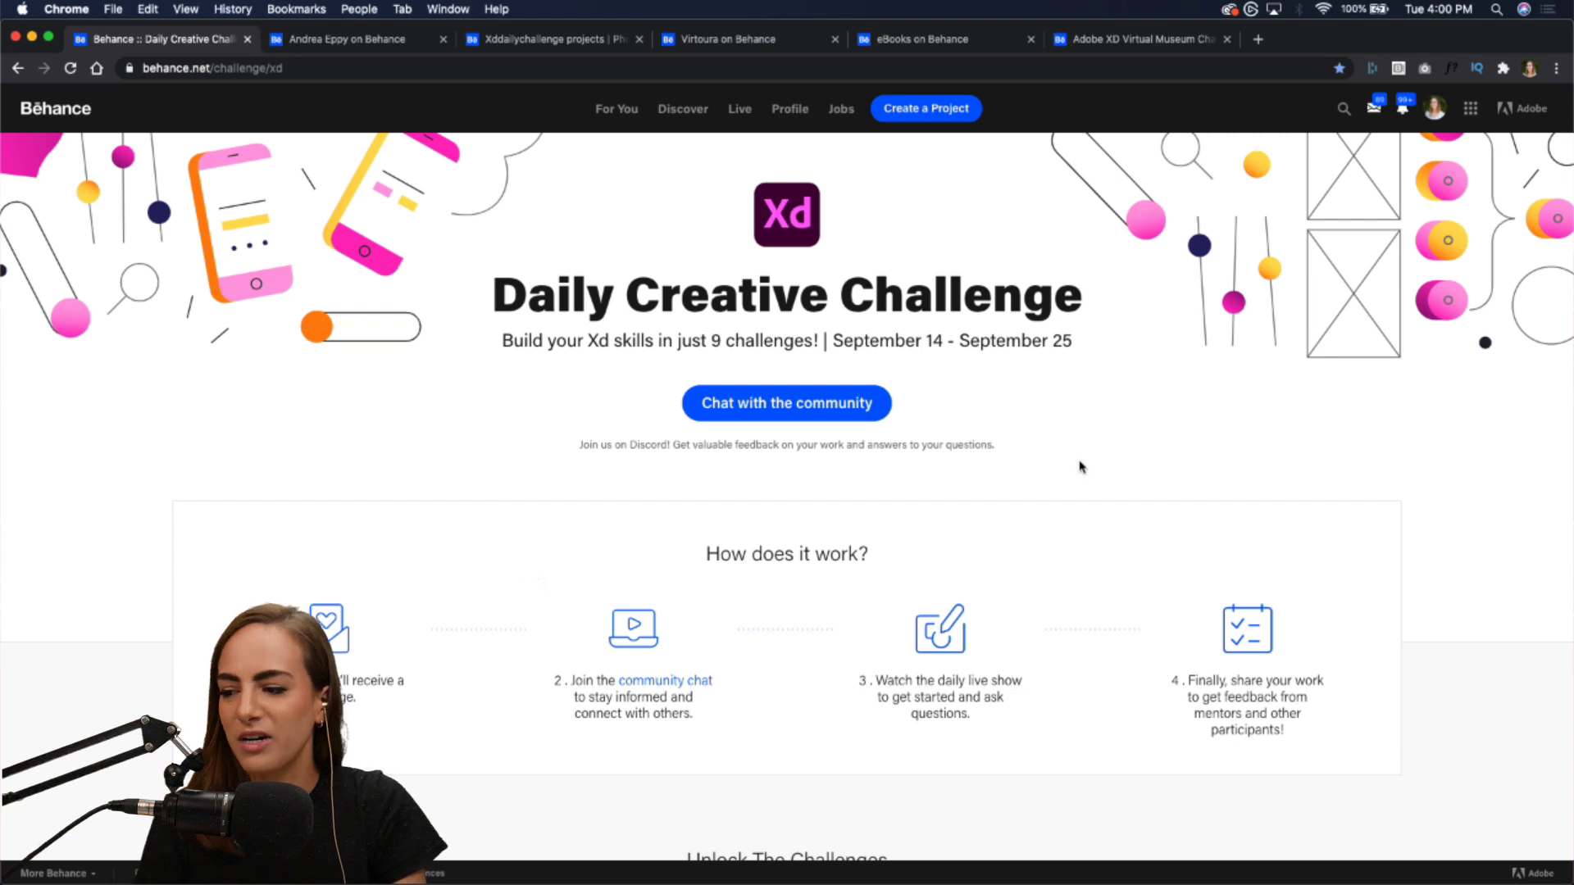
- Review the "How does it work?" section of the XD Daily Creative Challenge page
scroll(1079, 467, "down", 3)
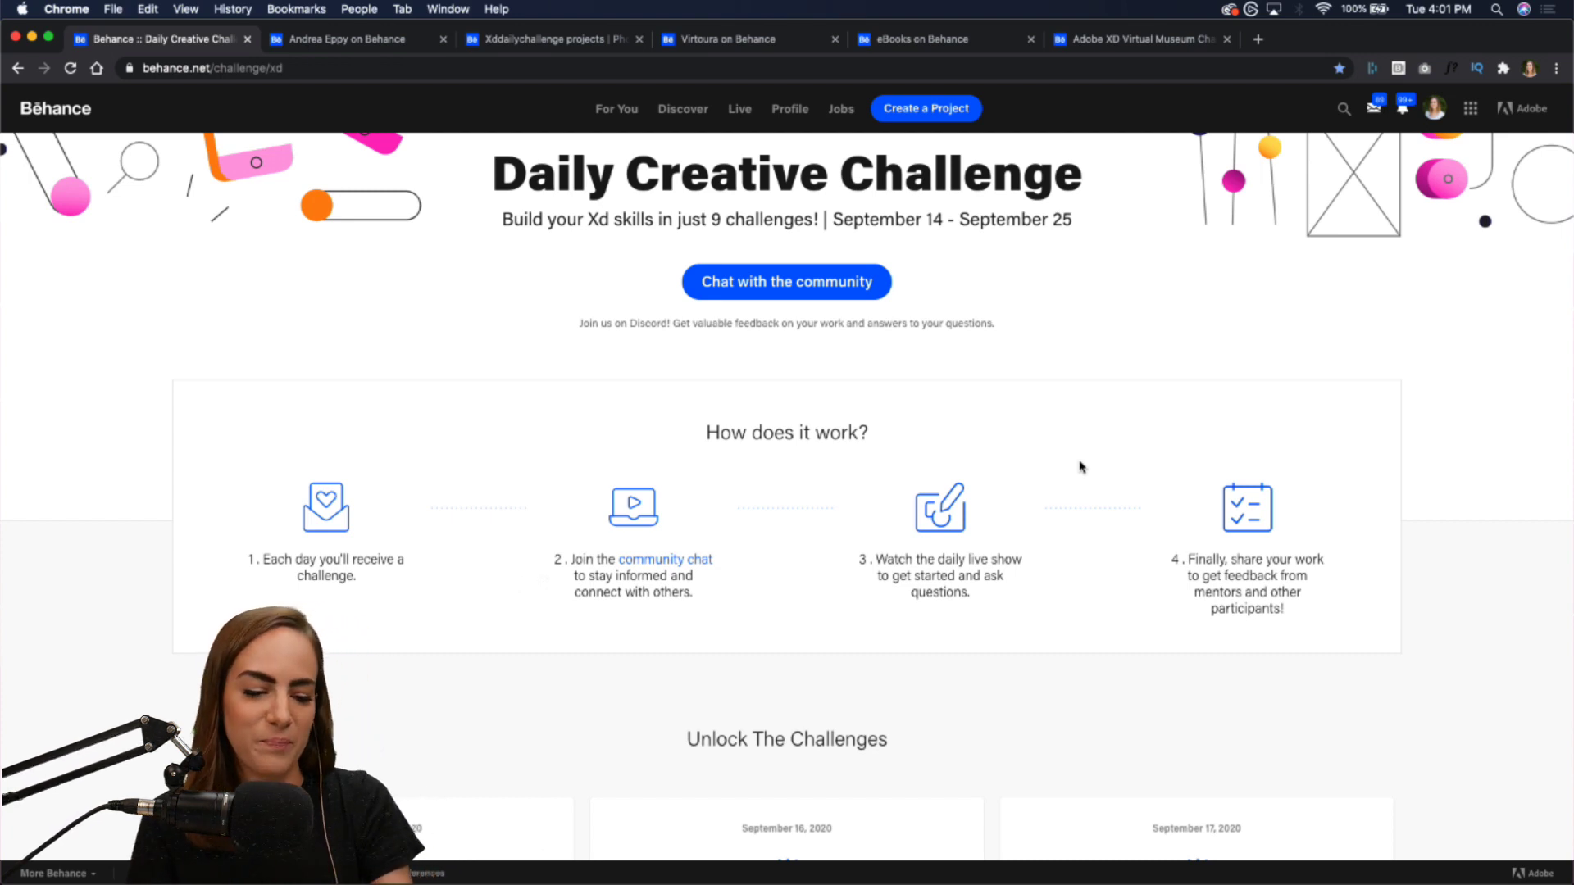
scroll(957, 392, "down", 2)
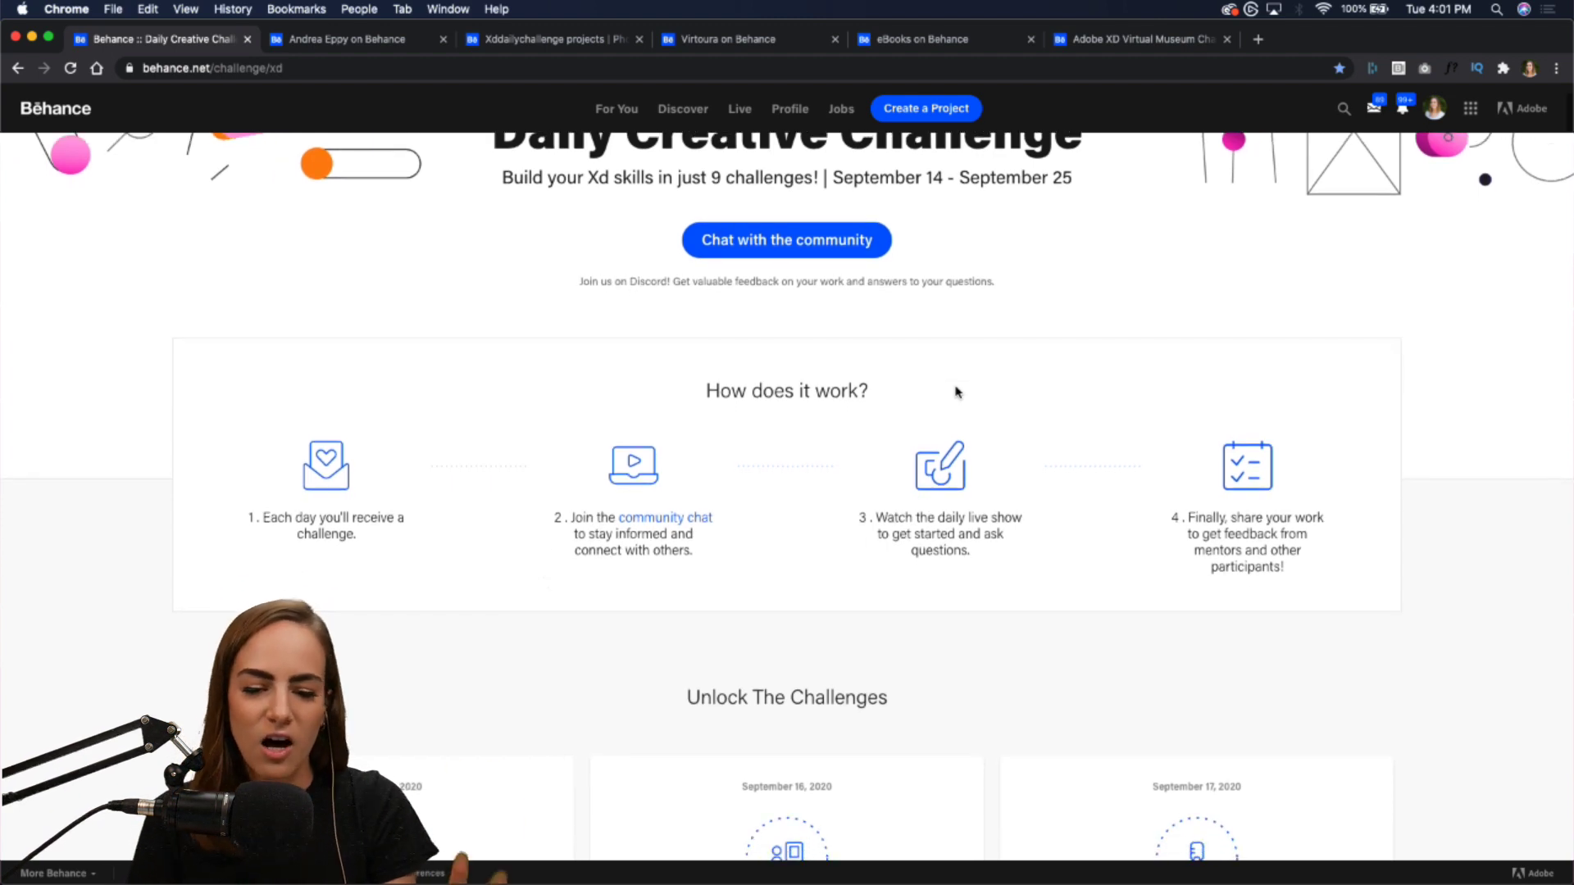
scroll(957, 392, "down", 1)
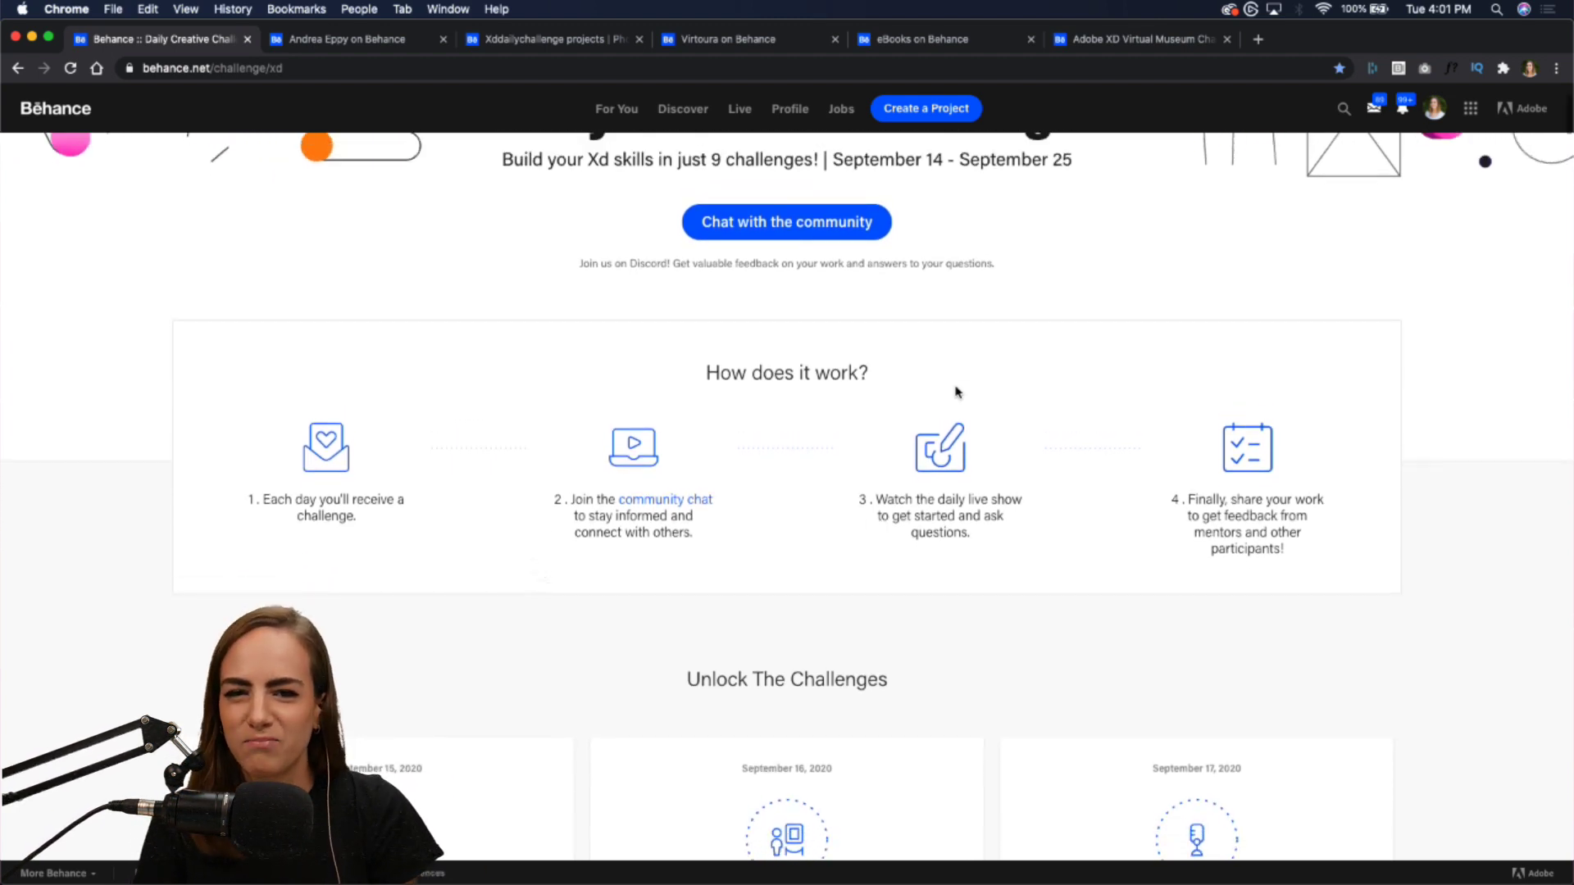
- Switch to Adobe XD and open a preview of the Choose Fruit prototype, placing its window over the middle artboards
left_click(1010, 861)
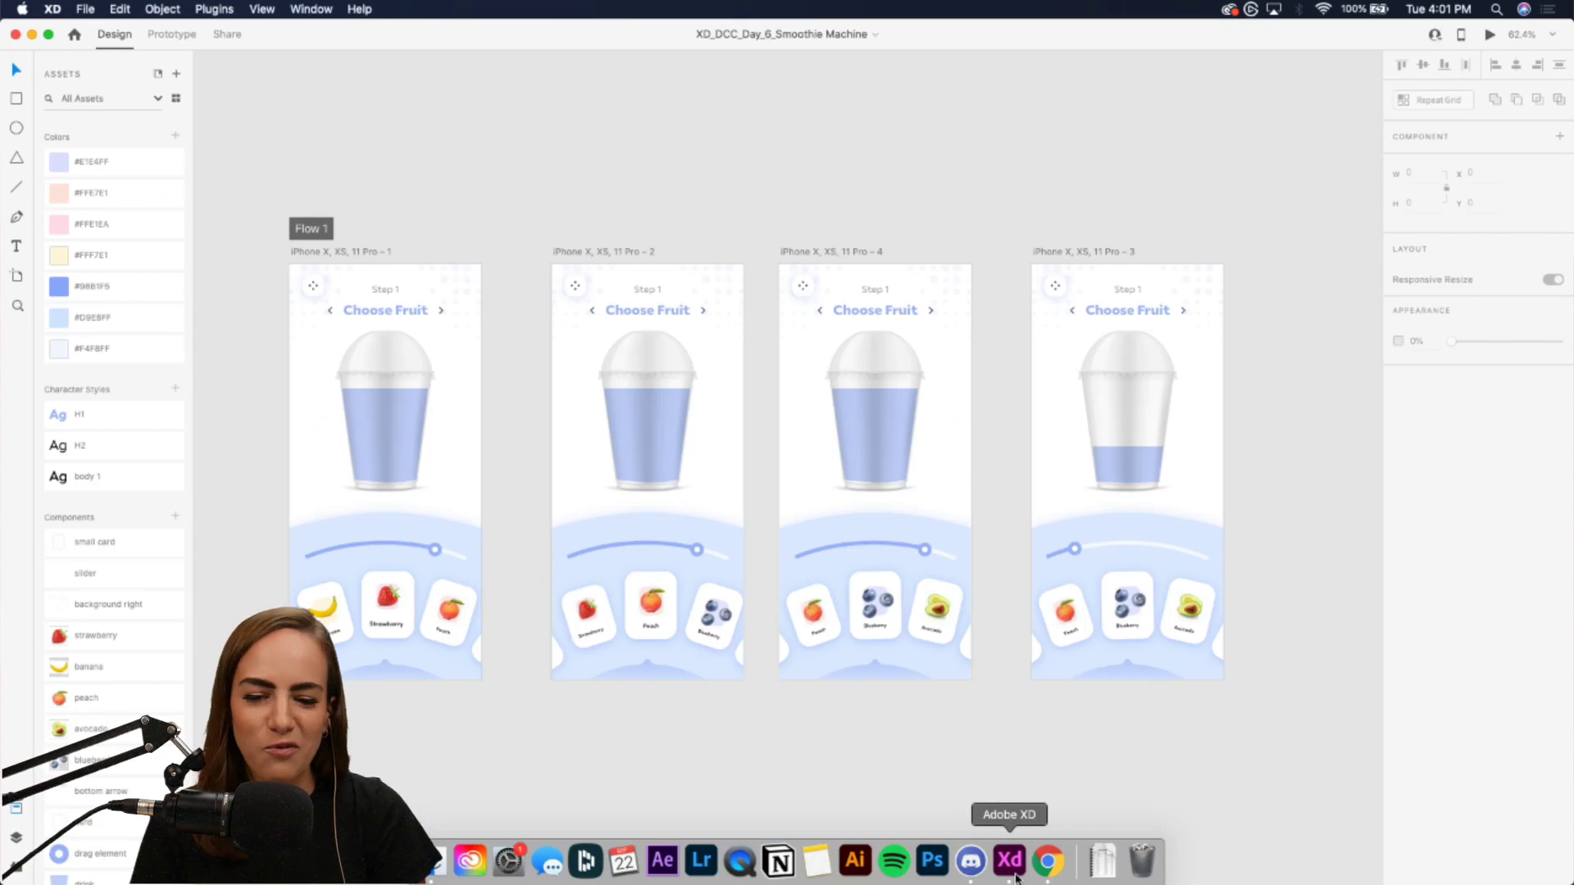
scroll(852, 772, "up", 2)
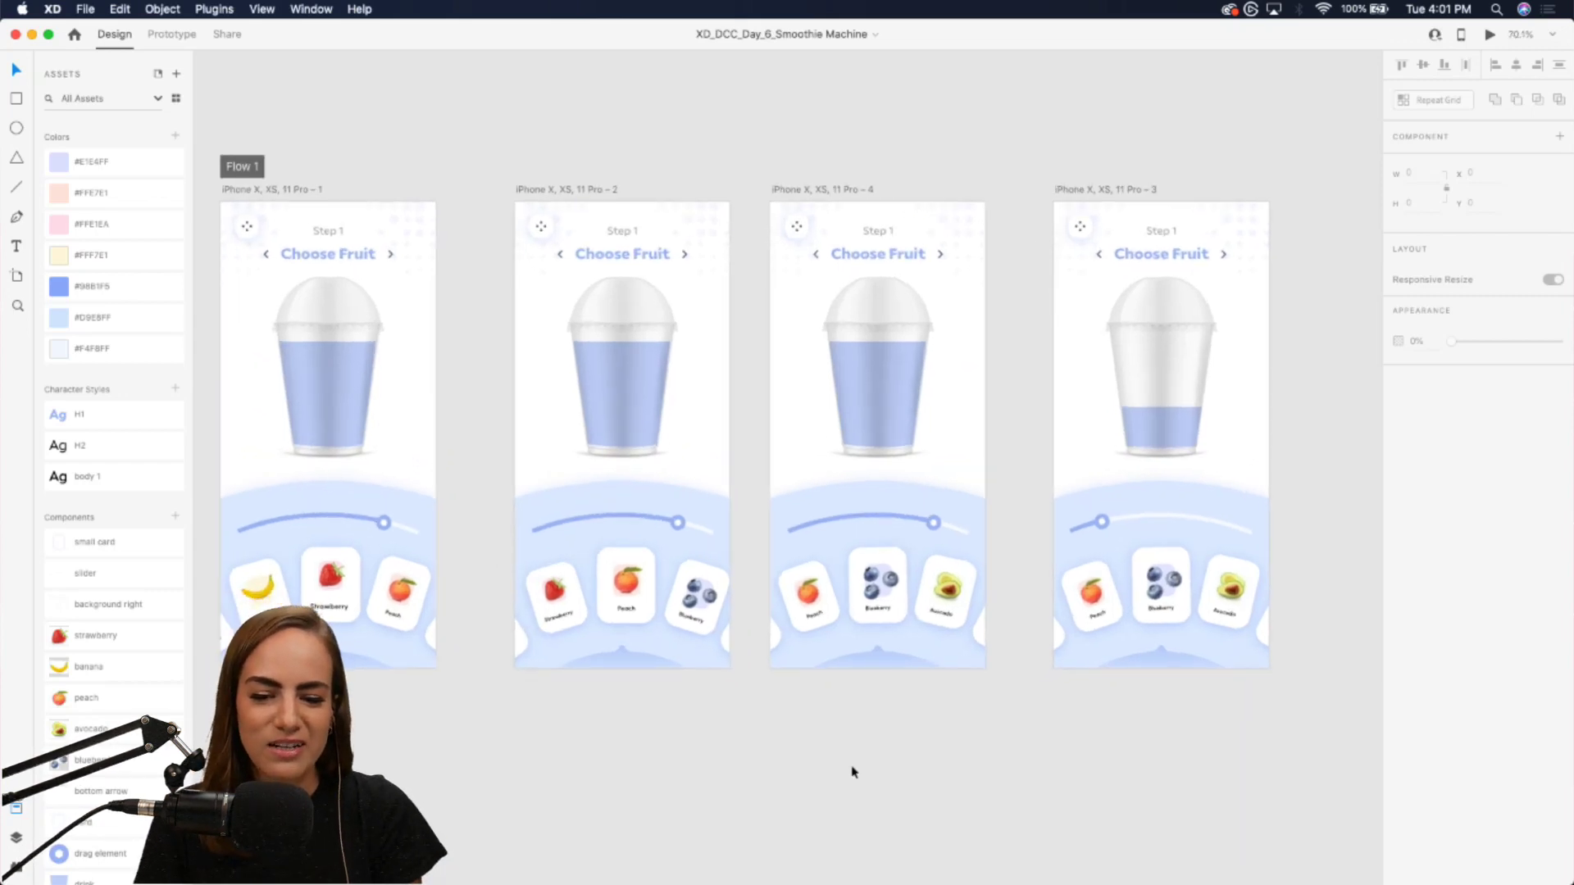
scroll(853, 773, "left", 3)
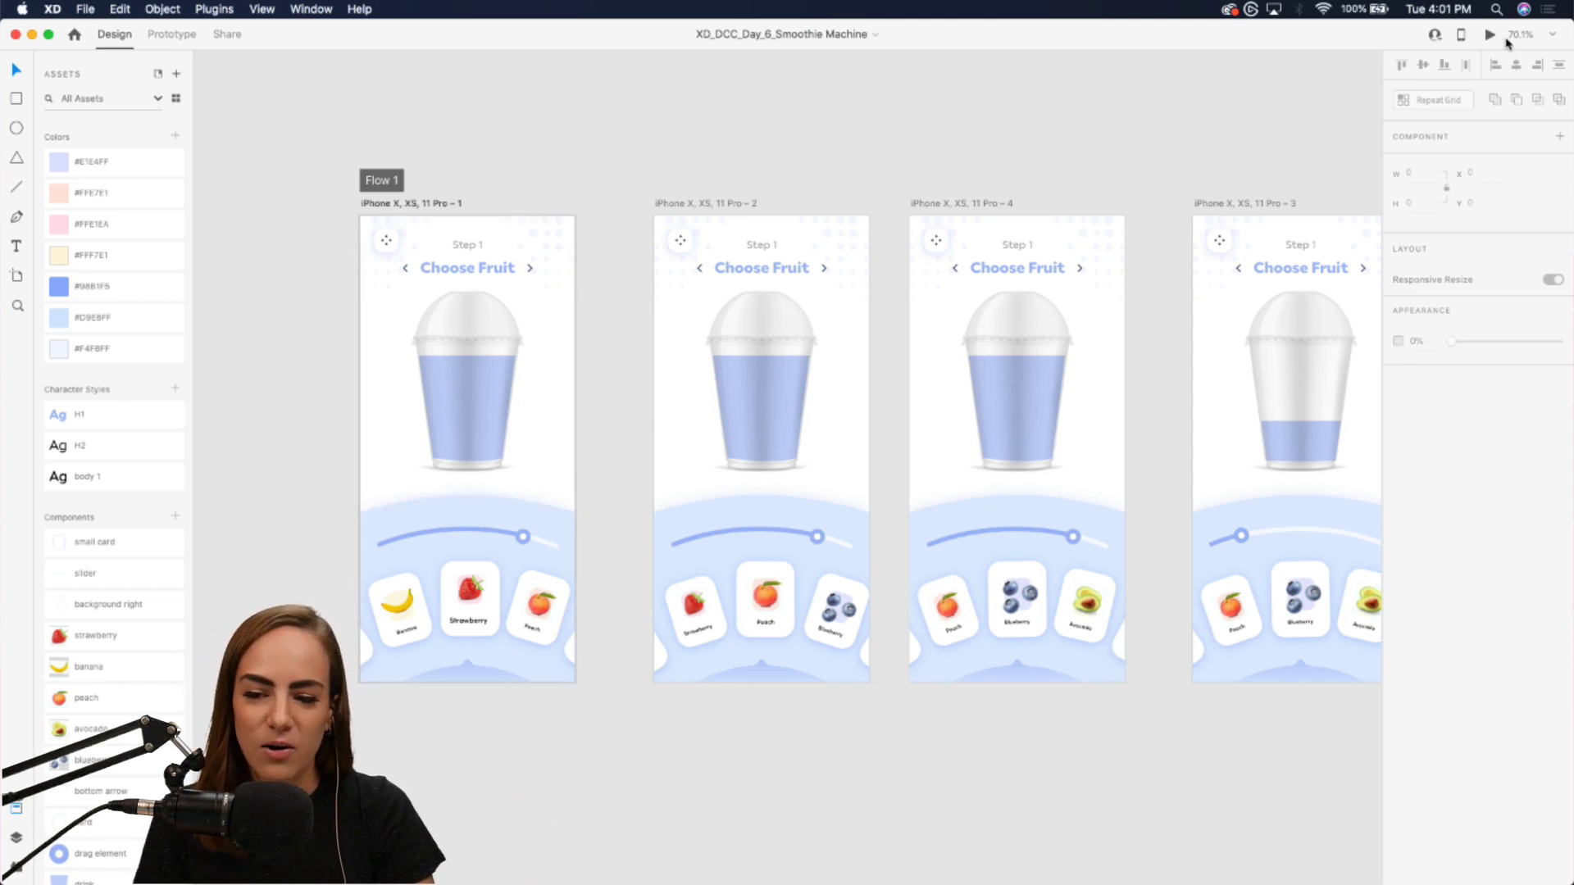
left_click(1489, 34)
left_click_drag(516, 54, 954, 79)
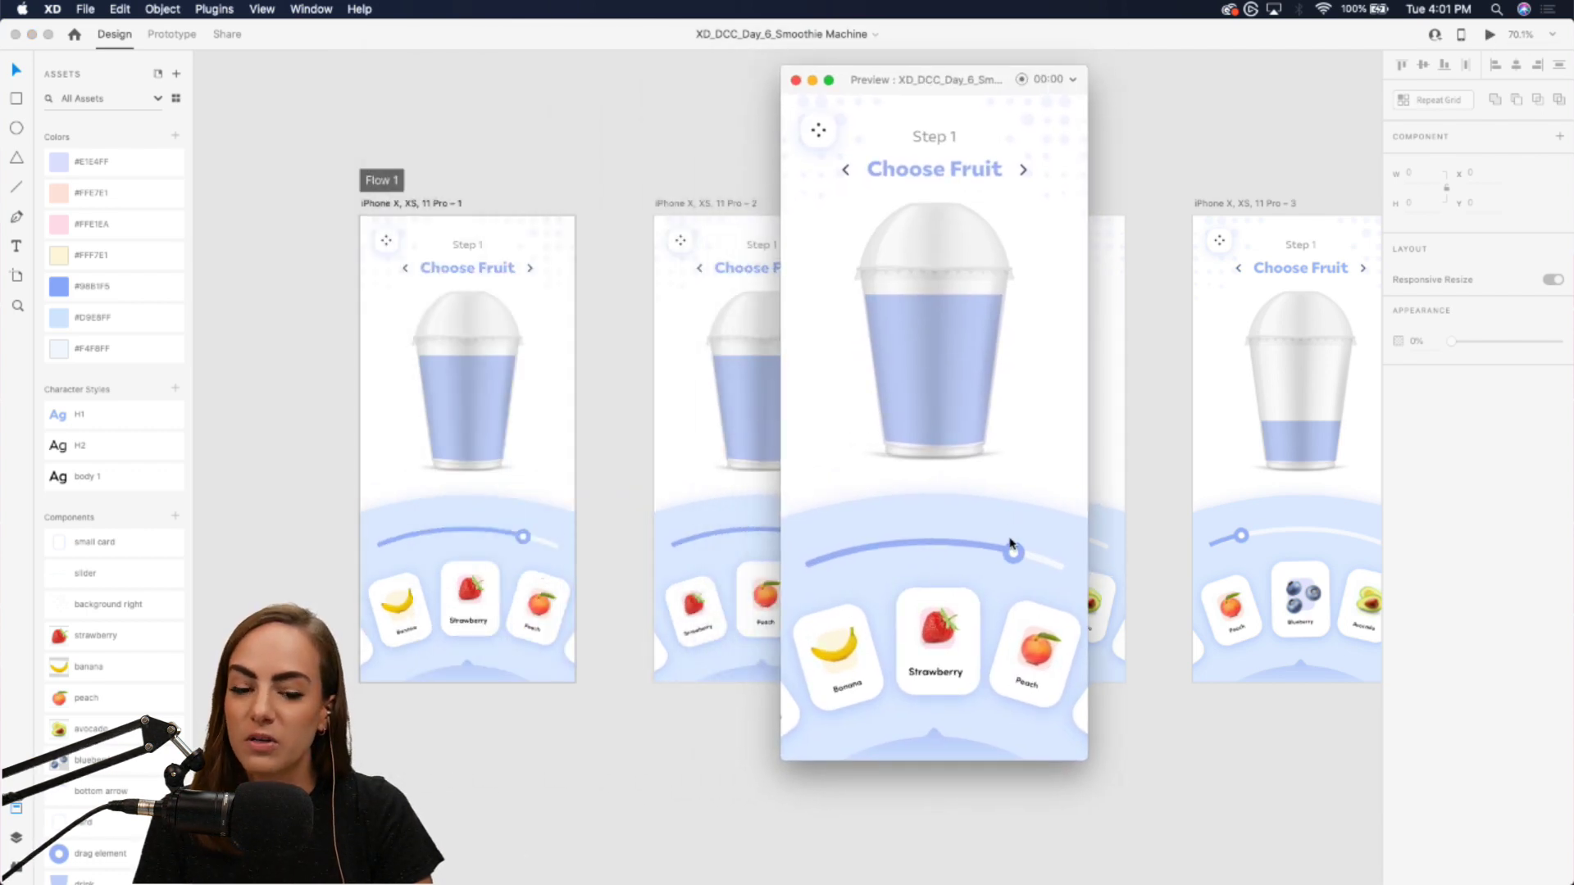
- Test the prototype by swiping the fruit cards to Blueberry and sliding the fill level down, and close the preview
left_click_drag(963, 638, 835, 659)
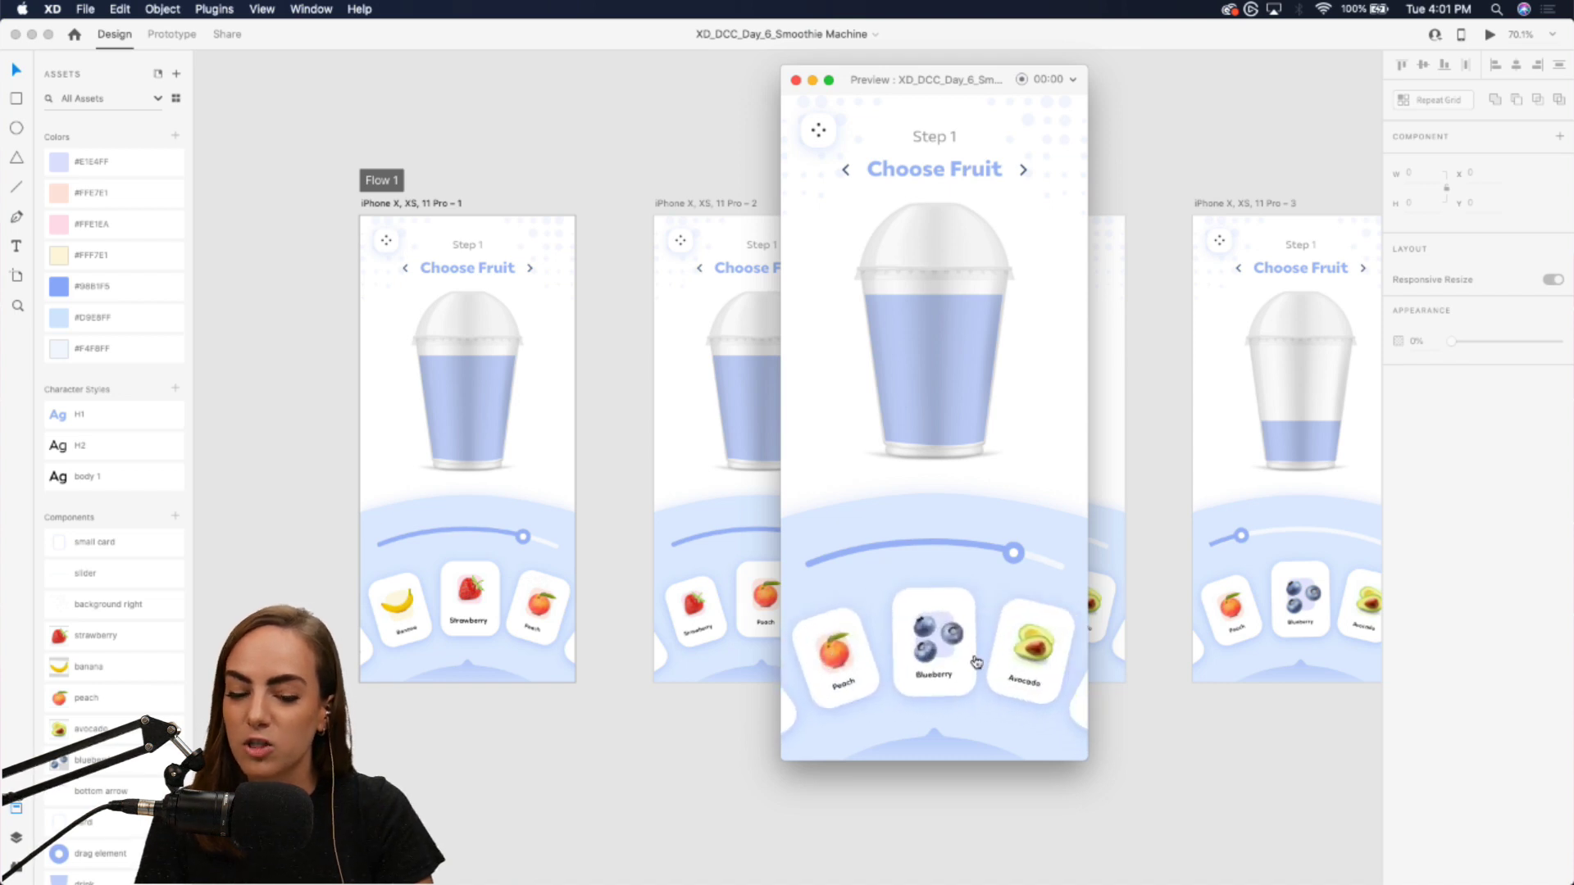
mouse_move(1013, 556)
left_mouse_down()
mouse_move(874, 551)
mouse_move(848, 566)
mouse_move(901, 546)
mouse_move(1015, 553)
mouse_move(838, 561)
mouse_move(970, 544)
mouse_move(1036, 567)
left_mouse_up()
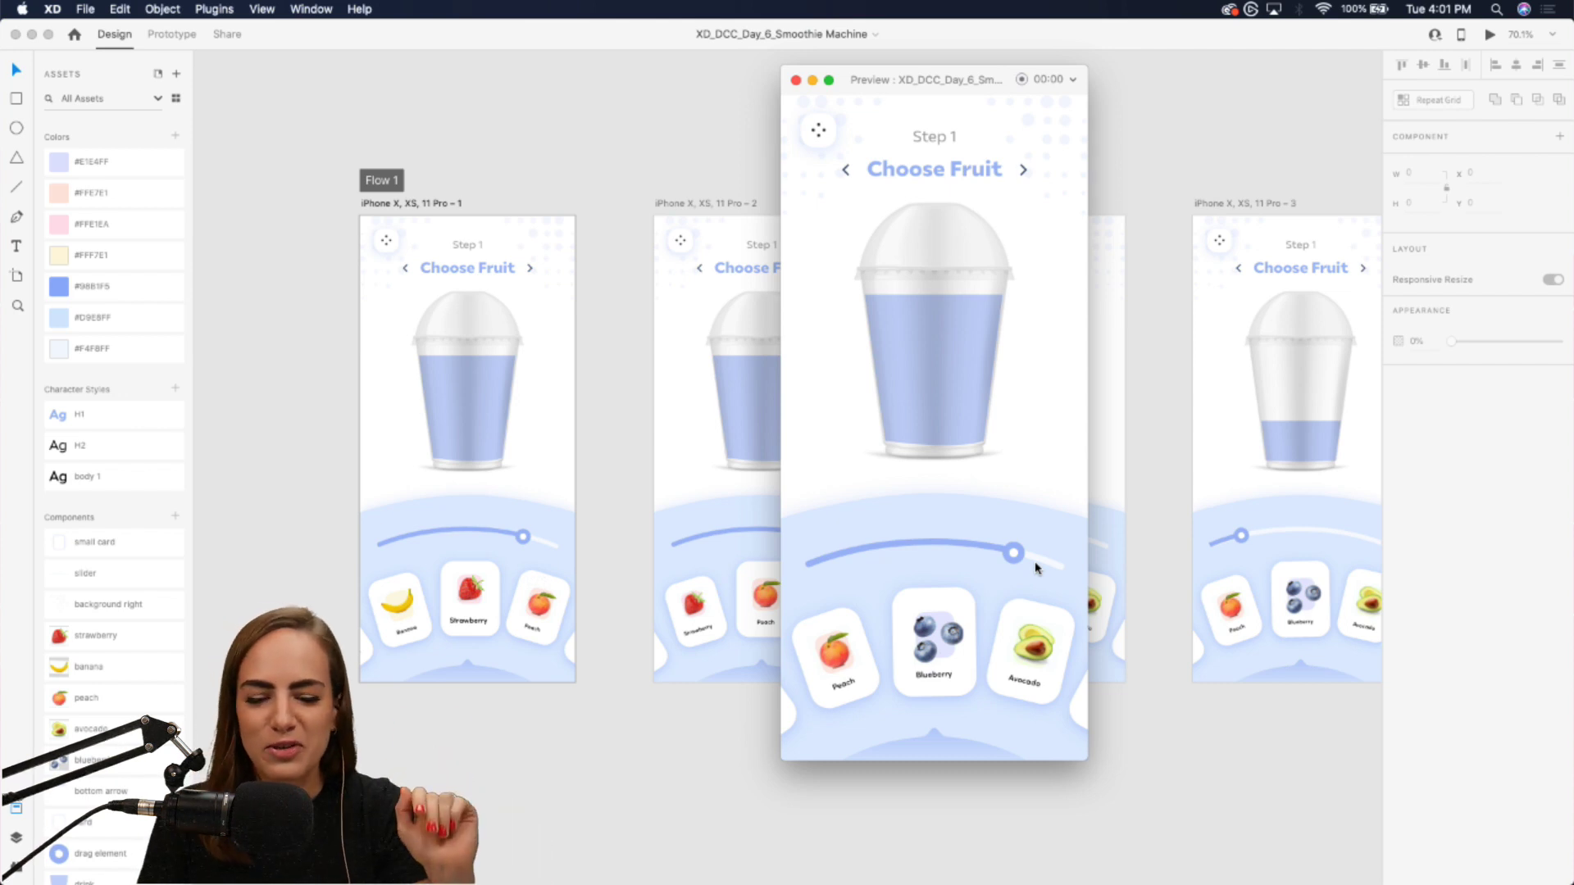
left_click_drag(1014, 553, 853, 556)
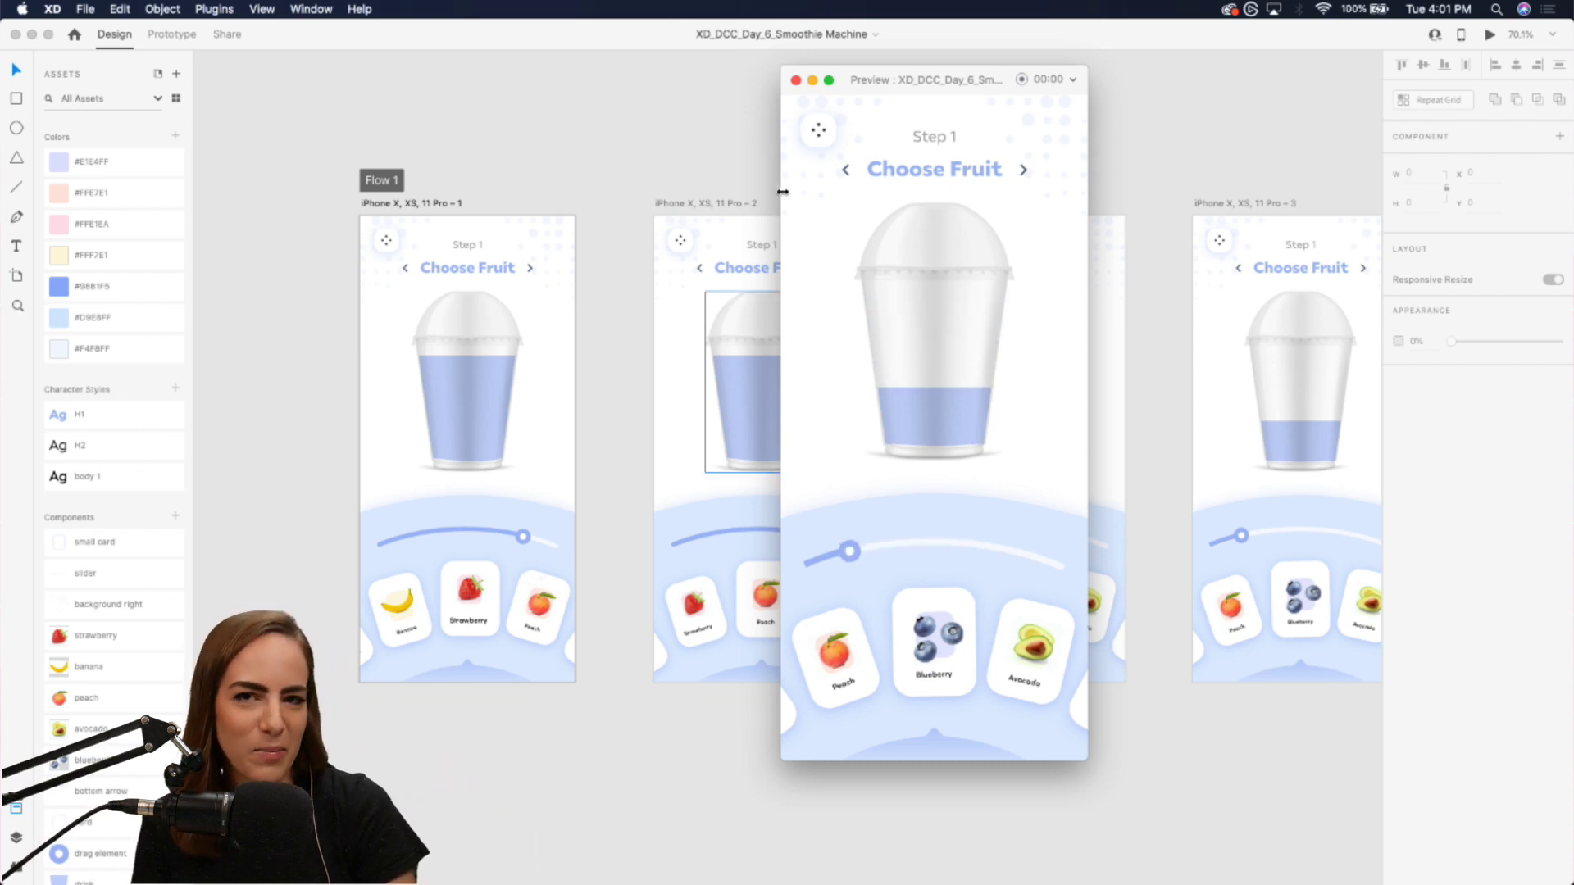
left_click(795, 80)
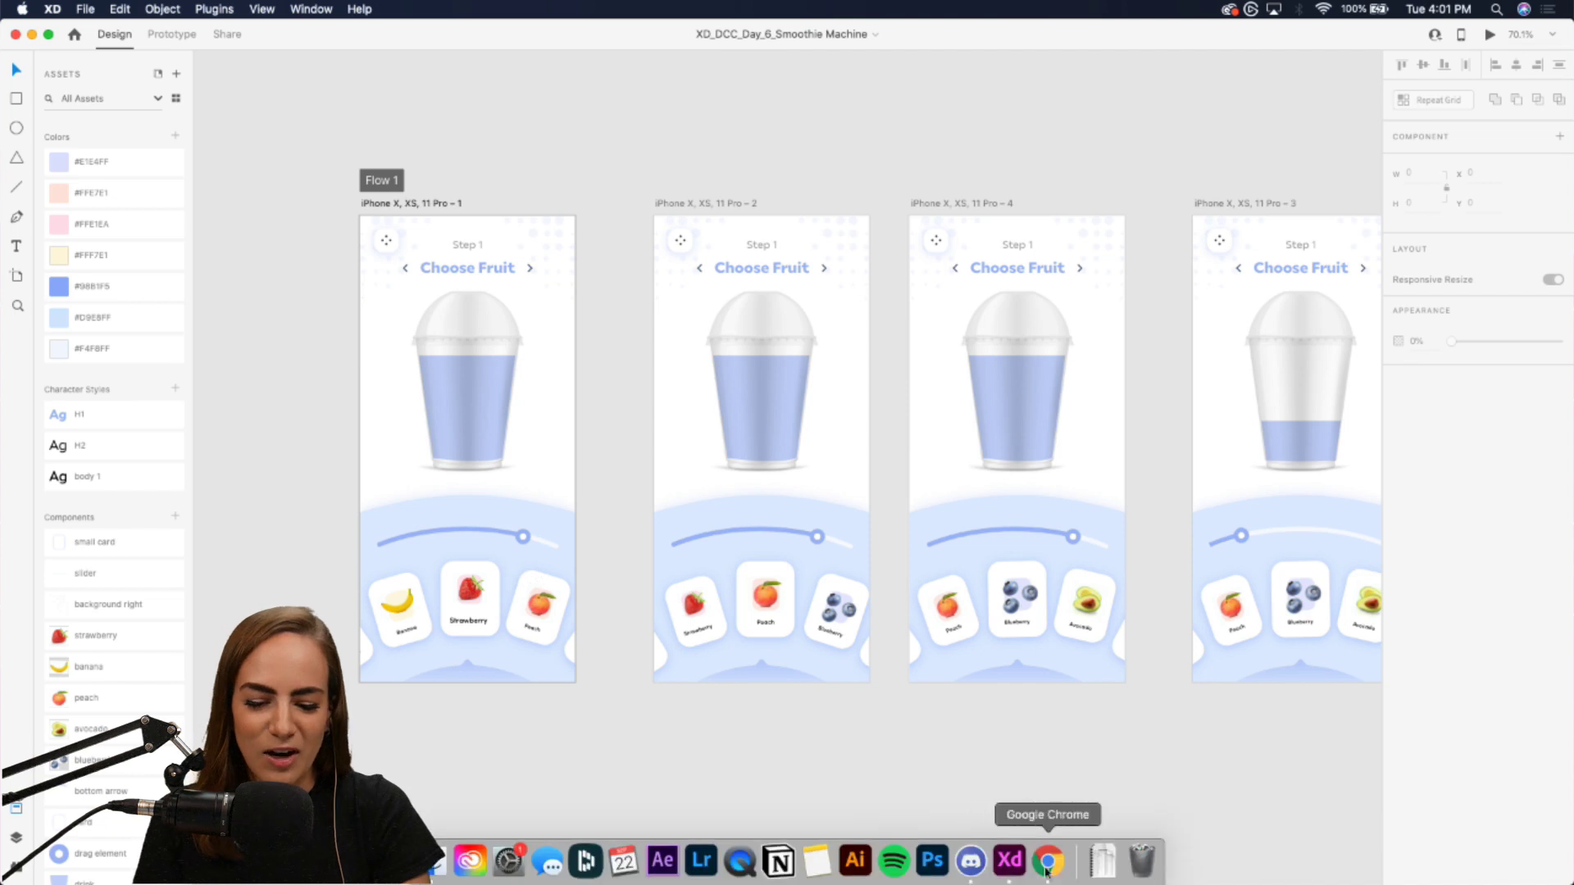
- Switch to Chrome, open the September 22 Slider challenge's starter files, and show the download options for the Challenge 6 folder
left_click(1041, 875)
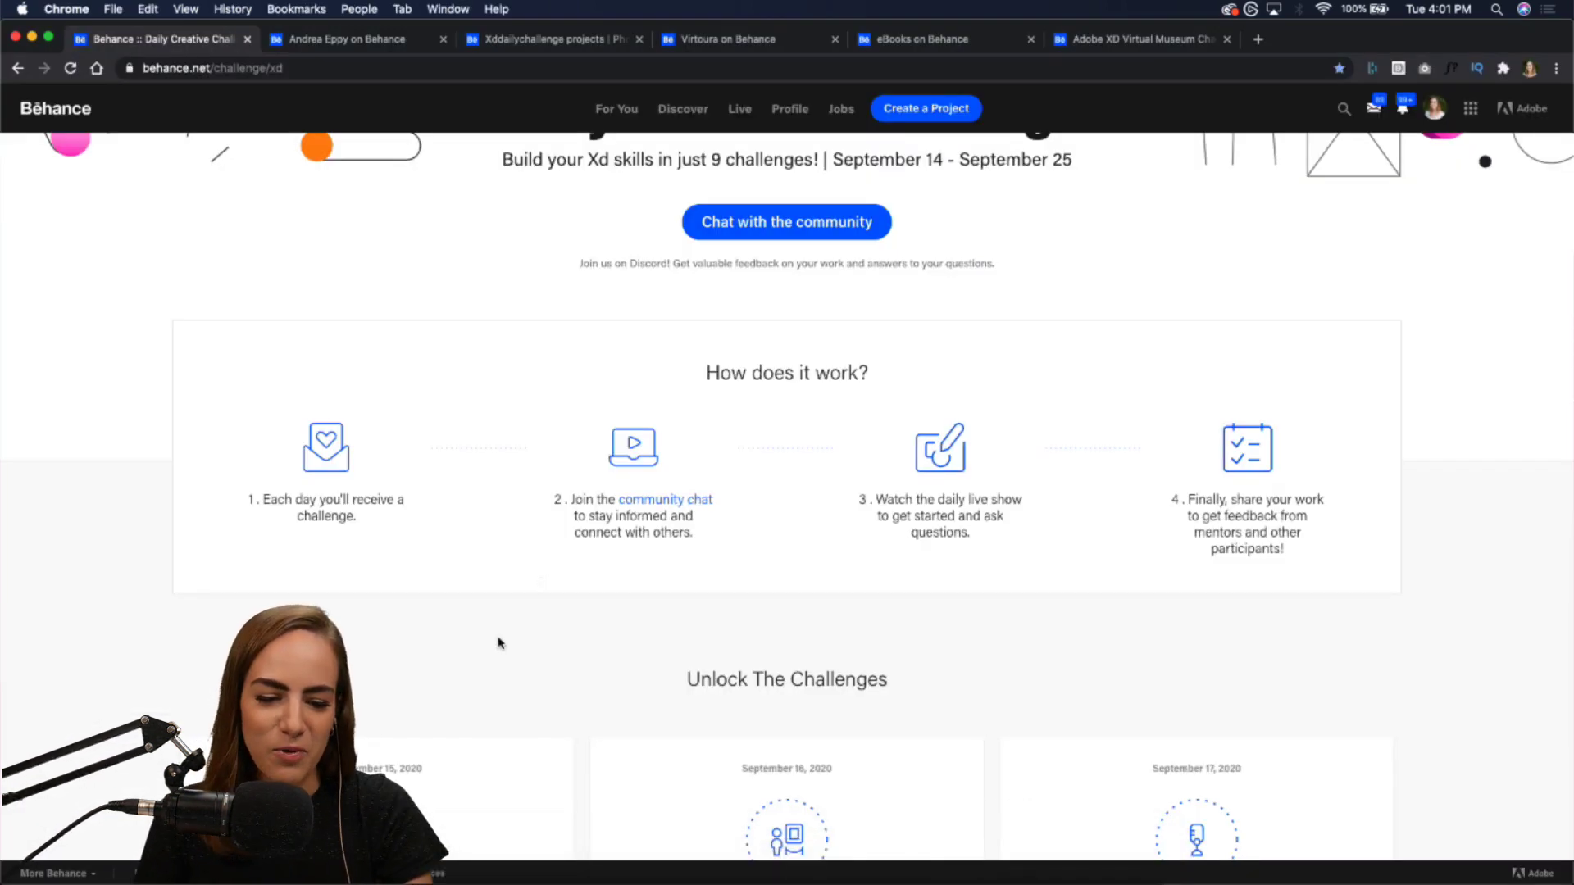
scroll(491, 641, "down", 10)
scroll(483, 640, "down", 2)
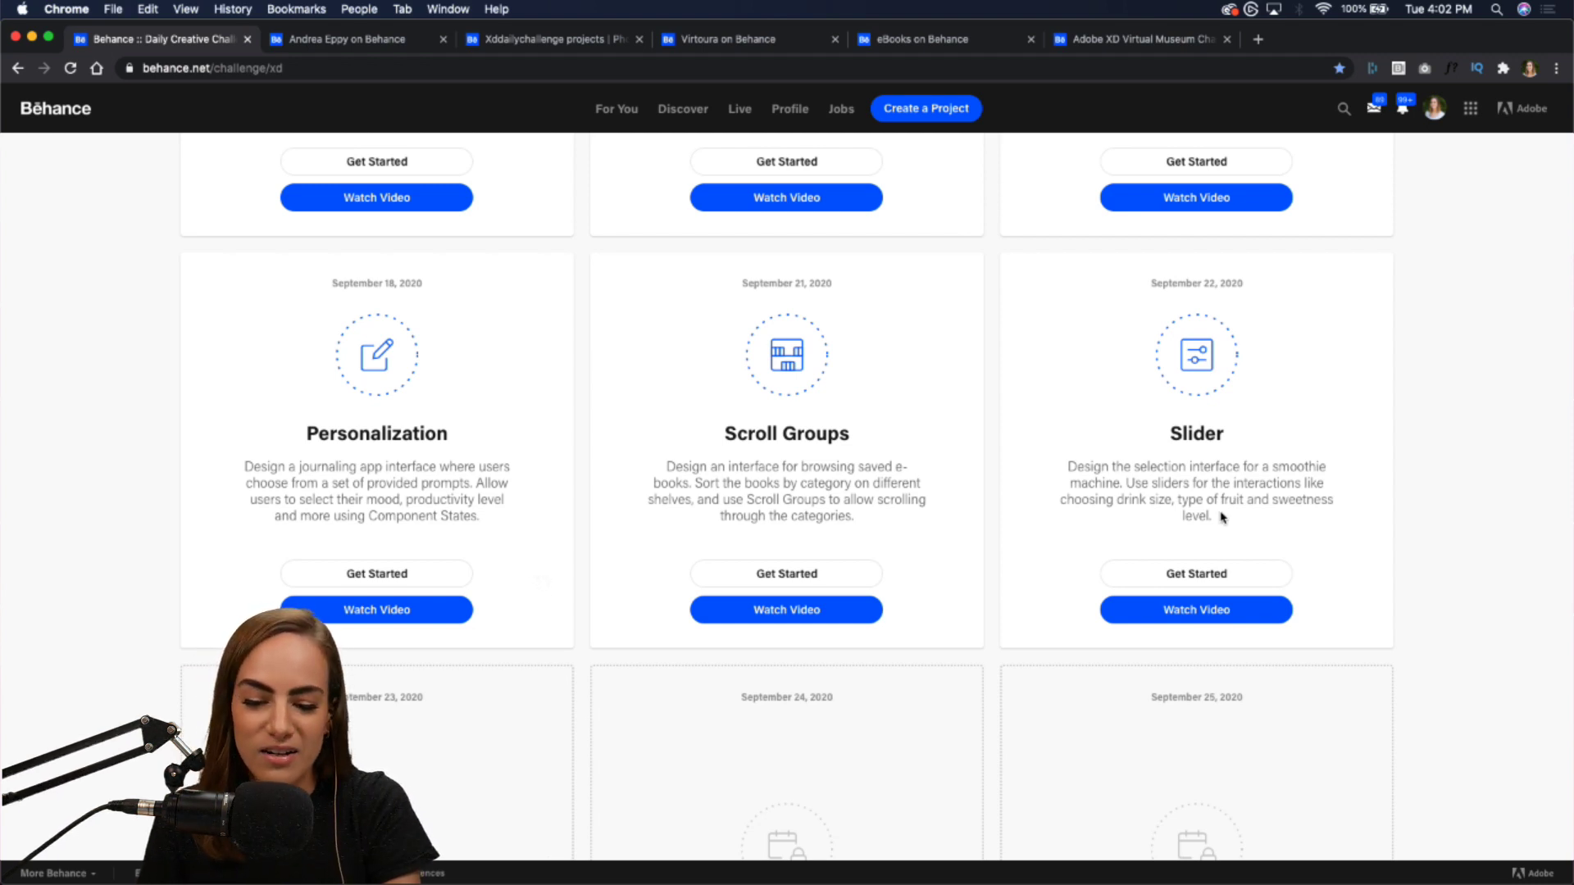
left_click(1195, 575)
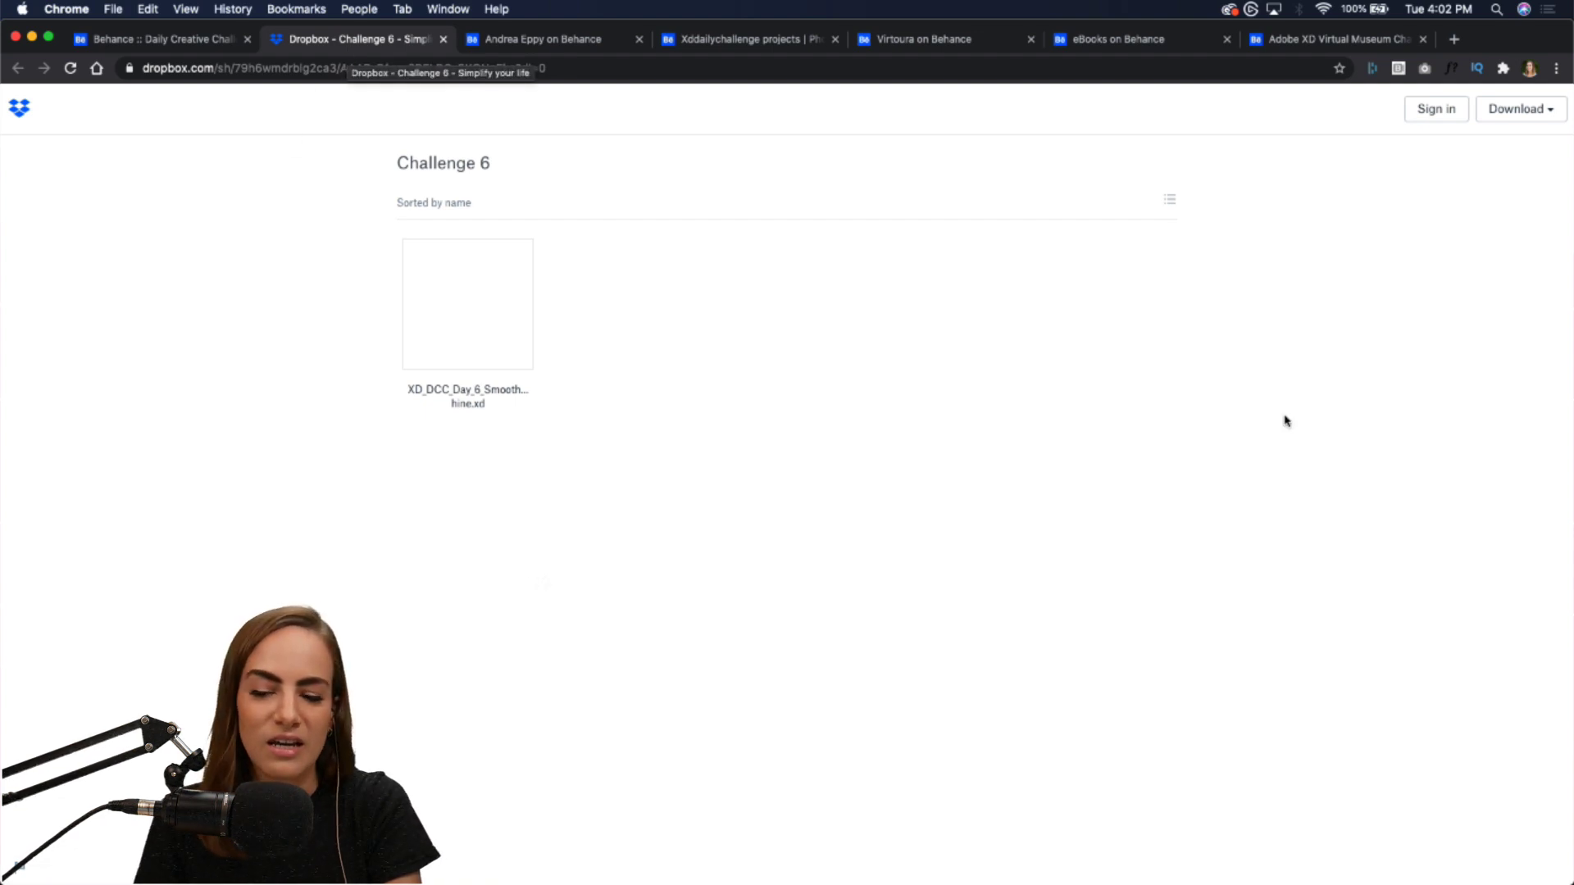
left_click(1546, 122)
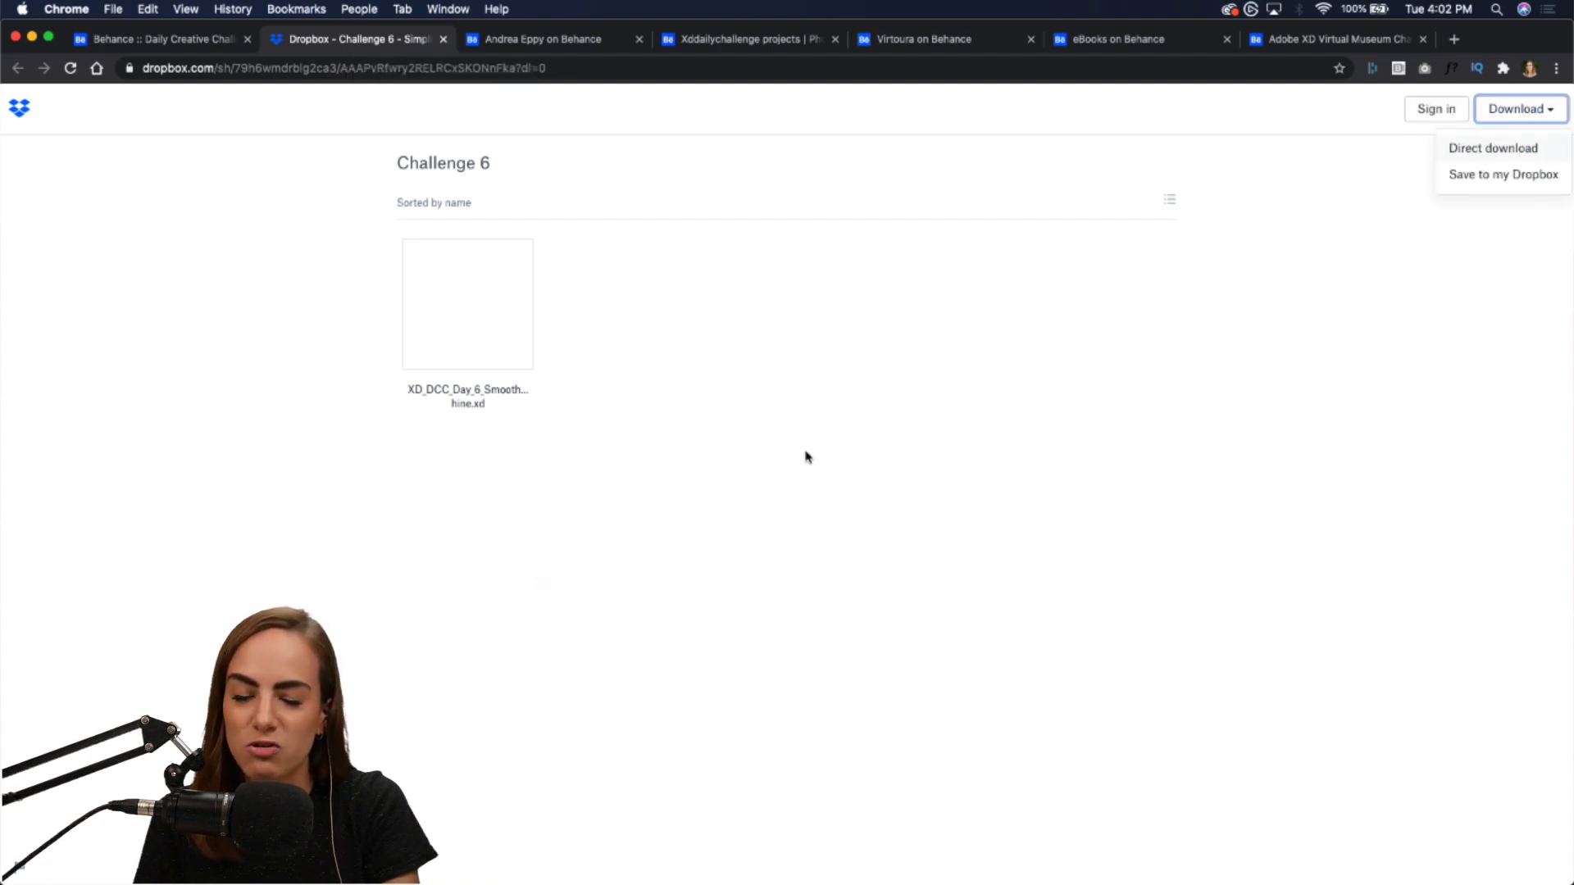
- Return to the Daily Creative Challenge page and look through the challenge cards down to the Next Steps section
left_click(190, 42)
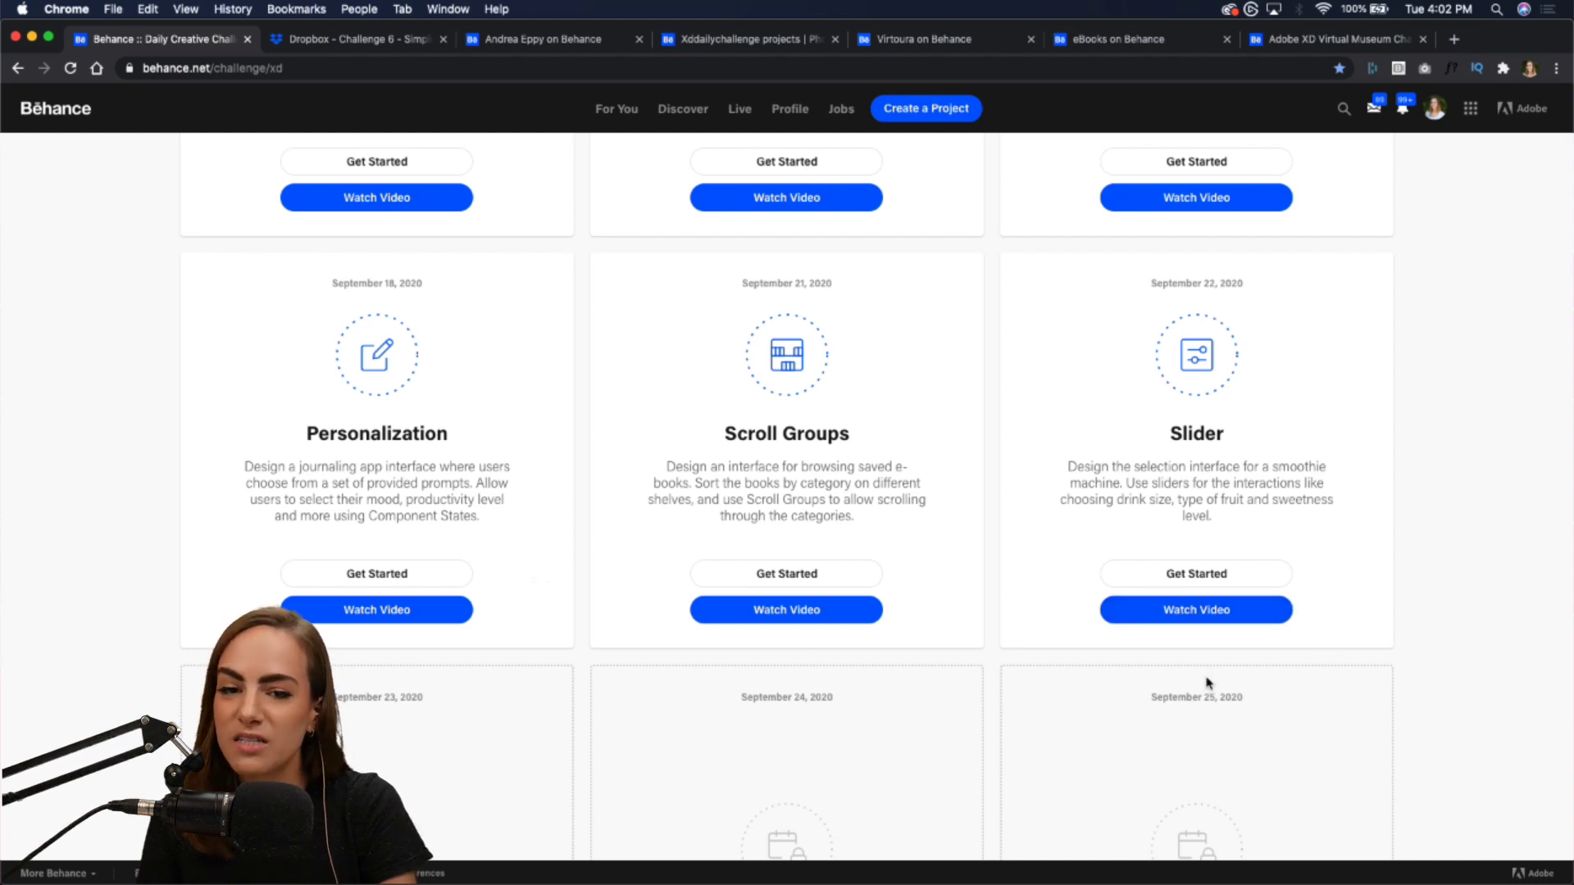
scroll(1206, 682, "up", 3)
scroll(1132, 492, "down", 3)
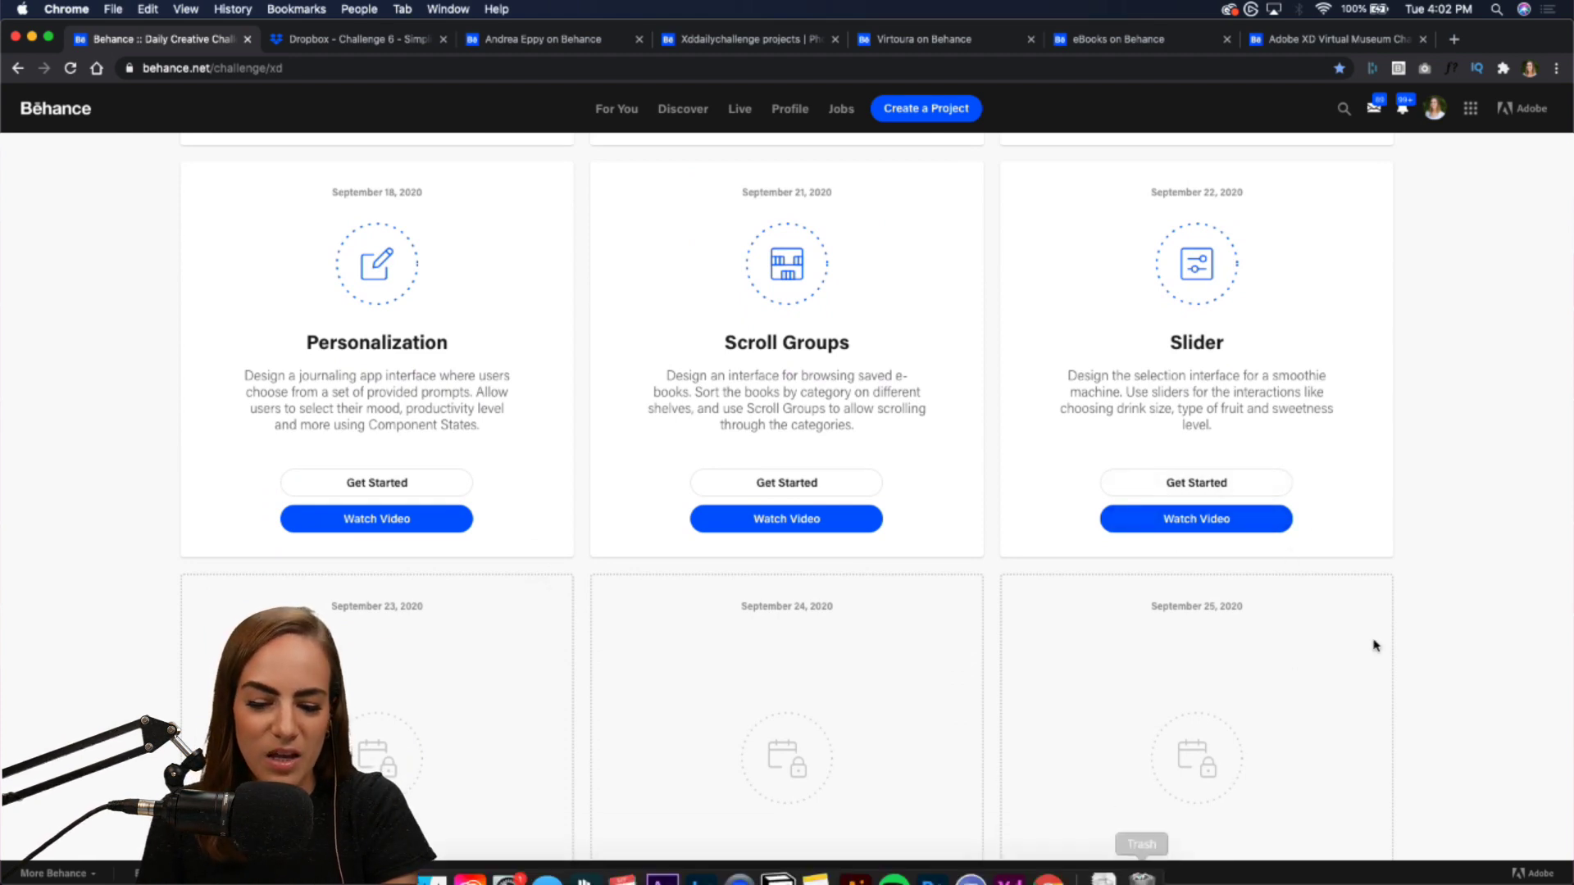
scroll(1374, 643, "down", 5)
scroll(1374, 645, "down", 5)
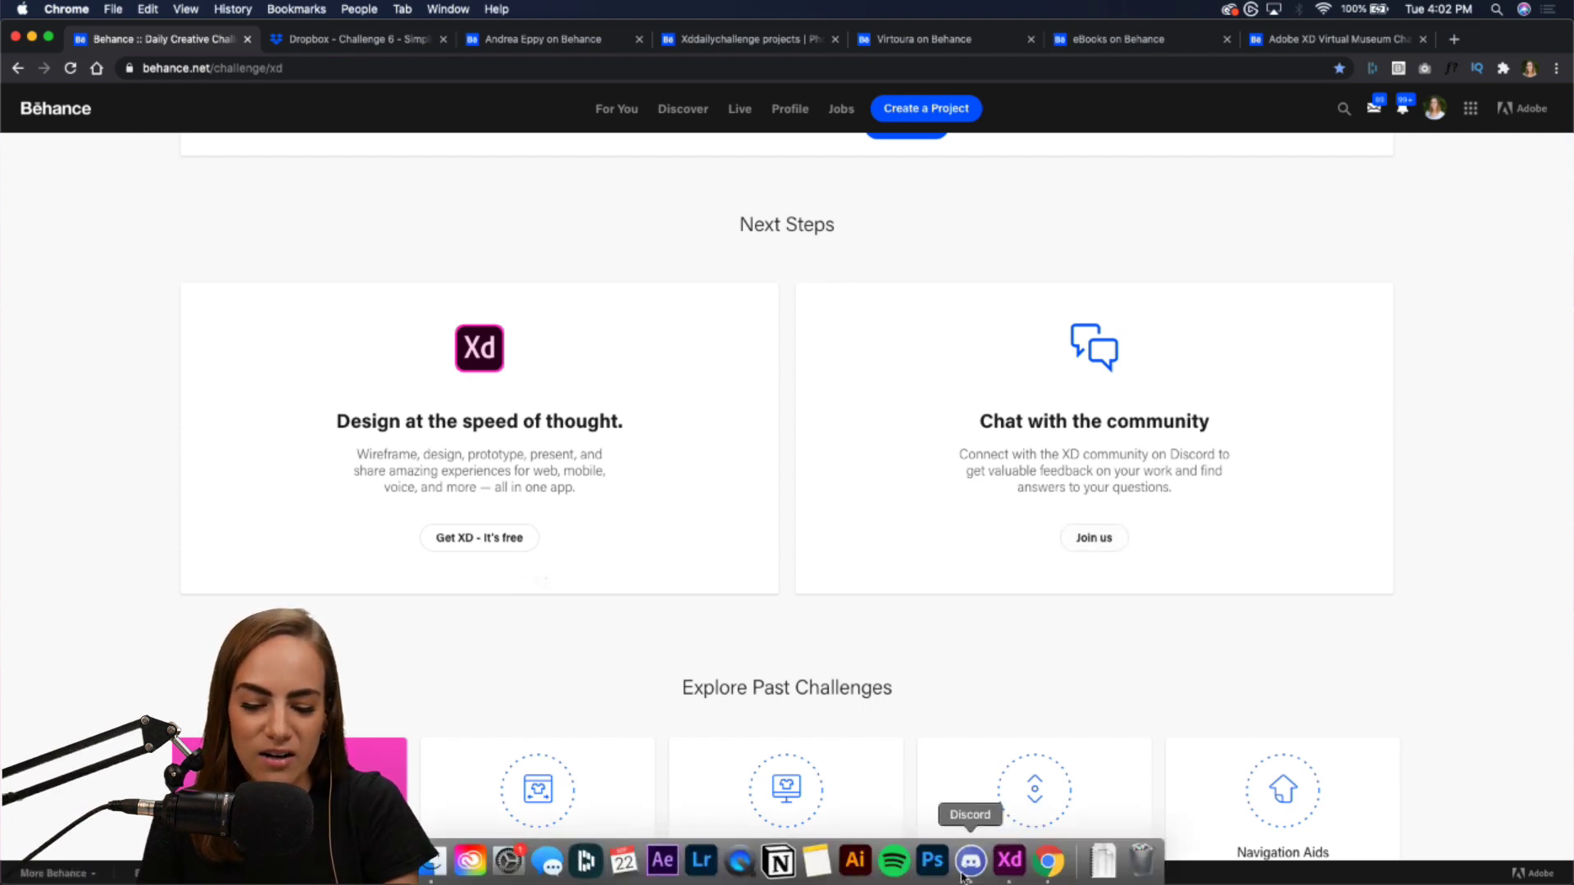
- Switch to Discord, then reposition and enlarge its window to show the Adobe XD server's current-challenge channel
left_click(971, 875)
left_click_drag(1056, 52, 1131, 88)
left_click_drag(143, 86, 73, 57)
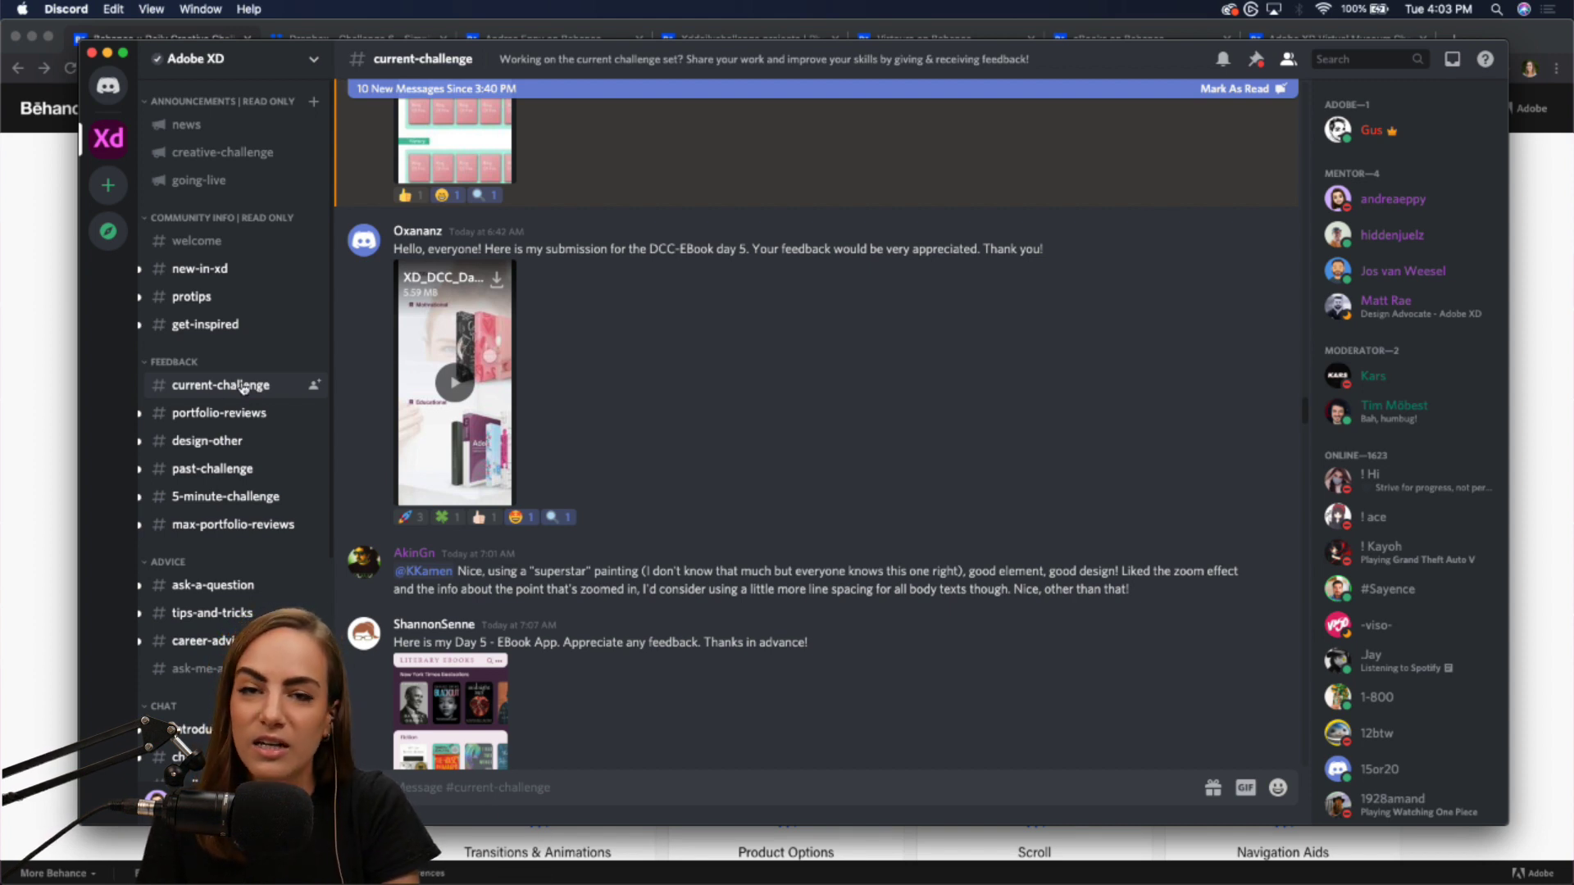
- Examine the submissions and mentor feedback in the current-challenge channel, and put the Discord window away
scroll(840, 516, "down", 10)
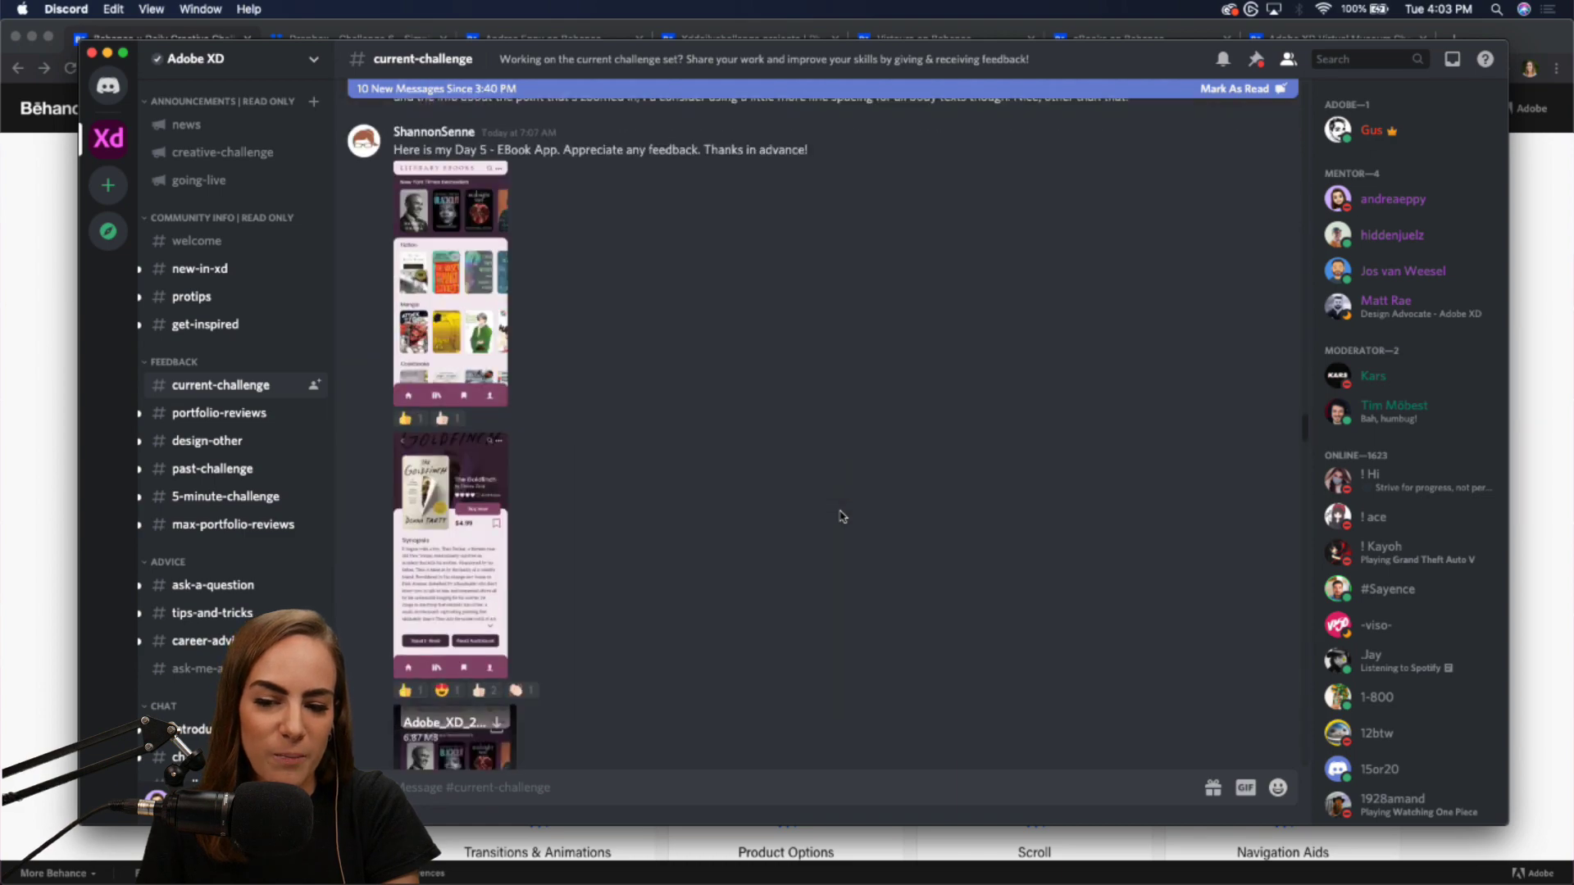
scroll(842, 516, "down", 20)
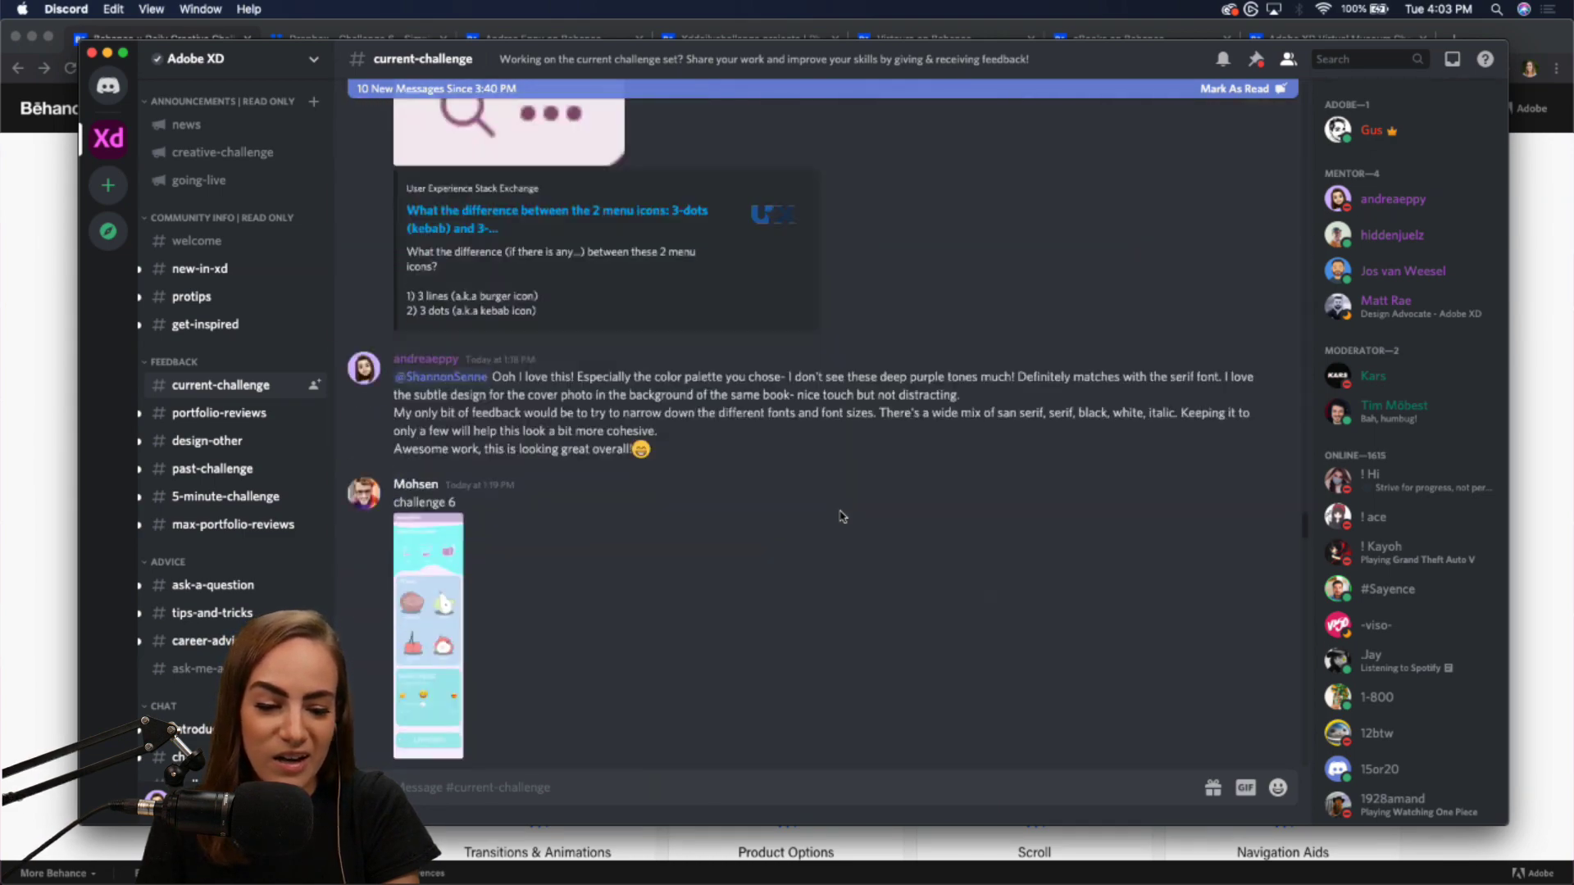
scroll(843, 517, "down", 20)
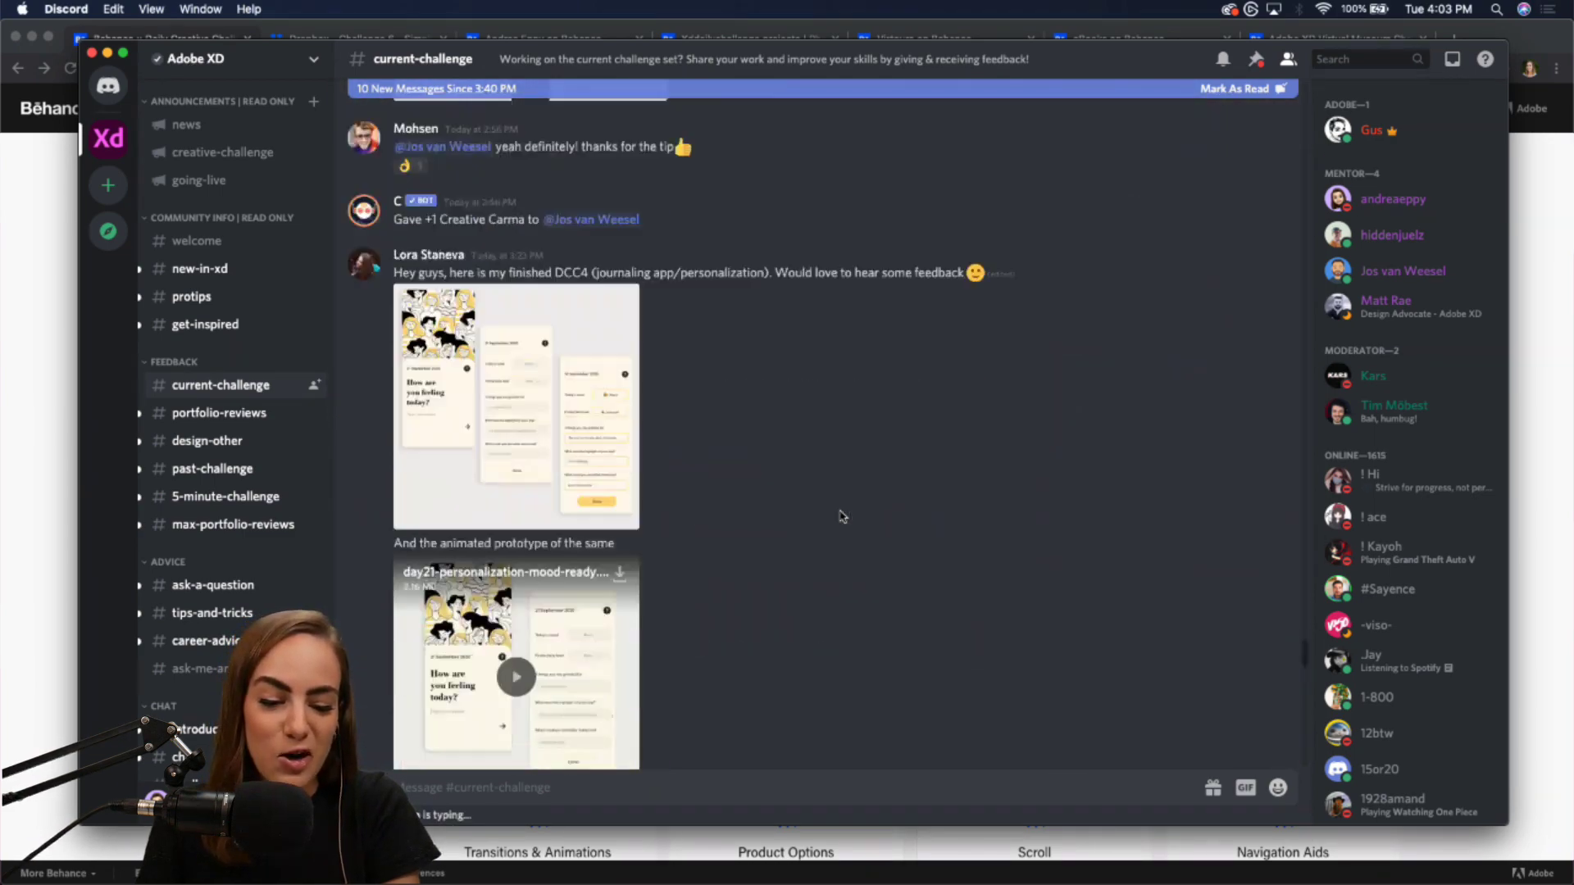
scroll(843, 516, "down", 4)
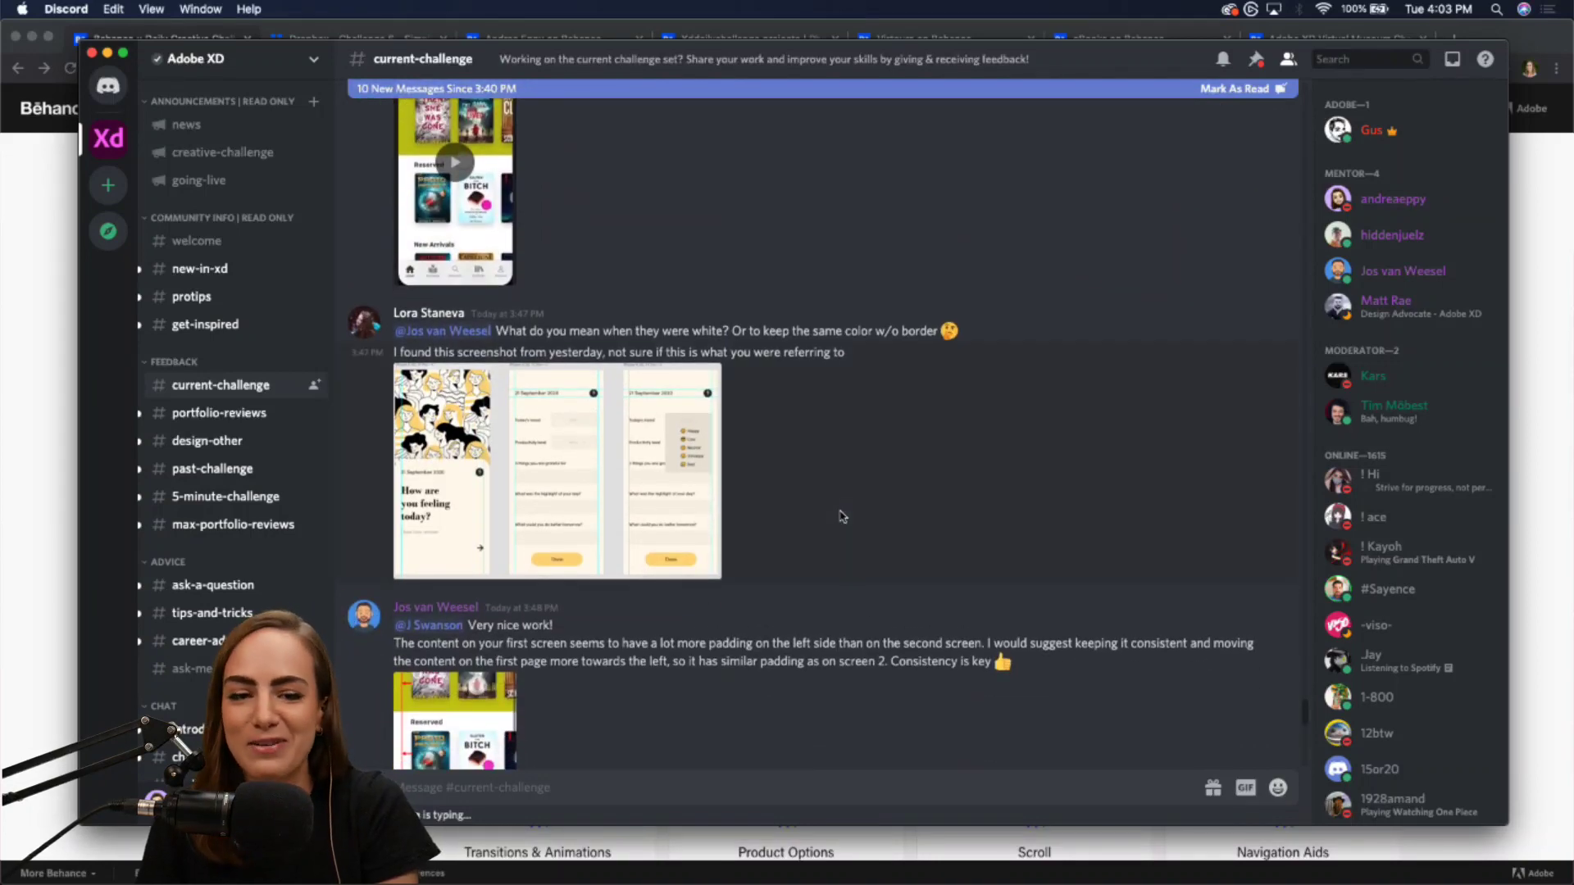
scroll(842, 517, "down", 12)
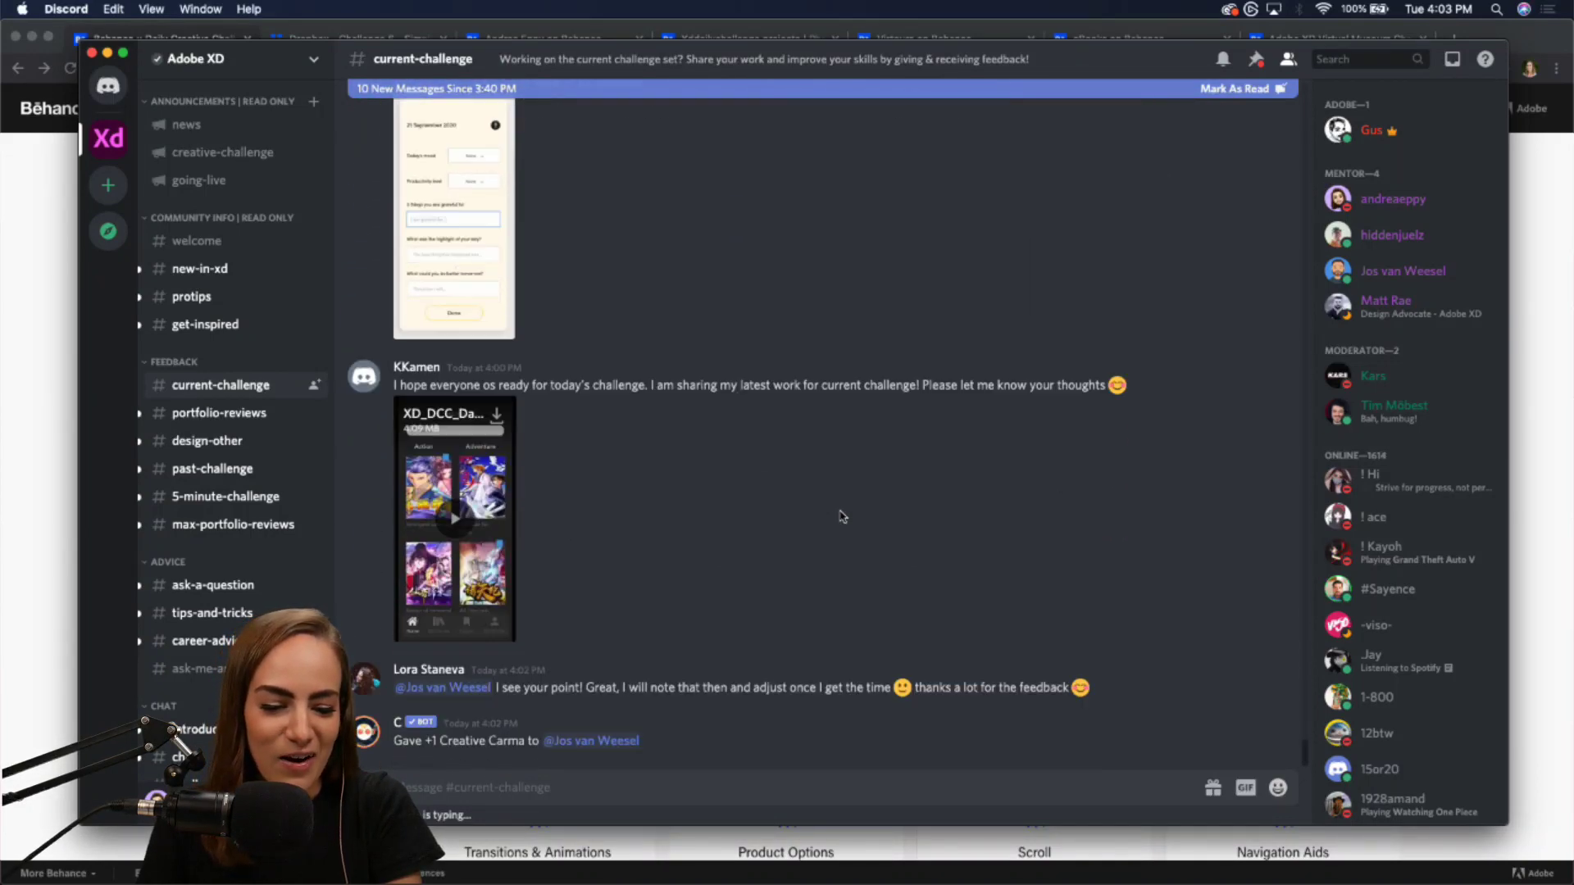
scroll(843, 516, "up", 12)
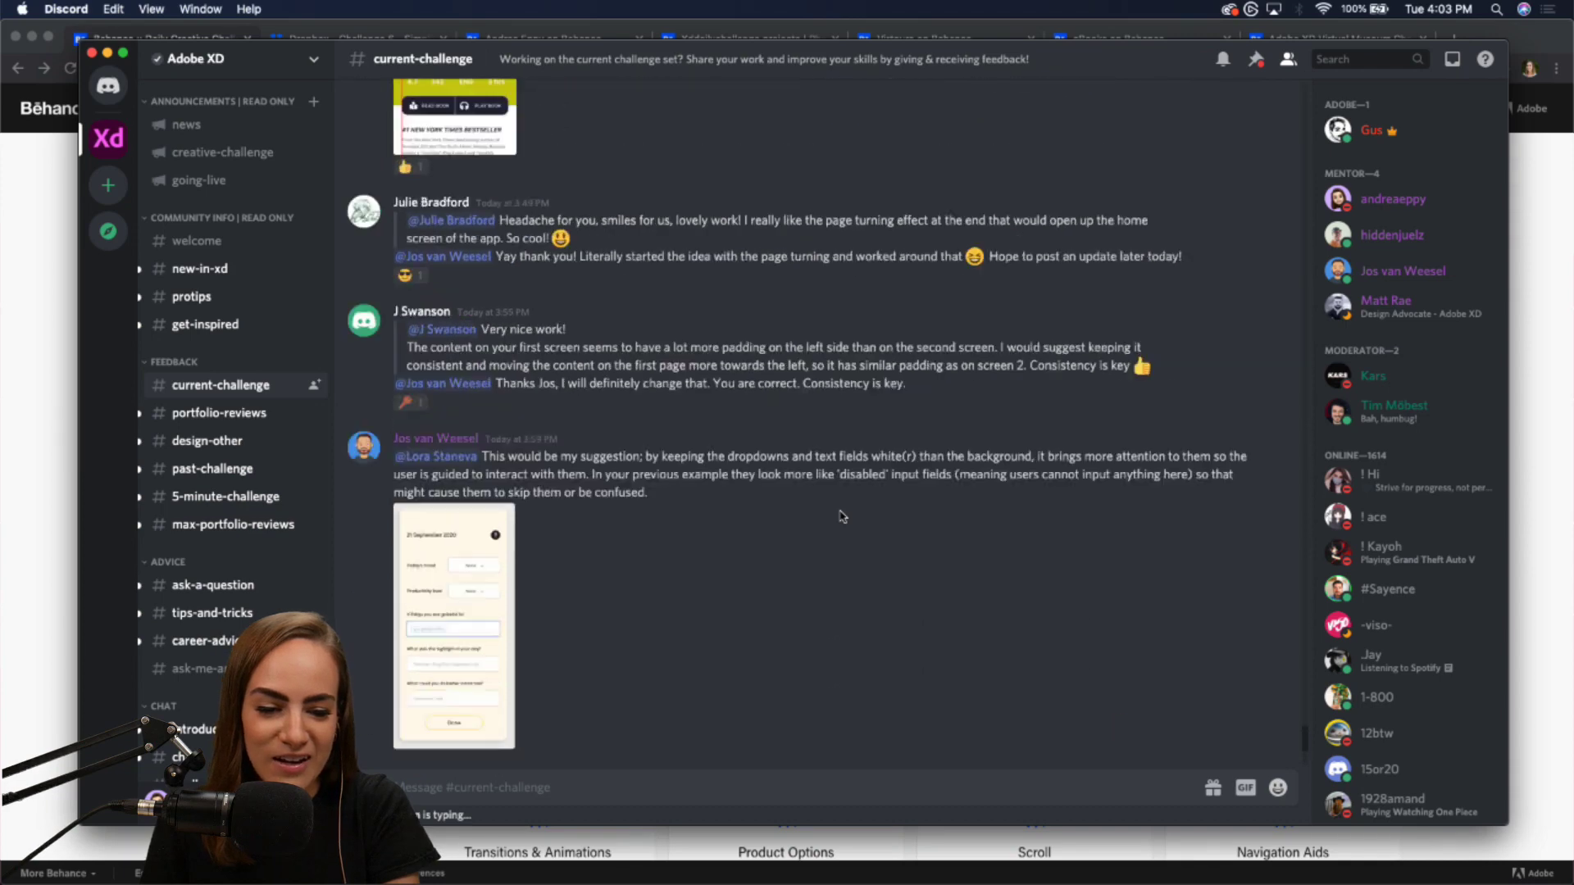
scroll(842, 517, "up", 15)
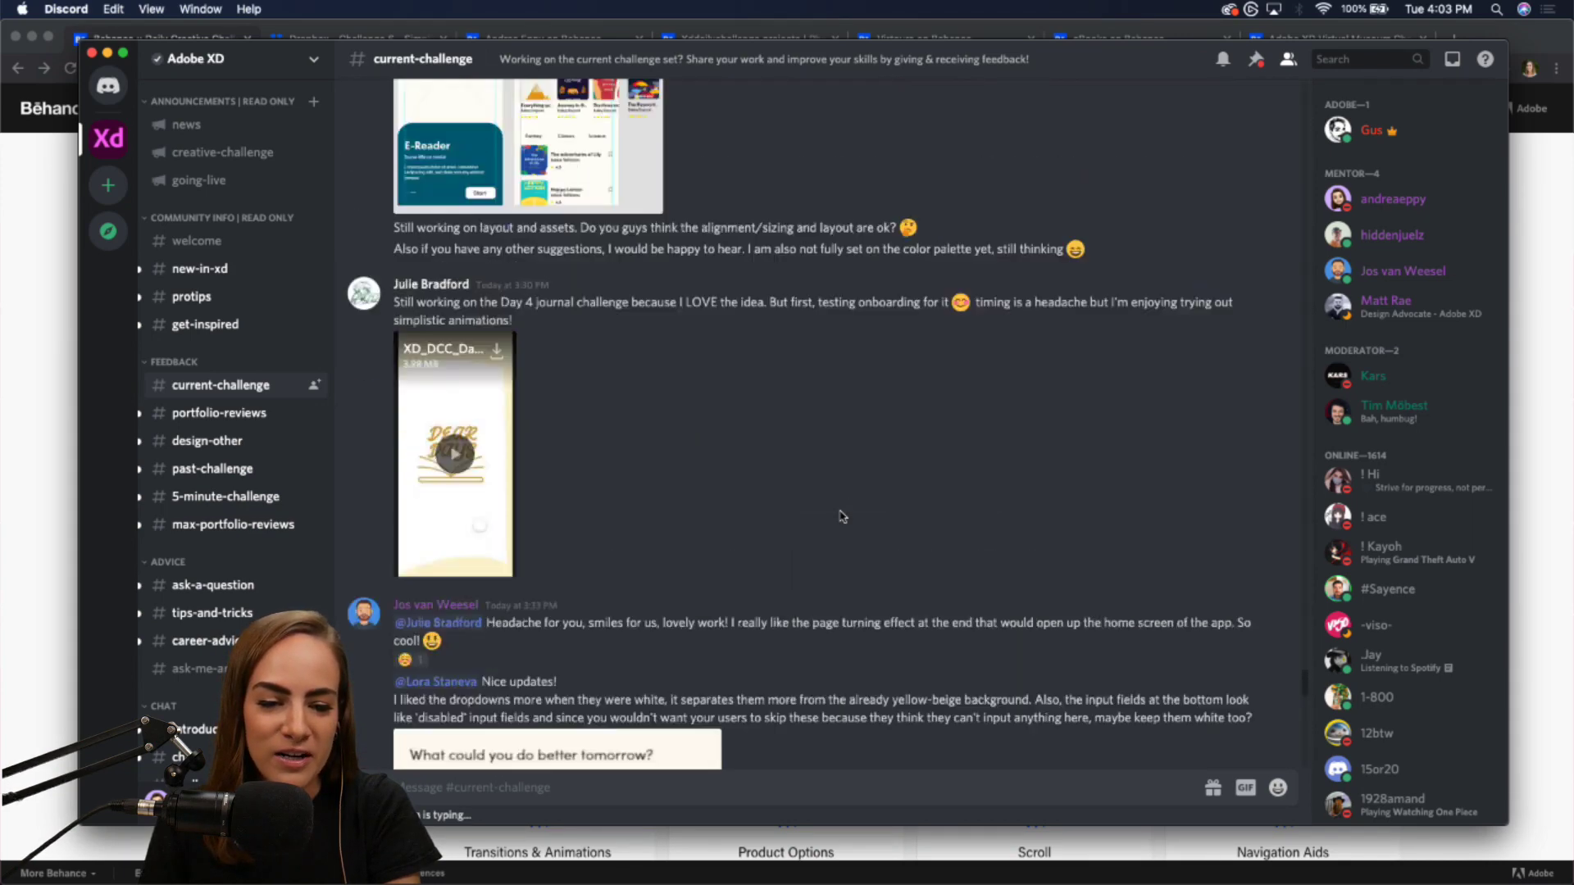
scroll(843, 516, "up", 10)
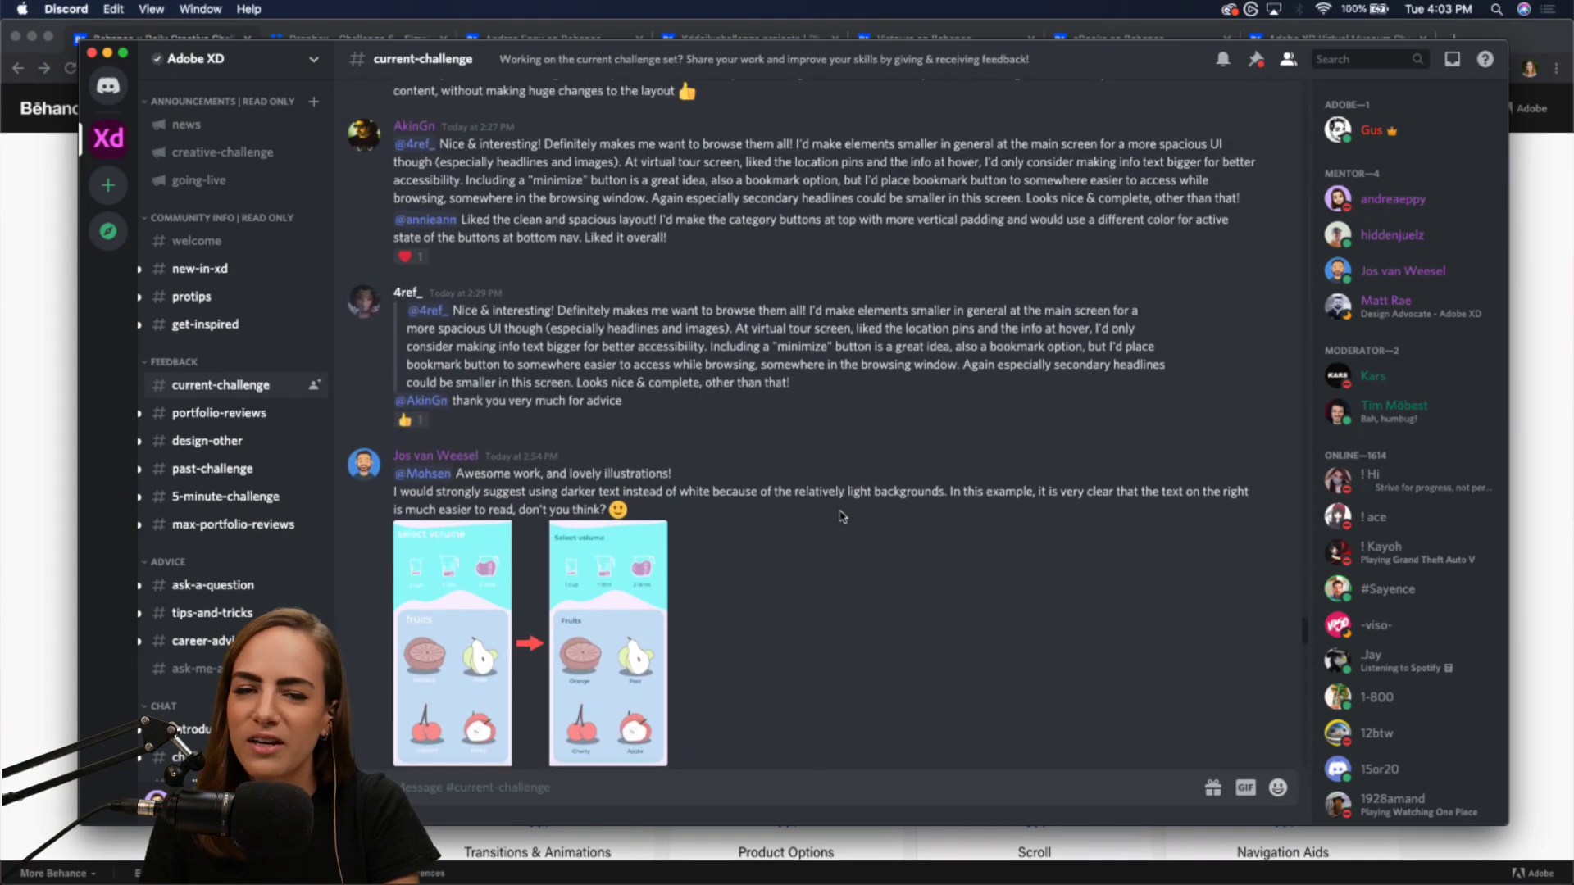
scroll(843, 516, "up", 15)
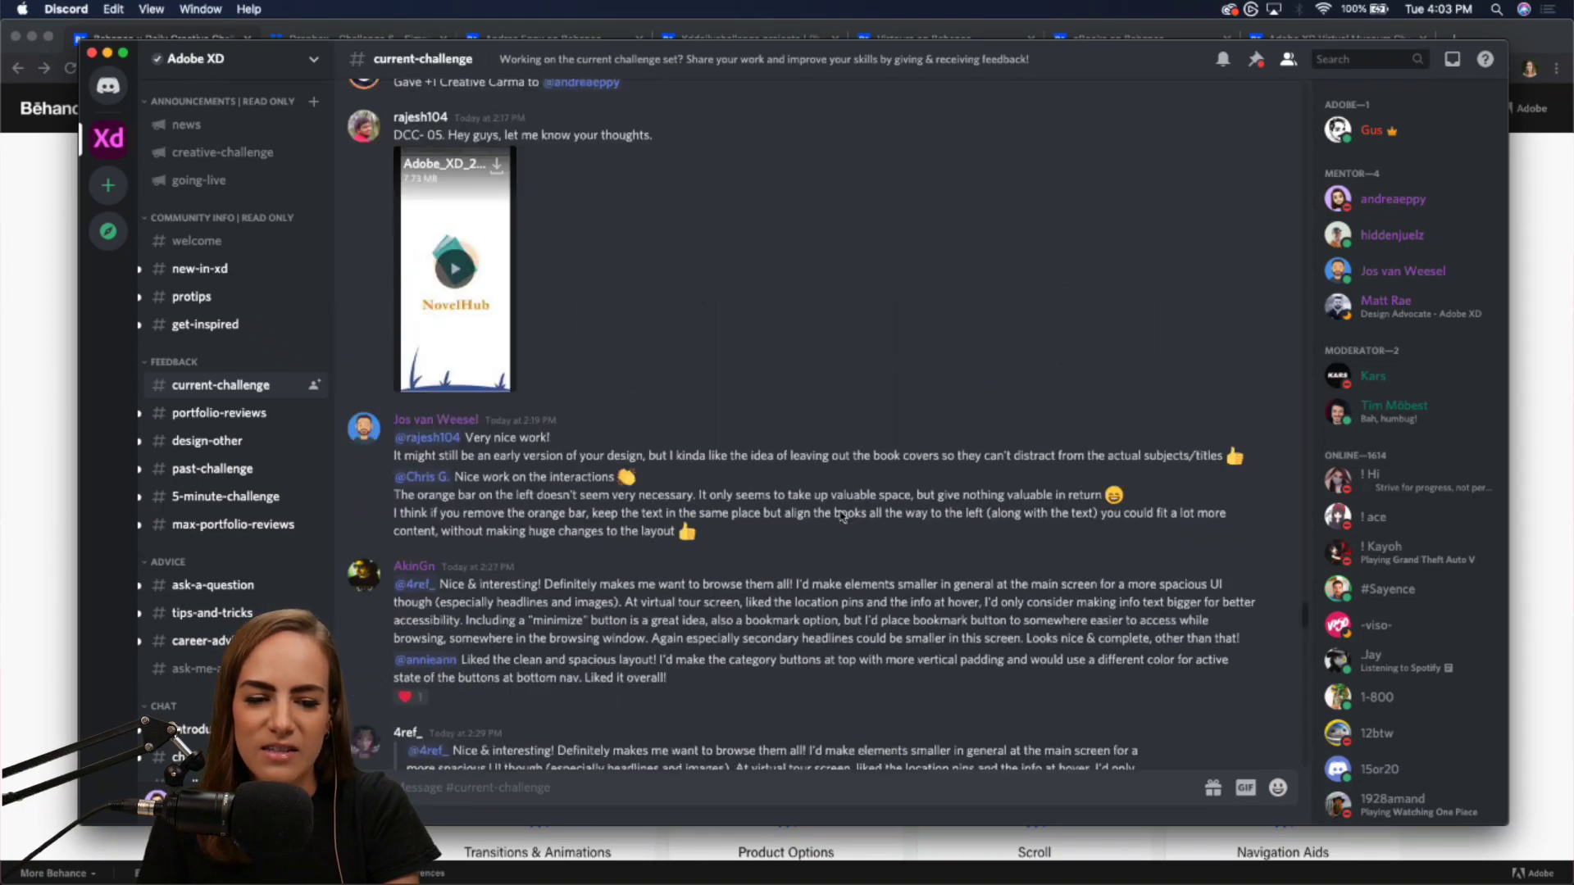
scroll(843, 516, "up", 3)
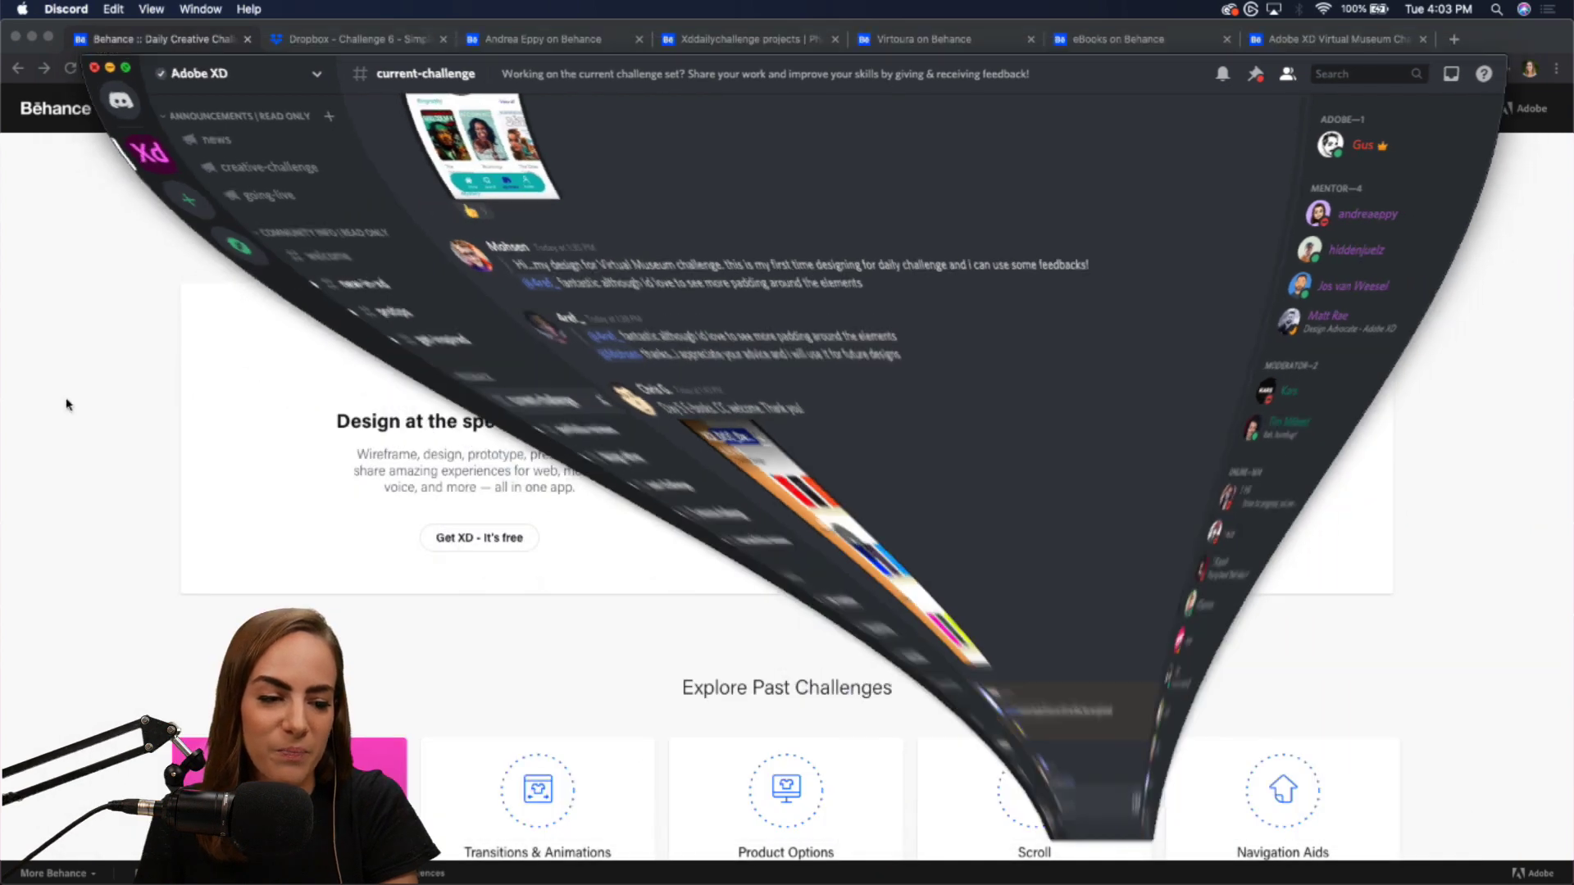
left_click(107, 53)
- Switch to Adobe XD and examine the Day 6 challenge artboard with its prompt about smoothie machine sliders
scroll(692, 530, "up", 10)
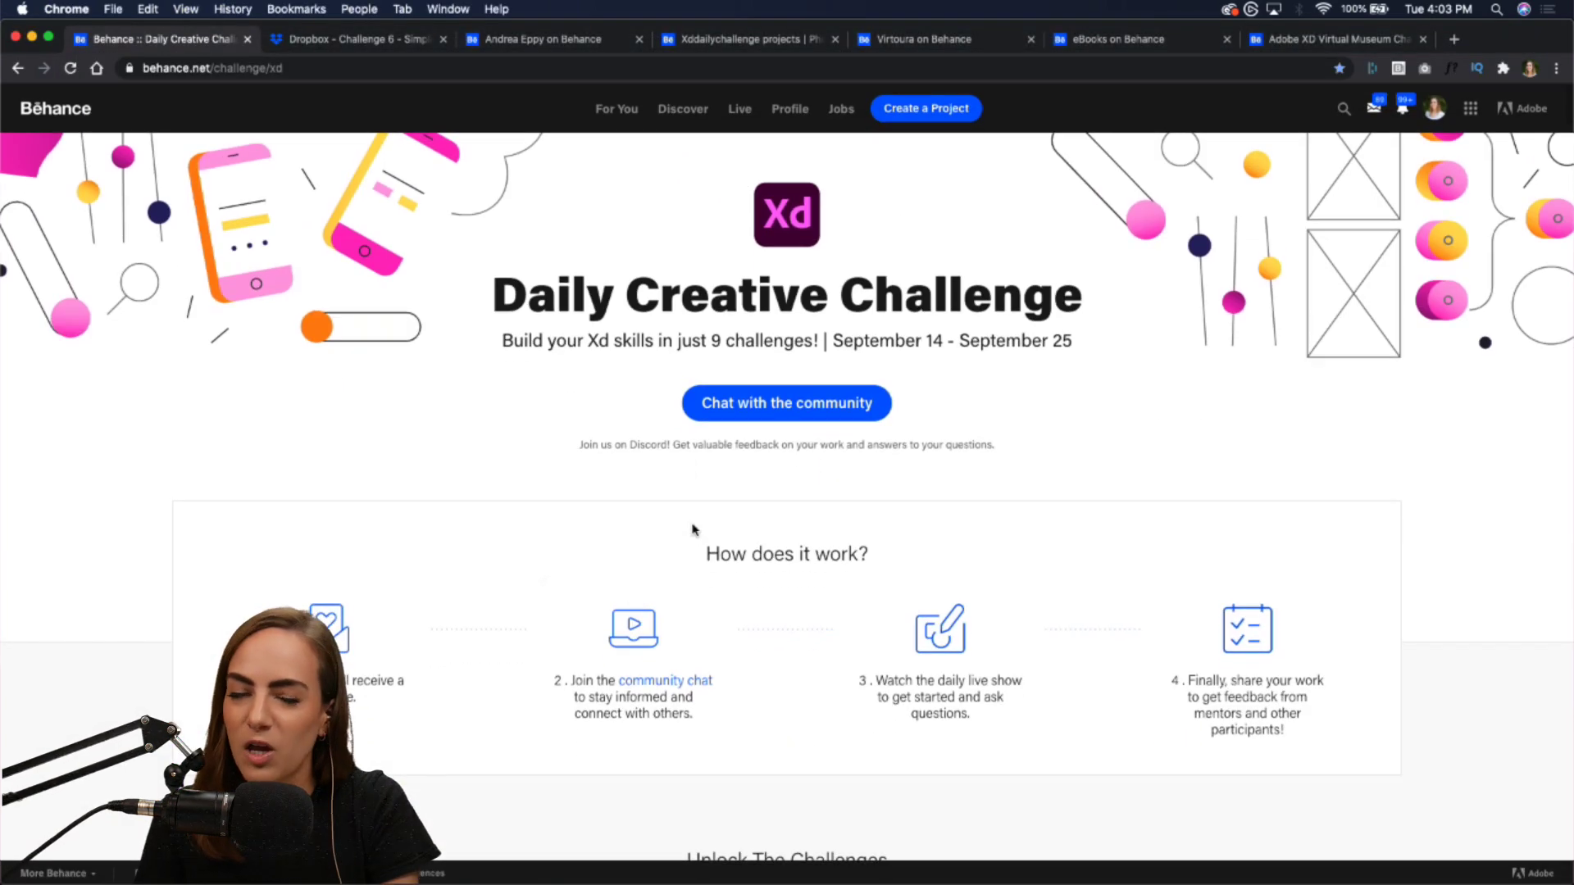
mouse_move(957, 879)
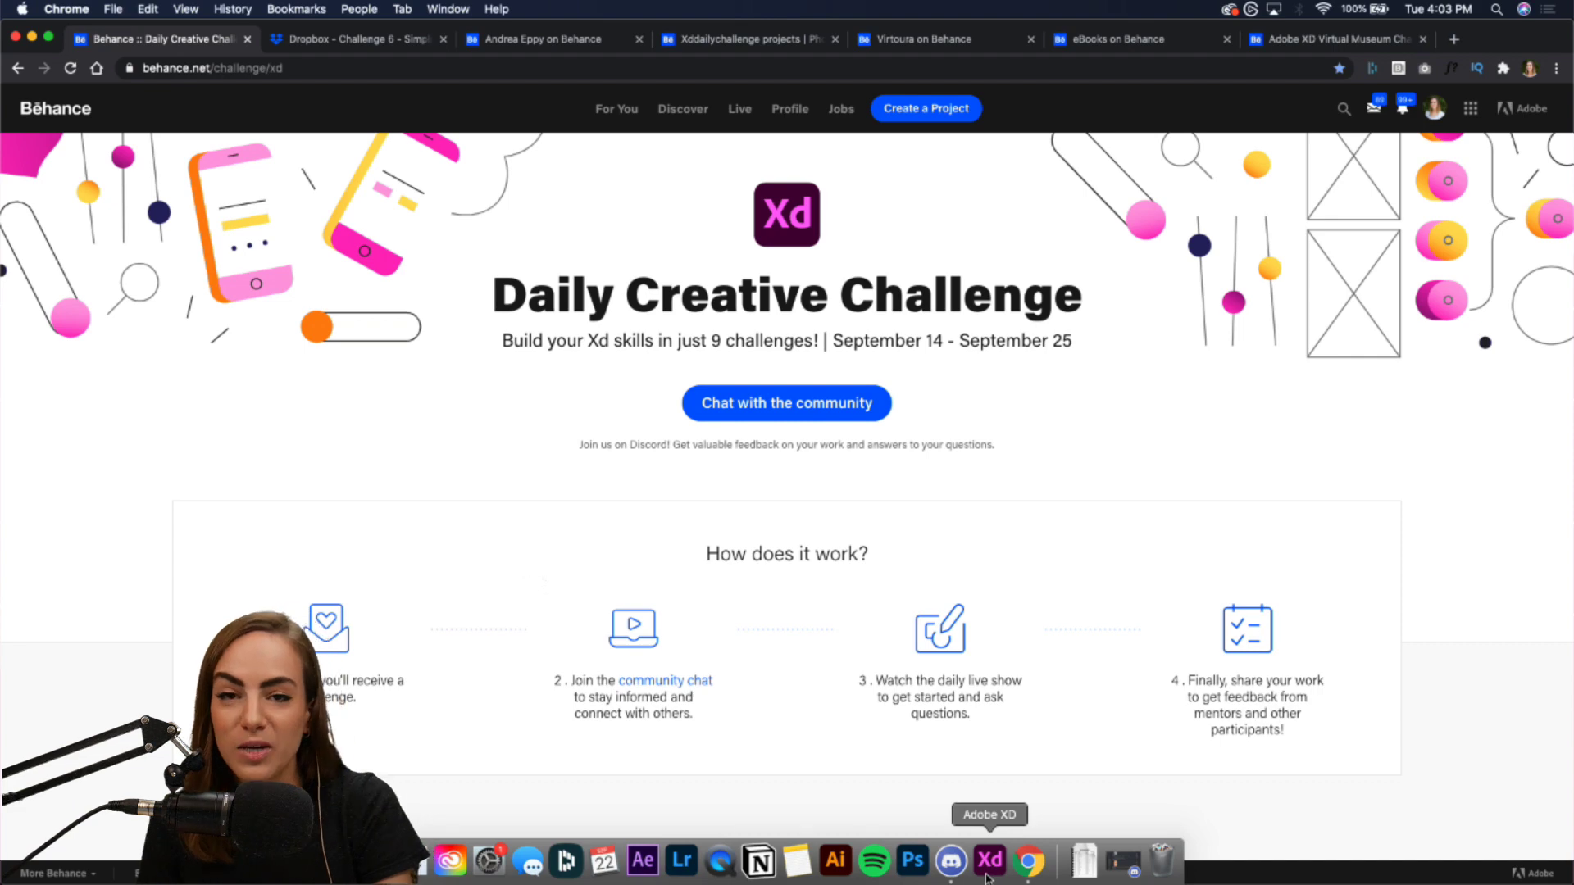
left_click(990, 869)
scroll(664, 776, "down", 5)
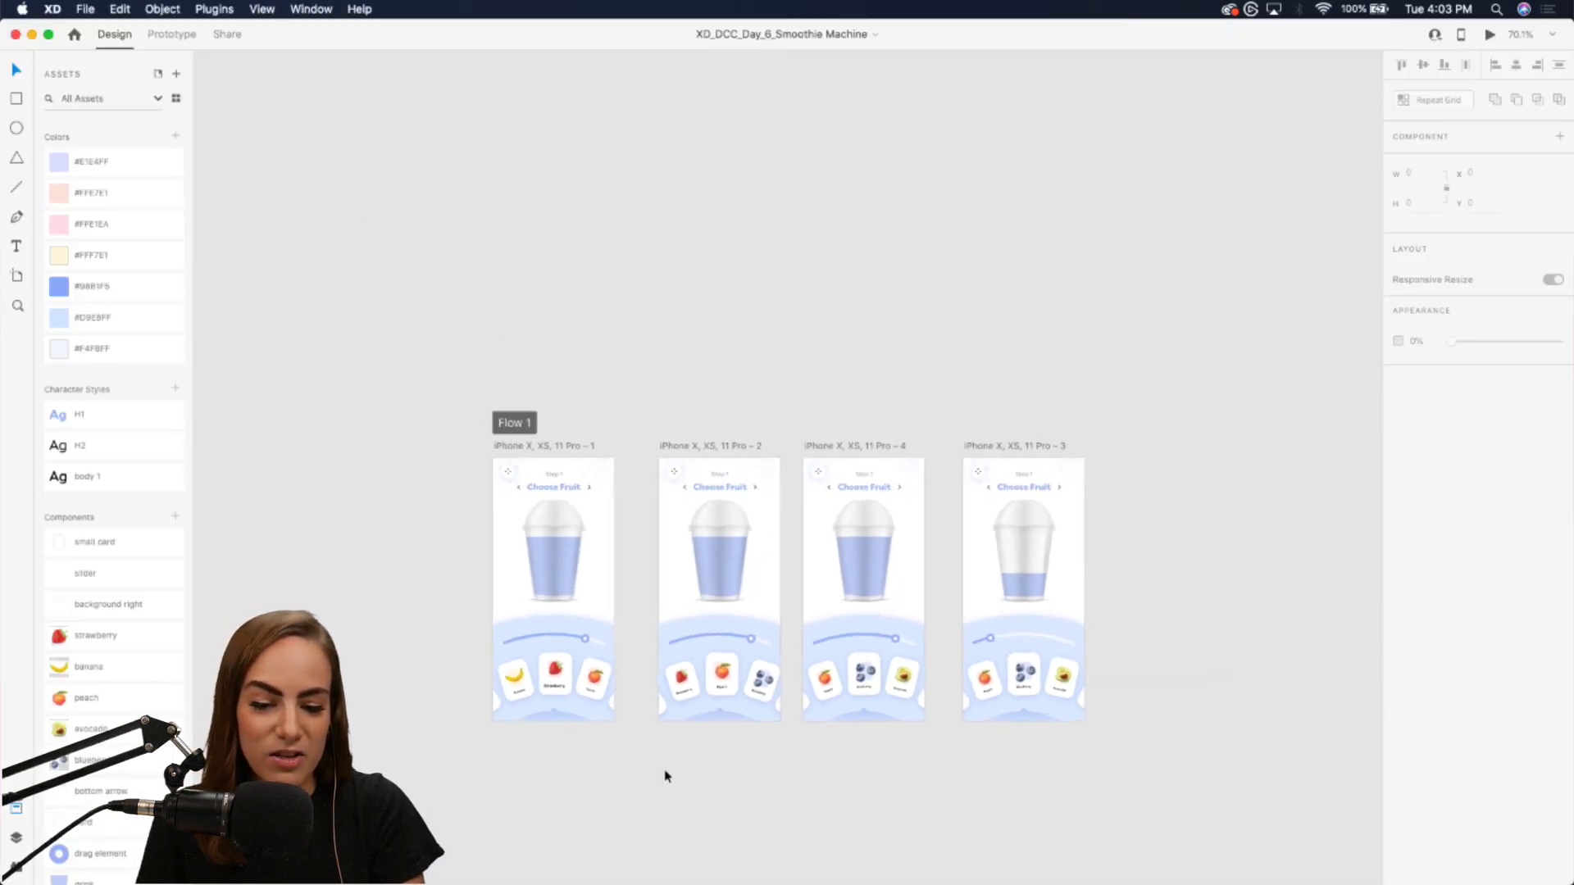
scroll(664, 776, "left", 15)
scroll(664, 776, "left", 10)
scroll(664, 776, "down", 6)
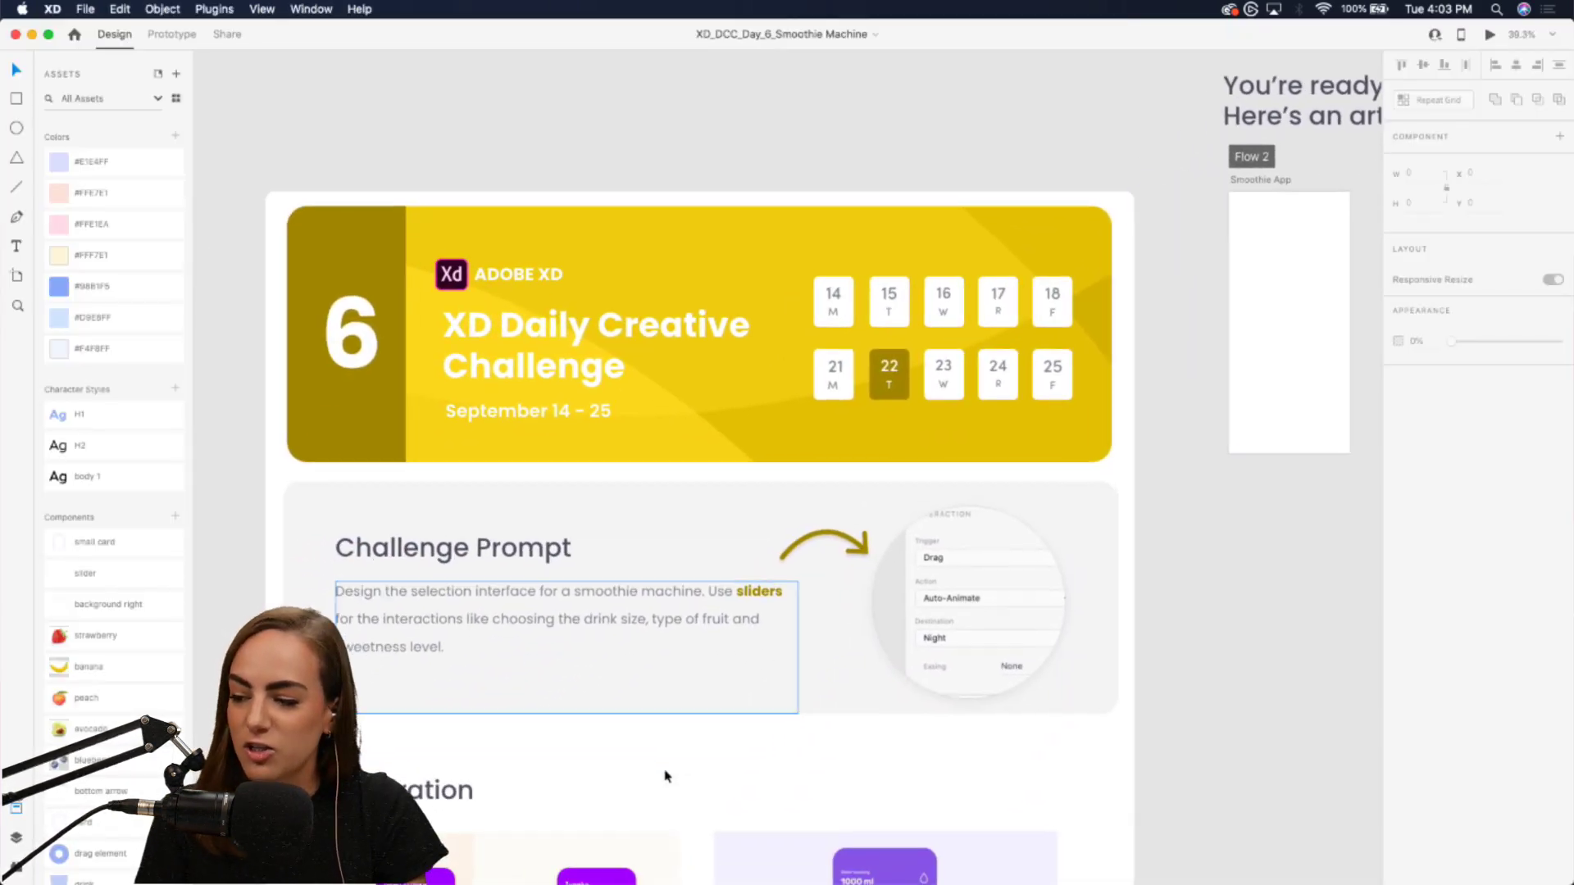
scroll(666, 776, "up", 3)
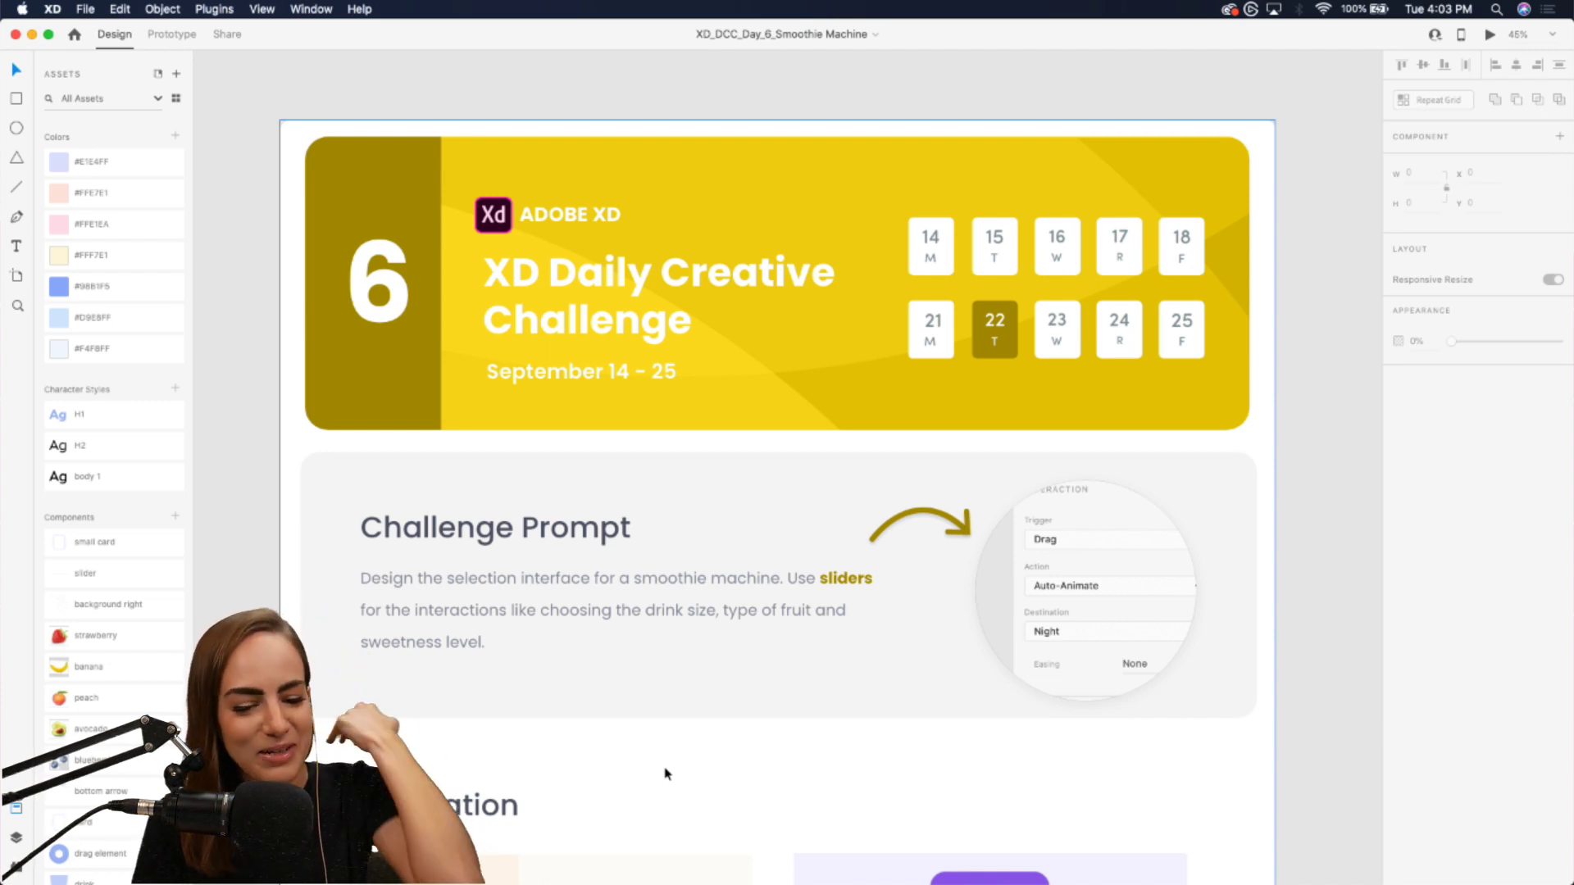
scroll(710, 656, "down", 2)
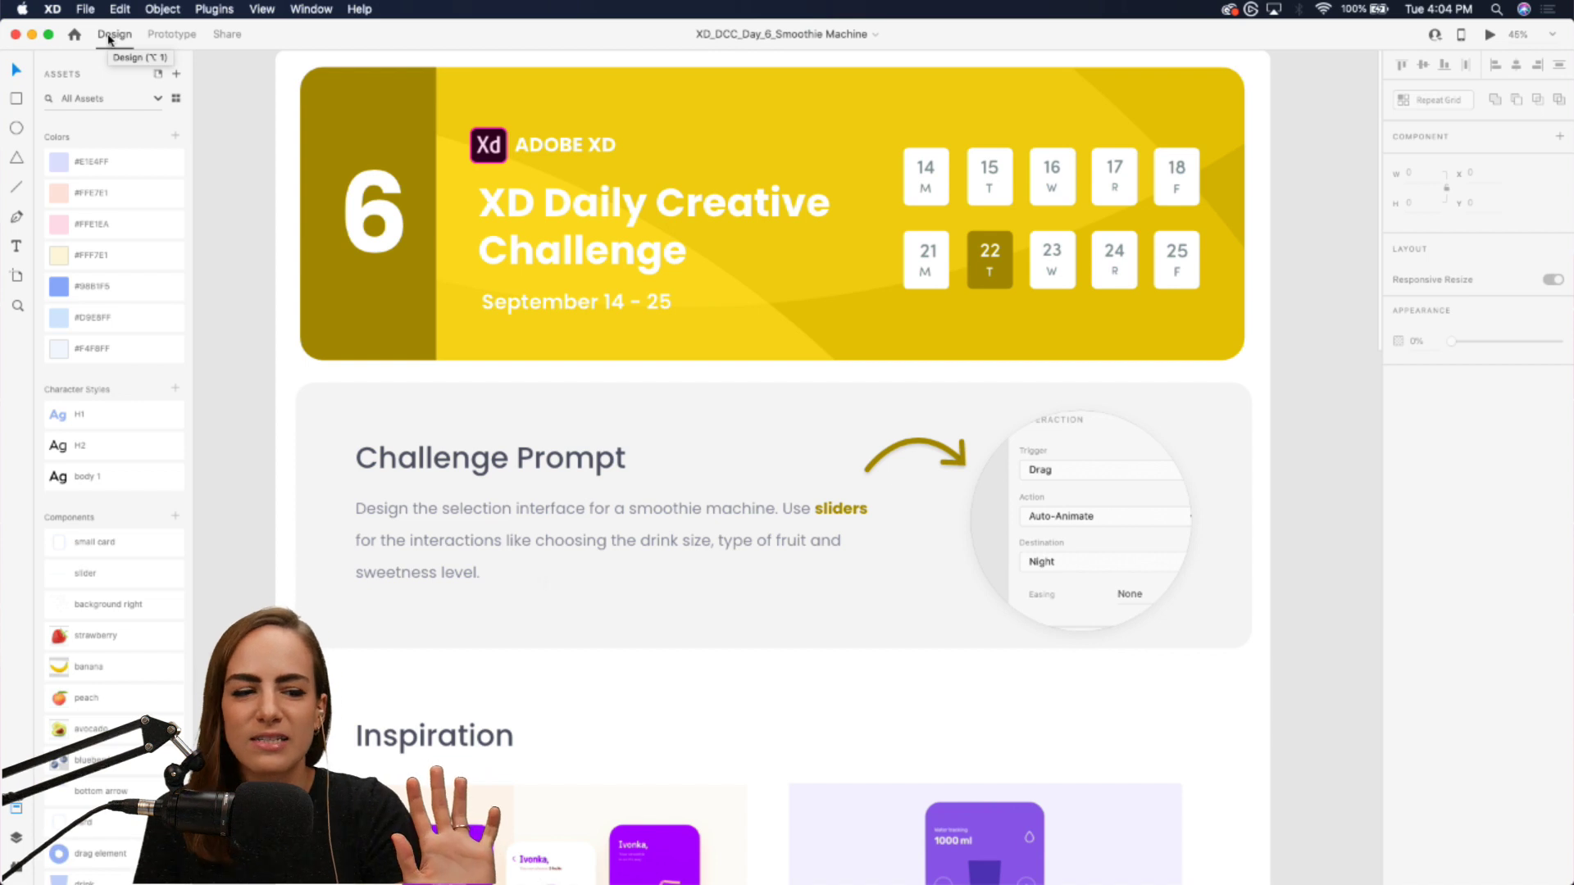
- Inspect the challenge prompt's interaction illustration in Prototype mode, then return to Design mode and deselect it
left_click(157, 37)
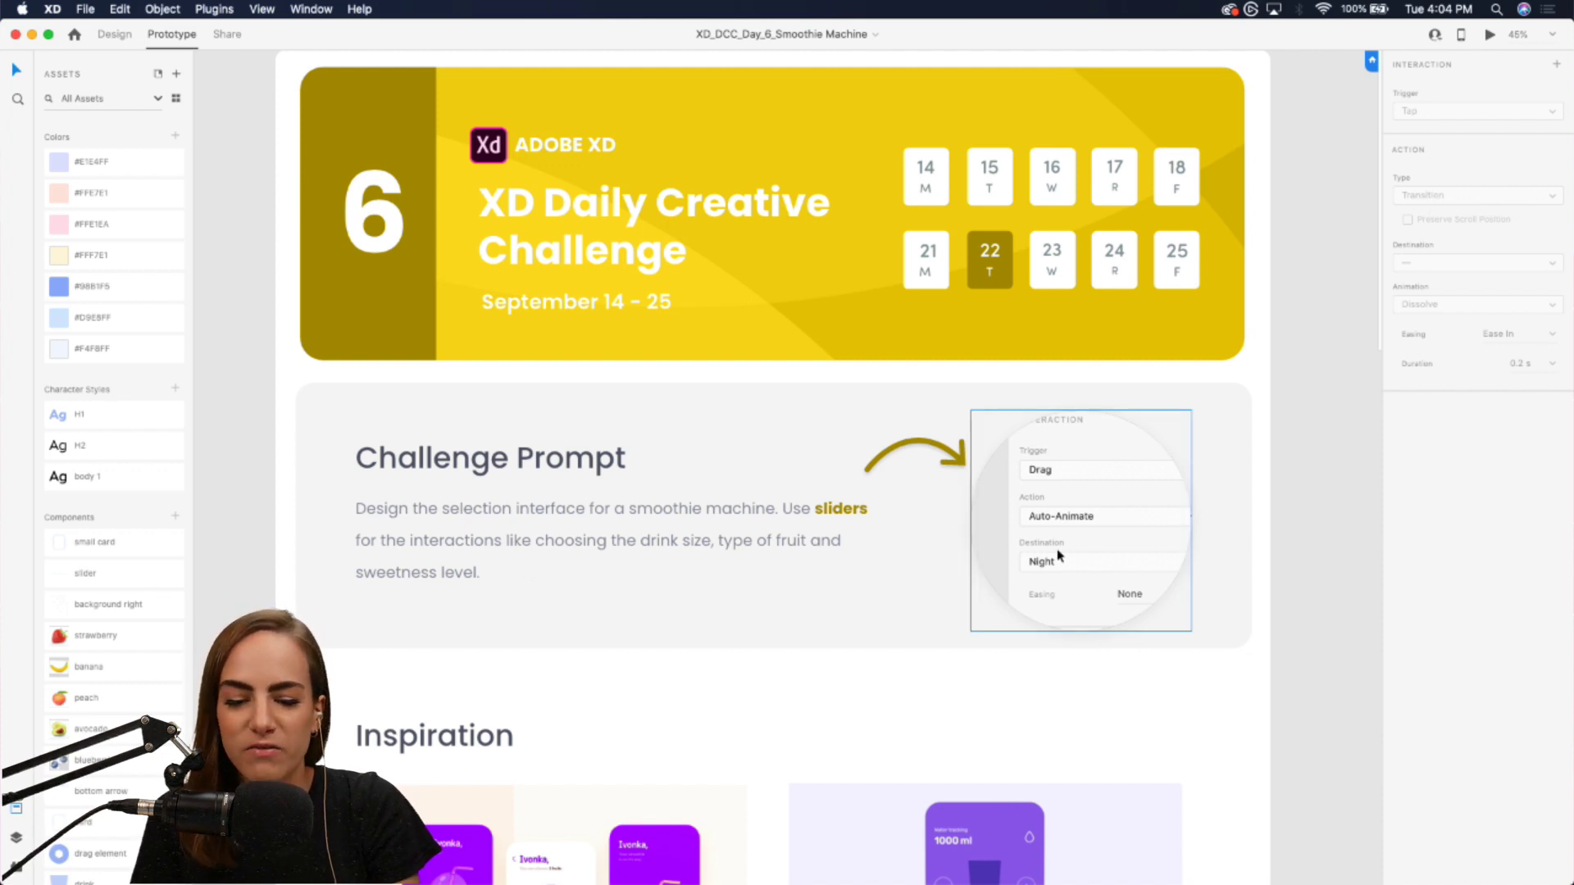
left_click(1120, 523)
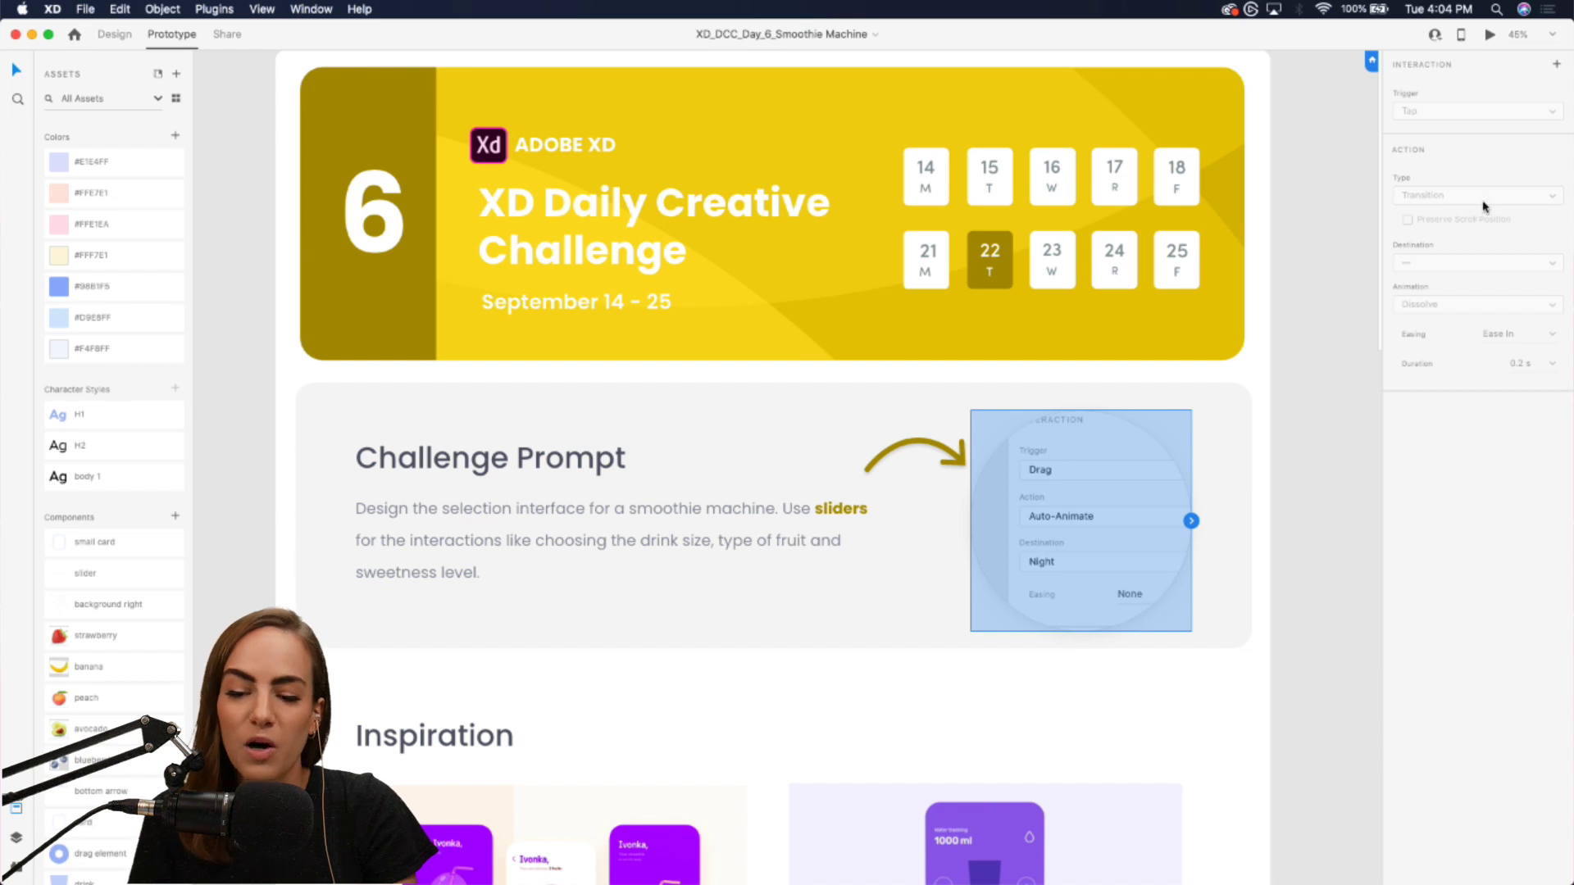
left_click(118, 37)
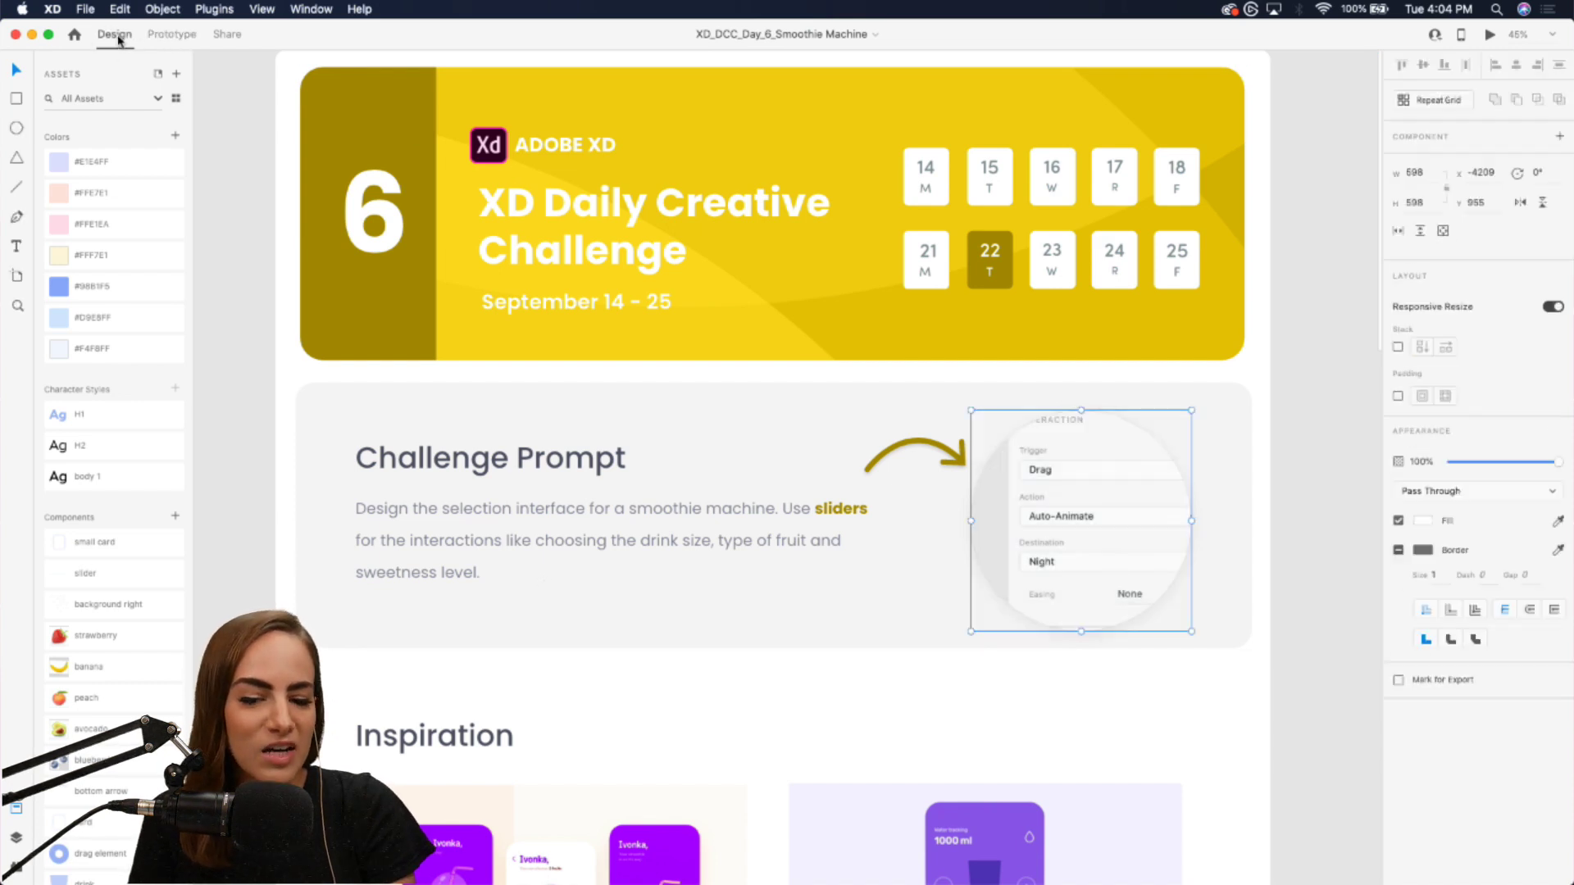
left_click(1273, 583)
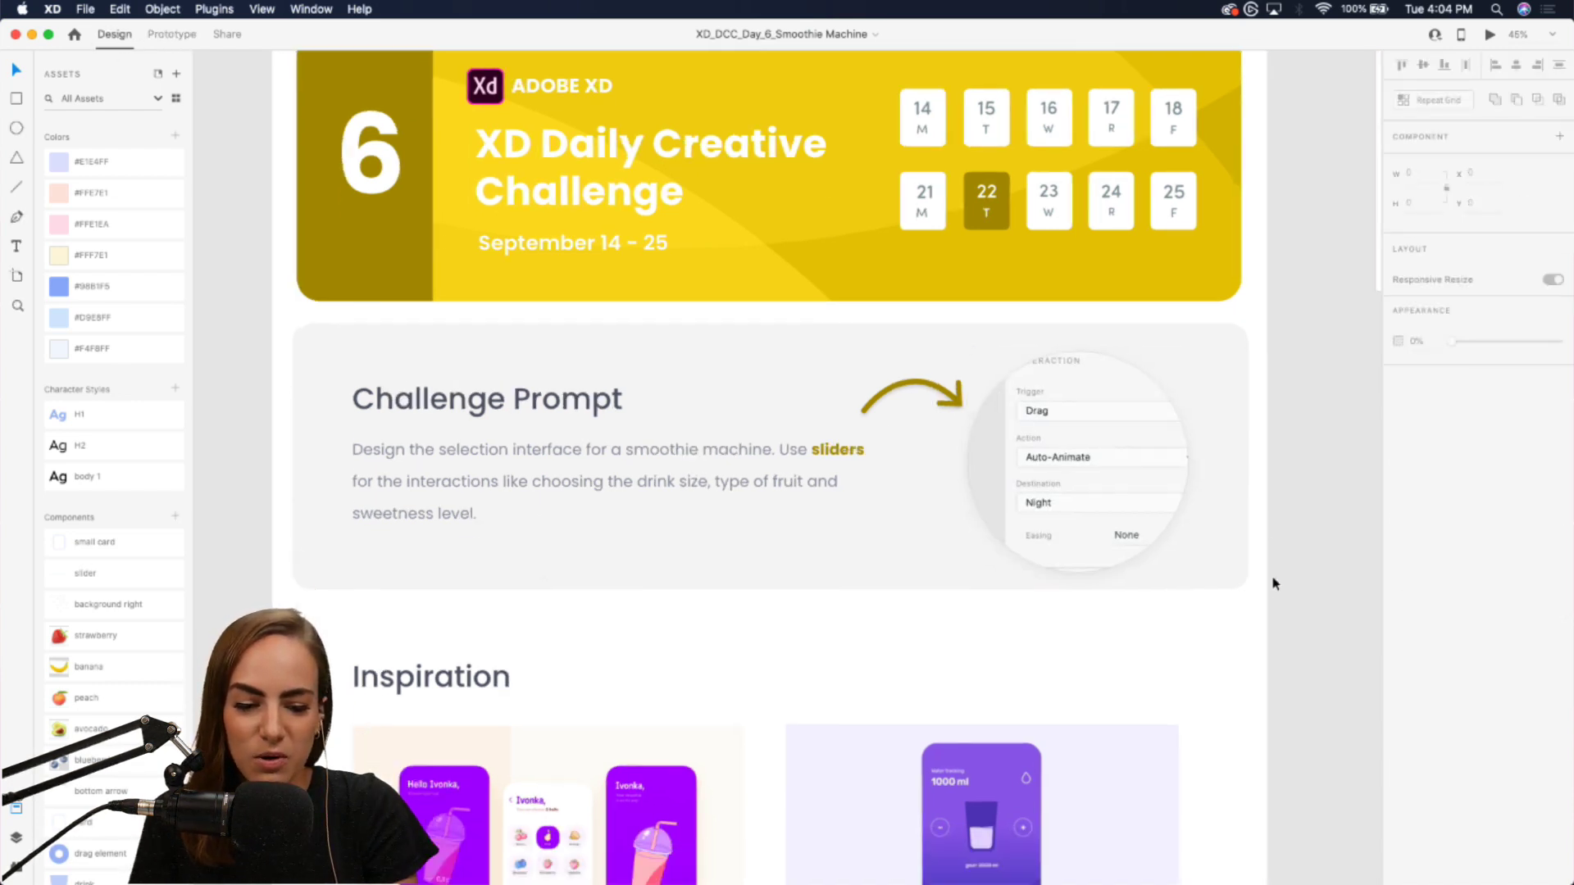
- Examine the smoothie ordering and water tracking designs in the Inspiration section of the challenge artboard
scroll(1273, 582, "down", 10)
scroll(652, 549, "up", 3)
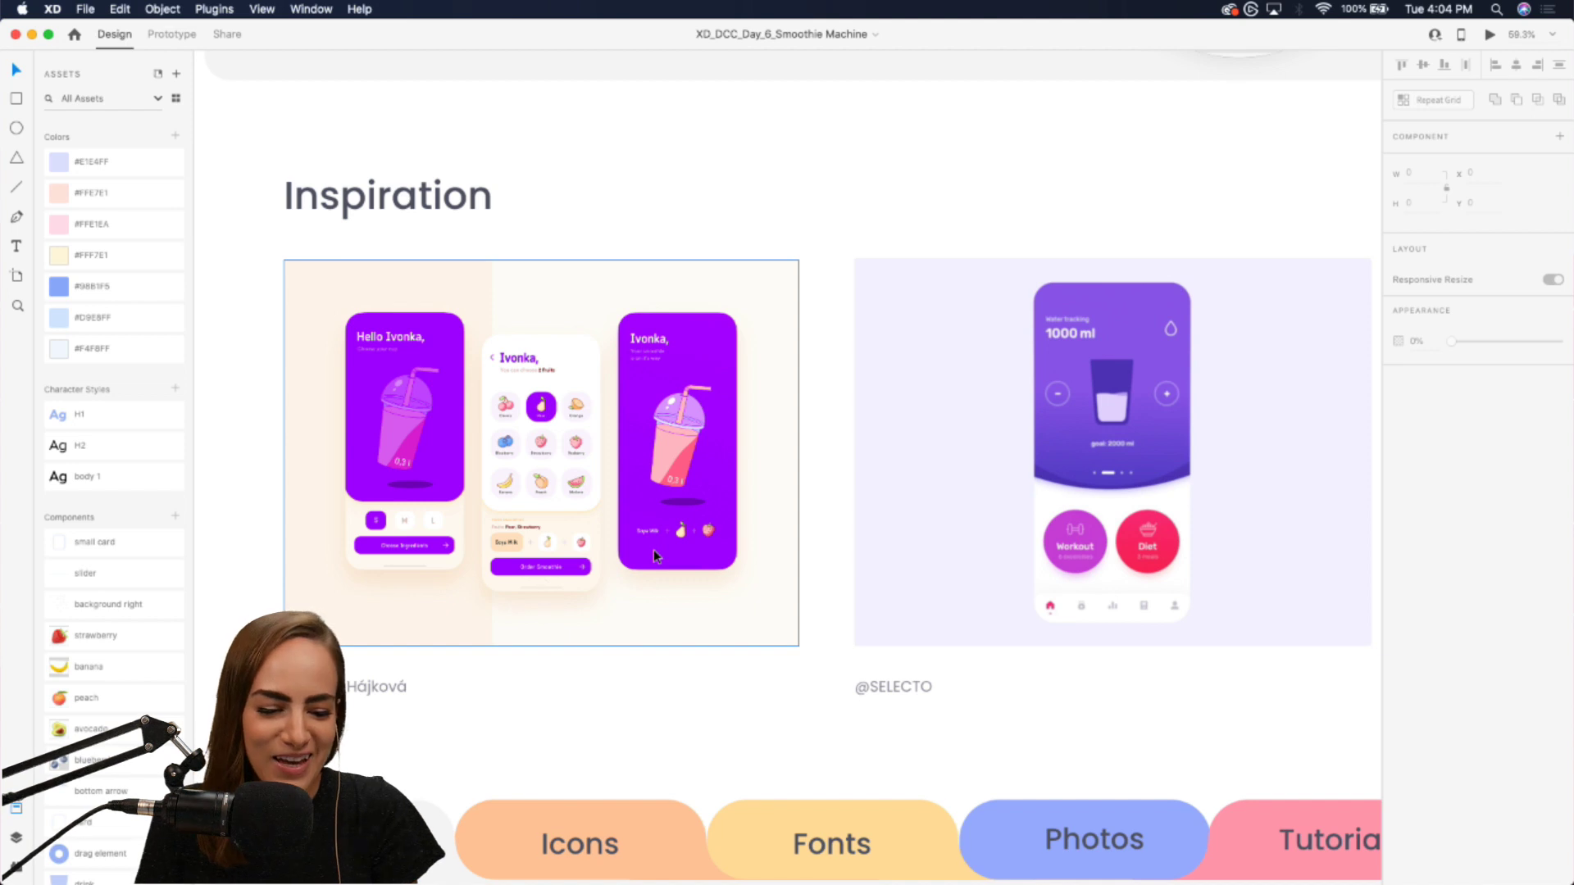
scroll(653, 554, "up", 4)
scroll(653, 556, "up", 2)
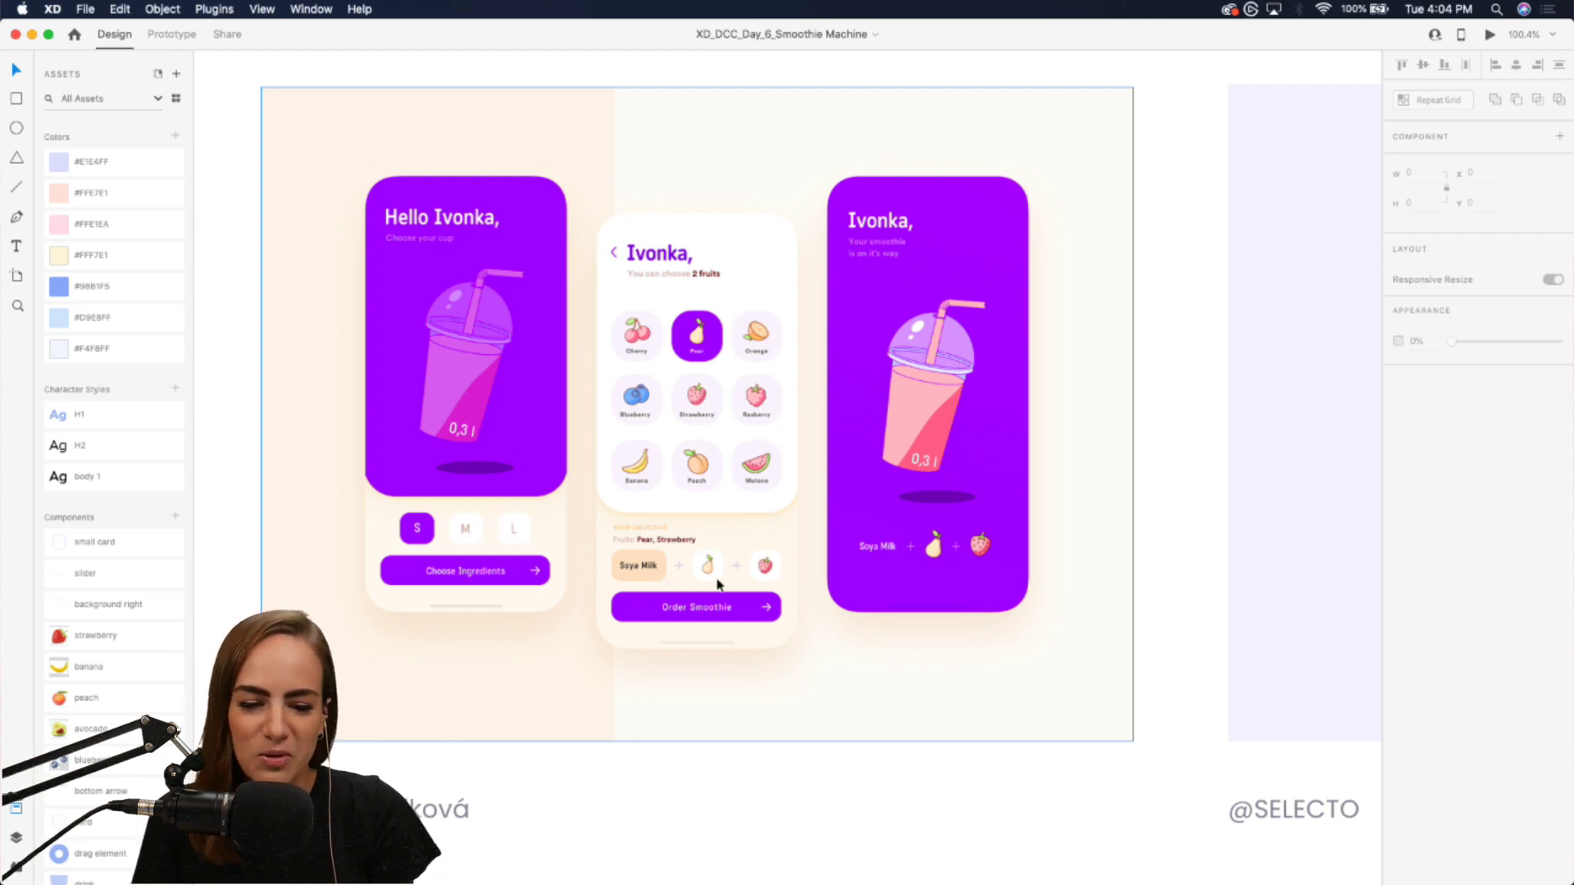
scroll(715, 591, "down", 4)
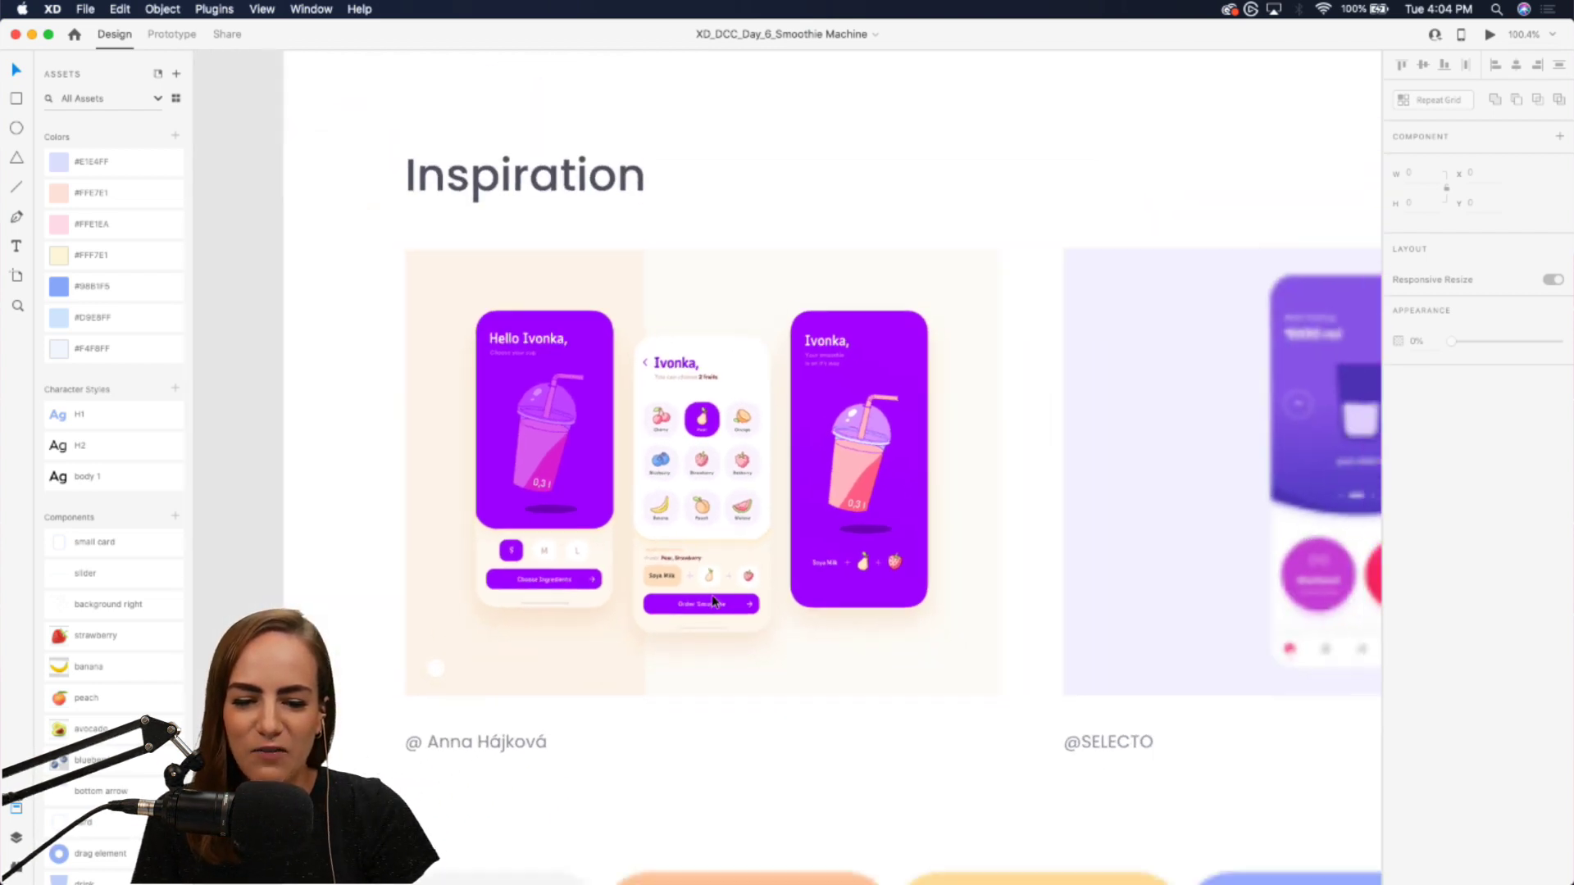
scroll(714, 601, "right", 5)
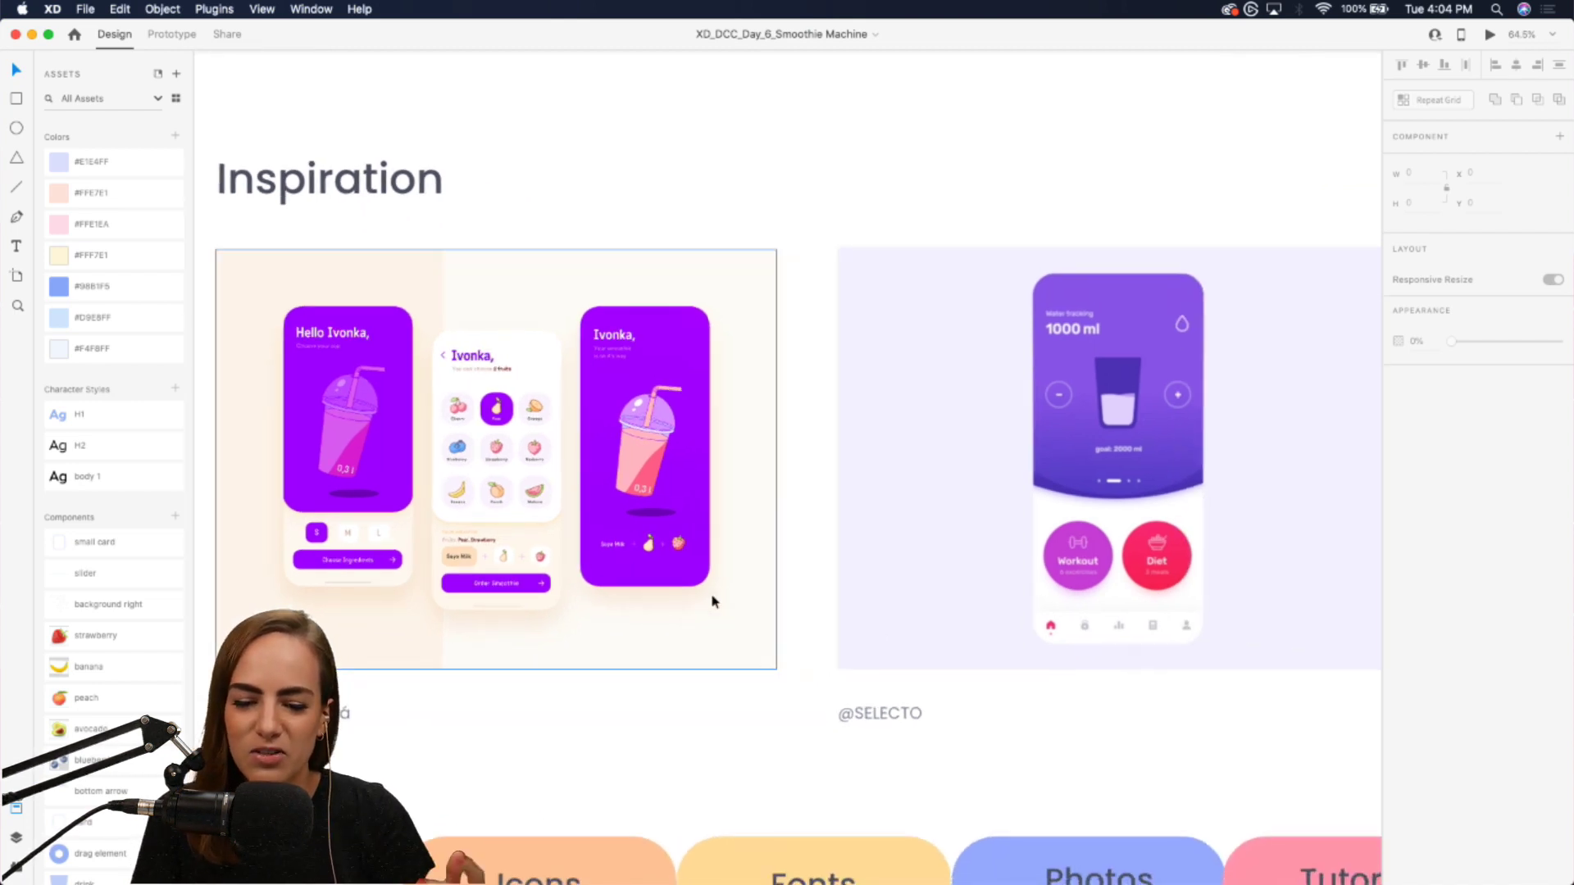
scroll(977, 548, "up", 4)
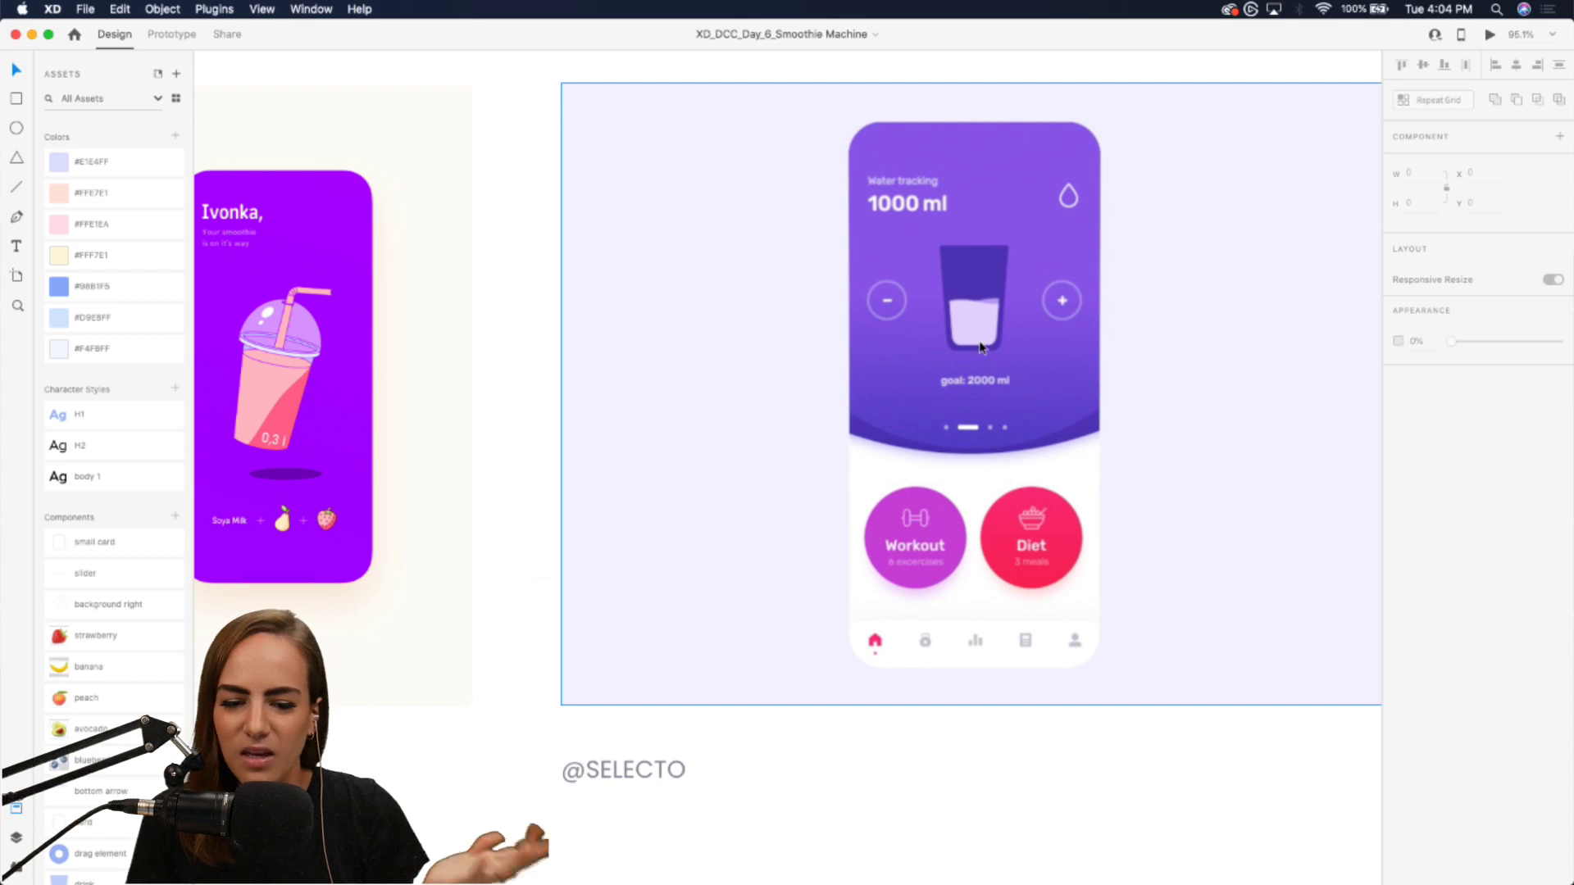
scroll(980, 347, "down", 5)
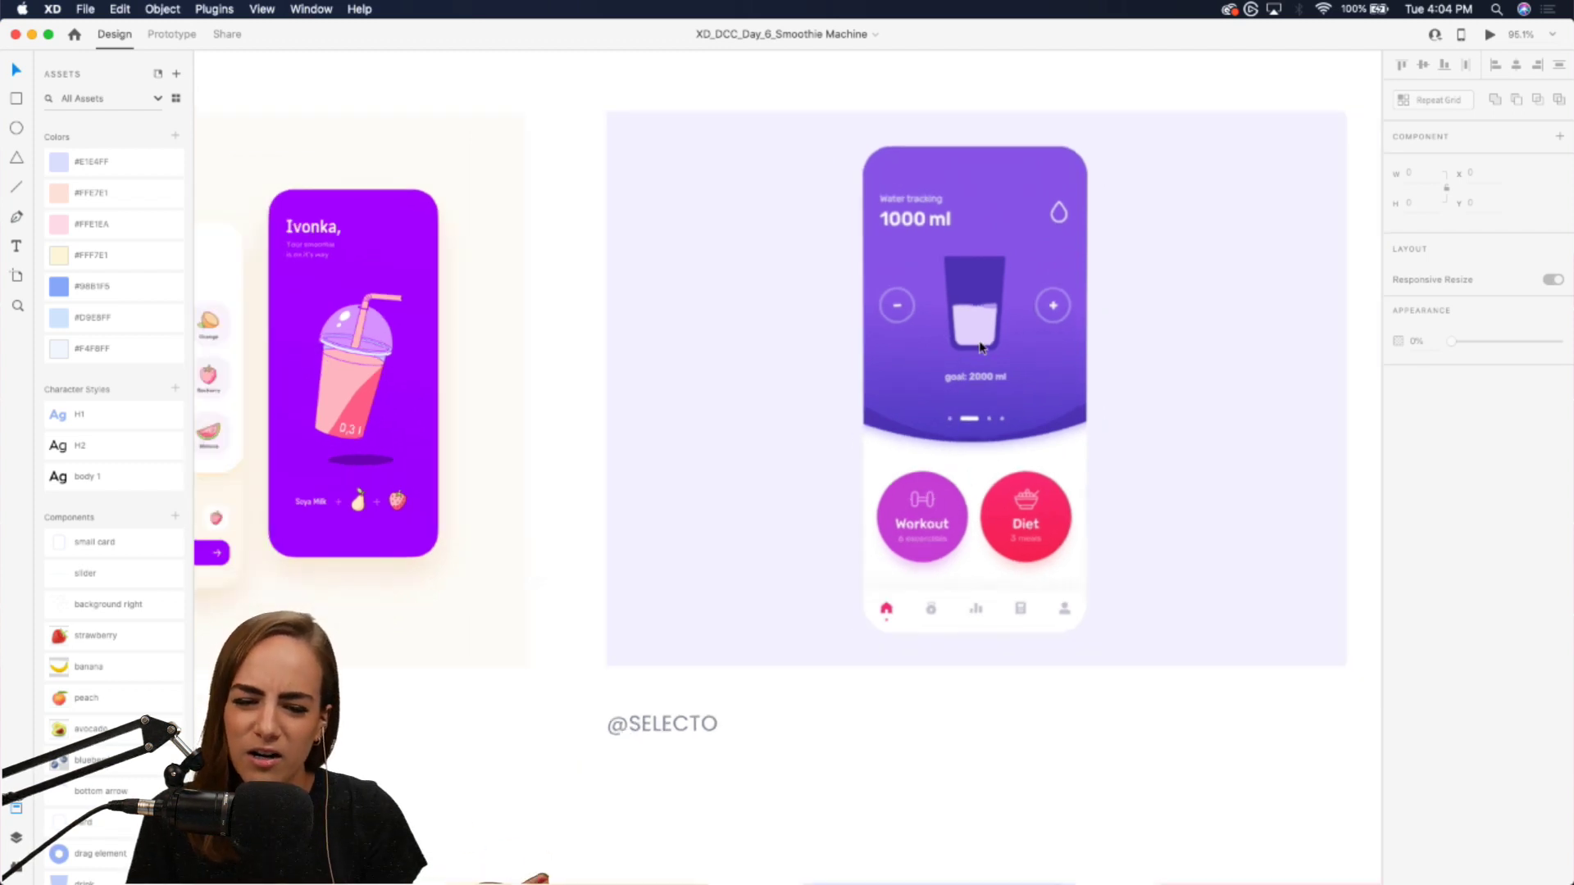
scroll(980, 347, "down", 6)
scroll(980, 347, "down", 3)
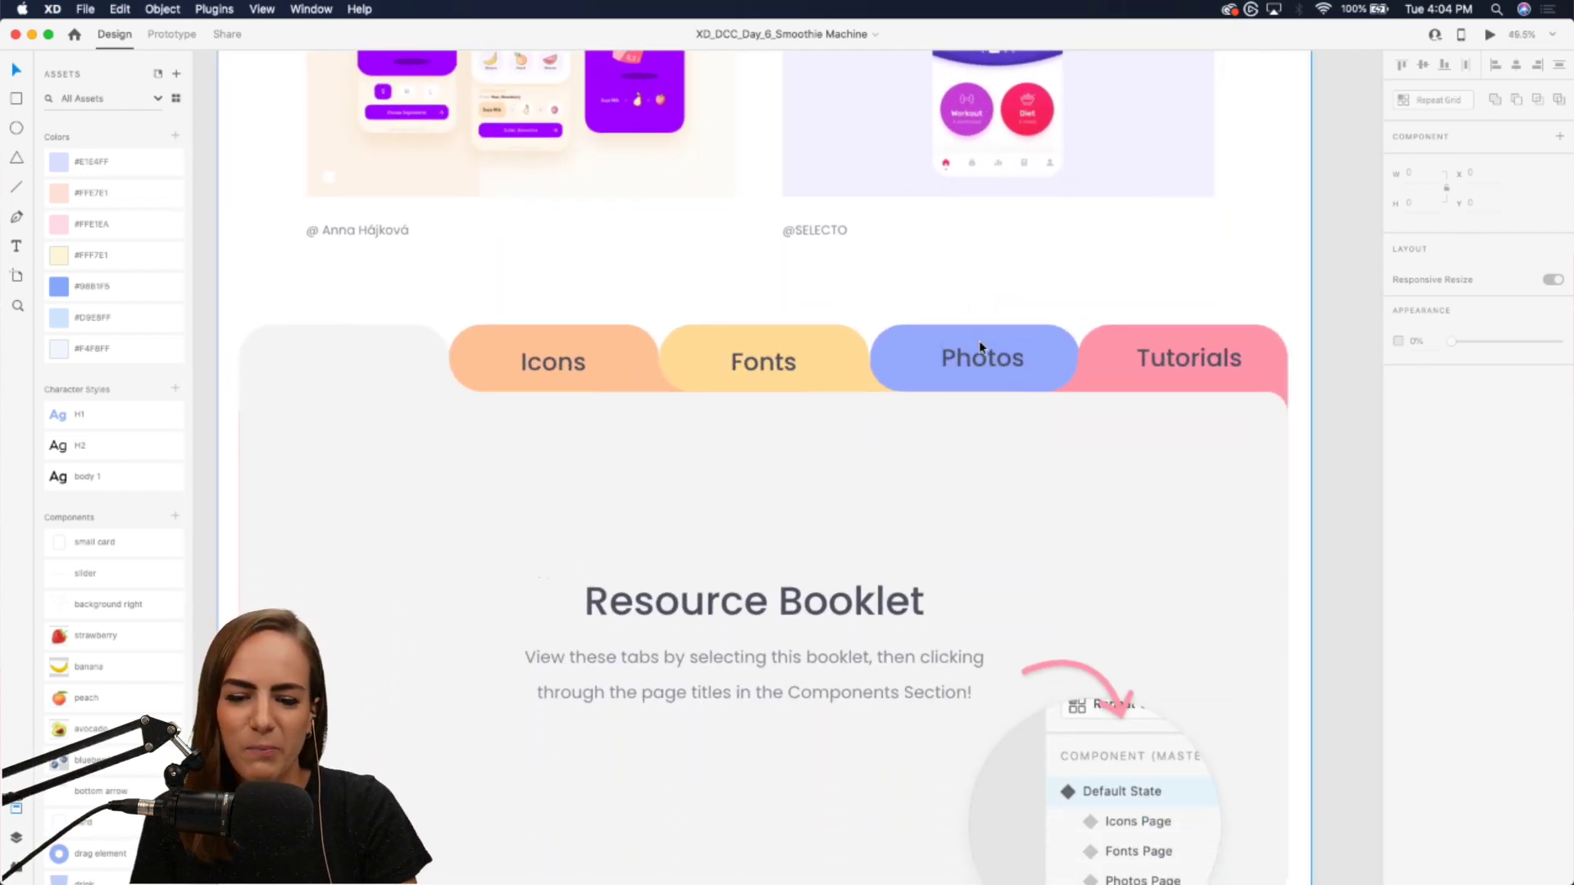
- Switch the Resource Booklet component on the challenge artboard to its Icons Page state
scroll(978, 341, "down", 2)
scroll(978, 341, "down", 2)
left_click(978, 341)
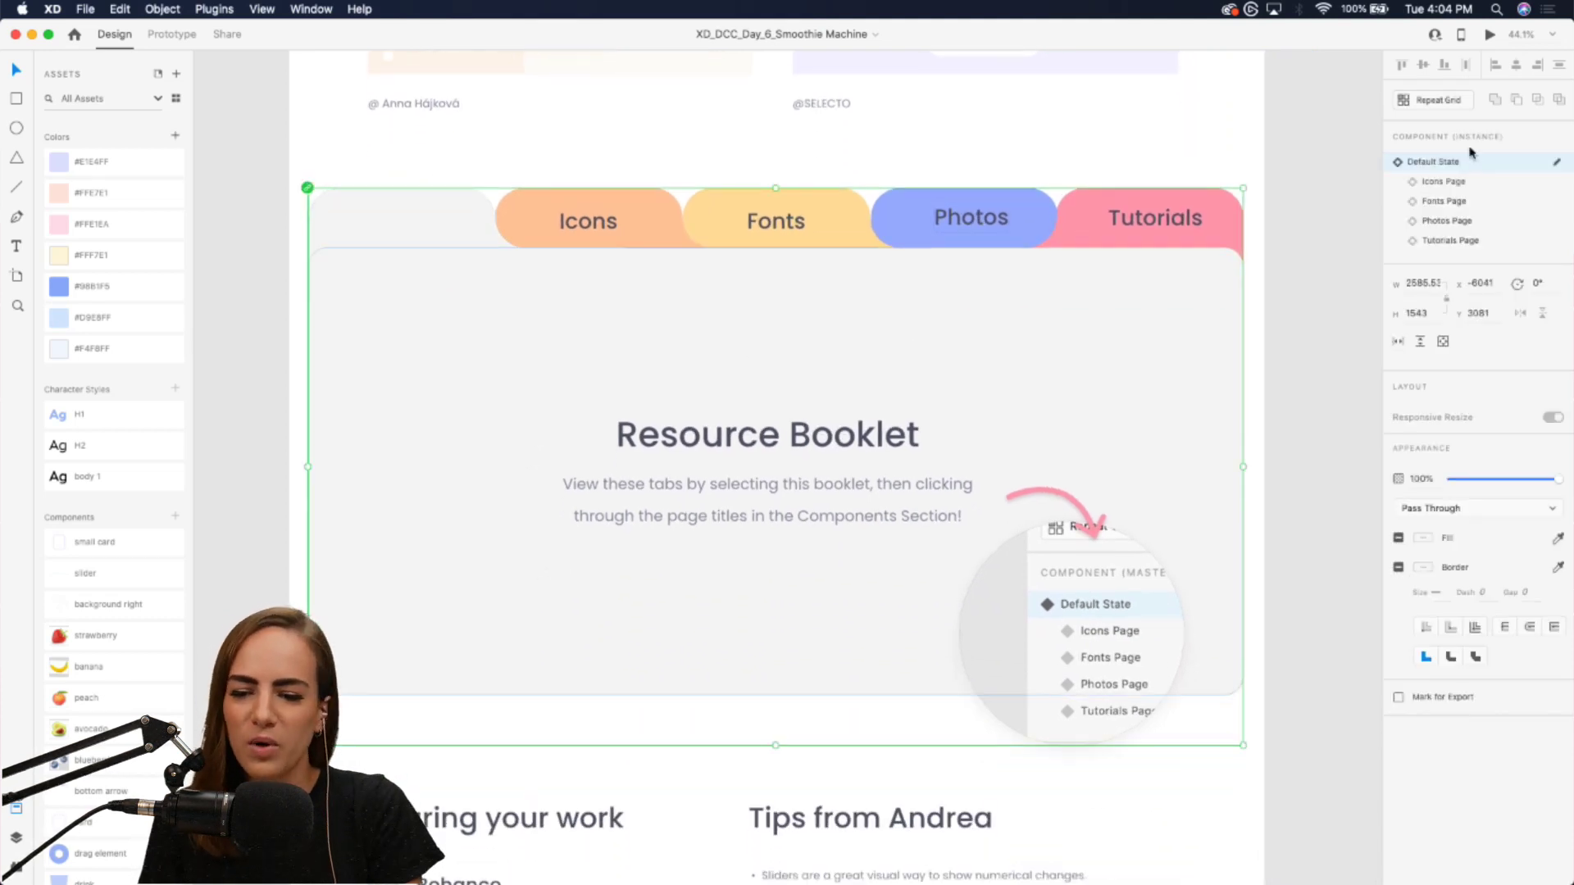
left_click(1442, 182)
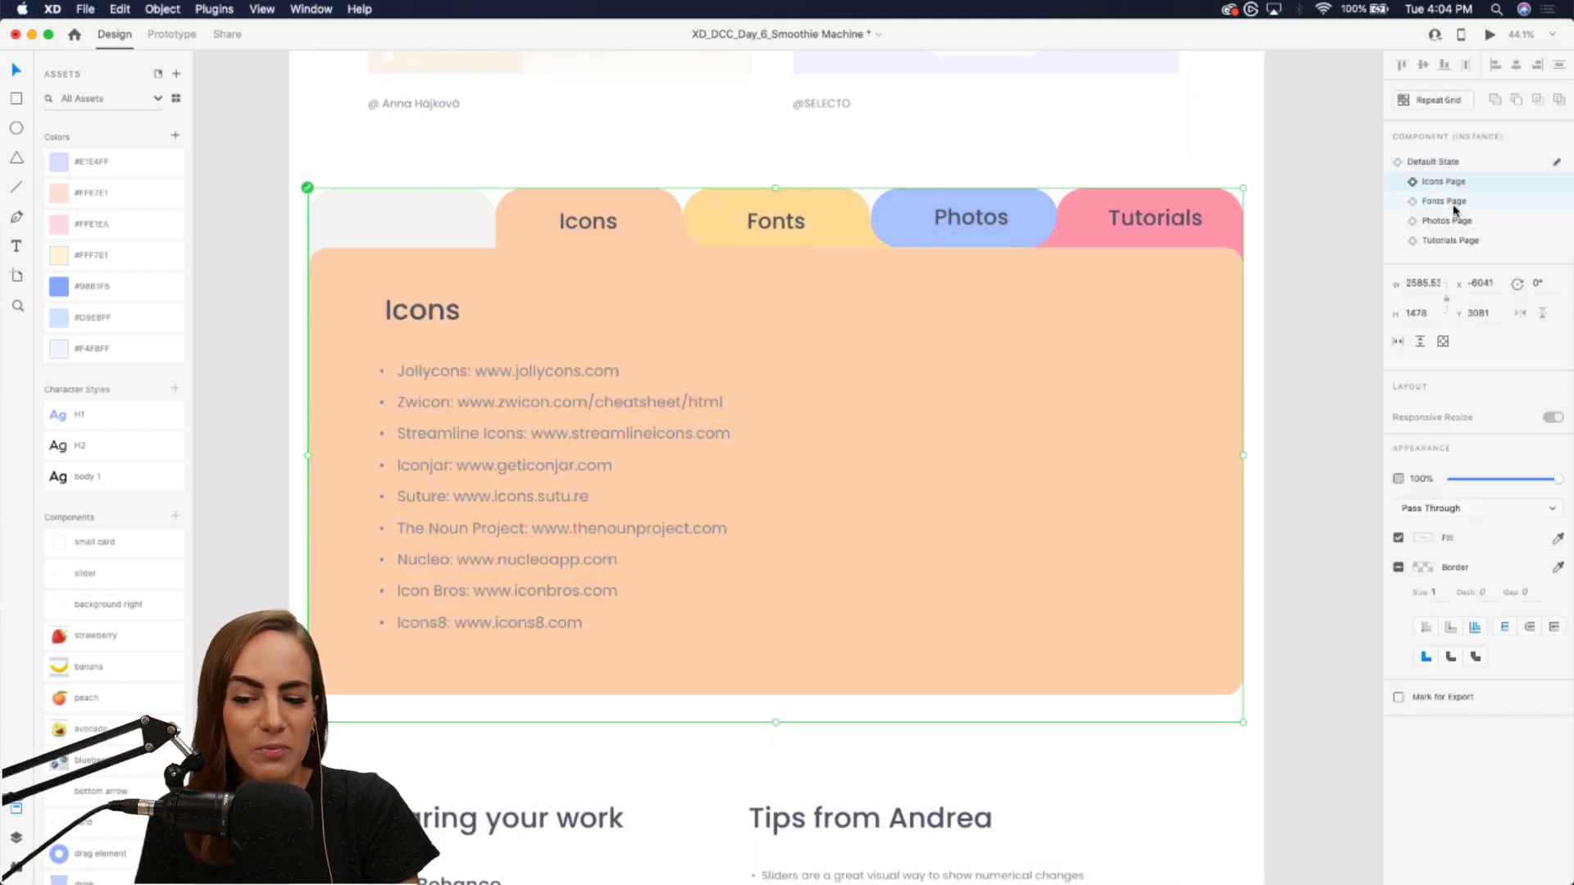
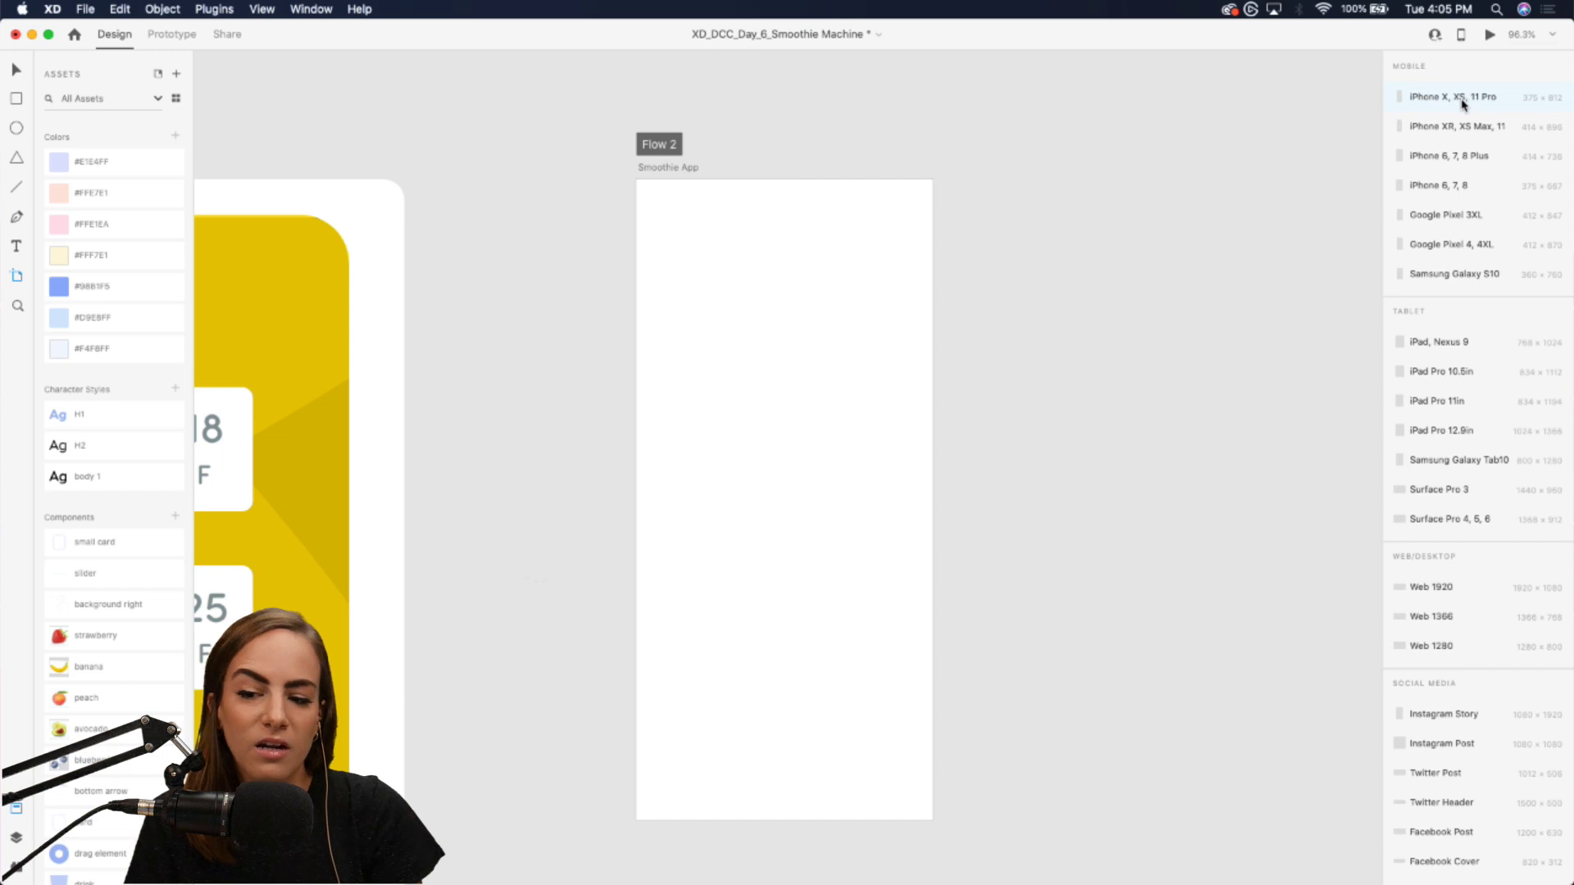
- Place the cup component in the upper half of the Smoothie App artboard, at about X 90, Y 157
key("v")
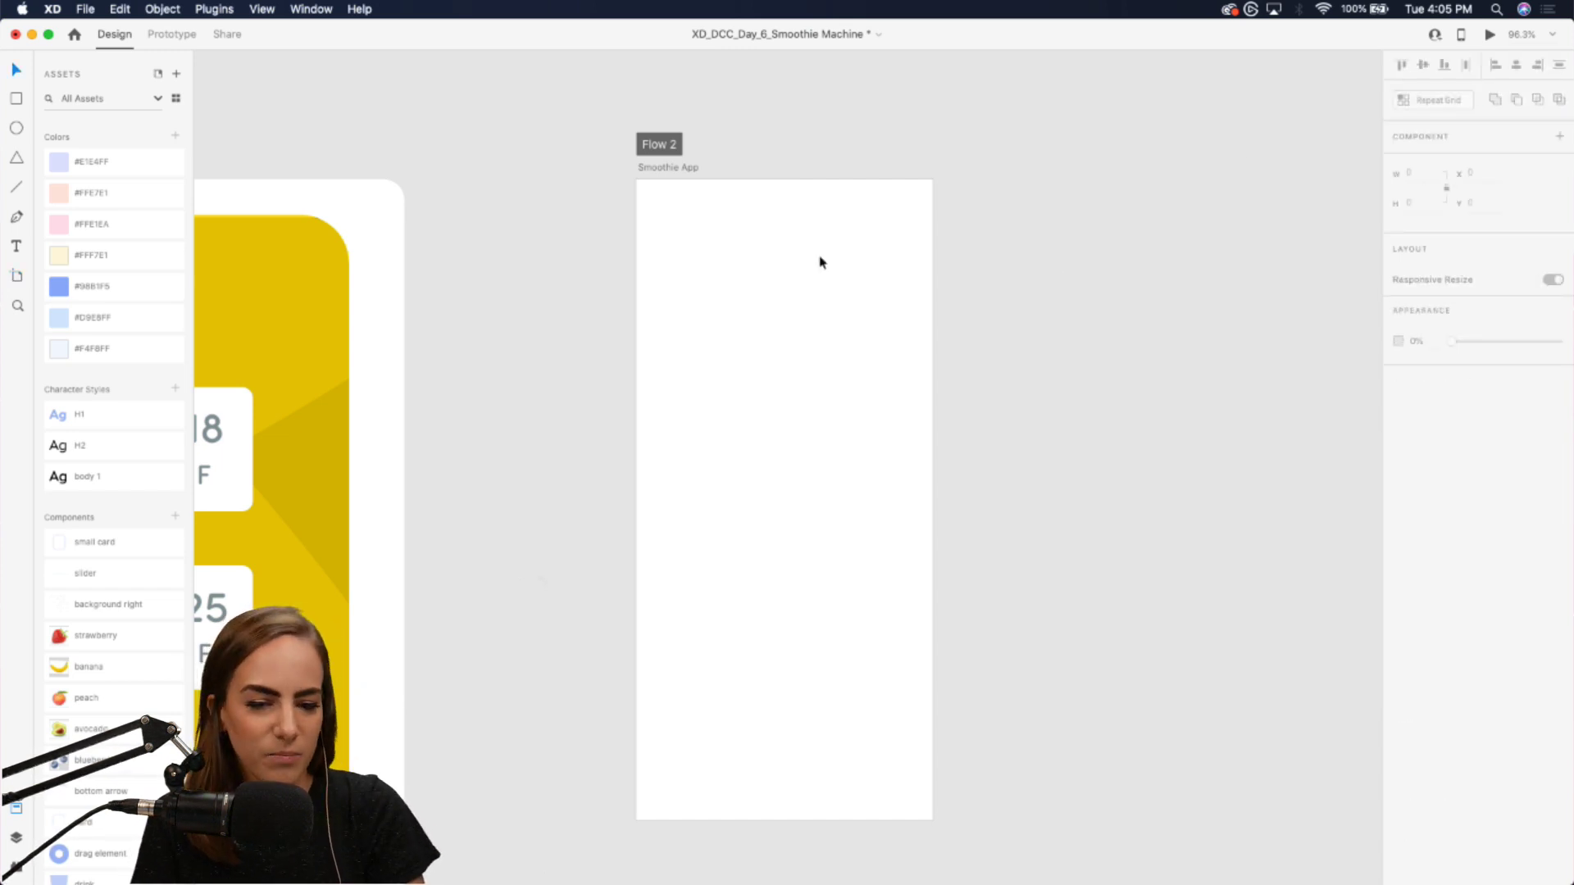
scroll(820, 262, "up", 2)
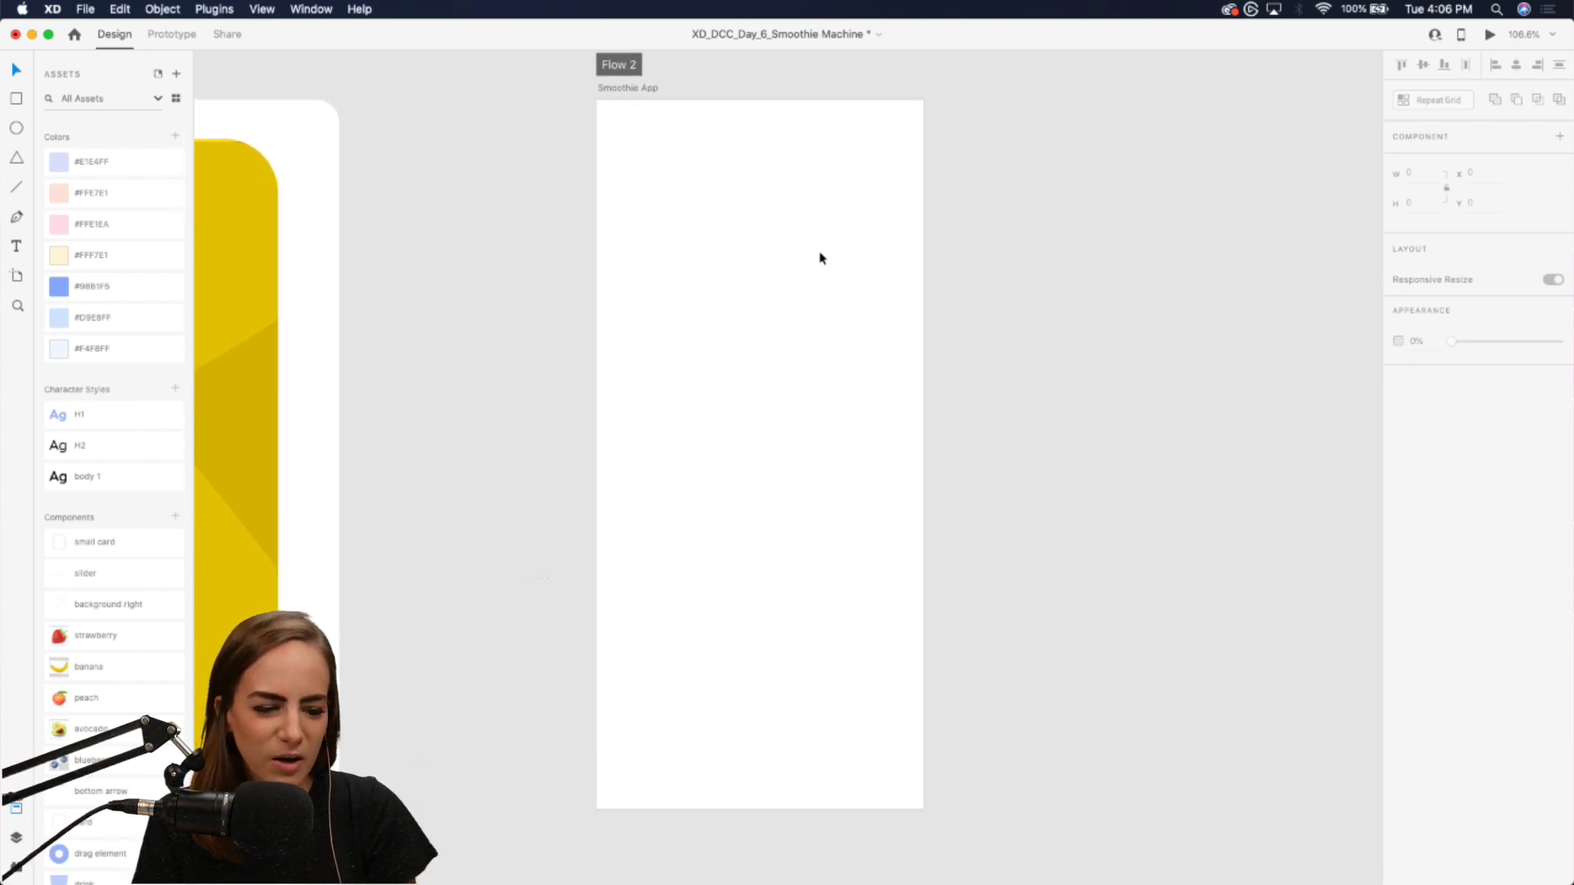
scroll(94, 732, "down", 4)
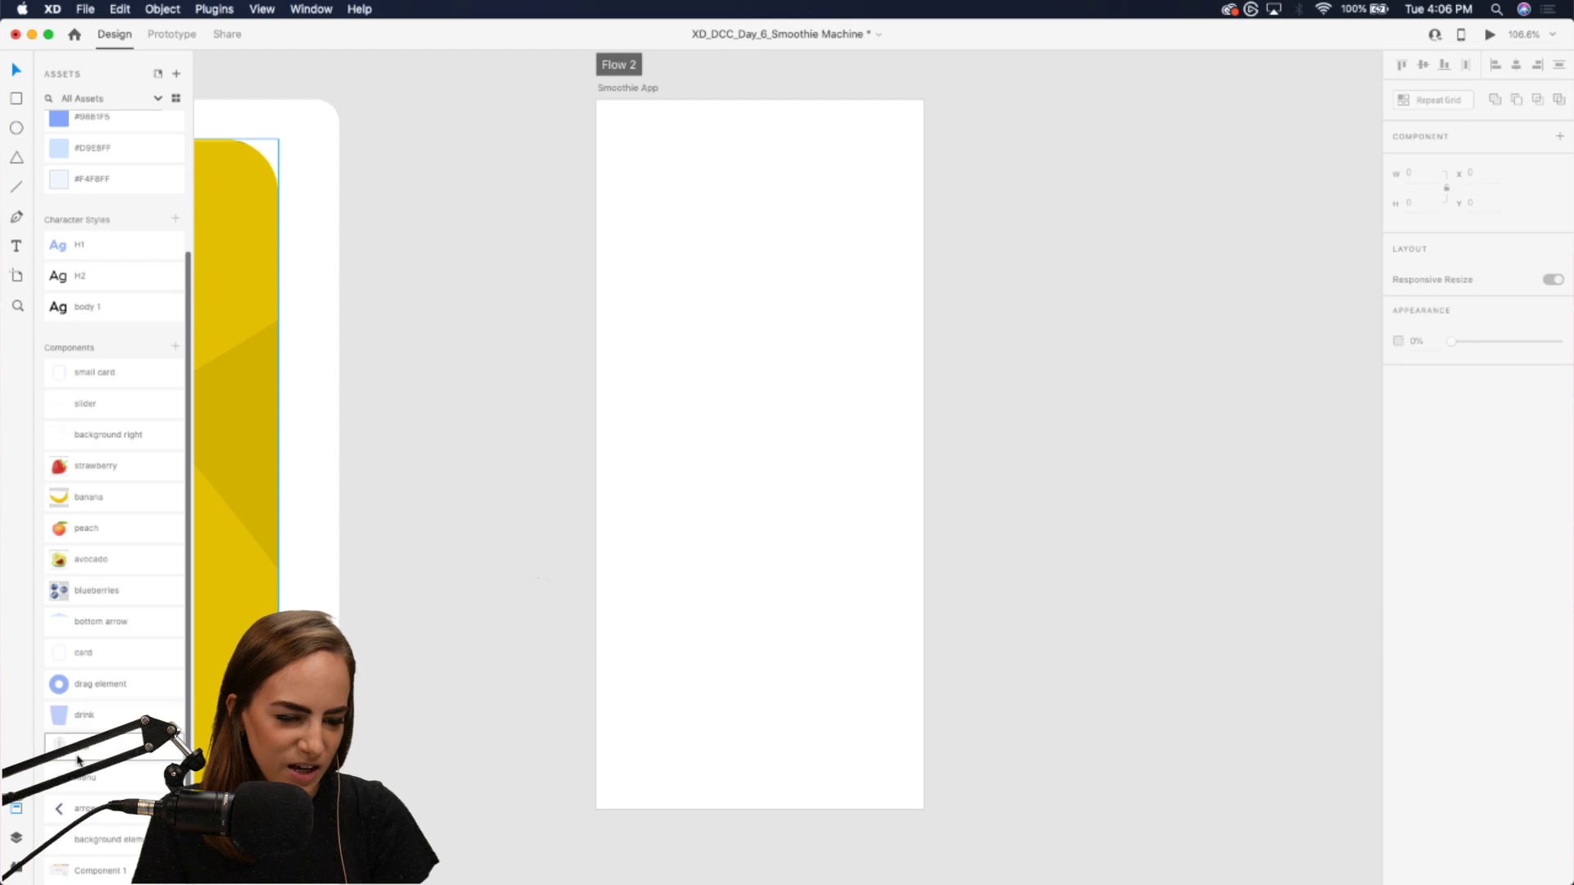
left_click_drag(77, 760, 760, 427)
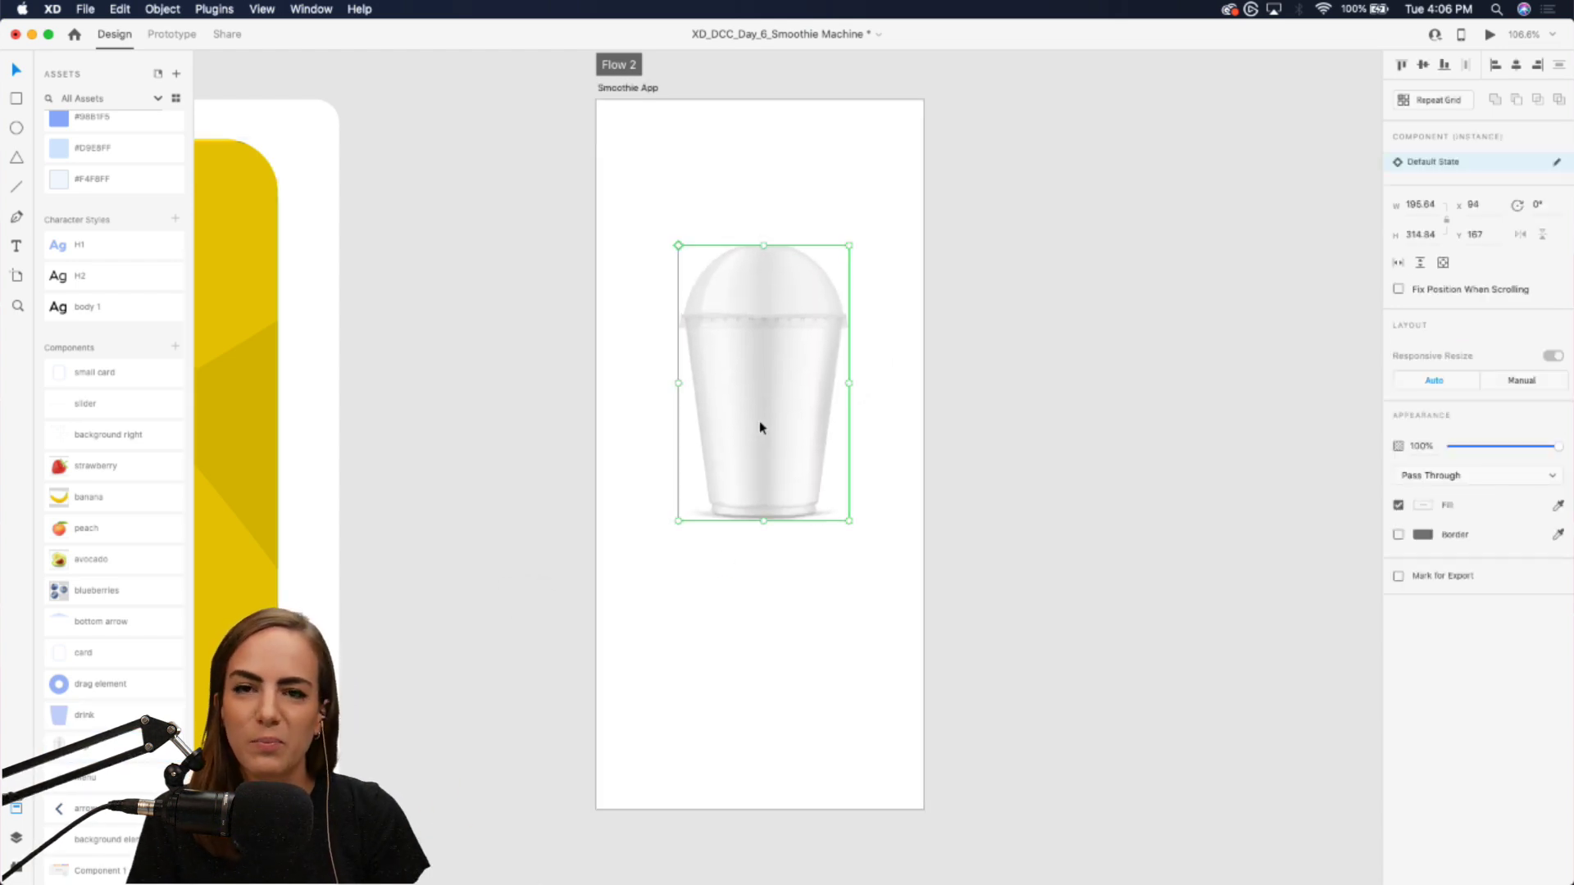
left_click_drag(757, 393, 752, 386)
key("super+3")
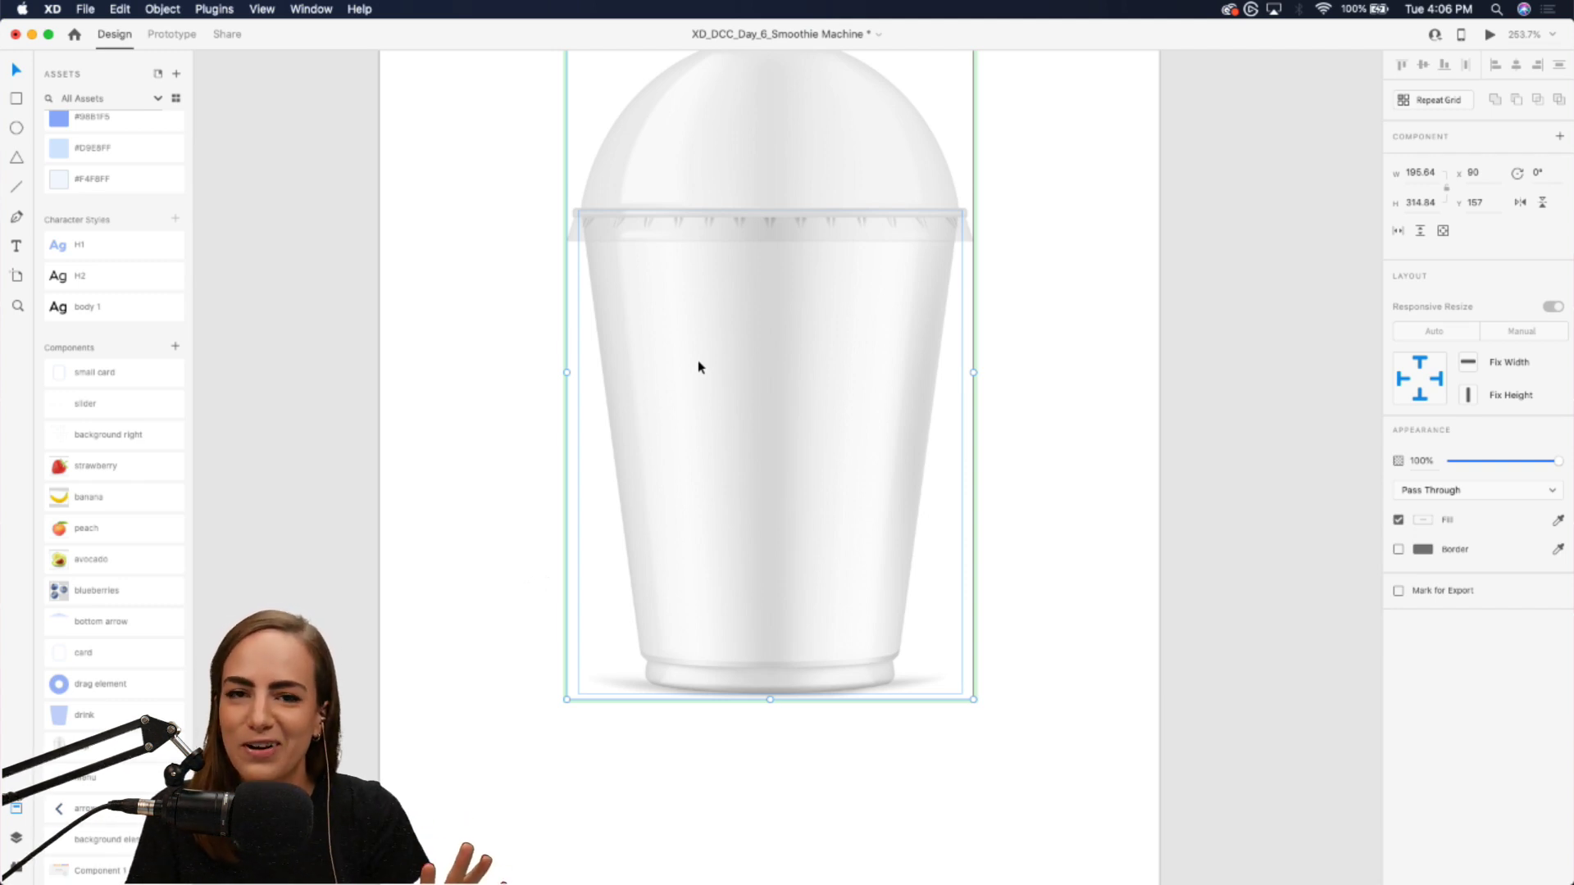
double_click(697, 361)
left_click(1095, 469)
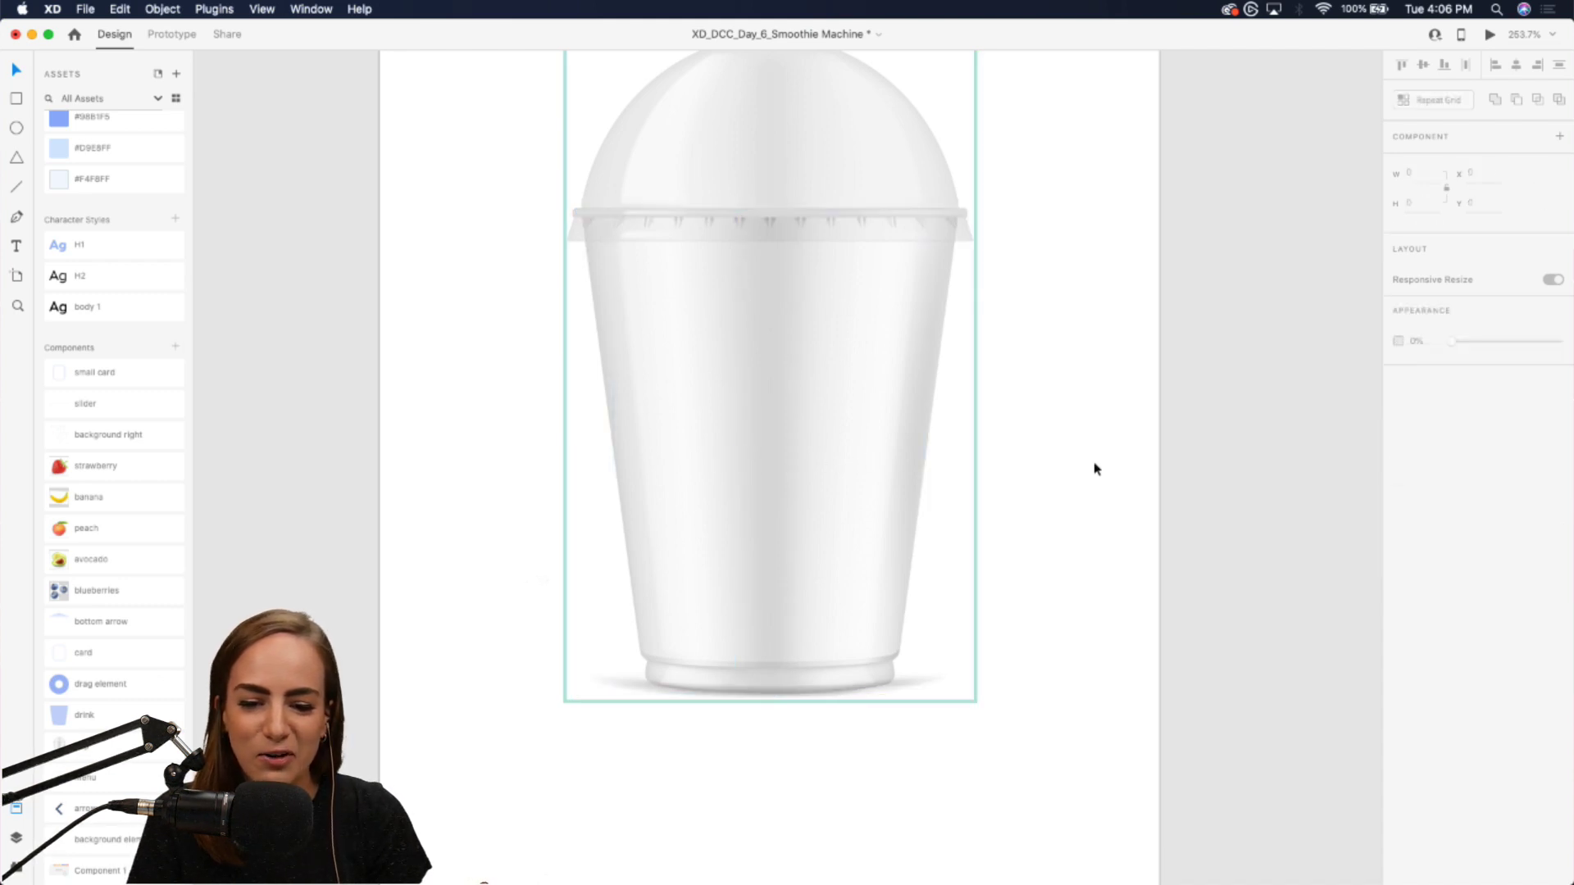
- Move the cup slightly down on the Smoothie App artboard, keeping its horizontal position
scroll(1095, 469, "down", 5)
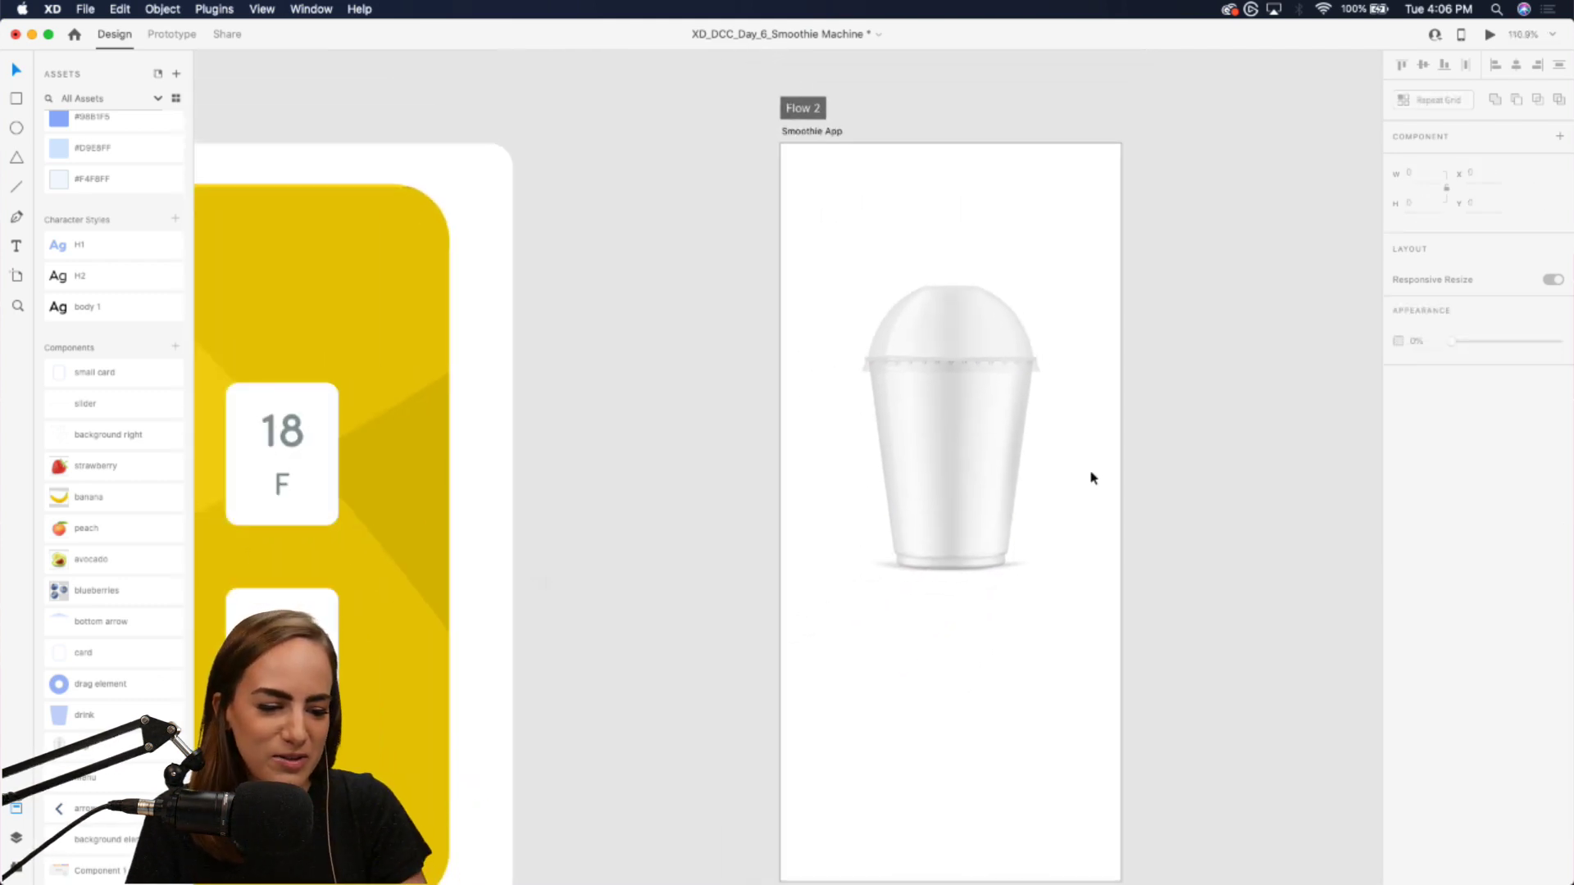
scroll(1091, 478, "right", 3)
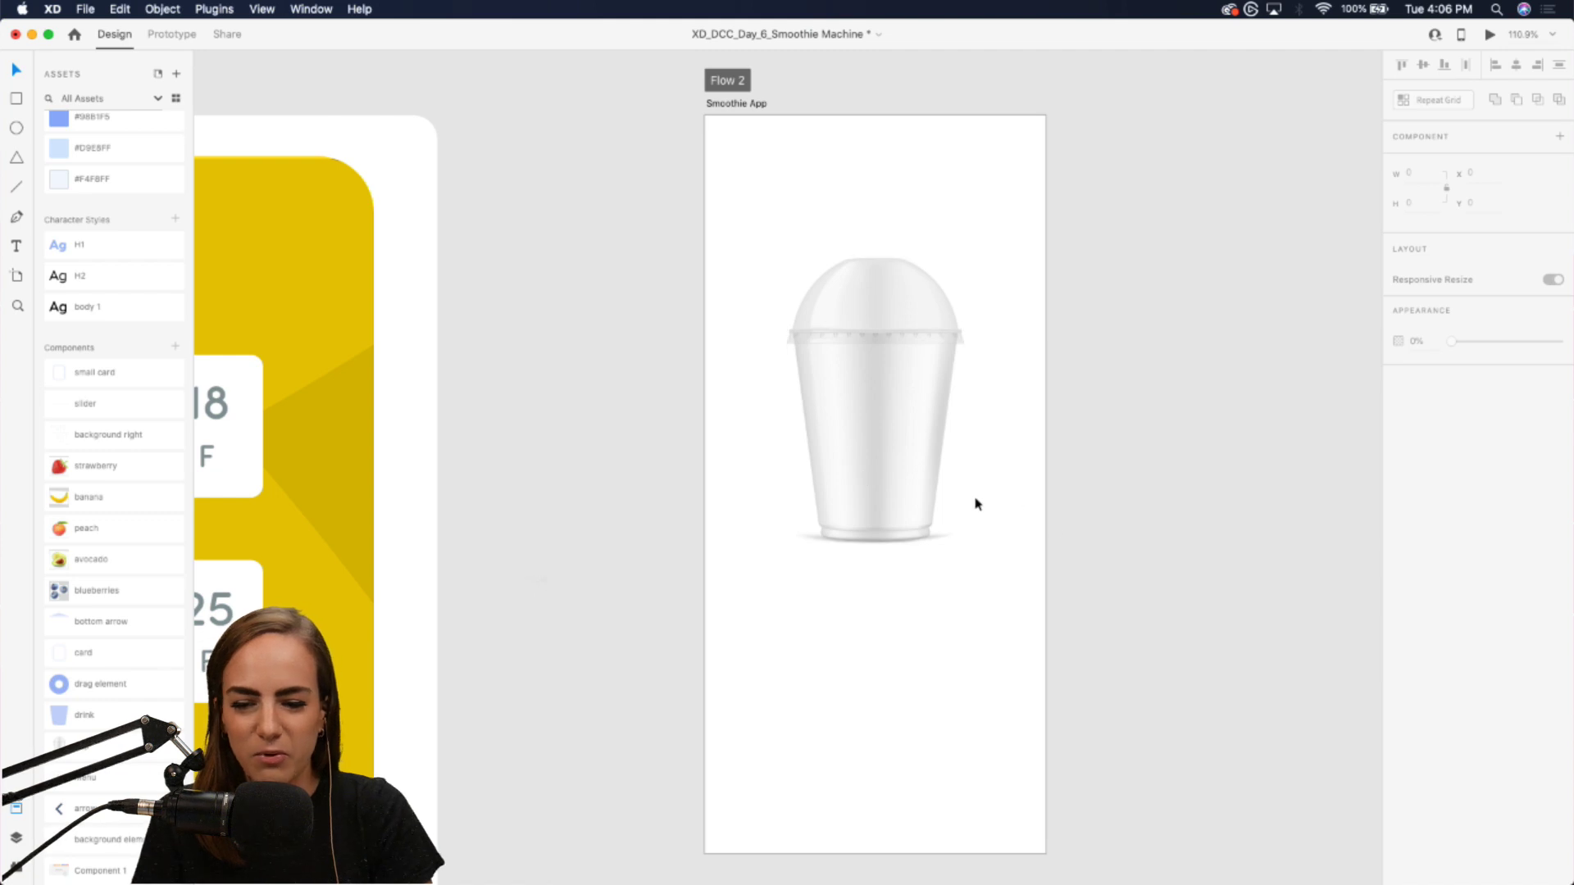
scroll(977, 503, "right", 3)
scroll(976, 503, "up", 1)
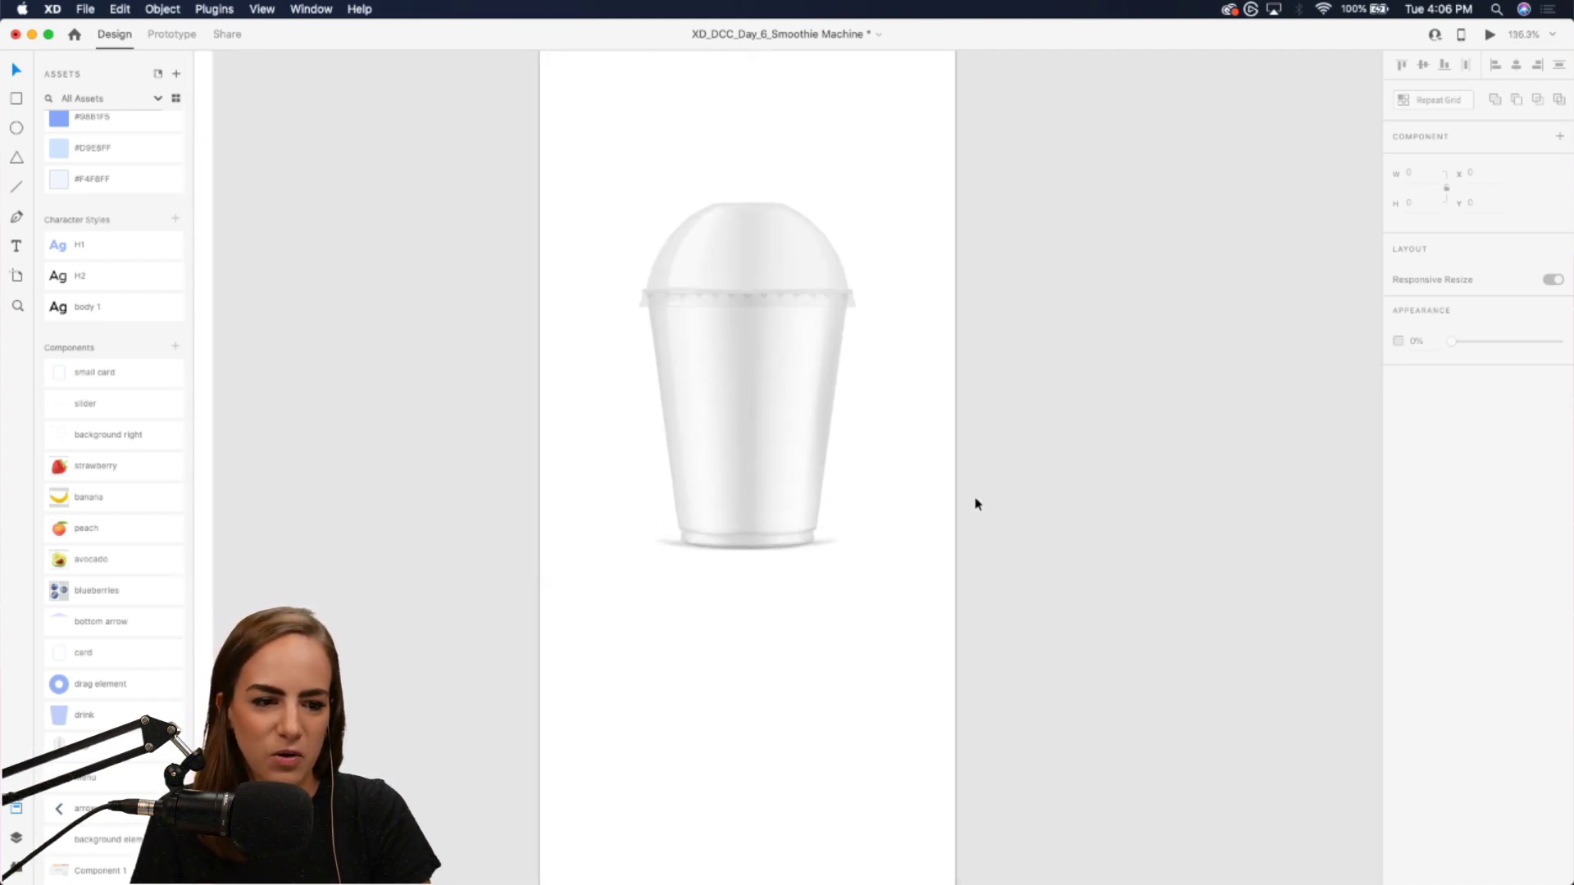
scroll(976, 503, "up", 3)
scroll(976, 503, "left", 3)
left_click_drag(829, 457, 830, 465)
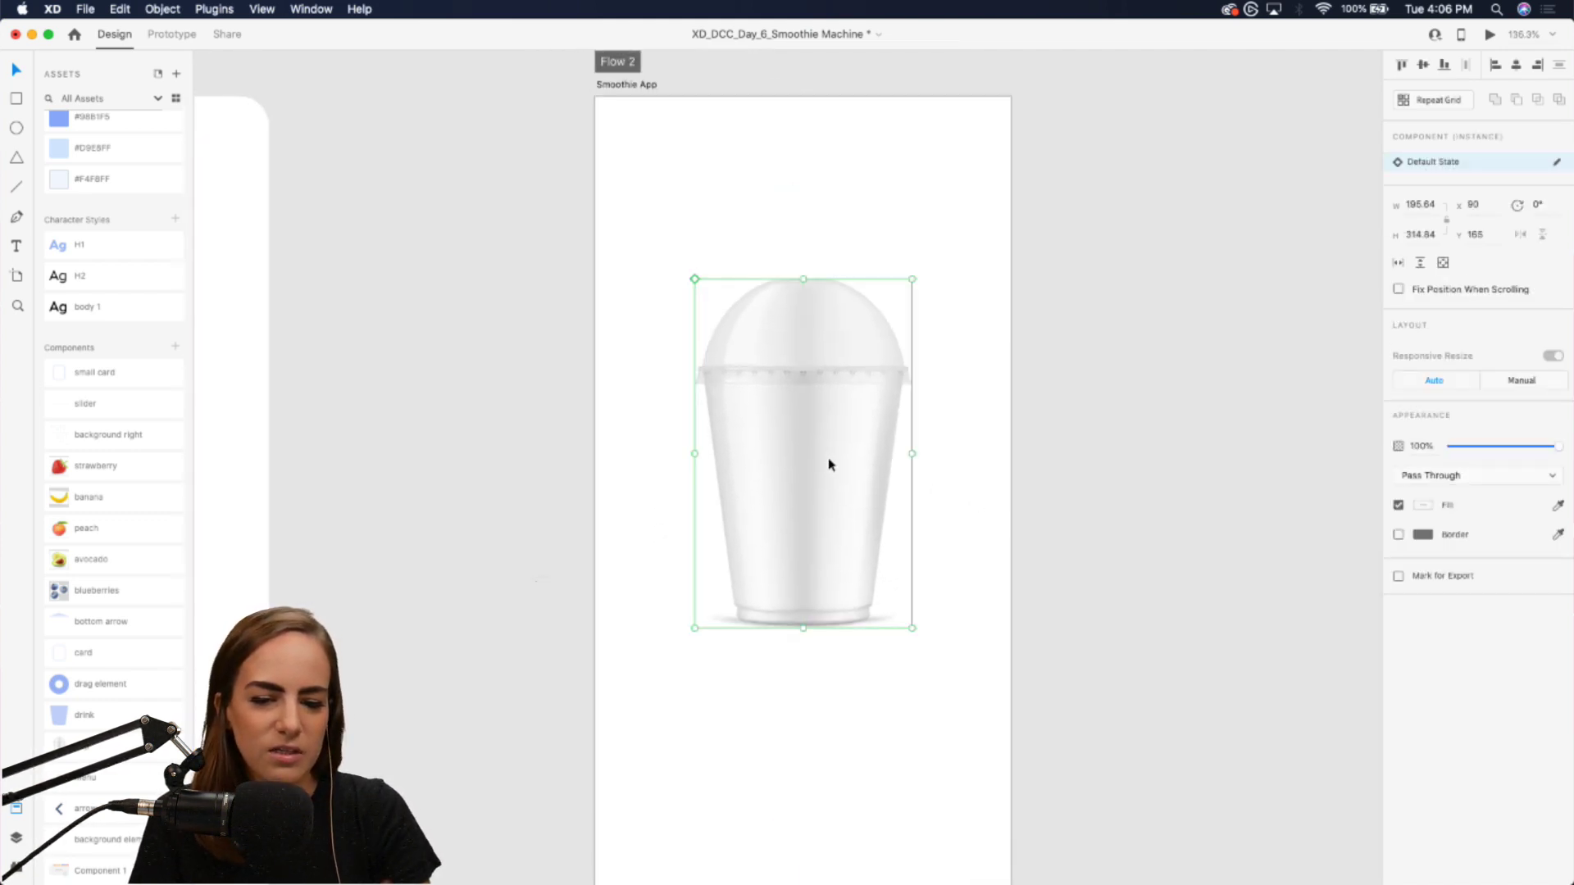
- Add an auto-width text "Step 1" above the cup, positioned at about X 174.5, Y 54
scroll(828, 464, "up", 2)
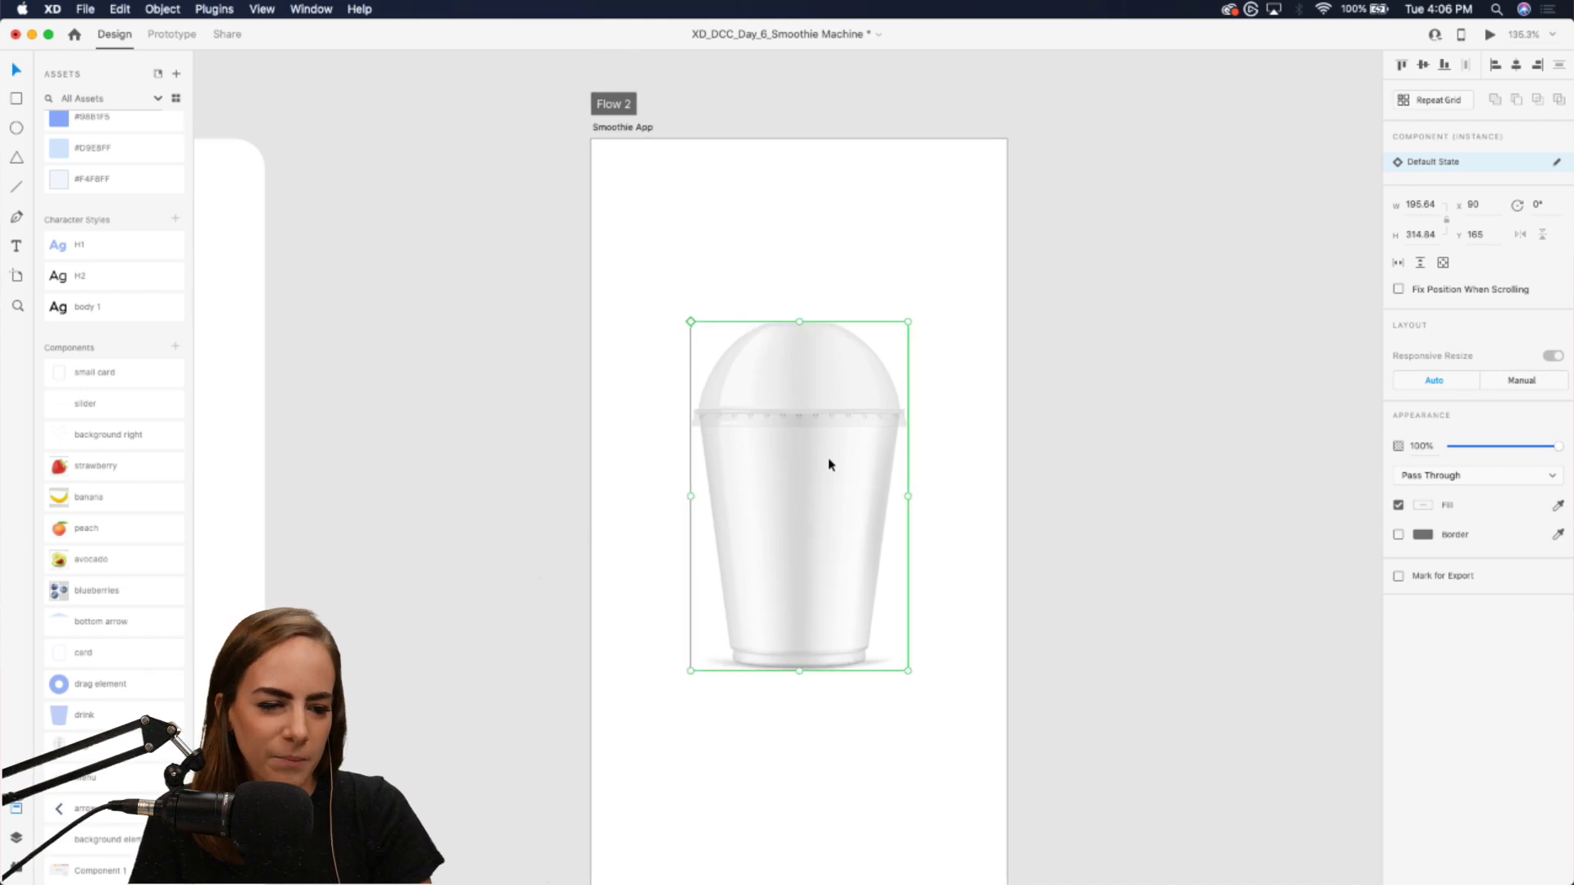
left_click(16, 246)
left_click_drag(692, 181, 889, 219)
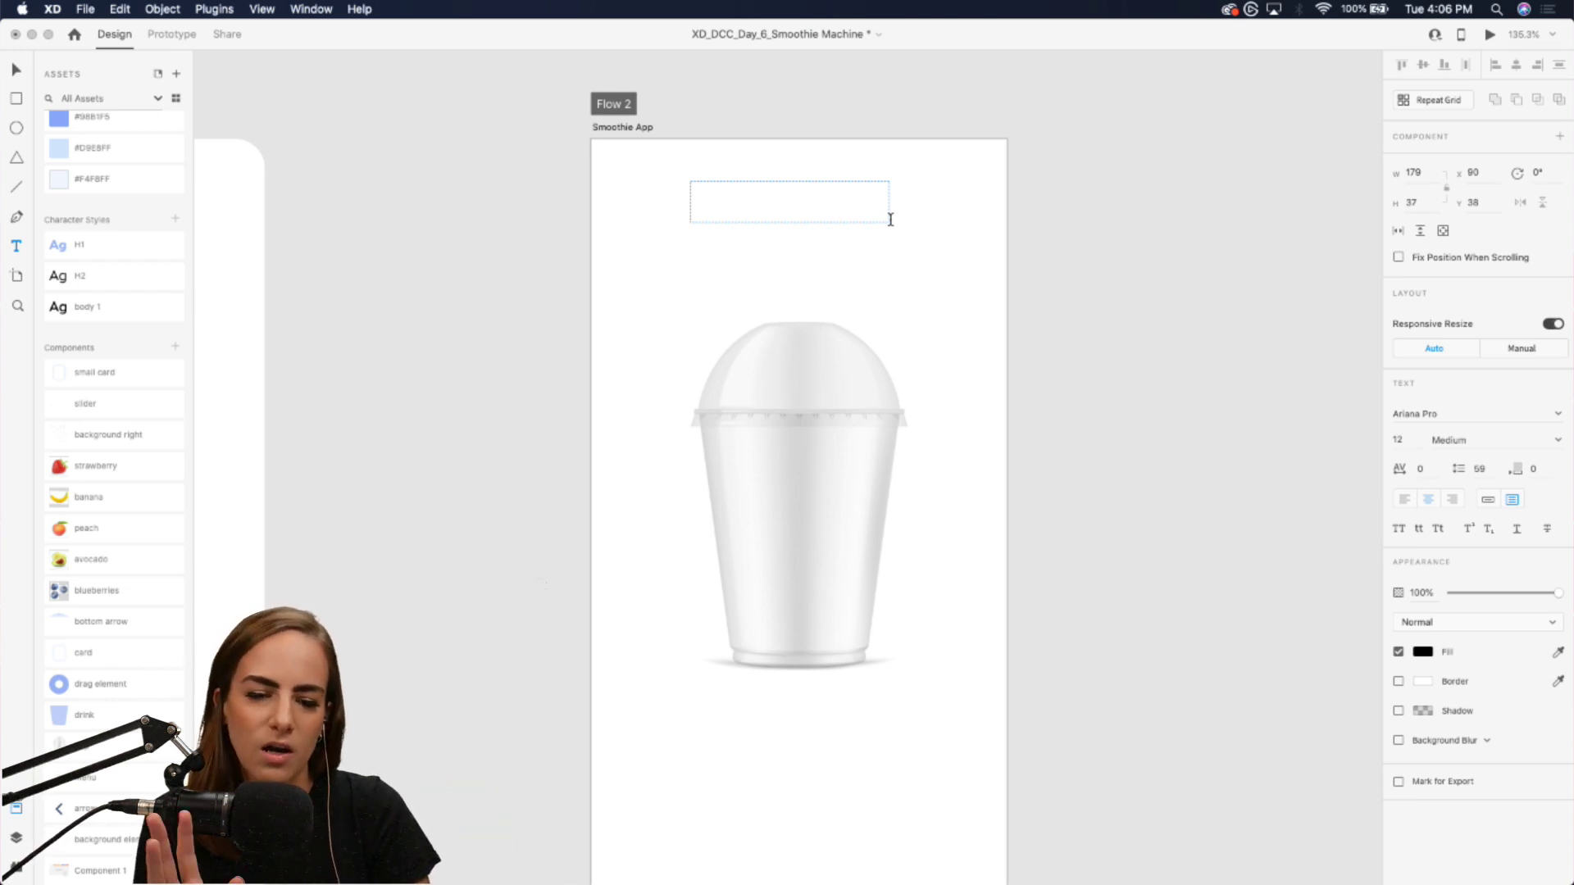
type("Step ")
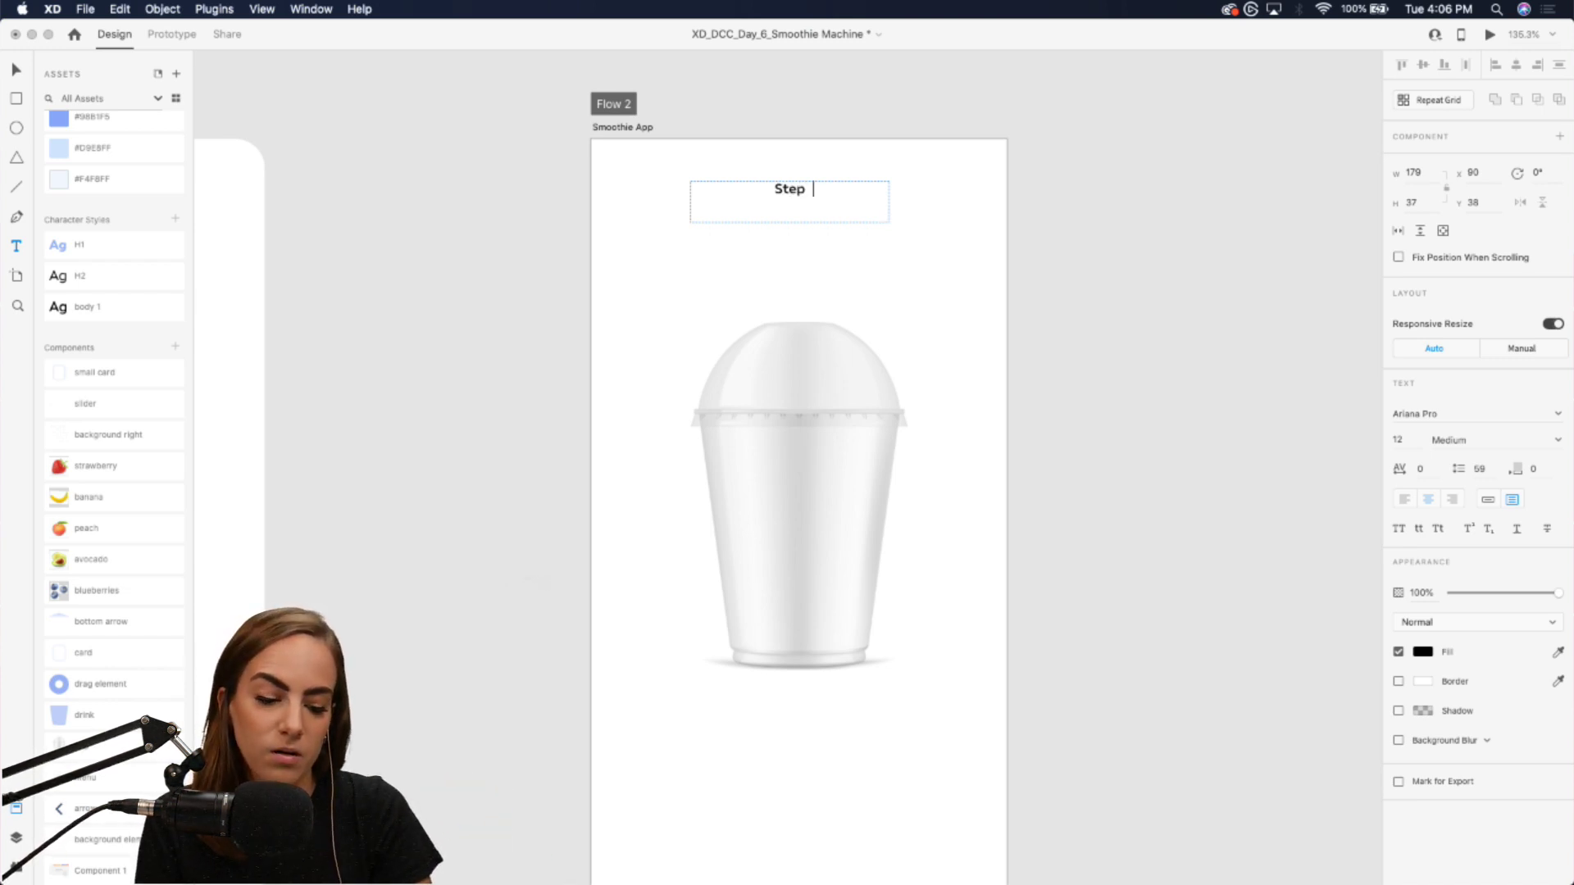
type("1")
key("Escape")
left_click(1489, 500)
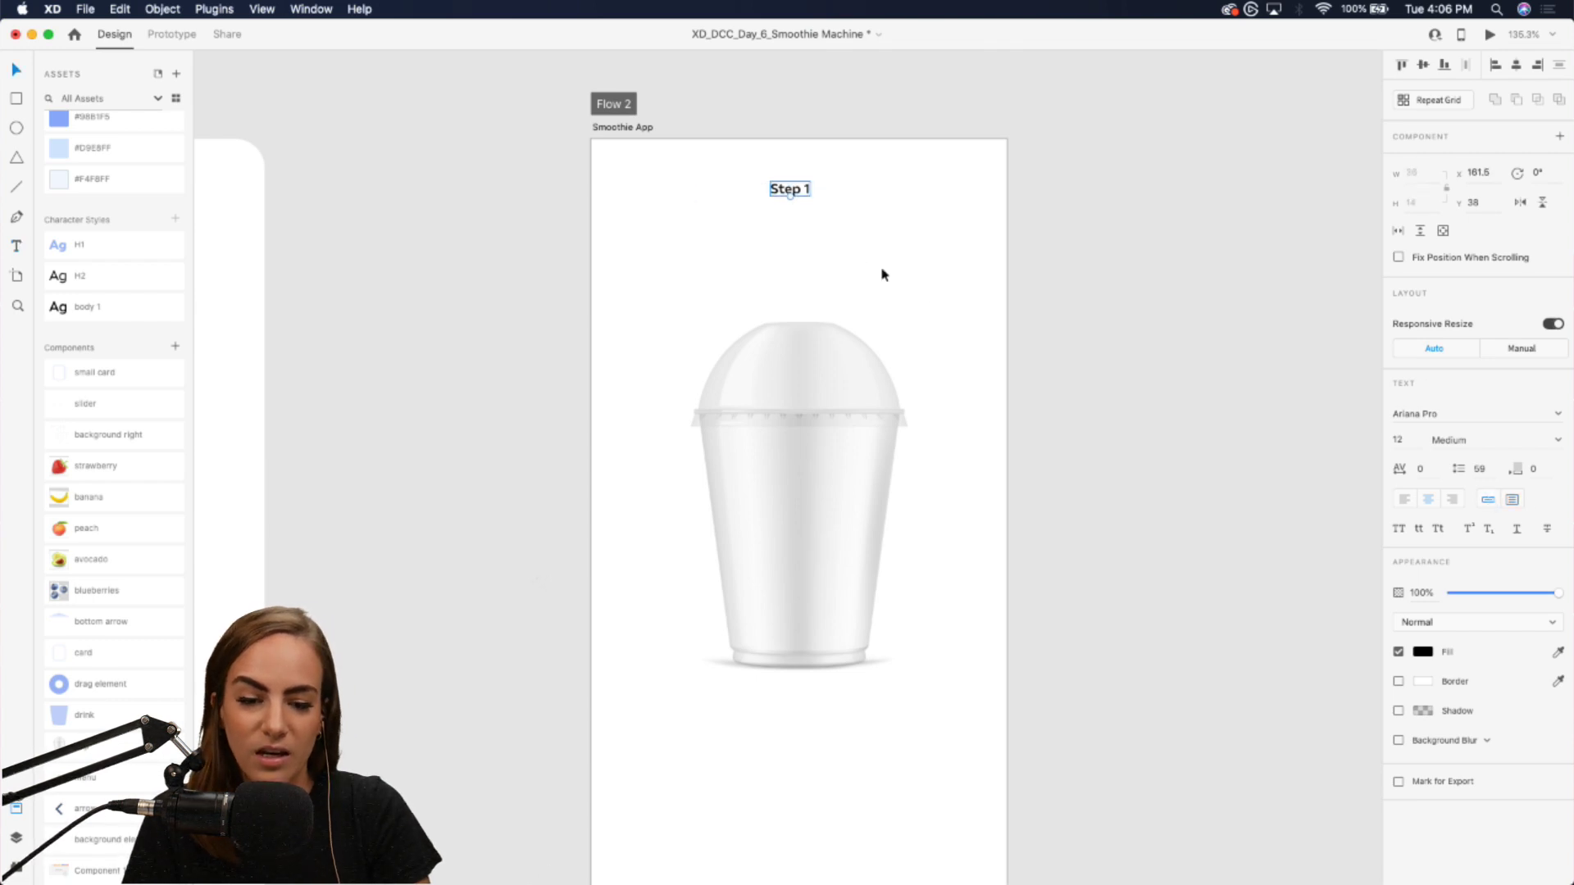
left_click_drag(805, 192, 821, 209)
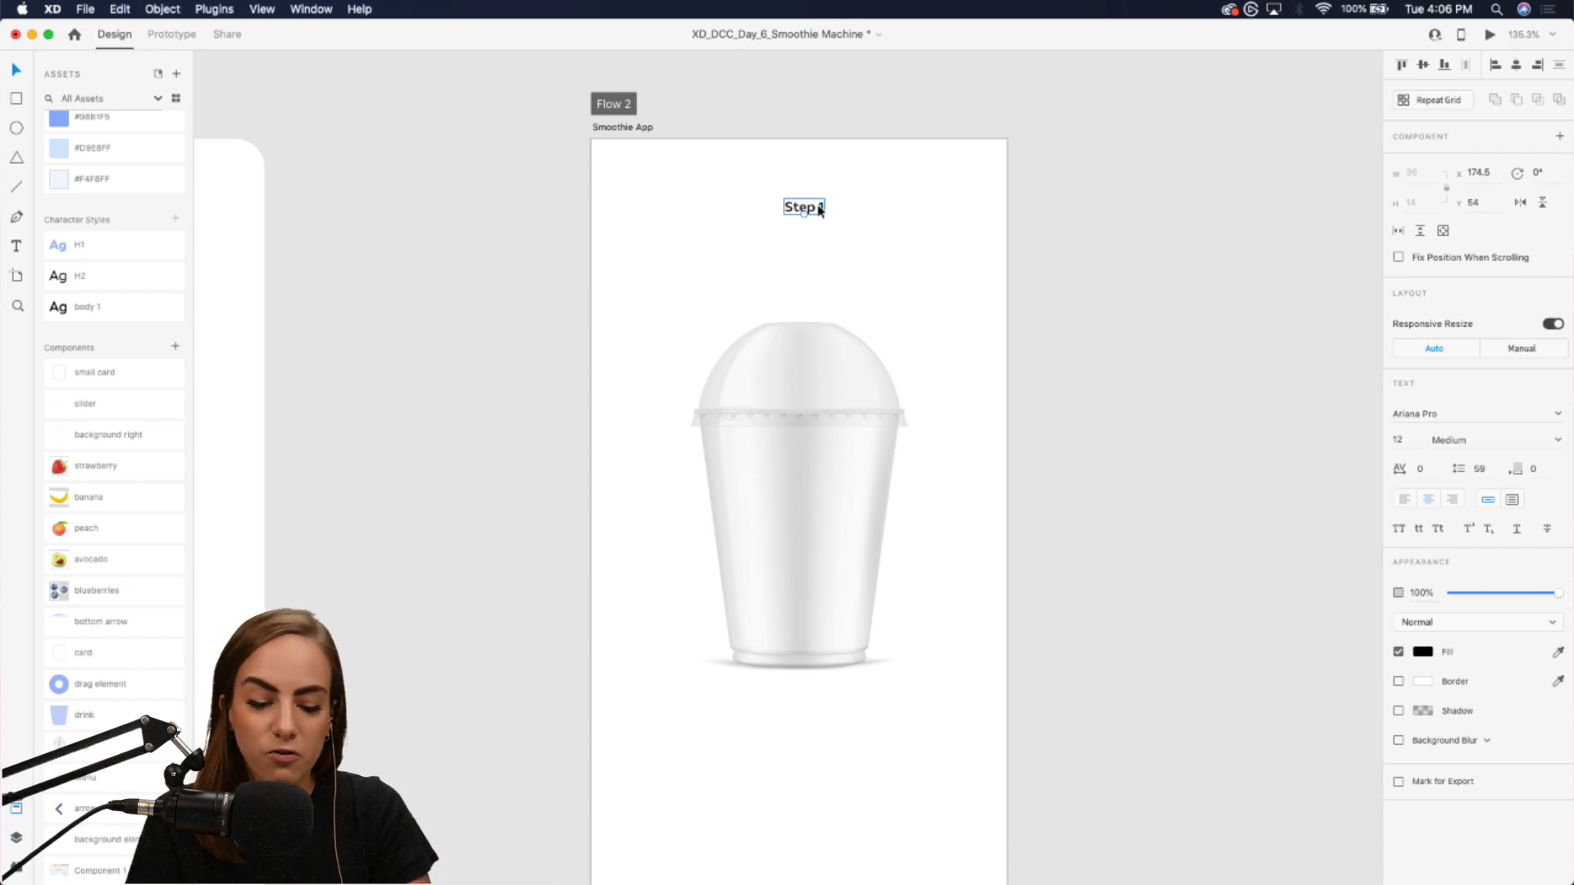
- Duplicate the "Step 1" text just above the cup lid and change the copy to "Choose Fruit"
key("super+c")
key("super+v")
left_click_drag(820, 210, 819, 282)
double_click(820, 278)
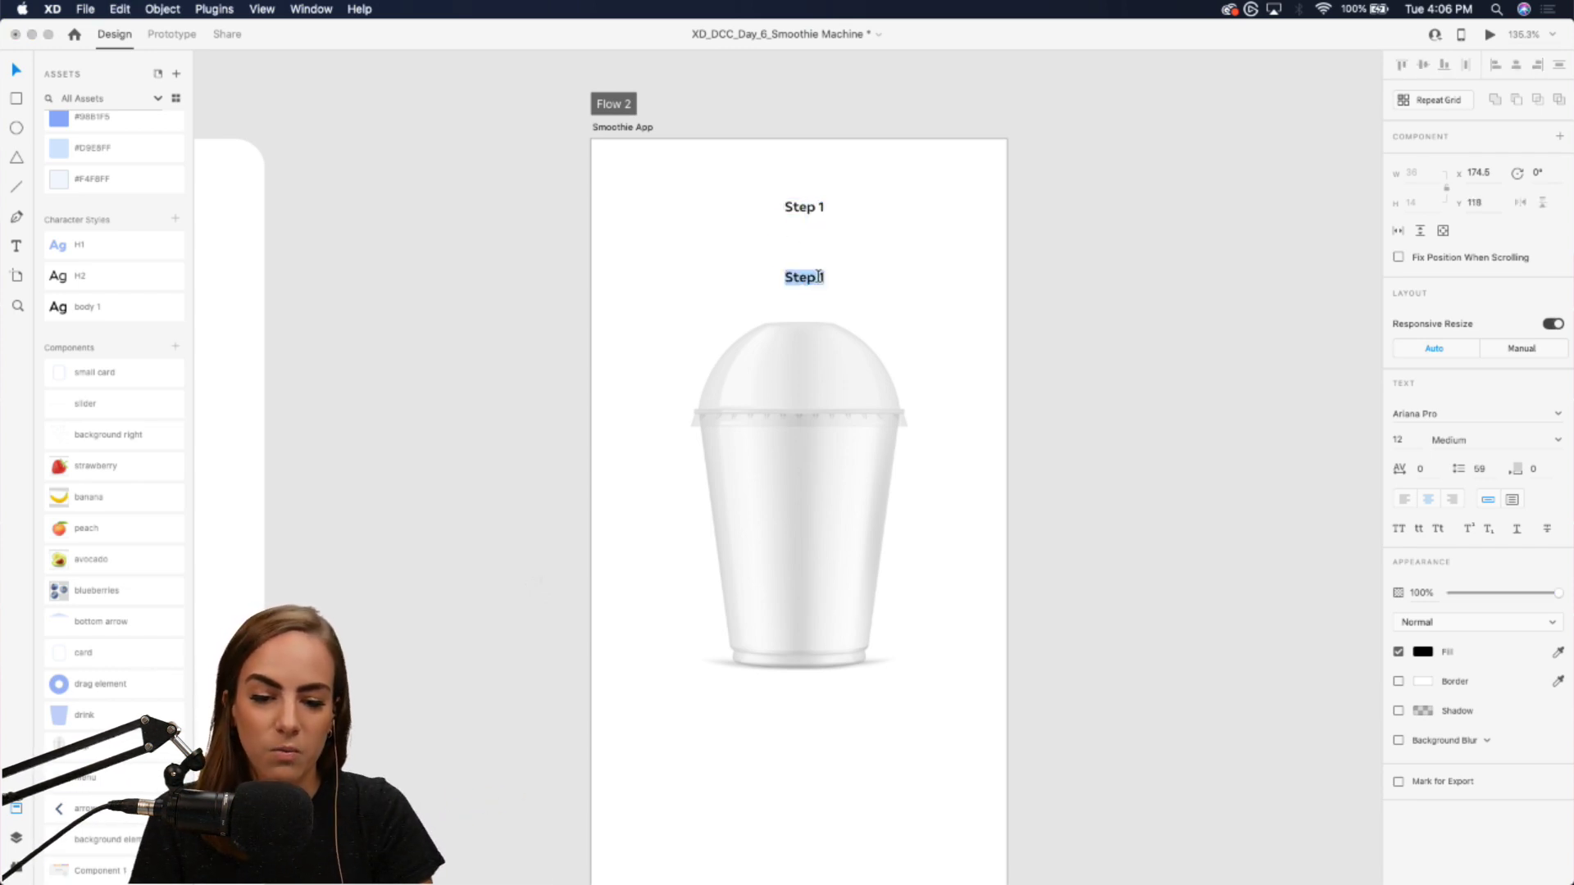
type("Choose a")
key("BackSpace")
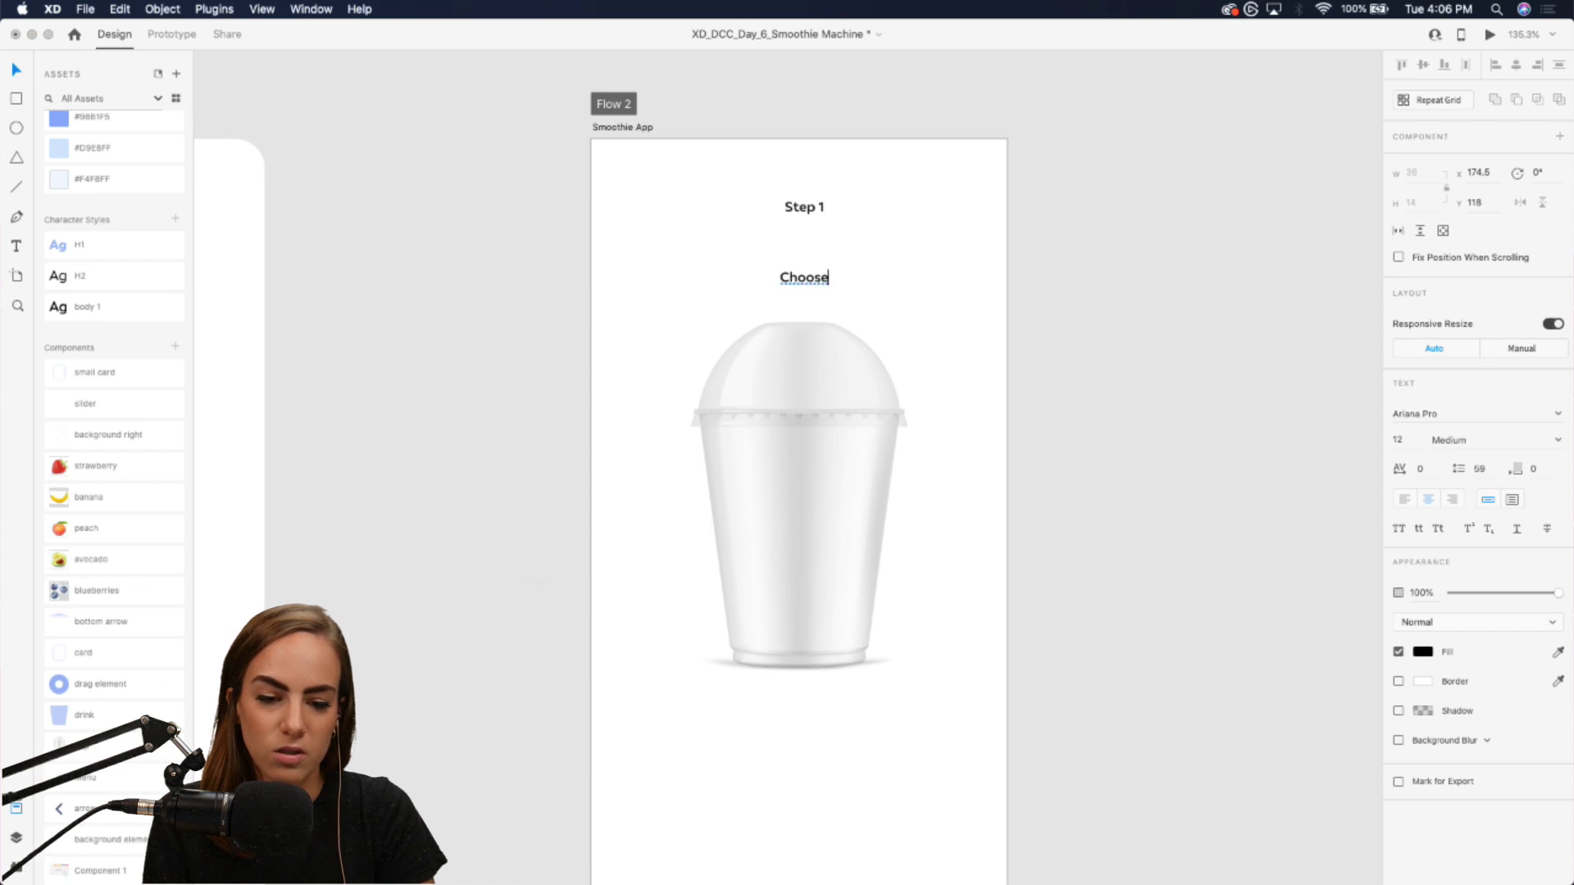
type("Fruit")
key("Escape")
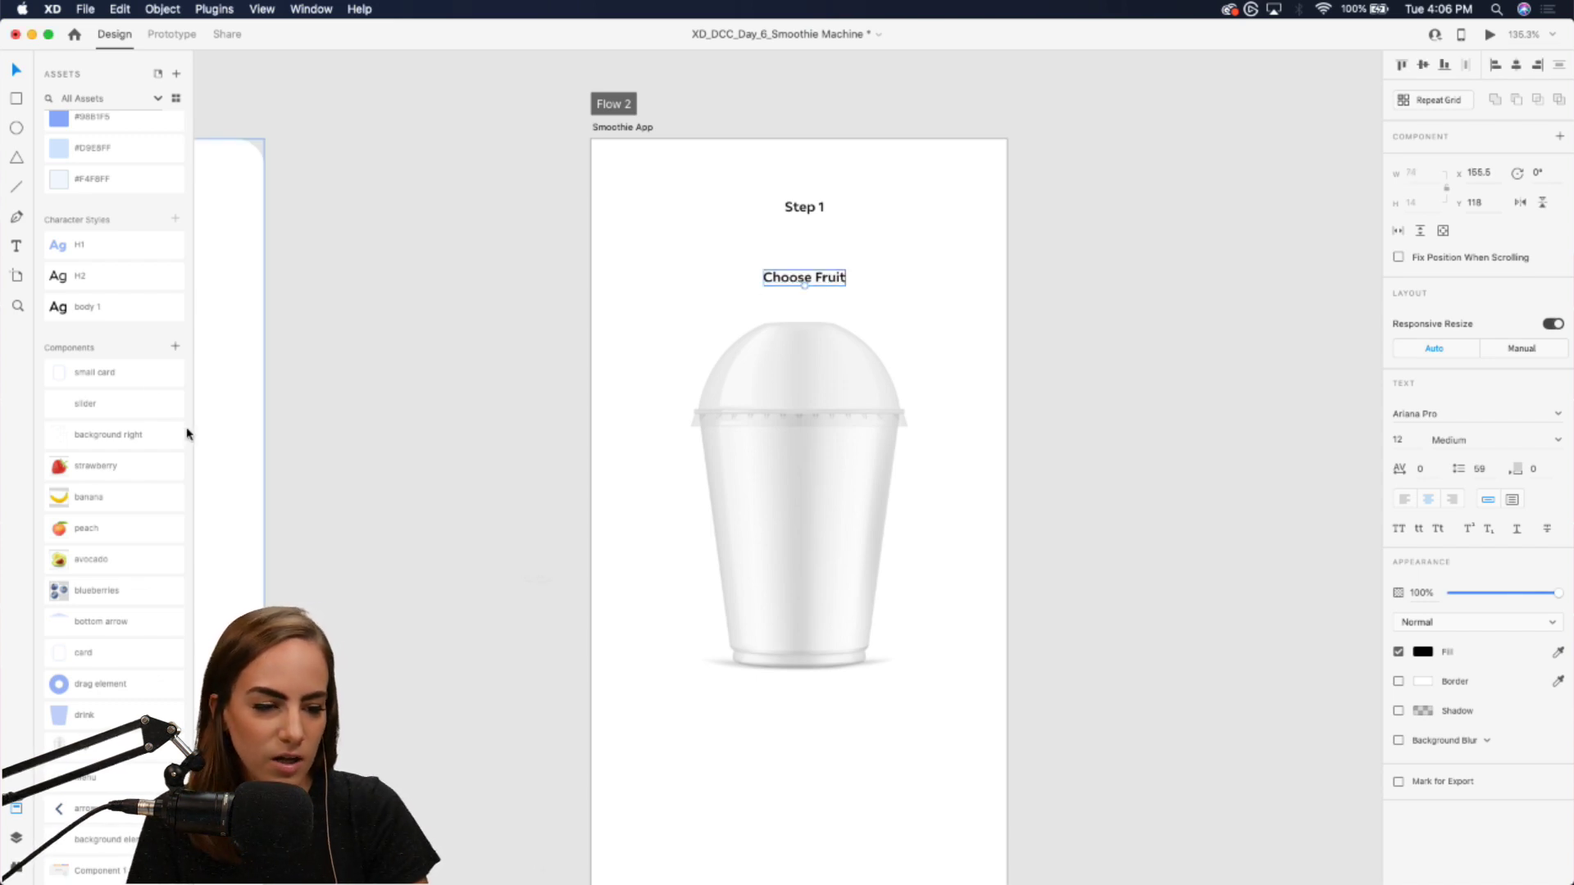
- Apply the H1 character style to "Choose Fruit" and move it up to about Y 83, beneath "Step 1"
scroll(120, 332, "up", 1)
scroll(120, 332, "up", 1)
left_click(82, 288)
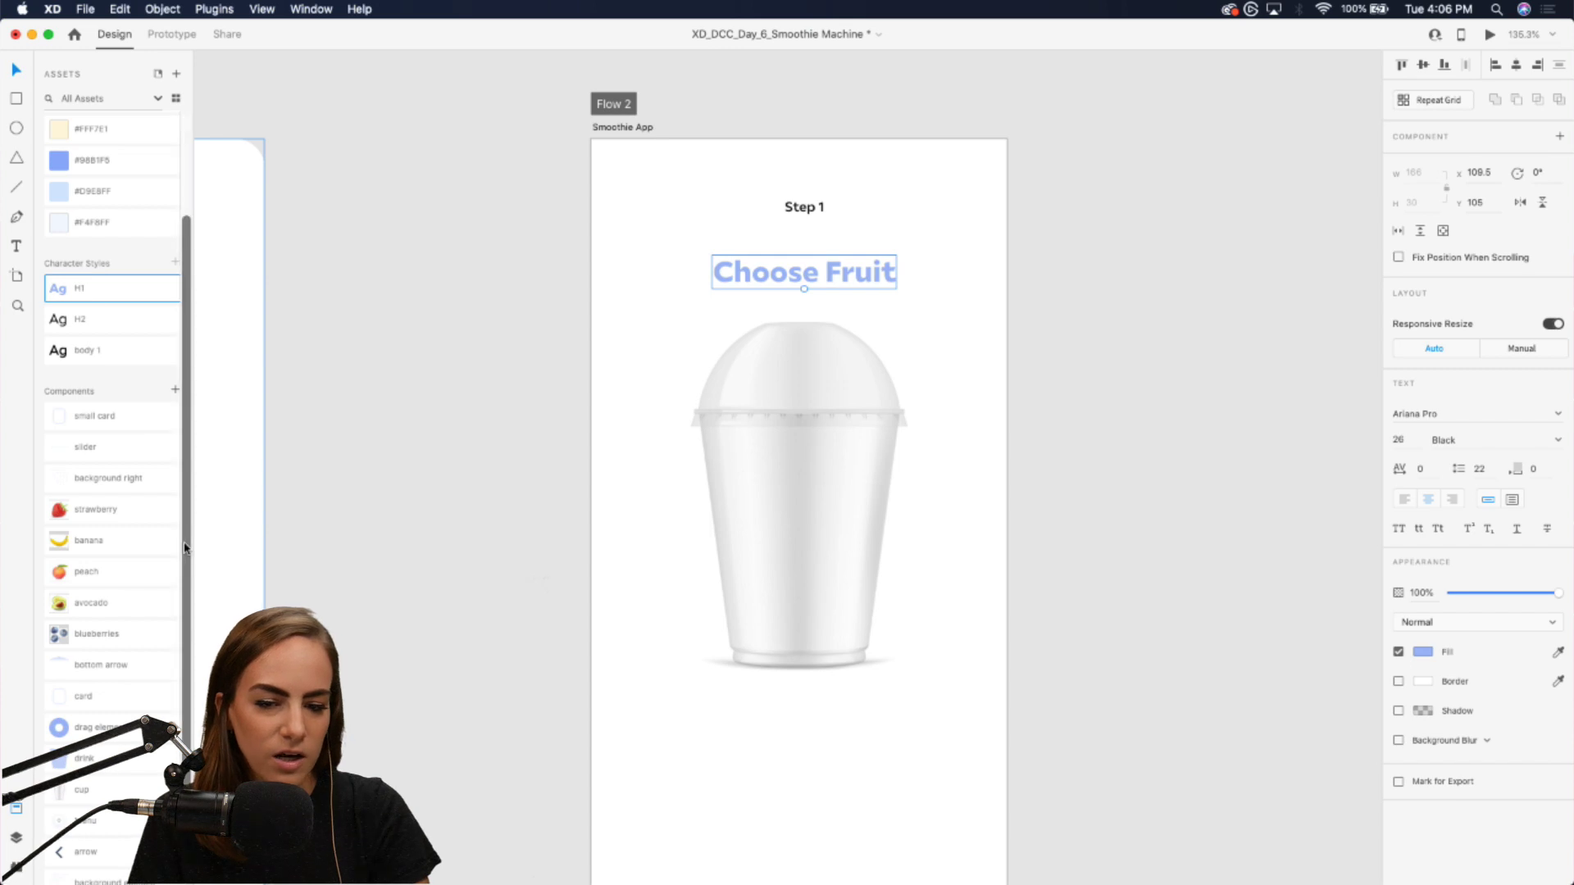
left_click_drag(738, 273, 738, 248)
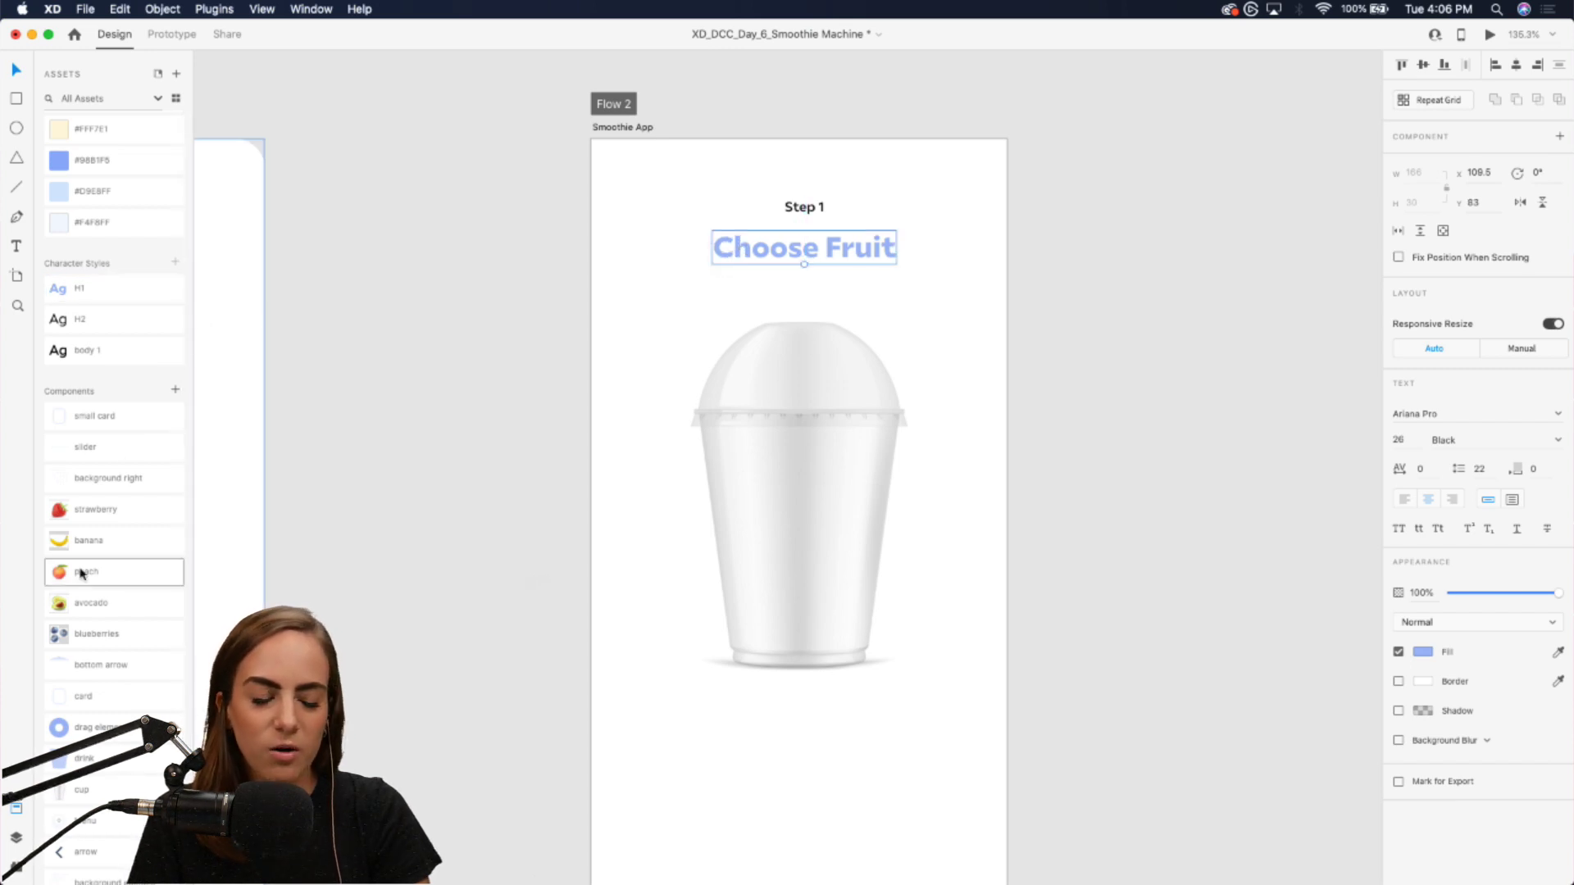
scroll(81, 573, "up", 2)
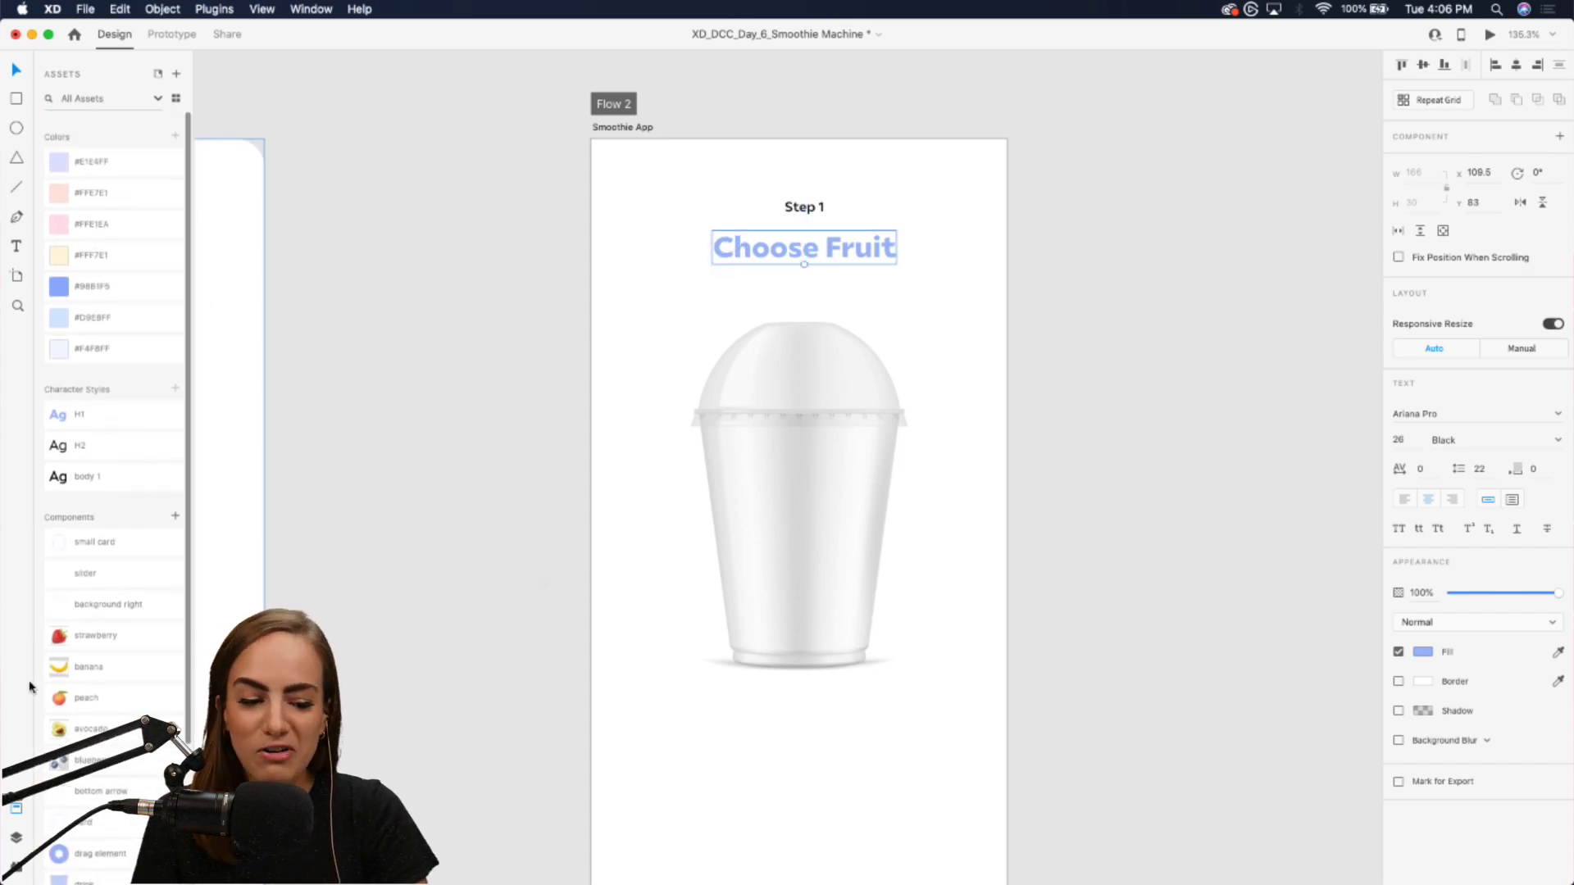
- Apply the H2 character style to the "Step 1" text above "Choose Fruit"
scroll(144, 766, "down", 3)
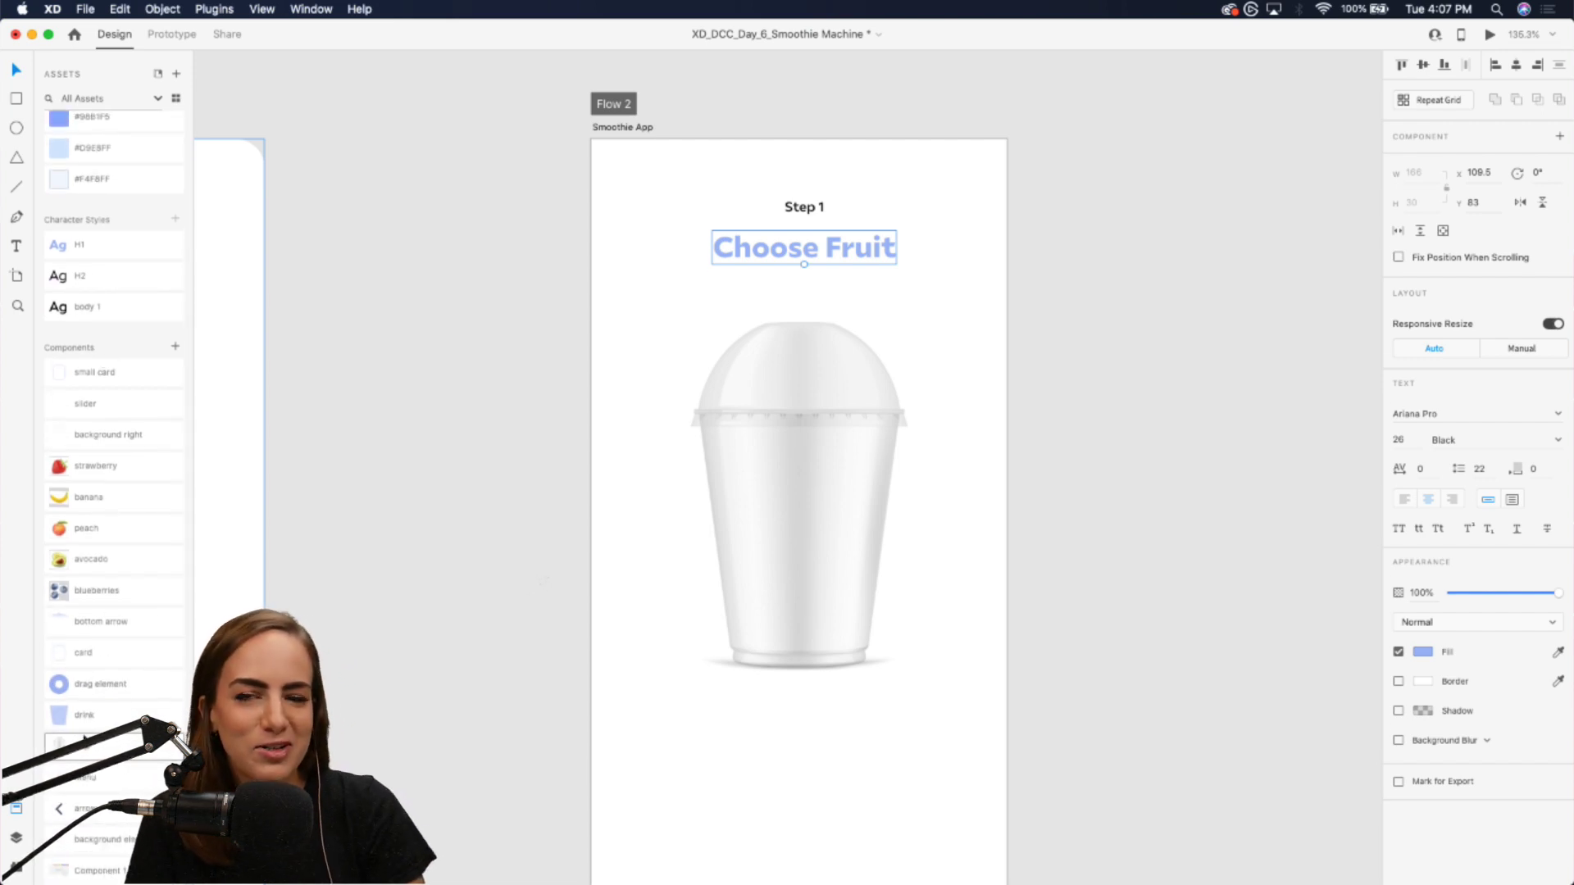
left_click(803, 207)
scroll(88, 297, "up", 1)
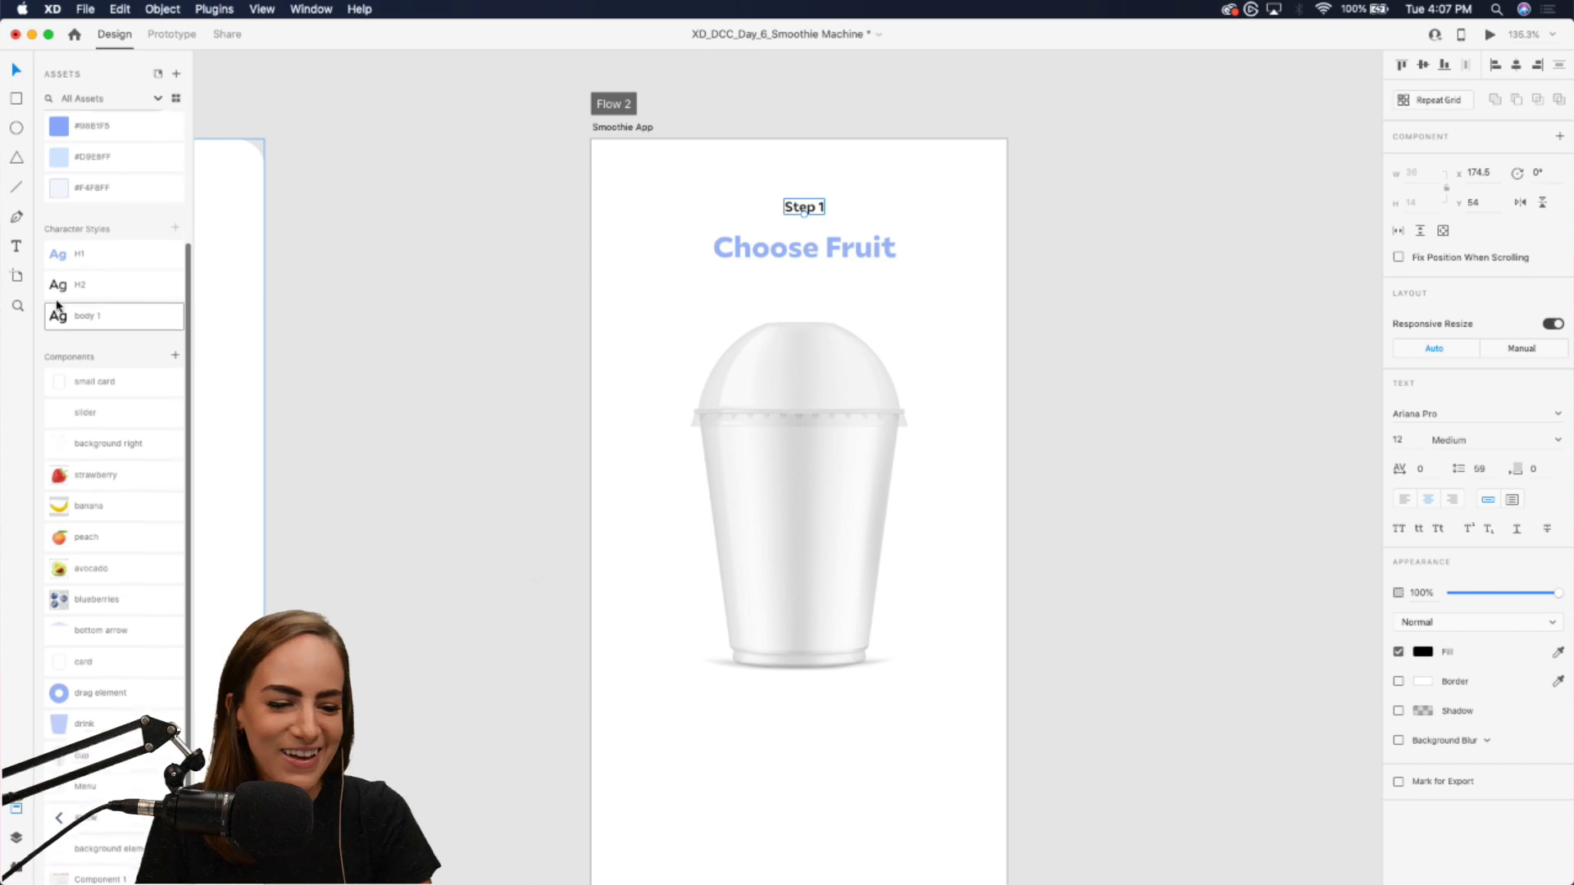
left_click(96, 299)
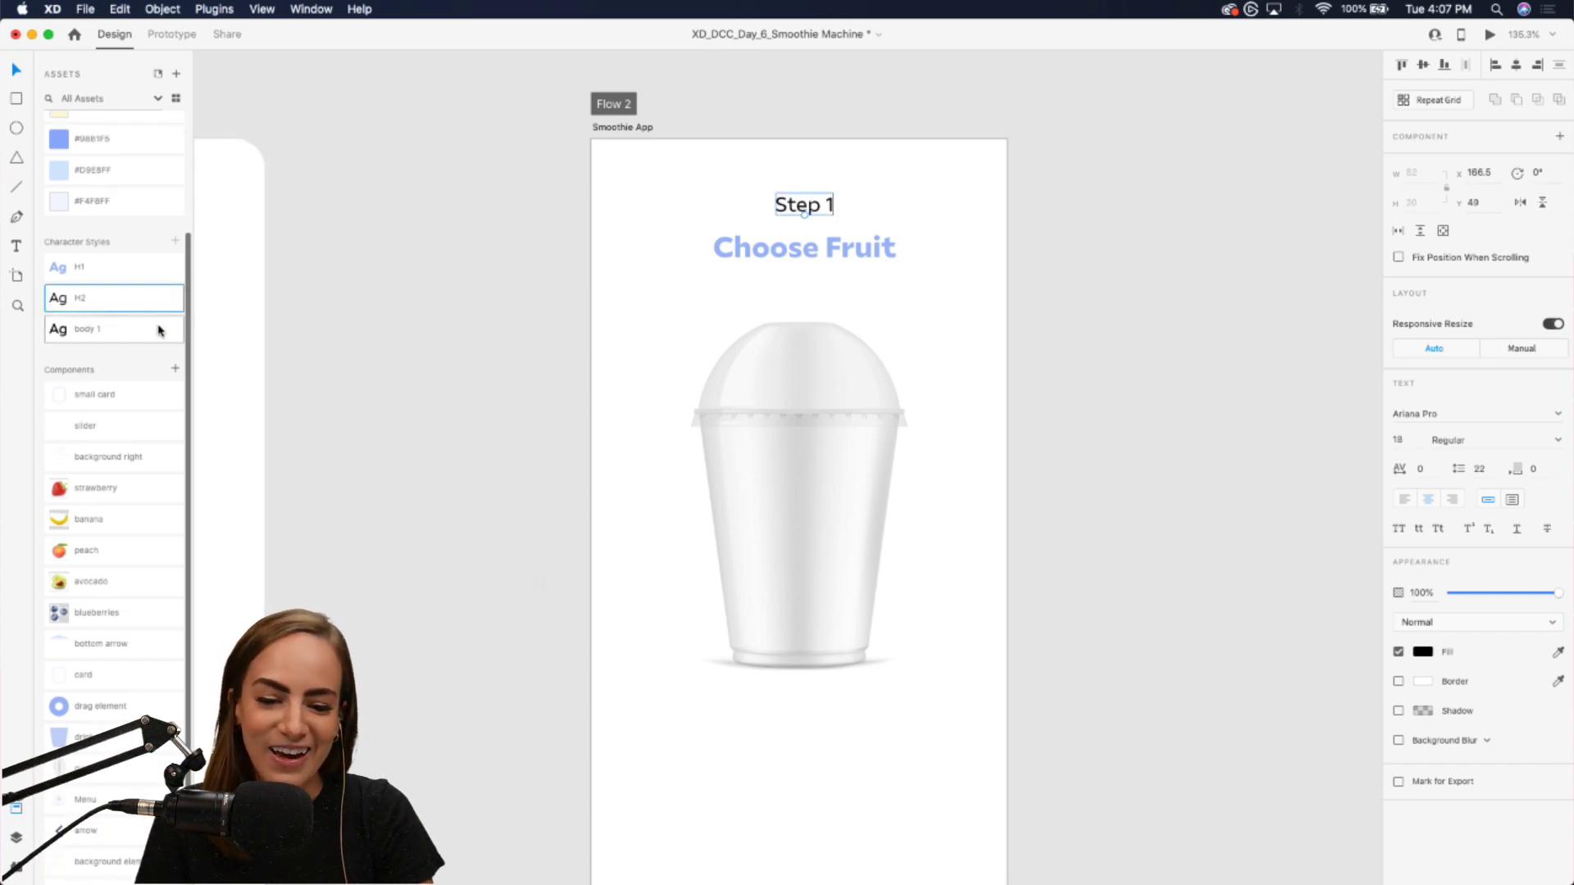
- Select "Step 1" and "Choose Fruit" together and move them slightly down, centred above the cup
left_click(973, 207)
left_click_drag(846, 182, 814, 241)
left_click_drag(815, 245, 815, 260)
left_click(923, 202)
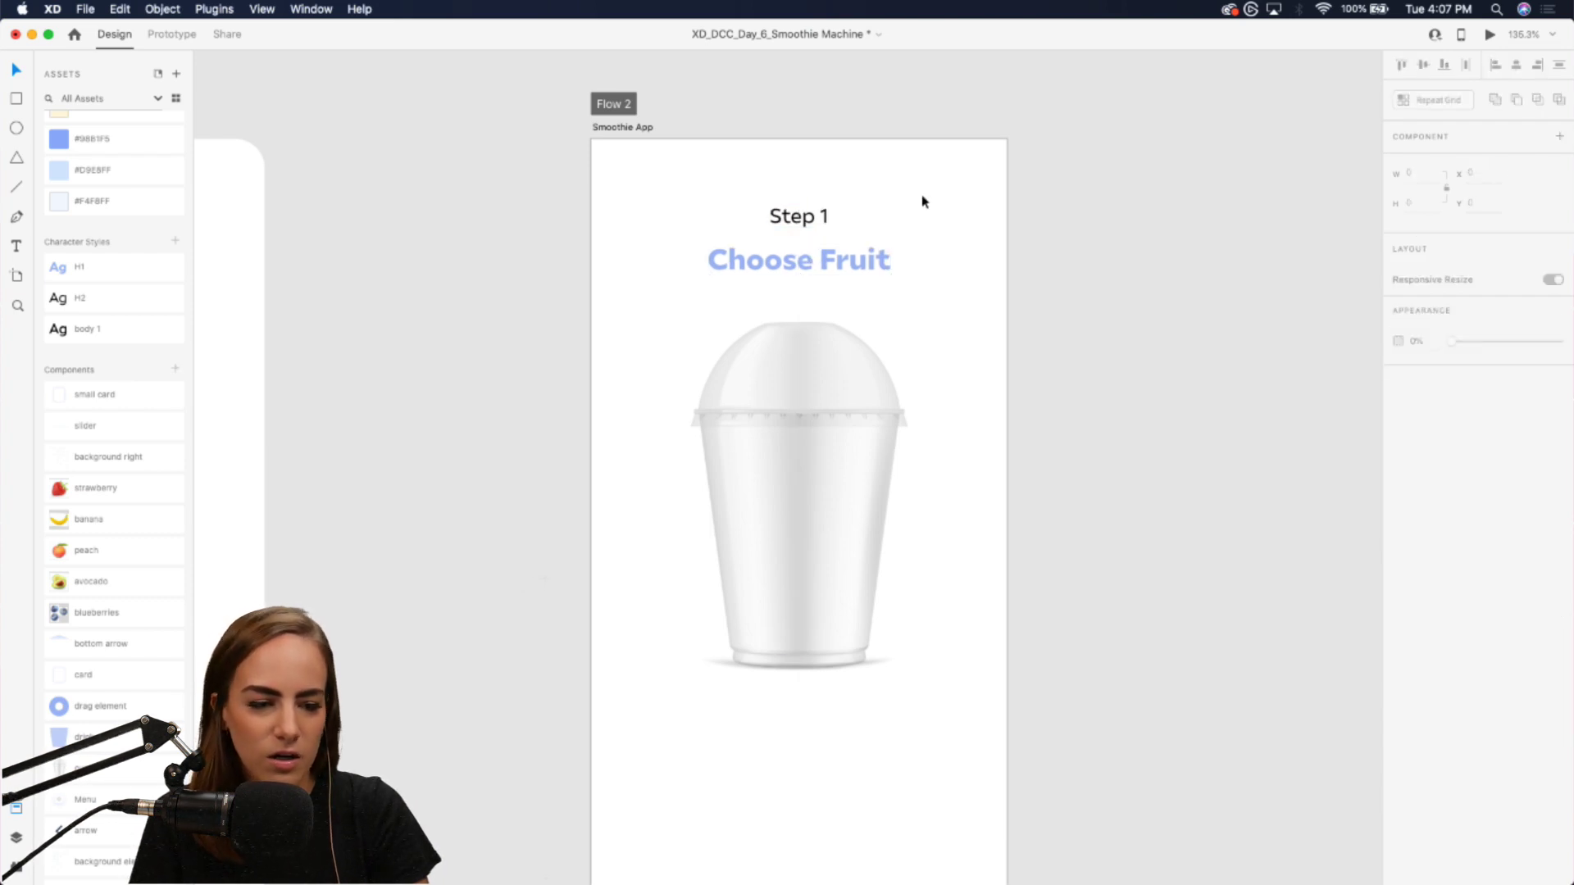
- Place an instance of the arrow component to the left of "Choose Fruit" at about X 72, Y 103
scroll(129, 604, "down", 2)
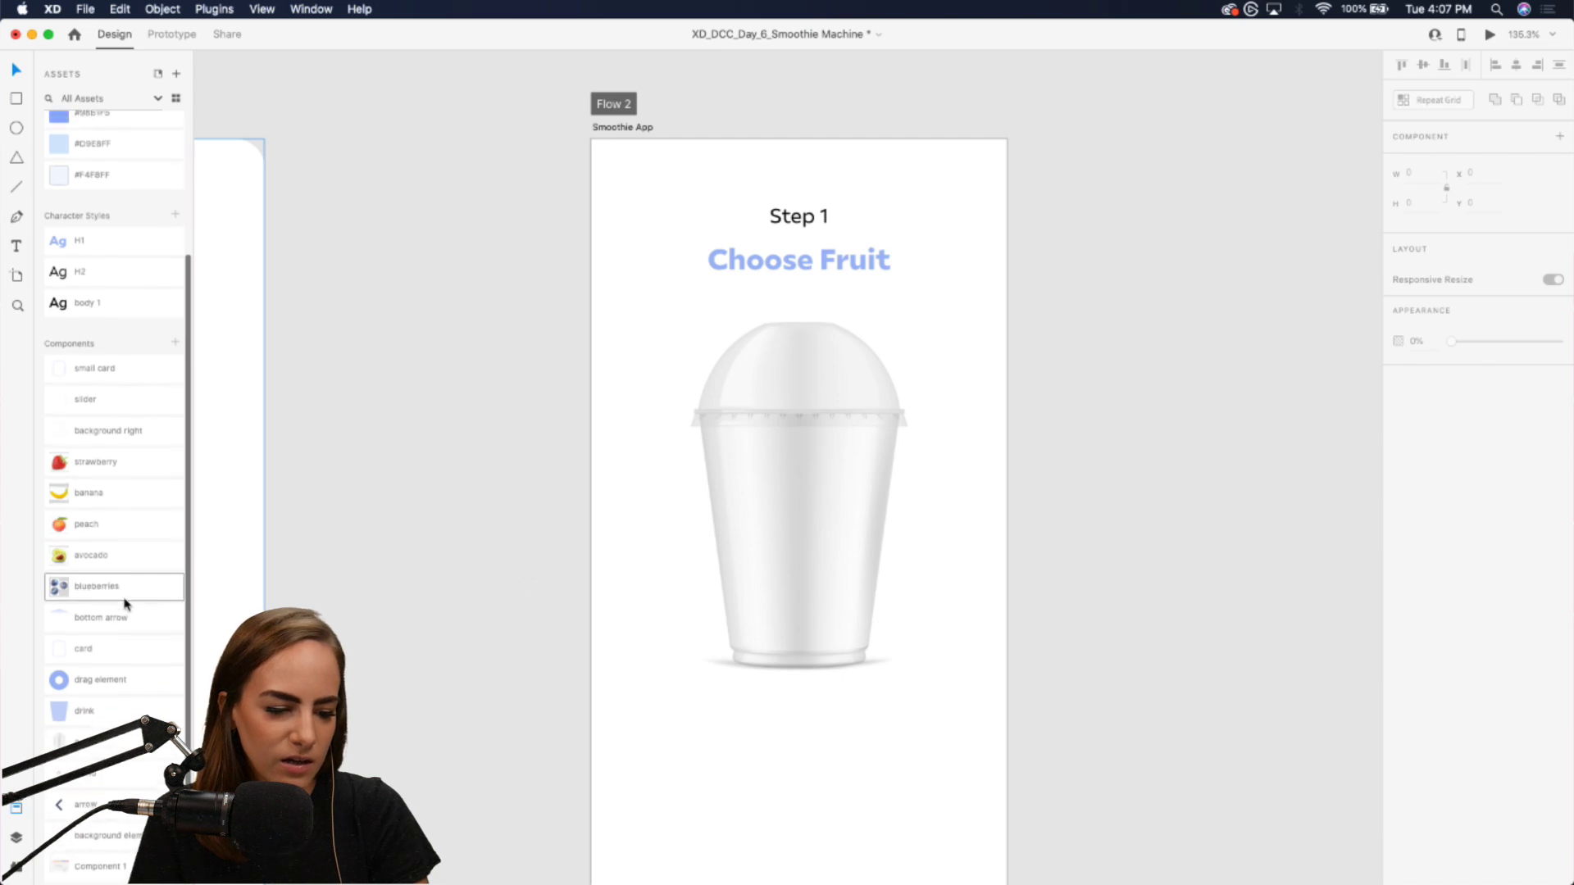
left_click_drag(65, 809, 675, 262)
left_click(647, 281)
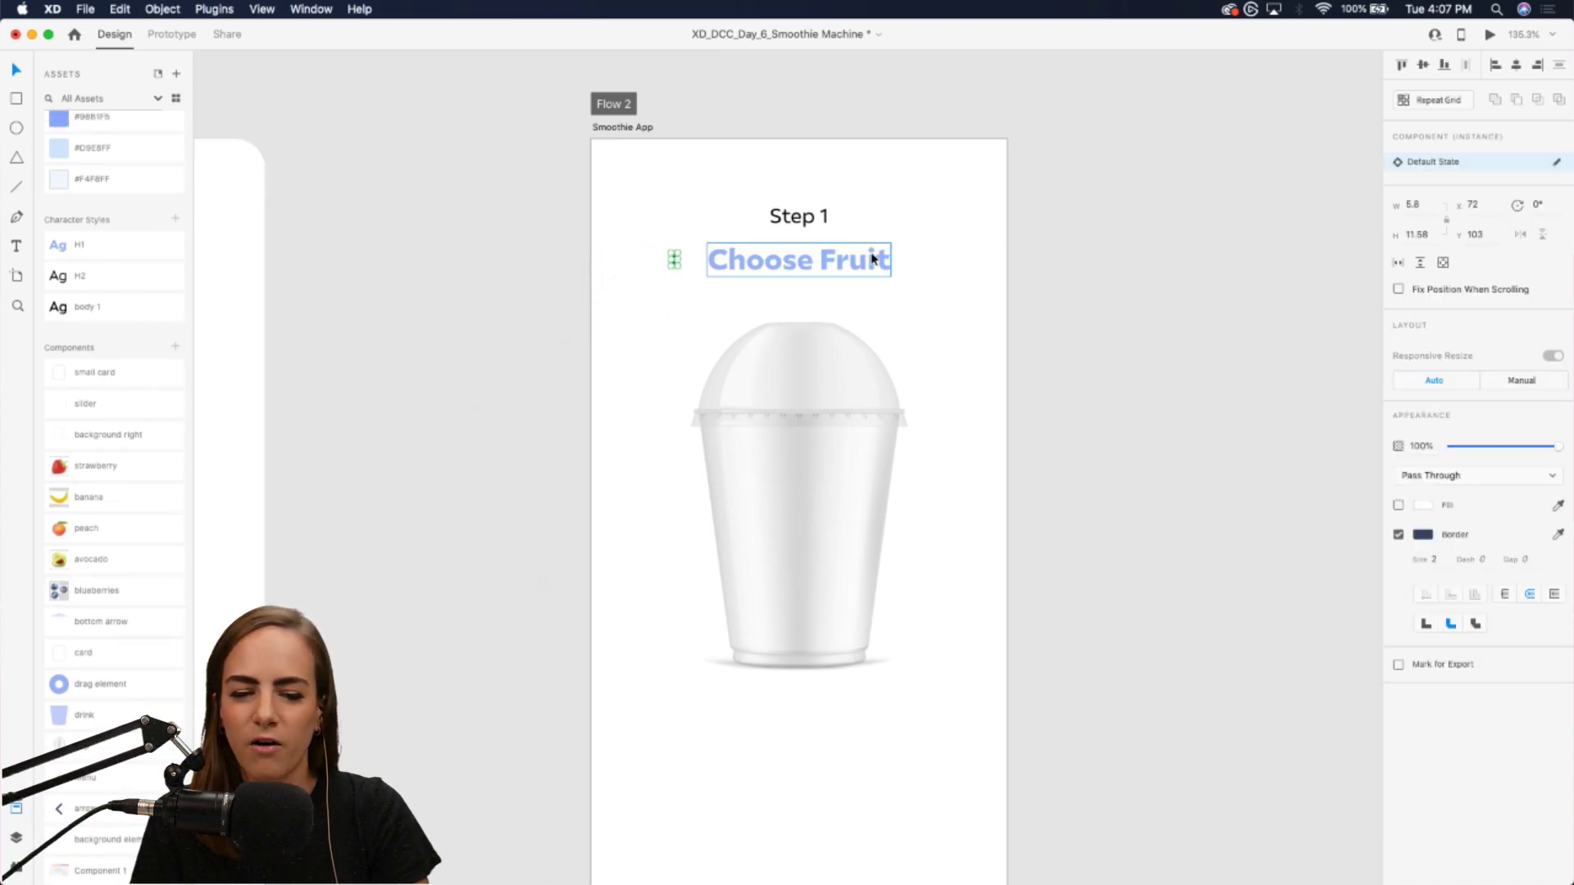
left_click(663, 303)
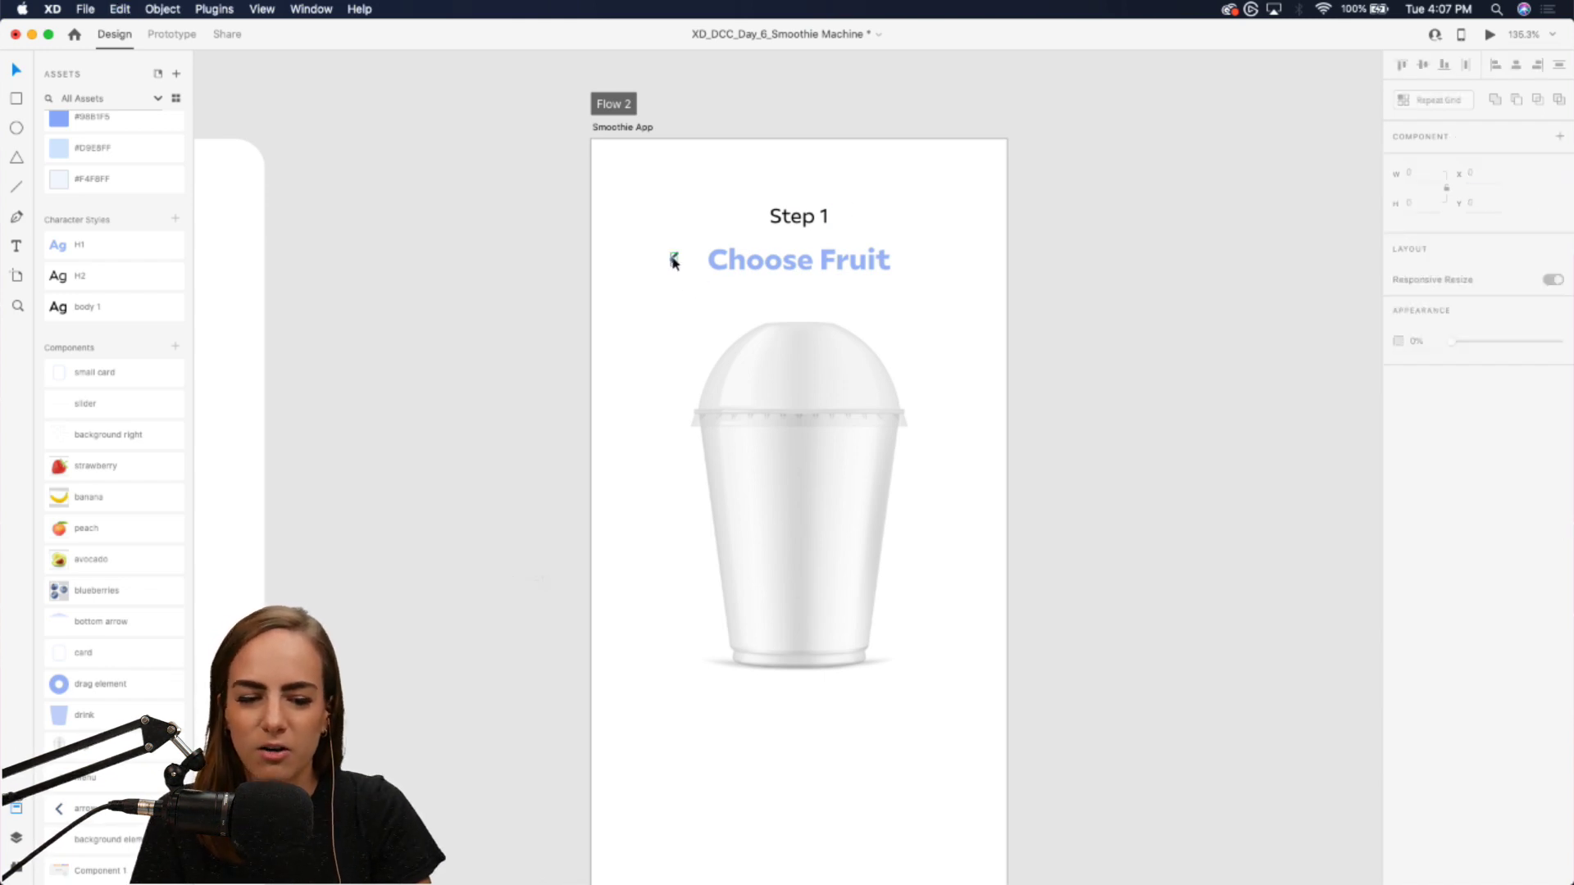
- Duplicate the arrow, rotate the copy to -180°, and place it right of "Choose Fruit" at X 297, Y 103 with matching spacing
left_click_drag(673, 262, 905, 382)
scroll(920, 246, "up", 5)
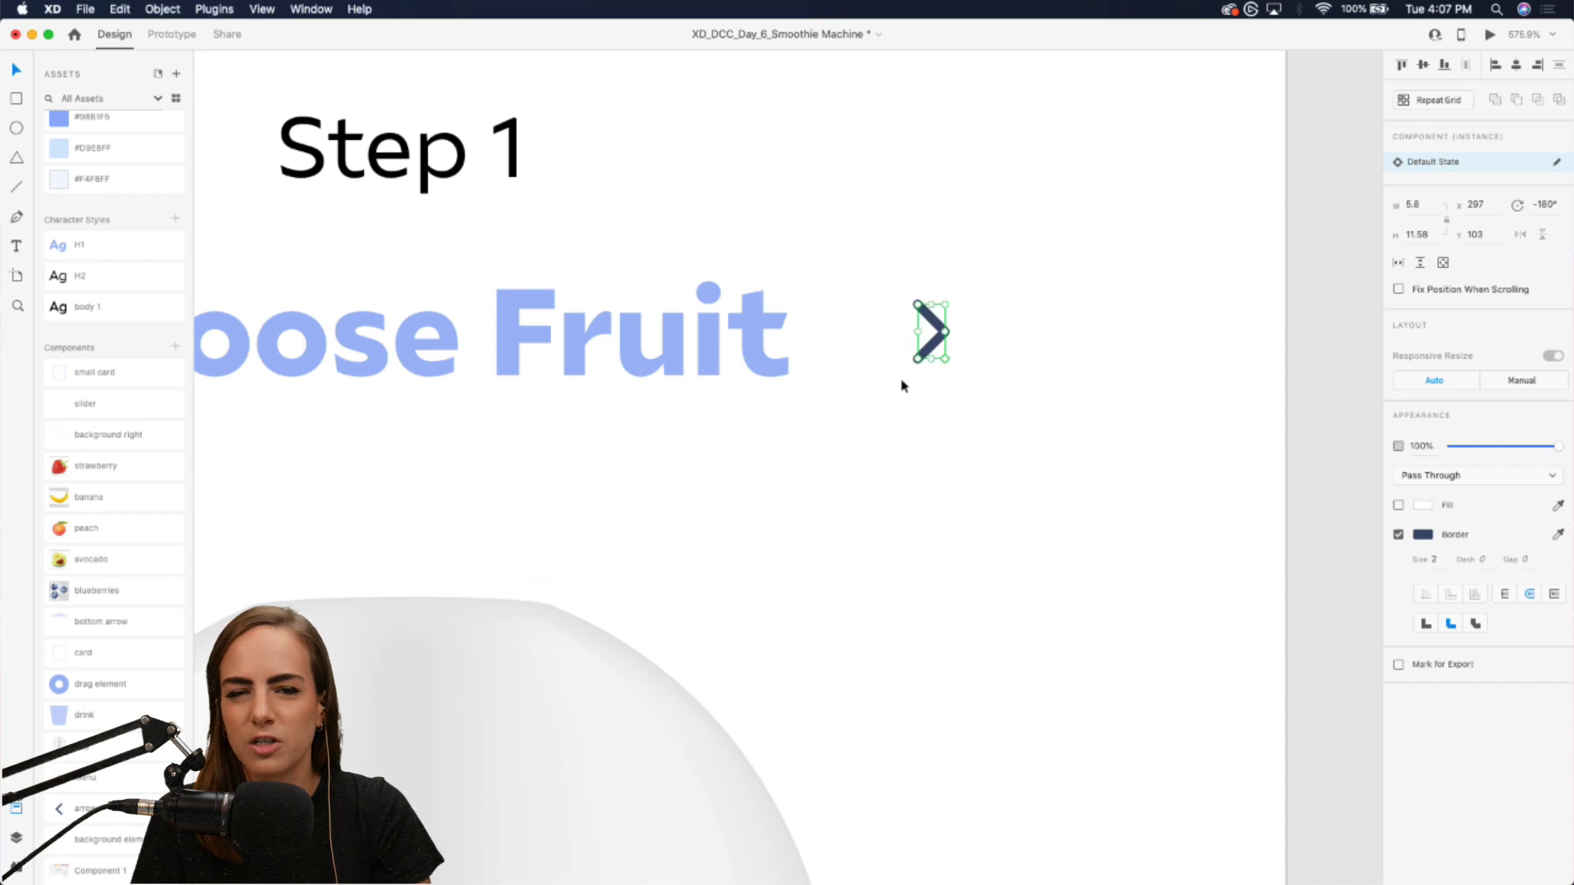
mouse_move(932, 321)
left_mouse_down()
mouse_move(942, 340)
mouse_move(944, 326)
left_mouse_up()
scroll(942, 340, "down", 4)
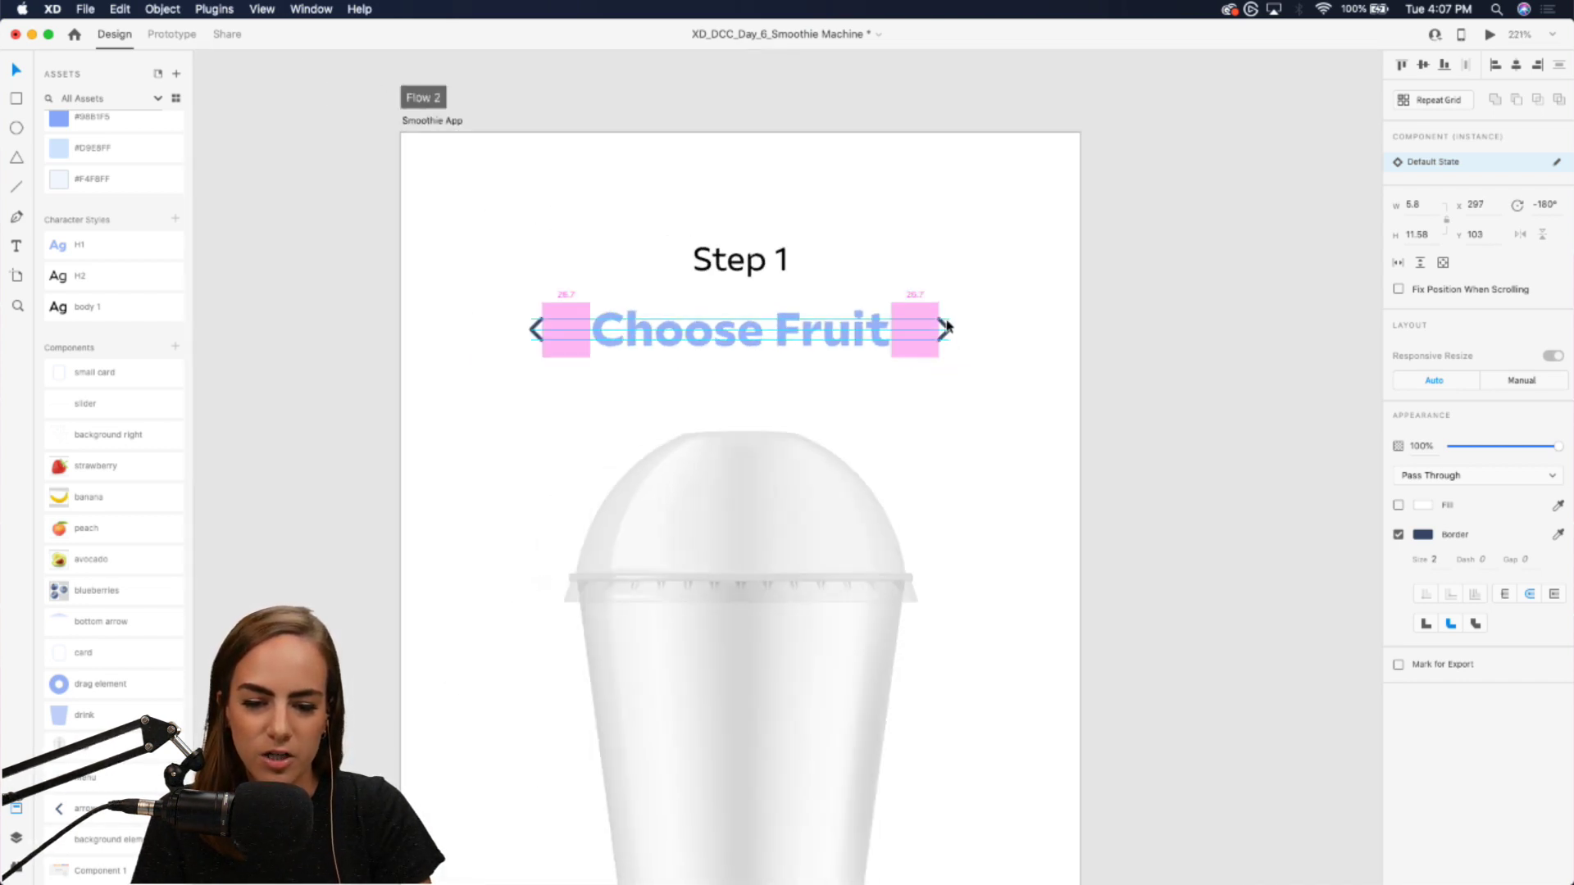
left_click(967, 422)
- Draw a rectangle about 174 by 178 over the cup body below the lid, at about X 101, Y 288
scroll(967, 423, "down", 4)
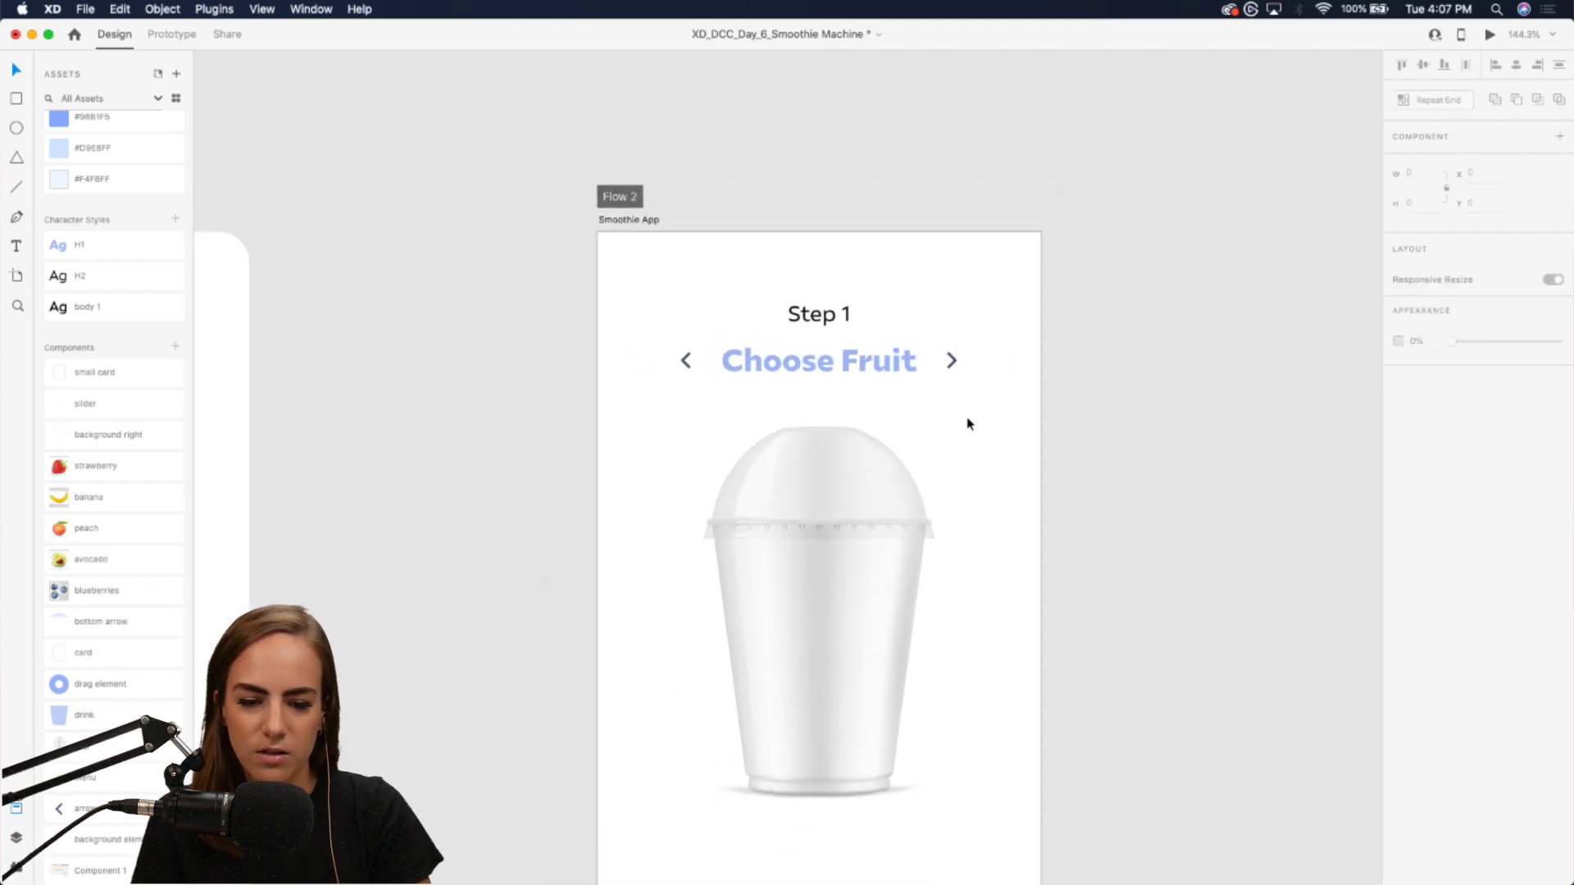
scroll(968, 423, "up", 2)
scroll(967, 423, "right", 2)
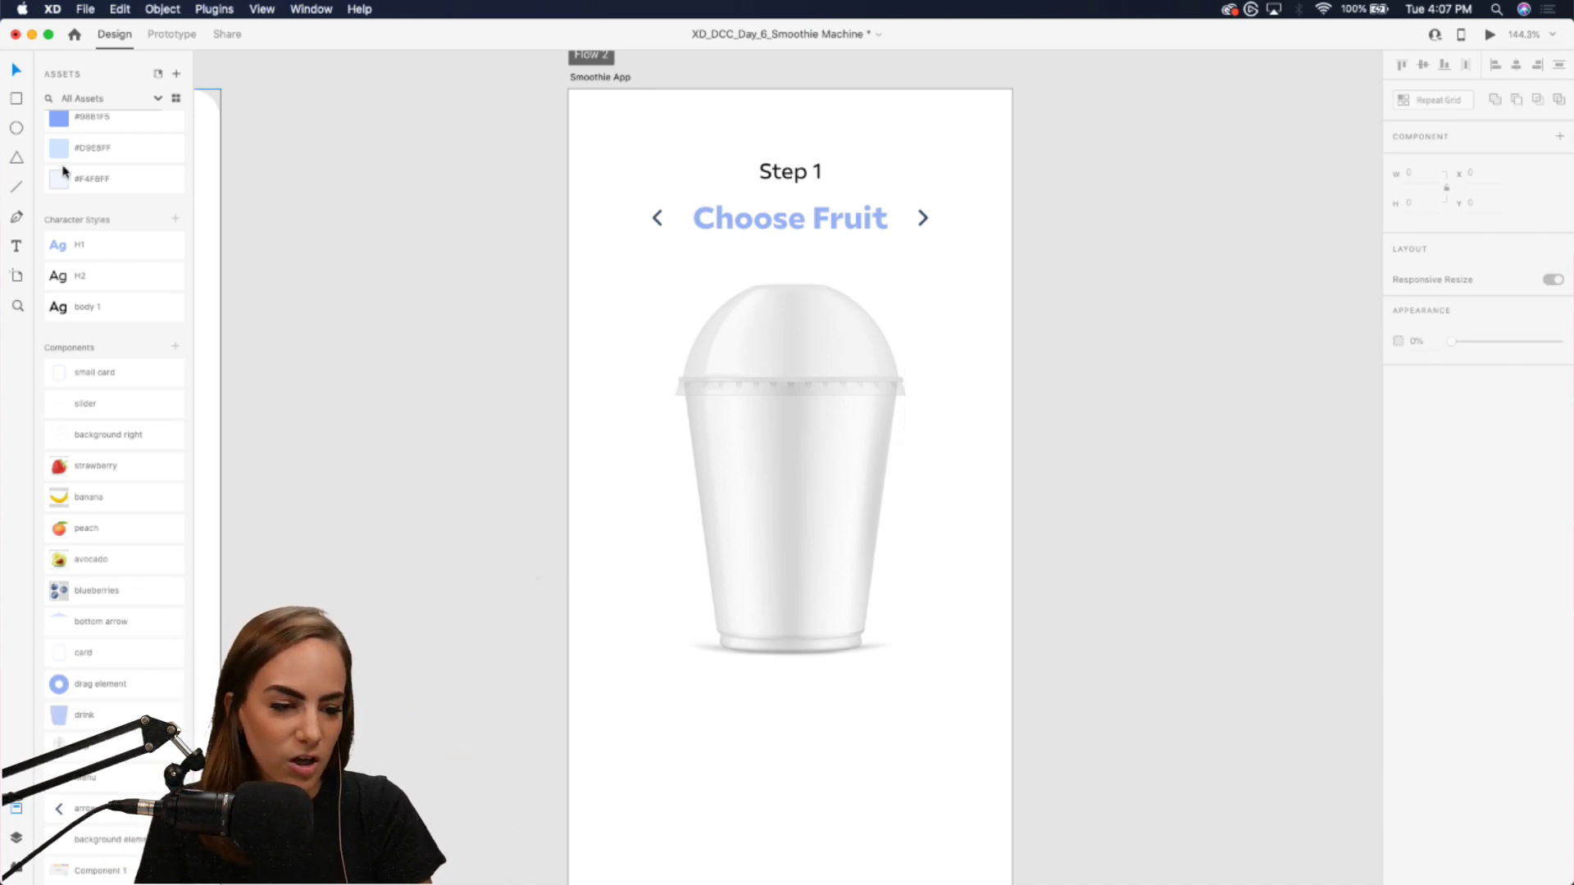
left_click(15, 98)
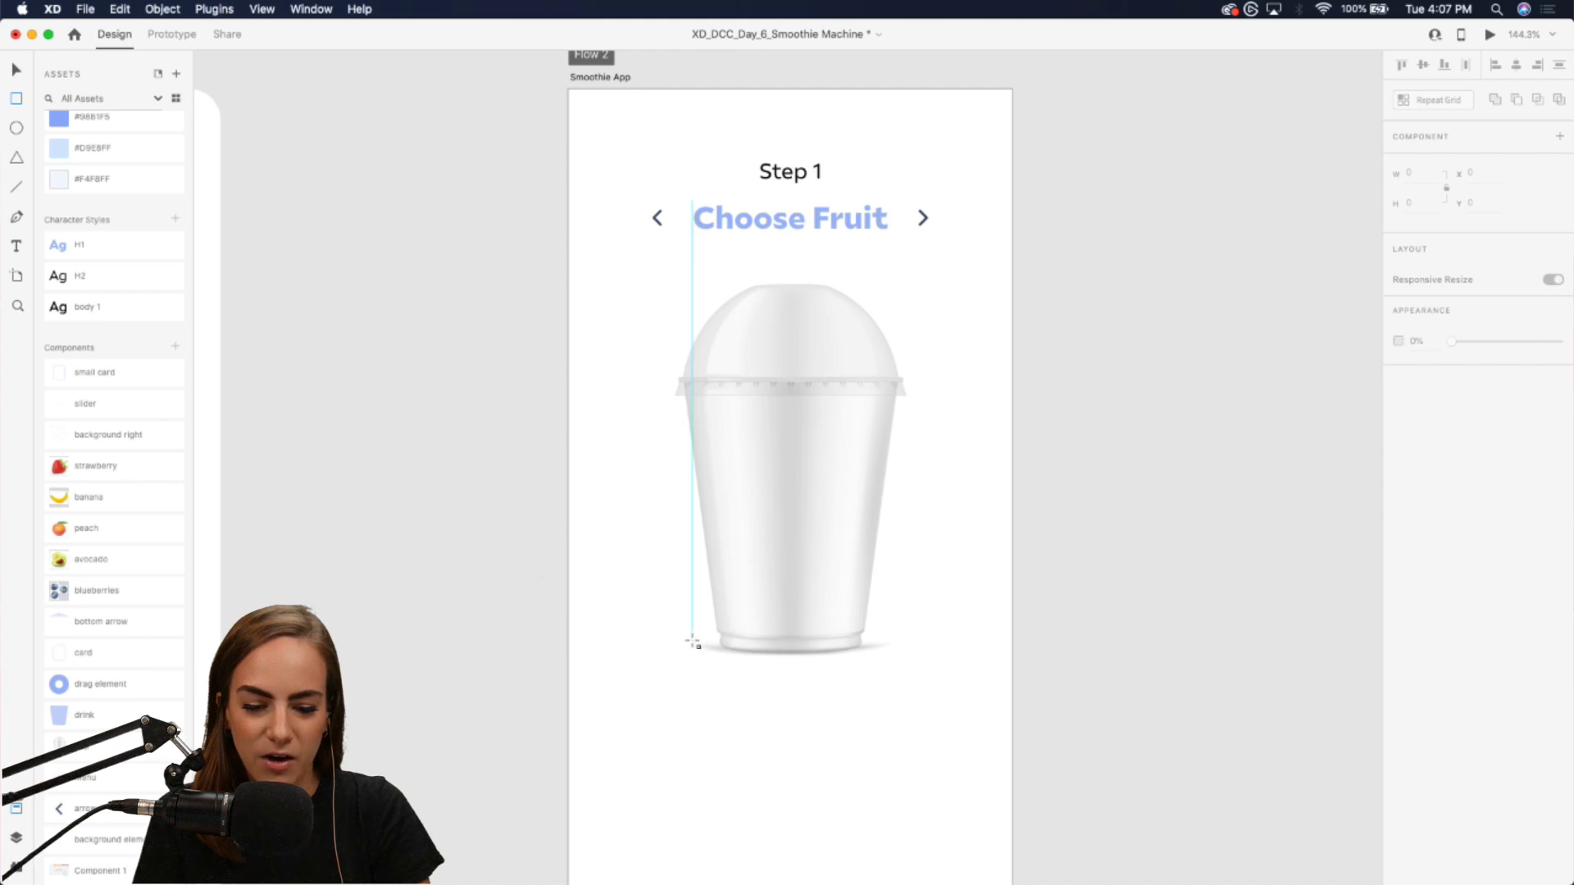
left_click_drag(692, 644, 840, 452)
- Fill the rectangle on the cup with the medium blue saved asset color and remove its border
scroll(840, 452, "up", 3)
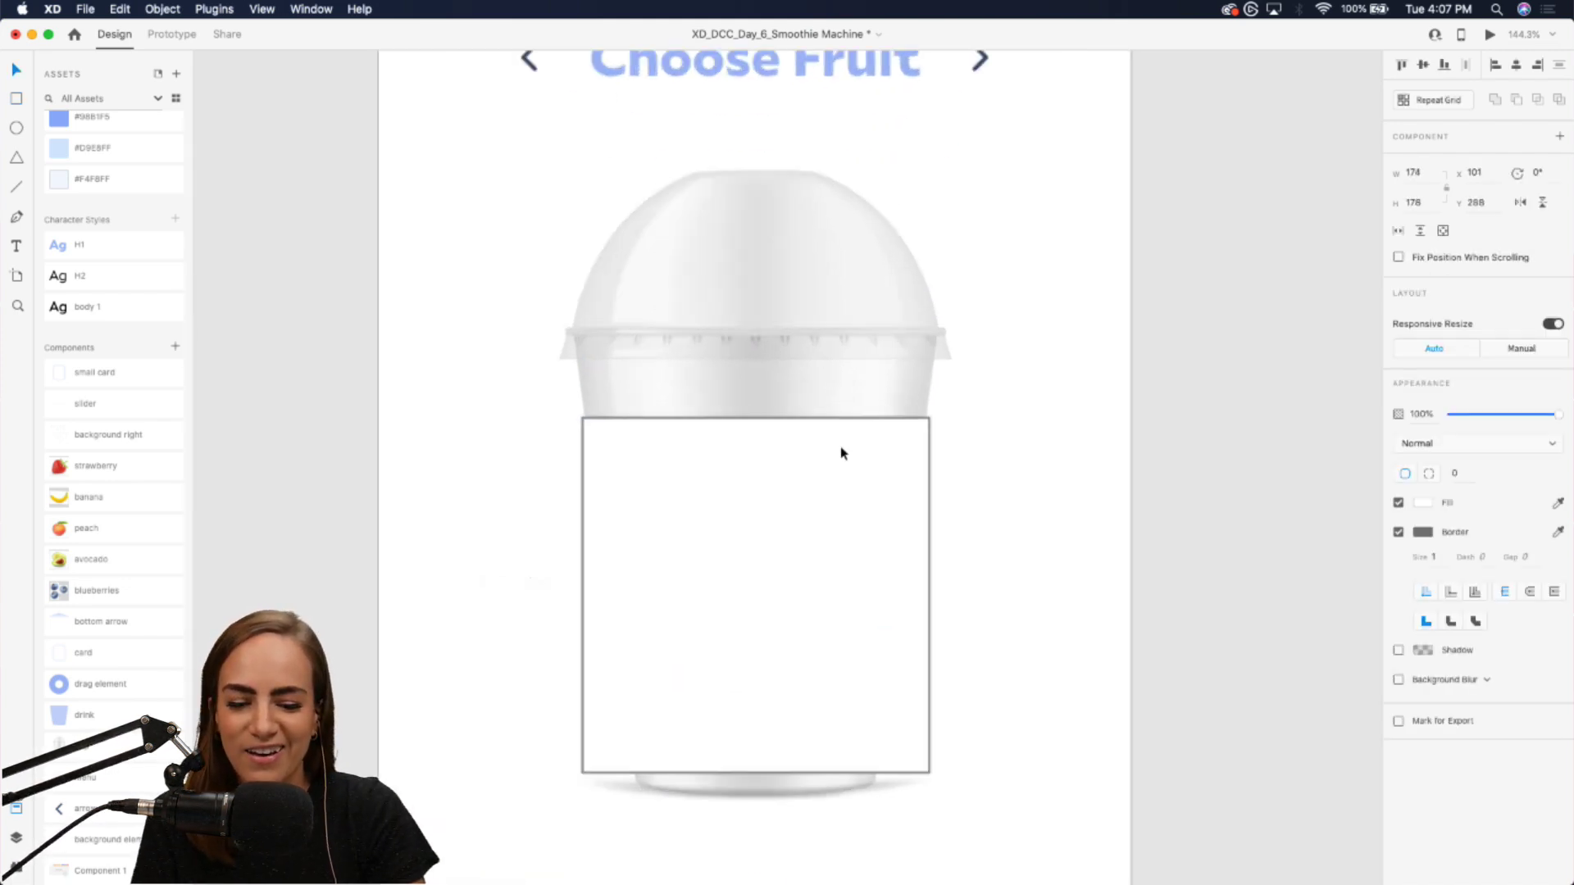
scroll(842, 452, "up", 5)
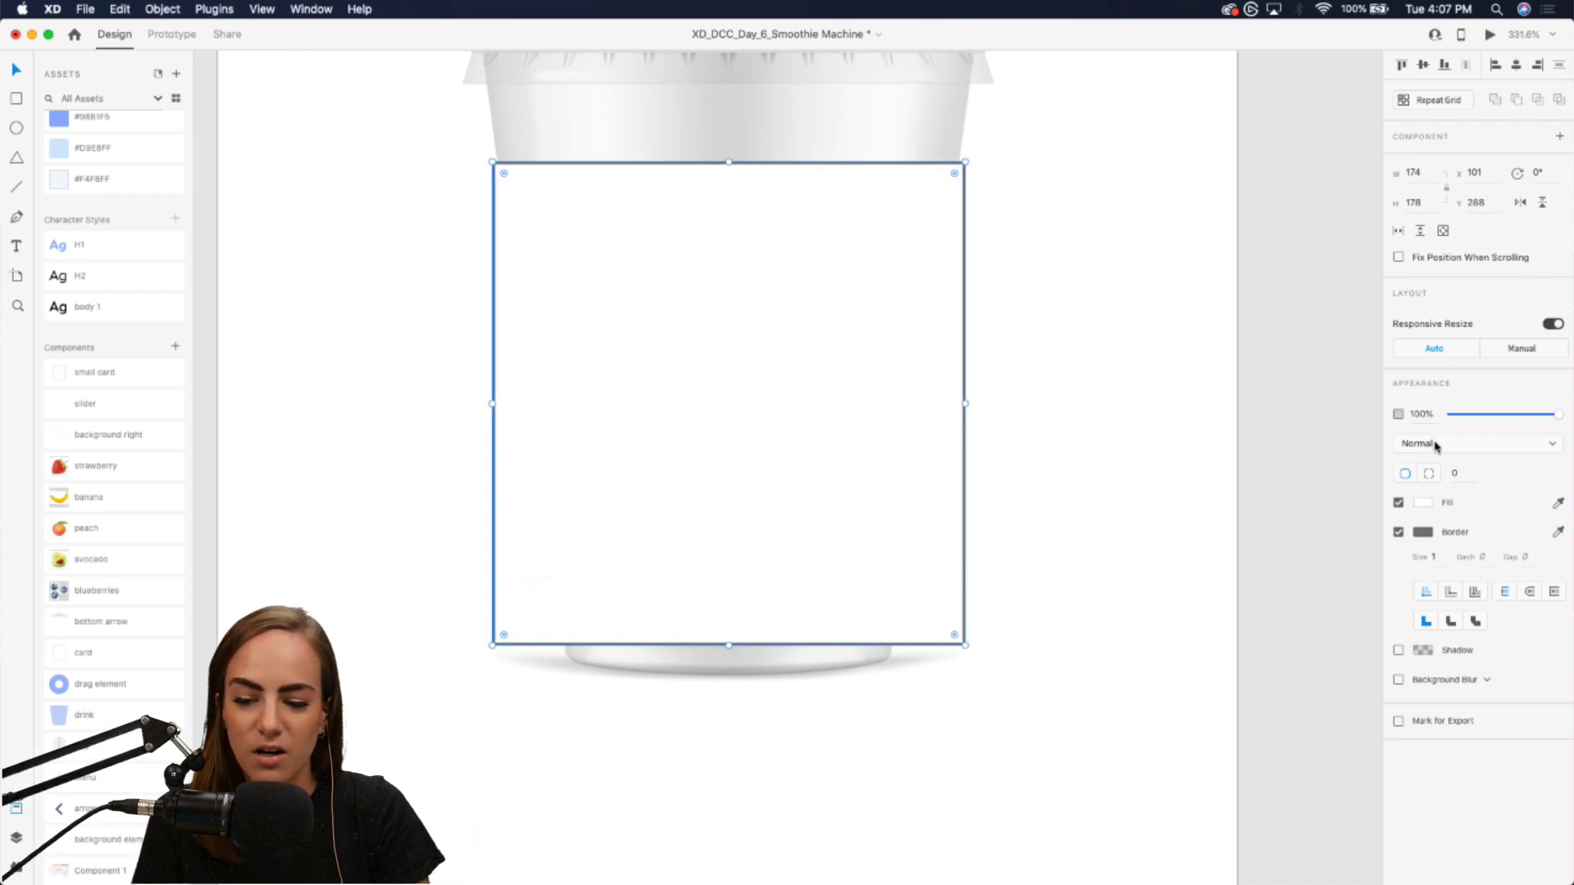
scroll(90, 245, "up", 5)
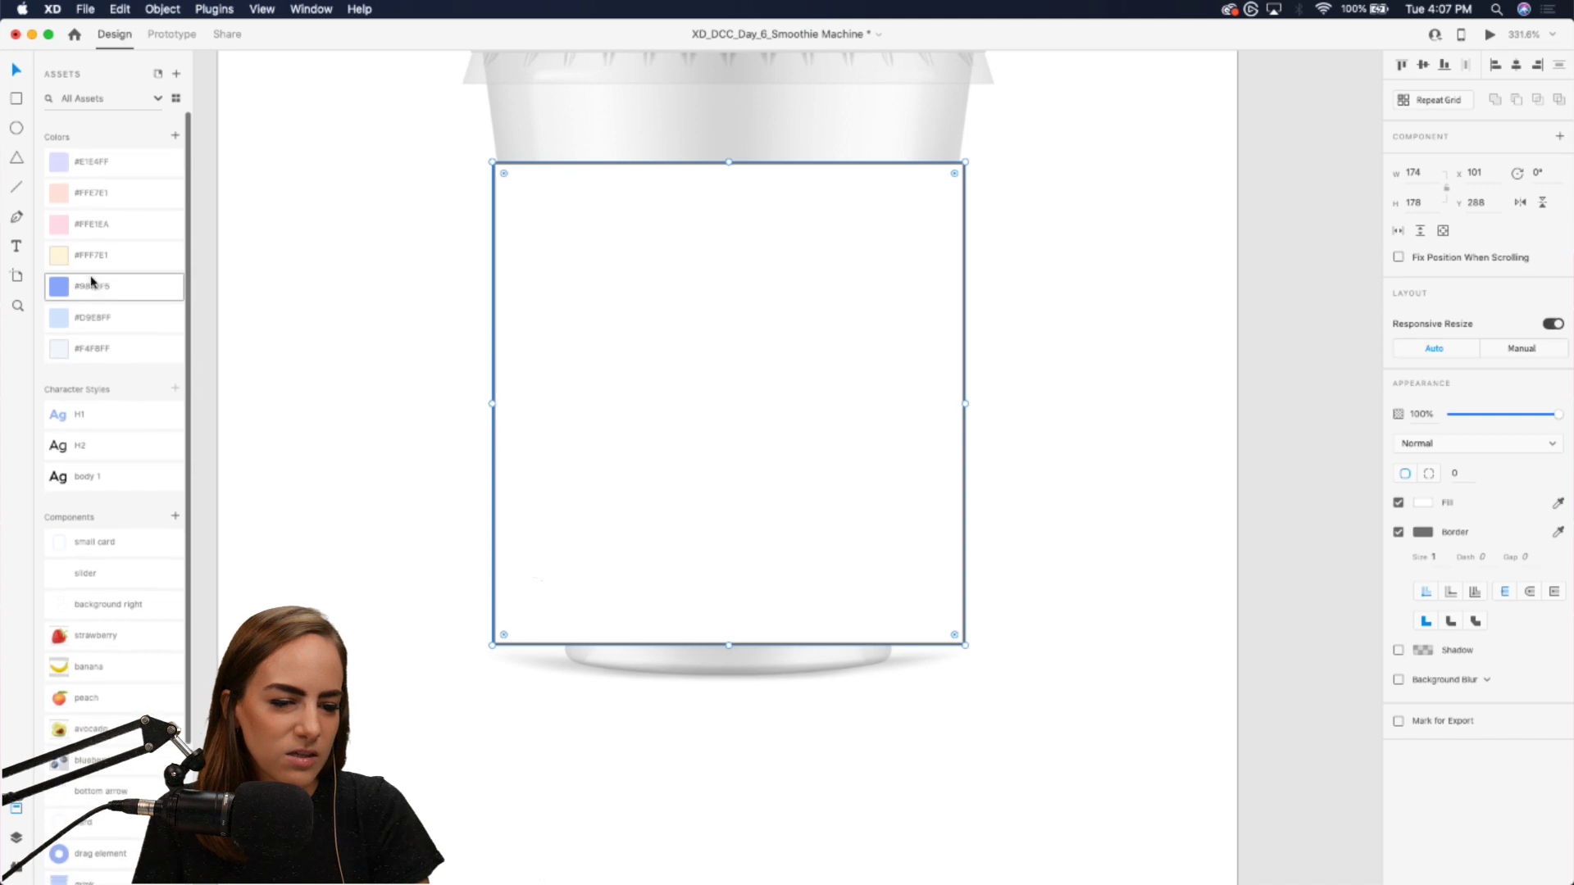
left_click(92, 289)
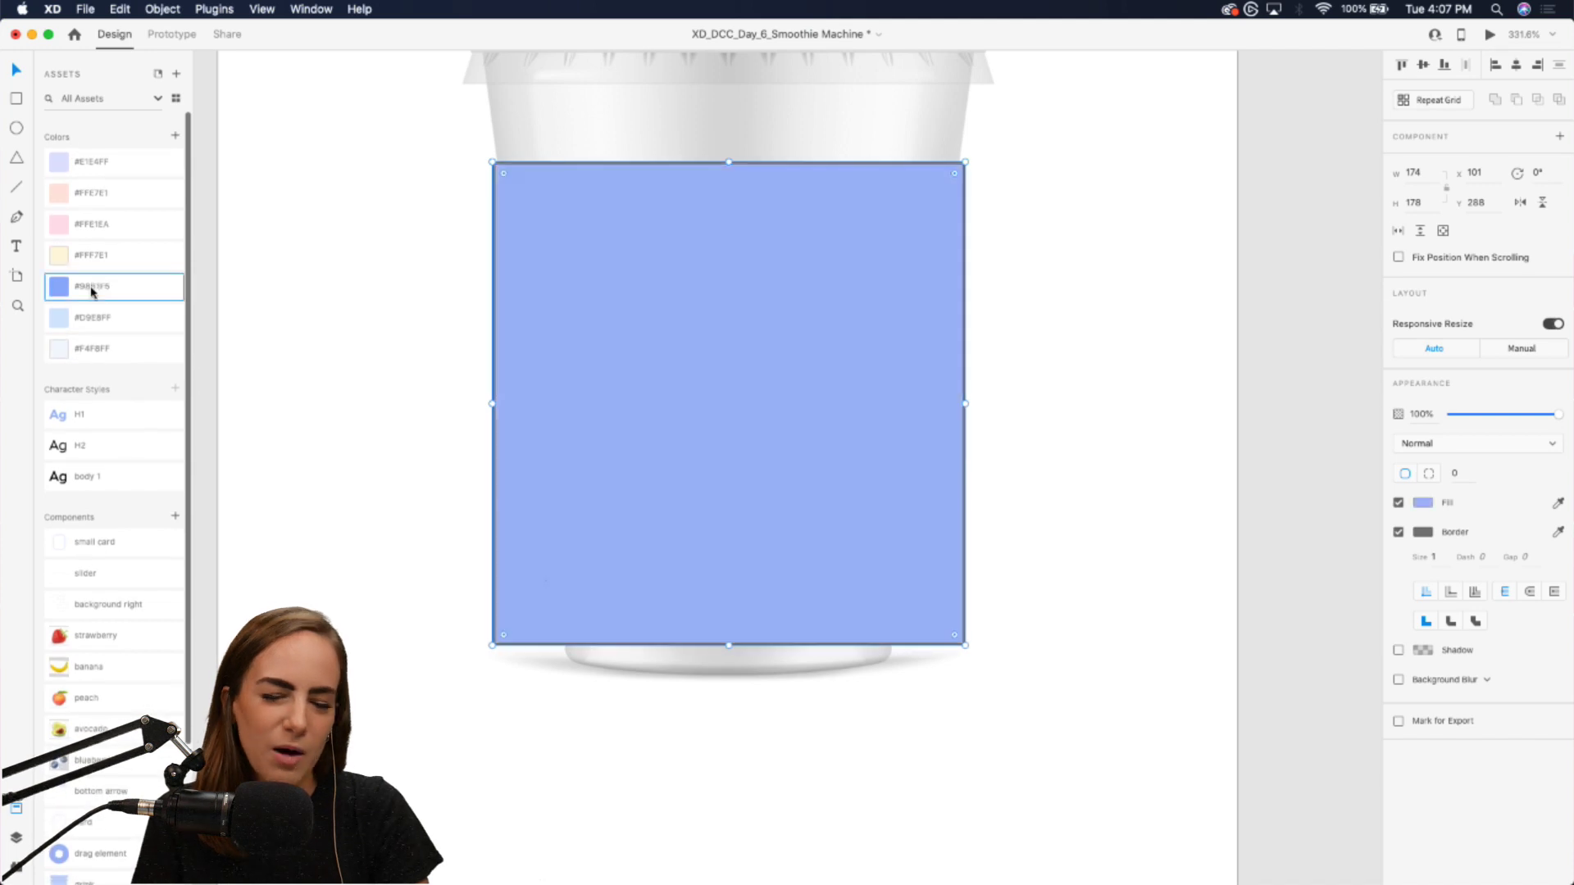
left_click(1398, 531)
- Edit the blue rectangle's path and move its four corner points inward to follow the cup's tapered sides
double_click(576, 426)
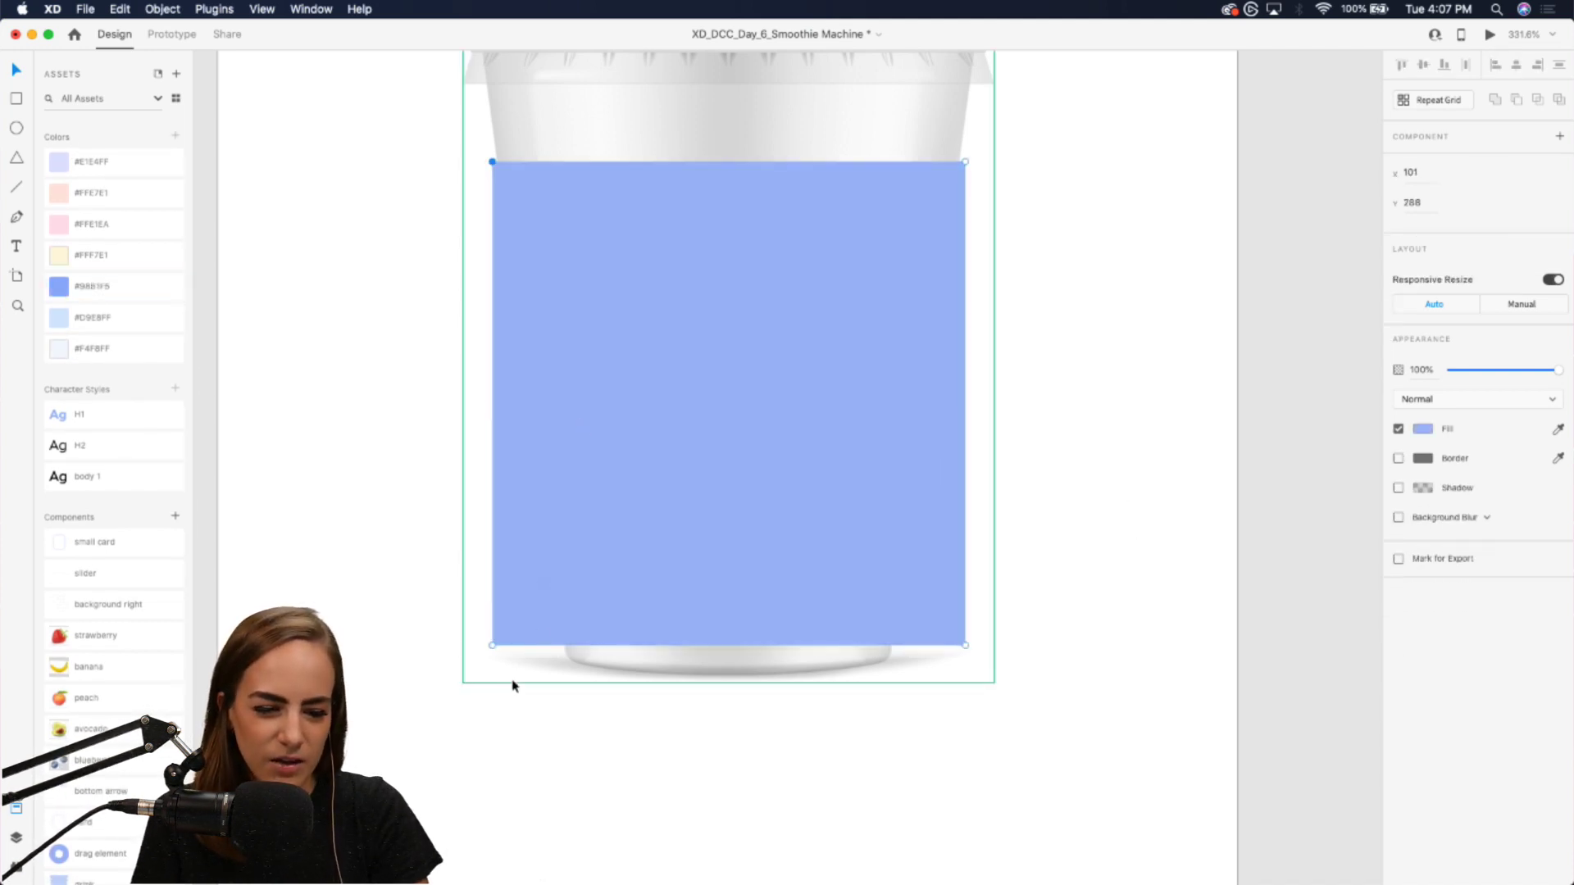
left_click_drag(492, 645, 562, 625)
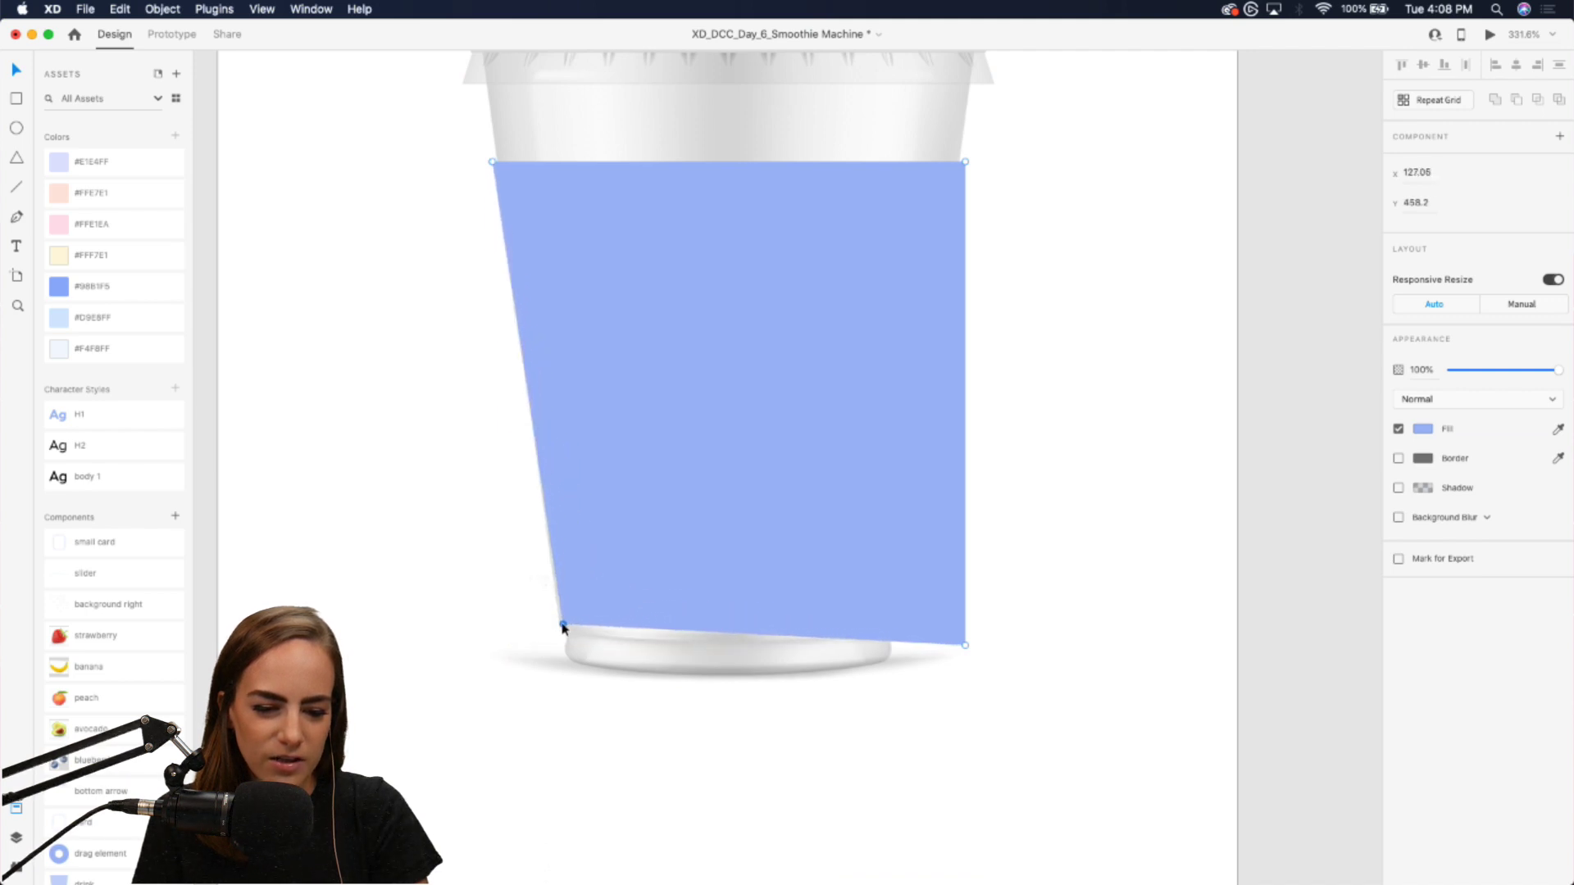
left_click_drag(966, 646, 894, 623)
left_click_drag(963, 164, 953, 161)
left_click_drag(495, 161, 507, 162)
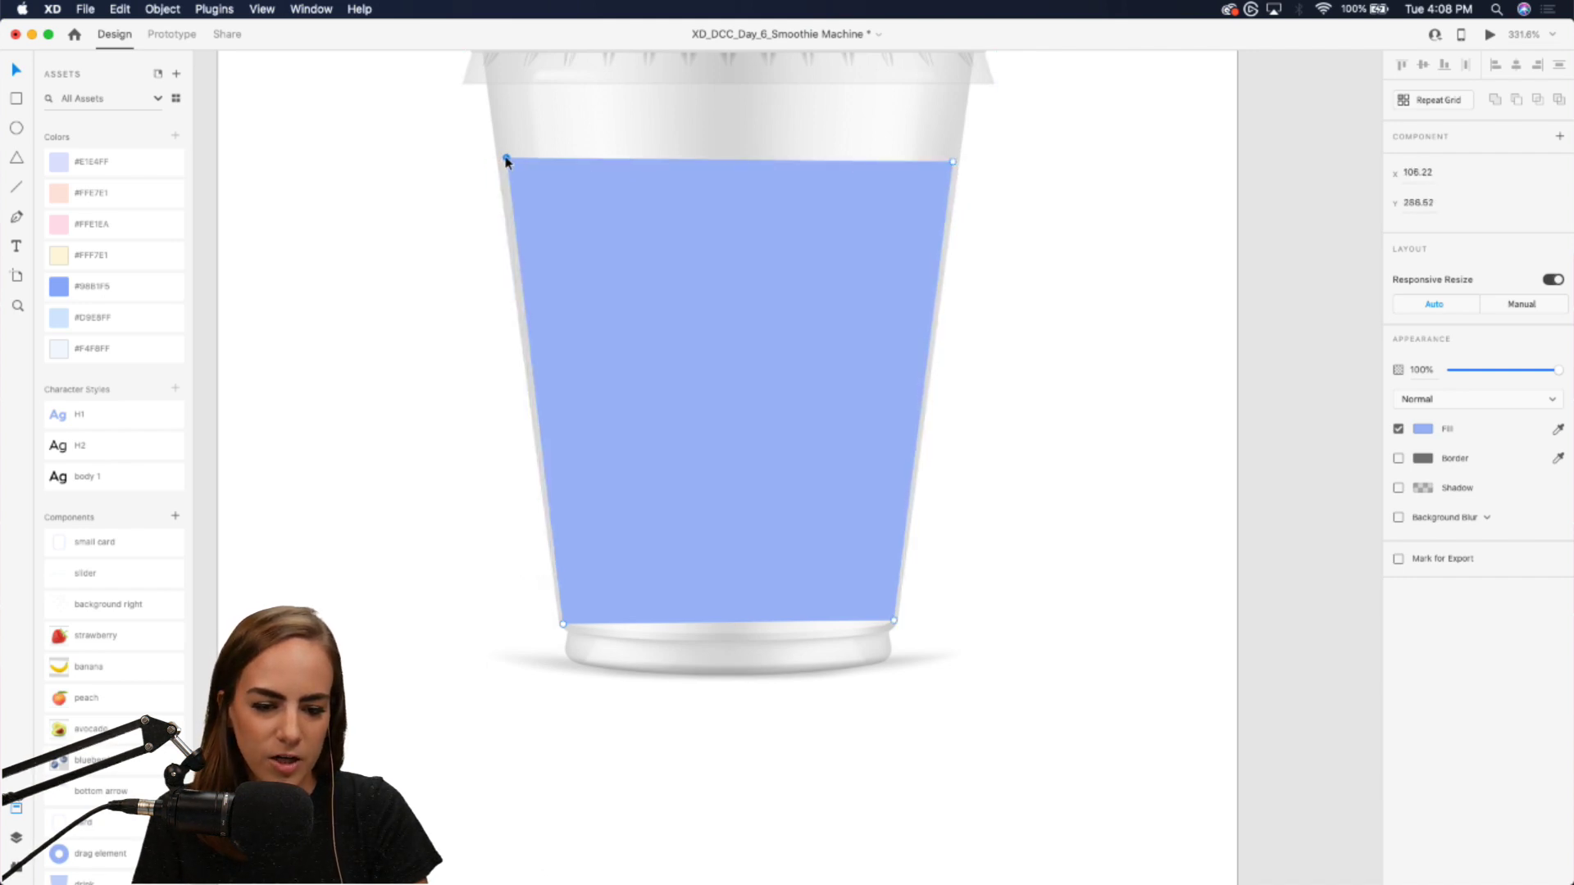
- Add an anchor point midway along the blue shape's bottom edge, pull it down slightly, and convert it to a smooth curve
left_click(724, 622)
left_click_drag(725, 622, 734, 637)
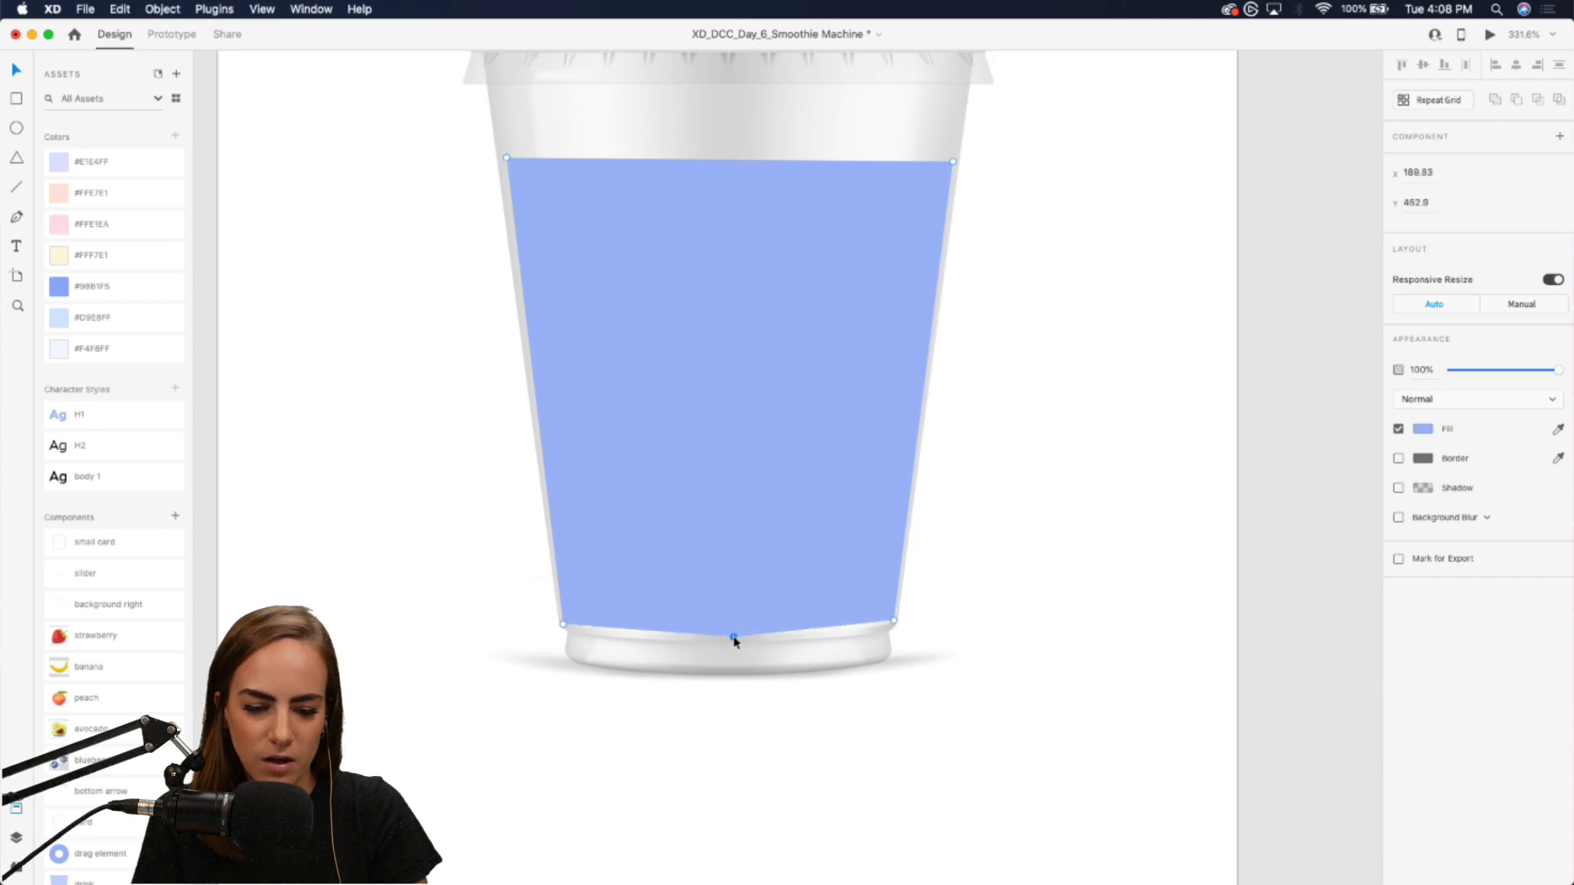
double_click(734, 637)
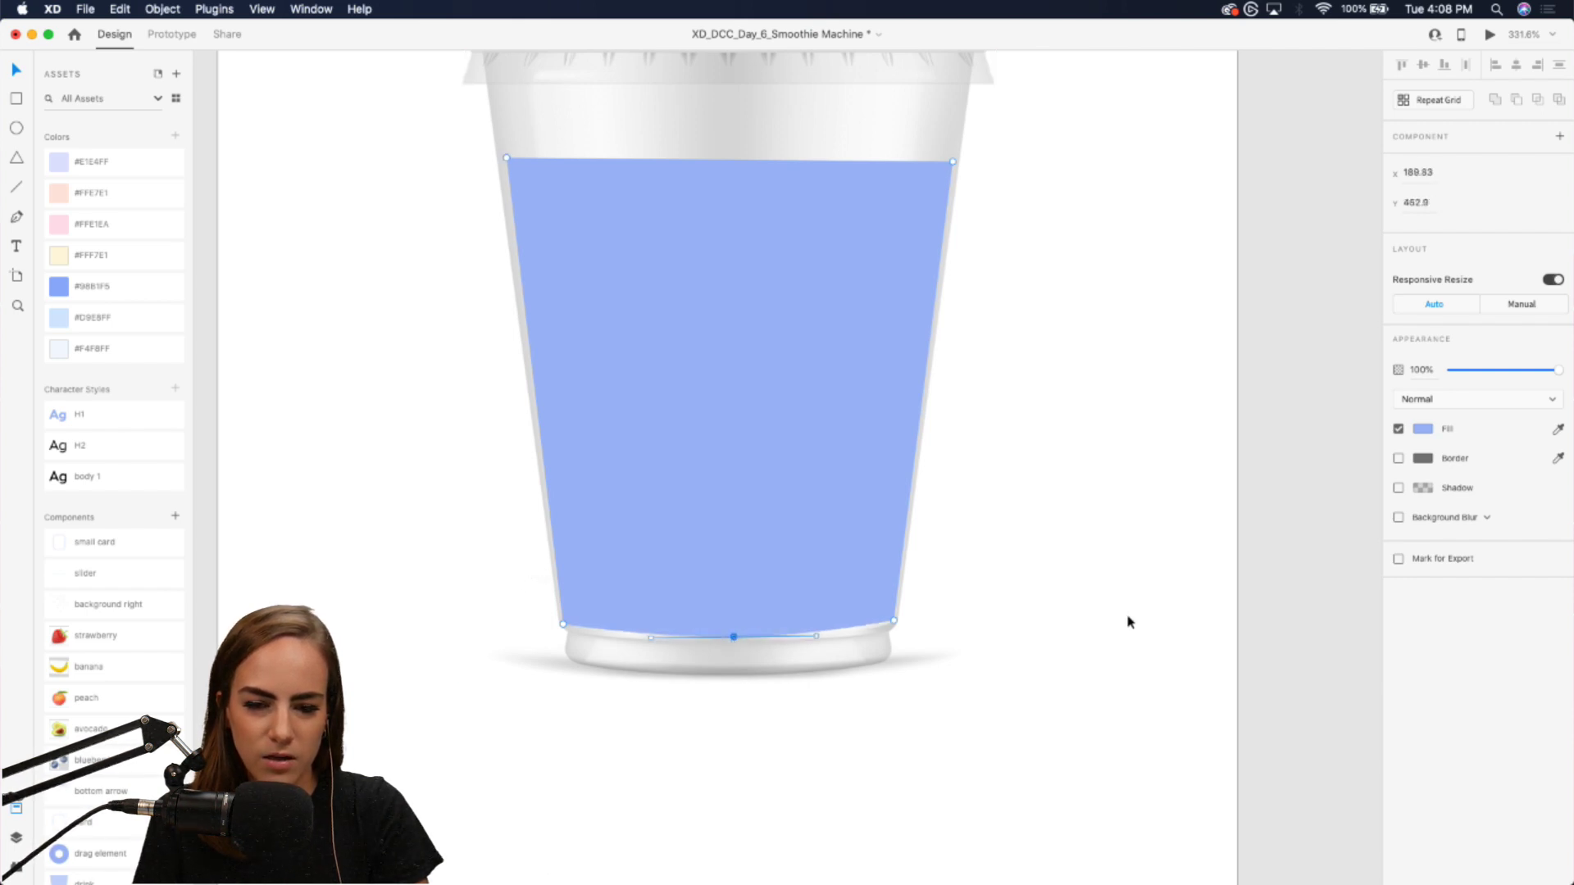
scroll(1129, 623, "down", 5)
key("Escape")
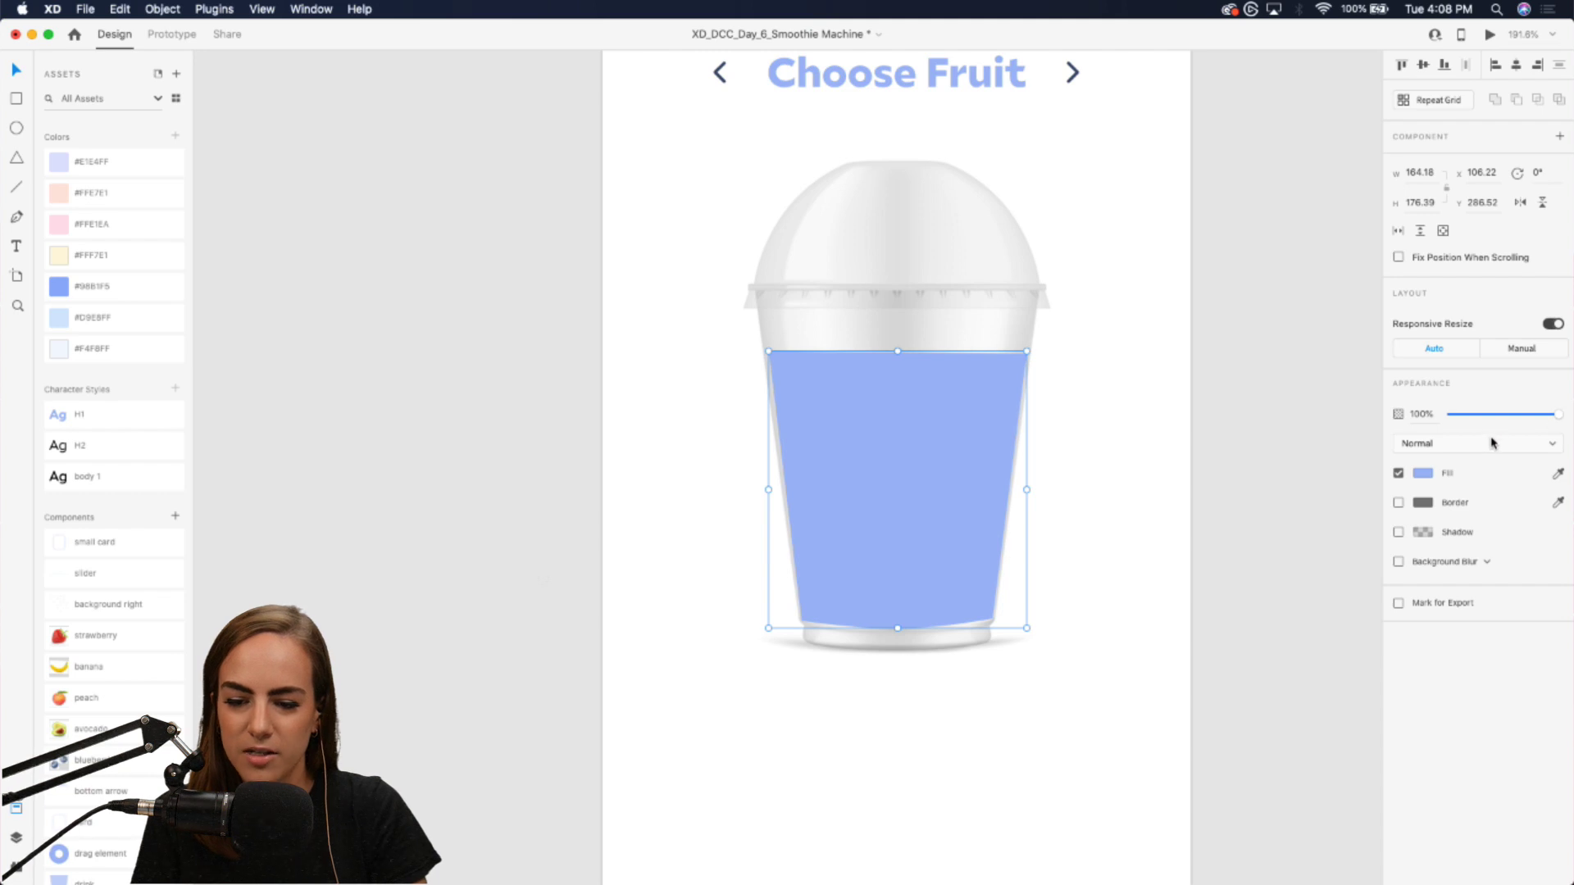
- Compare the Multiply and Darken blend modes on the blue drink shape and keep Multiply
left_click(1488, 444)
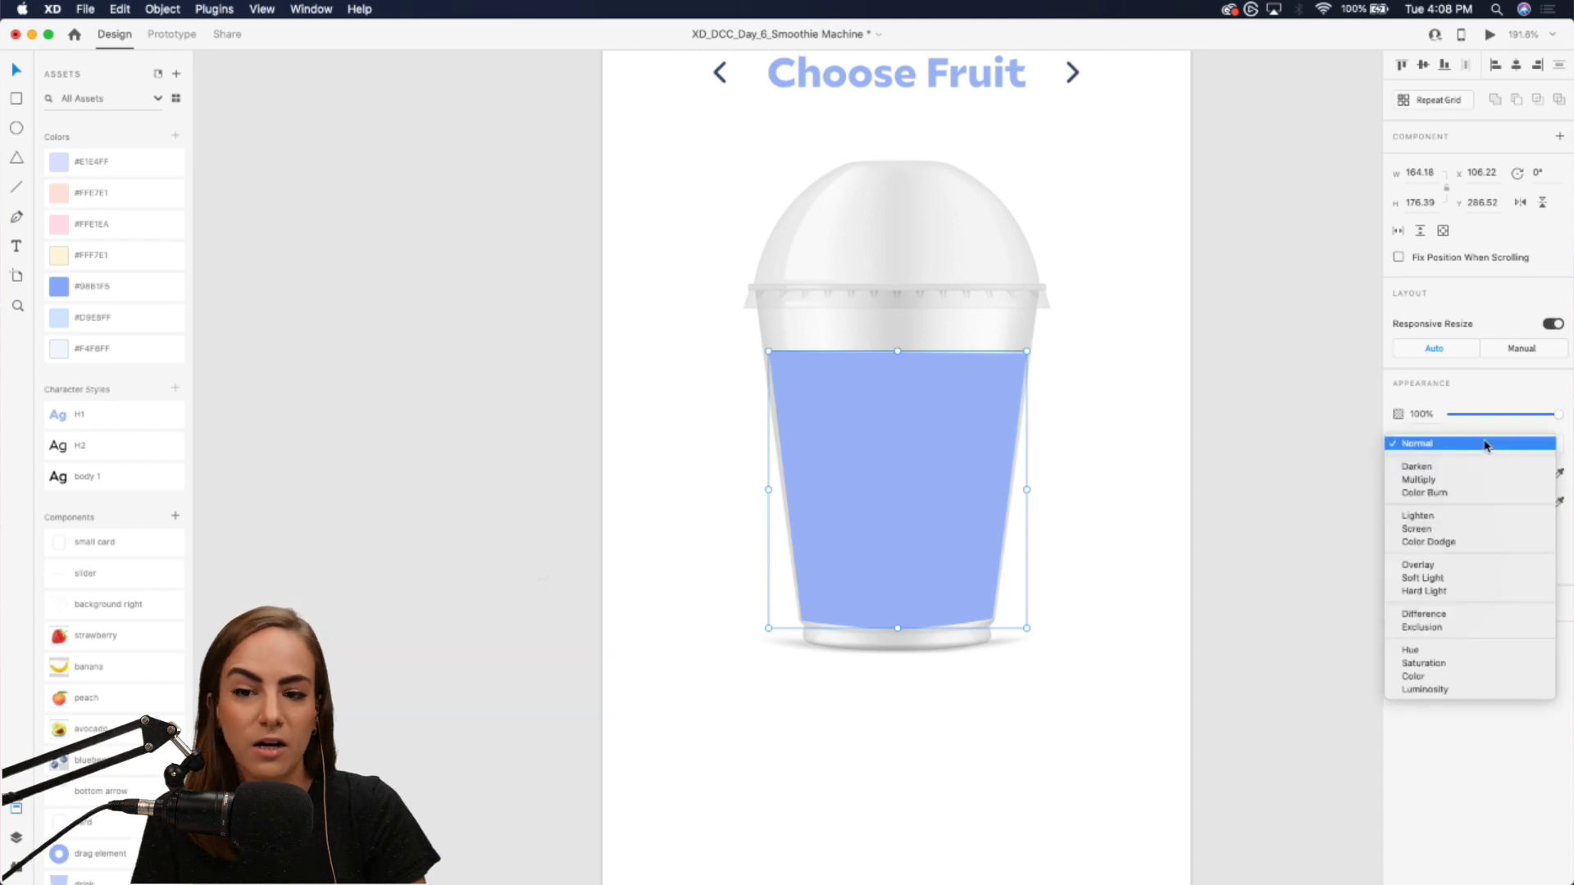
left_click(1457, 484)
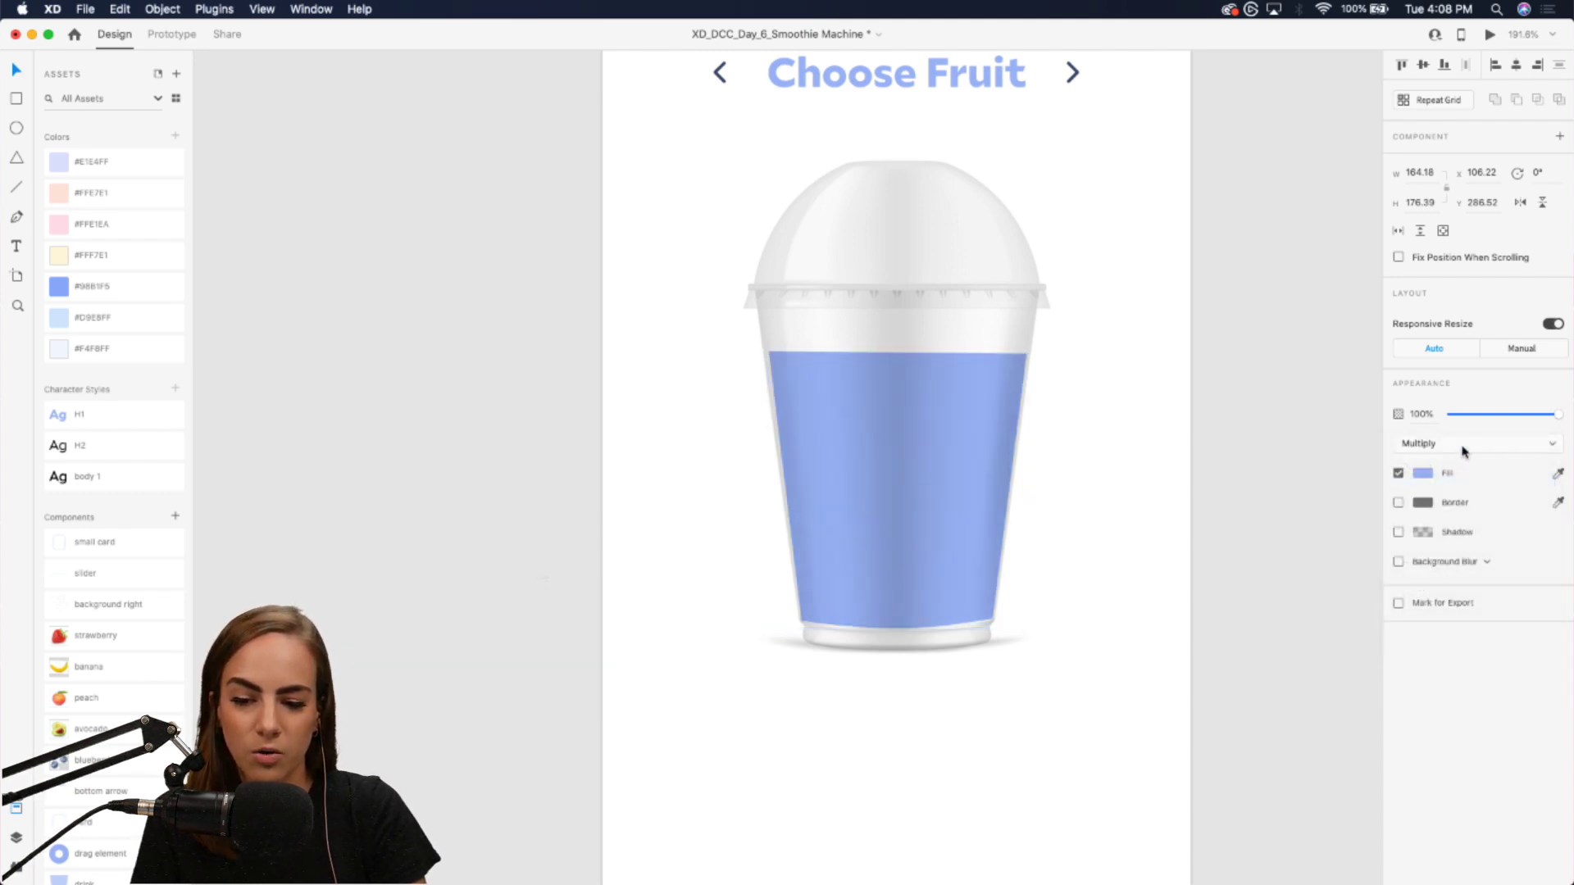
left_click(1463, 450)
left_click(1458, 433)
left_click(1457, 440)
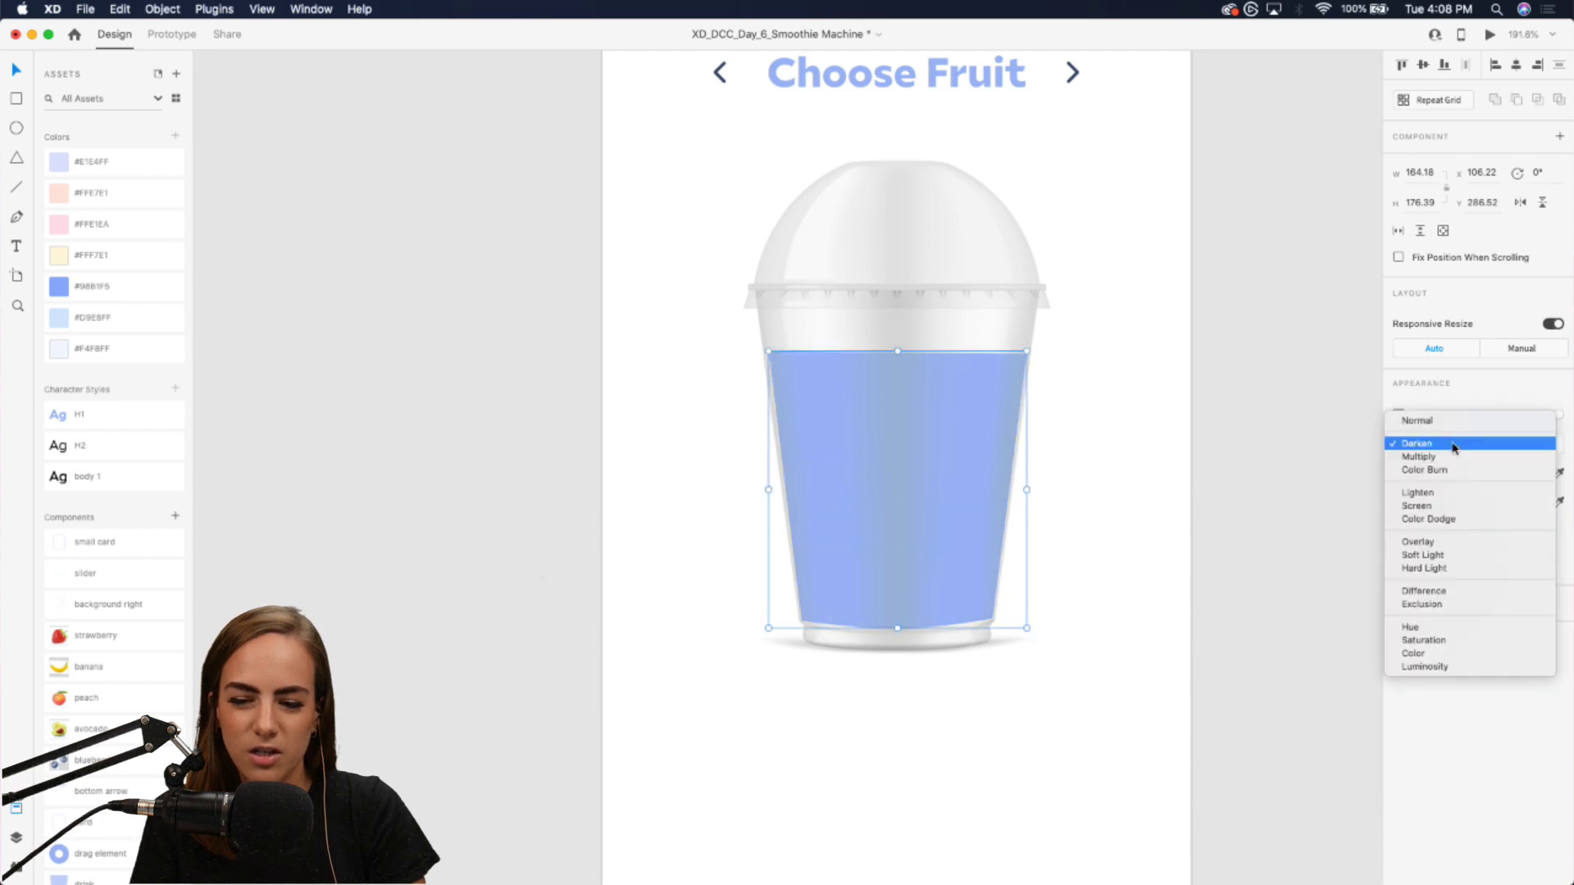
left_click(1459, 454)
left_click(1137, 478)
- Lower the opacity of the blue drink shape to about 68%
scroll(1137, 477, "down", 5)
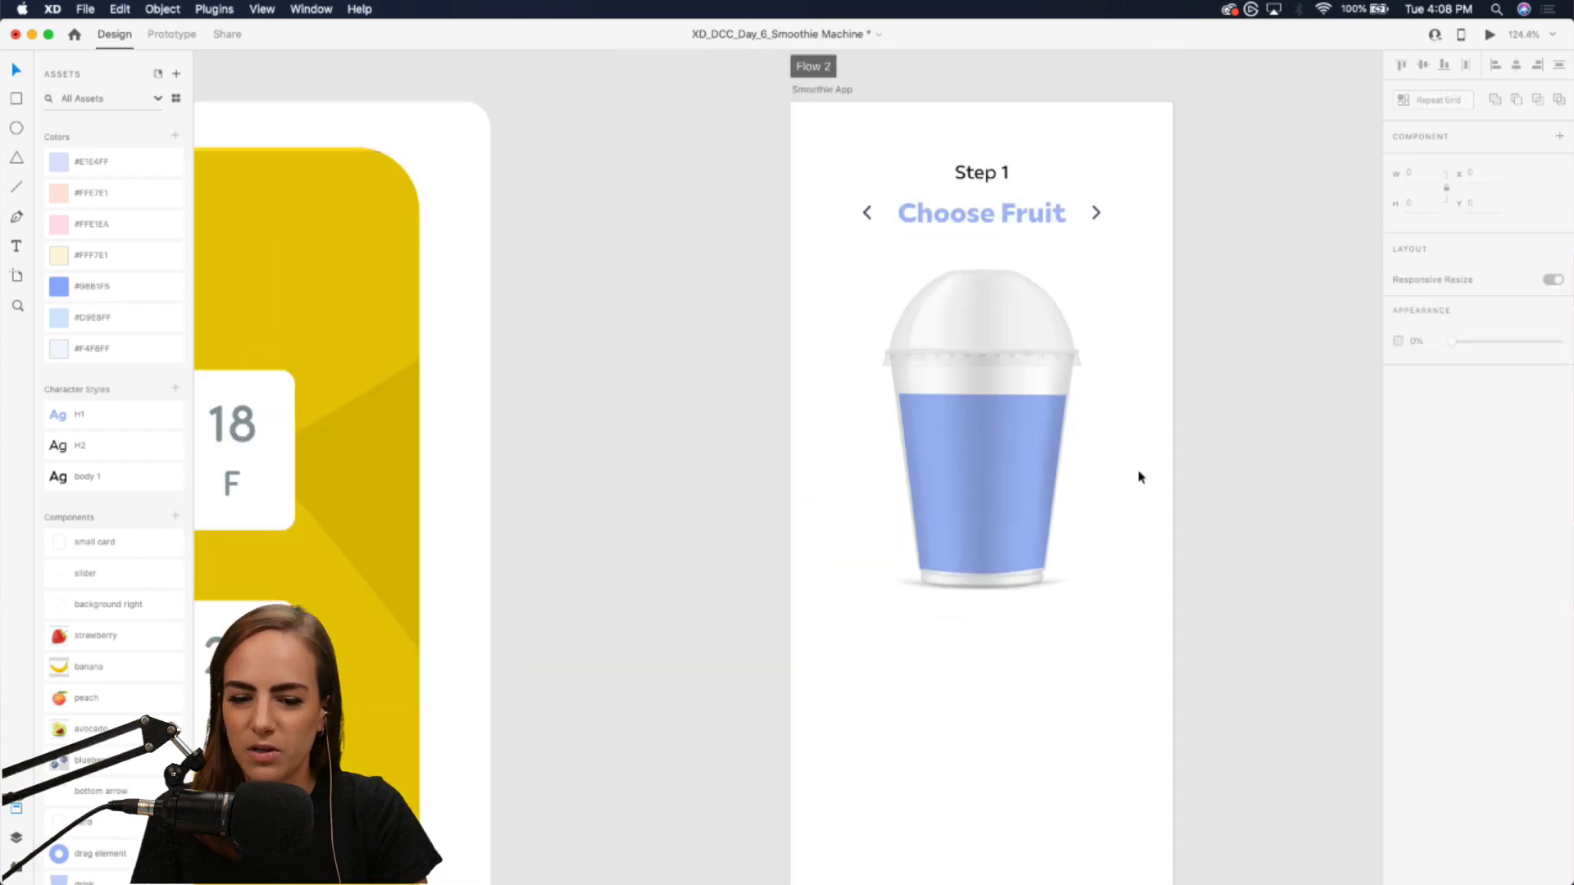
left_click(893, 467)
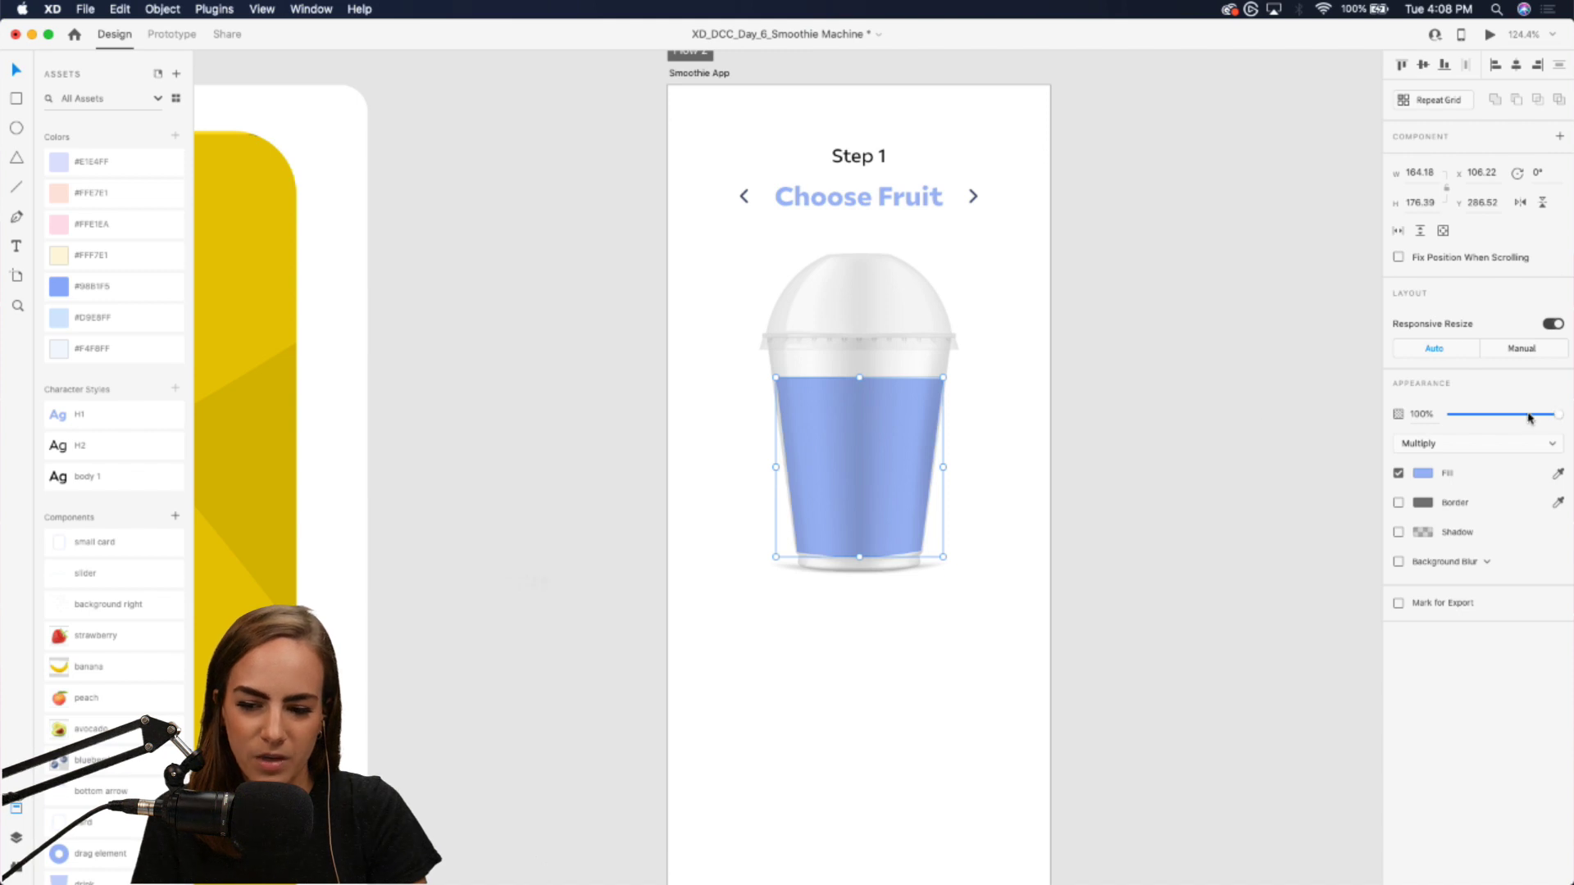
left_click_drag(1529, 415, 1511, 416)
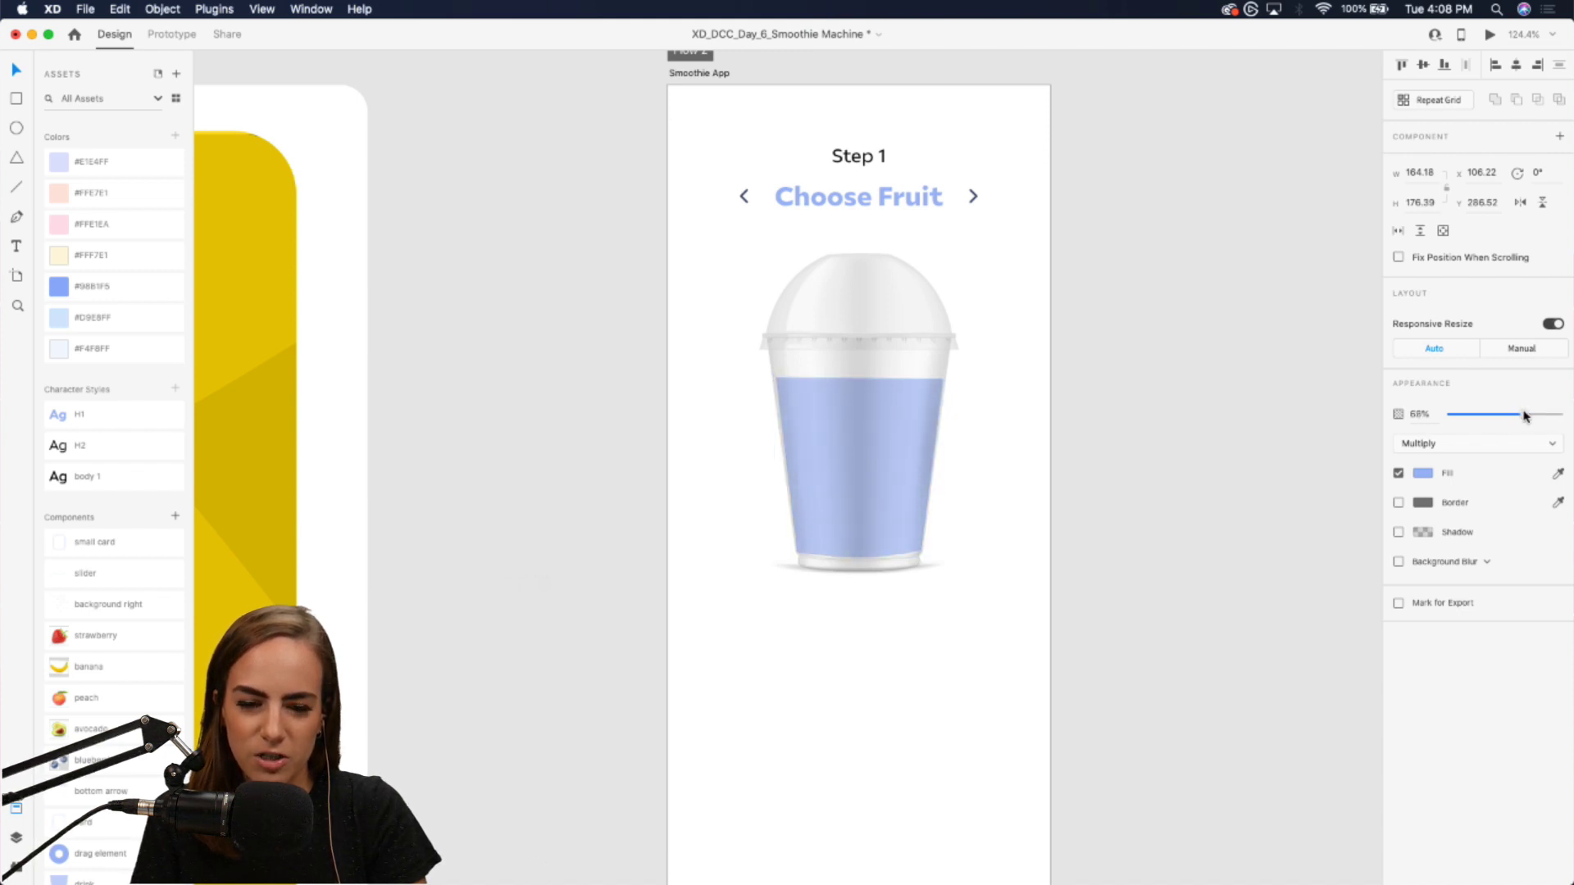
left_click(1185, 440)
scroll(952, 435, "up", 4)
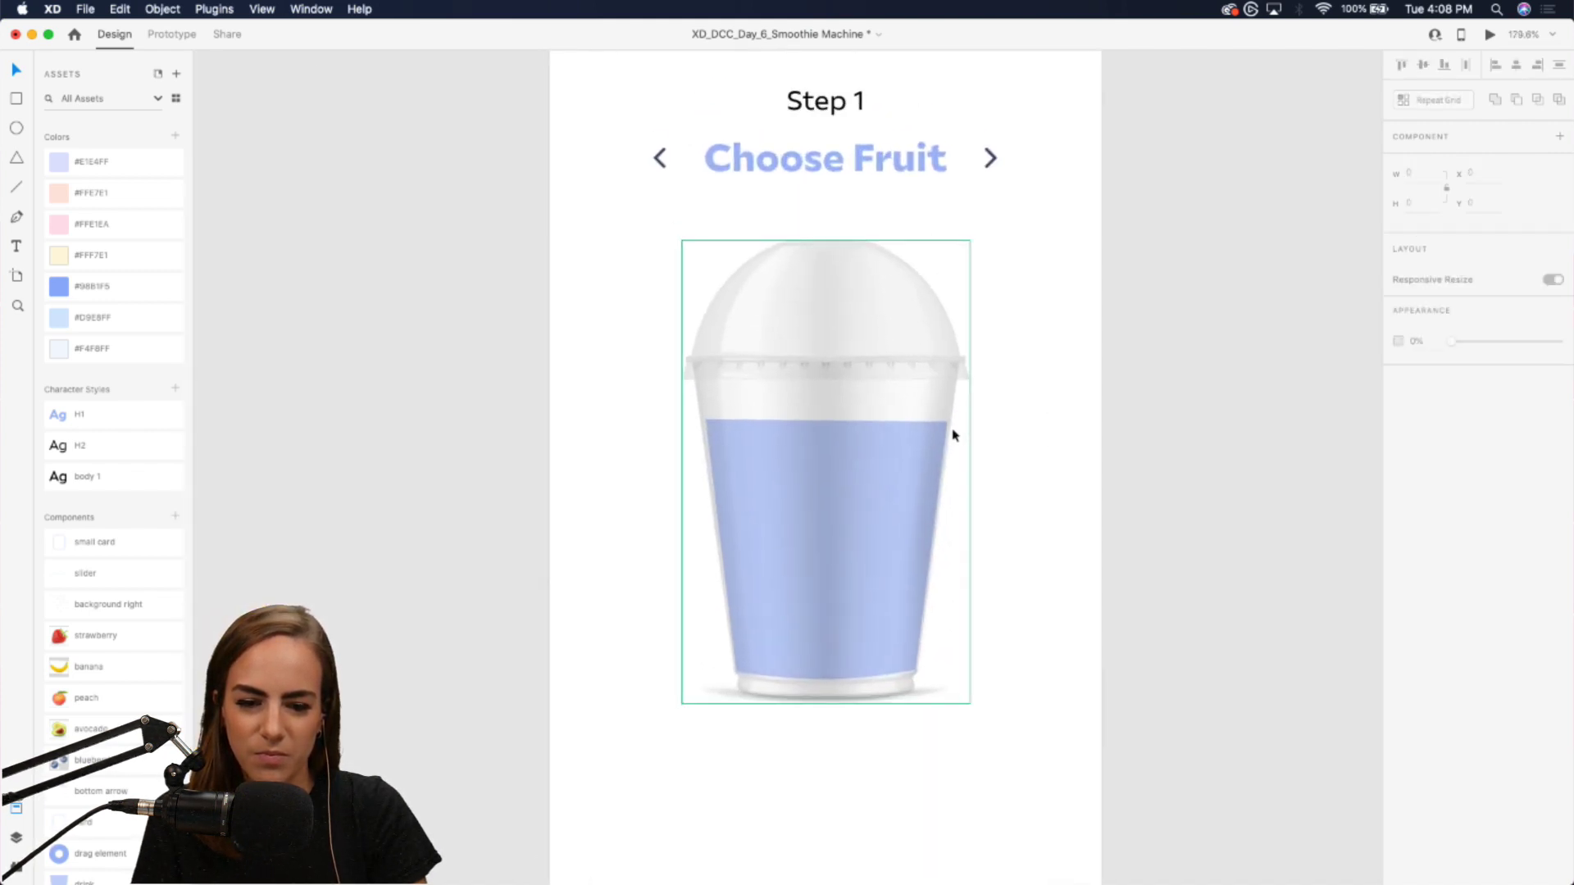
scroll(751, 344, "up", 2)
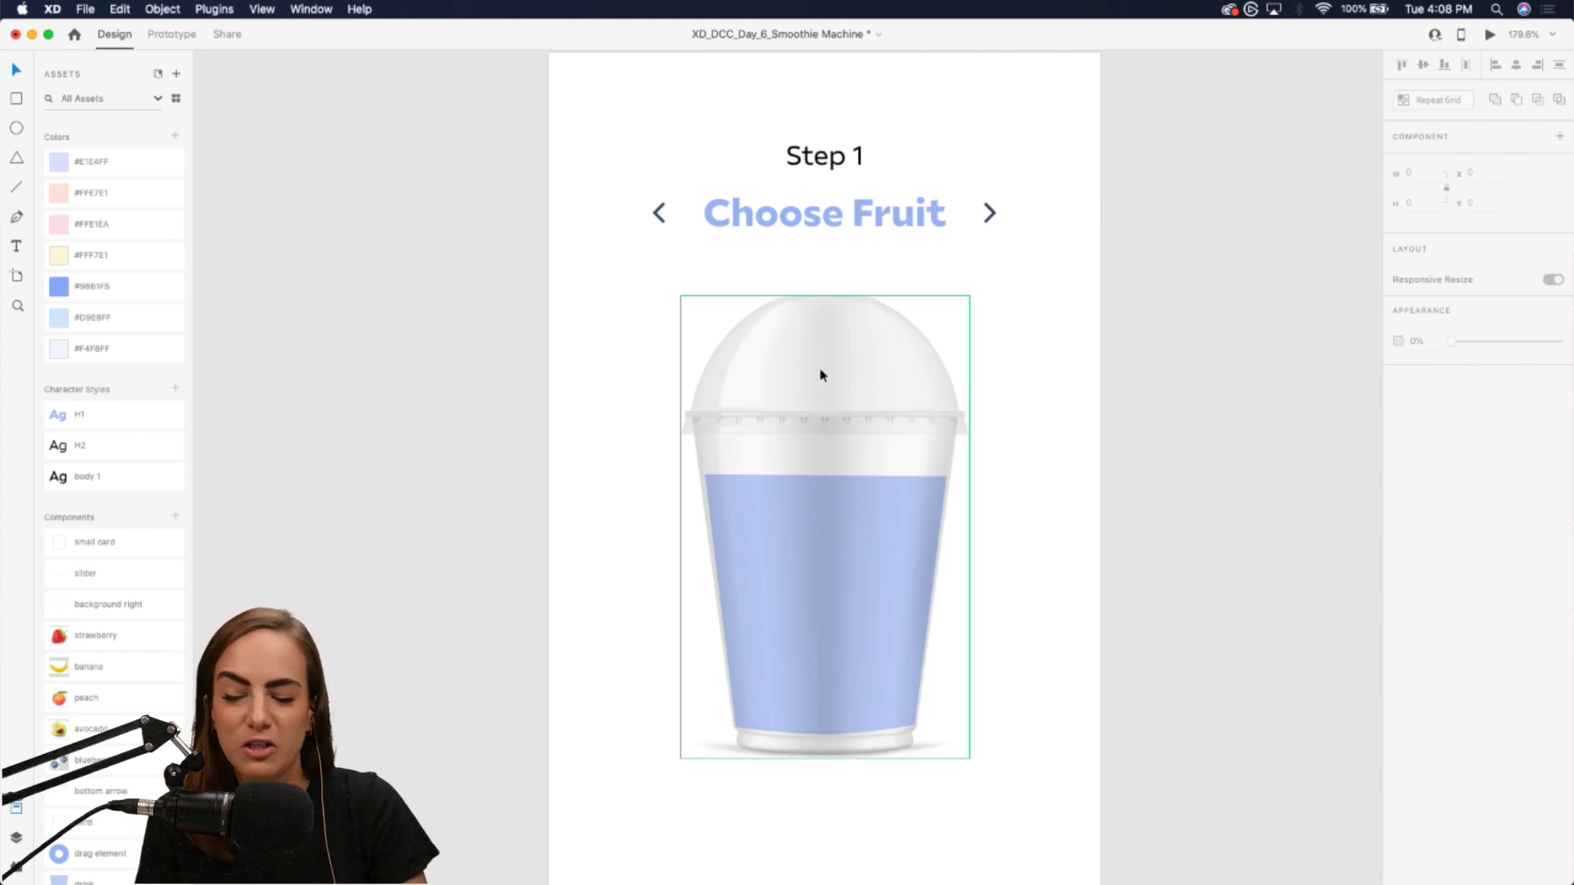
scroll(822, 375, "down", 2)
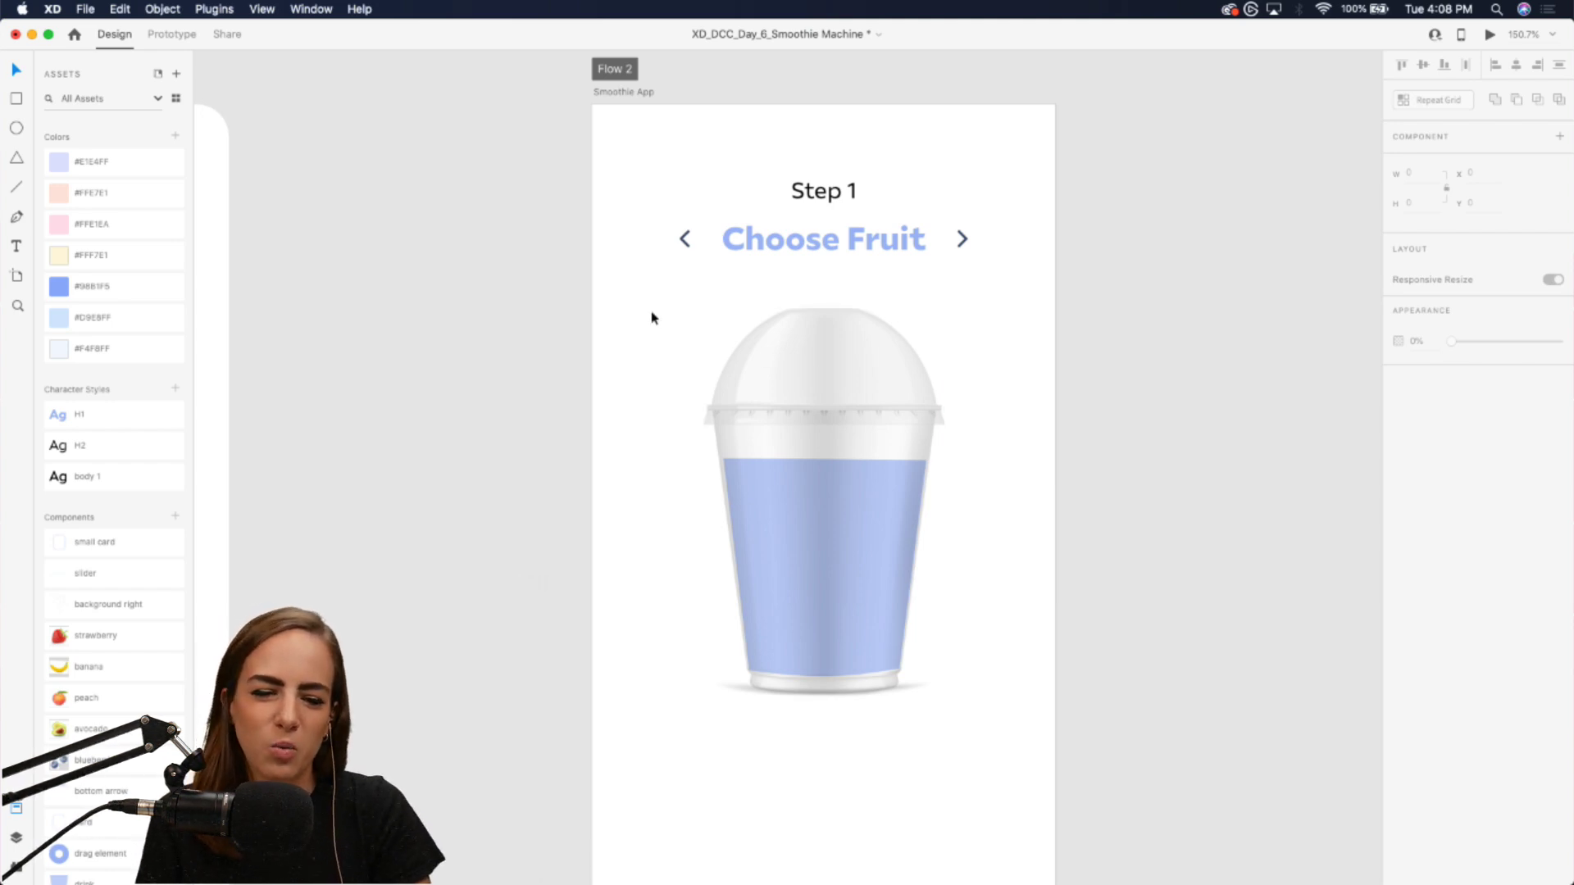
- Draw a circle about 939 px in diameter overlapping the lower part of the Smoothie App artboard below the cup
scroll(51, 621, "down", 3)
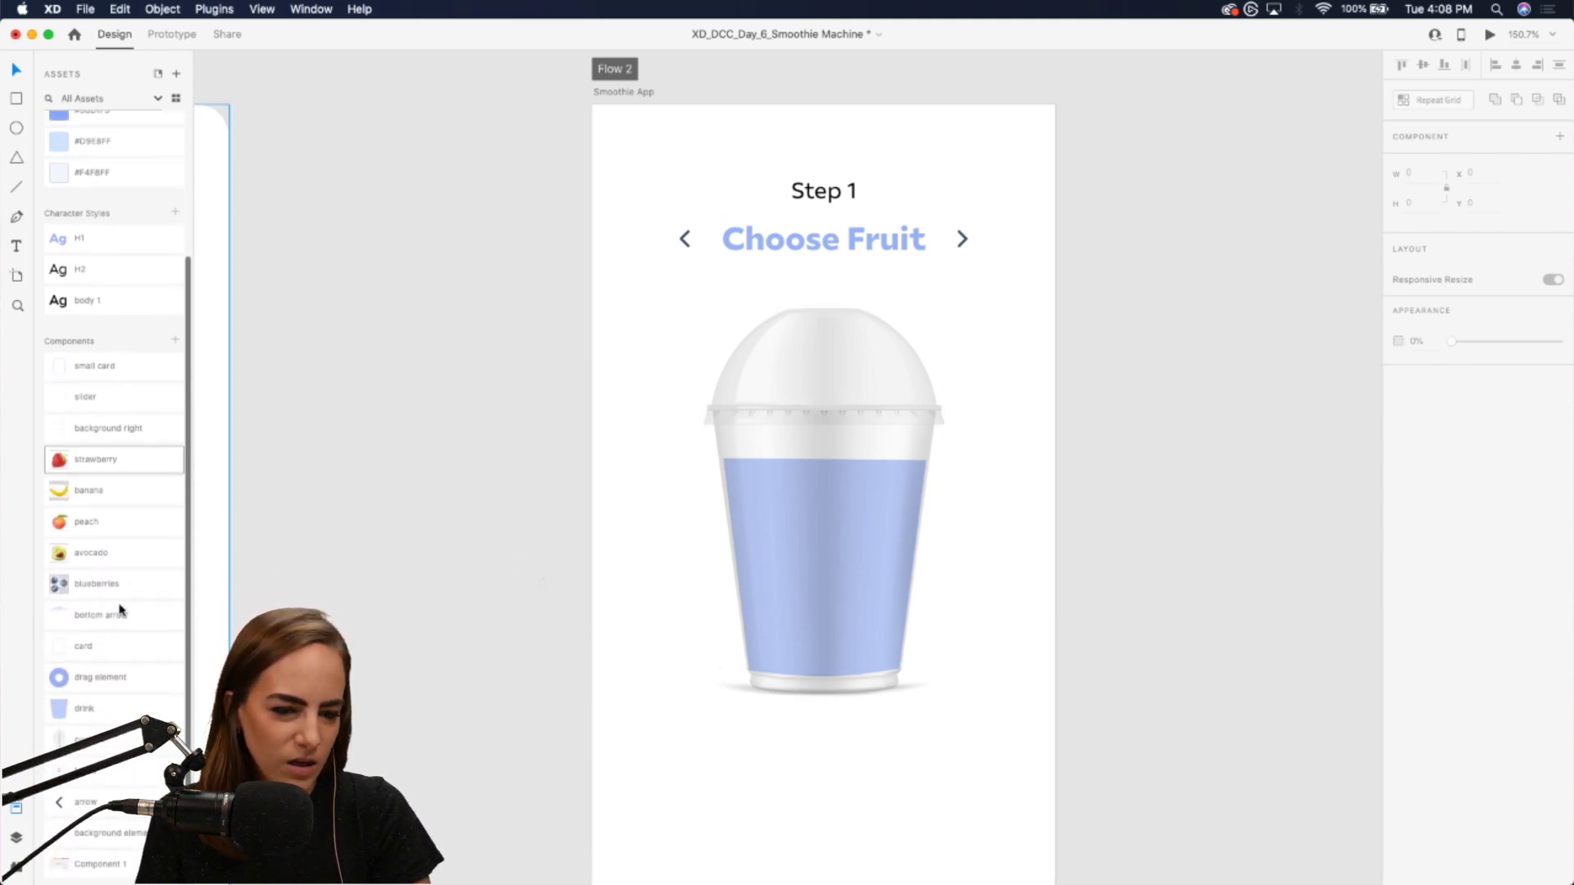
scroll(749, 572, "down", 5)
scroll(700, 668, "down", 5)
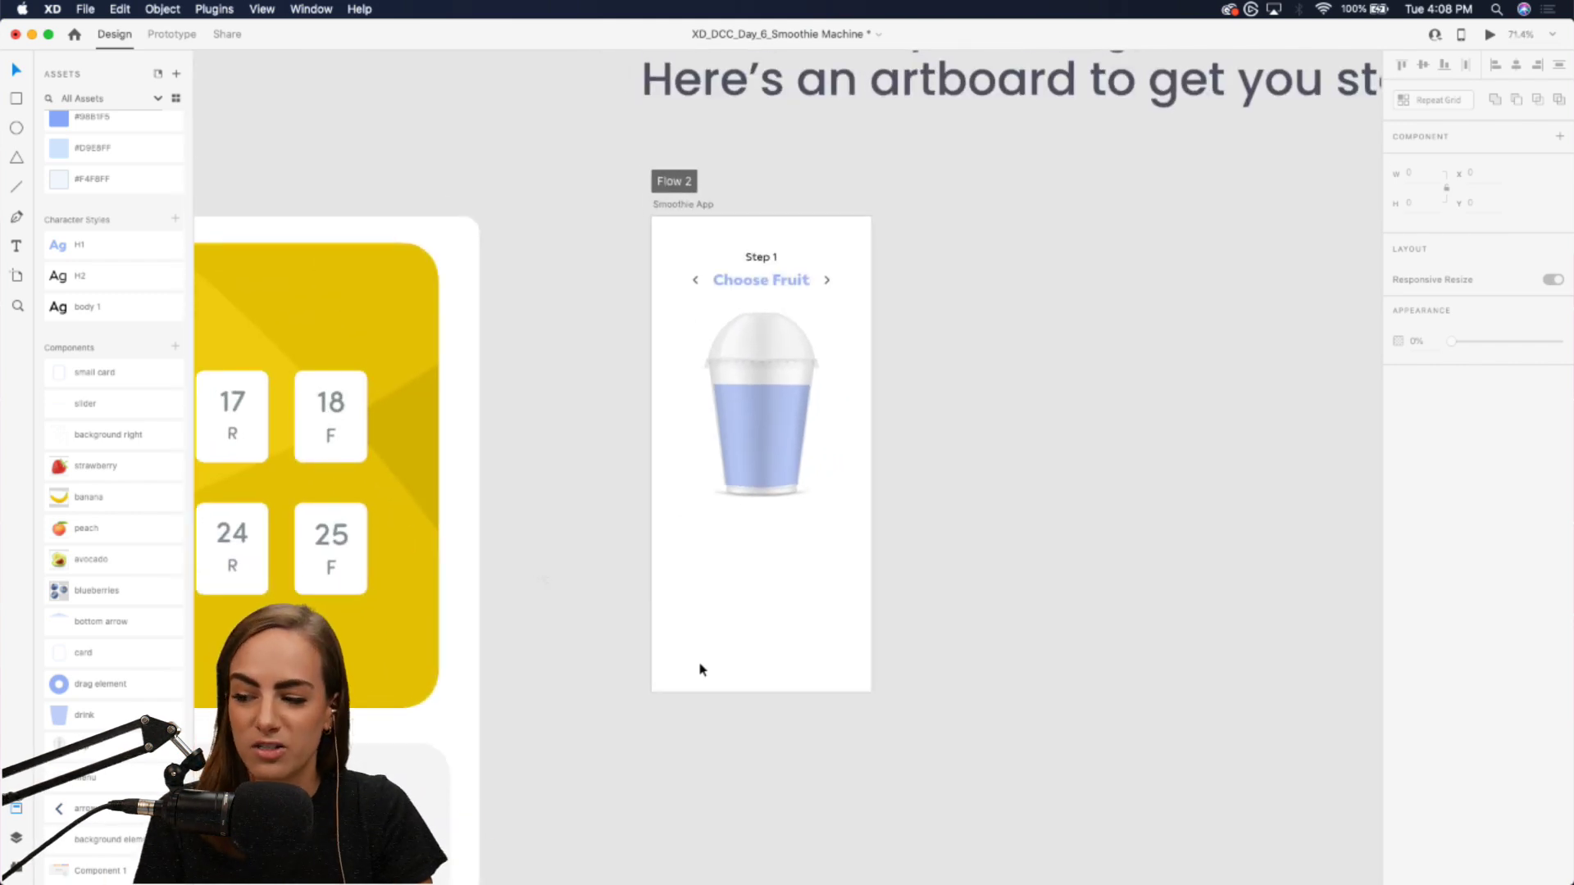
left_click(14, 124)
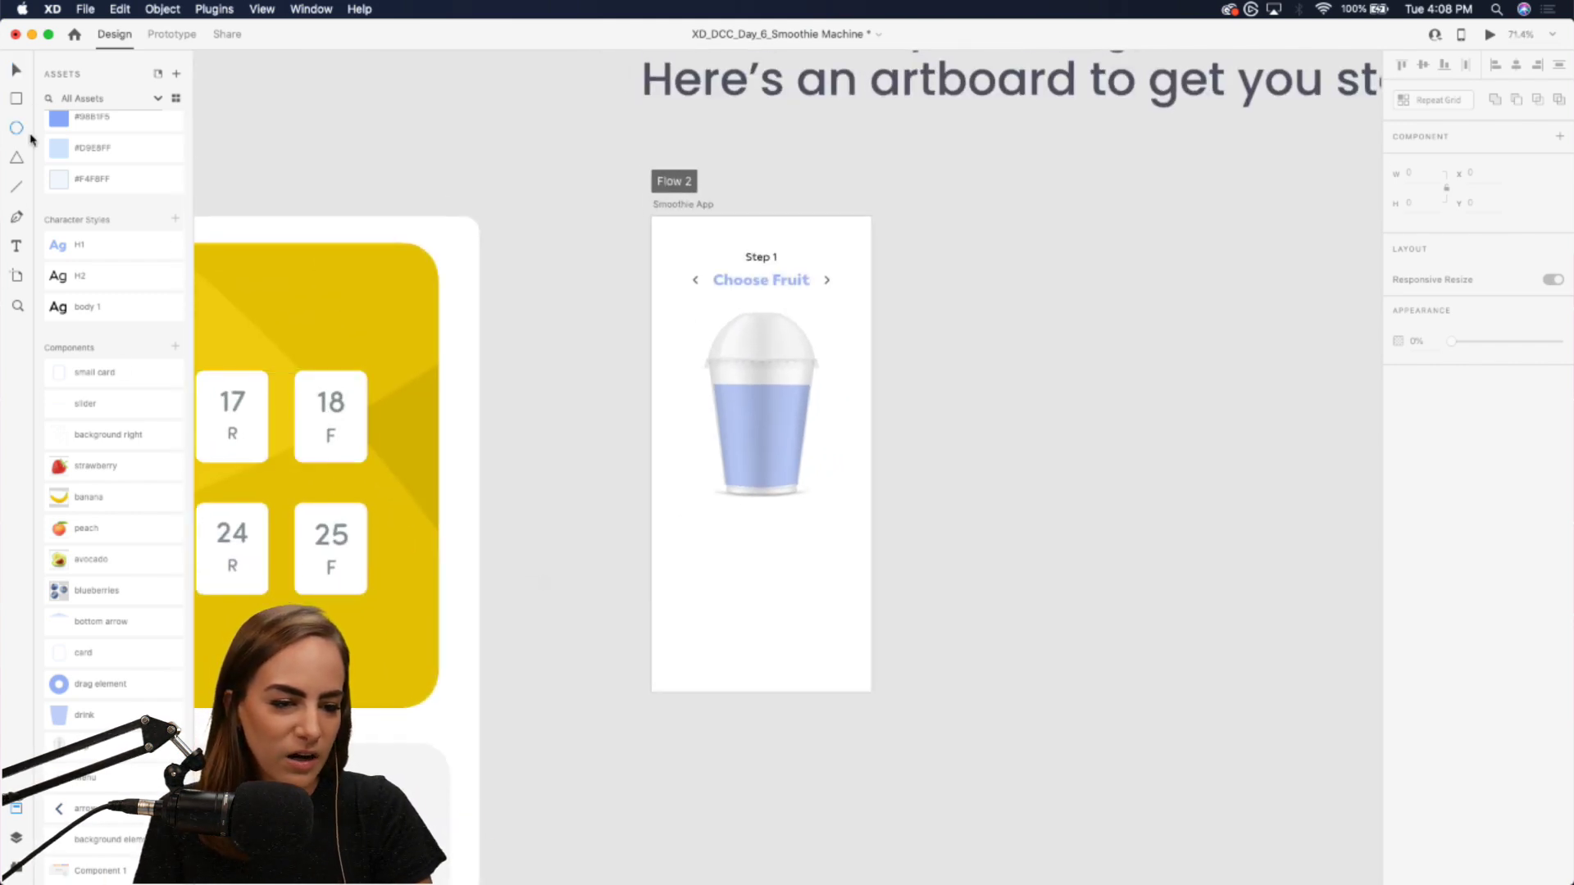
scroll(644, 653, "down", 3)
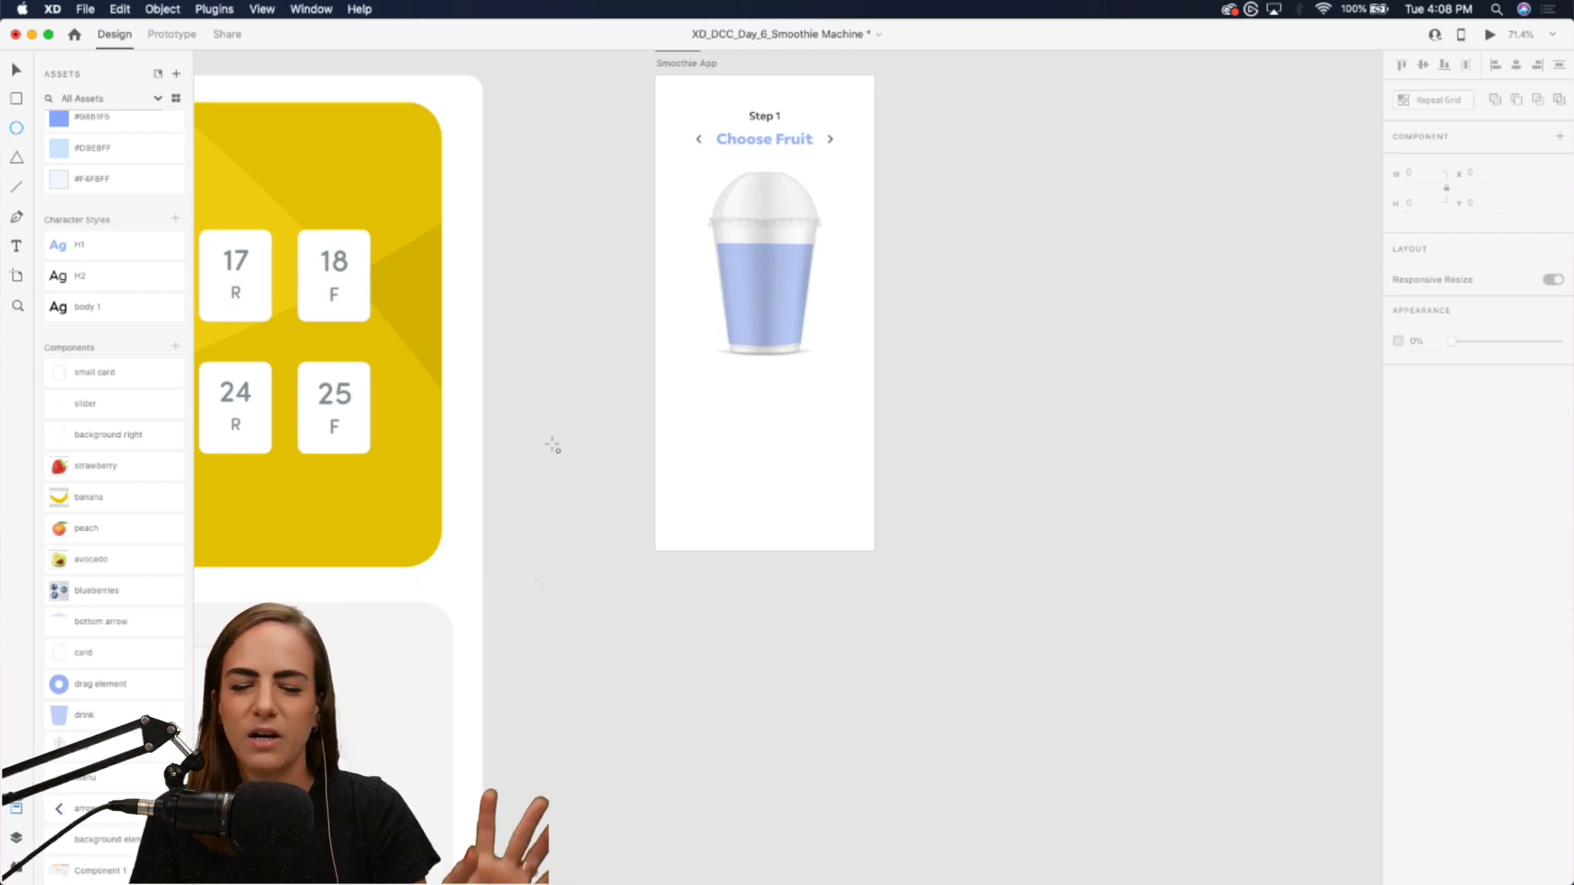
scroll(734, 267, "up", 3)
scroll(732, 266, "up", 1)
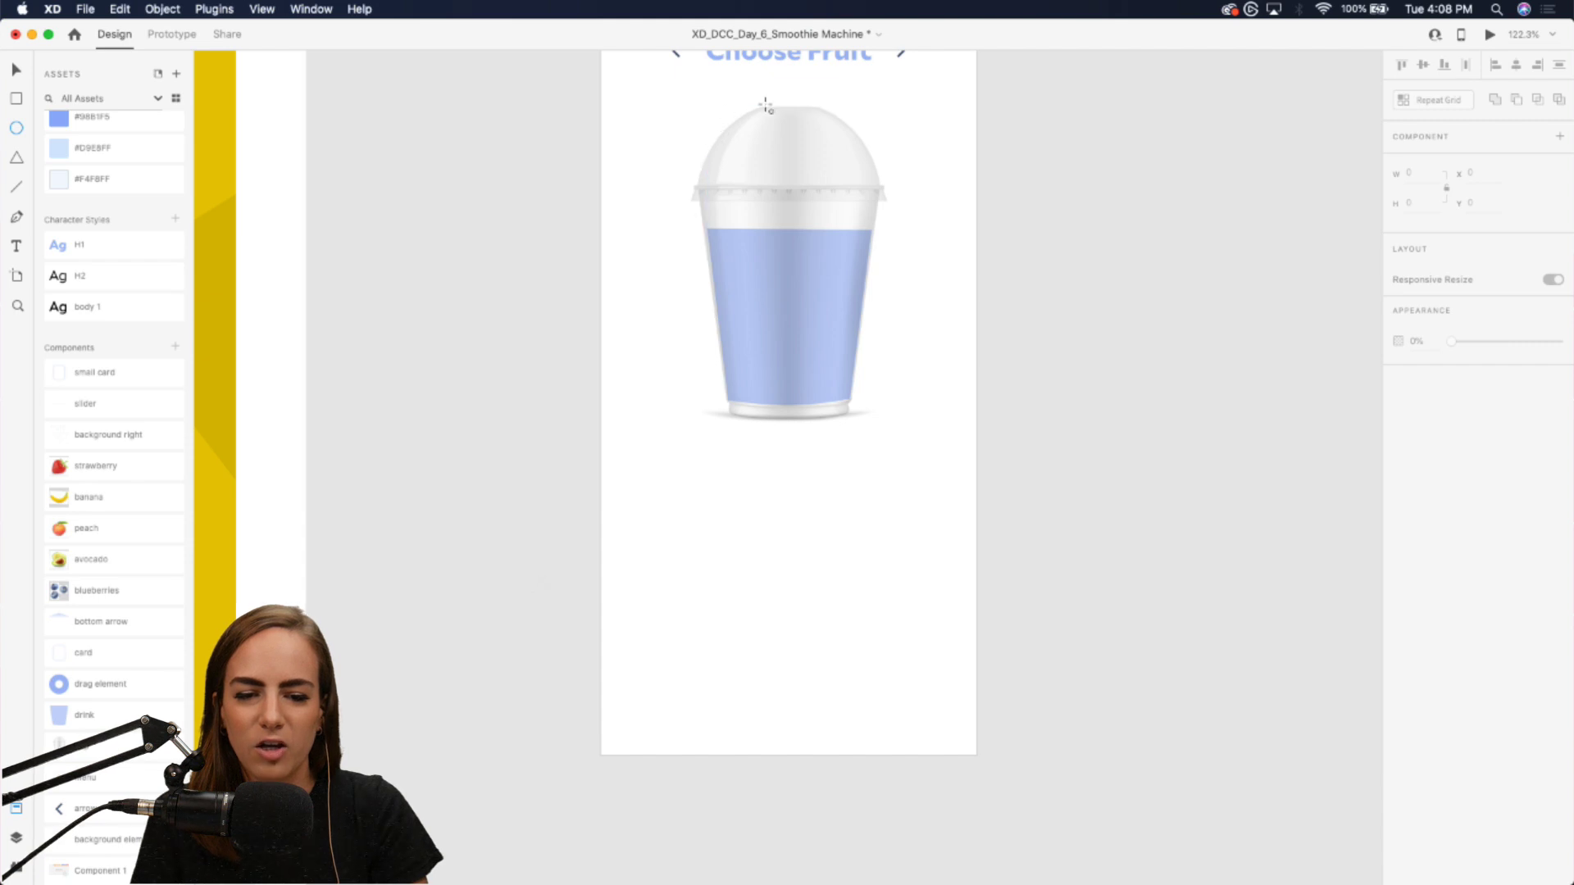
scroll(667, 215, "down", 5)
scroll(623, 270, "down", 2)
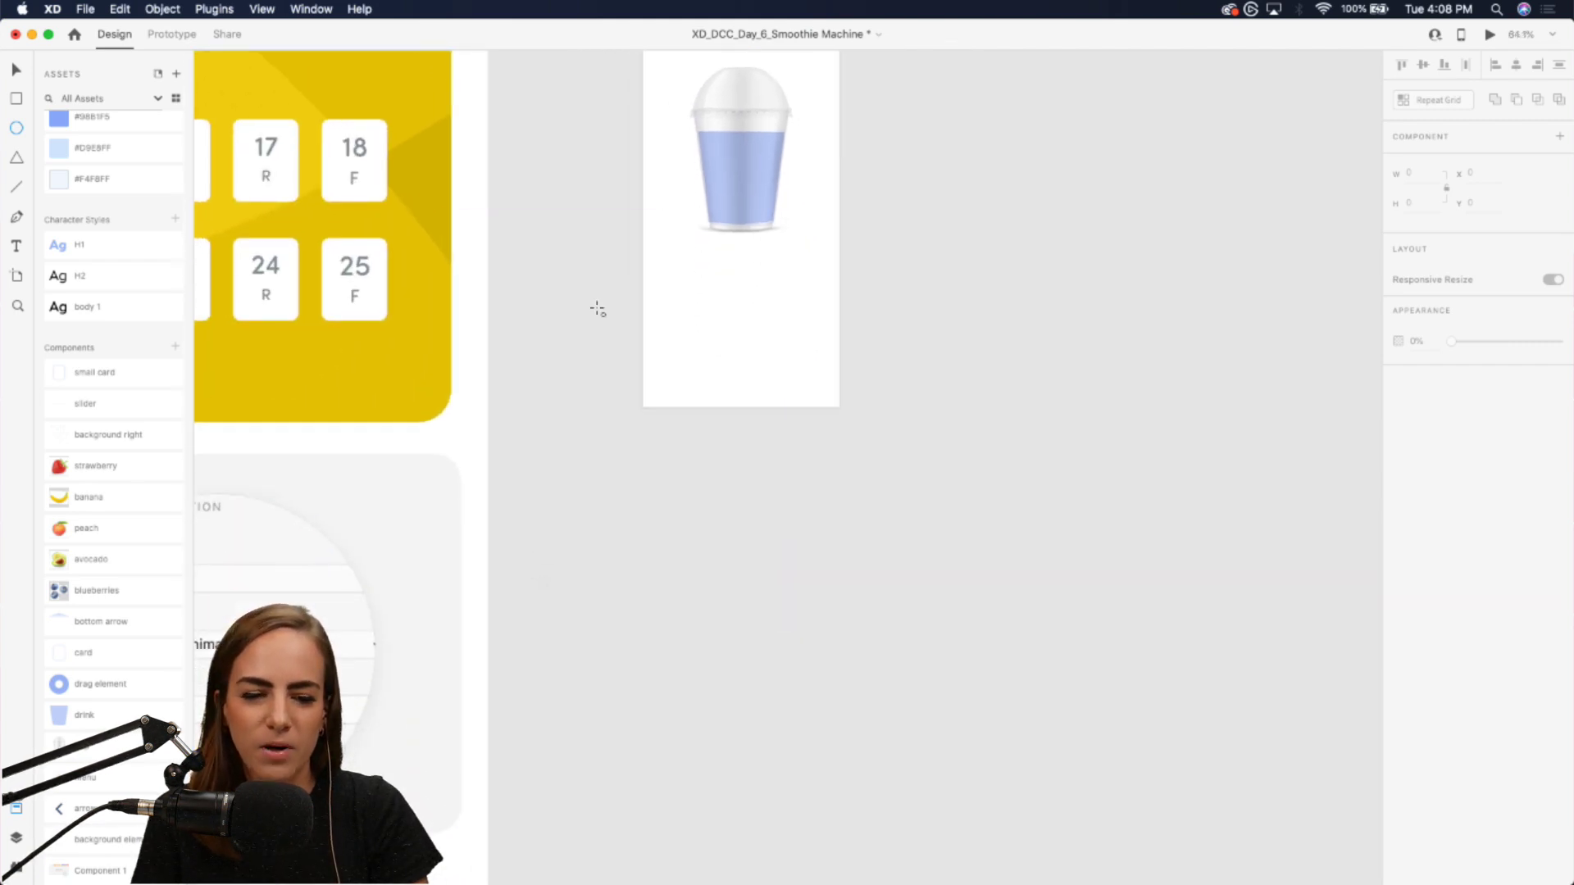
left_click_drag(576, 301, 1065, 792)
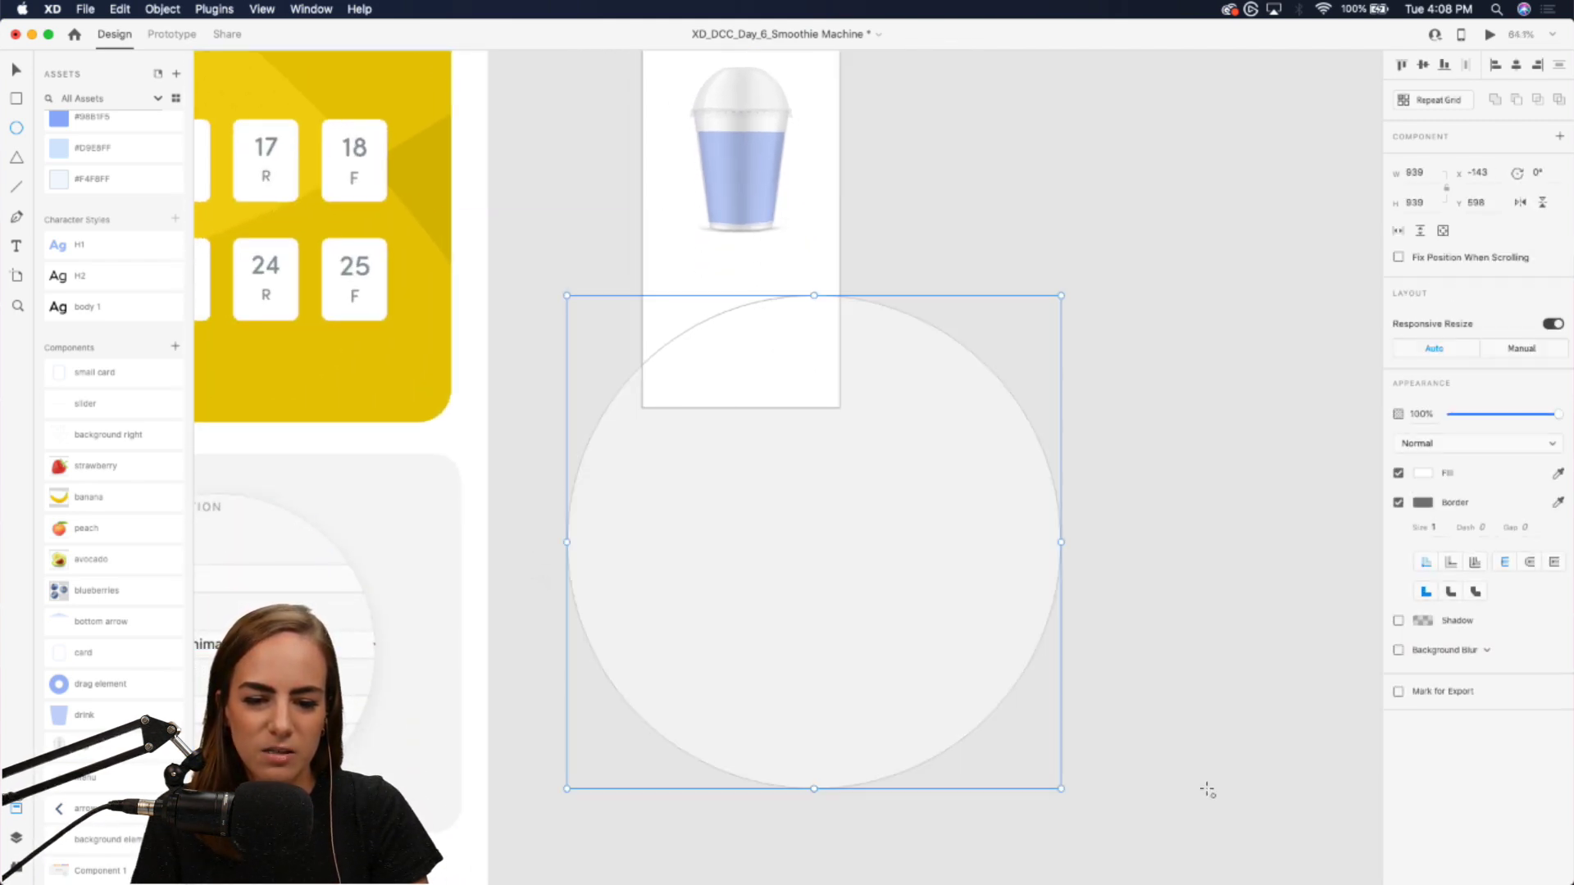
- Enlarge the circle to about 1061 px and centre it horizontally on the artboard, its top edge just below the cup
left_click_drag(765, 350, 689, 345)
mouse_move(732, 290)
left_mouse_down()
mouse_move(730, 224)
mouse_move(736, 258)
left_mouse_up()
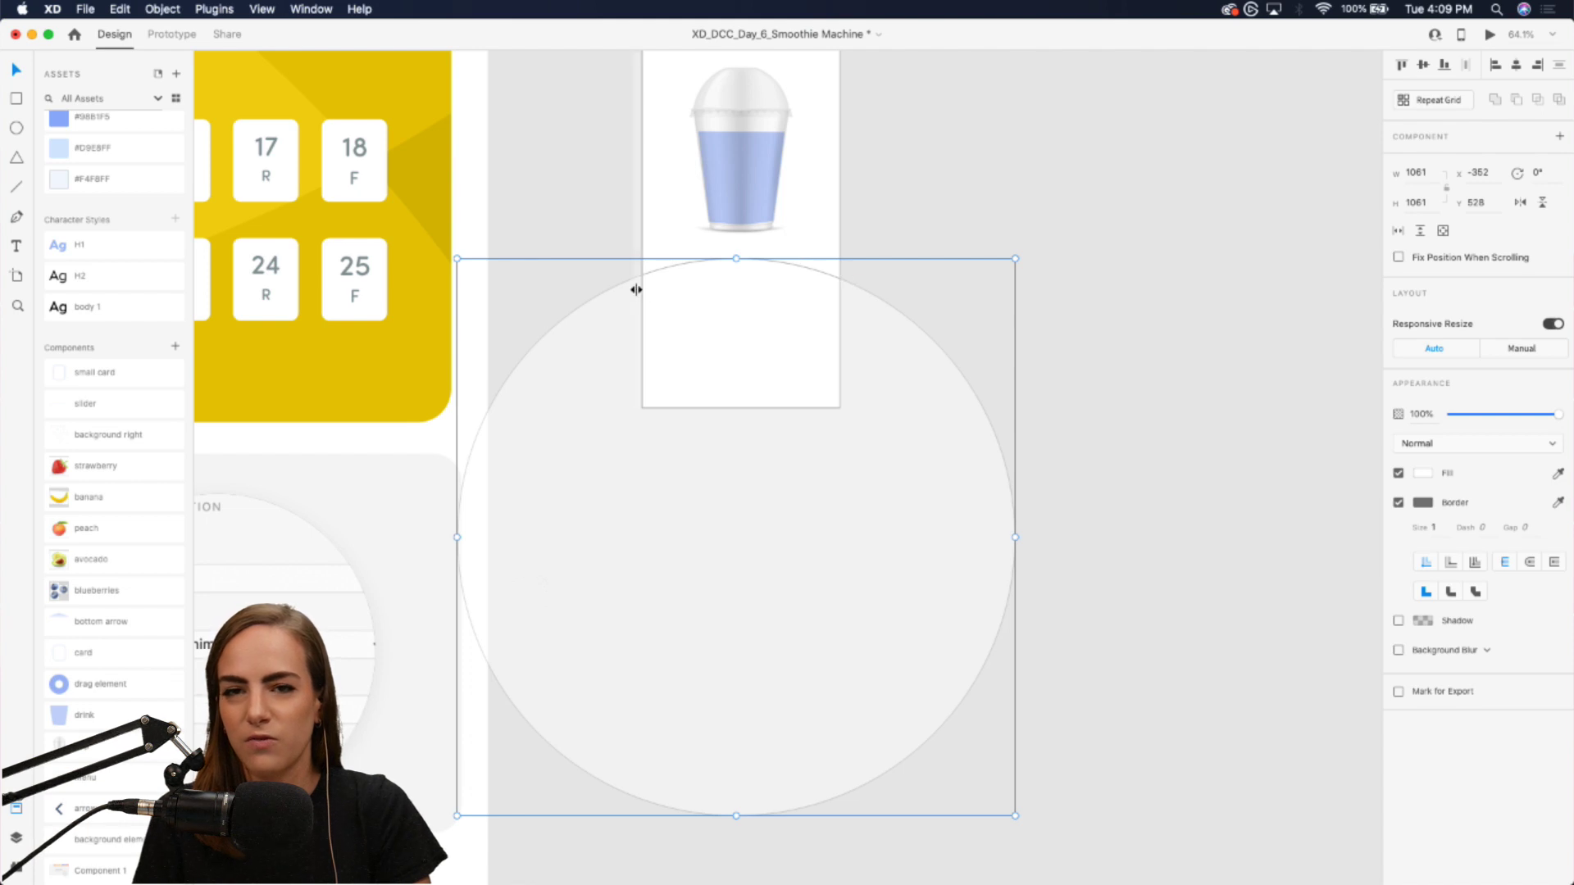
left_click_drag(726, 292, 731, 287)
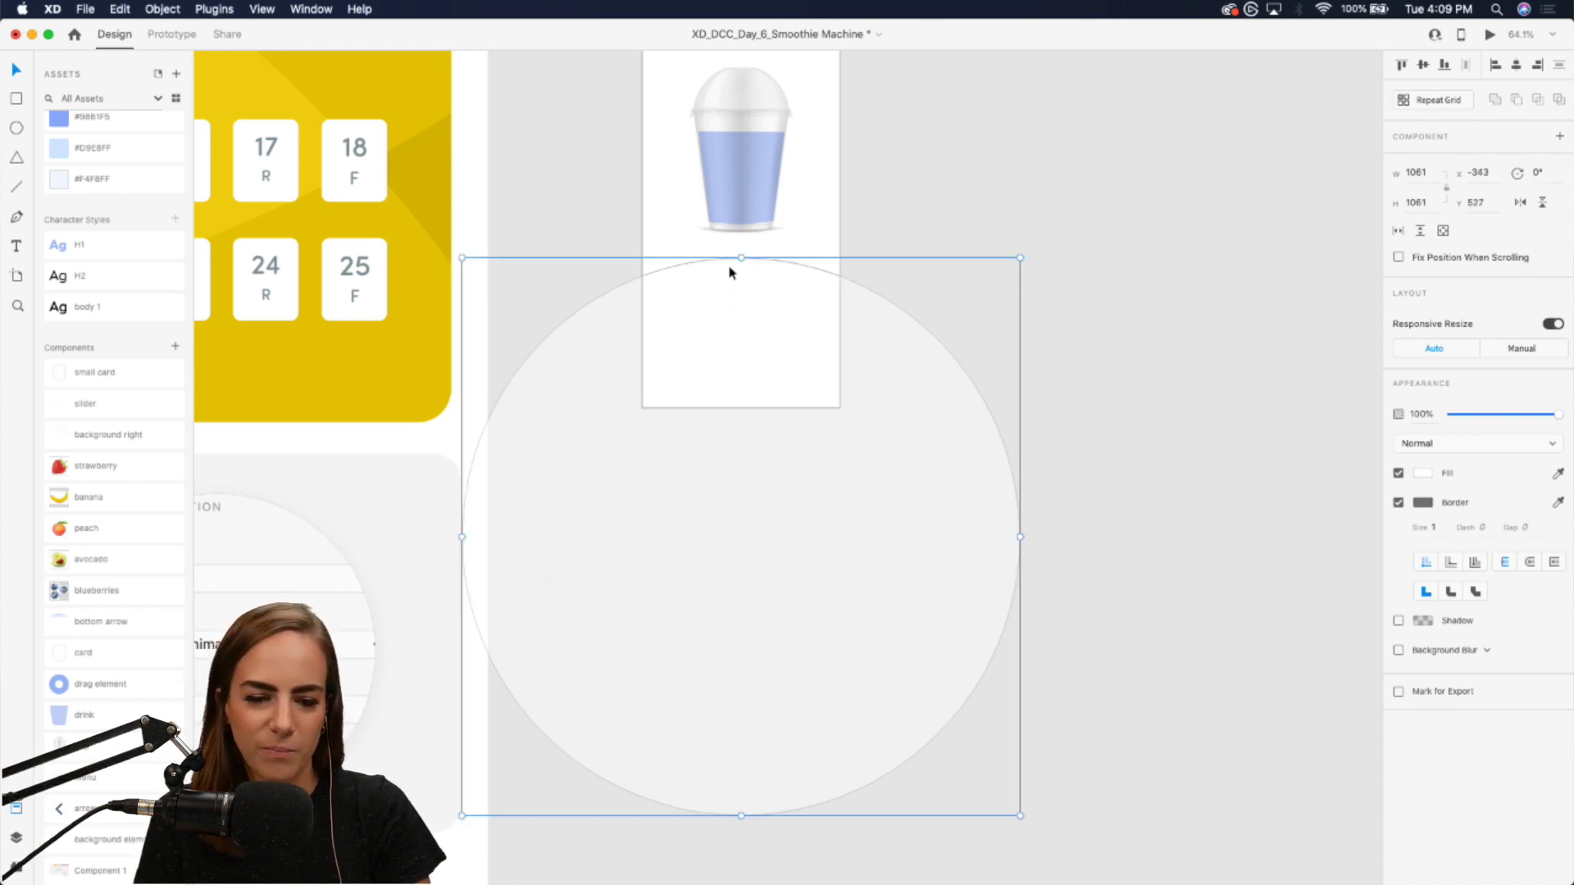
- Remove the large circle's border and fill it with the saved light blue colour #D9E8FF
scroll(730, 270, "up", 5)
left_click(1398, 502)
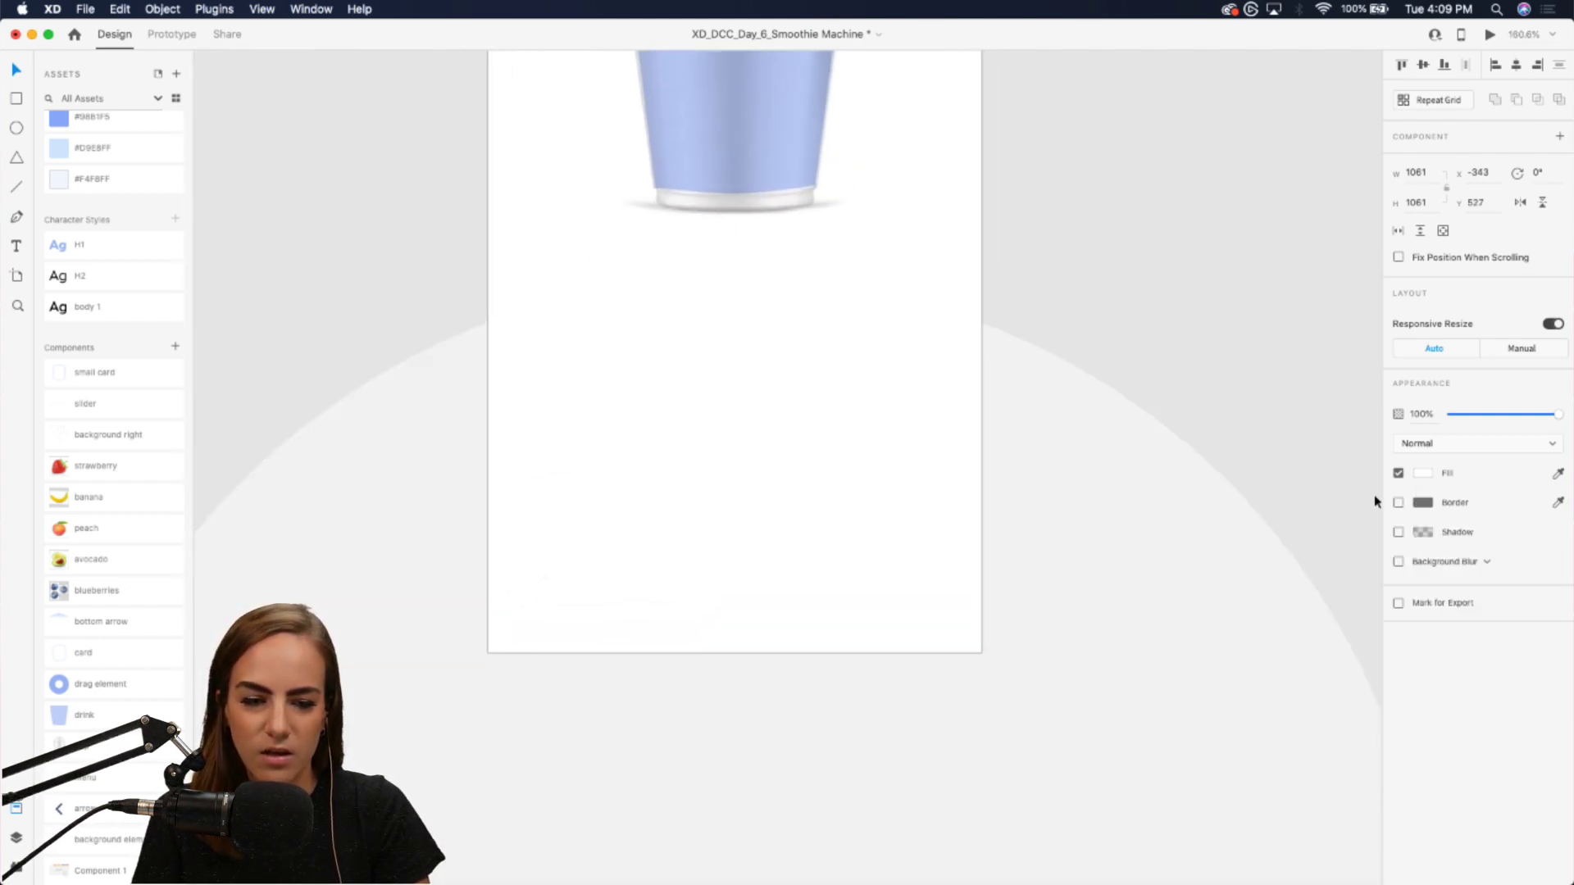
scroll(103, 205, "up", 5)
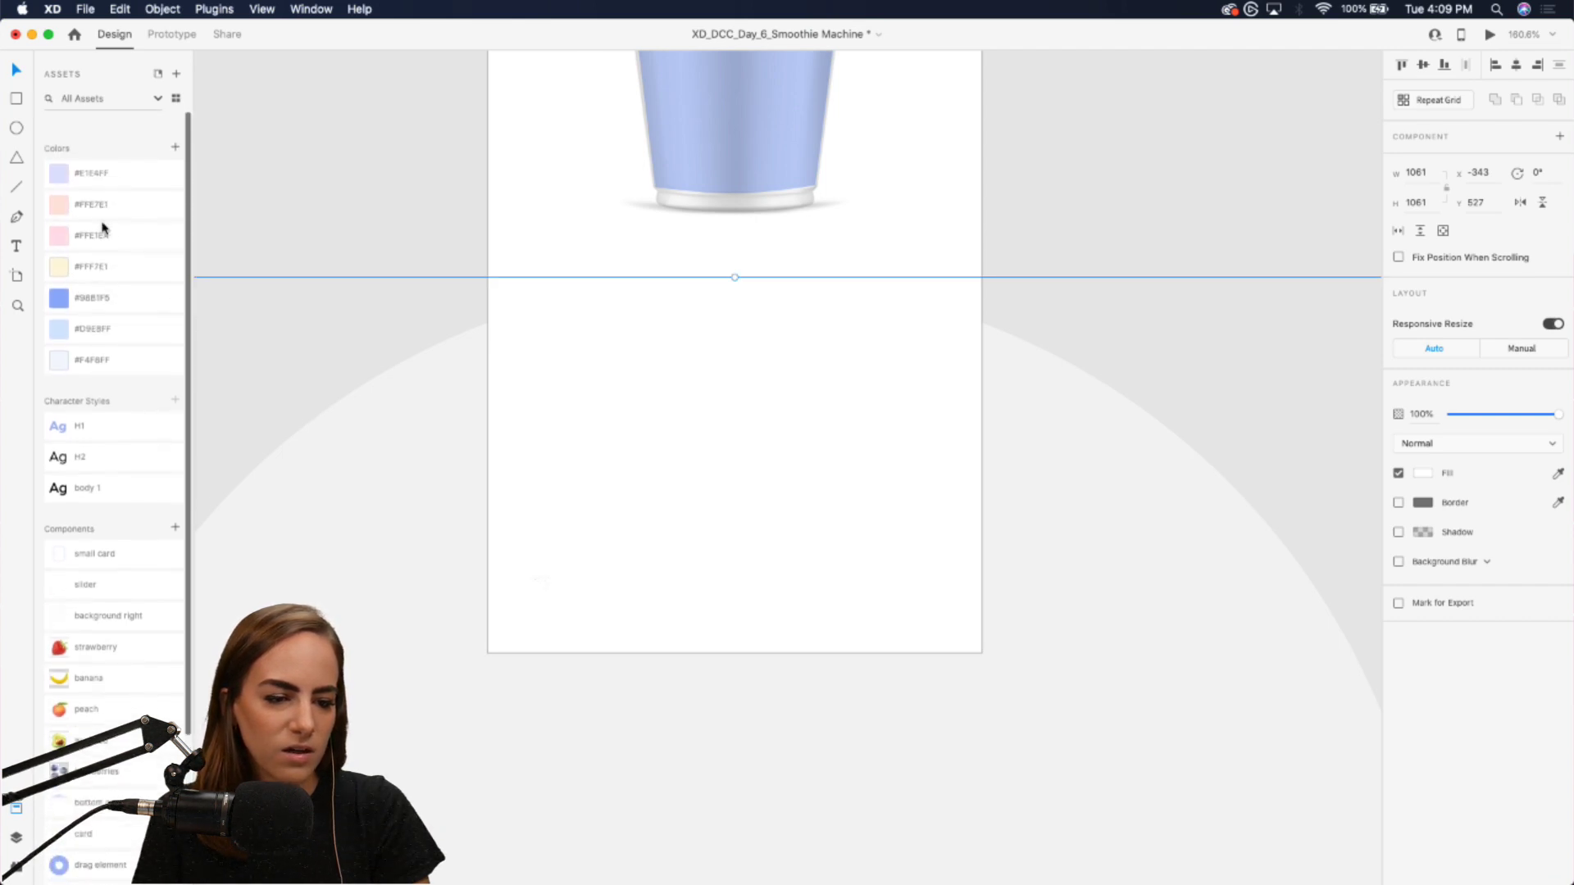
left_click(100, 317)
left_click(352, 175)
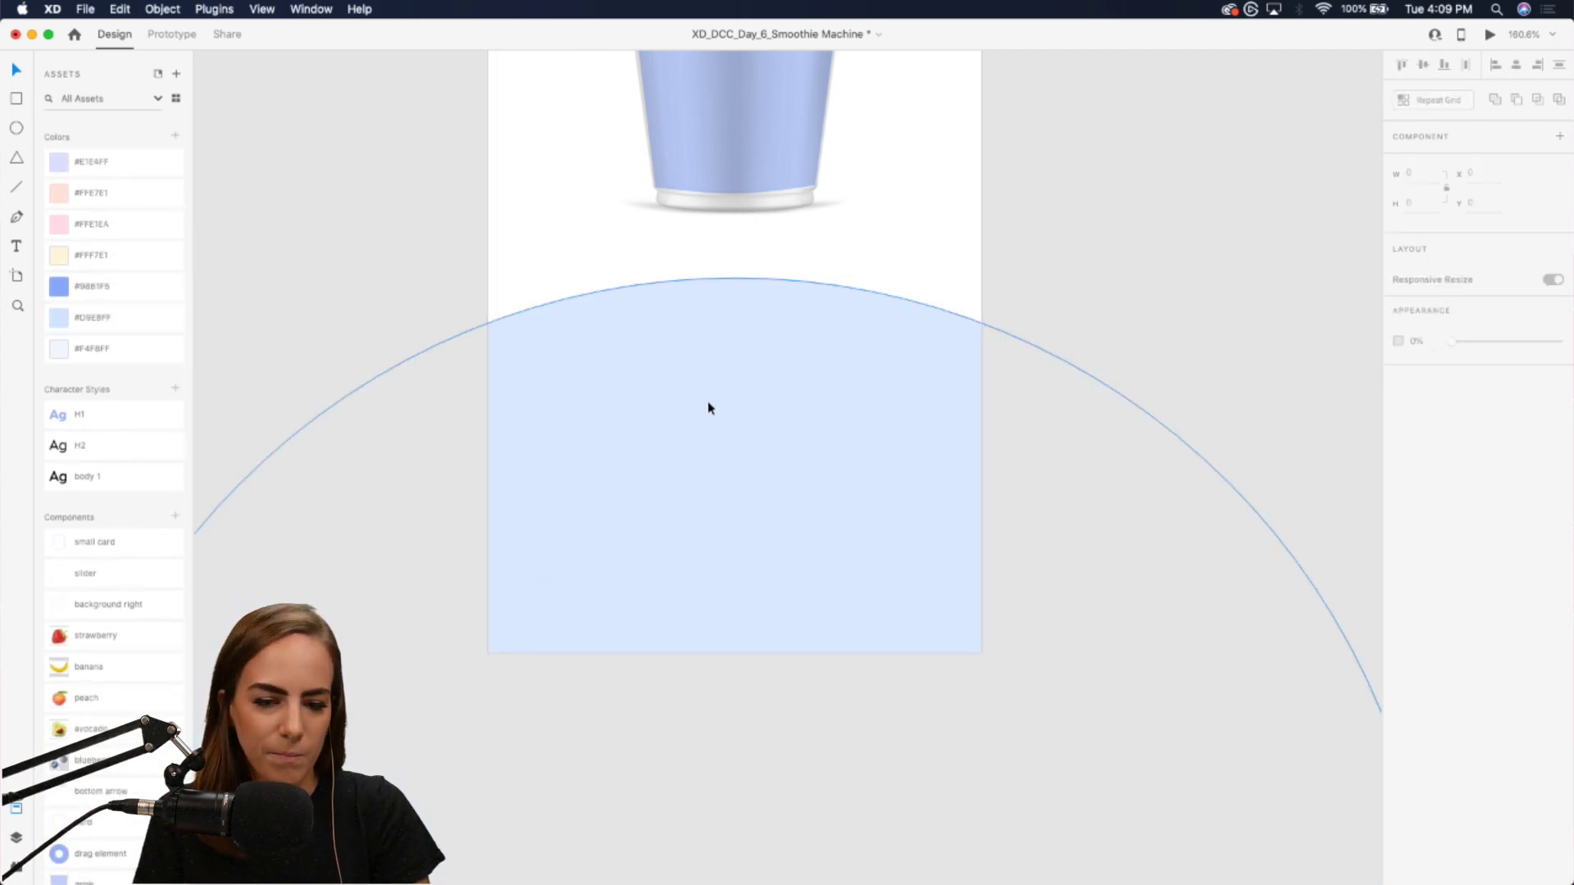
- Add a shadow to the light blue circle with a Y offset of -3 and a blur of 18
left_click(709, 408)
scroll(719, 410, "down", 2)
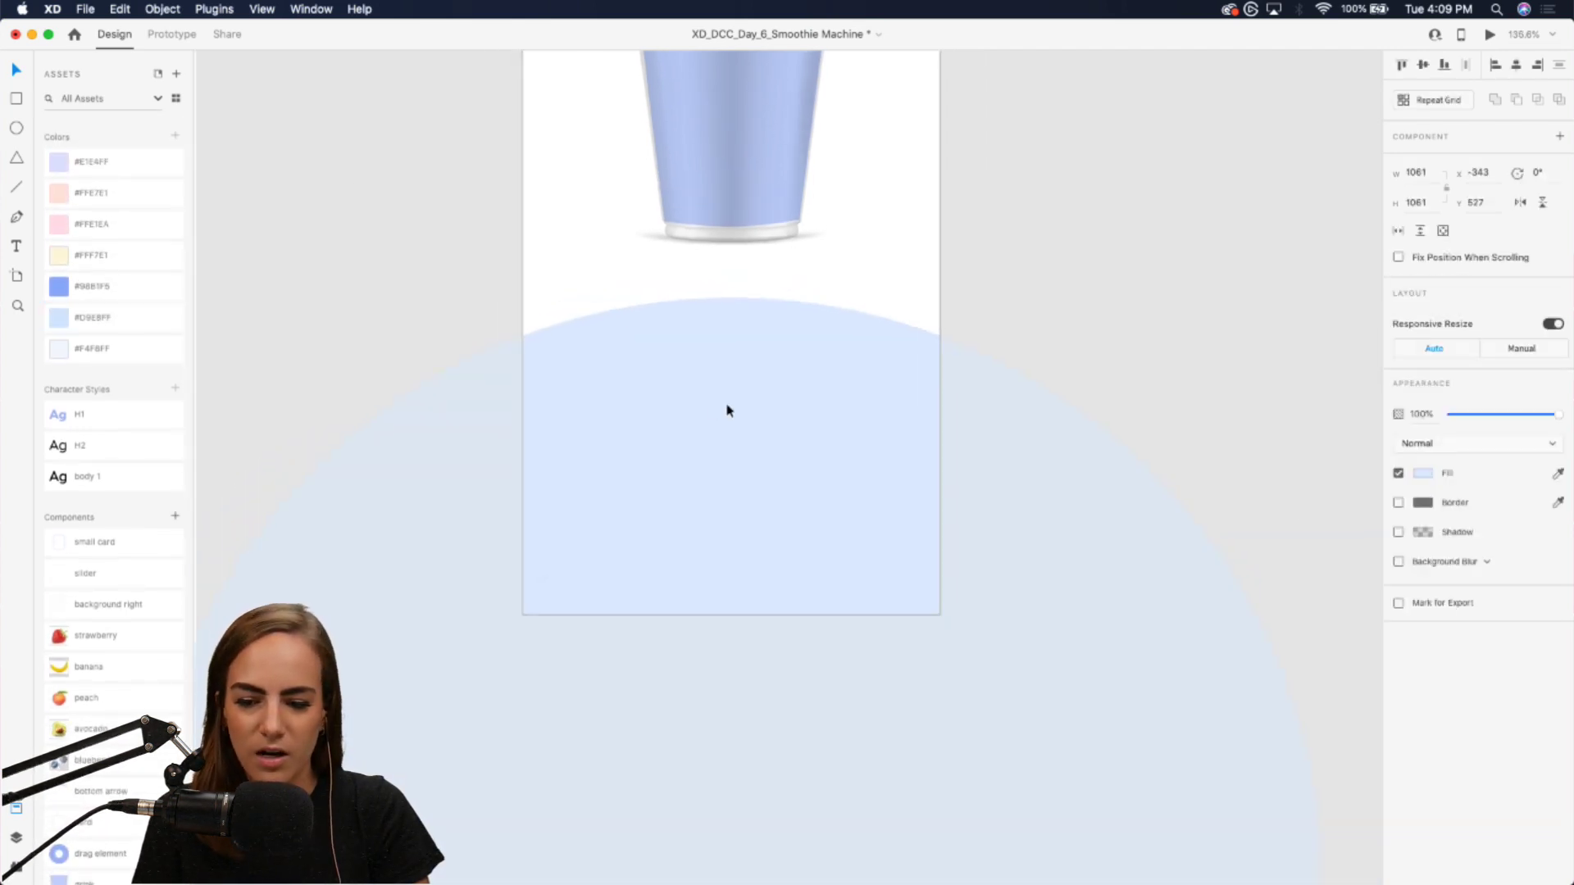
left_click(1398, 532)
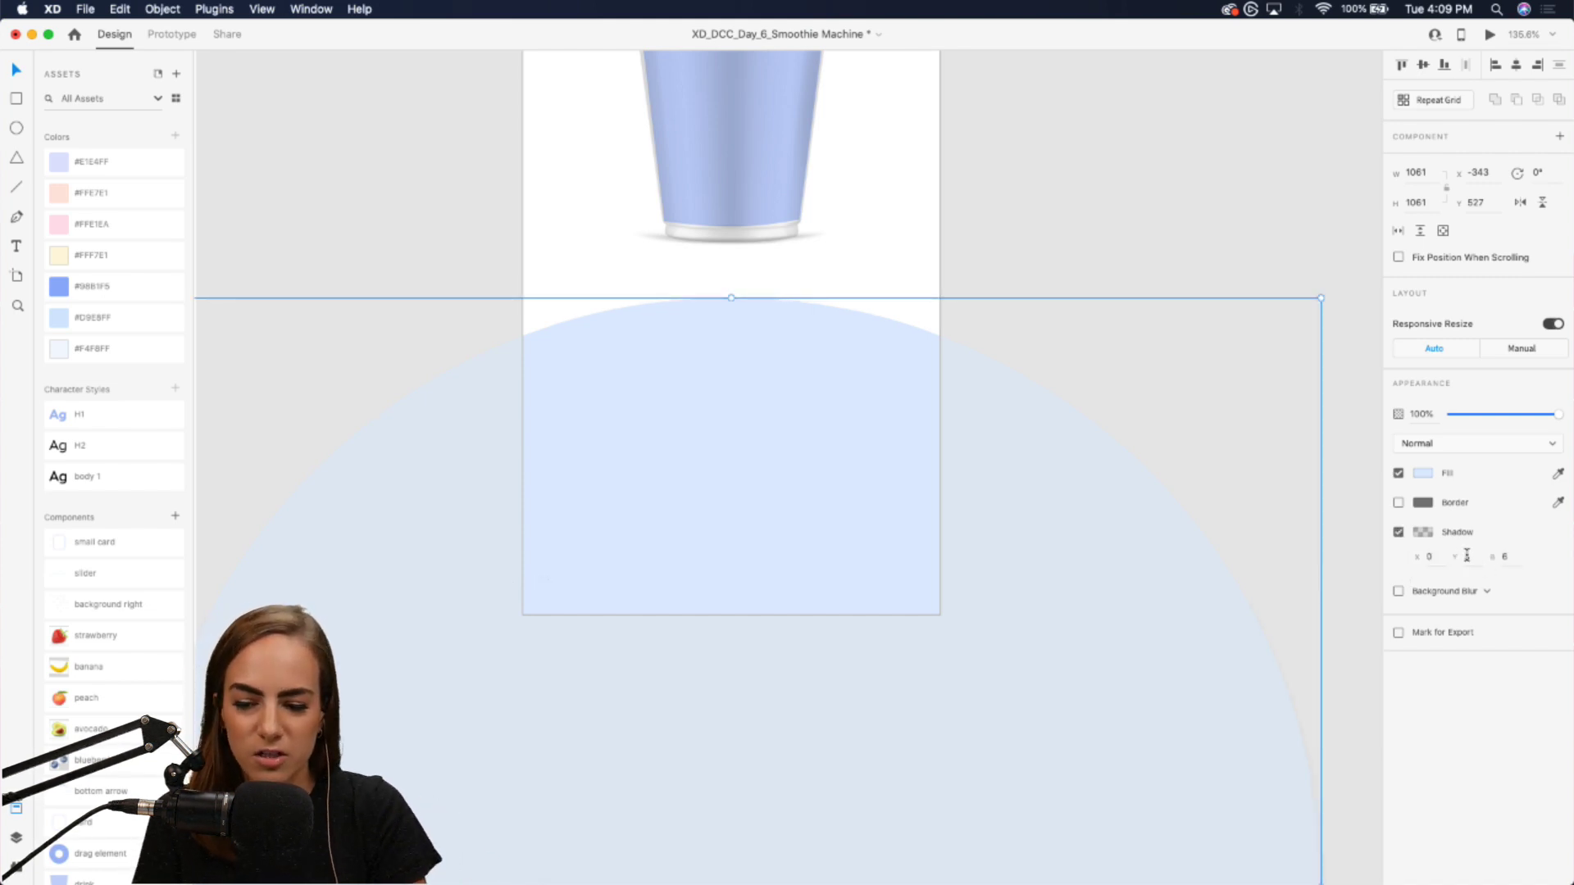
type("0")
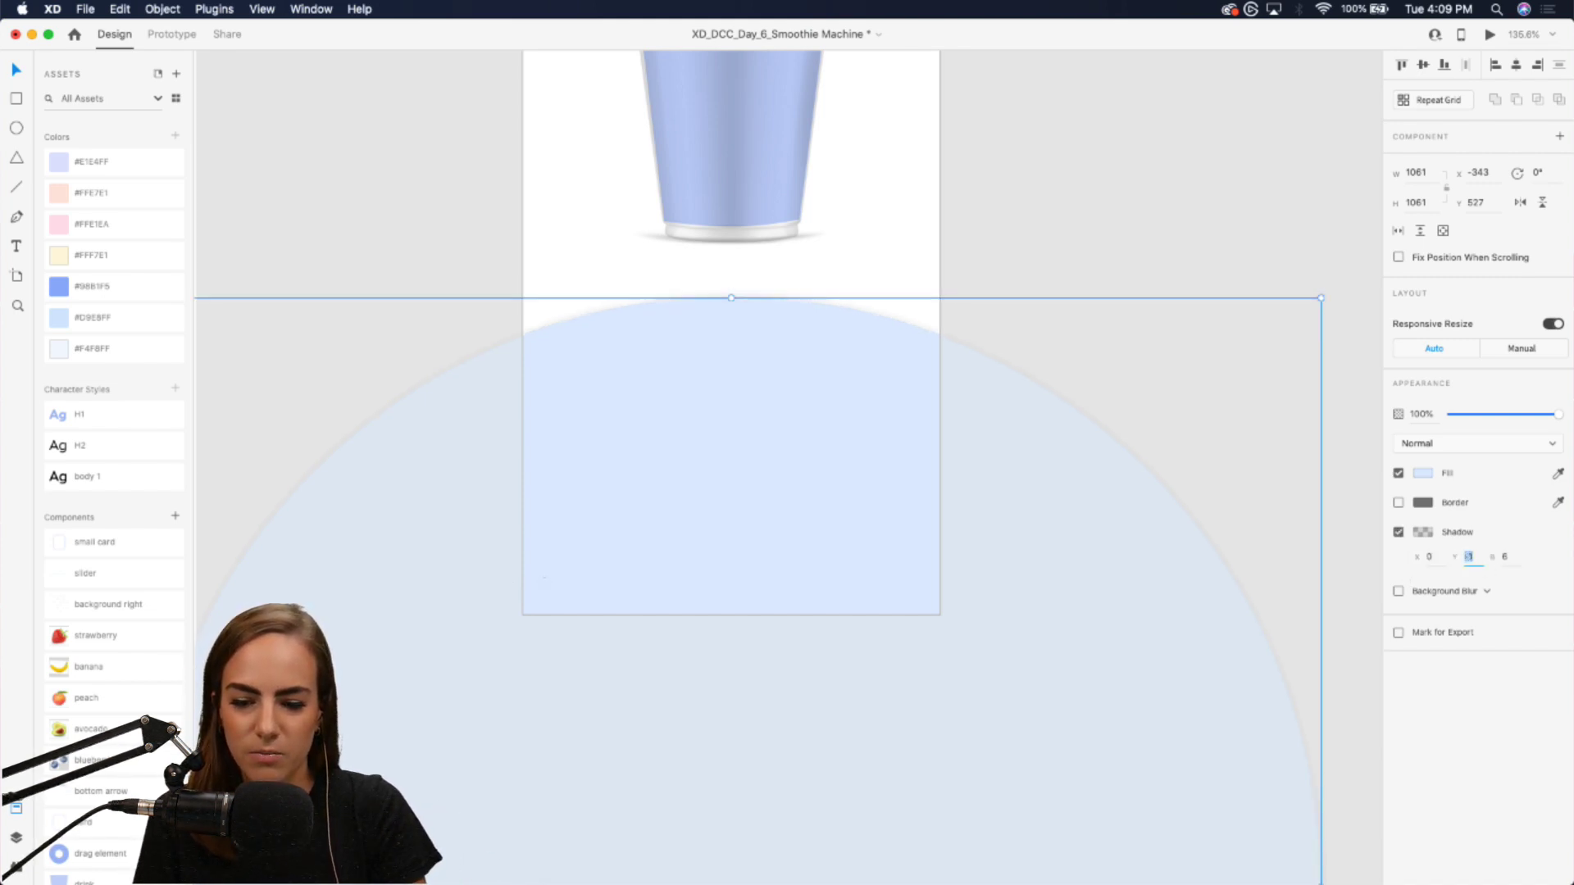
type("-3")
key("Return")
left_click(1505, 559)
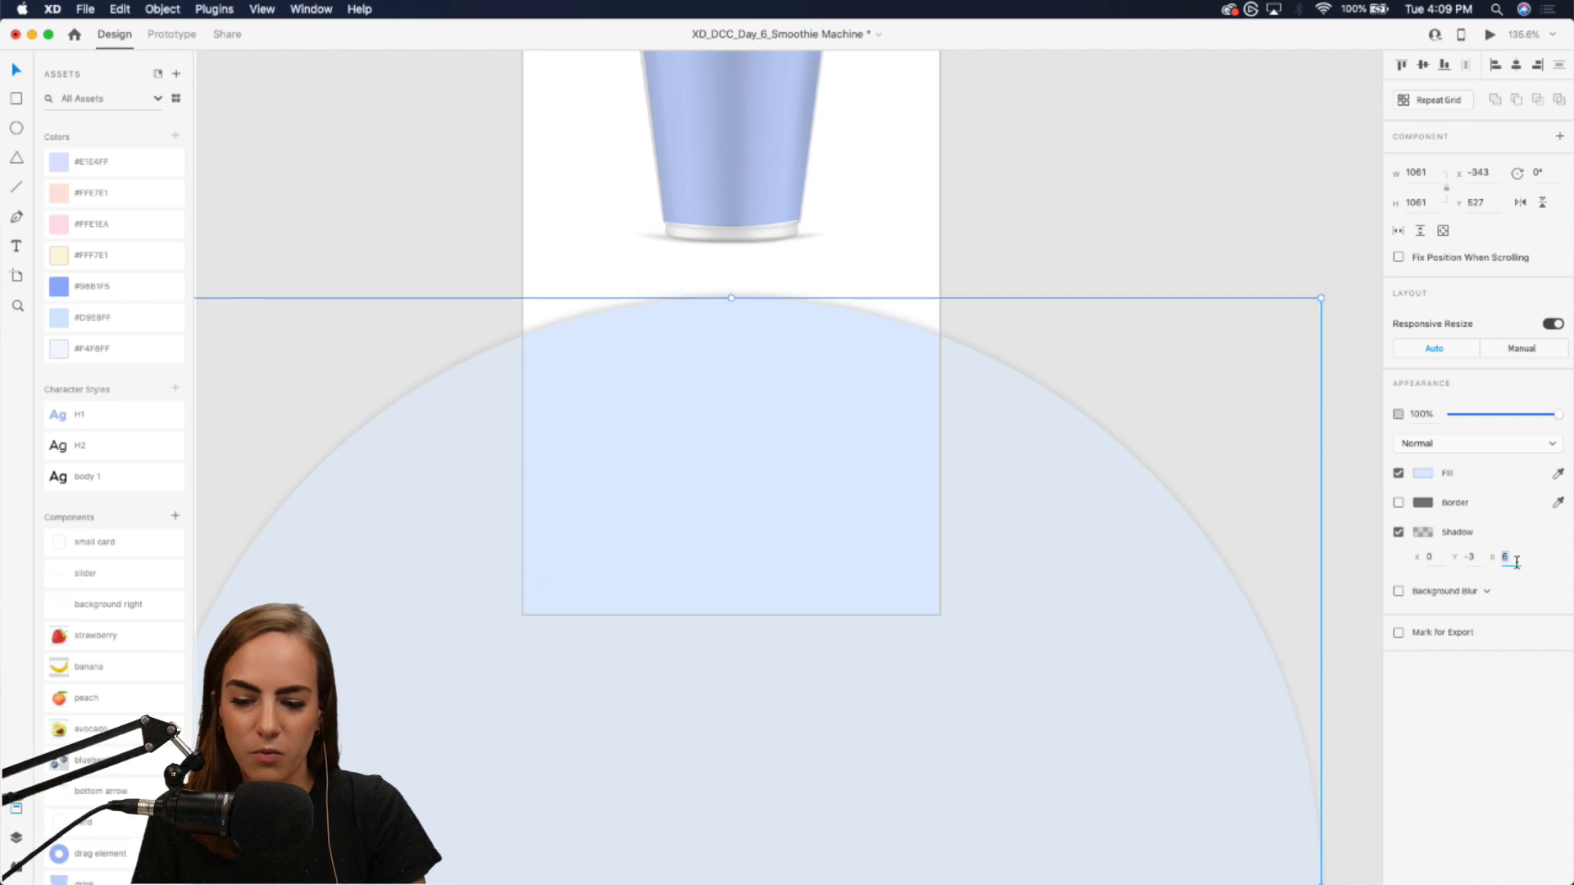
type("18")
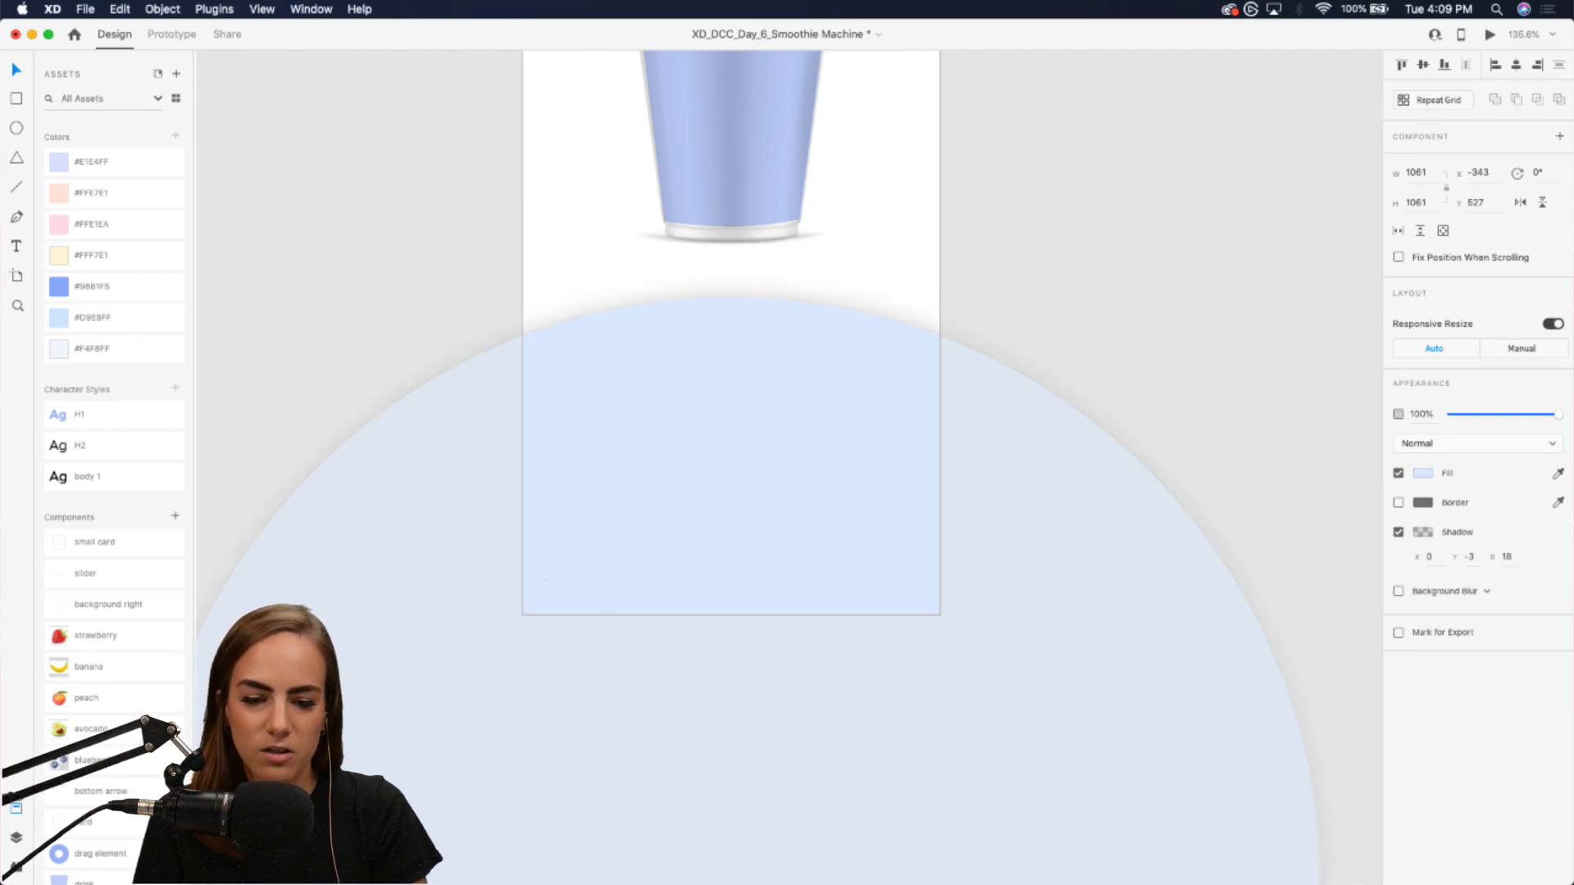
key("Return")
- Change the circle's shadow colour to the blue #7692DE at 23% opacity
left_click(1423, 532)
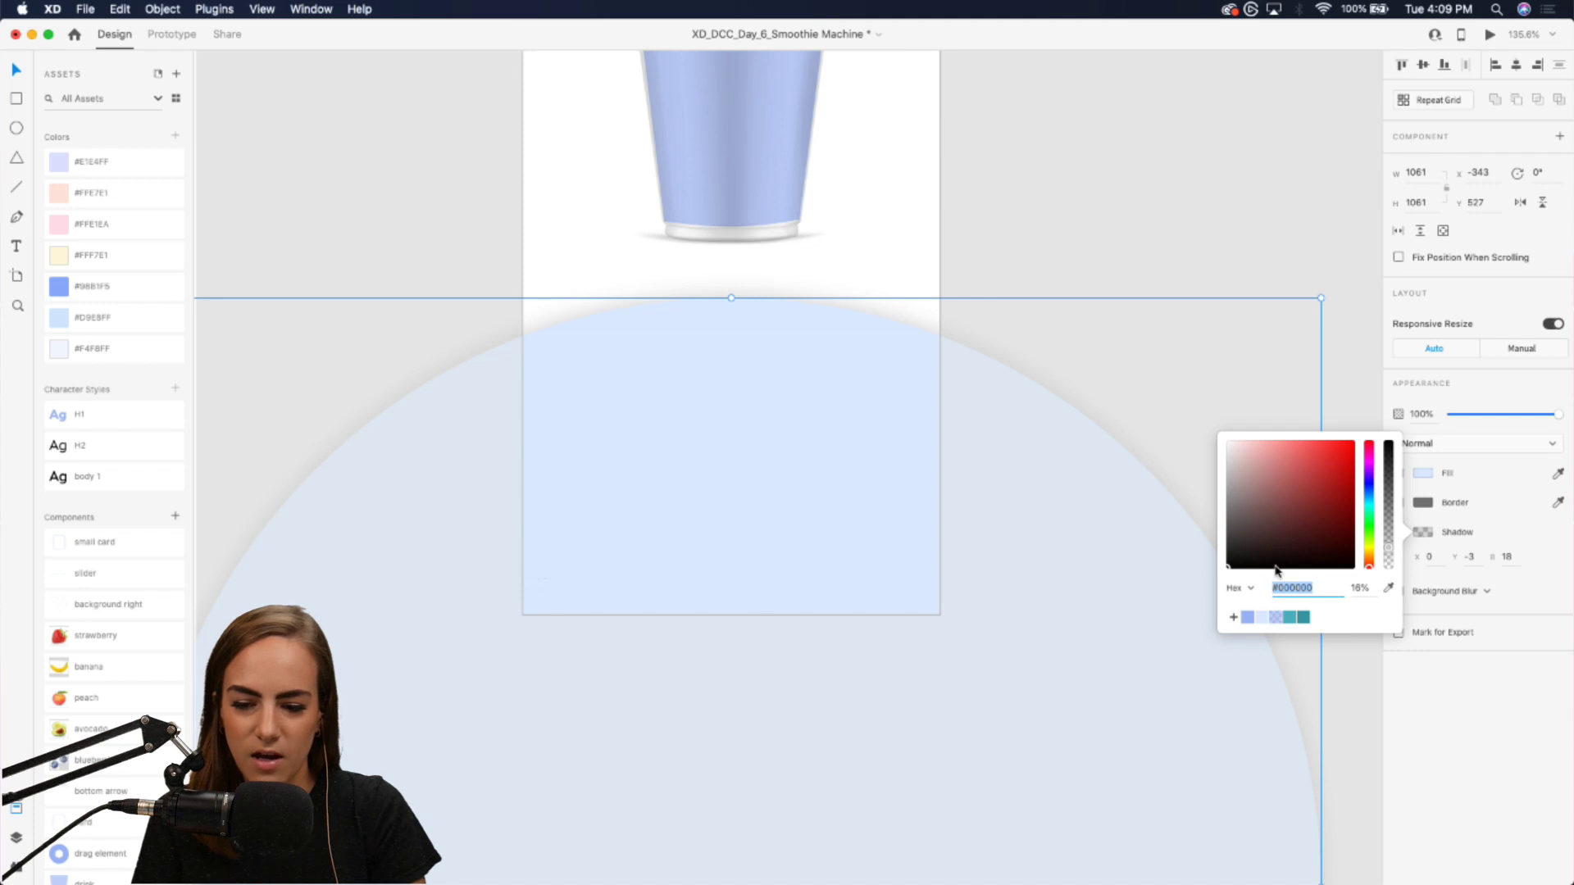
left_click(1247, 617)
left_click_drag(1277, 443, 1286, 460)
left_click_drag(1389, 474, 1392, 538)
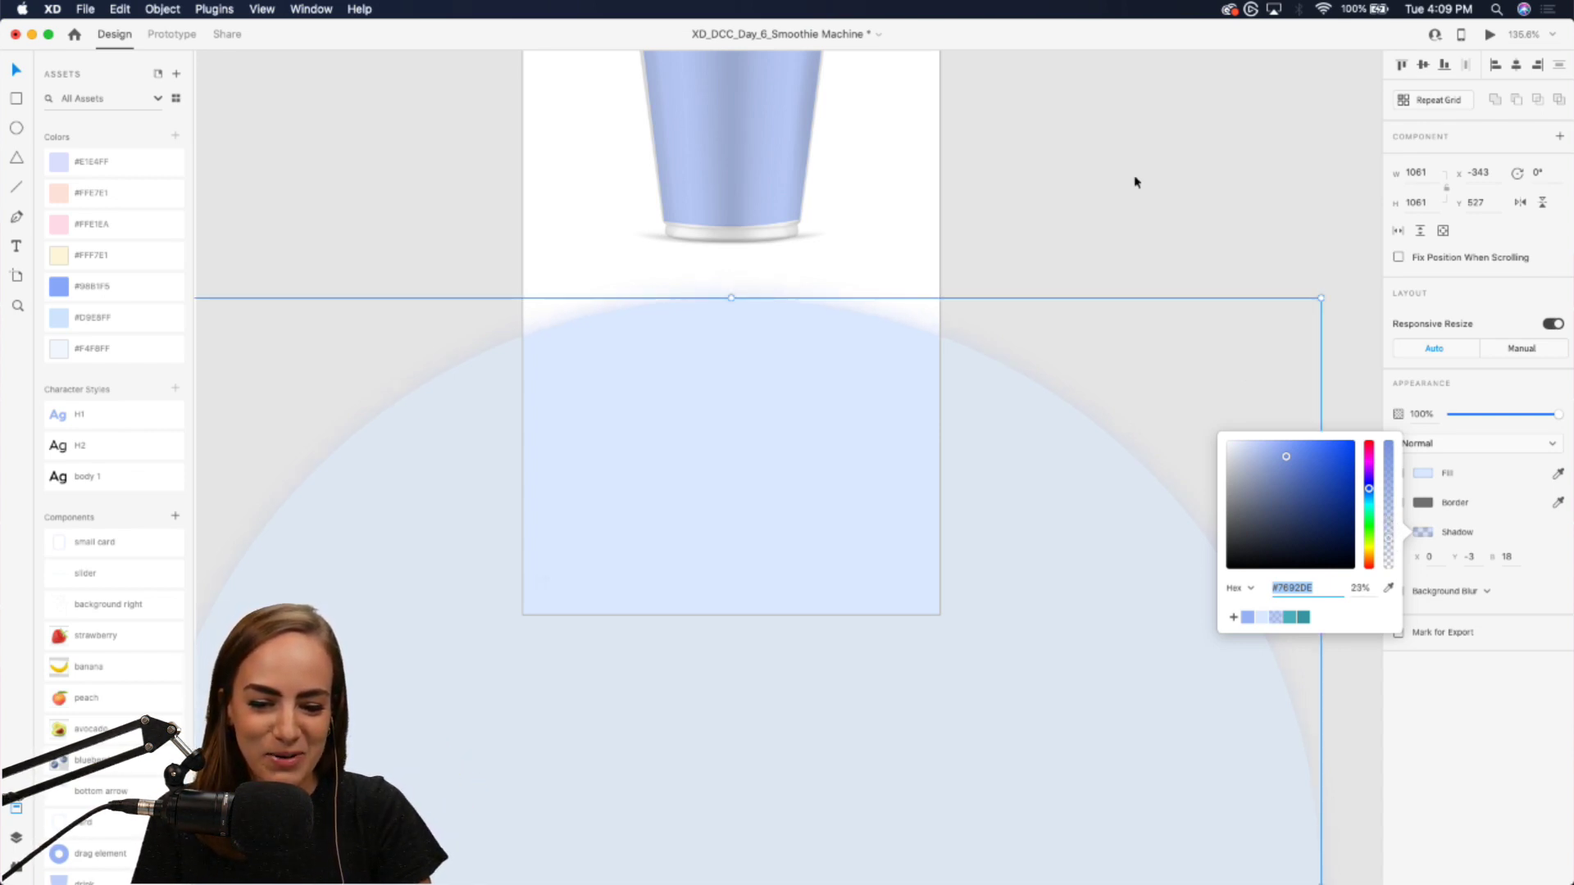
left_click(1114, 124)
scroll(1113, 131, "down", 3)
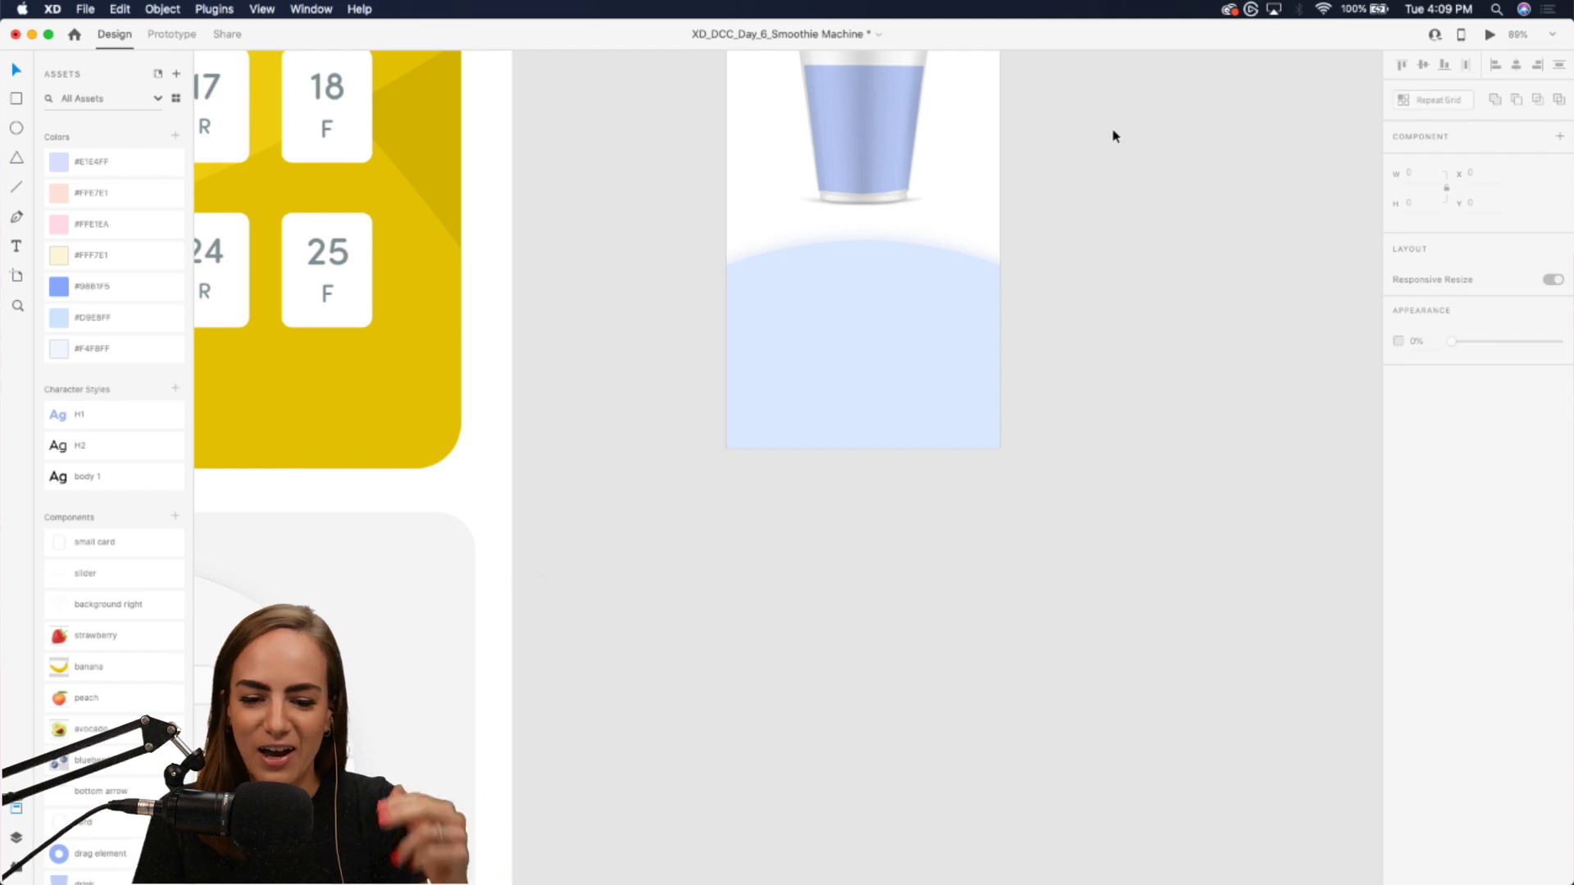
- Shift the light blue circle slightly down to Y 539 to leave more space under the cup
scroll(1114, 135, "up", 3)
scroll(1113, 135, "right", 2)
left_click(798, 425)
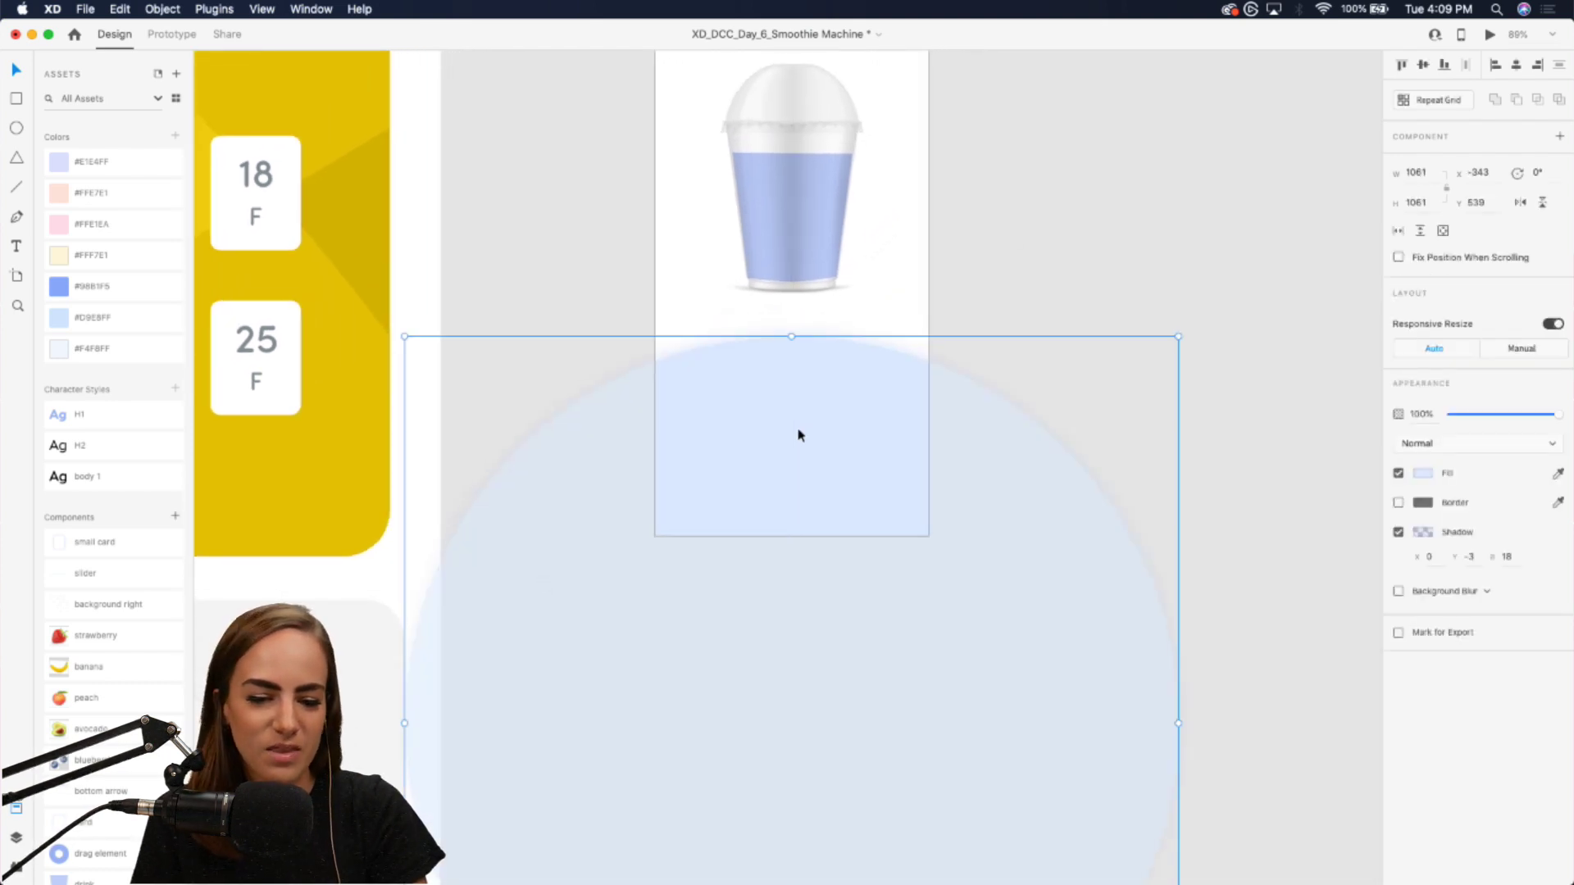
left_click(1051, 270)
- Place the slider component on the light blue circle below its top edge, at about X 34, Y 579
scroll(64, 525, "down", 5)
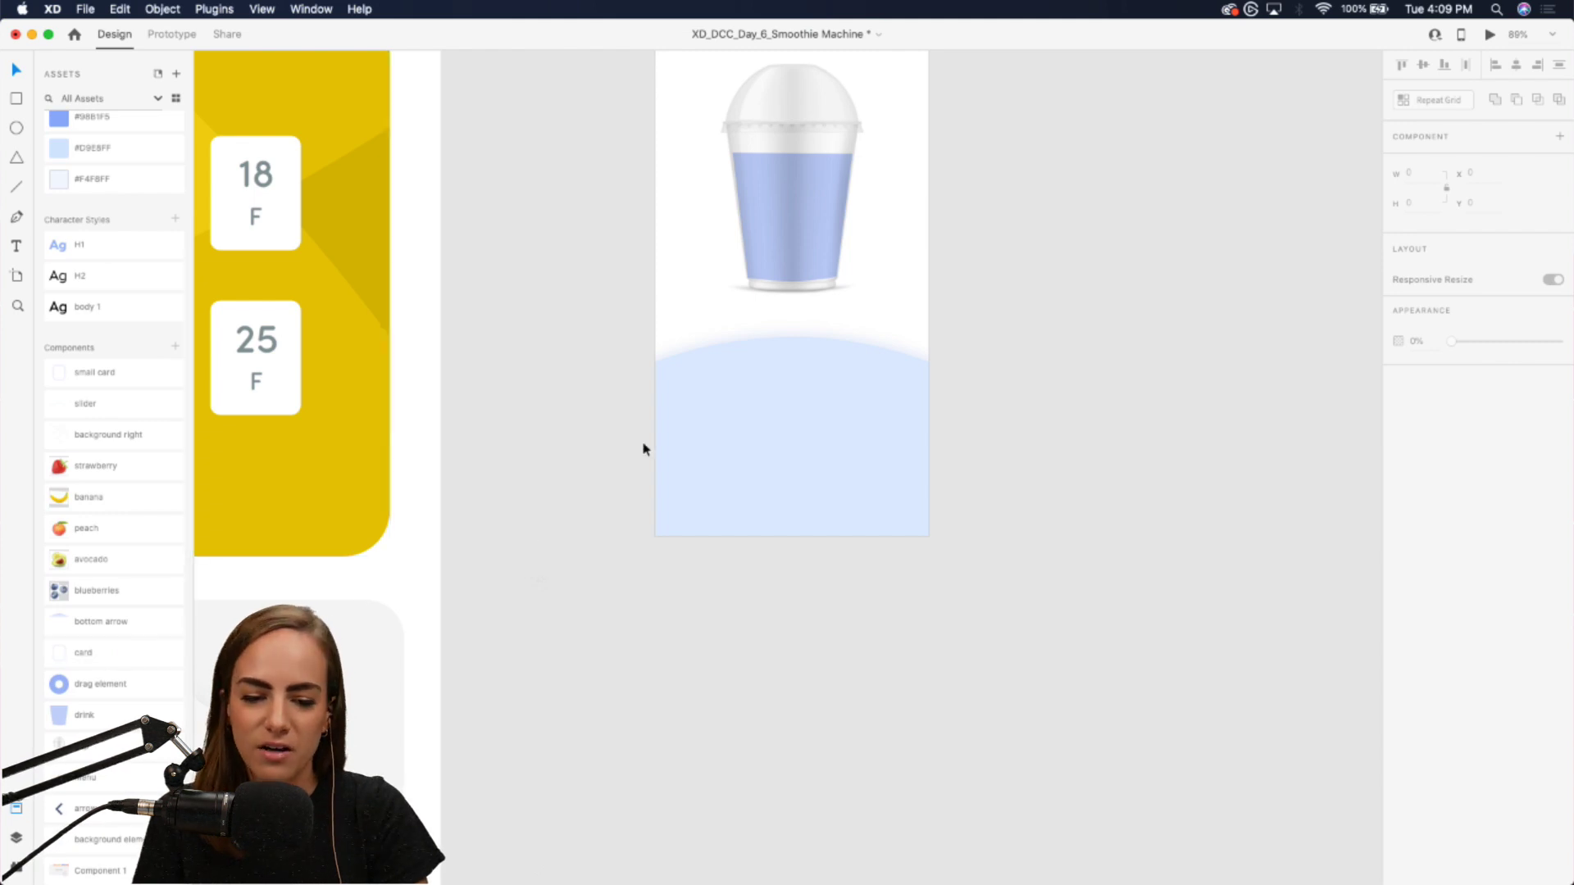
scroll(839, 411, "up", 3)
scroll(839, 410, "right", 1)
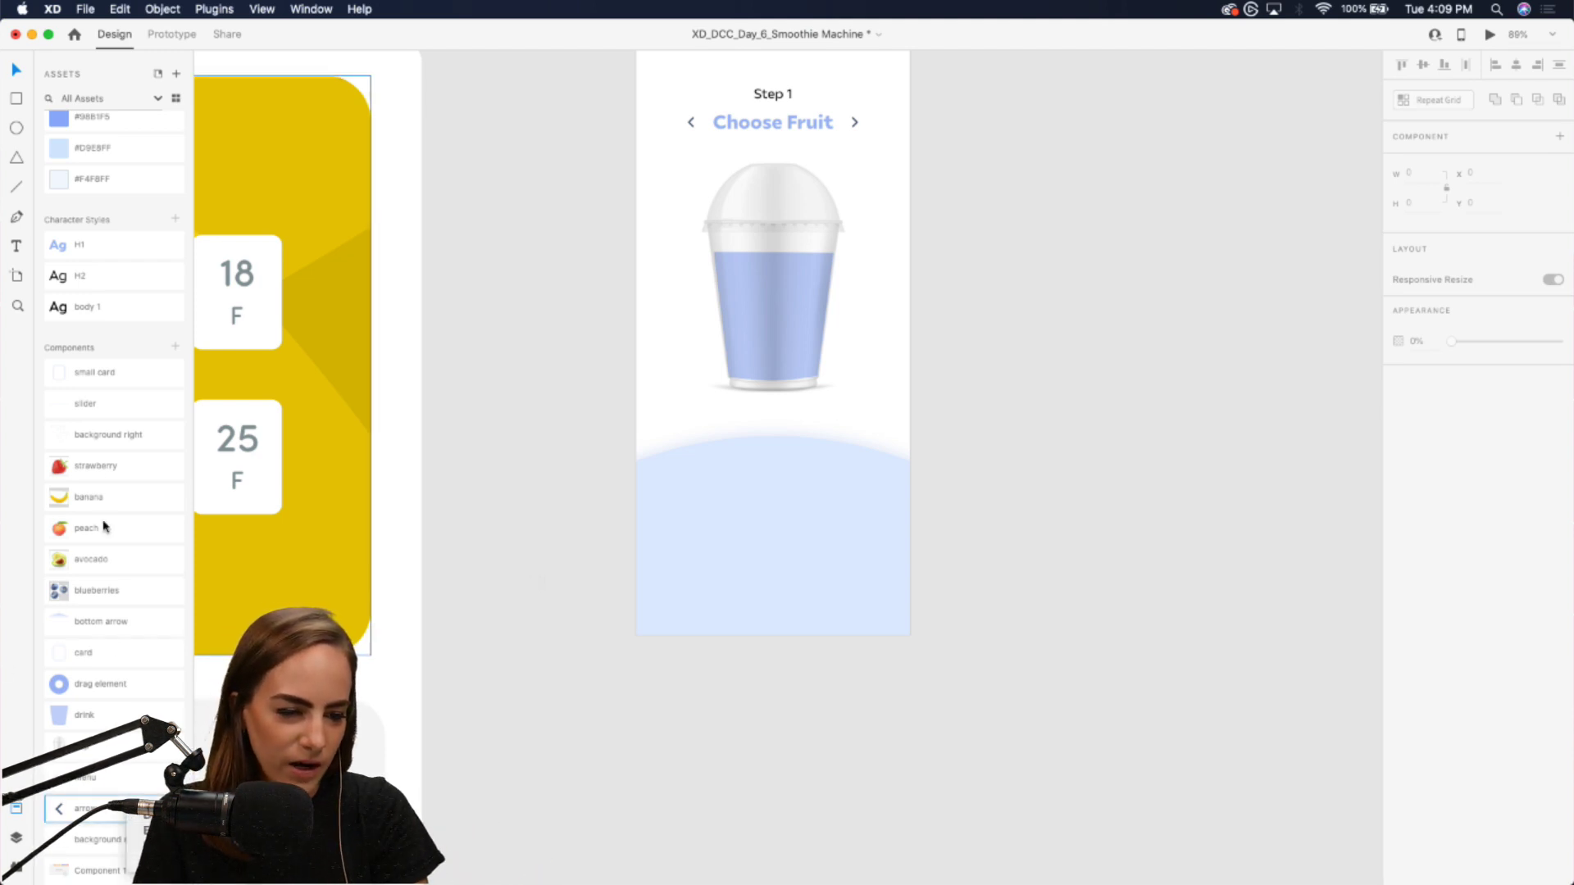
left_click_drag(82, 407, 728, 468)
scroll(727, 468, "up", 5)
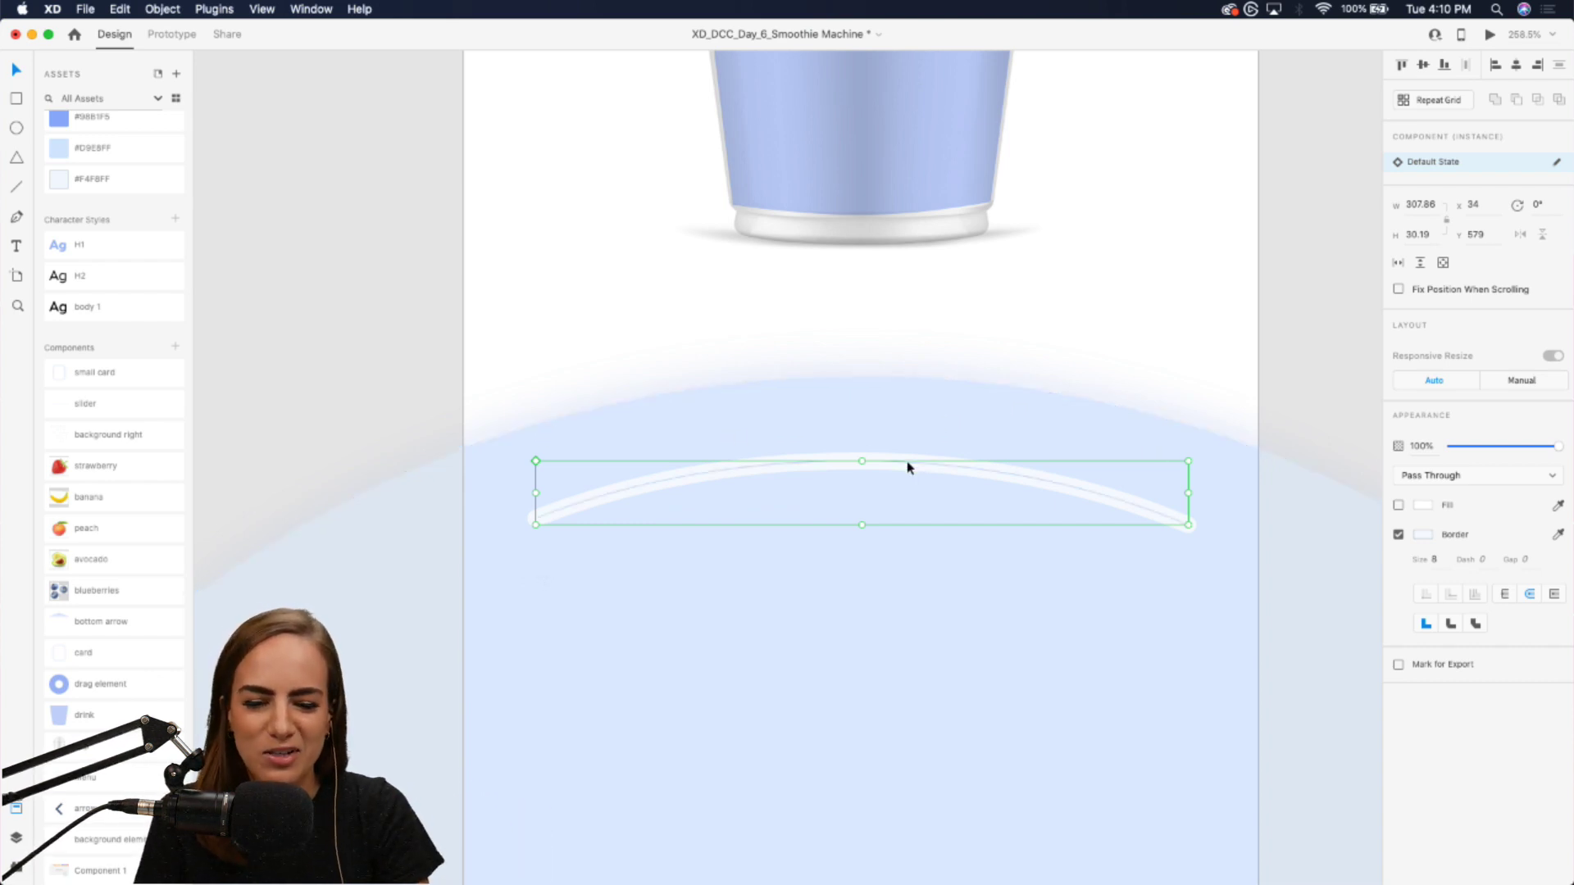
scroll(879, 422, "down", 5)
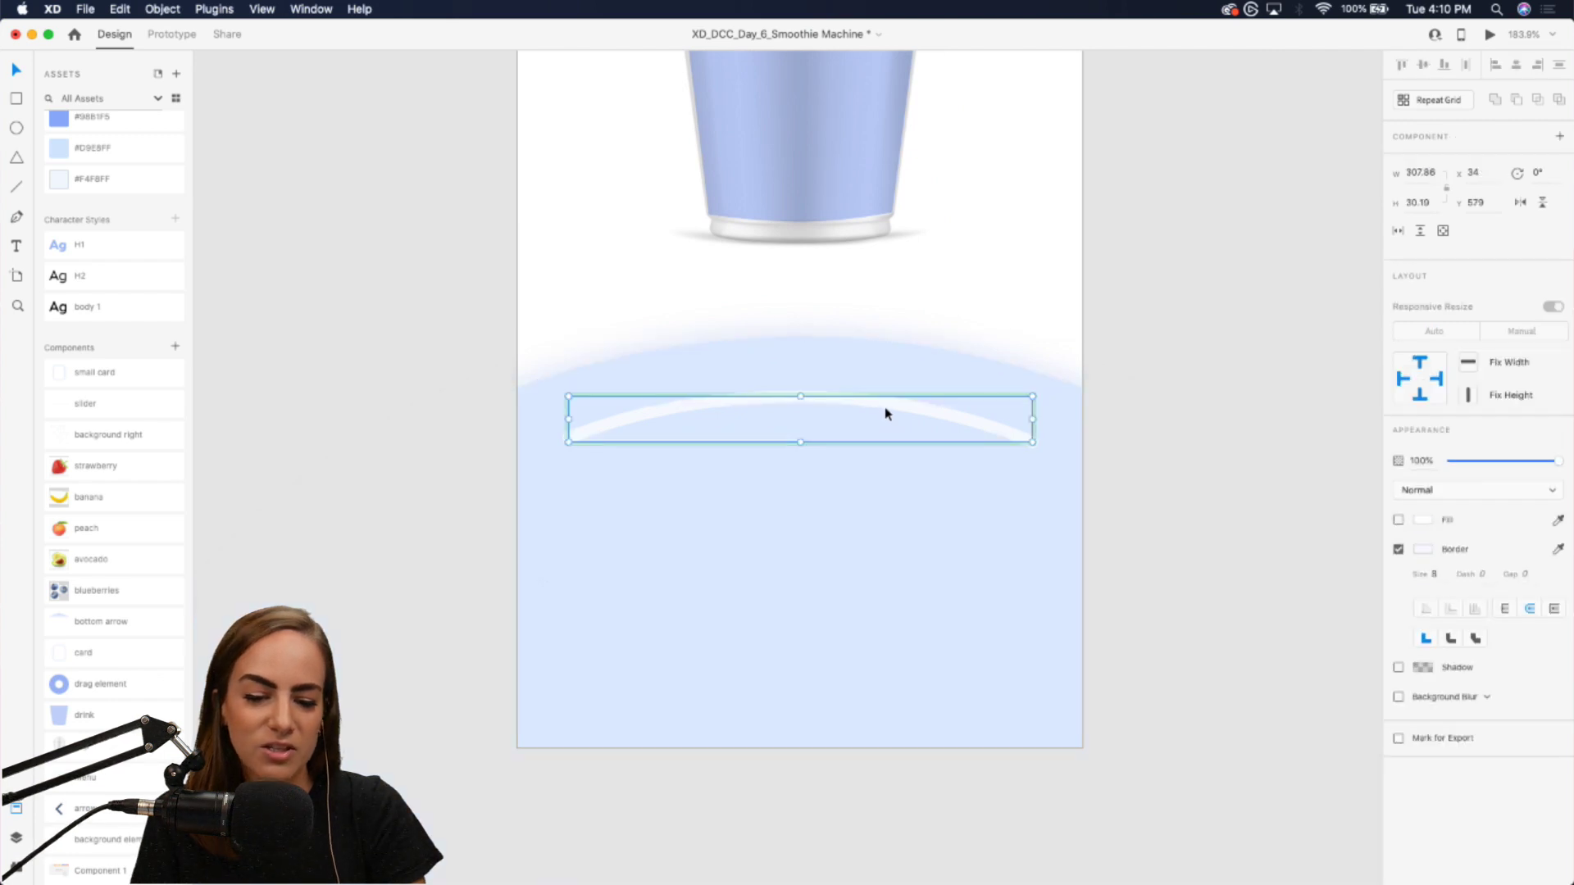
left_click(481, 319)
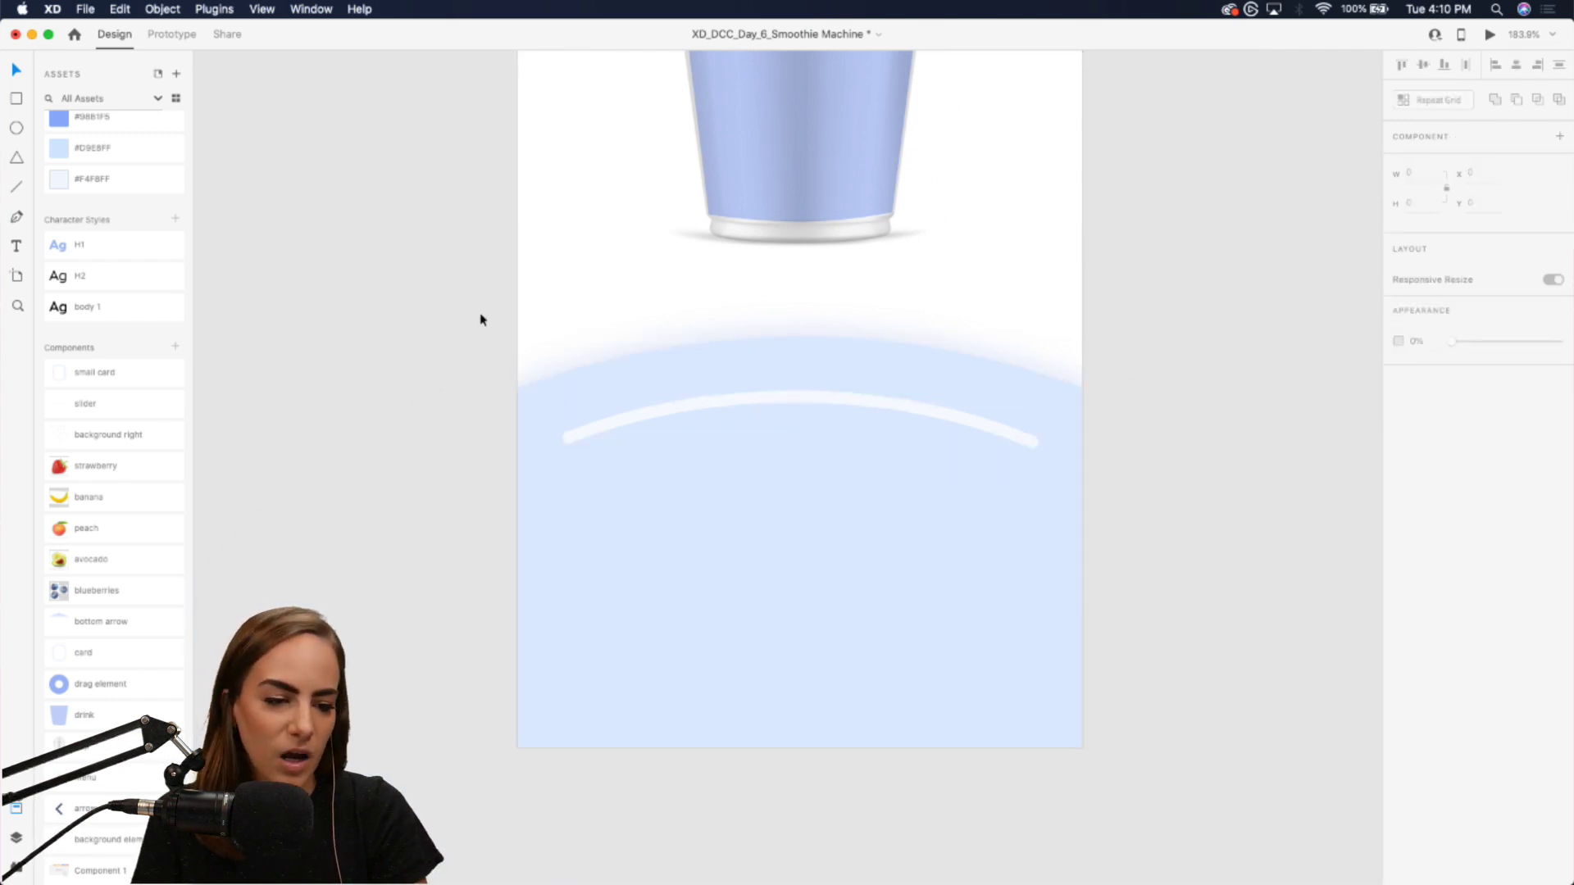
- Set the curved slider's border colour to the blue #98B1F5
left_click(675, 414)
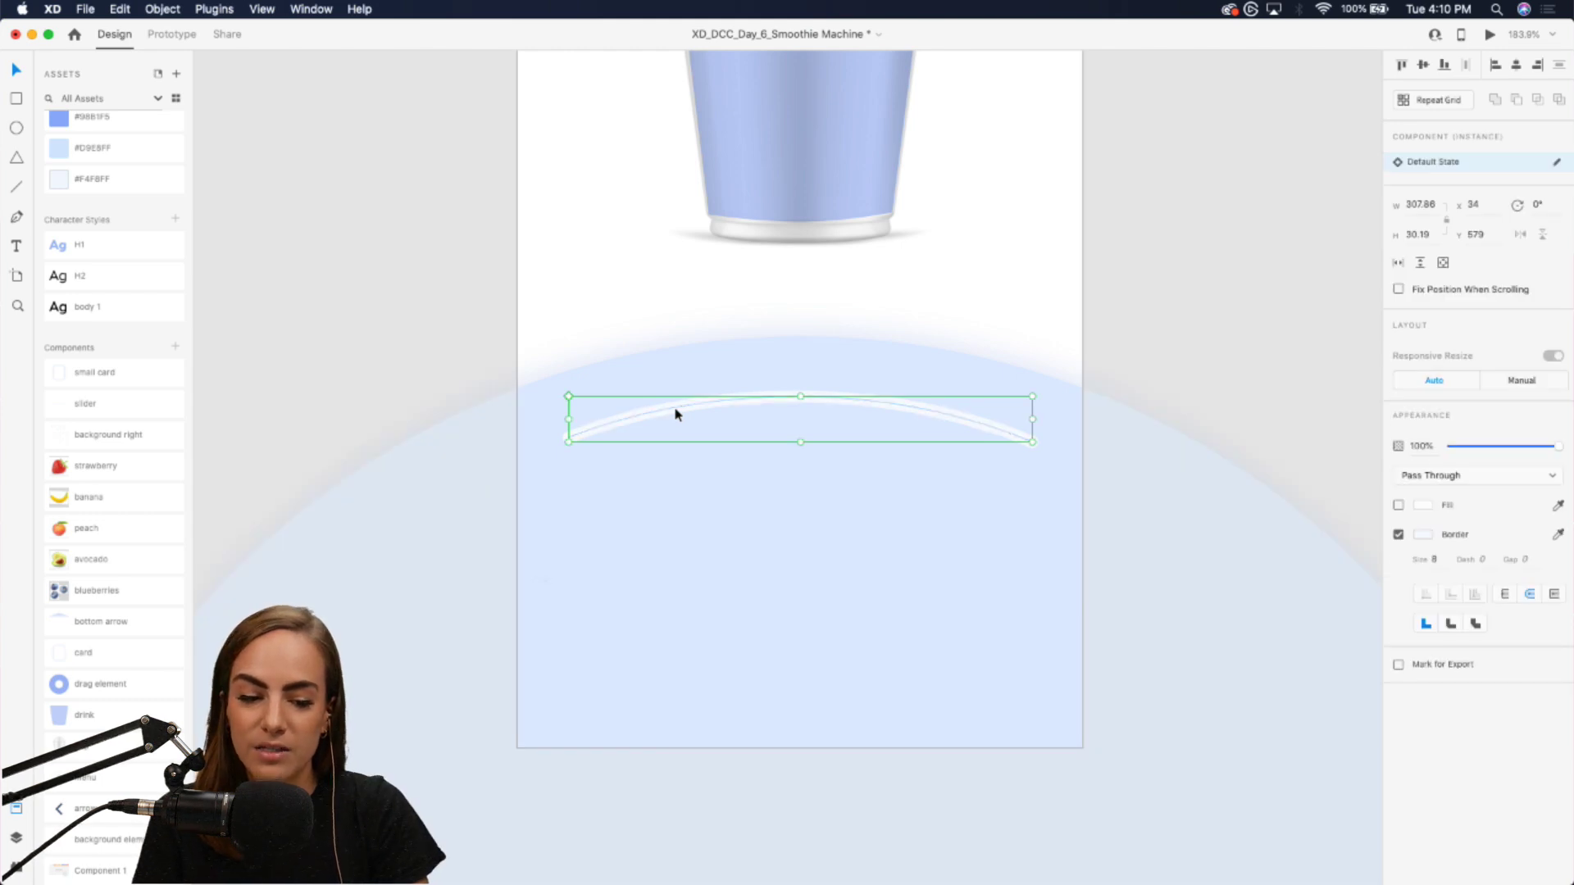
left_click(1427, 537)
left_click(1247, 620)
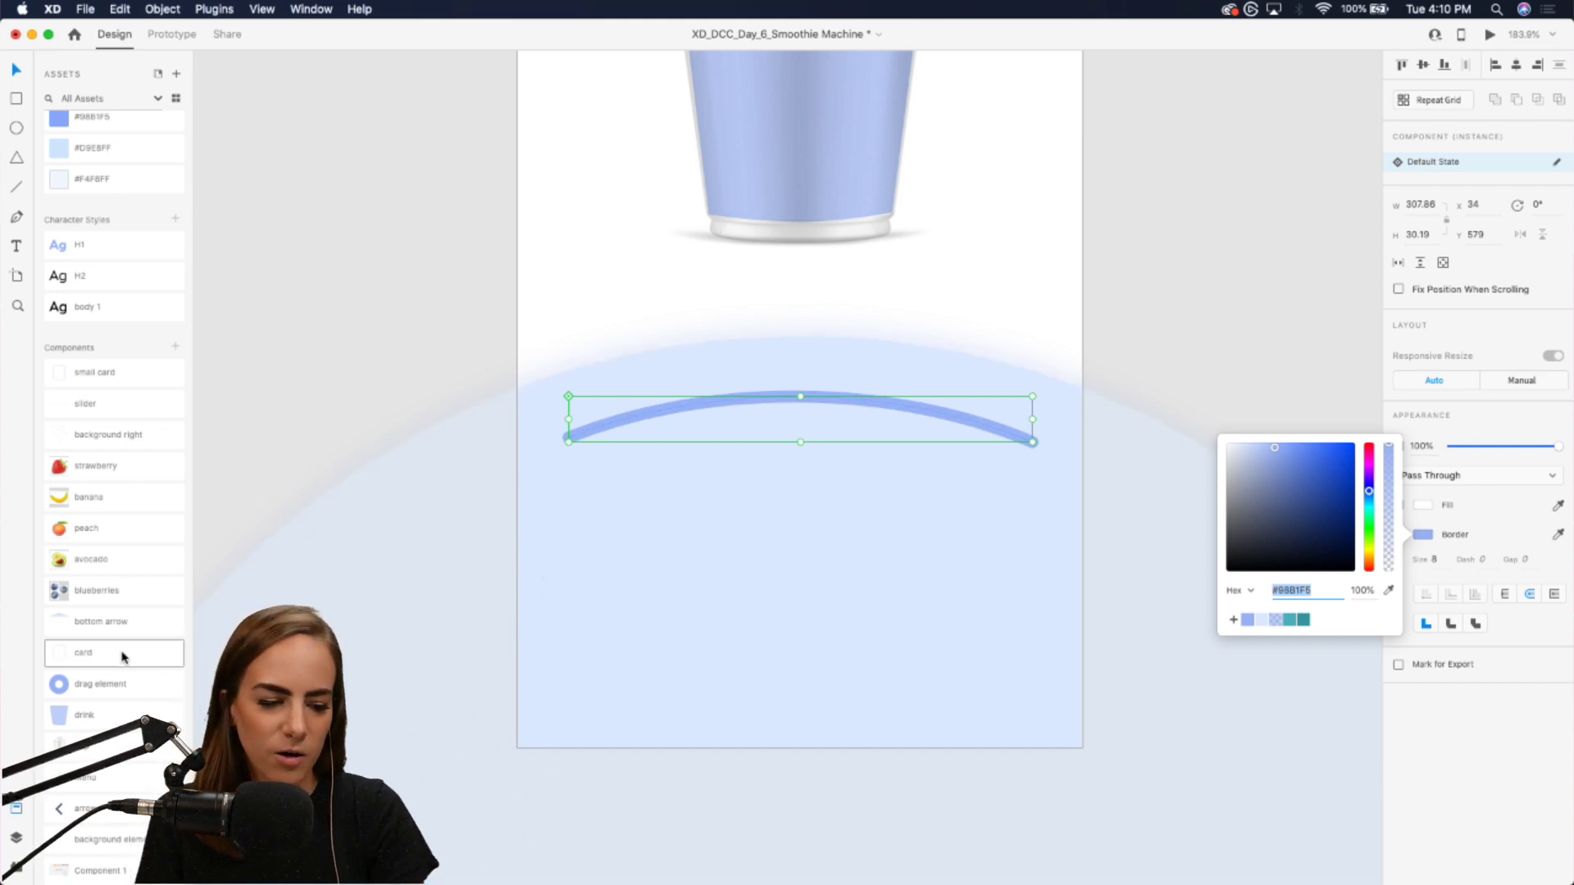
- Place the drag element component on the right part of the curved slider, at about X 277, Y 579
left_click_drag(101, 683, 926, 414)
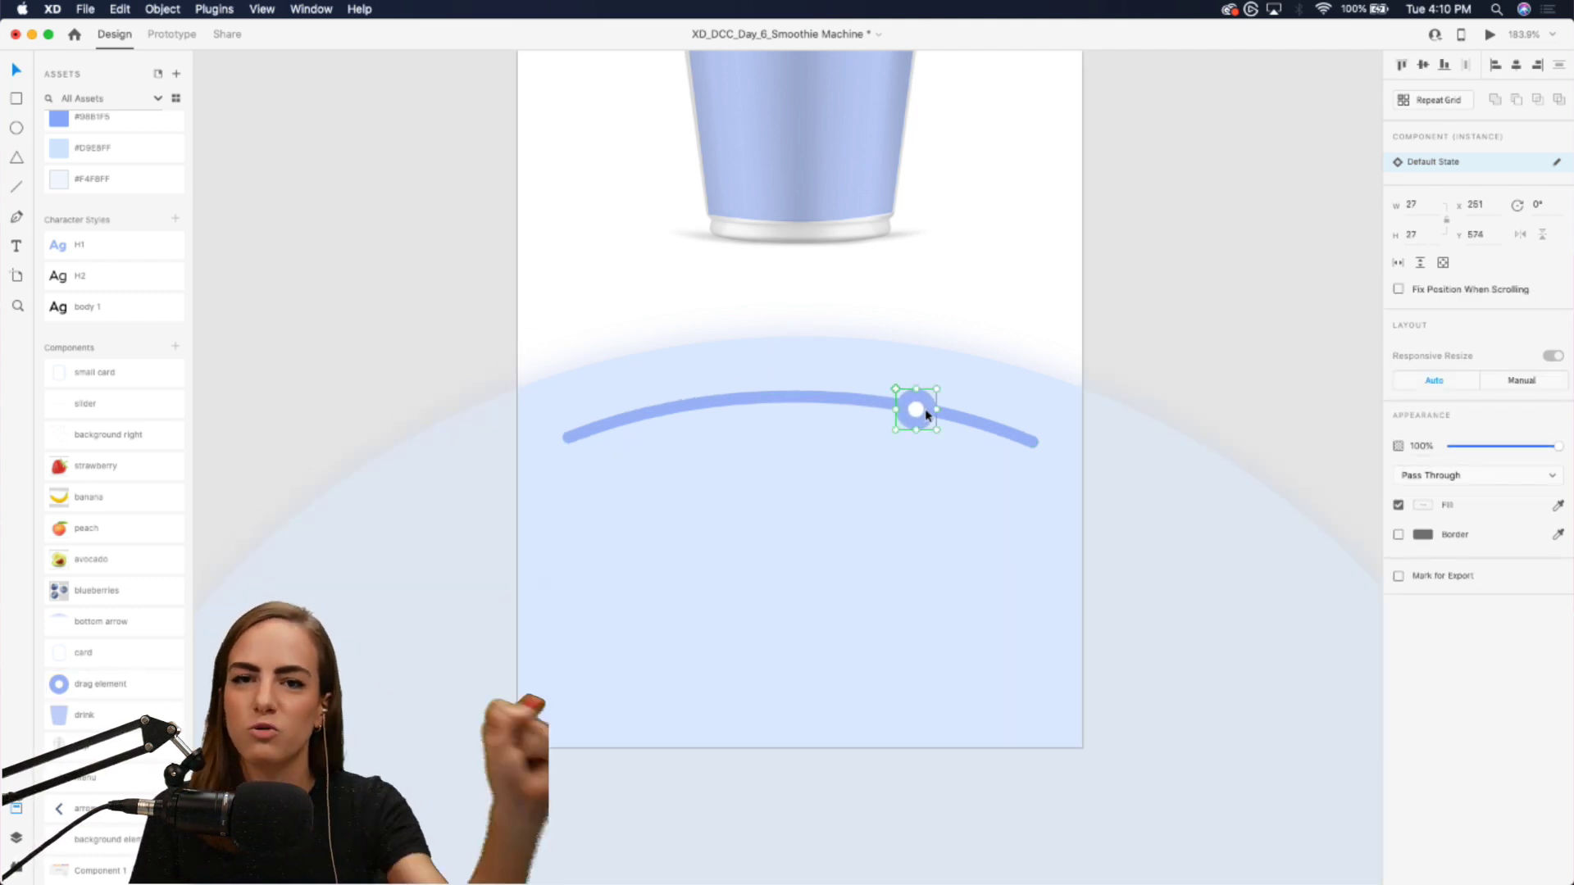
left_click_drag(946, 411, 957, 418)
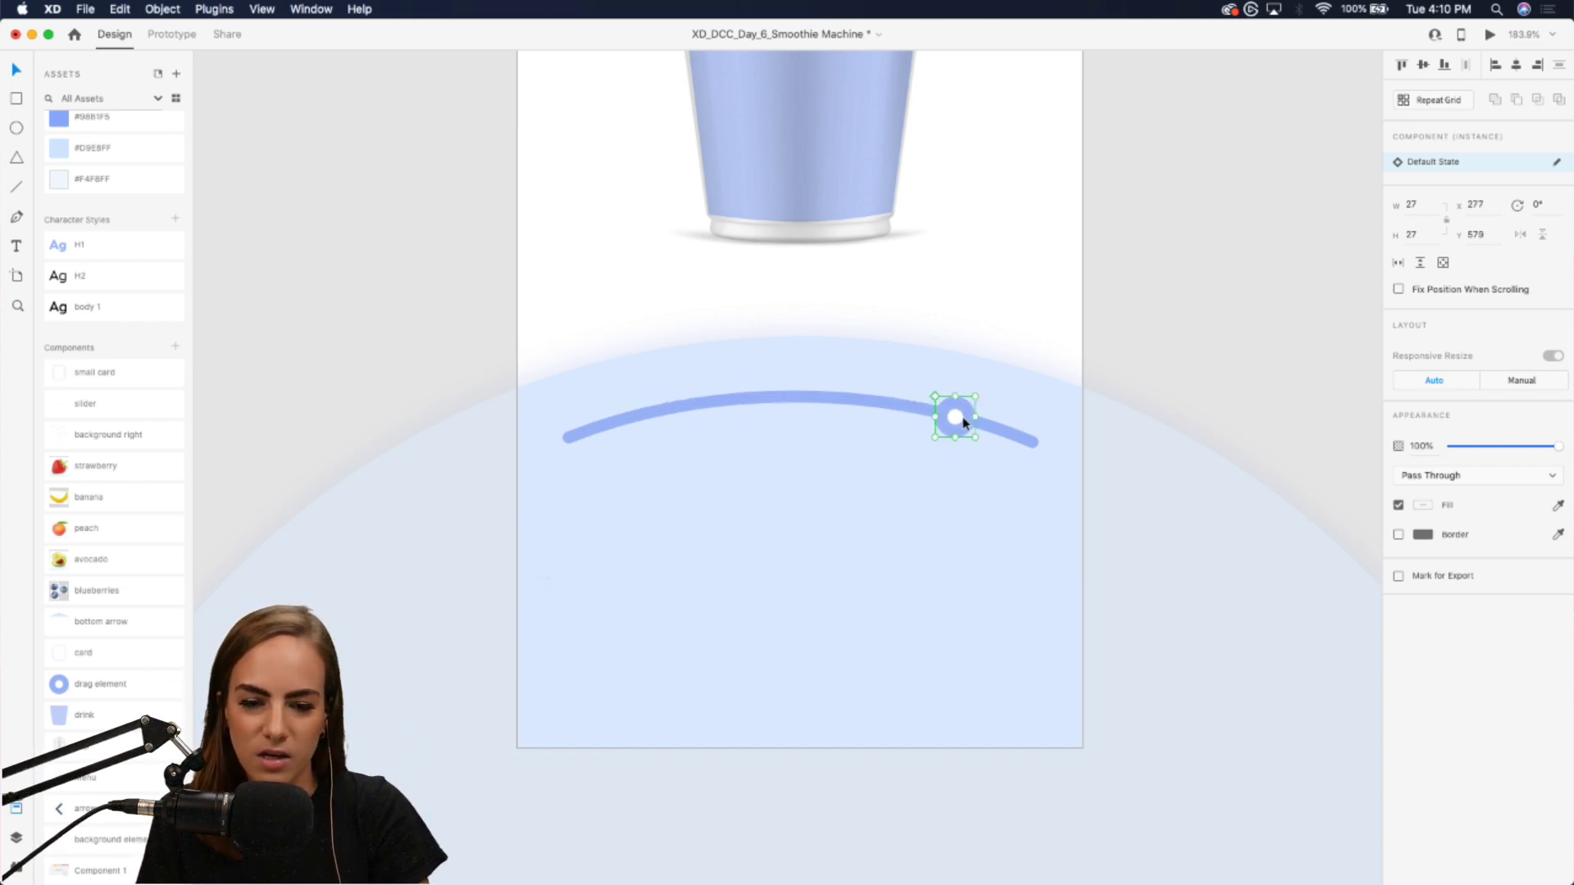
scroll(963, 421, "up", 5)
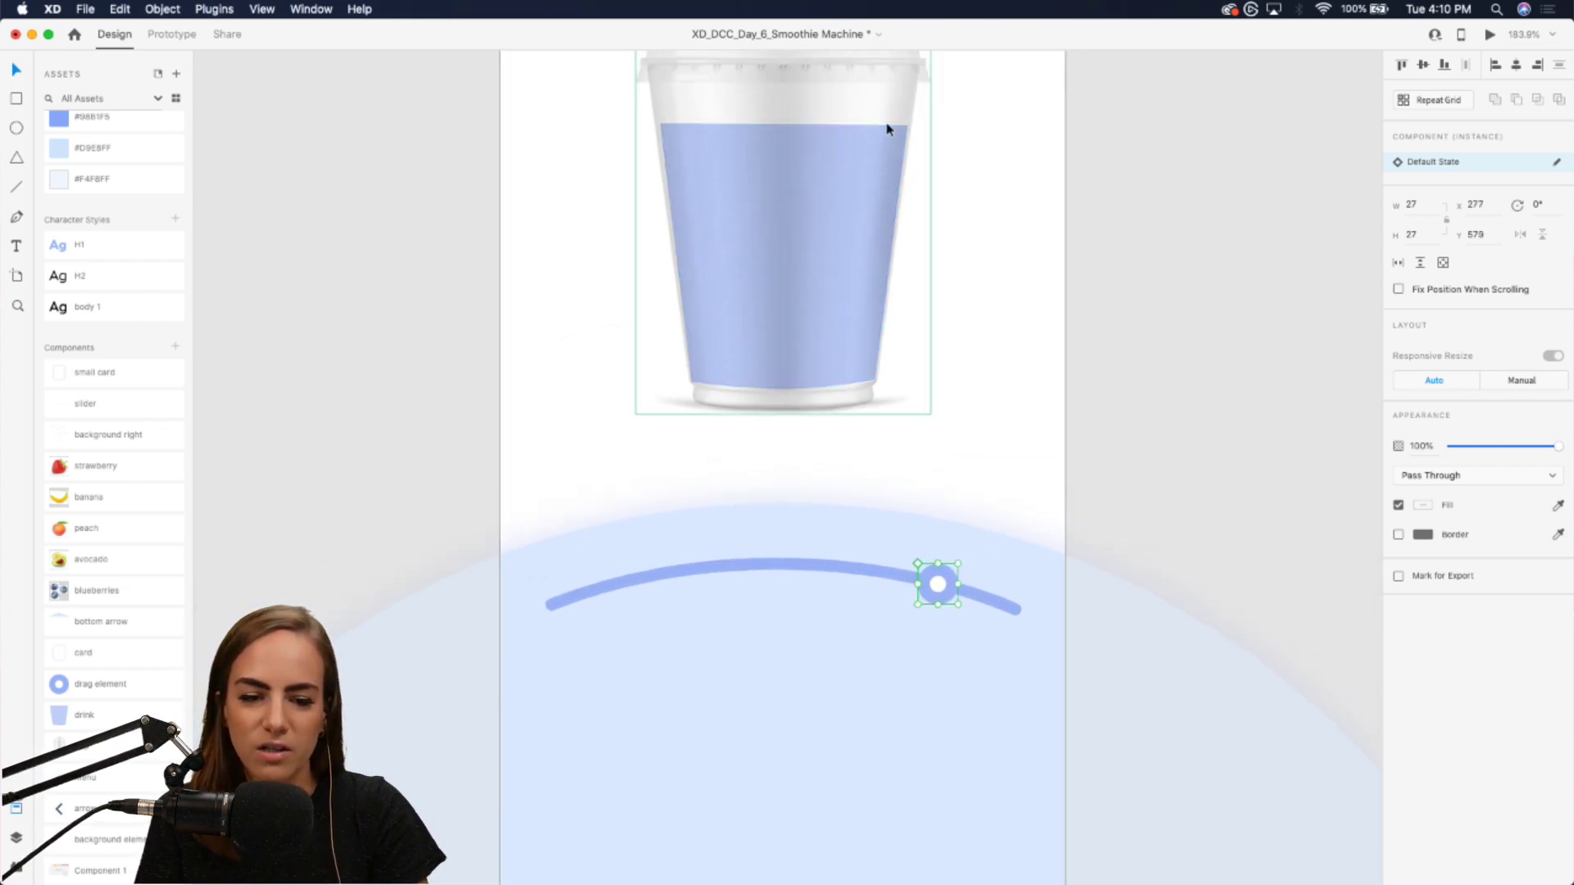
scroll(679, 119, "up", 3)
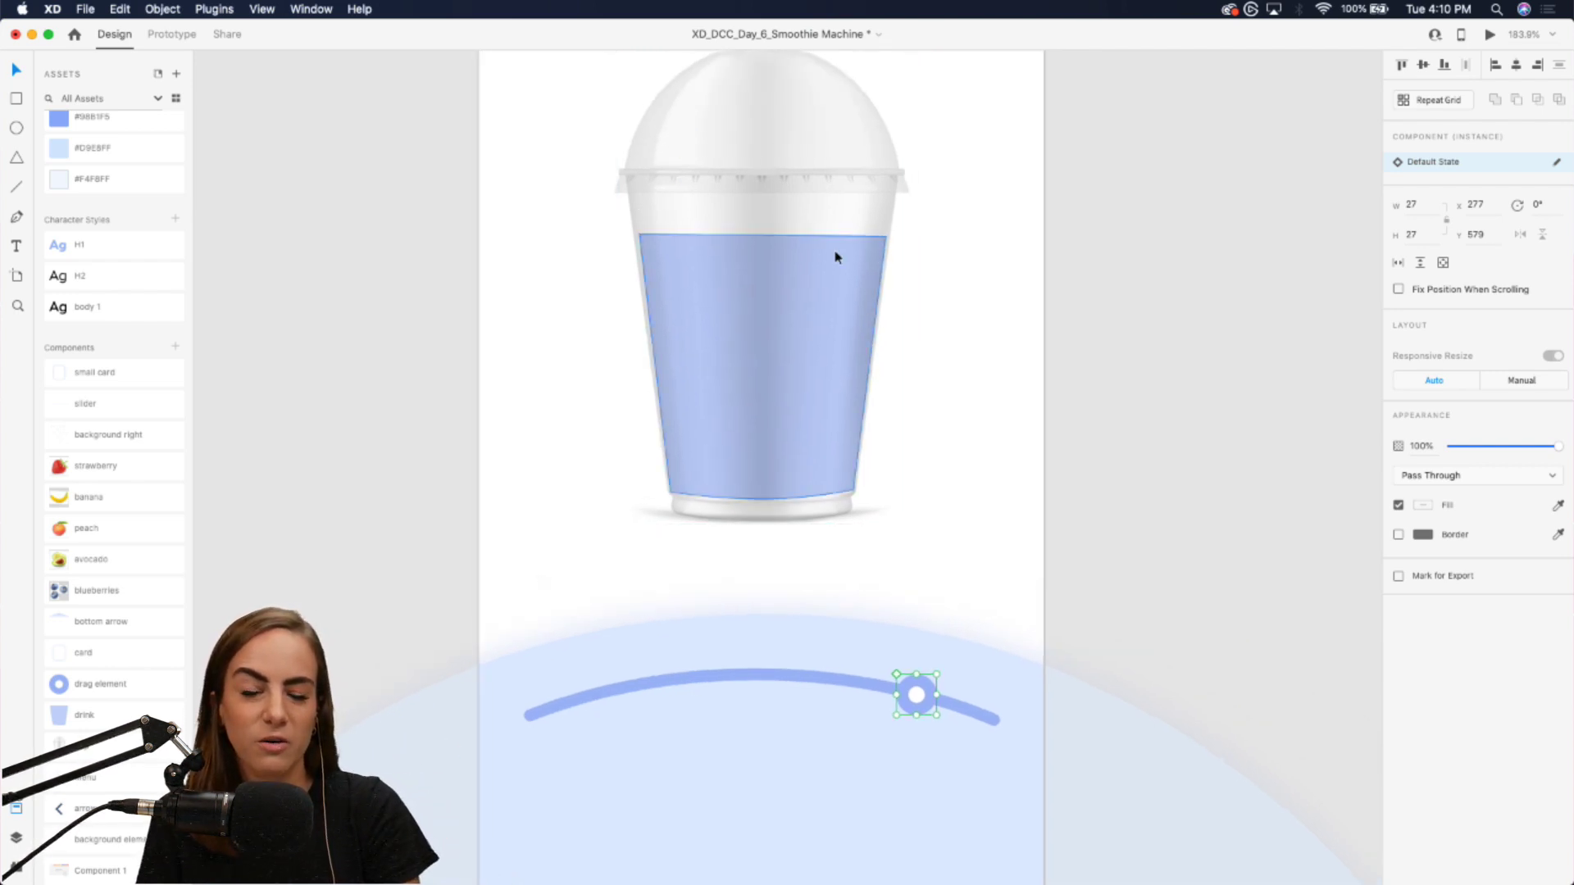
scroll(808, 253, "down", 5)
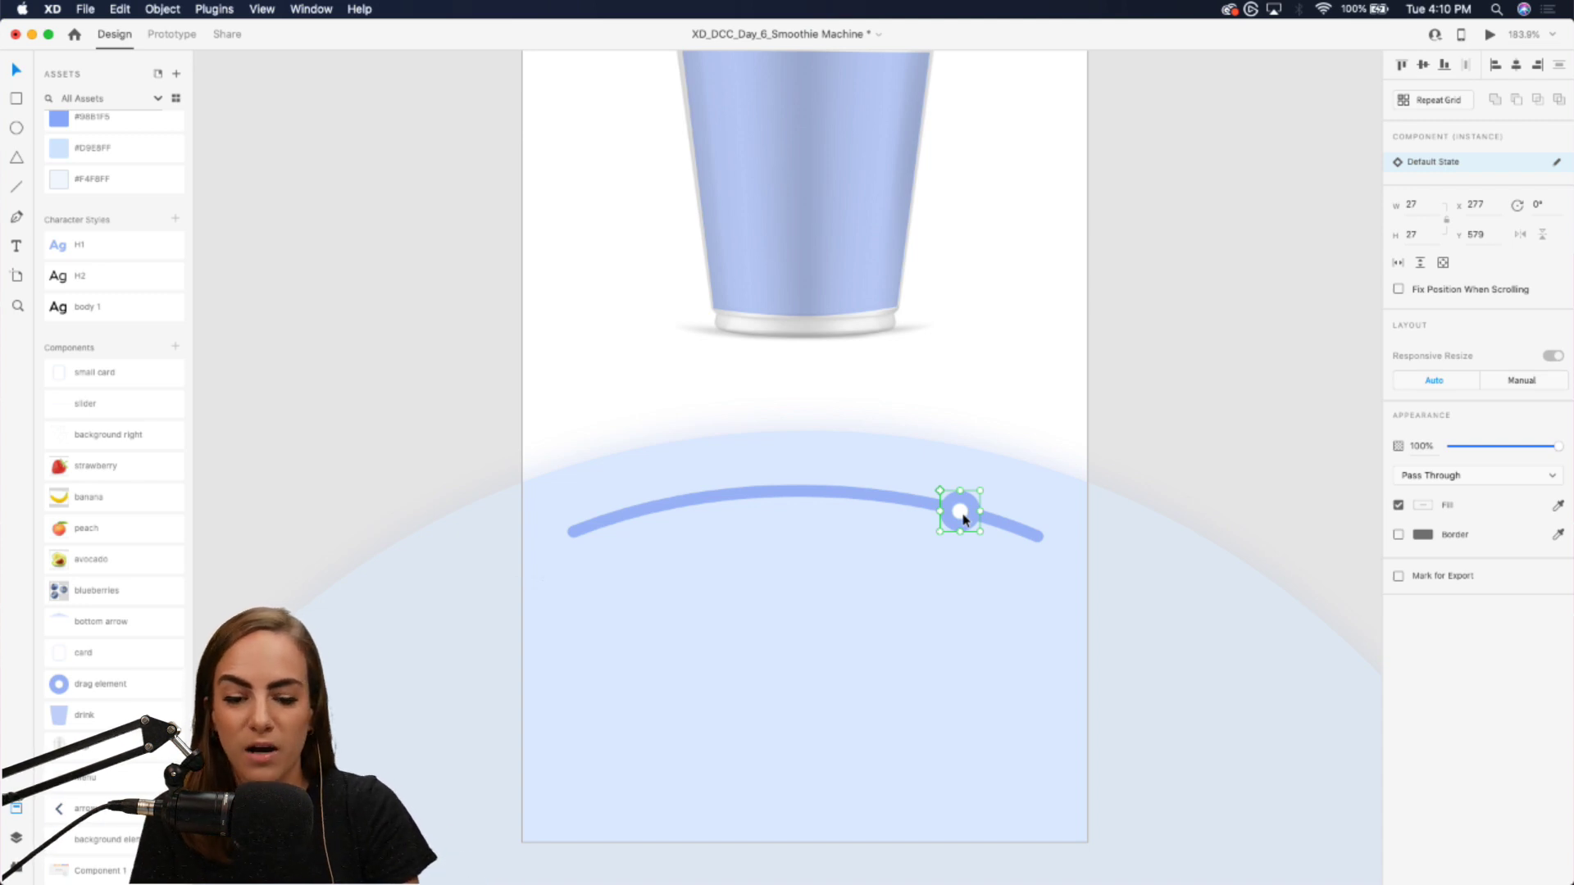
left_click_drag(963, 519, 964, 519)
scroll(964, 519, "up", 2)
scroll(963, 519, "up", 2)
left_click(1066, 544)
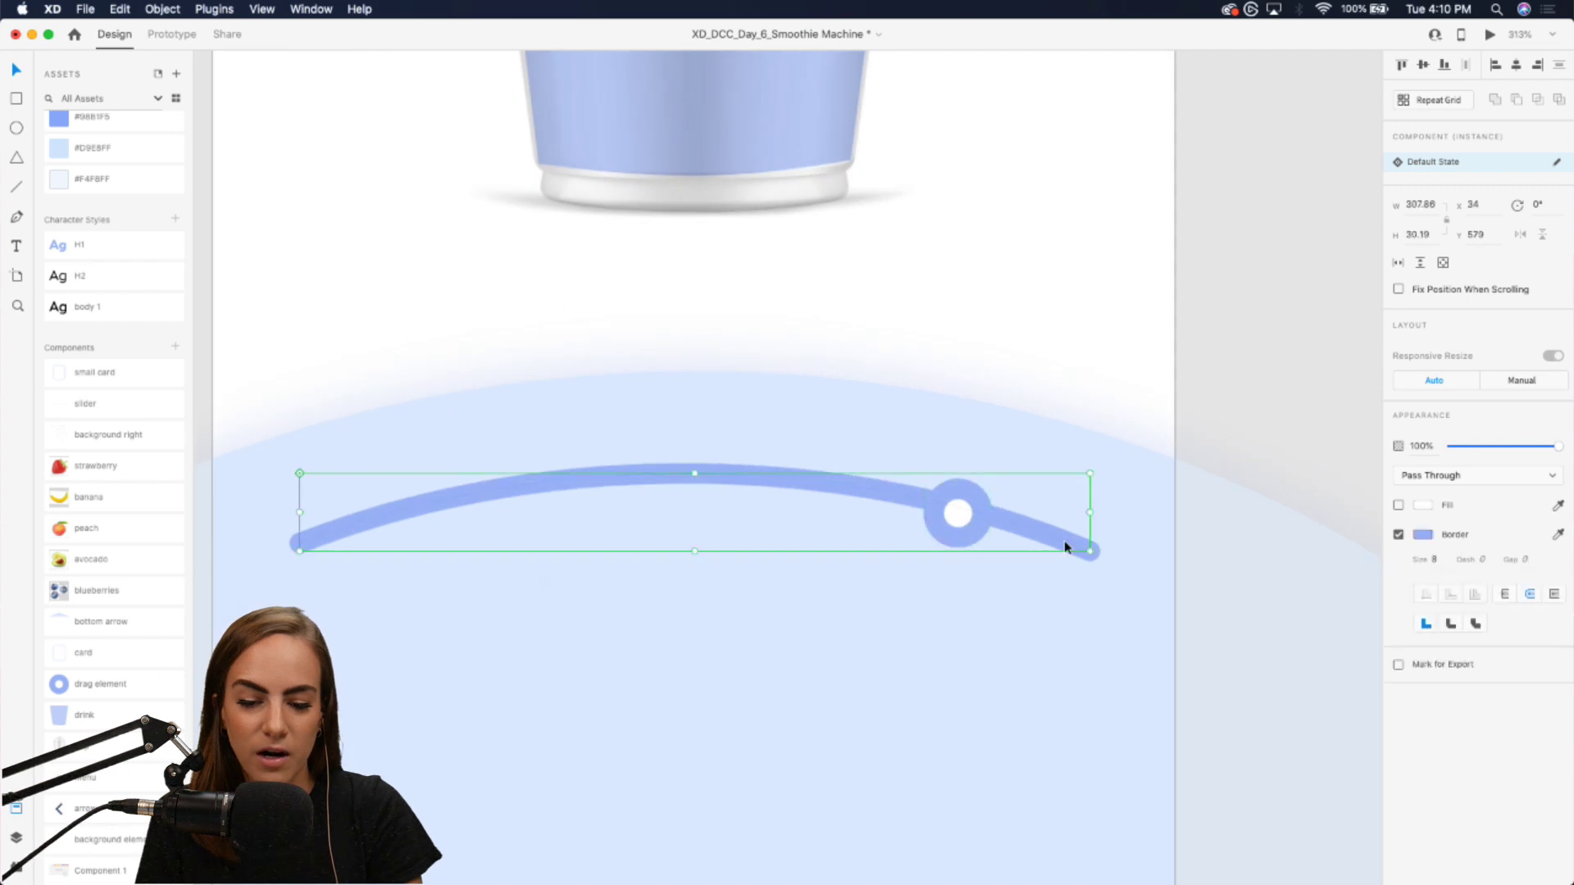
left_click(1309, 490)
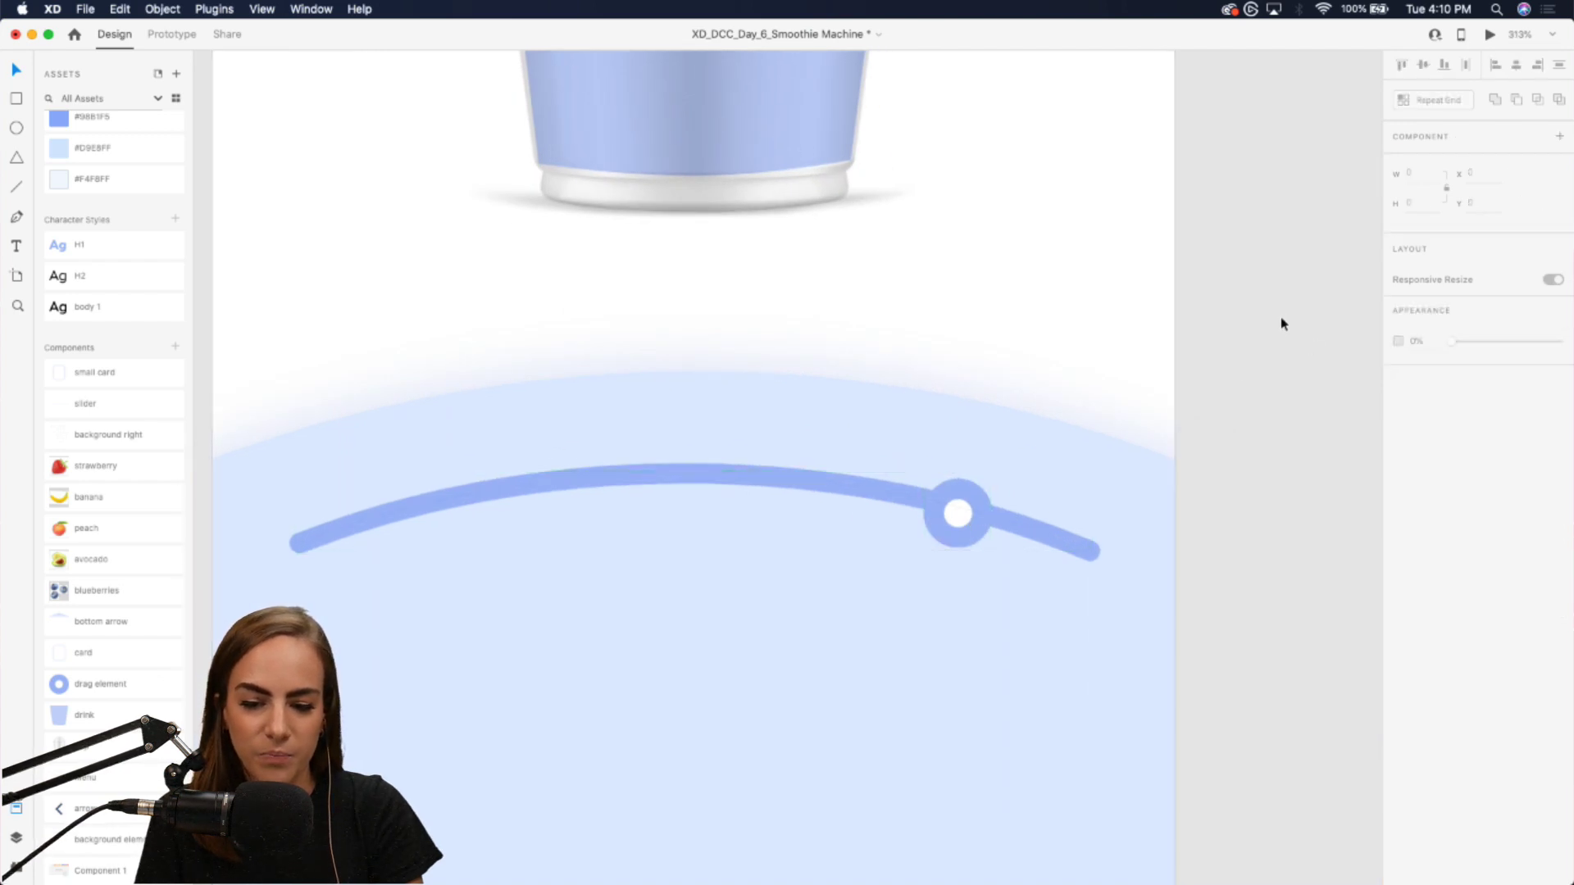
- Ungroup the blue curved slider component so its path can be edited on its own
left_click(1031, 532)
right_click(1033, 538)
left_click(1086, 726)
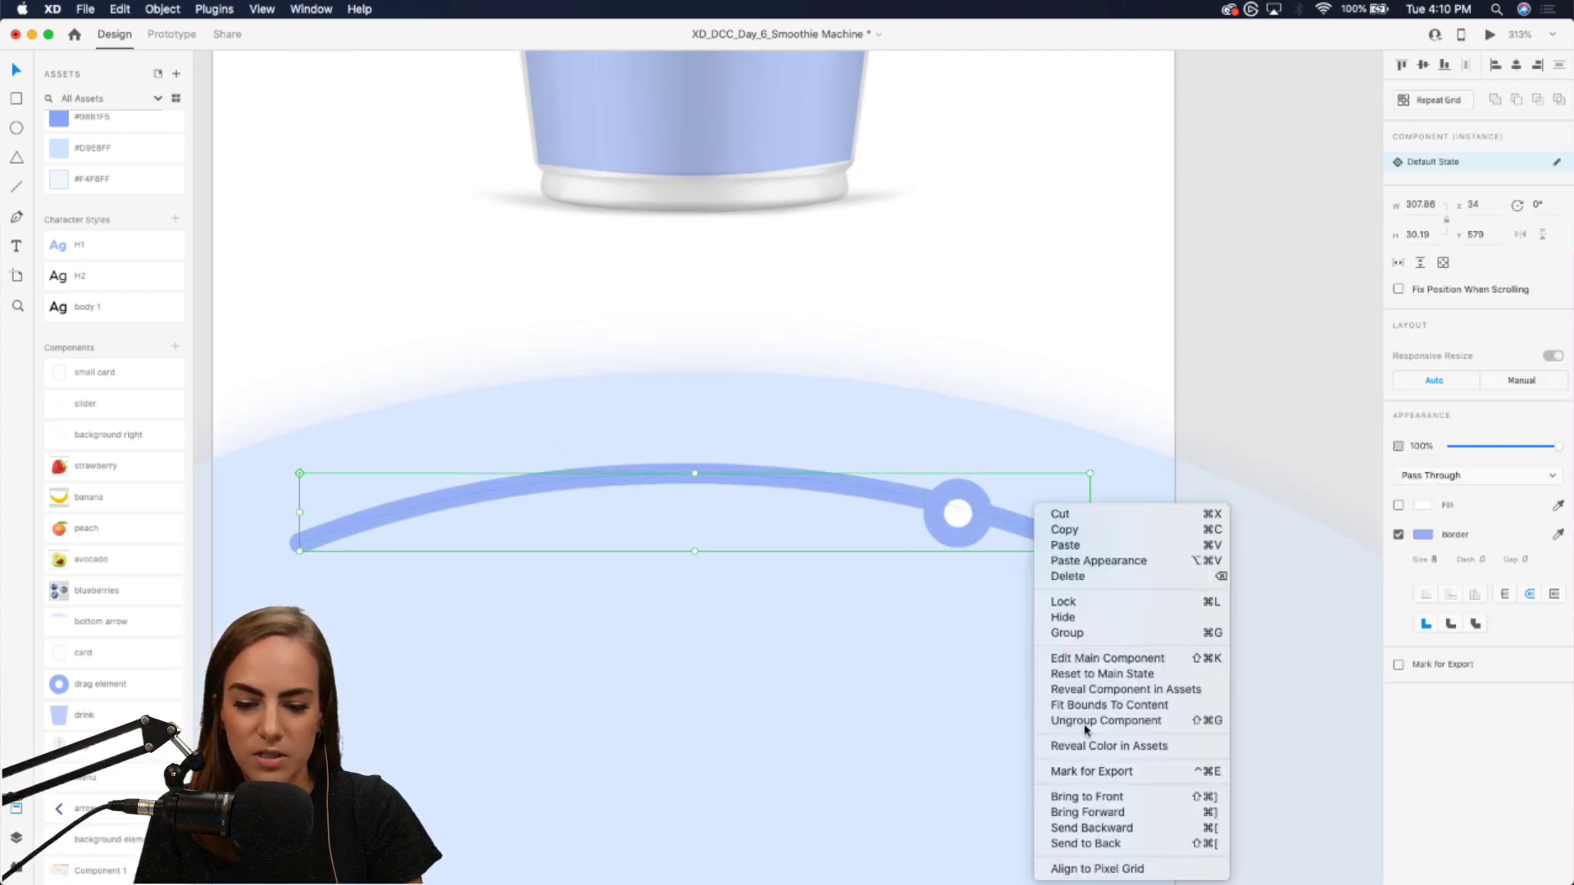
left_click(1282, 398)
- Shorten the blue curve to end at the drag handle by adding an anchor point there and deleting the right end point
double_click(1009, 528)
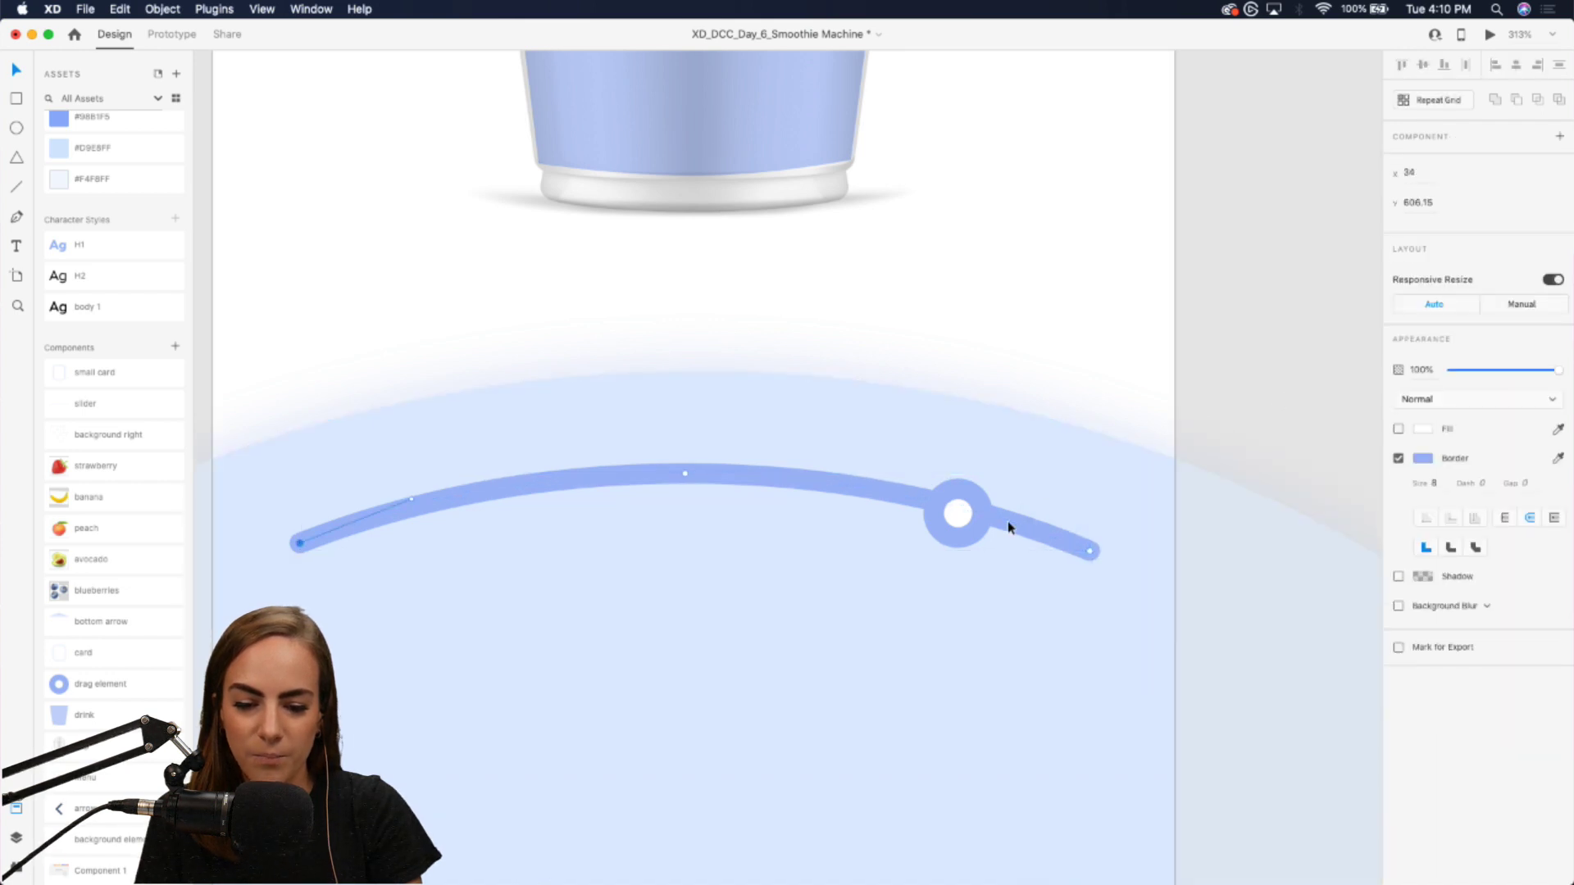
left_click(962, 516)
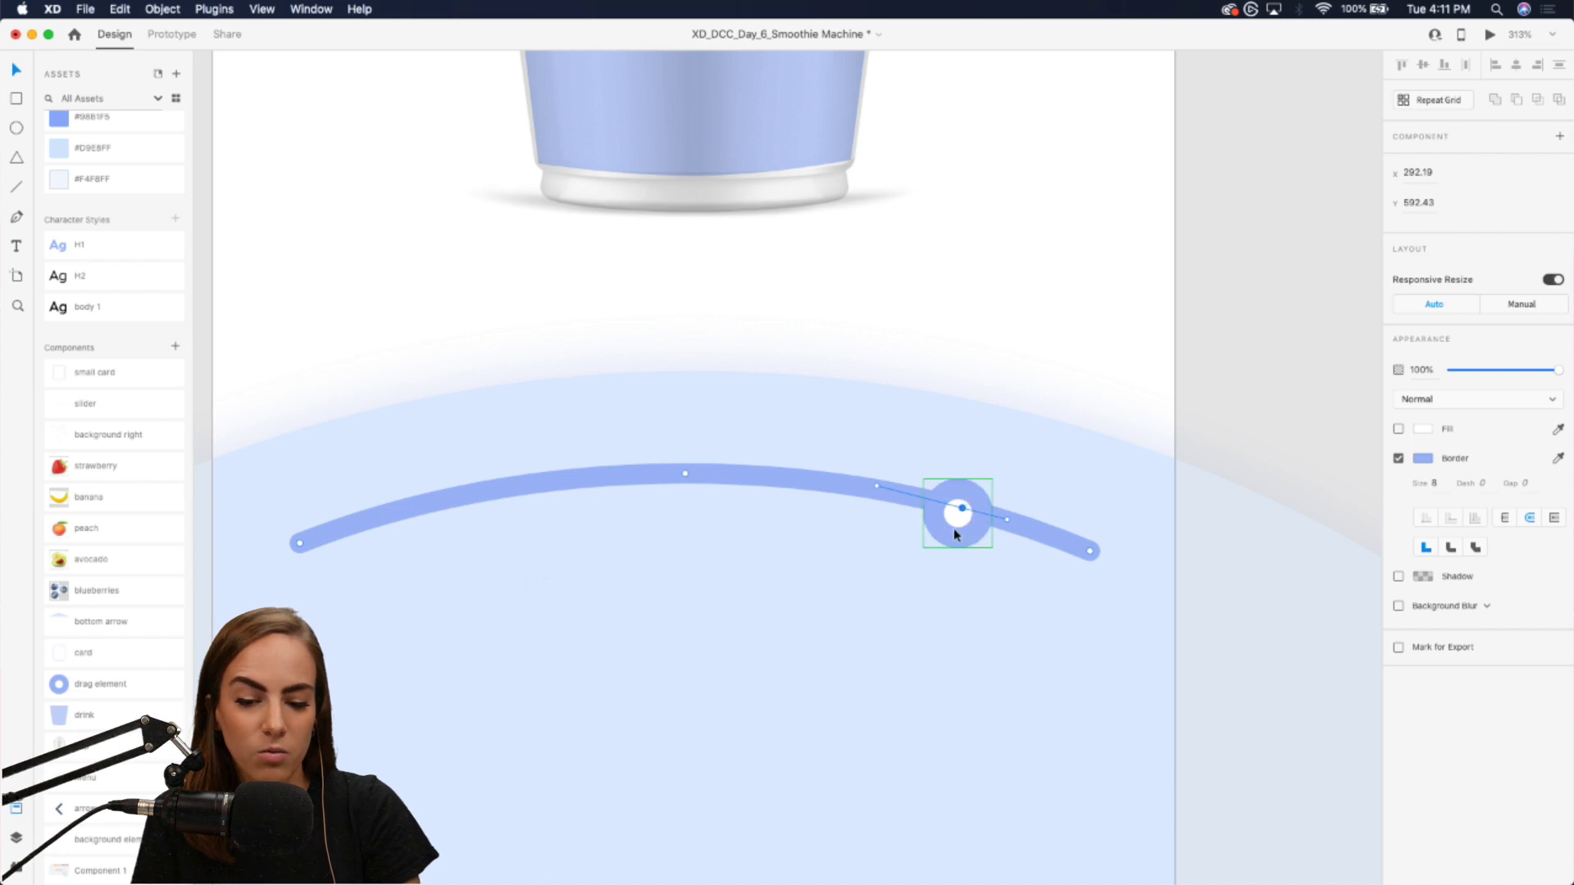
left_click(1091, 553)
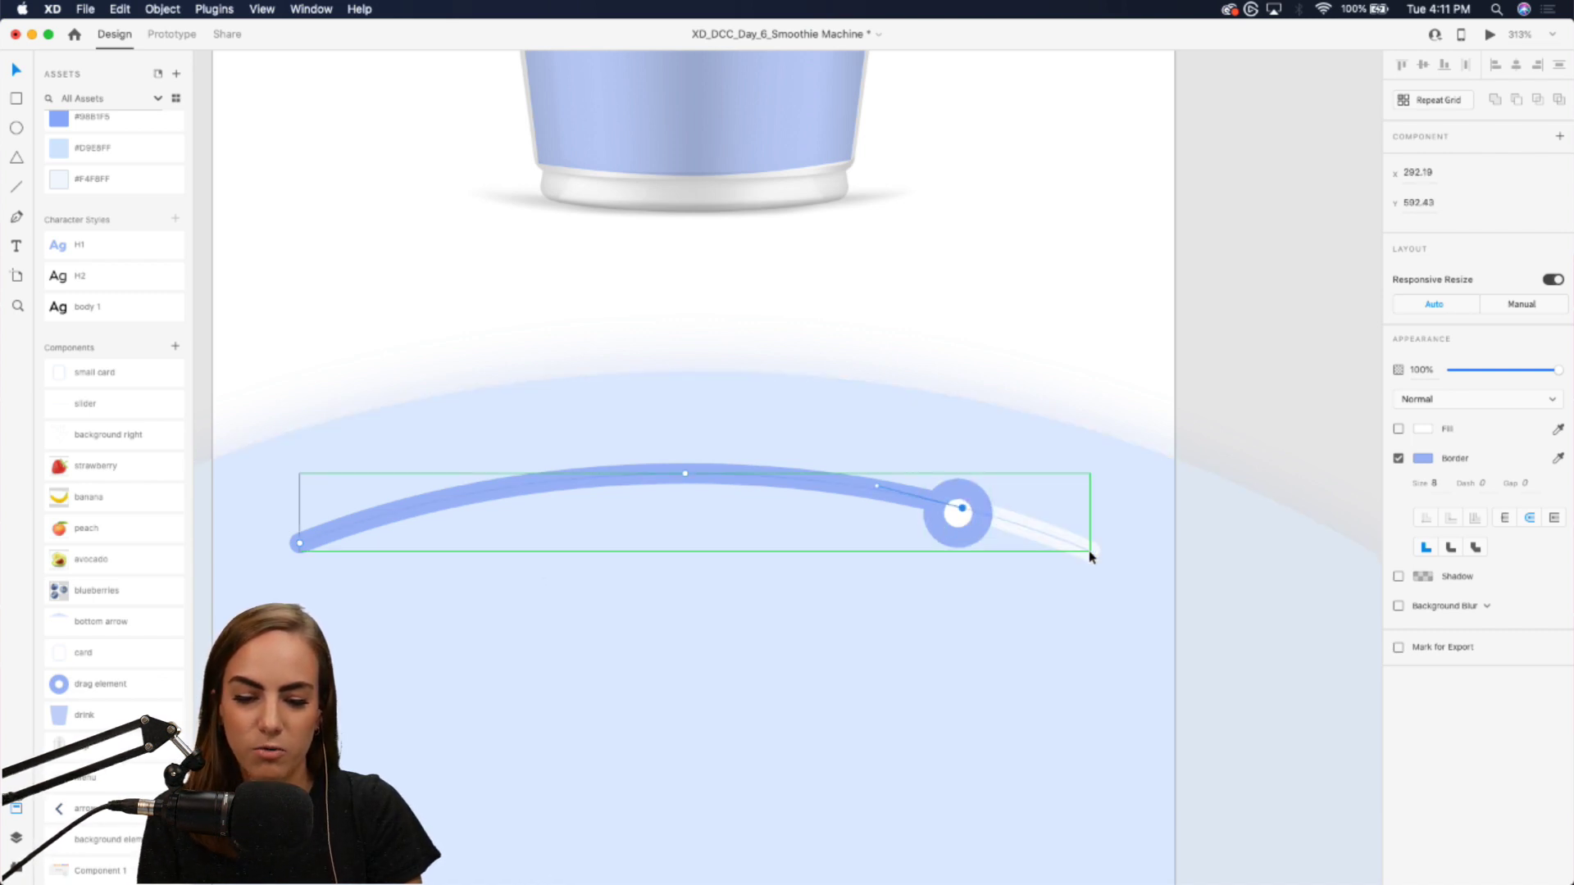
scroll(1229, 306, "down", 5)
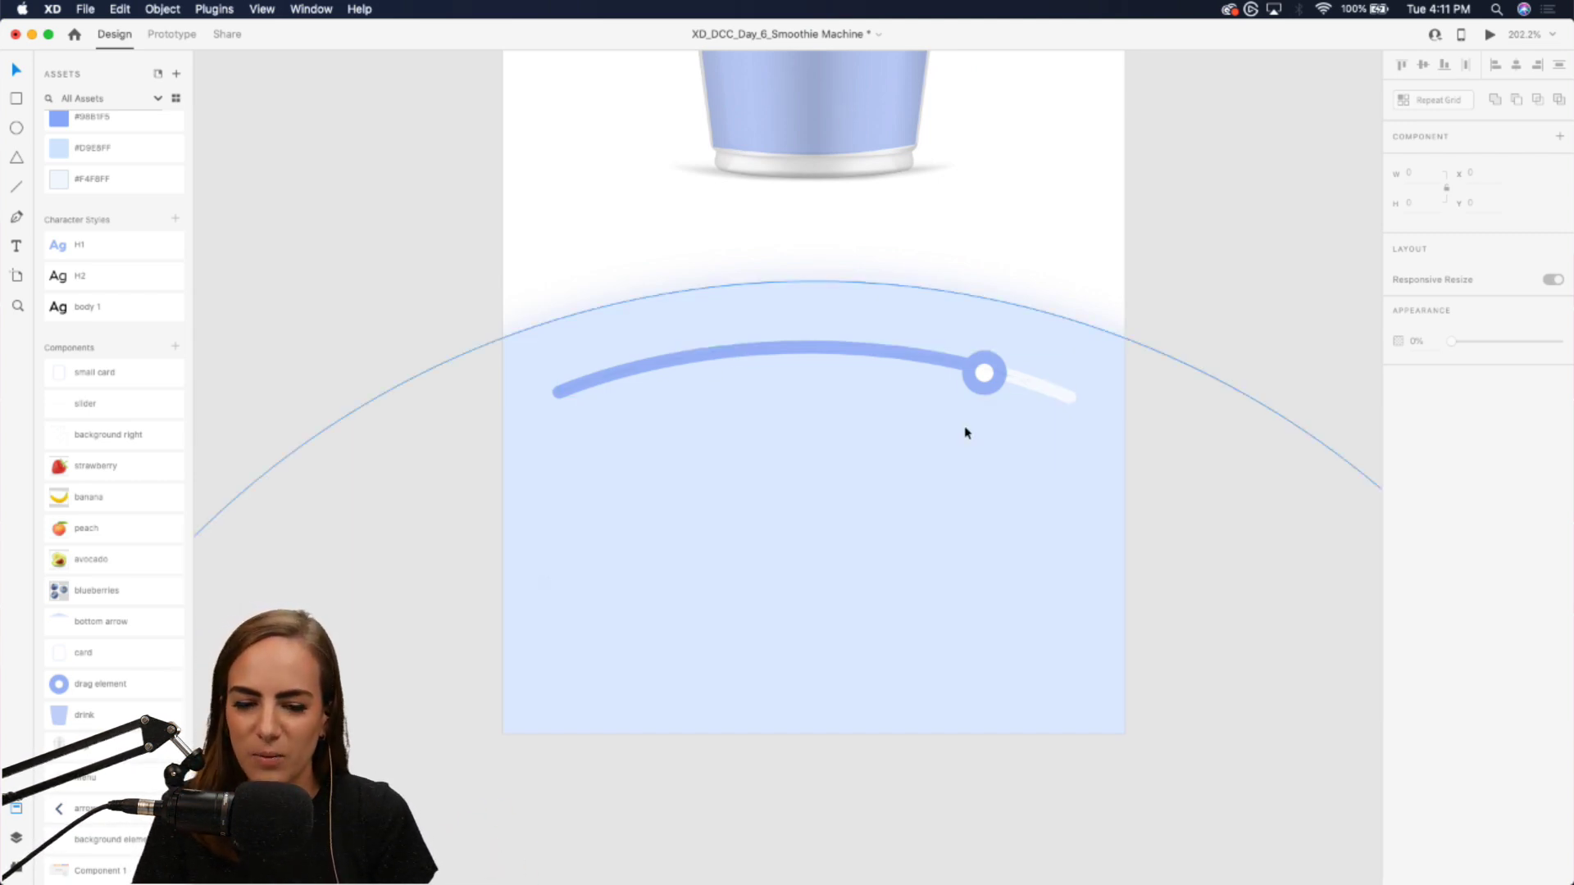
scroll(965, 432, "up", 3)
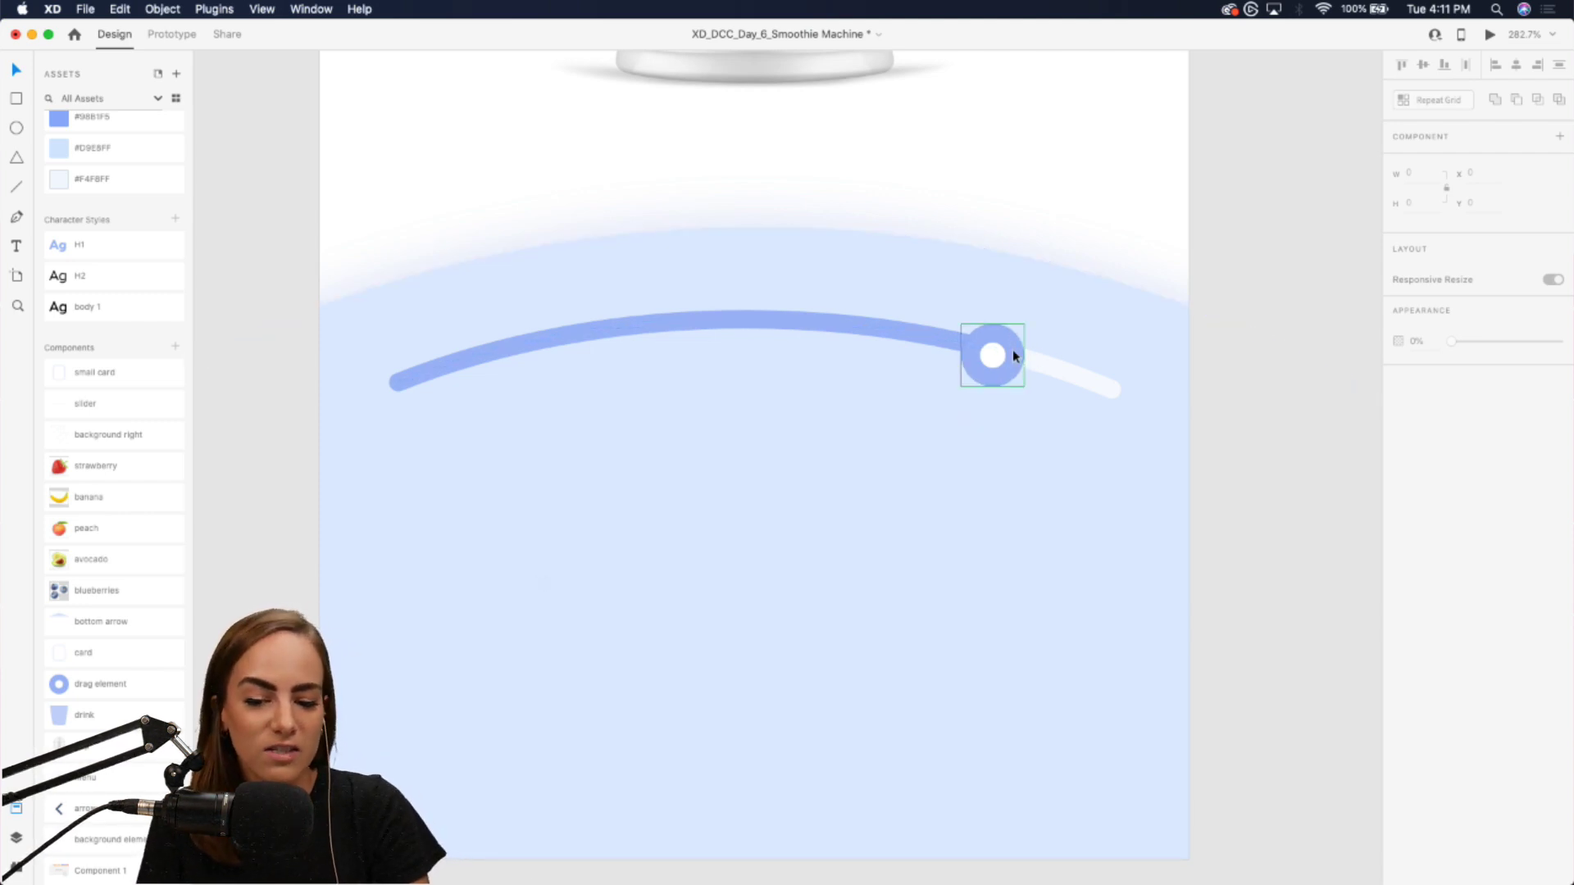
- Place the background element component in the Smoothie App artboard's upper-left corner and put a copy at about X 224, Y 0
scroll(1011, 350, "down", 5)
scroll(1014, 355, "down", 4)
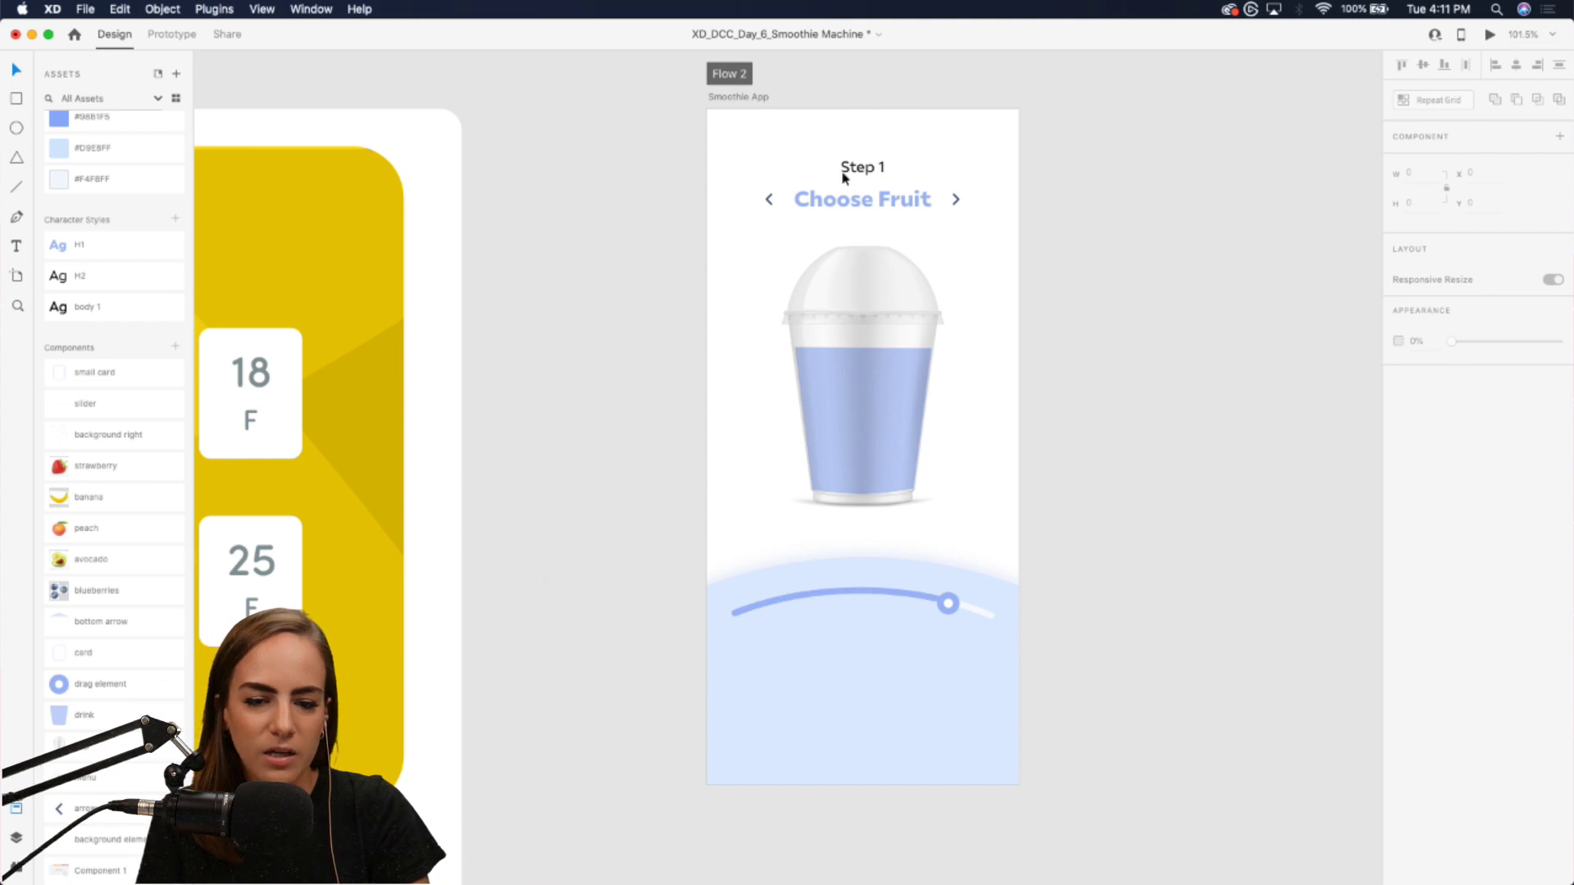
scroll(84, 688, "down", 2)
left_click_drag(80, 831, 789, 90)
scroll(566, 307, "up", 4)
scroll(781, 154, "up", 3)
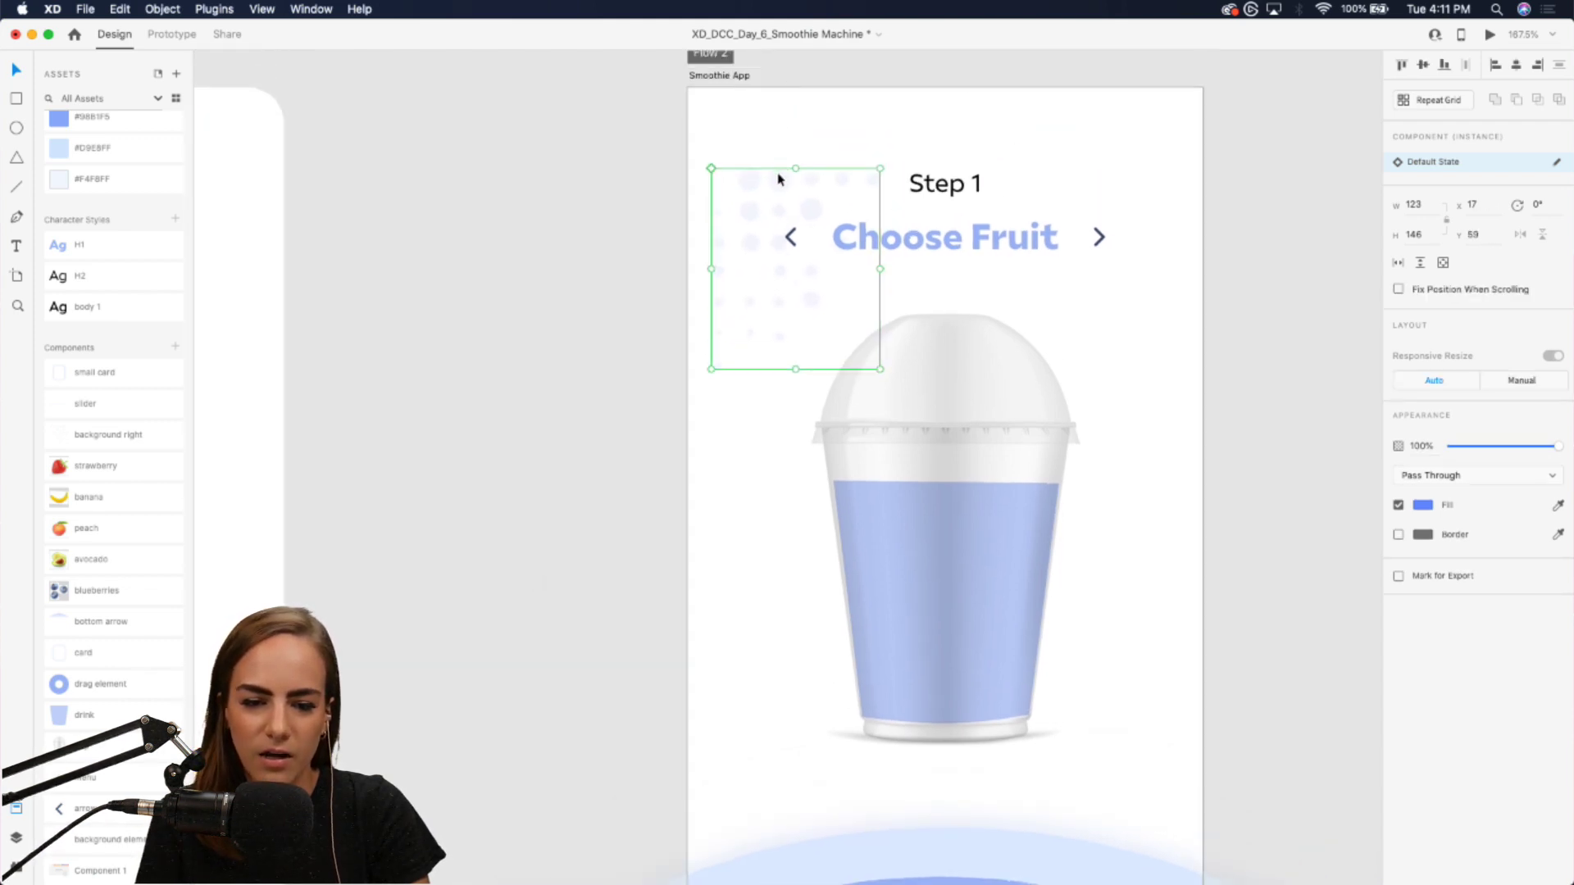
left_click_drag(779, 179, 1068, 99)
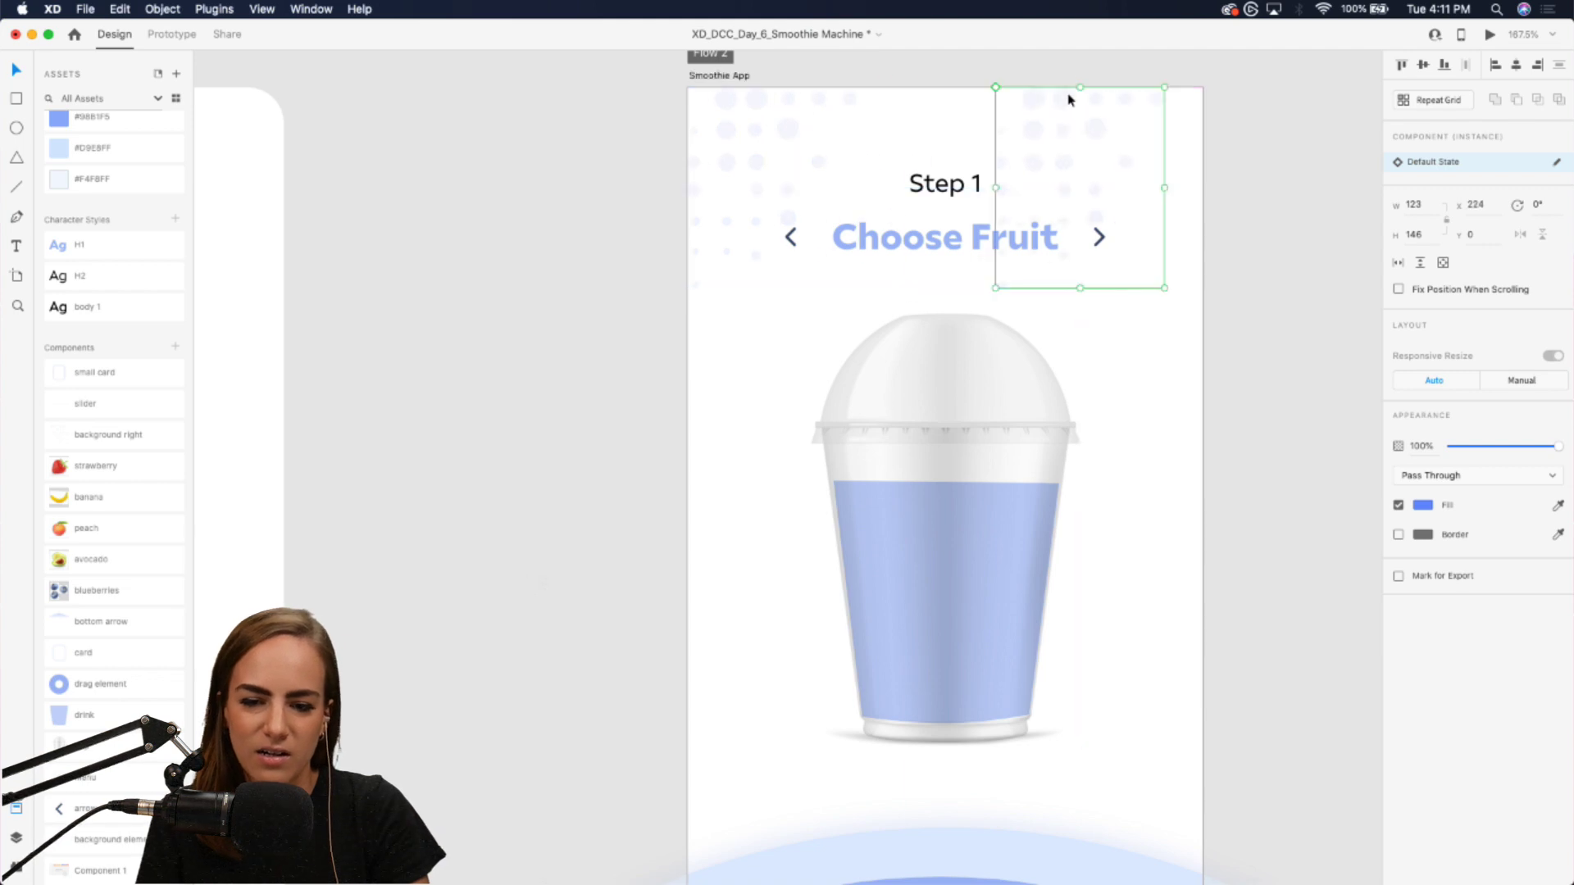
- Replace the copied dot pattern with the background right component, placed in the artboard's upper-right corner at X 252, Y 0
right_click(1068, 100)
left_click(1268, 49)
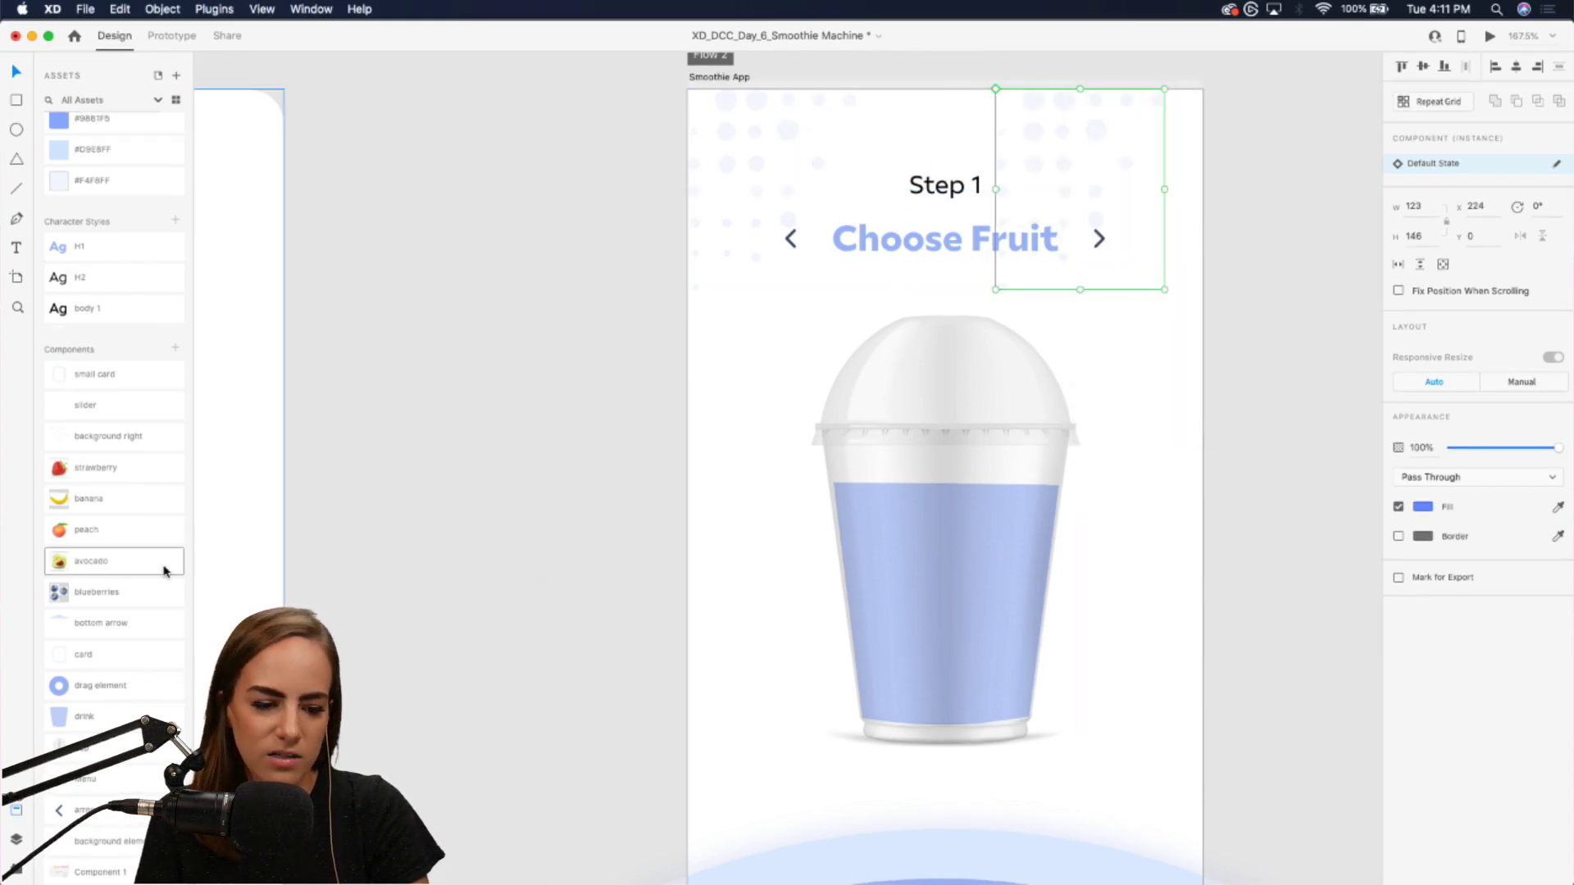
left_click_drag(126, 435, 503, 295)
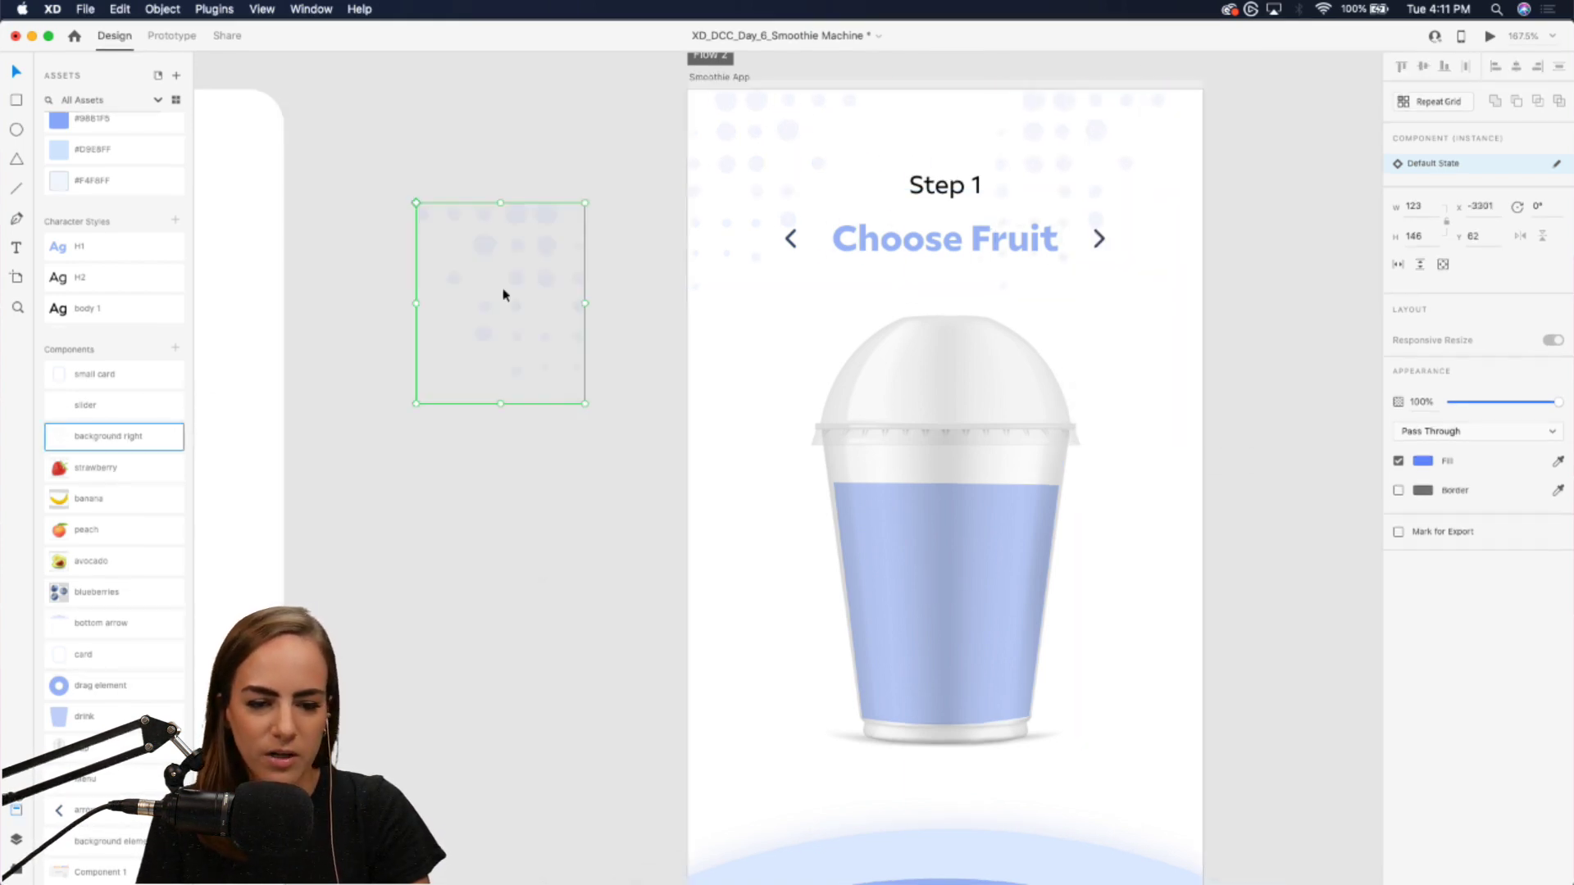
left_click(1094, 128)
key("Delete")
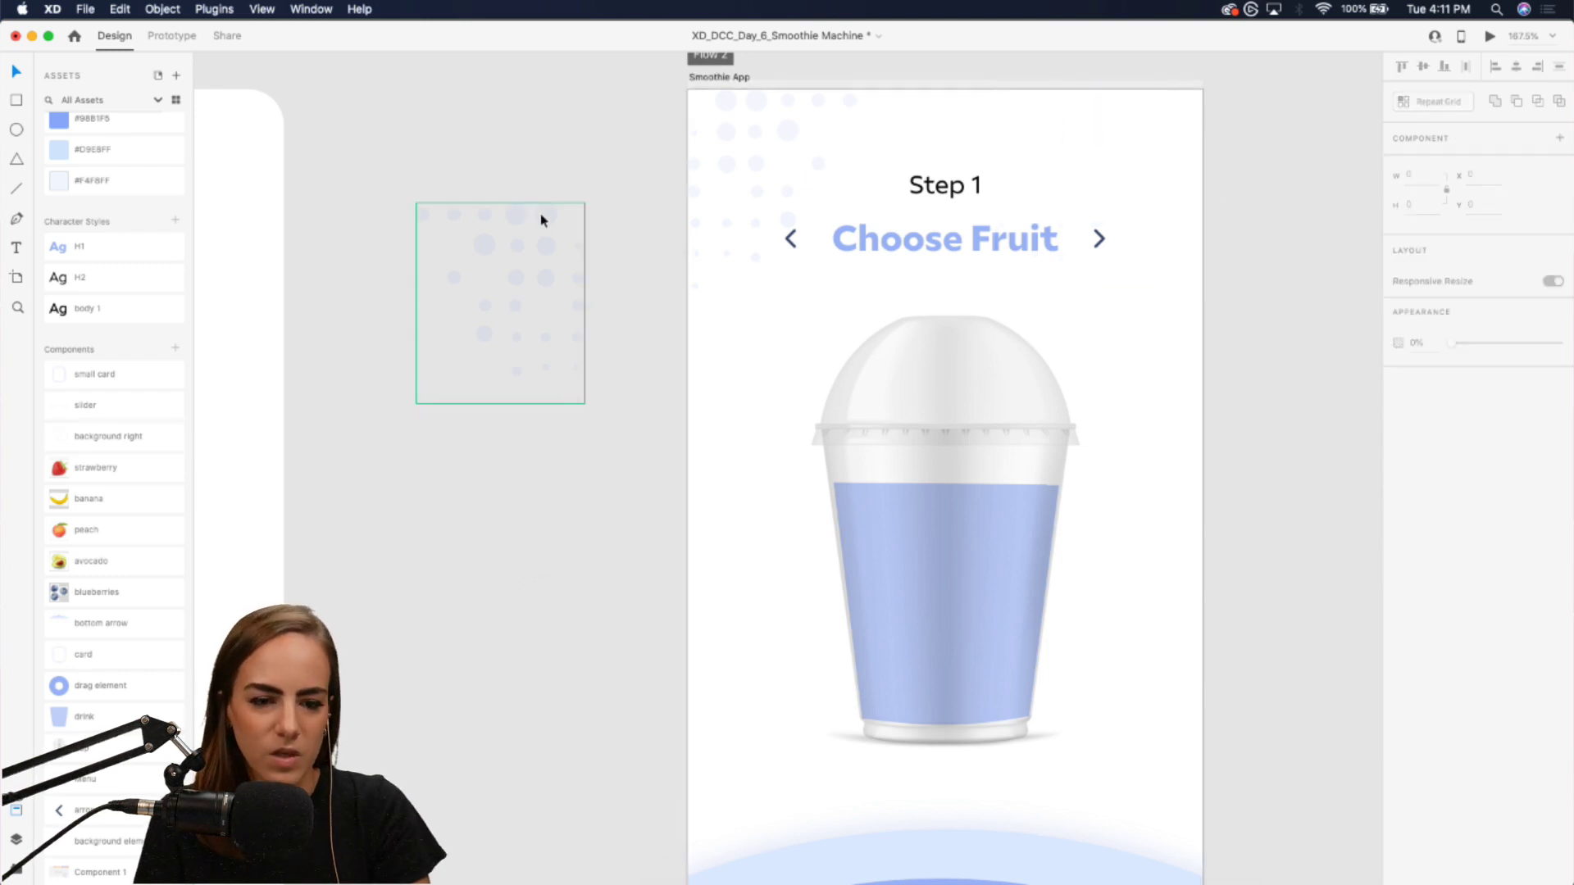
left_click_drag(541, 218, 1159, 105)
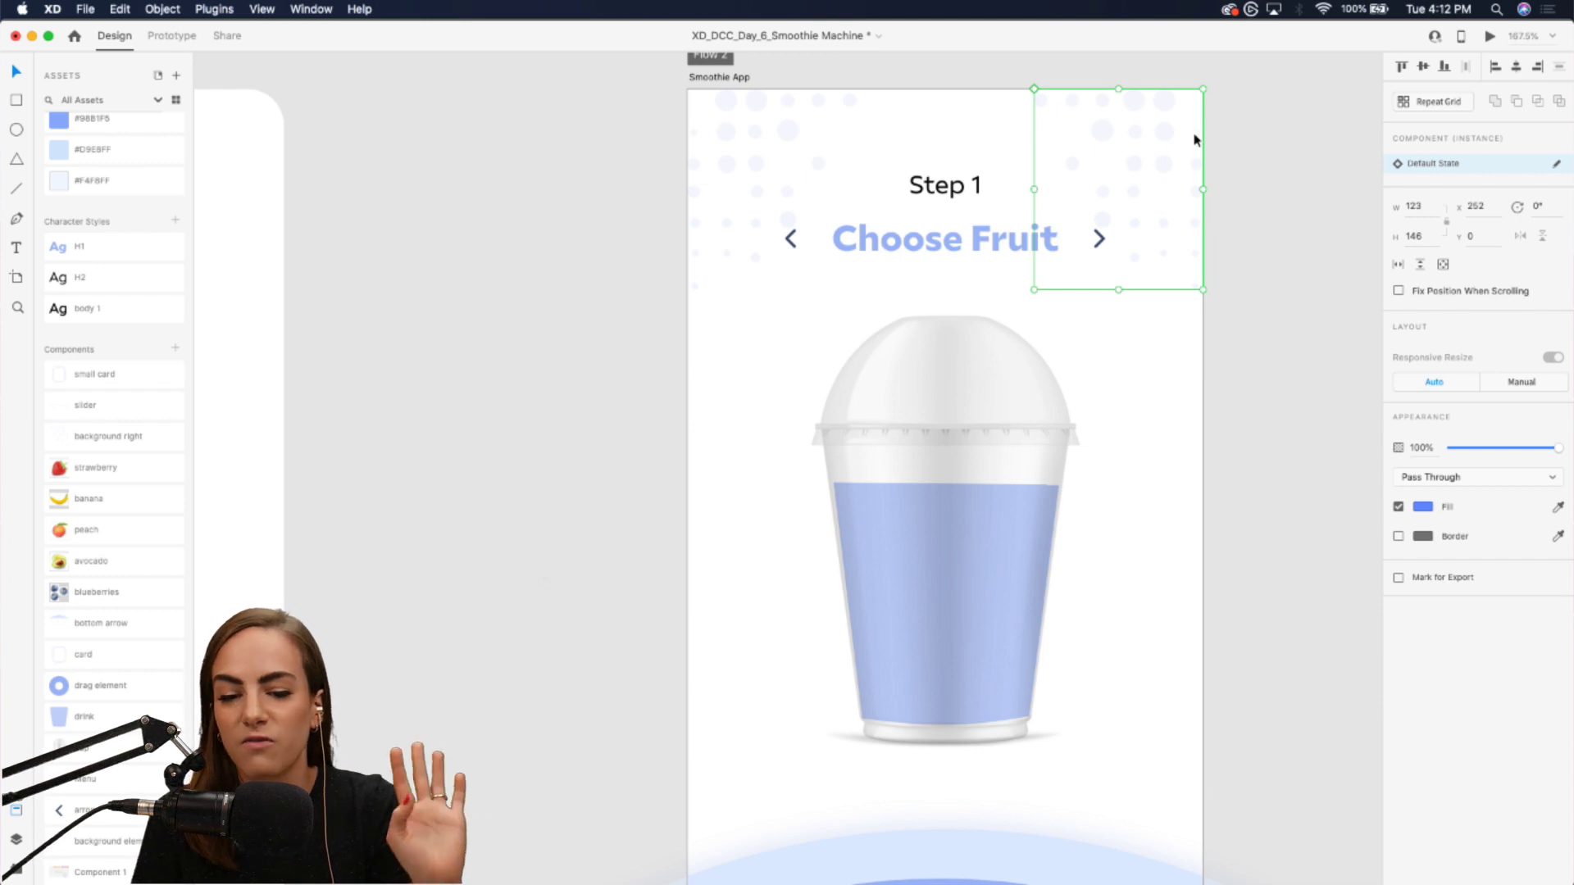
left_click(1275, 155)
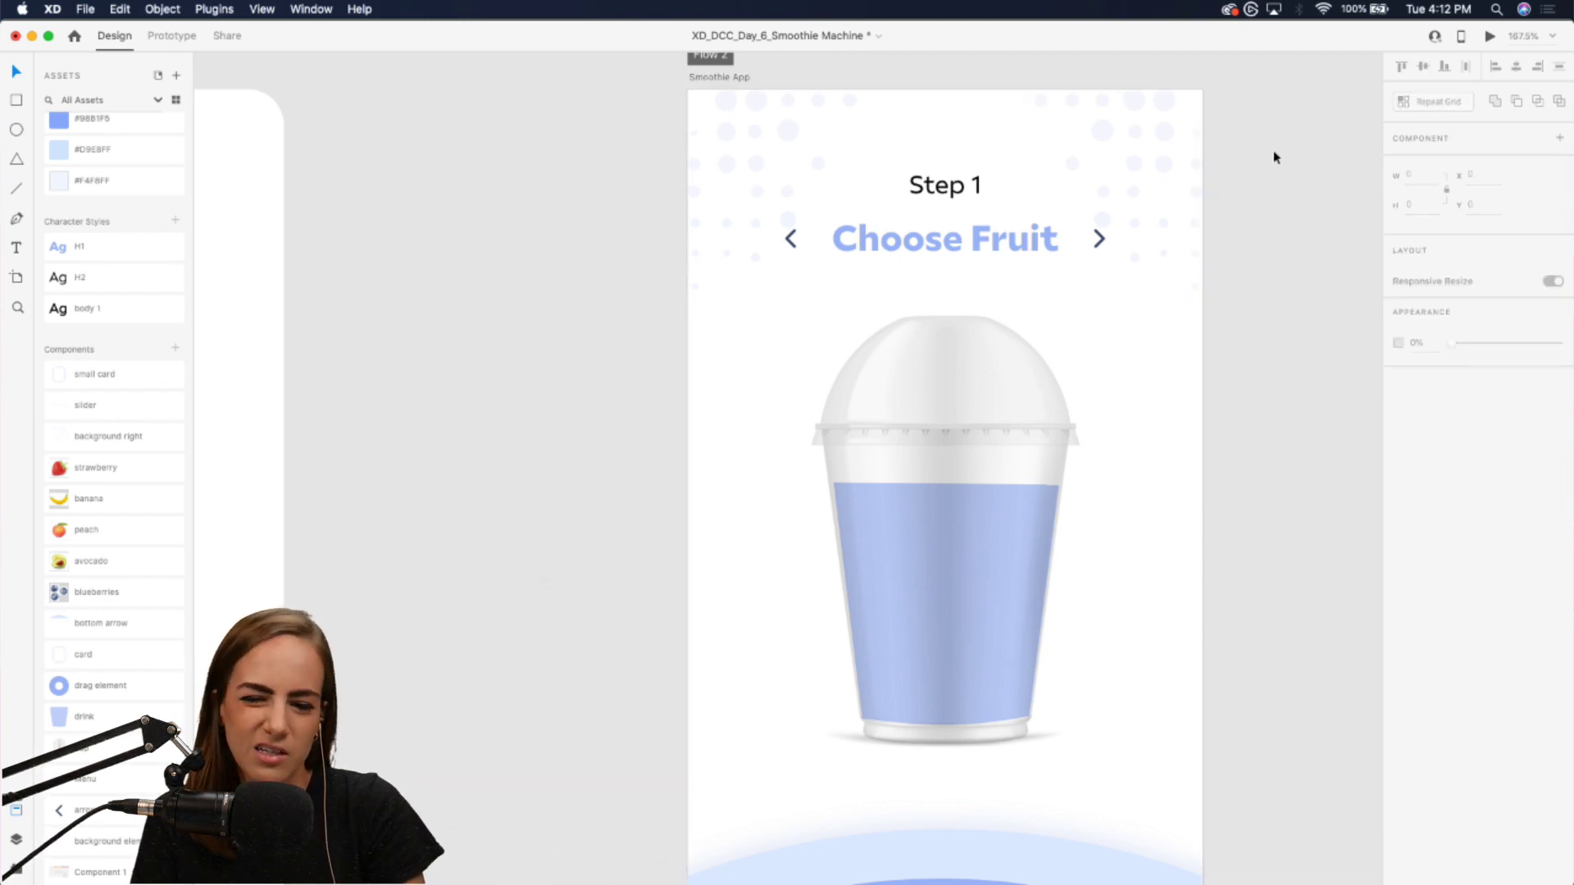
- Place the menu component in the artboard's upper-left corner, over the dot pattern and beside the Step 1 heading
scroll(1275, 156, "down", 5)
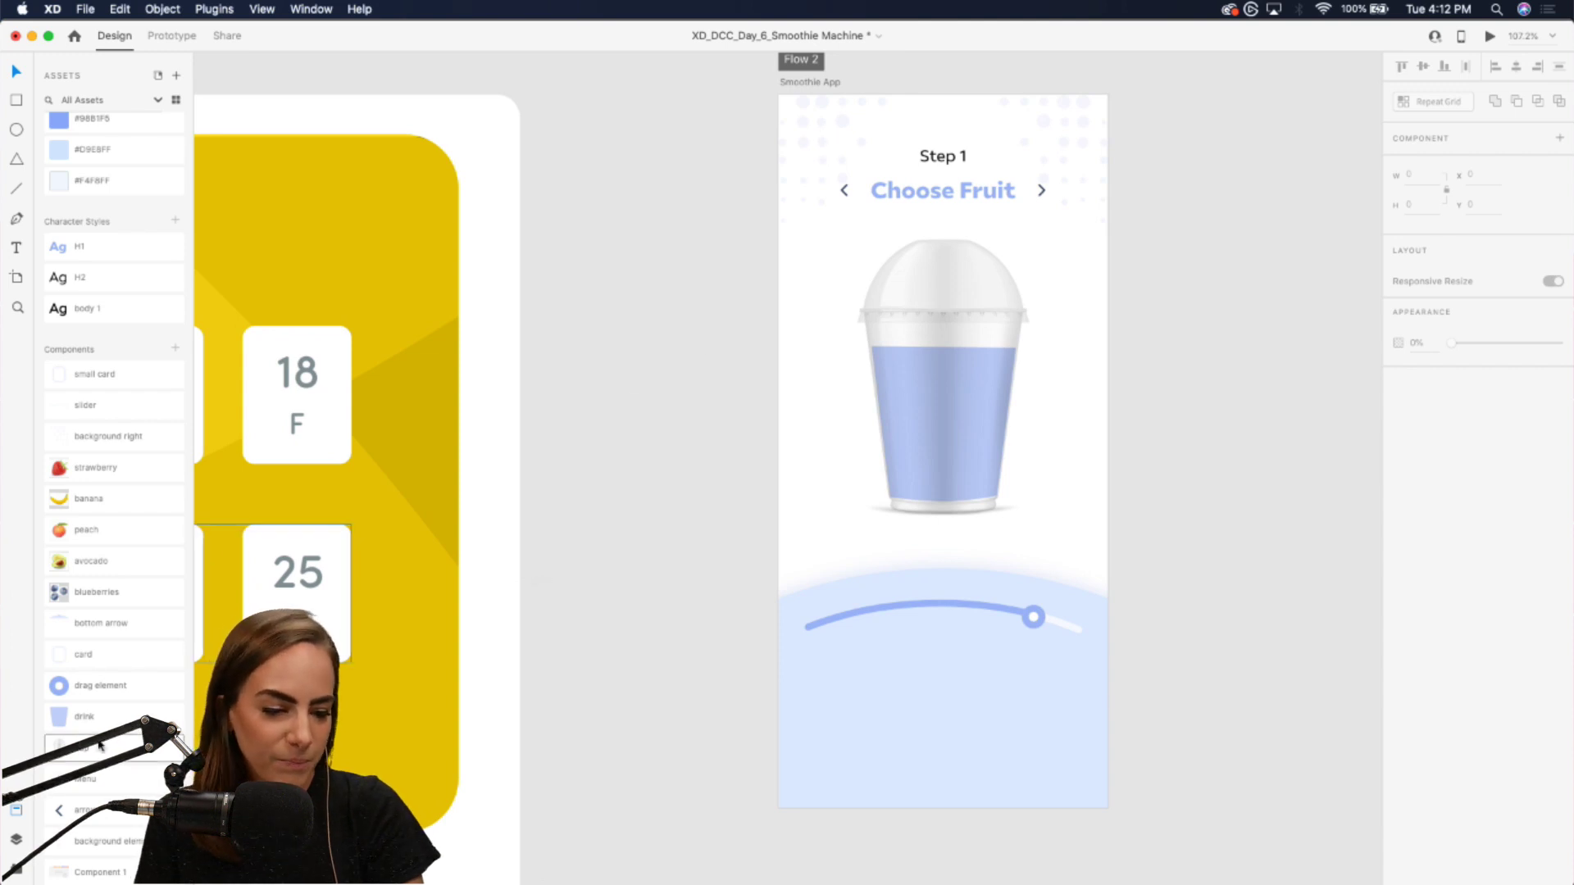
scroll(100, 742, "down", 2)
left_click_drag(76, 783, 720, 165)
scroll(721, 164, "up", 5)
left_click_drag(570, 295, 804, 204)
left_click(579, 257)
scroll(579, 257, "down", 3)
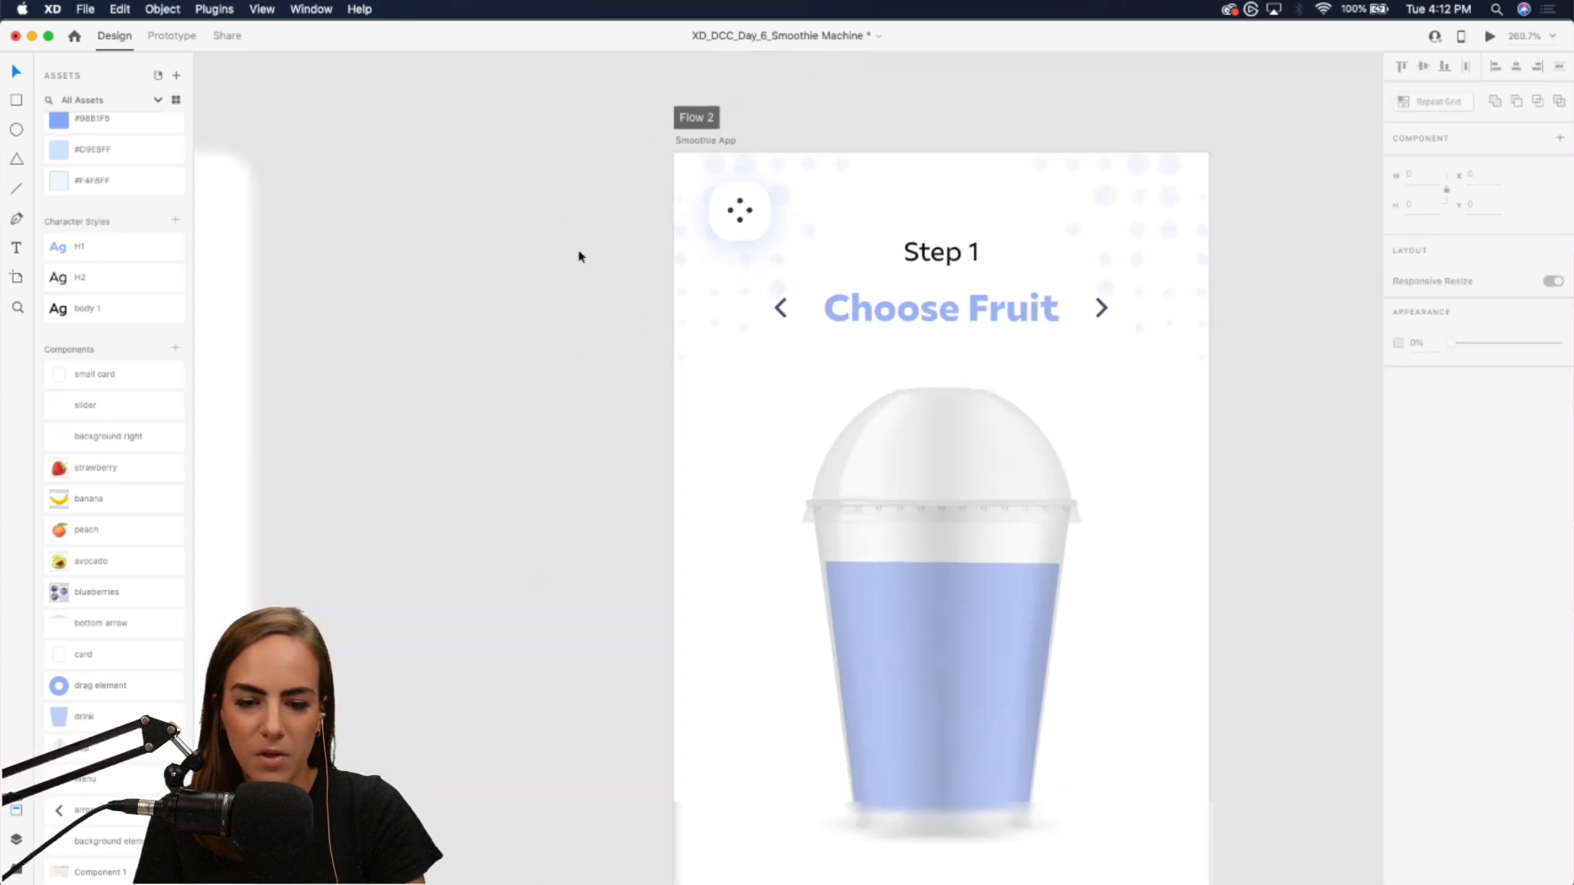
- Group the drag handle with the shortened blue curve, leaving the white track outside the group
scroll(579, 256, "down", 10)
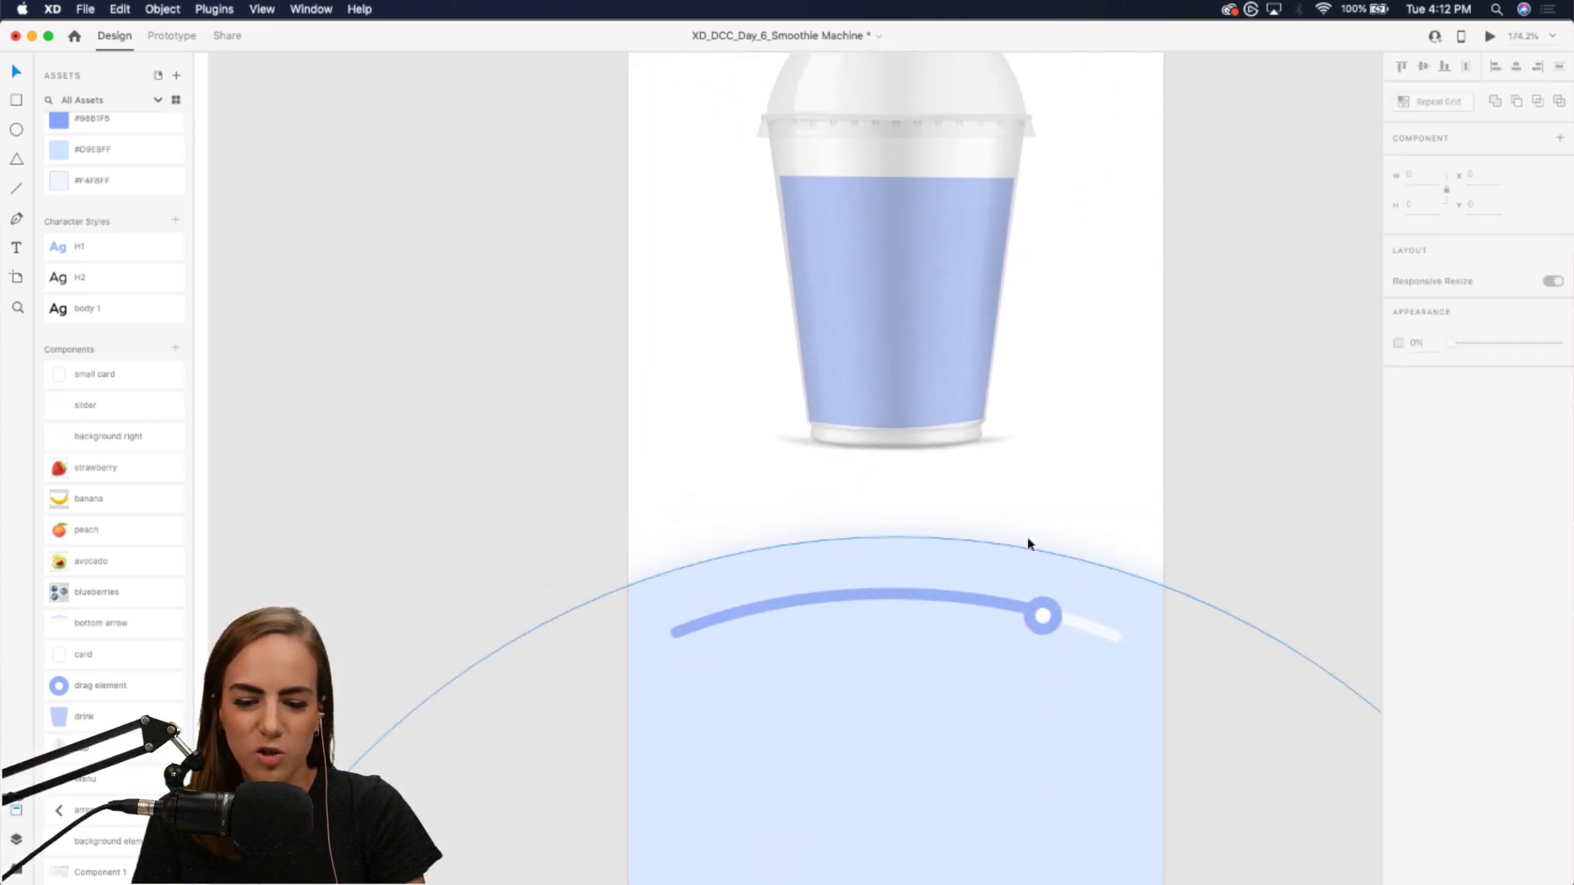
scroll(1035, 543, "down", 5)
scroll(938, 492, "up", 5)
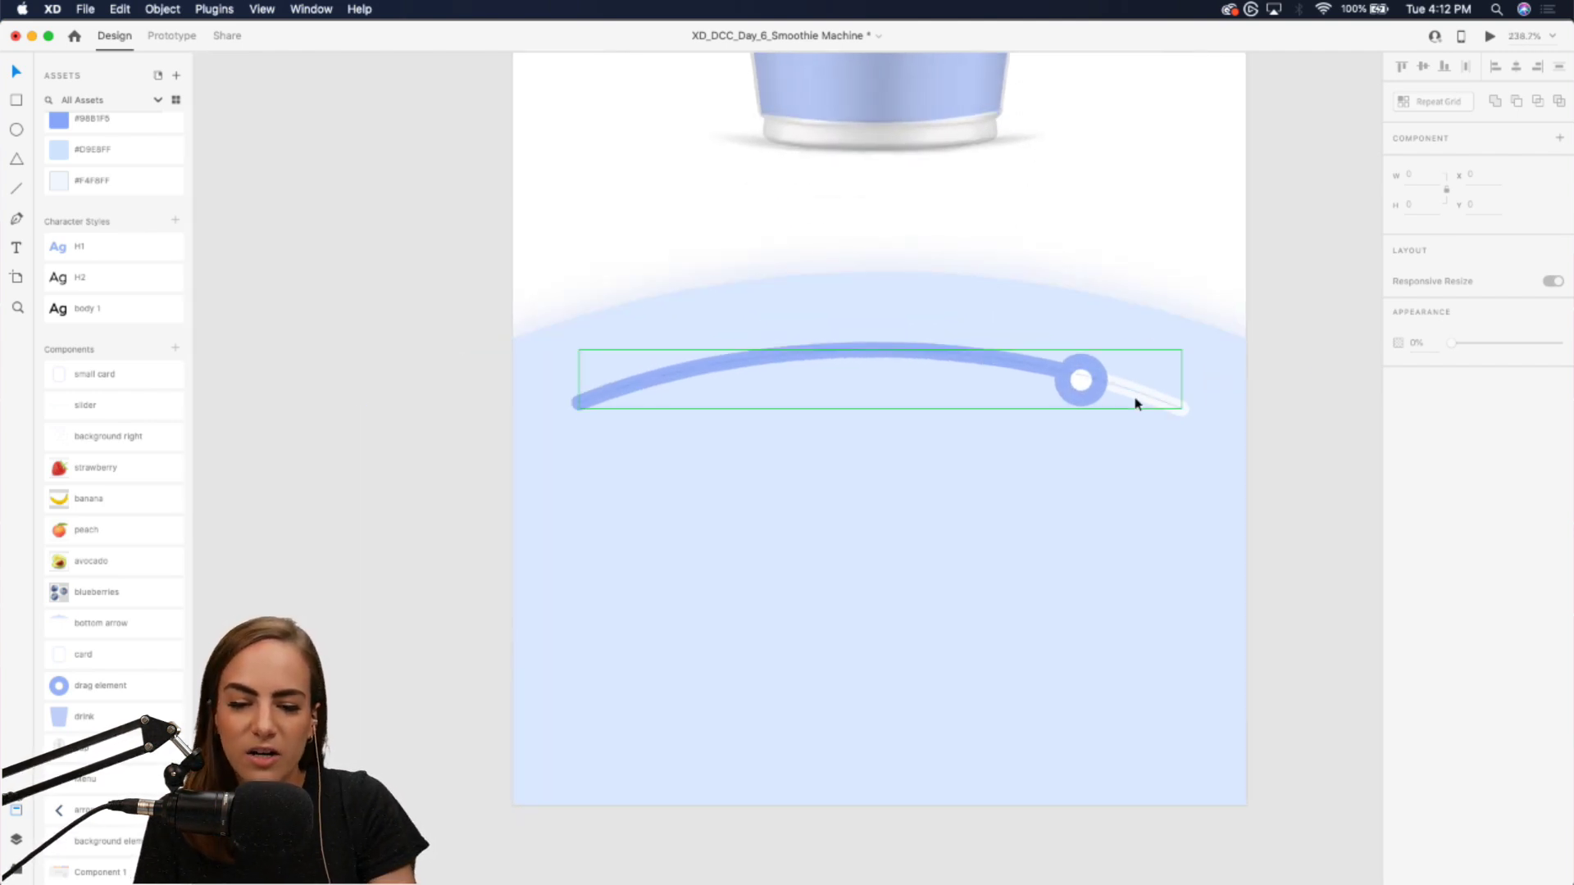
double_click(1081, 380)
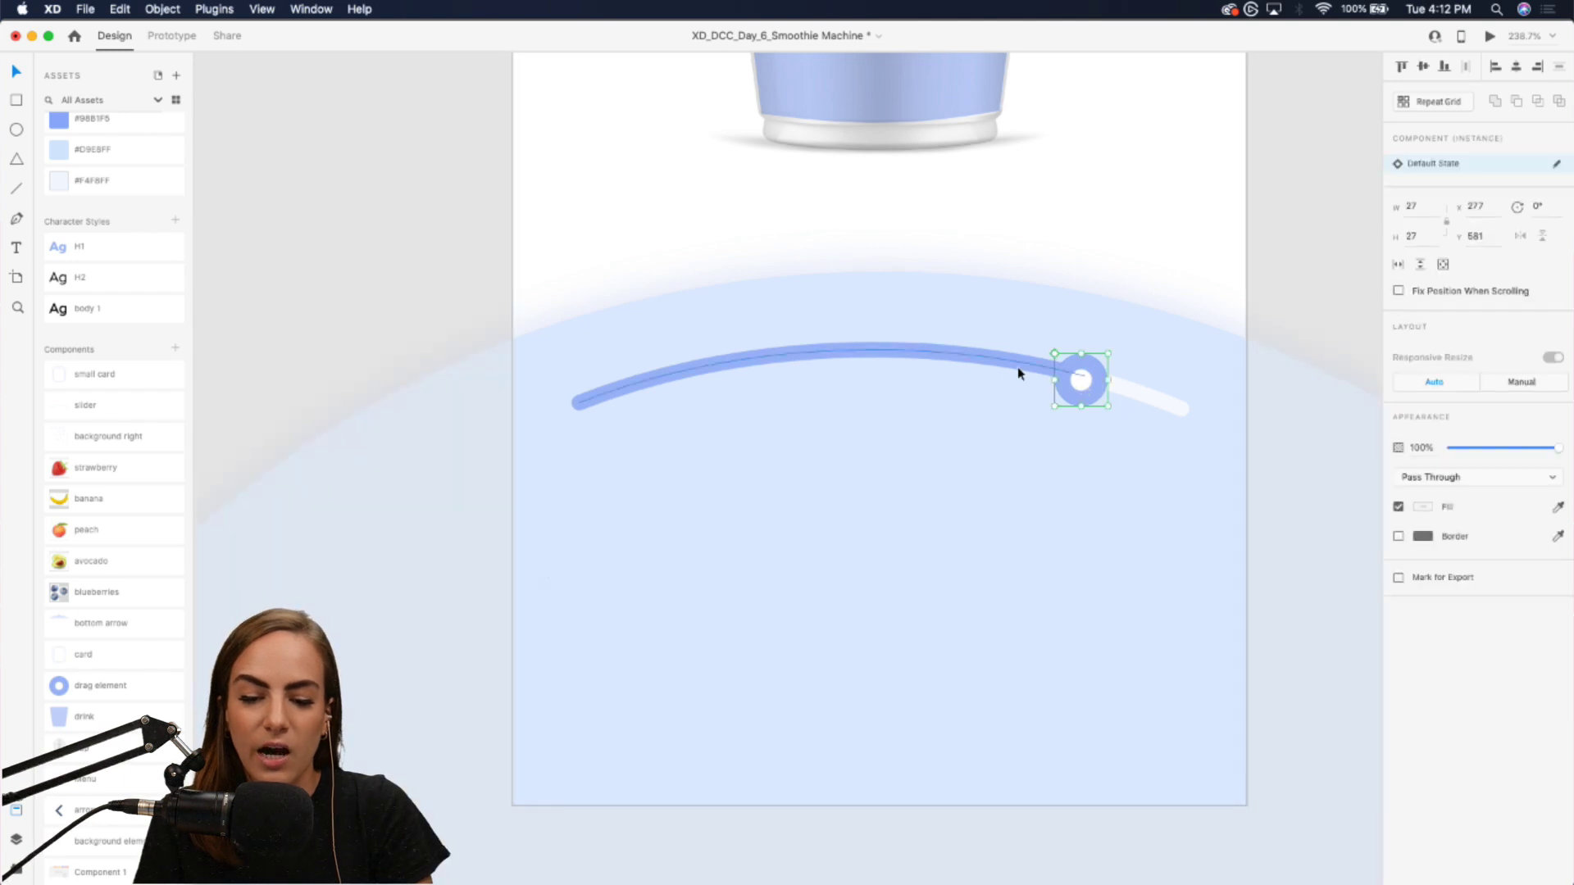
left_click(1017, 365, "shift")
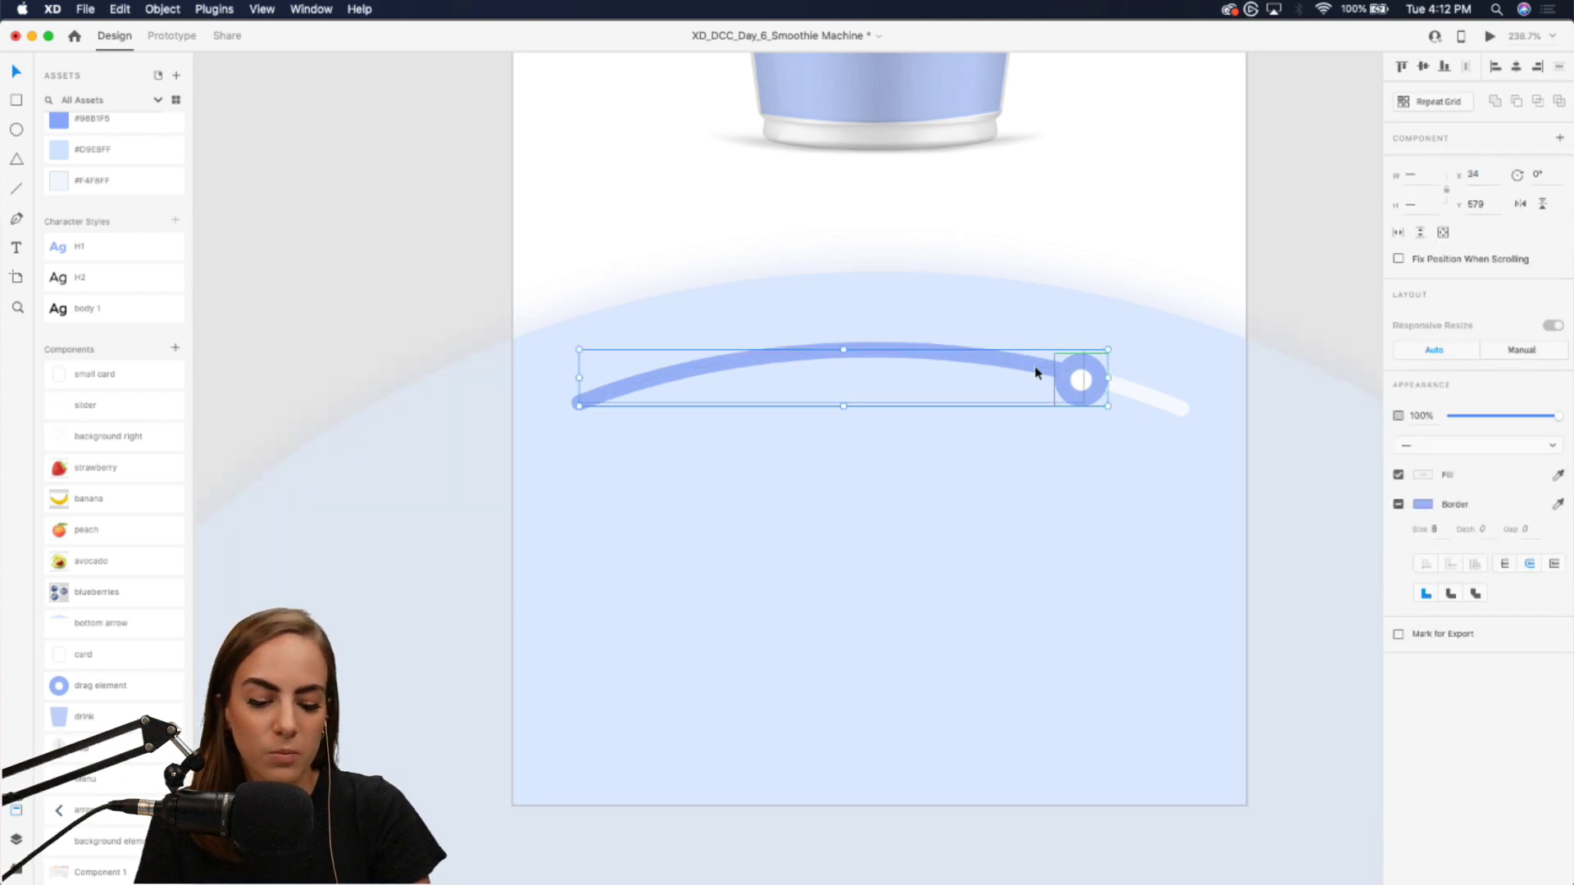
key("super+g")
key("super+minus")
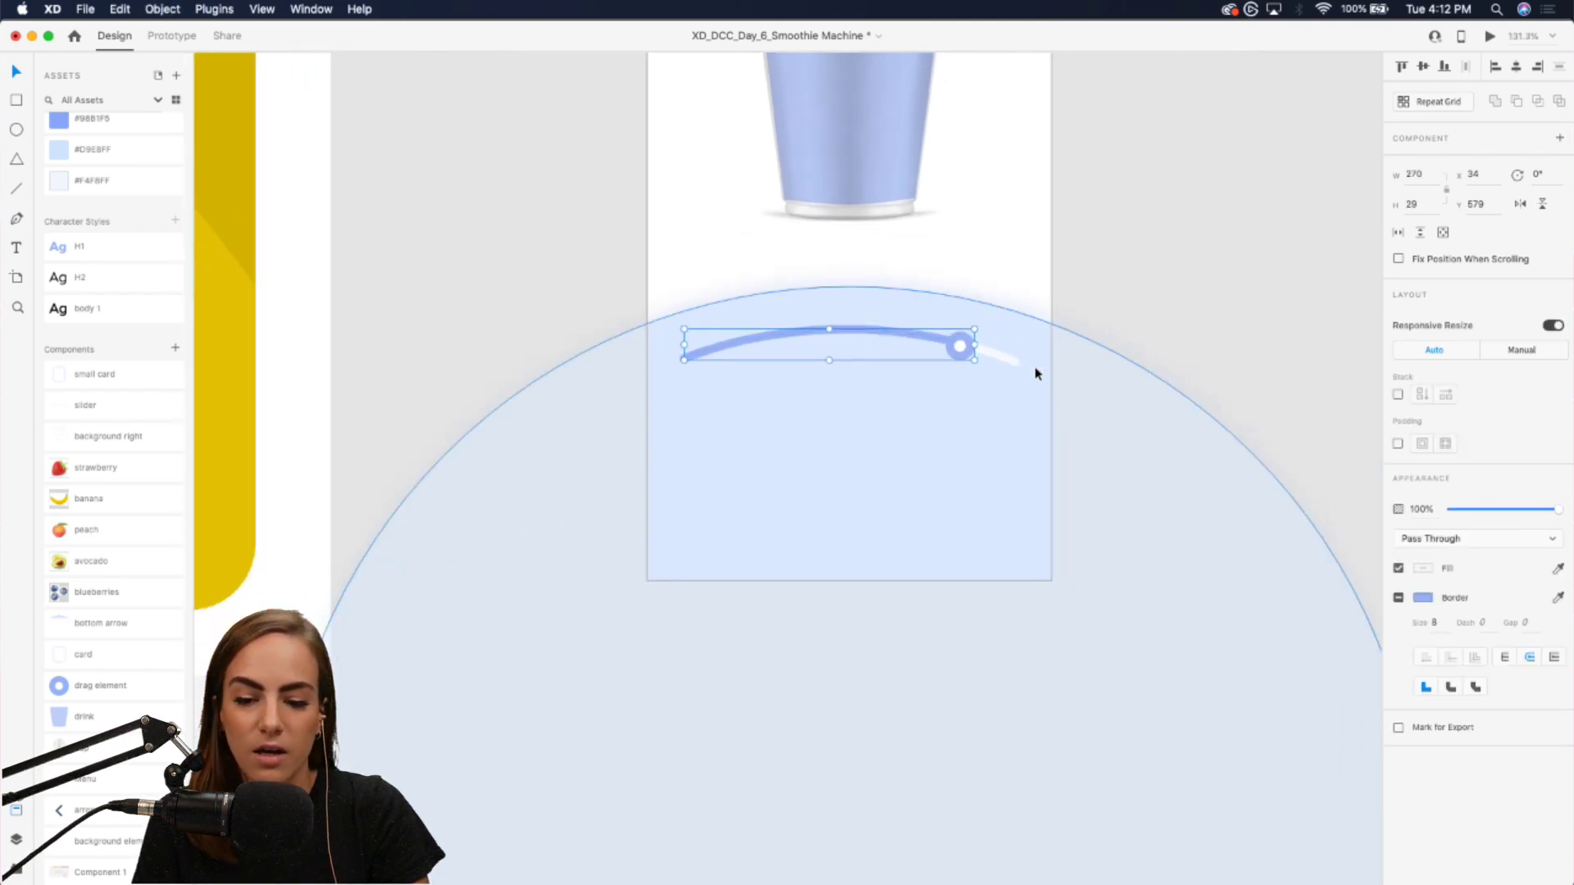
left_click(1138, 291)
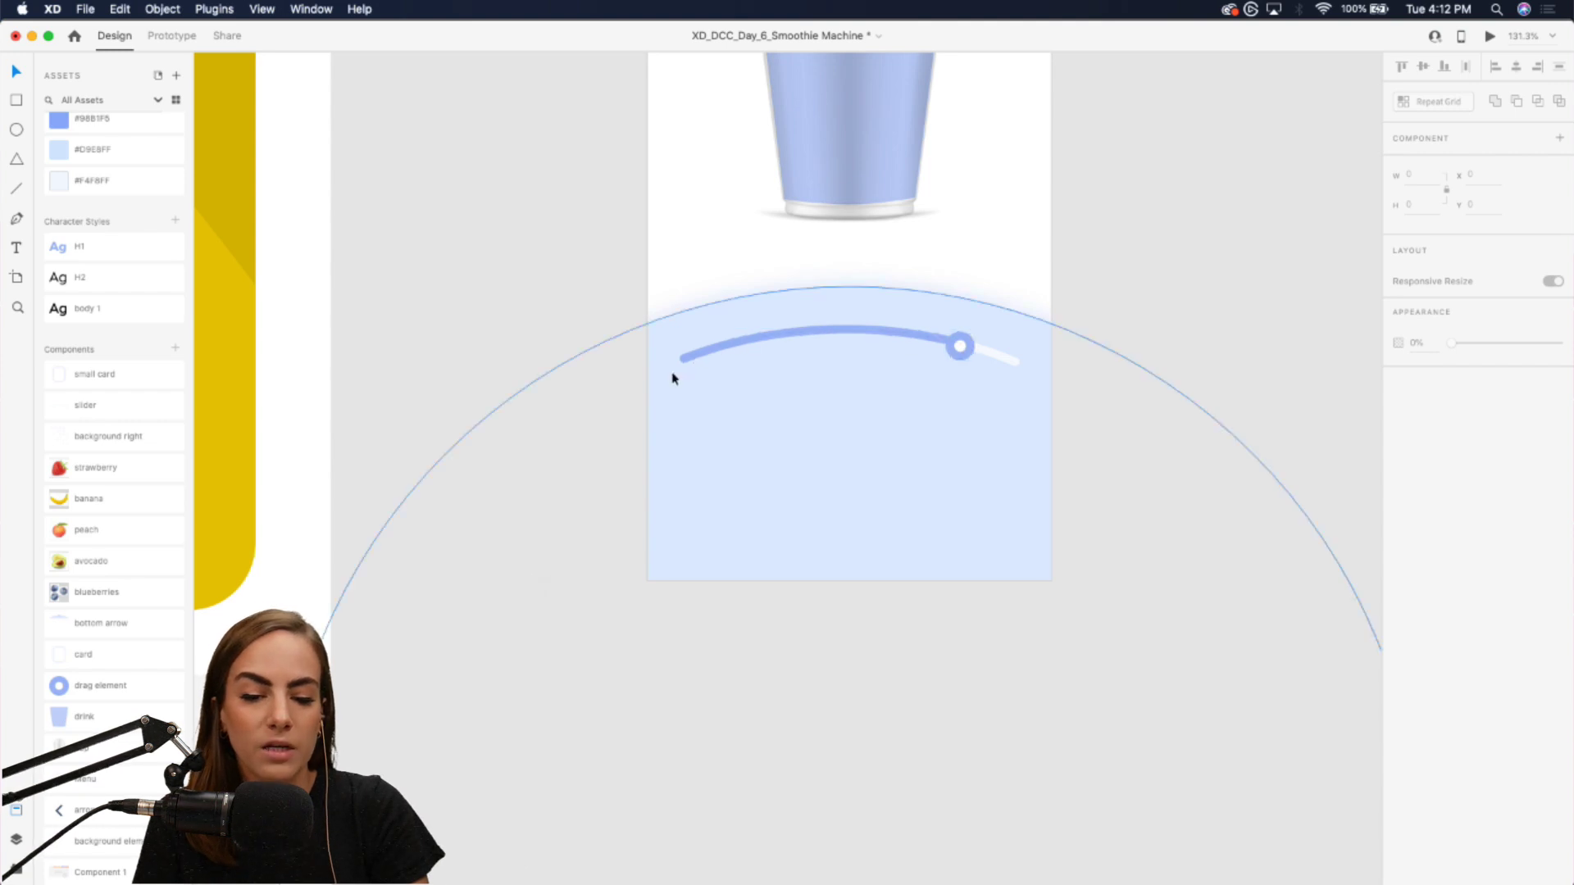
left_click(960, 345)
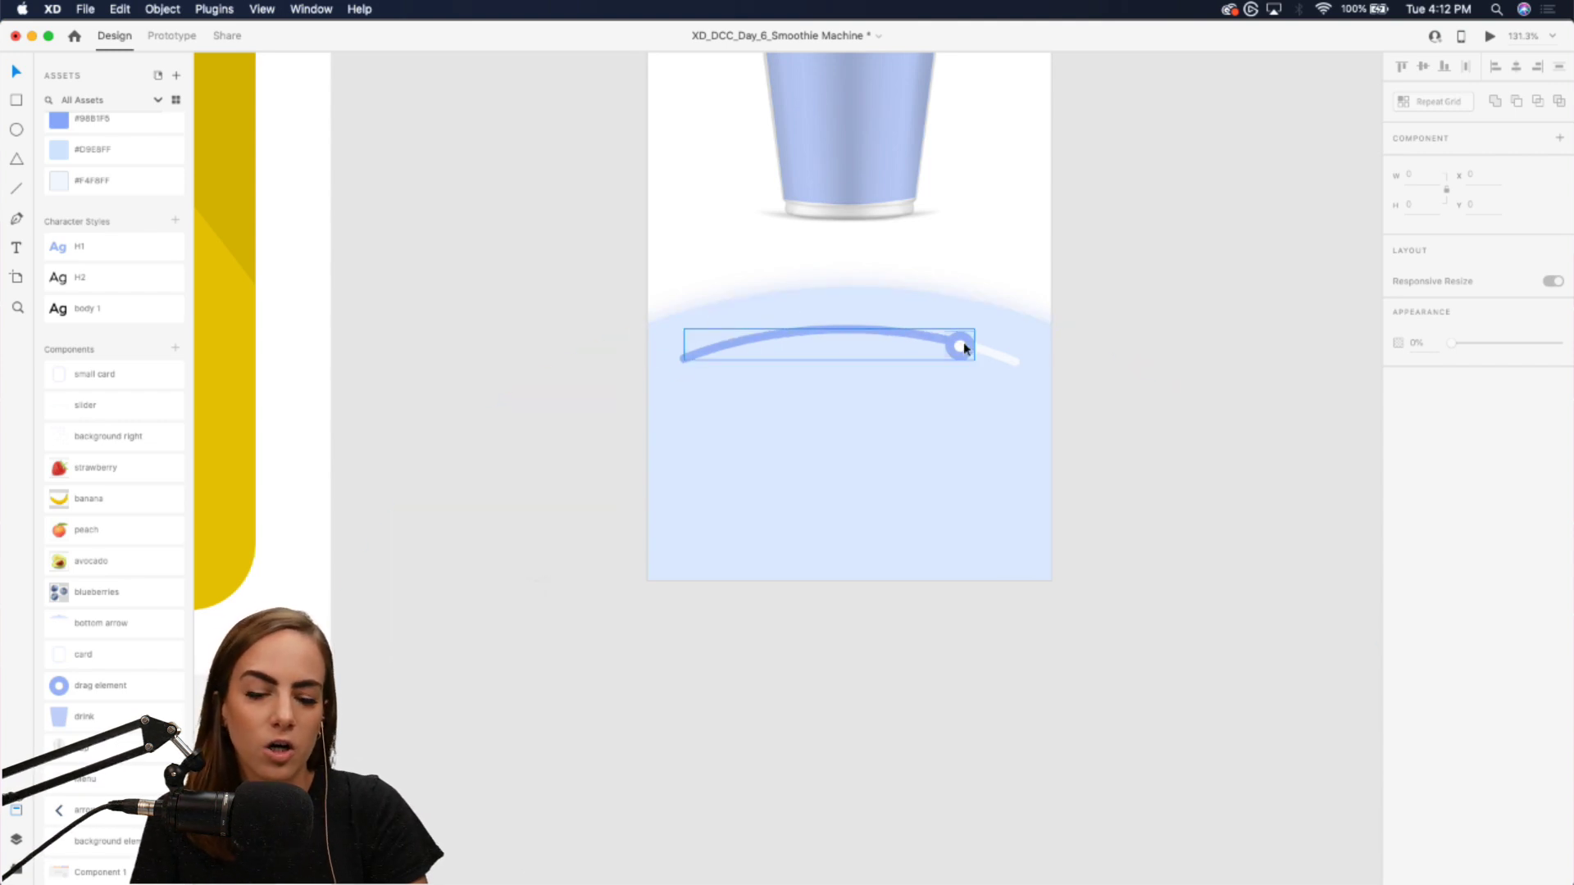
- Duplicate the Smoothie App artboard
key("super+minus")
scroll(962, 342, "up", 5)
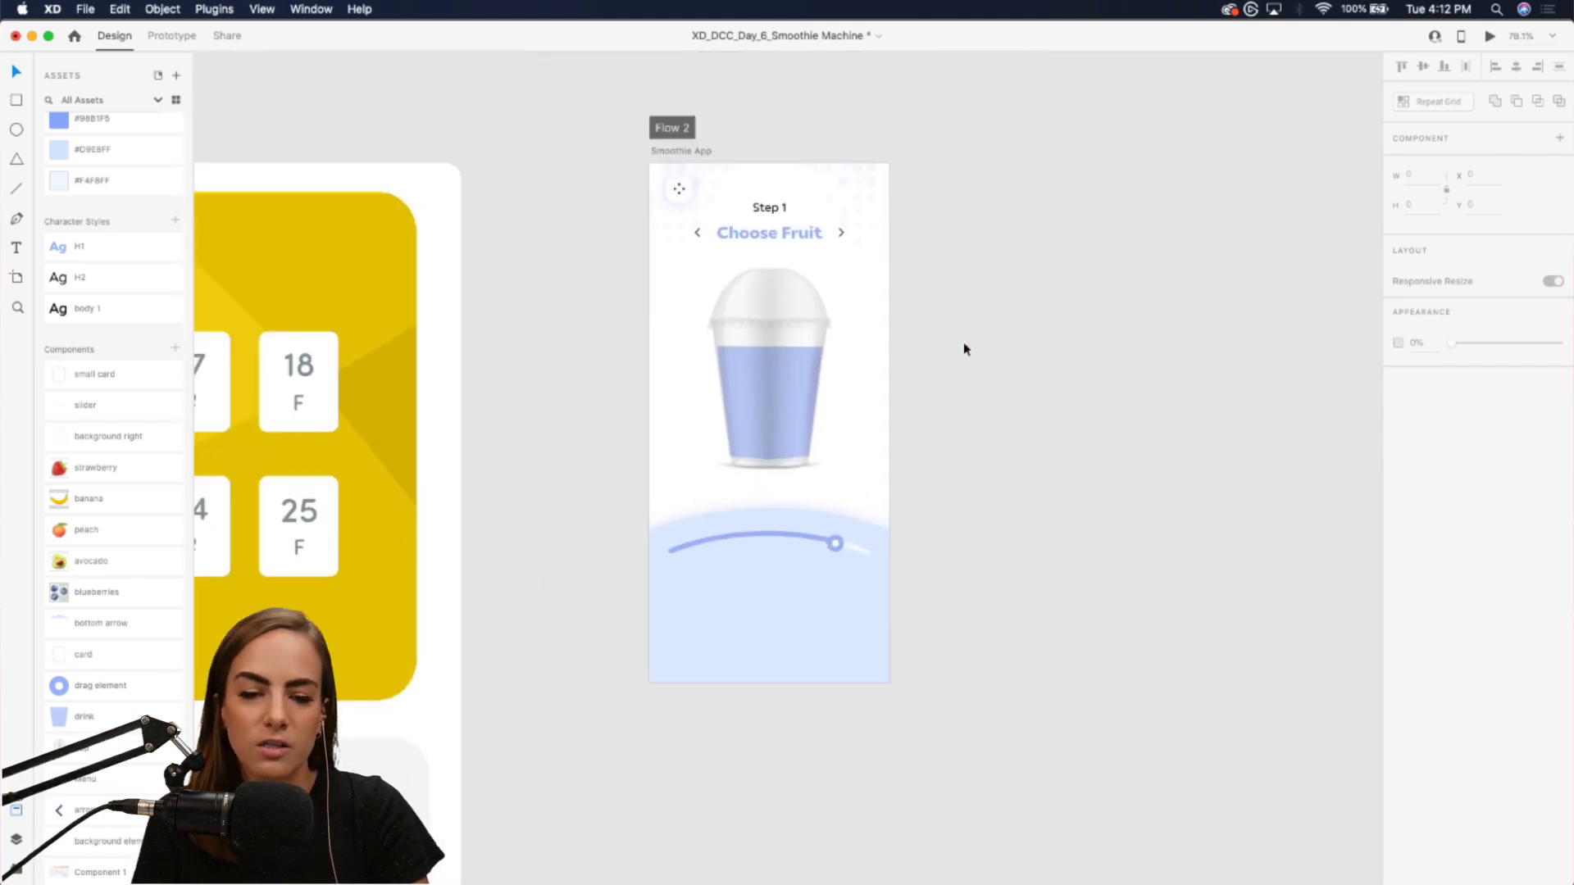
left_click(692, 165)
key("super+d")
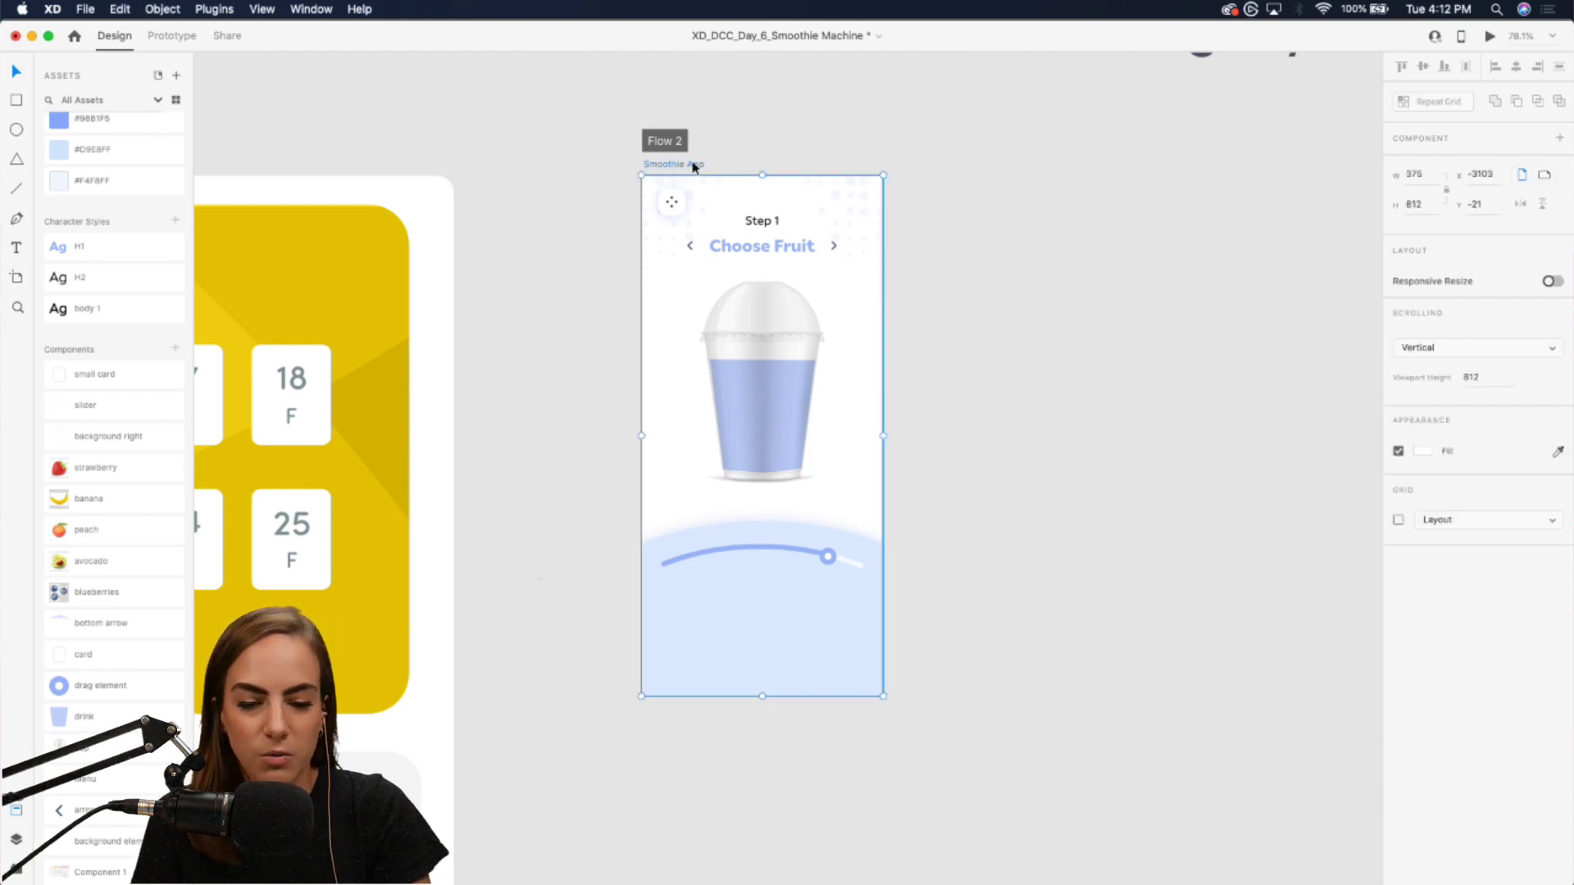
- Move the drag handle on the duplicated artboard to the left part of the curved slider
scroll(1044, 523, "up", 5)
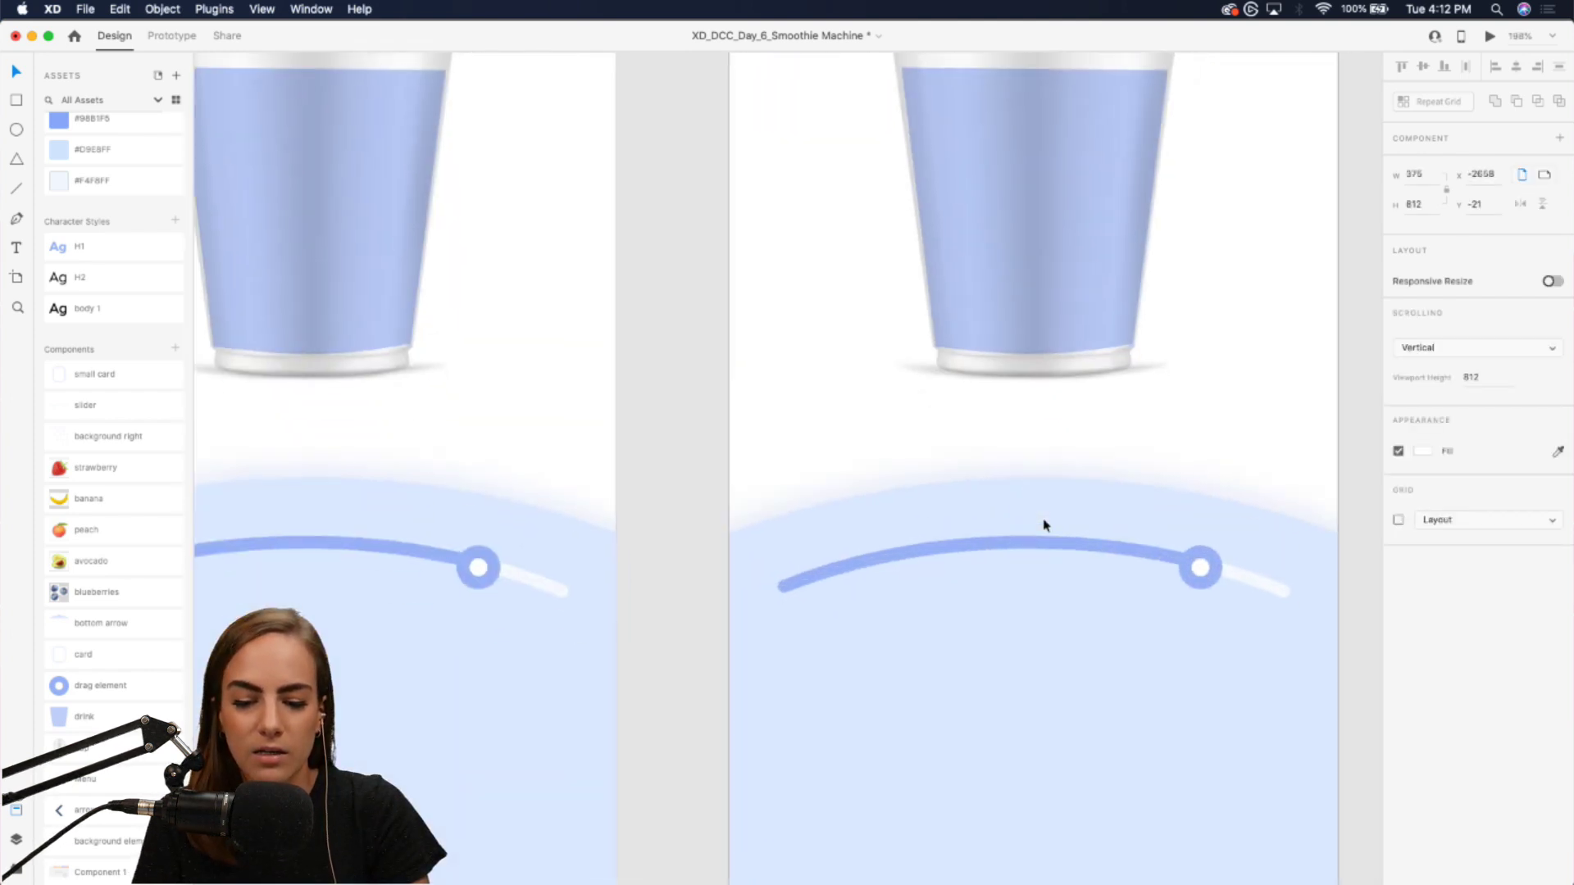
left_click(1170, 421)
double_click(1171, 421)
left_click_drag(1171, 421, 877, 419)
- Shorten the duplicate's blue curve to the moved handle by adding an anchor point there and deleting the two points beyond it
left_click(1148, 422)
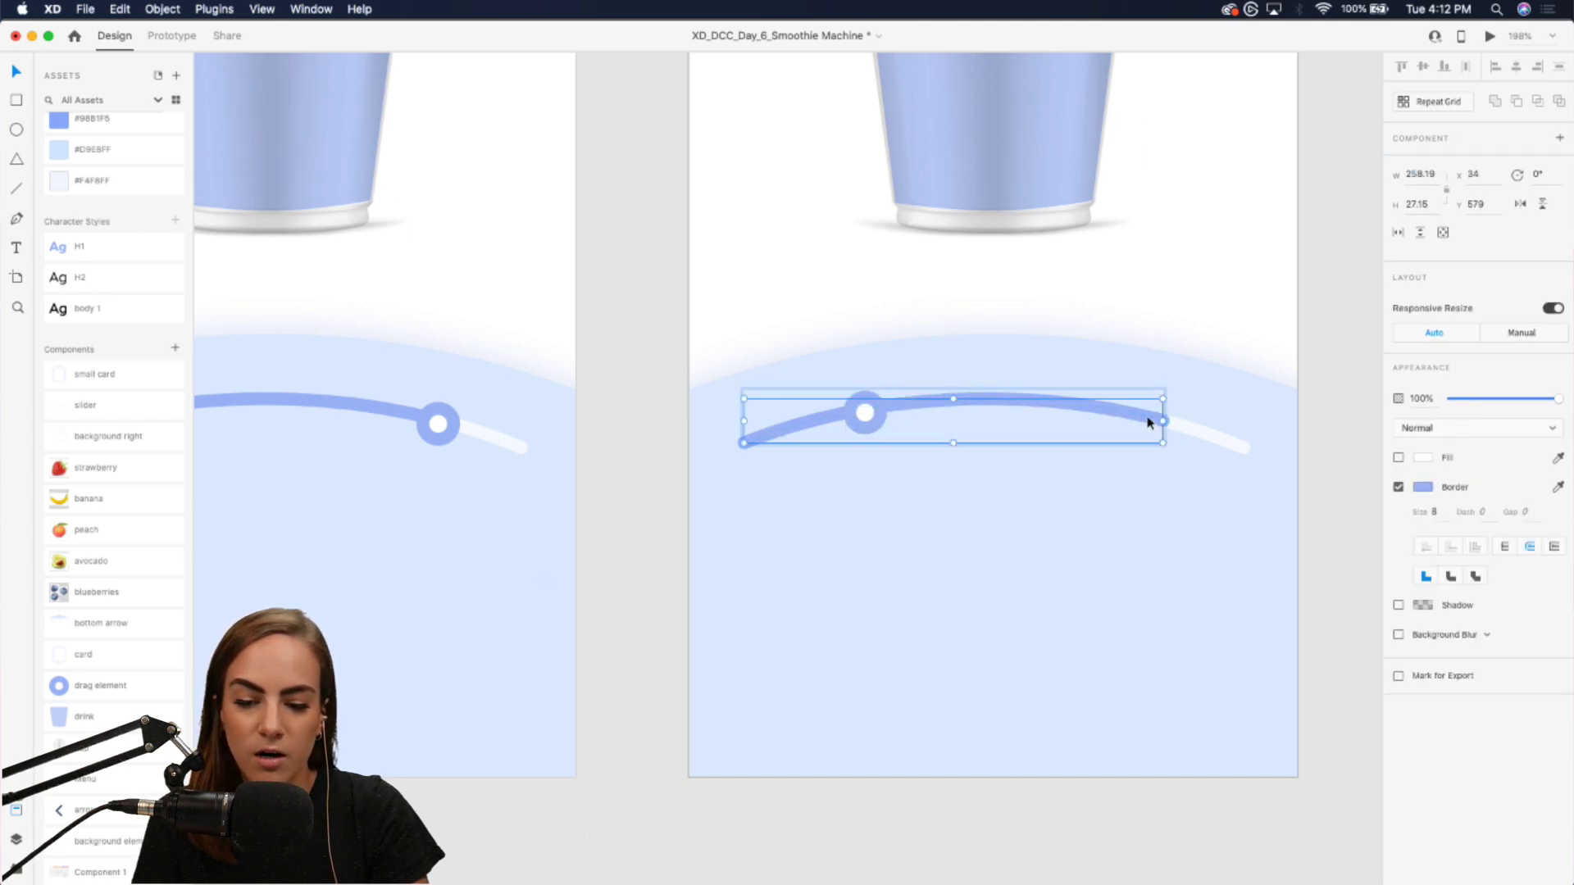
double_click(893, 411)
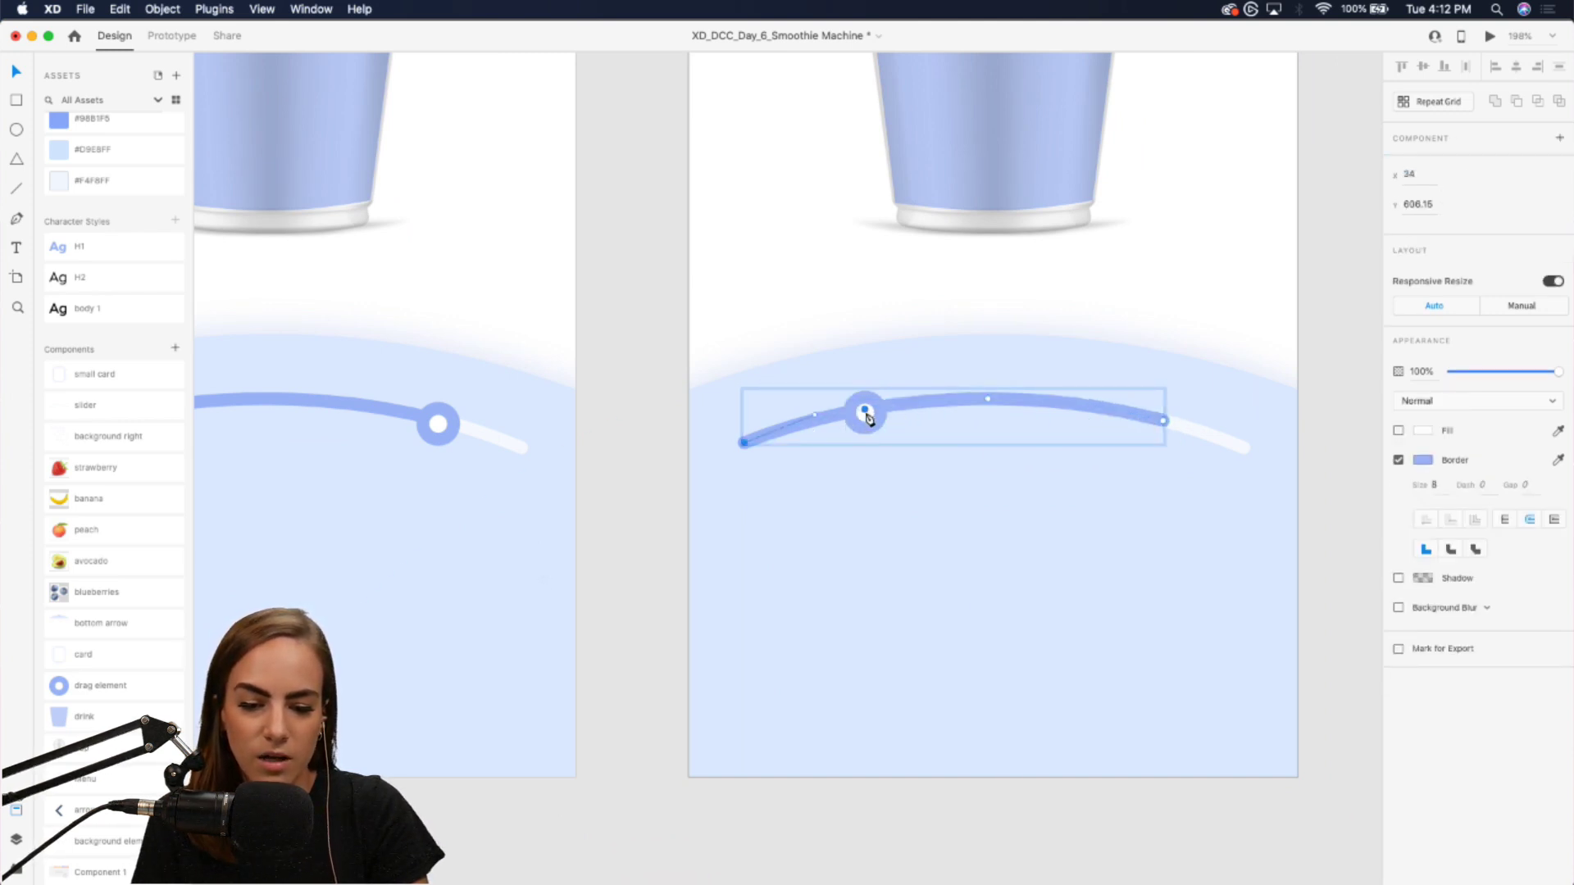
left_click(864, 409)
left_click(1164, 422)
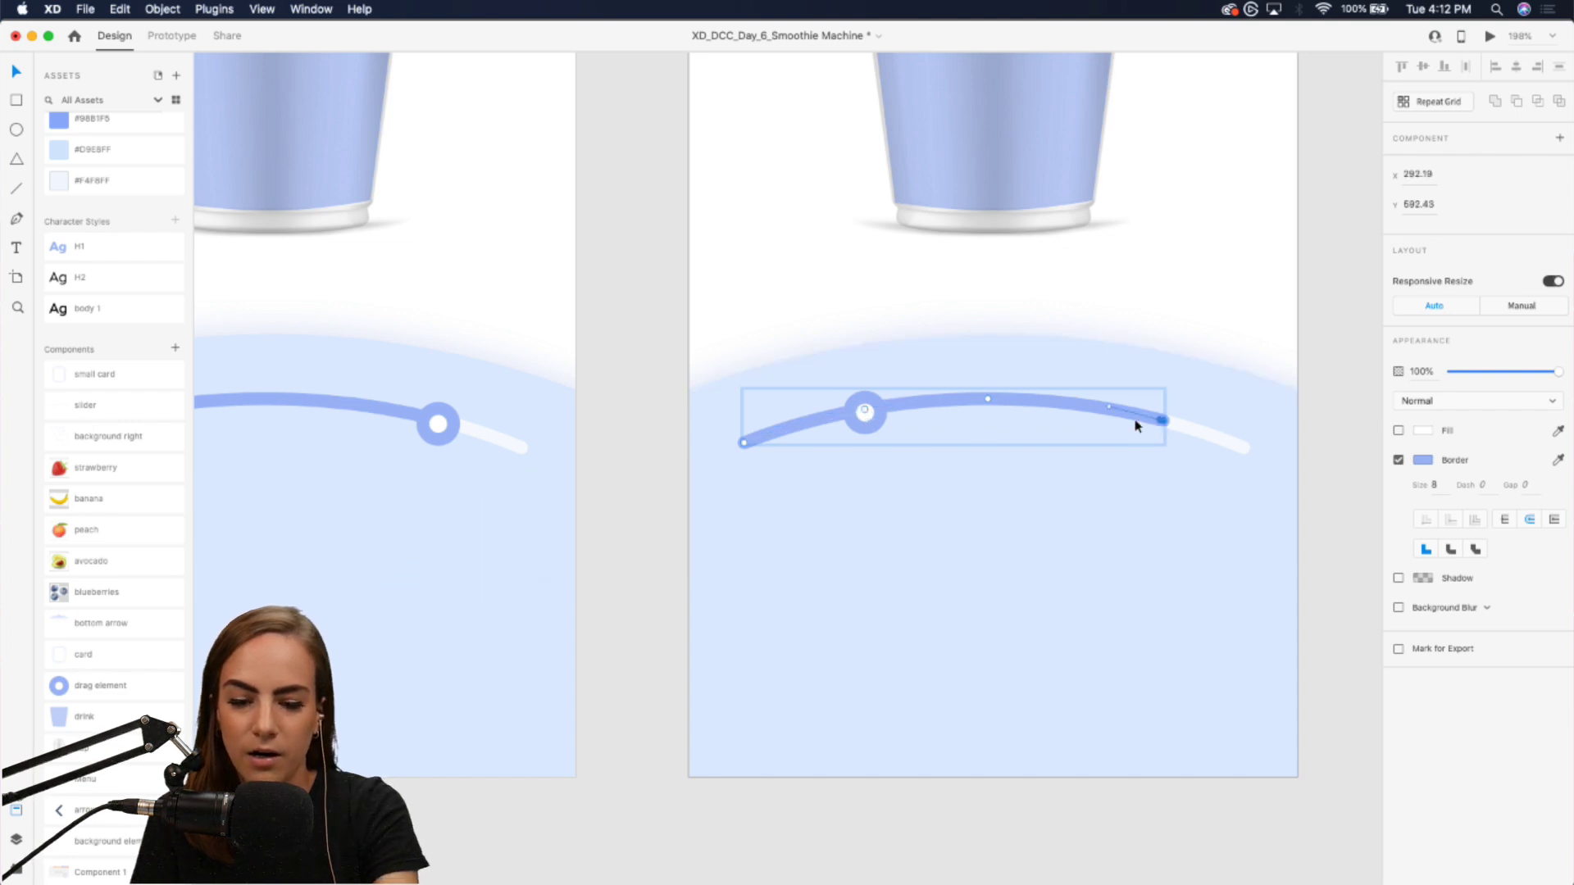
key("Delete")
left_click(988, 400)
key("Delete")
- Link the original artboard's drag handle to Smoothie App – 1 with a Drag trigger and an Auto-Animate action
scroll(987, 404, "down", 5)
scroll(807, 483, "left", 2)
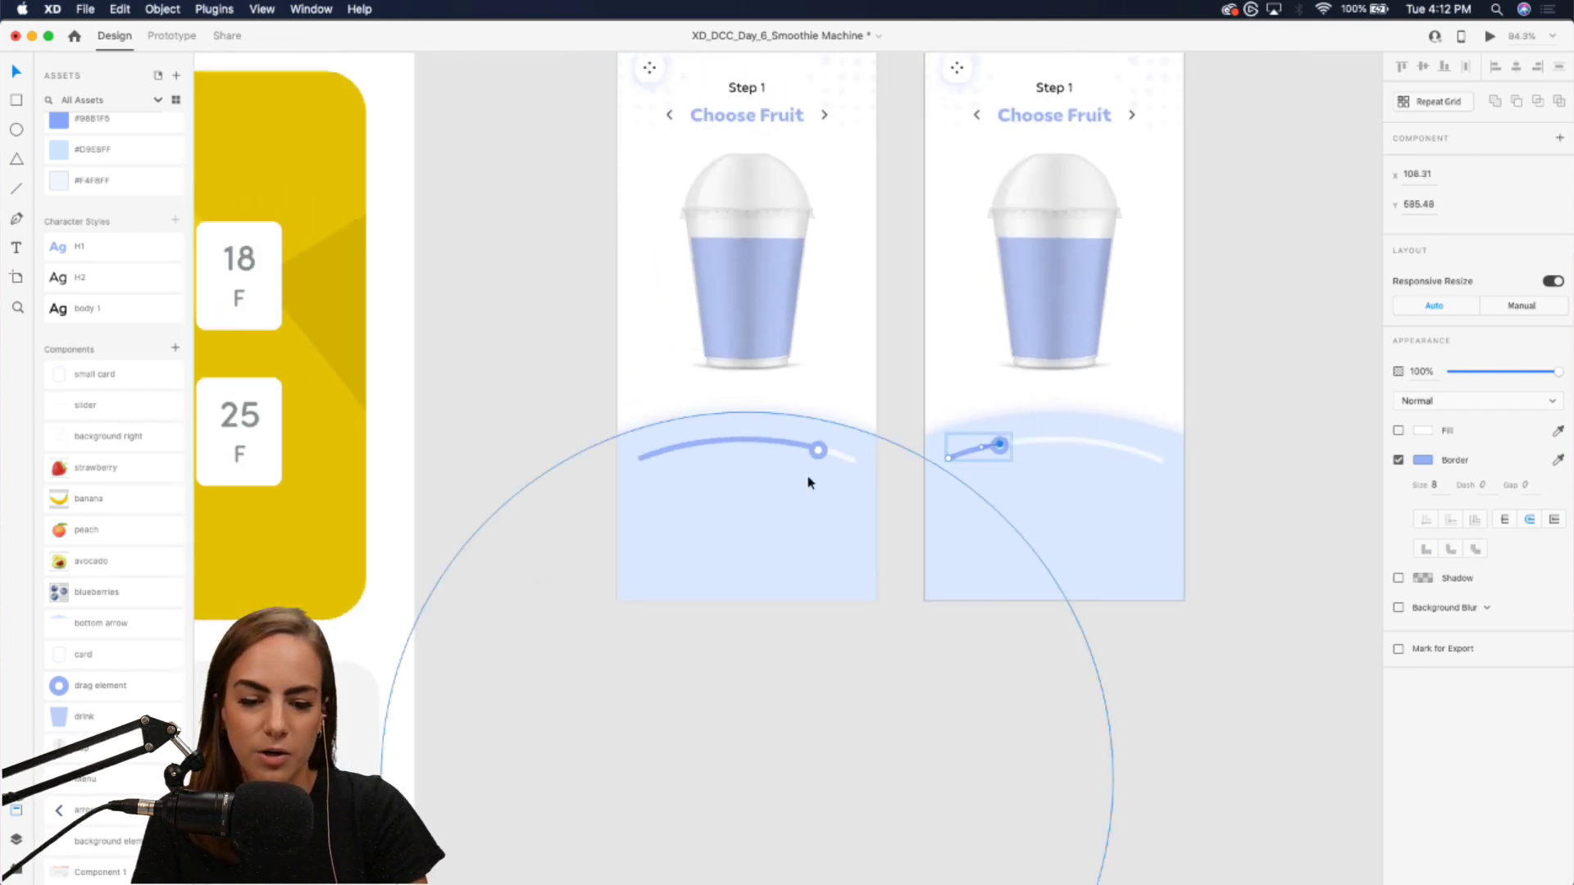
left_click(815, 447)
double_click(818, 450)
scroll(815, 447, "up", 5)
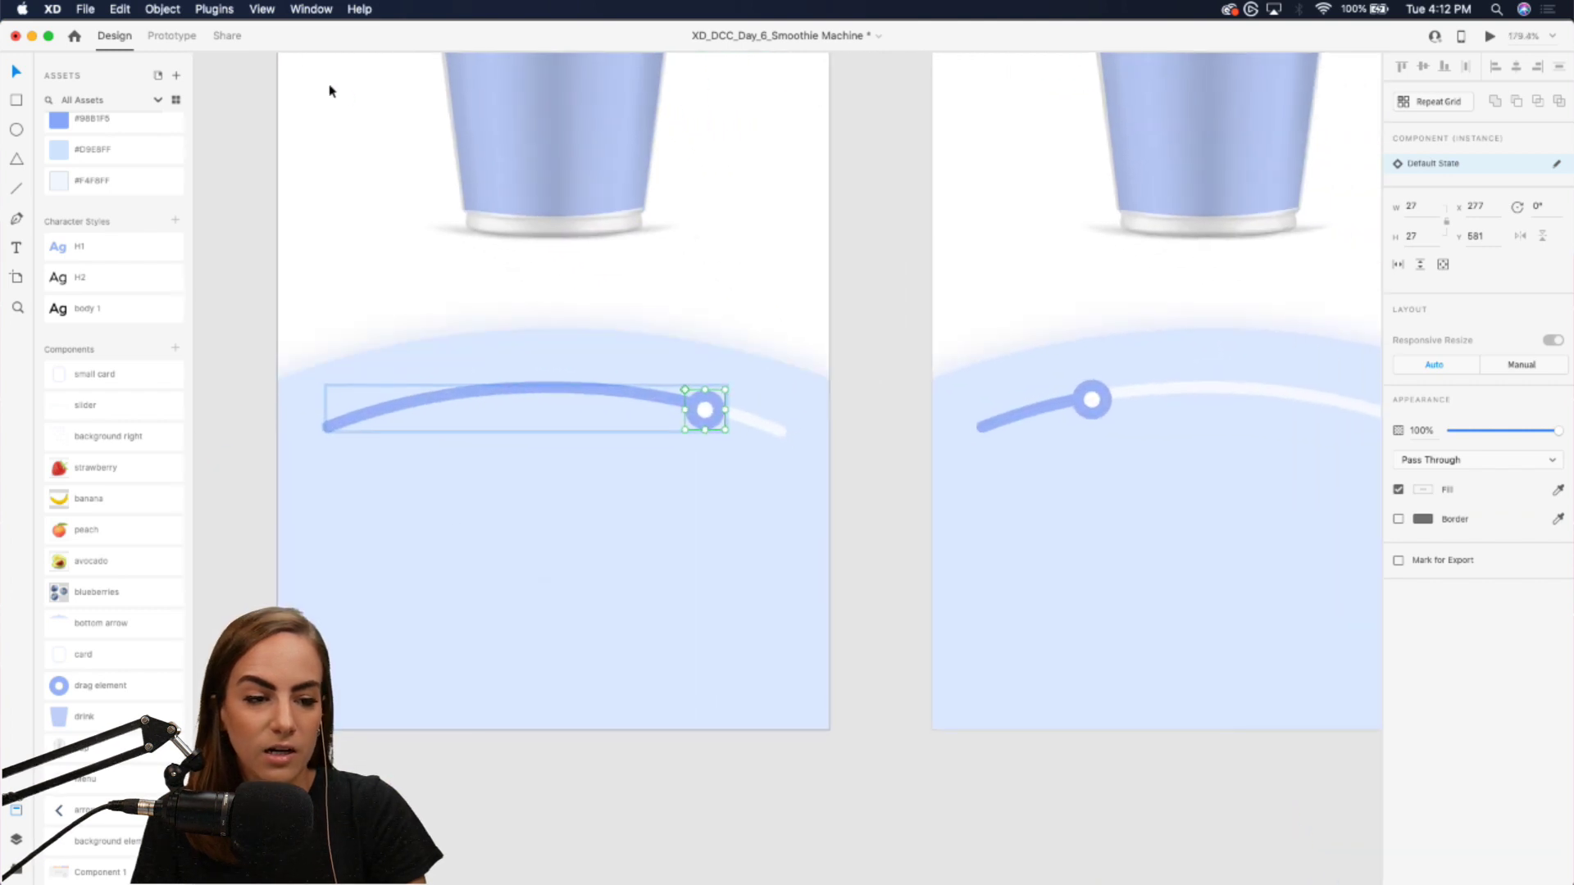
left_click(171, 35)
left_click_drag(725, 410, 977, 326)
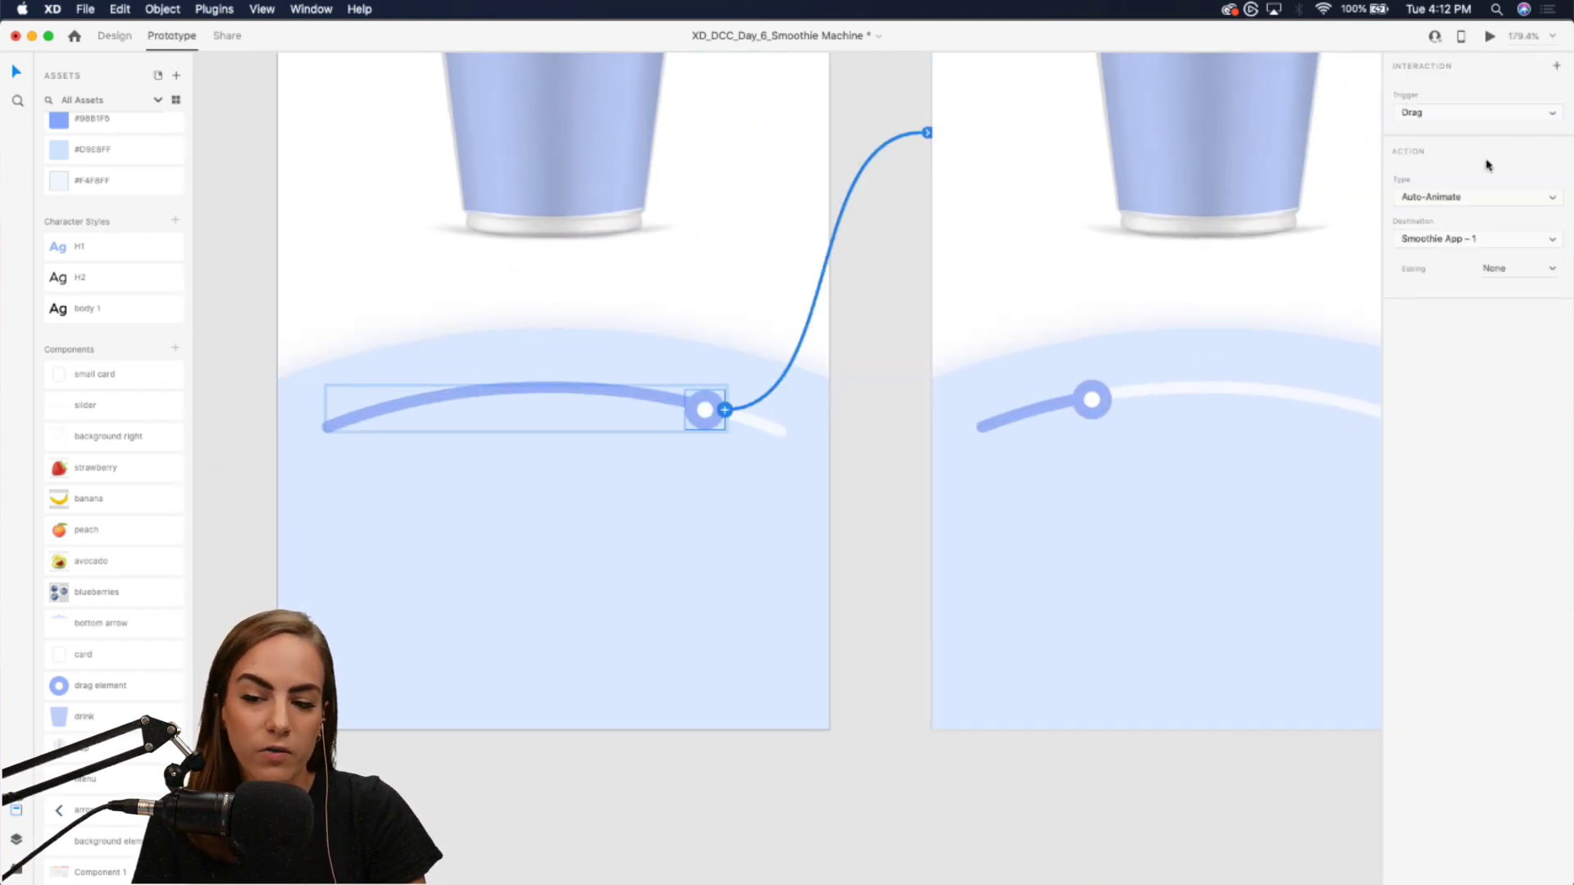
left_click(1438, 119)
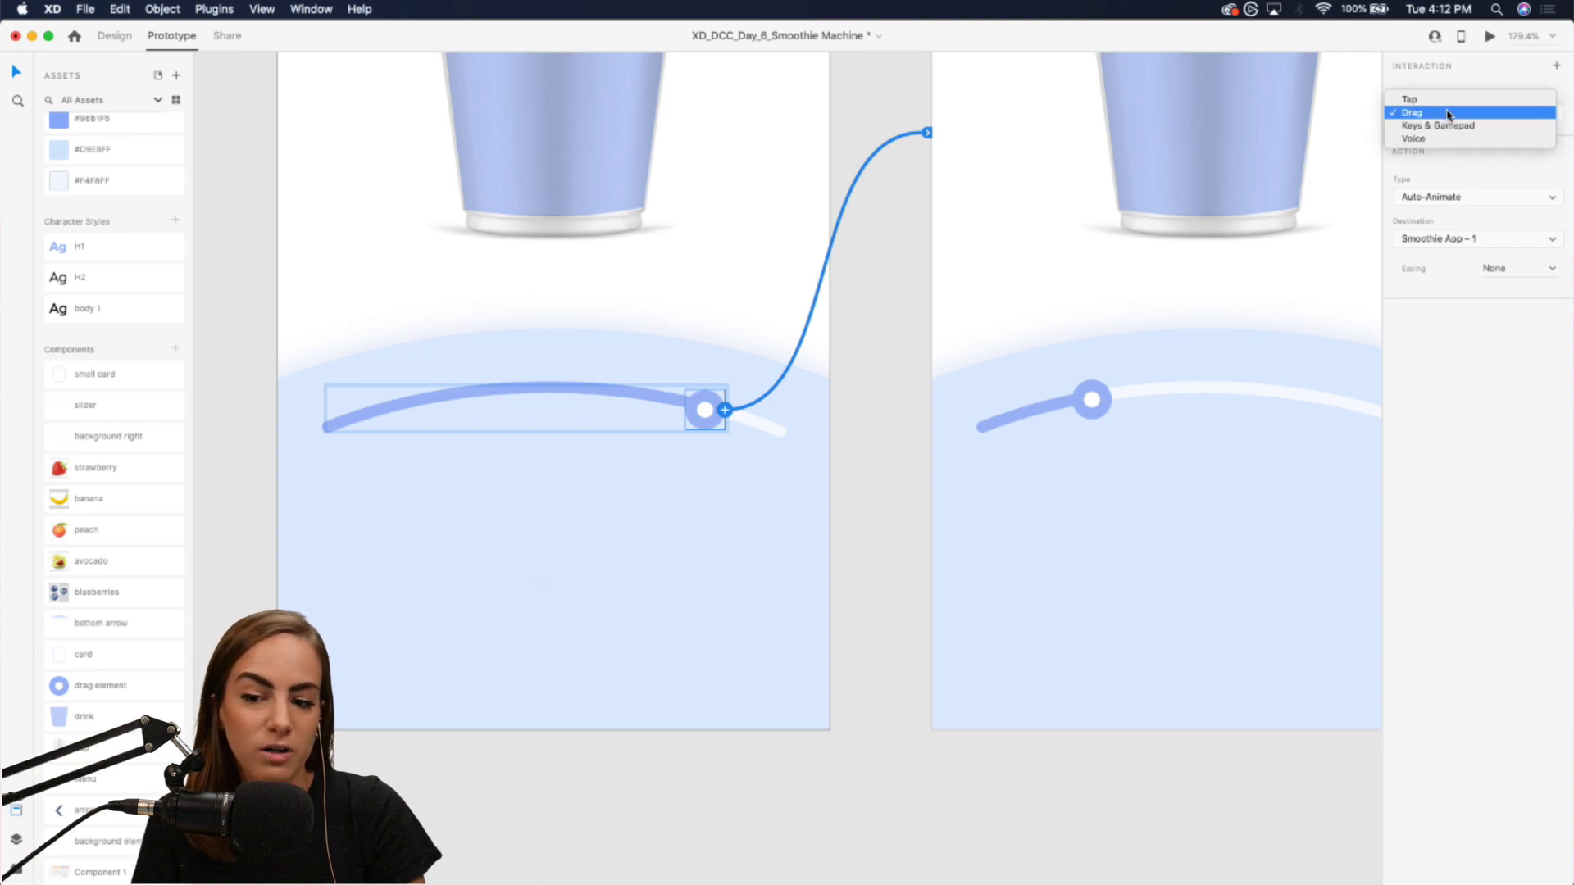
left_click(1454, 178)
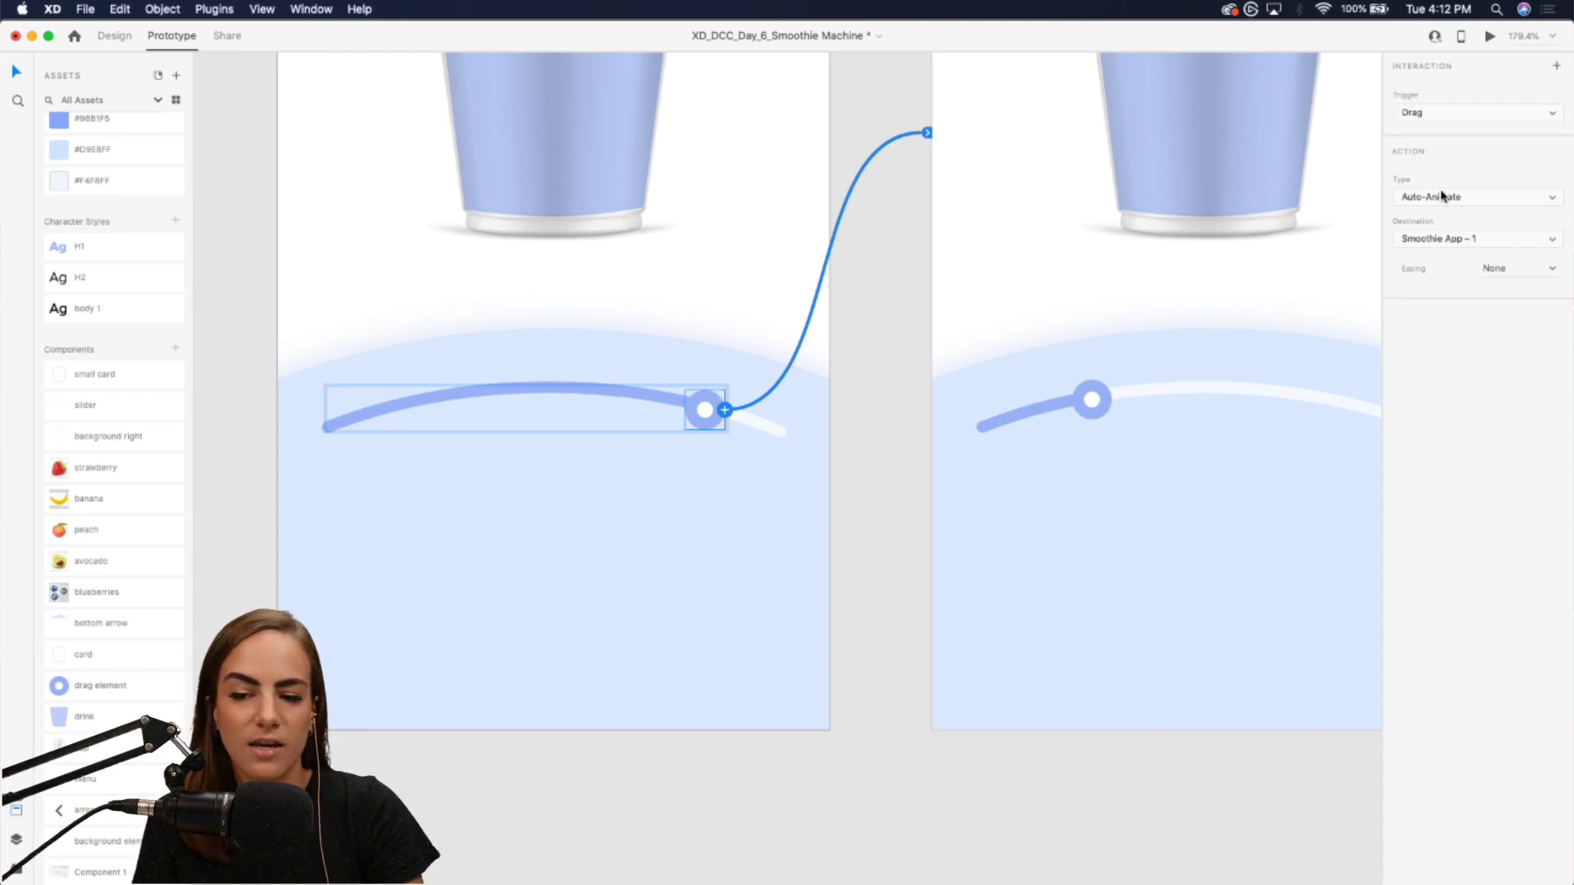
left_click(1443, 196)
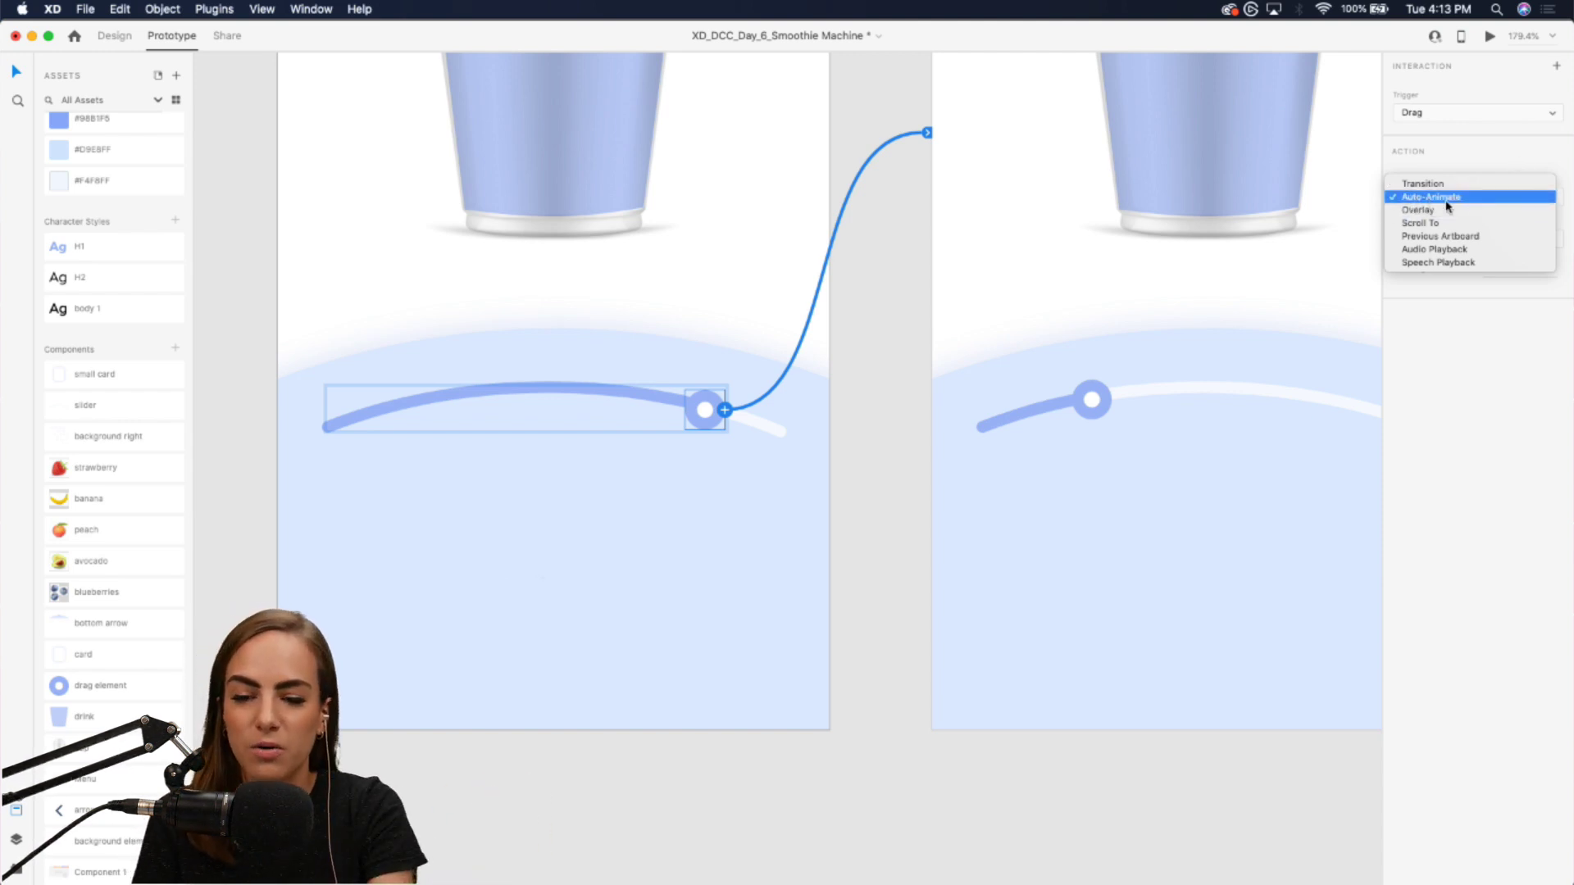
left_click(864, 405)
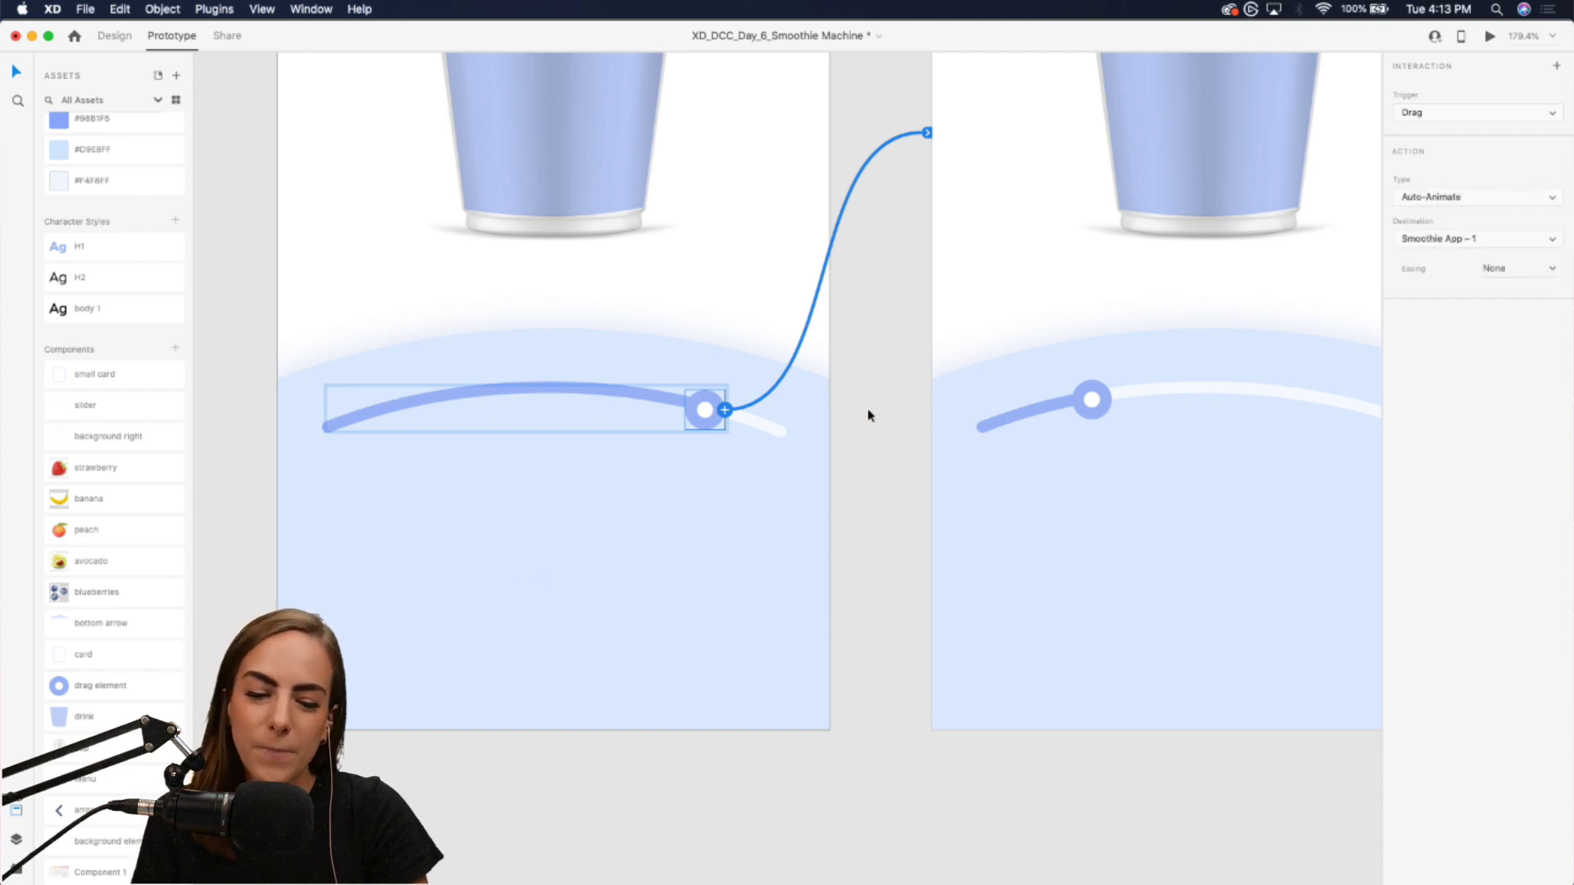
- Preview the prototype, test dragging the handle along the curved slider, and close the preview
scroll(867, 408, "down", 10)
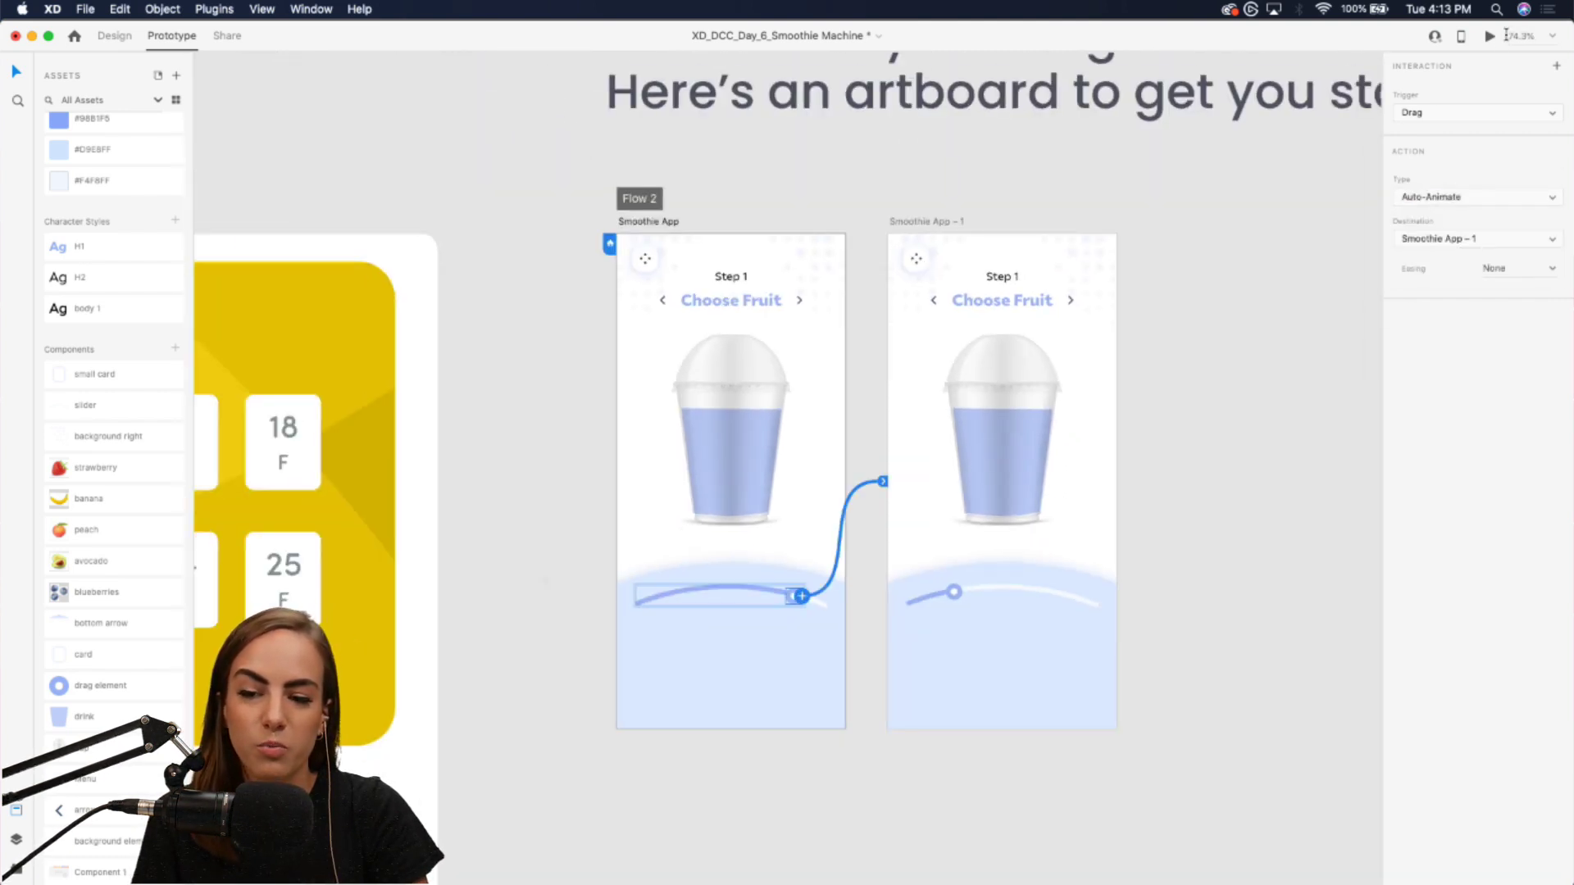
left_click(1490, 38)
scroll(1236, 200, "right", 5)
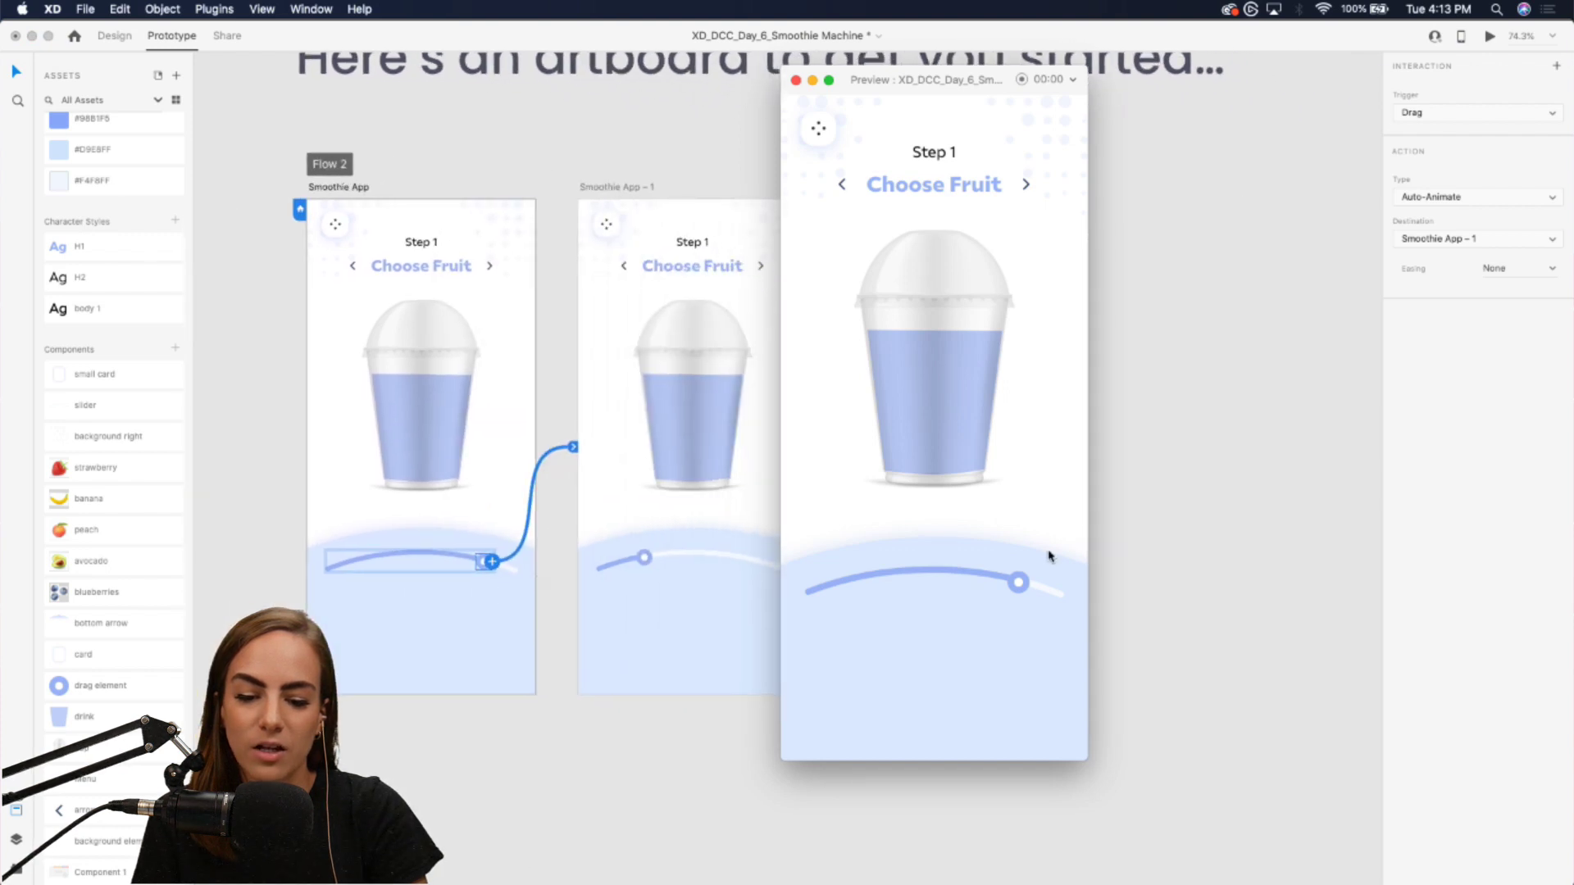
mouse_move(1021, 590)
left_mouse_down()
mouse_move(834, 583)
mouse_move(1030, 588)
left_mouse_up()
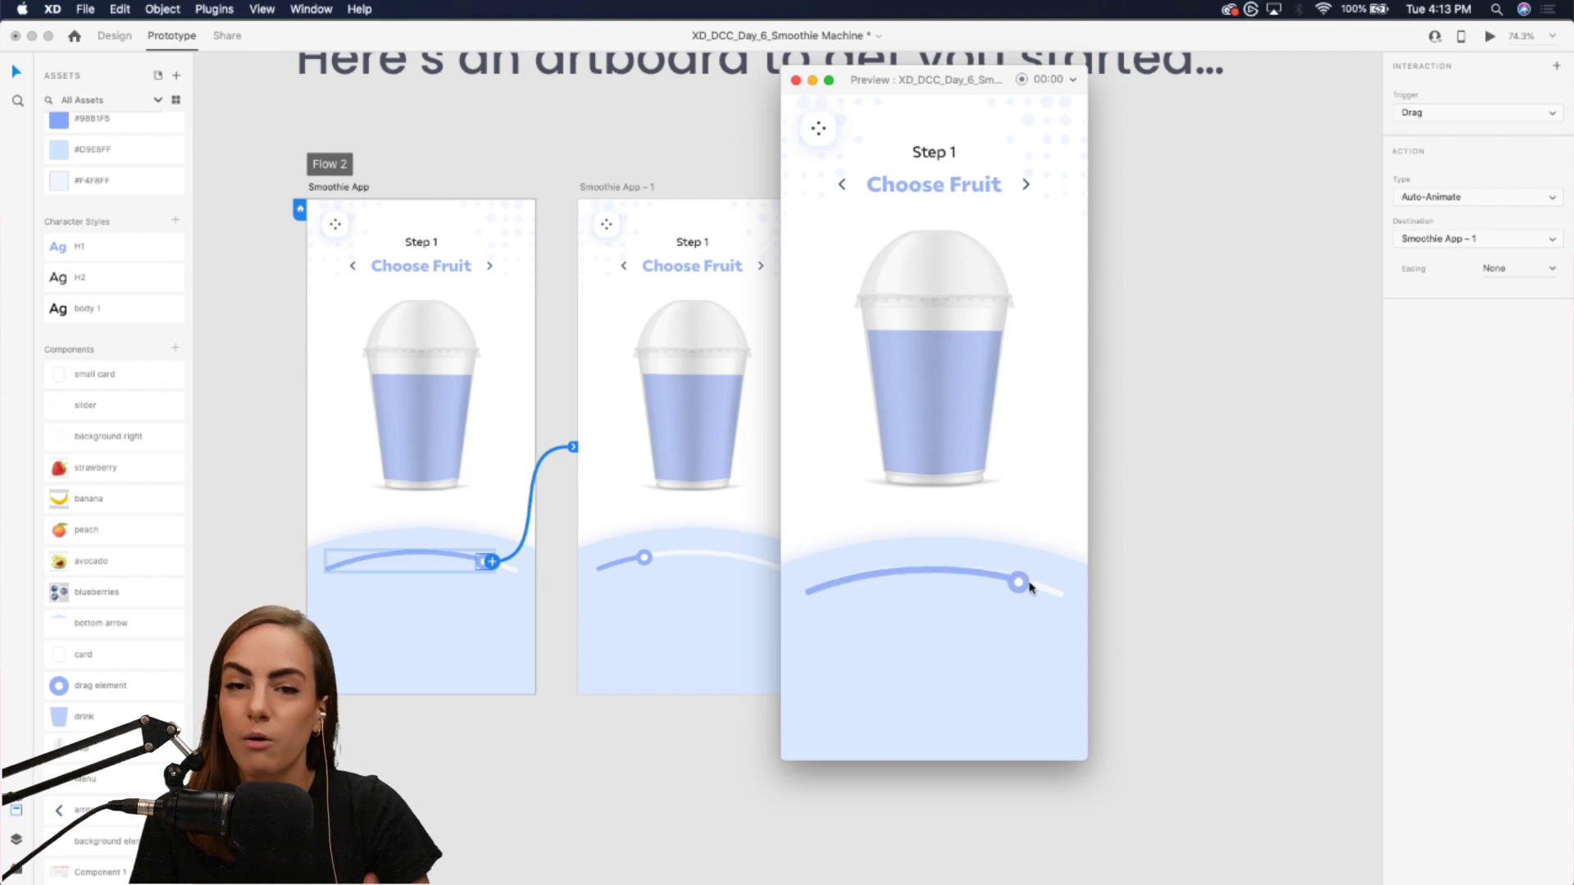
left_click(795, 80)
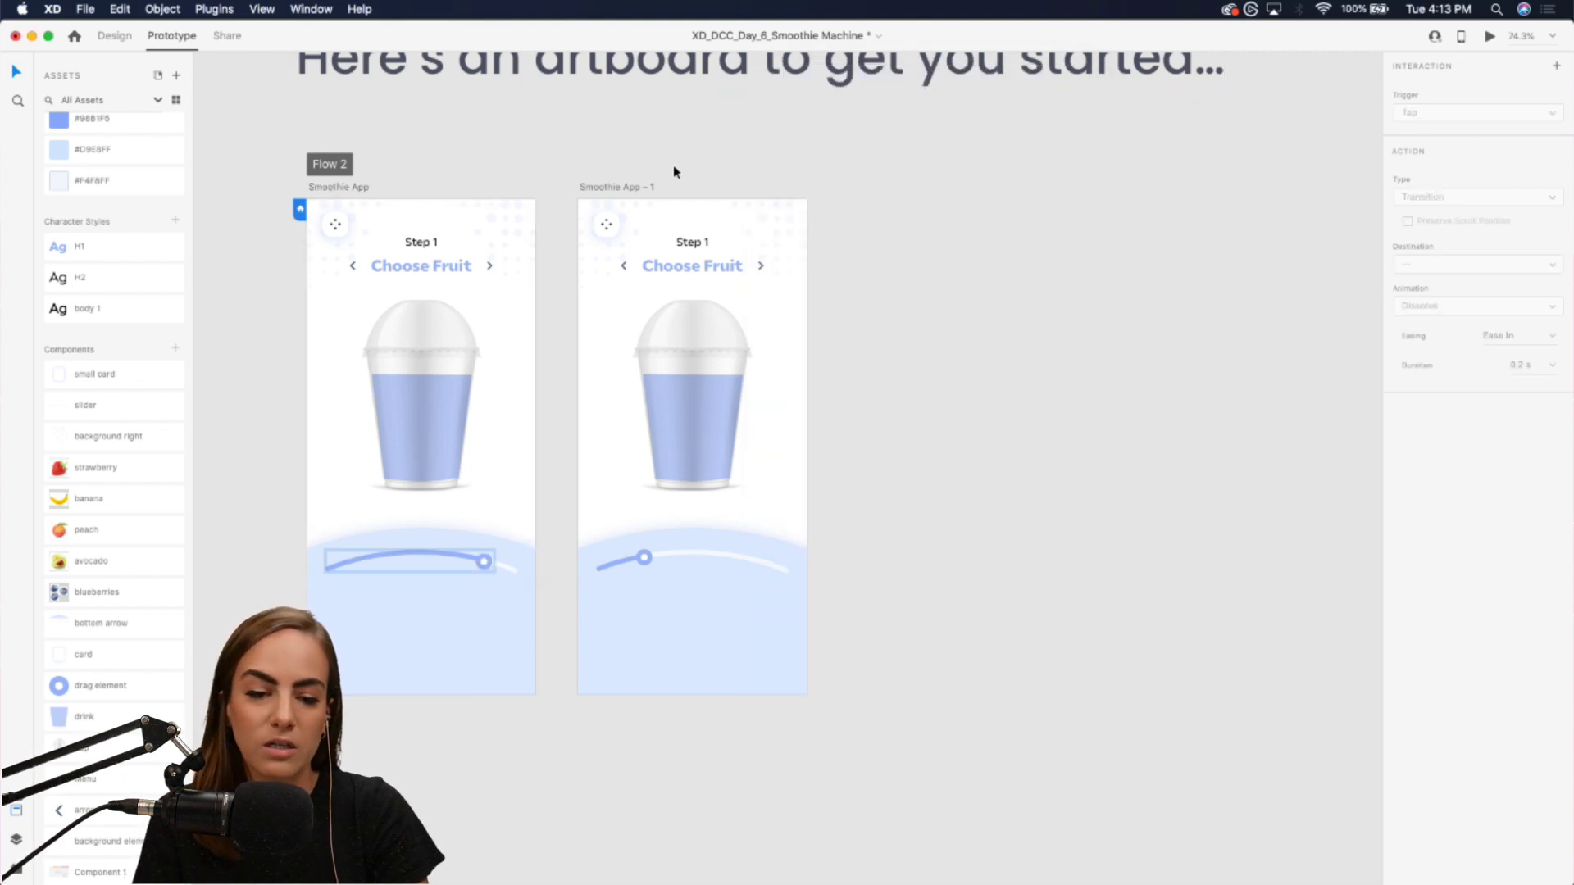
- Delete the duplicated Smoothie App – 1 artboard
scroll(672, 165, "up", 3)
left_click(576, 199)
key("Delete")
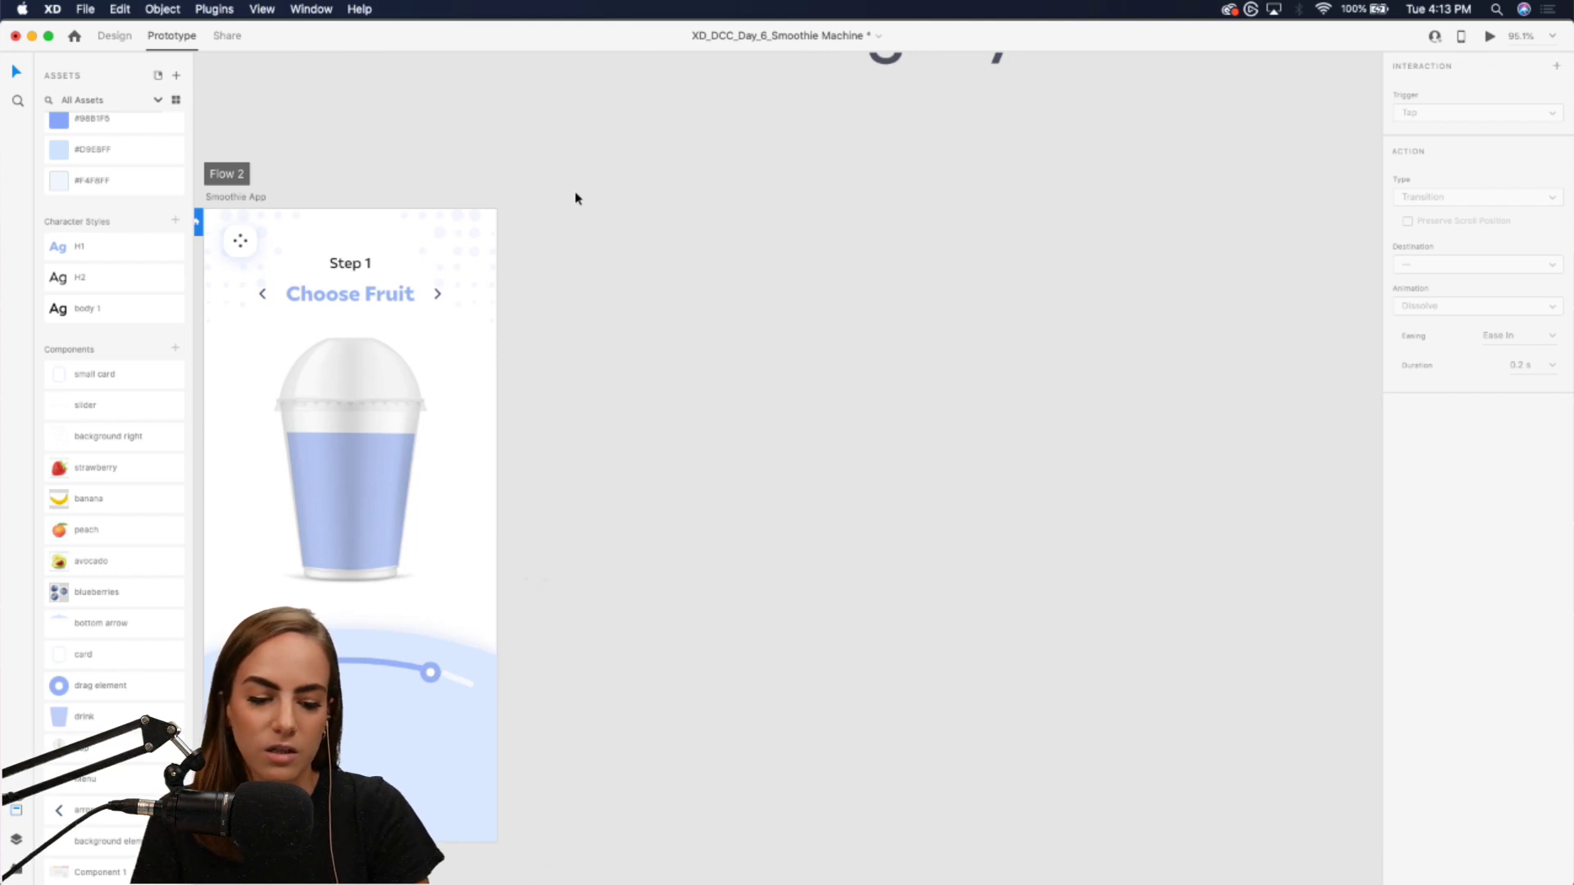
- Place a copy of the large light-blue background circle near the slider curve at Y 586, without a shadow
scroll(590, 144, "up", 2)
scroll(576, 581, "left", 3)
scroll(576, 582, "up", 3)
scroll(576, 580, "down", 3)
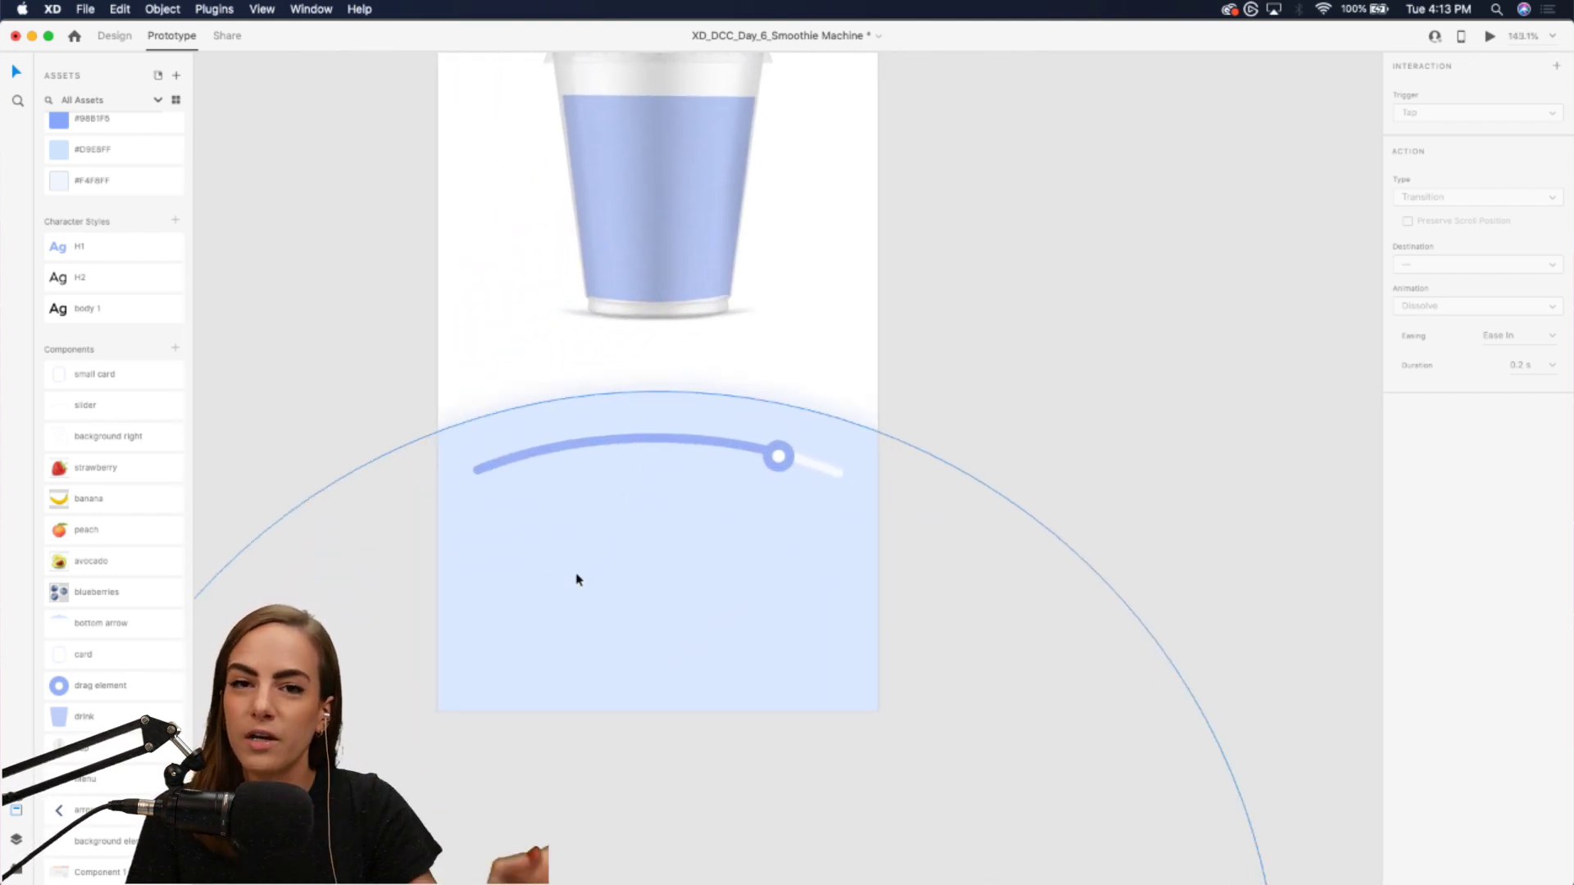
scroll(767, 527, "down", 2)
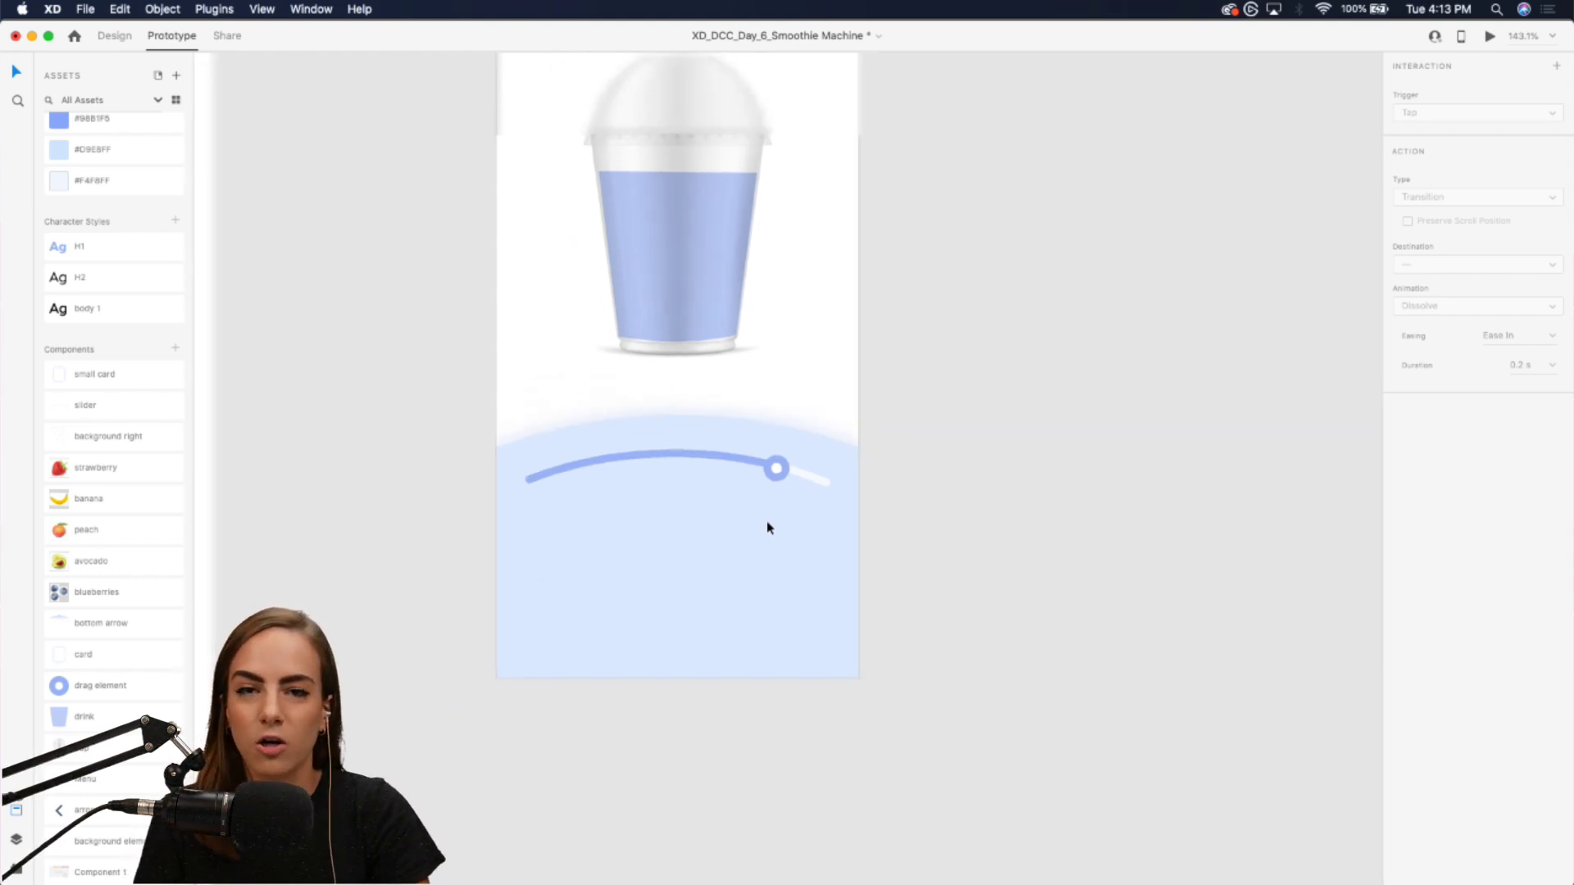
scroll(767, 526, "left", 2)
left_click(768, 527)
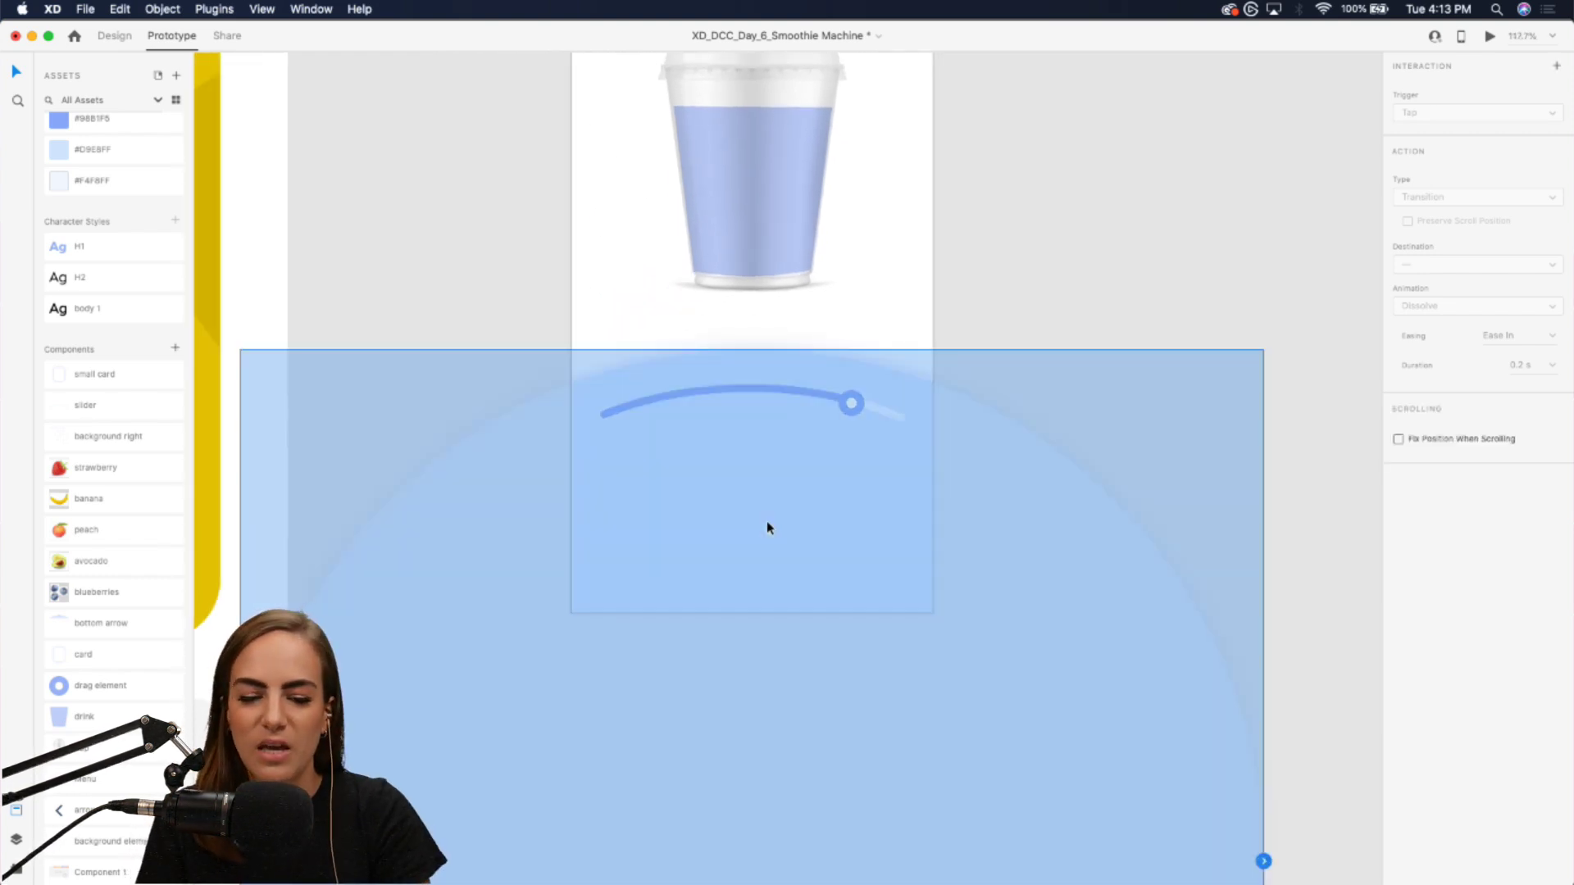
left_click(115, 36)
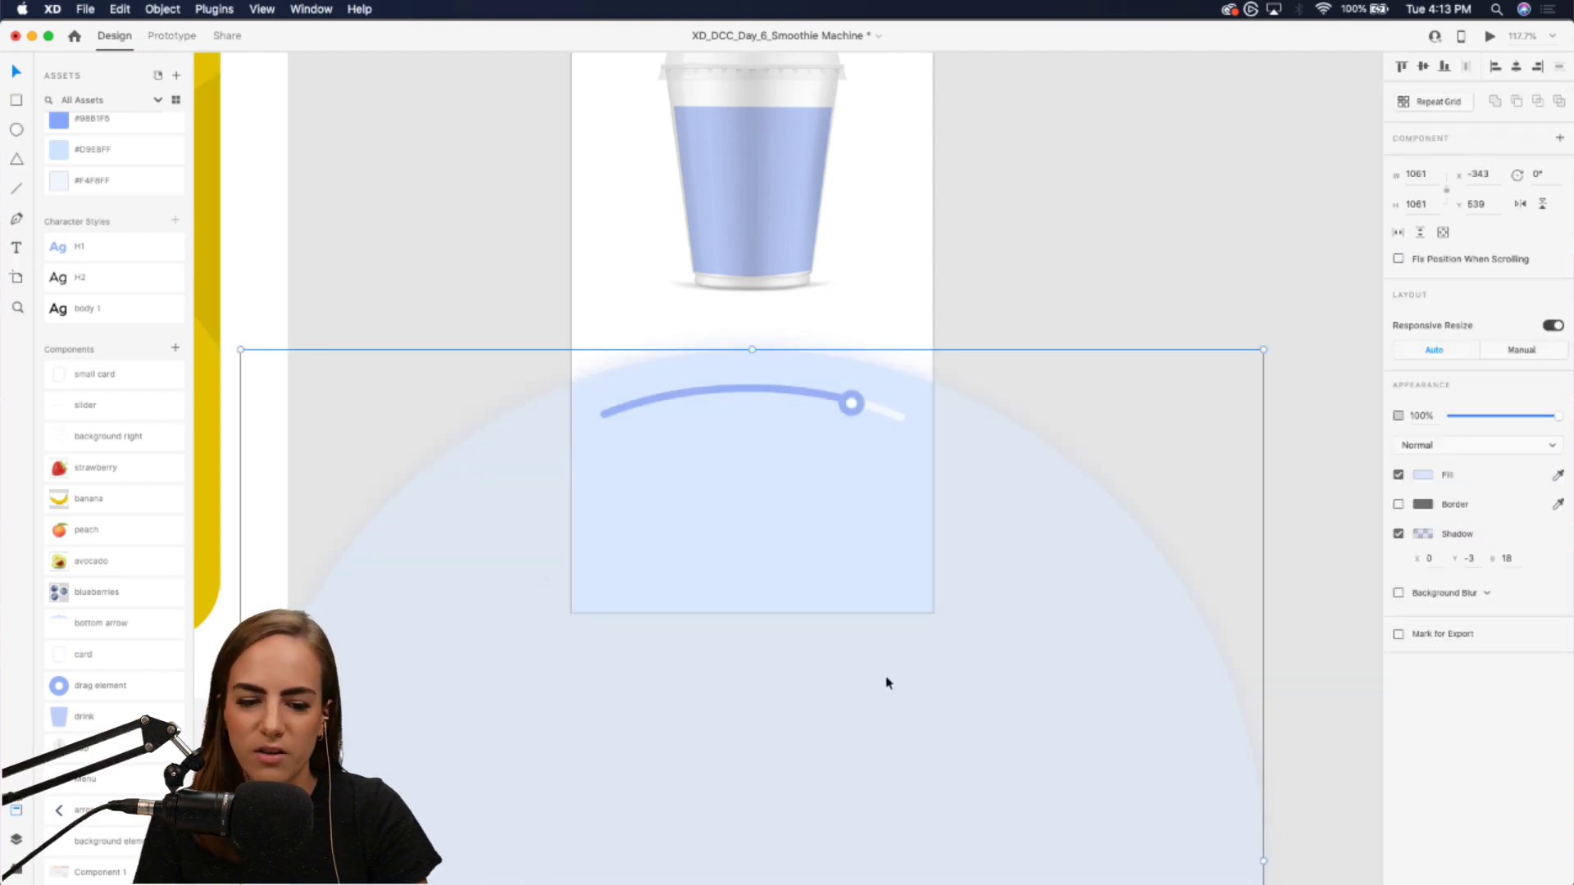
left_click_drag(794, 459, 793, 514)
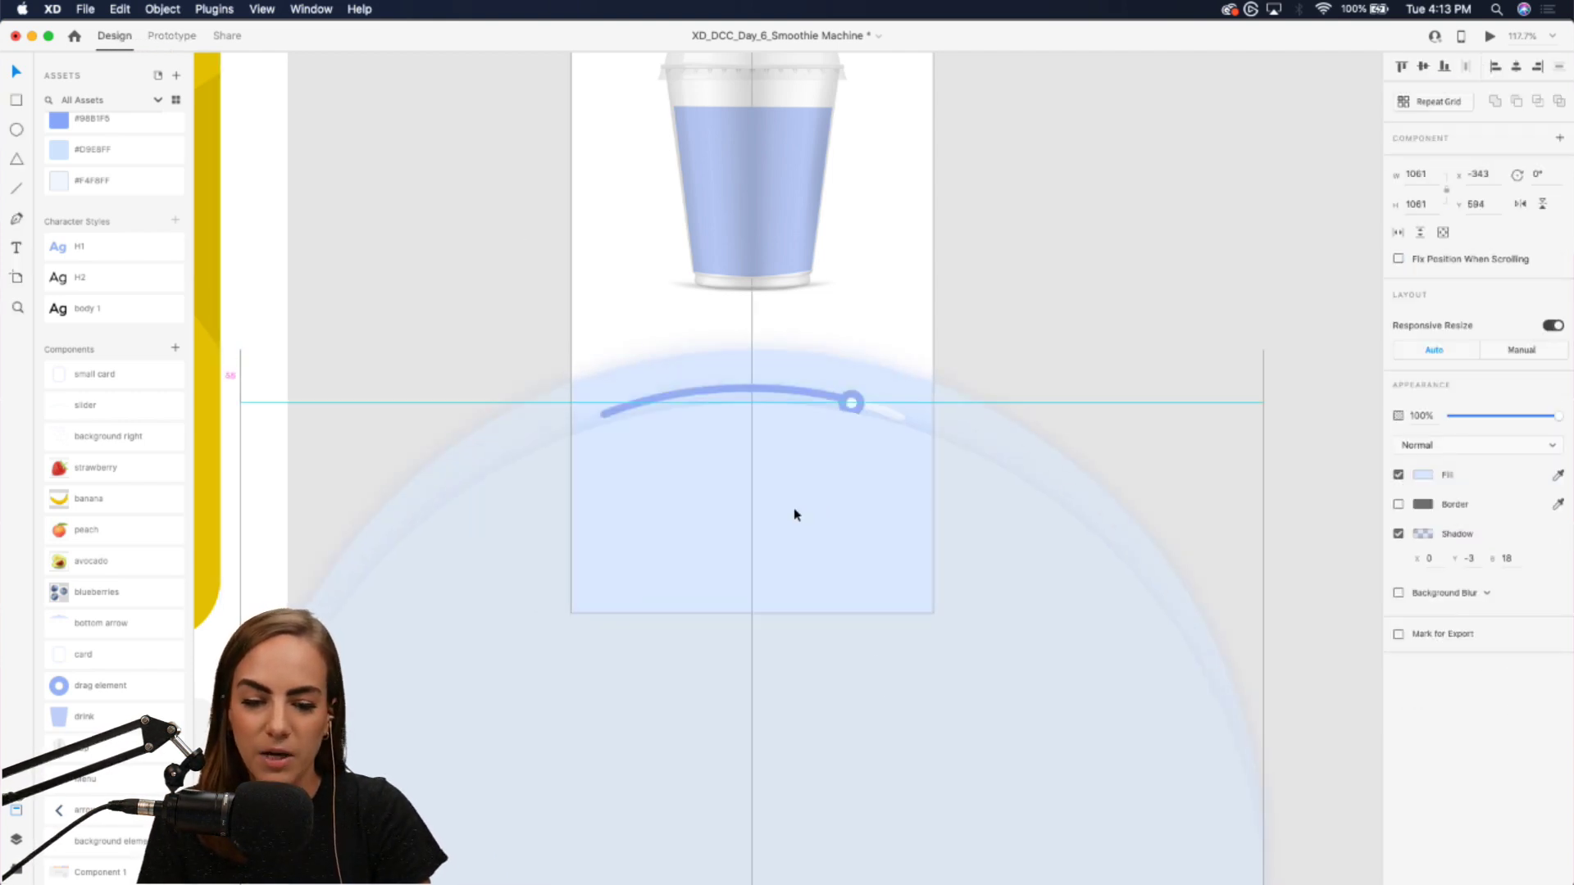
left_click(1398, 533)
left_click_drag(680, 451, 679, 444)
scroll(679, 445, "up", 3)
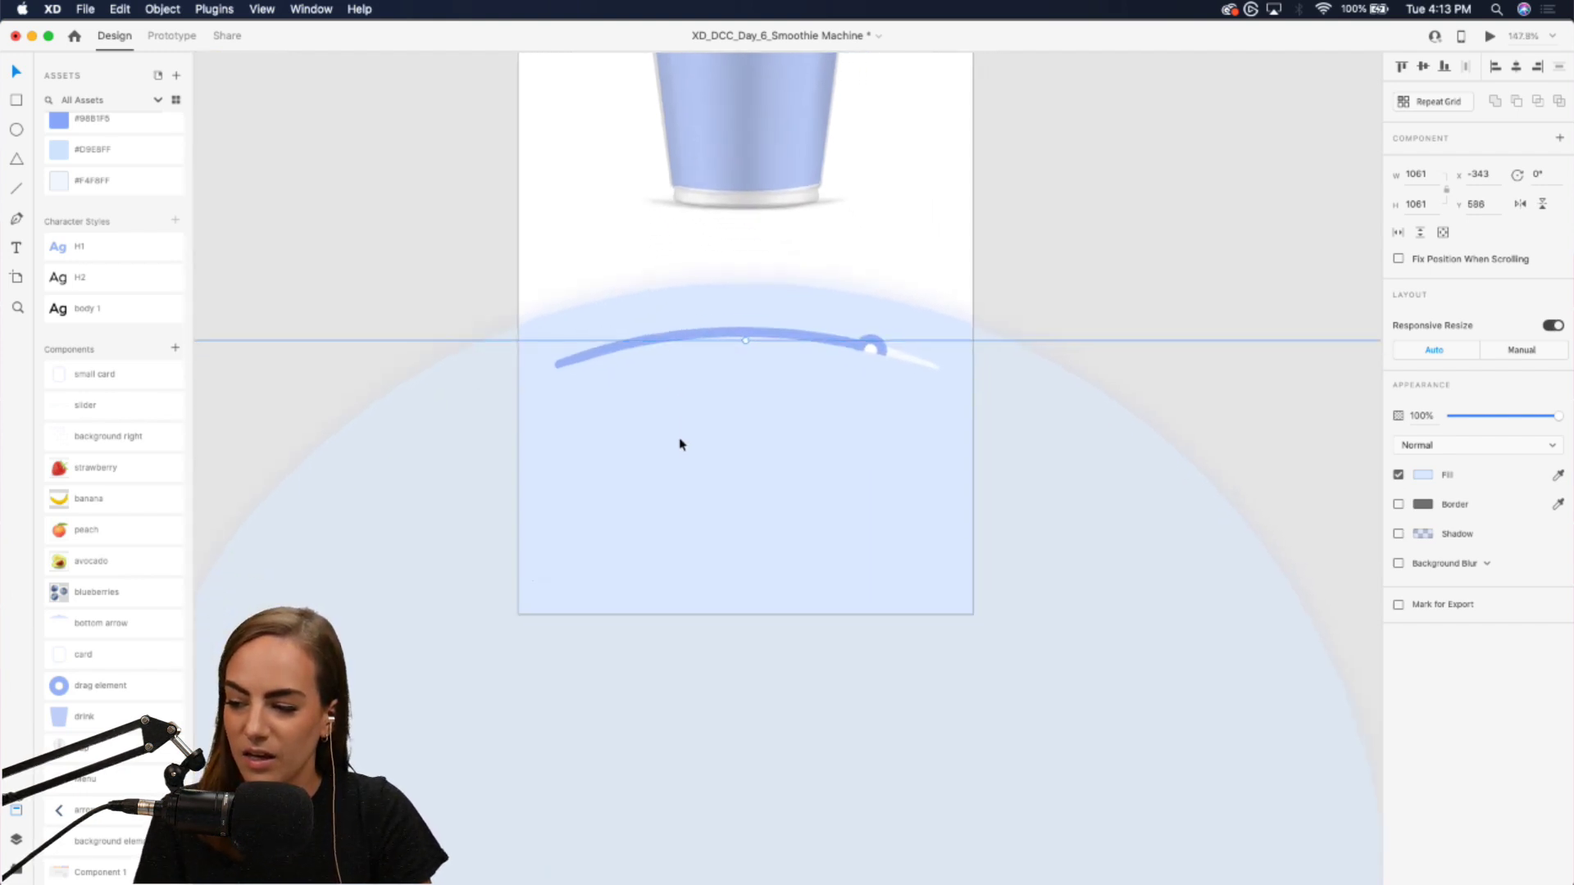
- Change the circle copy's fill to a strong magenta that contrasts with the background
left_click(1417, 476)
left_click(1369, 428)
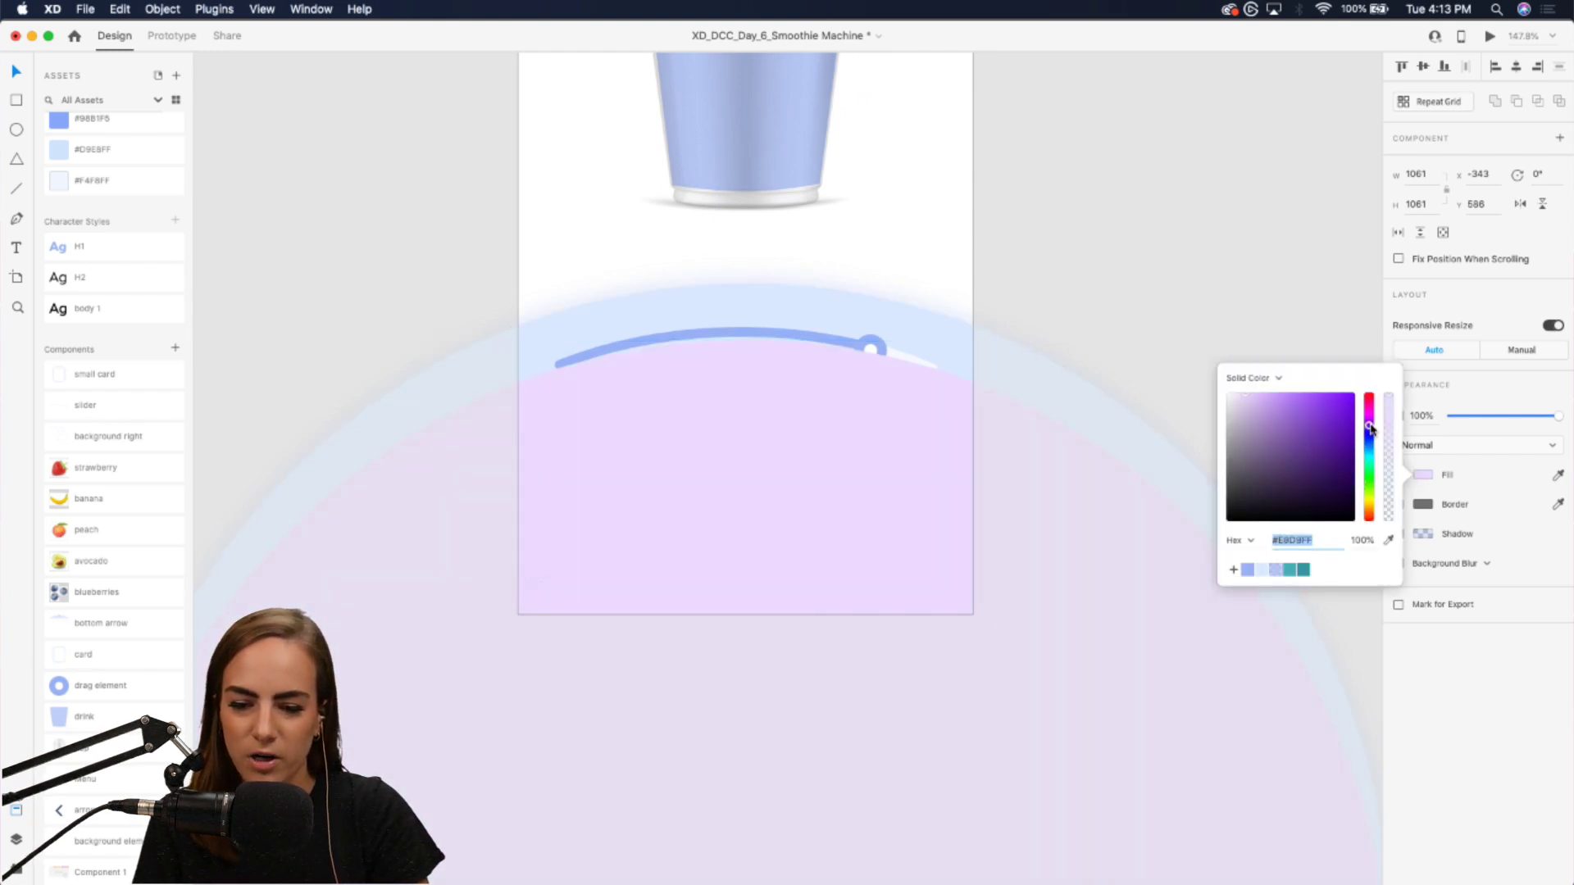
left_click_drag(1371, 428, 1369, 416)
left_click(1323, 414)
left_click(1033, 296)
- Fit the magenta circle to the slider curve by sizing it to 1029 by 1029 at X -327, Y 579
left_click(701, 427)
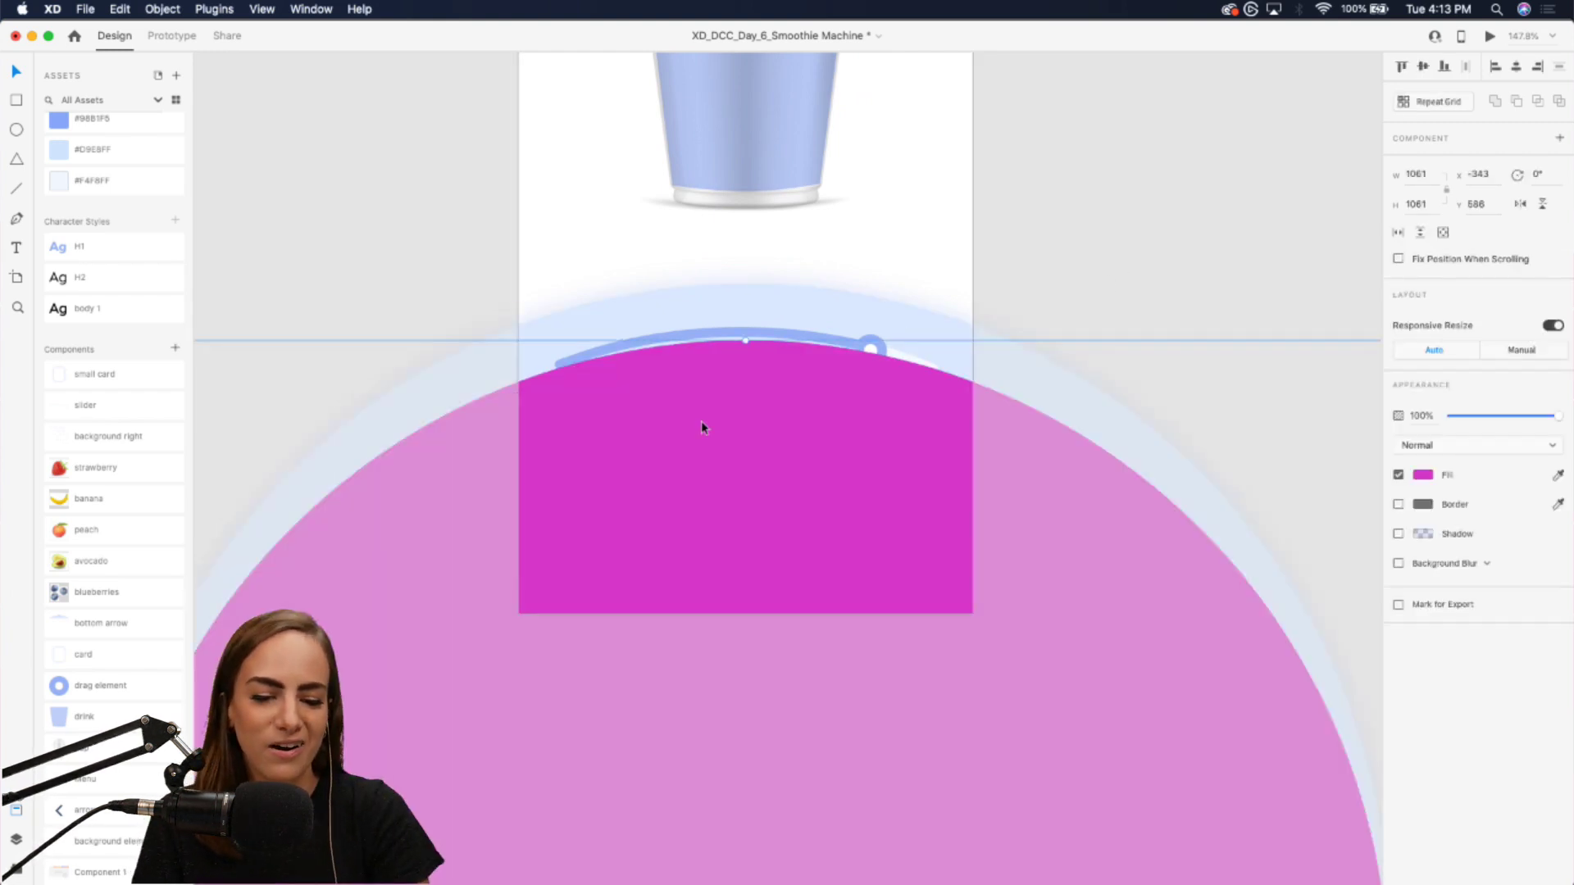
left_click_drag(765, 397, 764, 386)
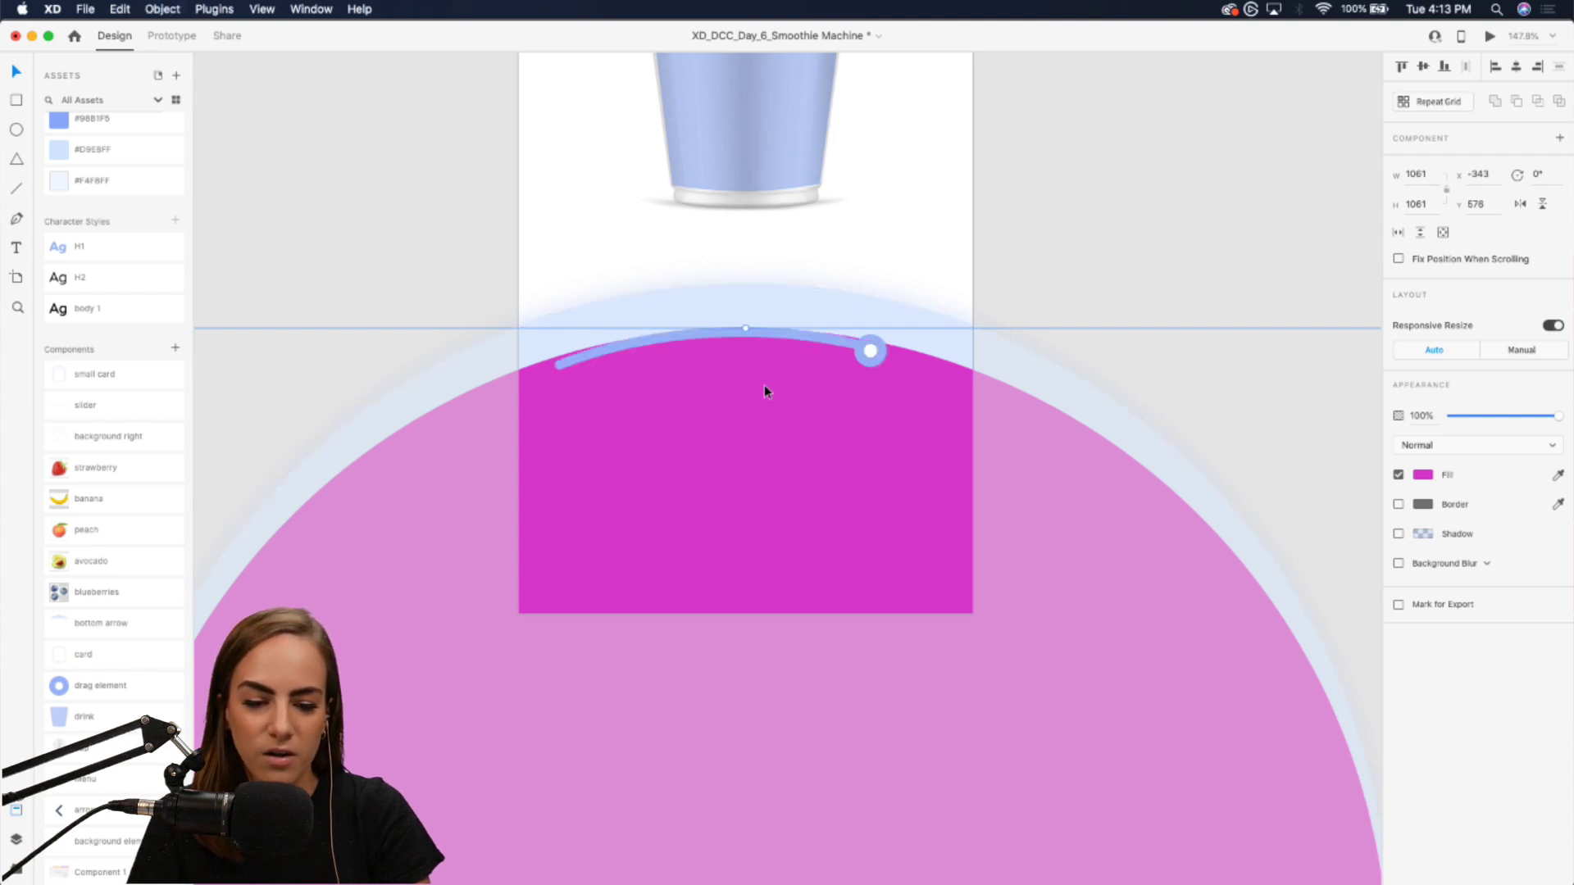
scroll(764, 386, "up", 3)
left_click_drag(741, 314, 739, 387)
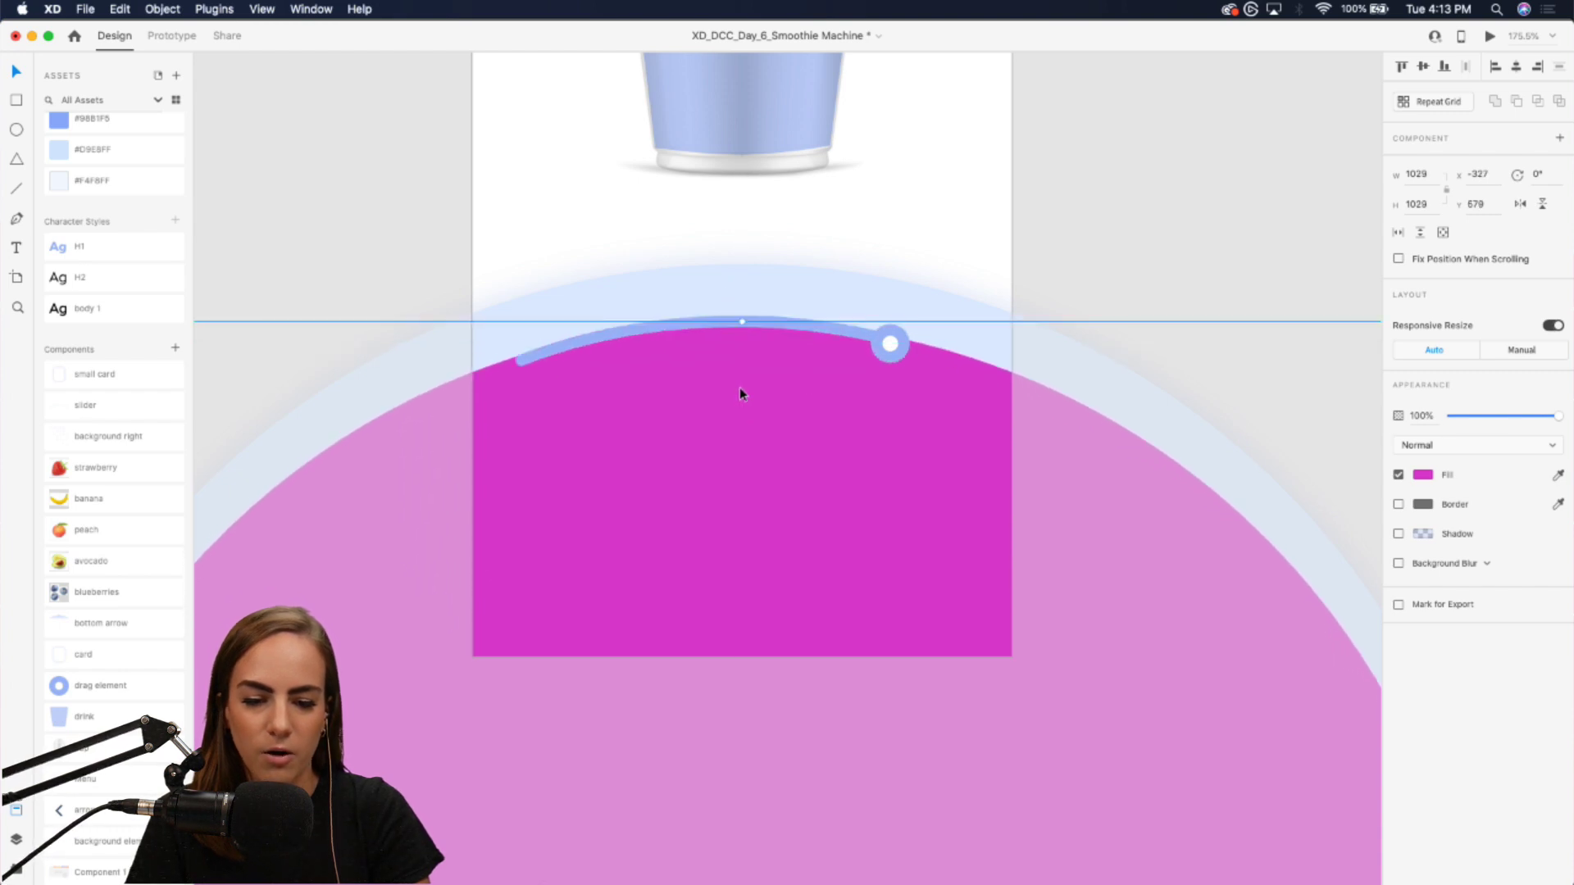
- Group the magenta circle with the handle and blue curve, and turn off the circle's fill
left_click(893, 347, "shift")
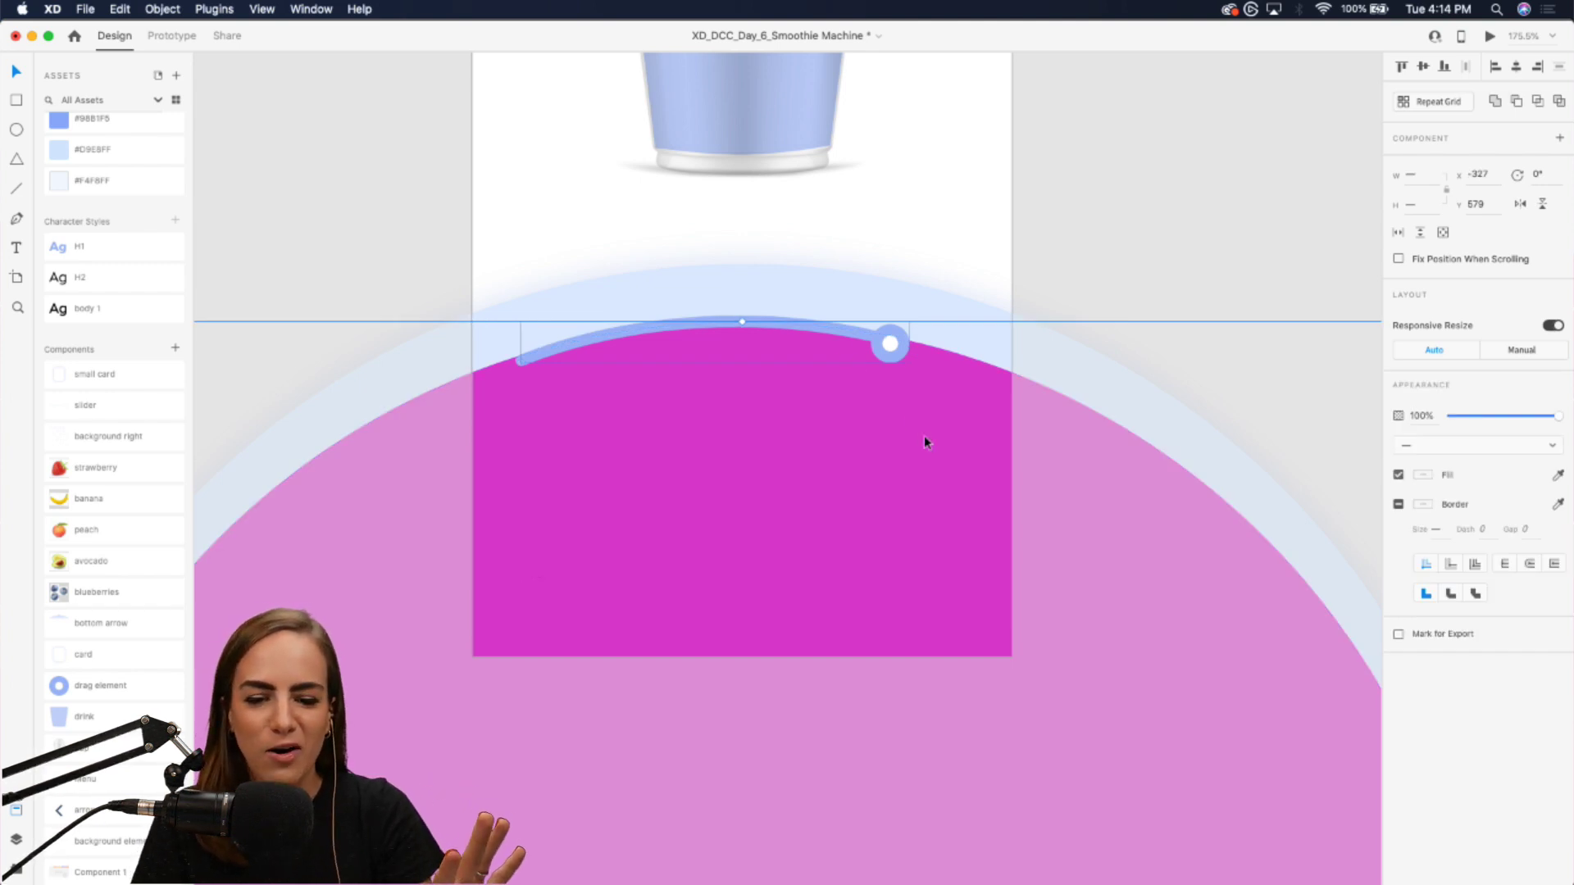
left_click(923, 435)
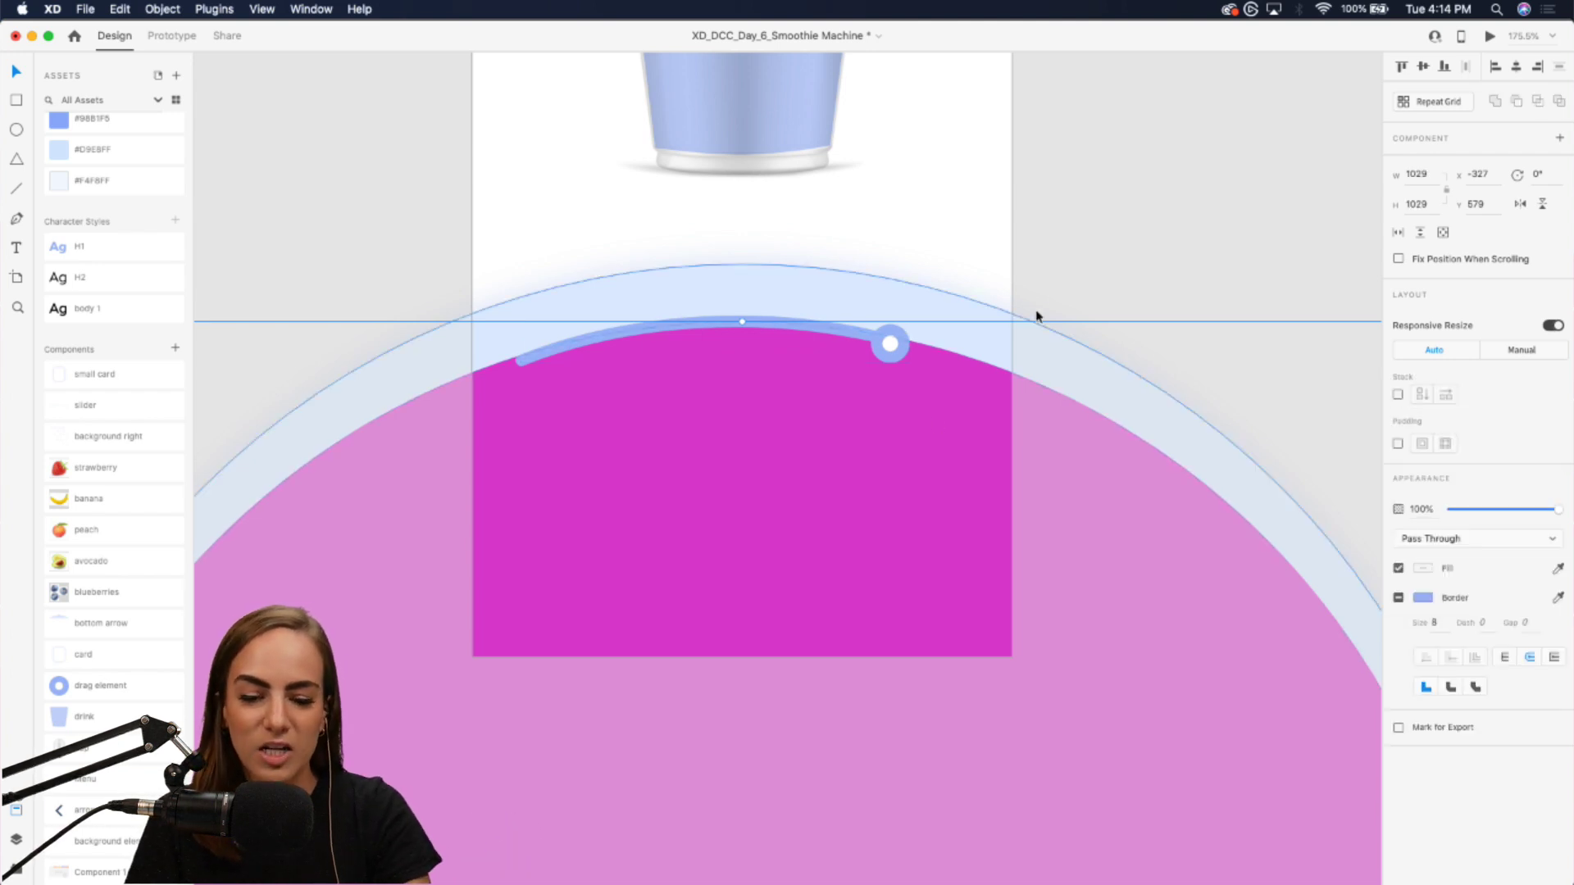
left_click(892, 454)
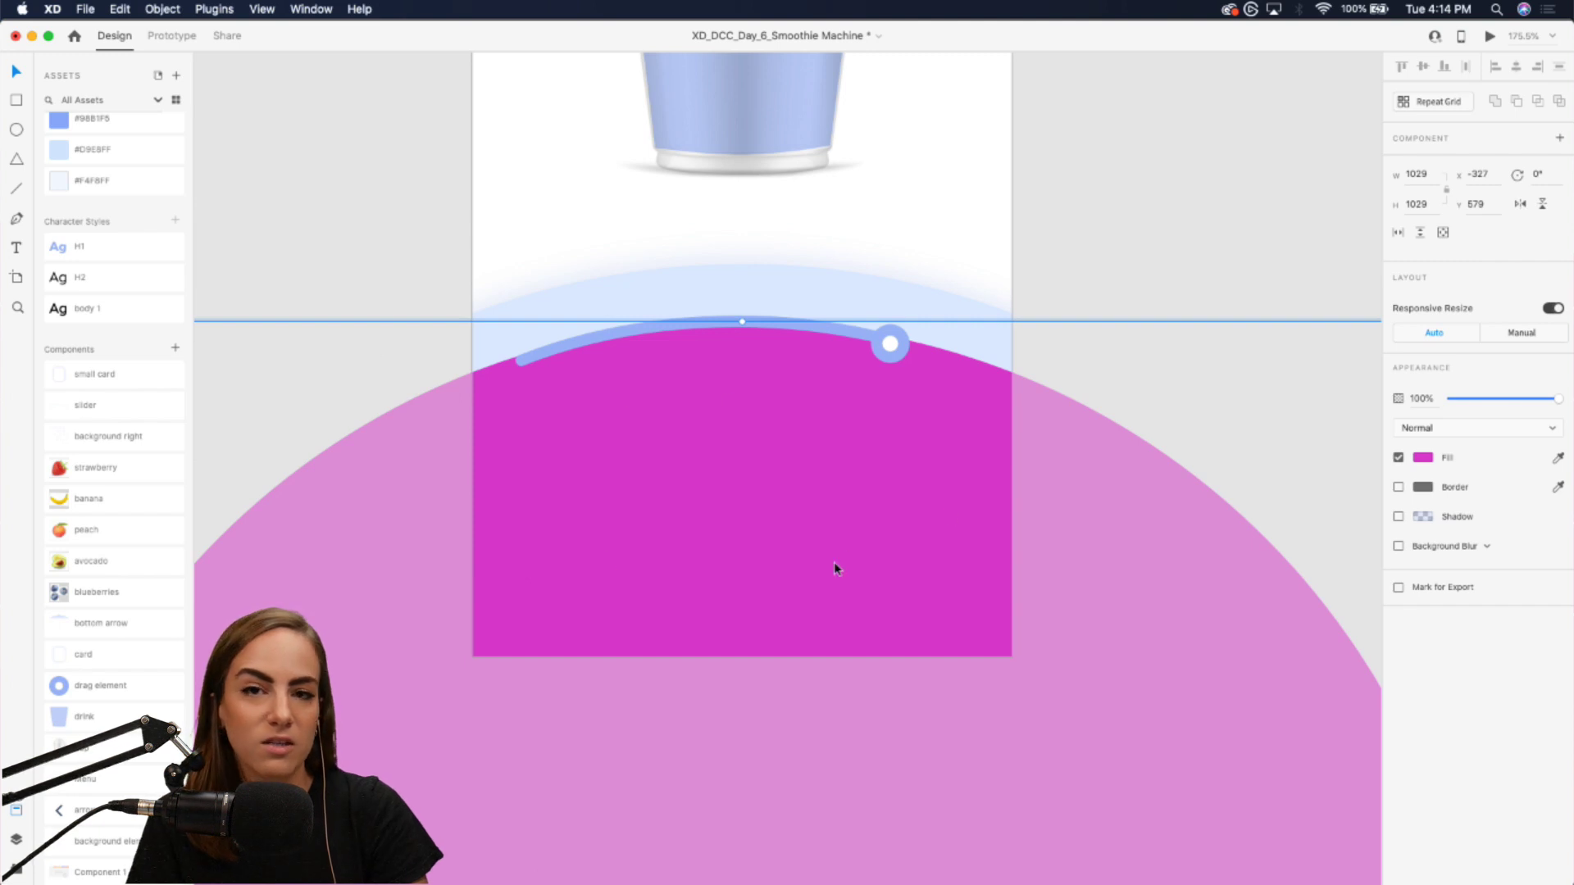
left_click(1398, 459)
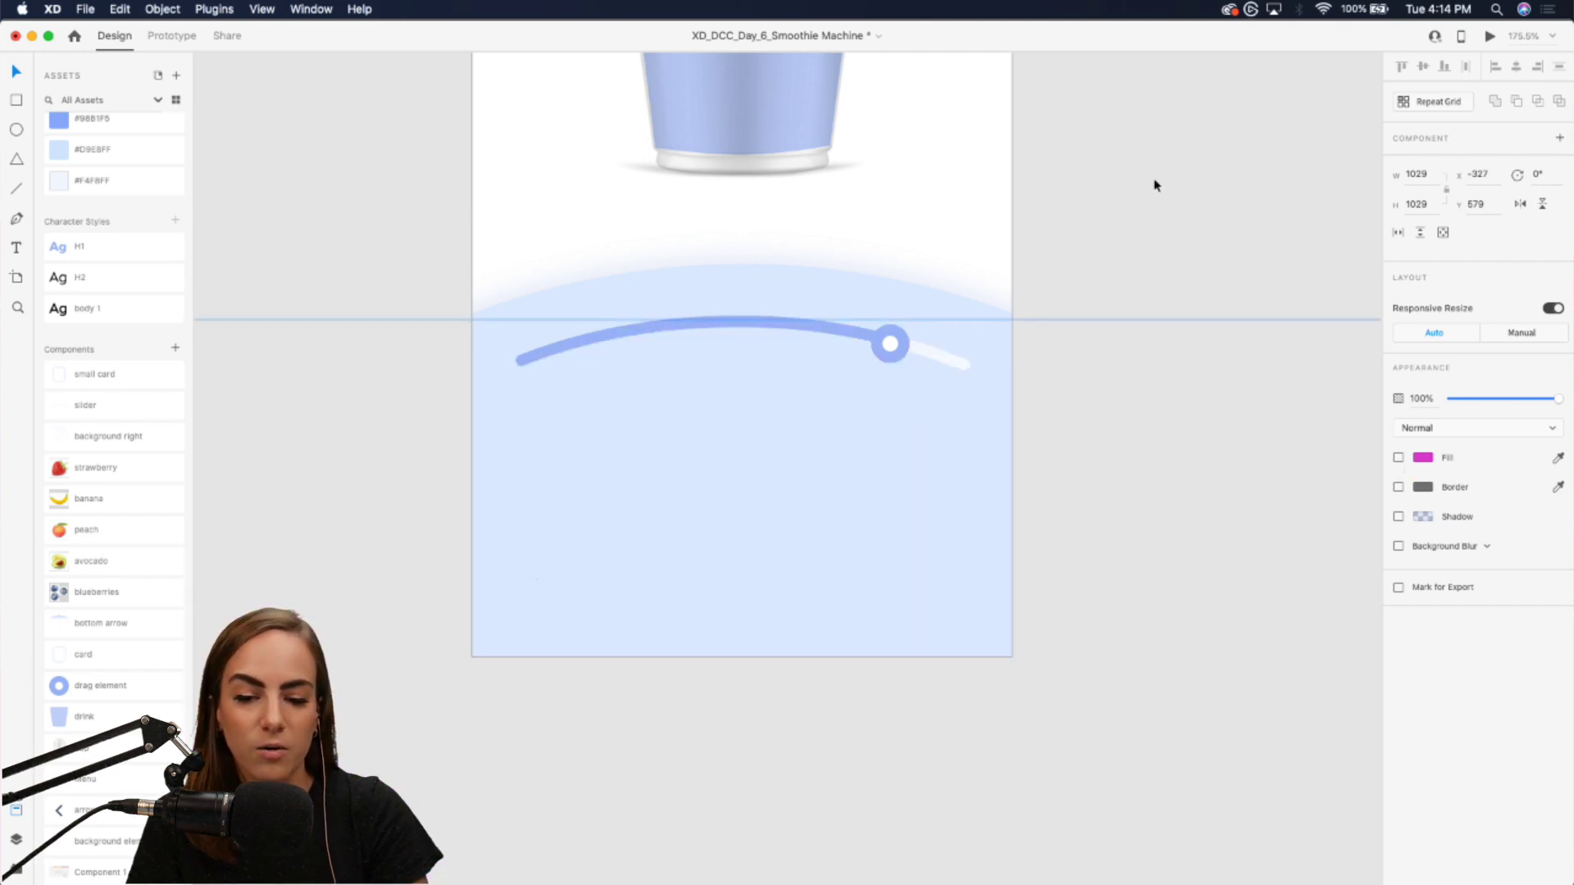
key("Escape")
key("super+minus")
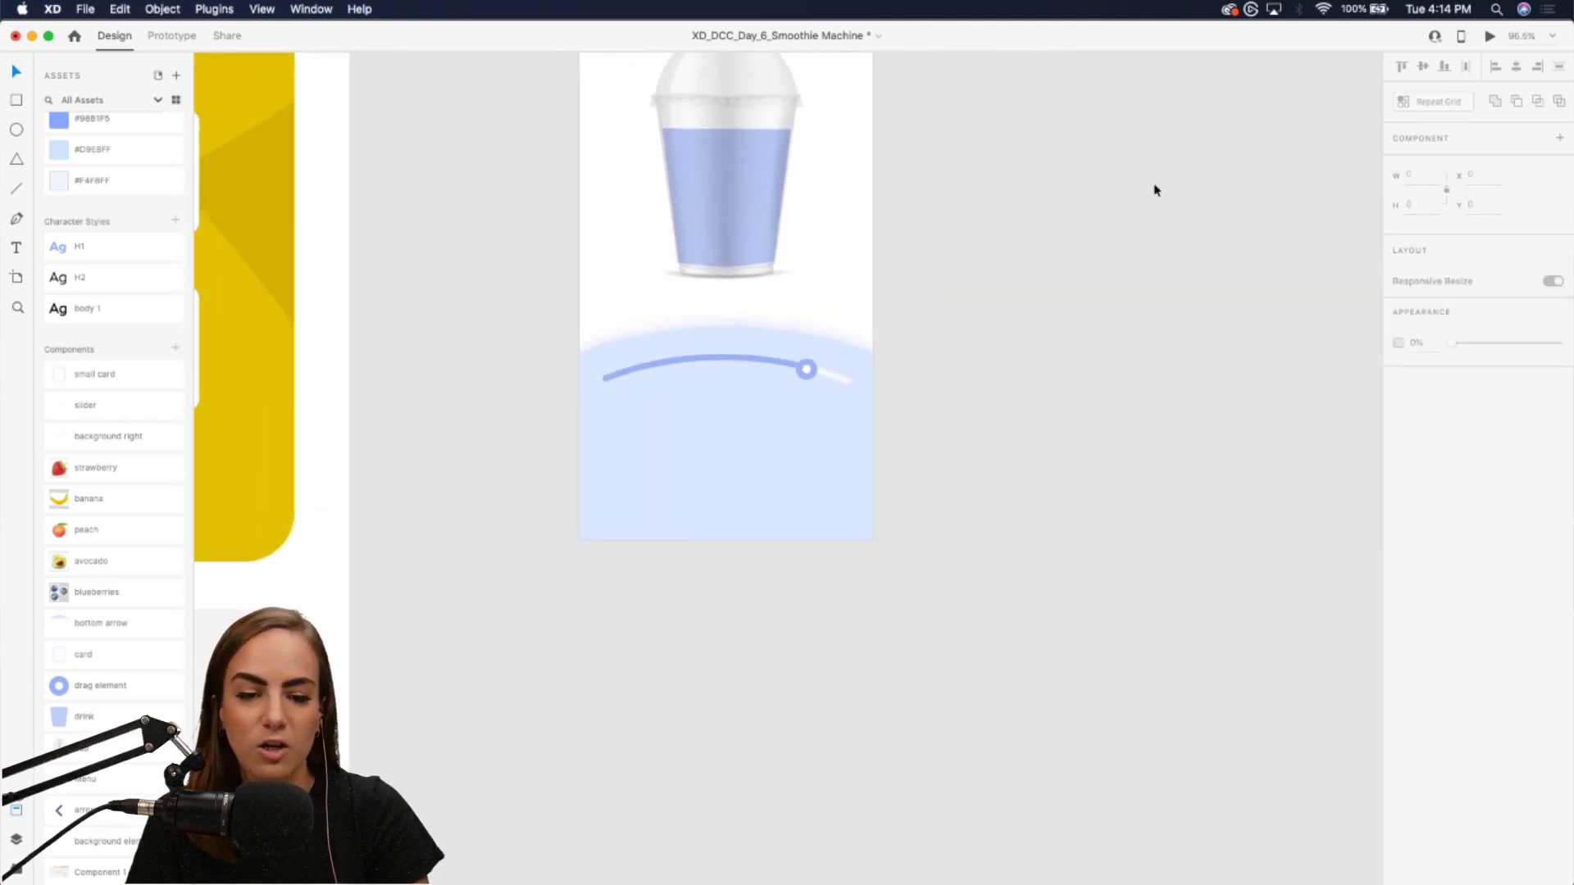
- Duplicate the Smoothie App artboard with its newly grouped circular slider
scroll(609, 152, "up", 5)
left_click(609, 65)
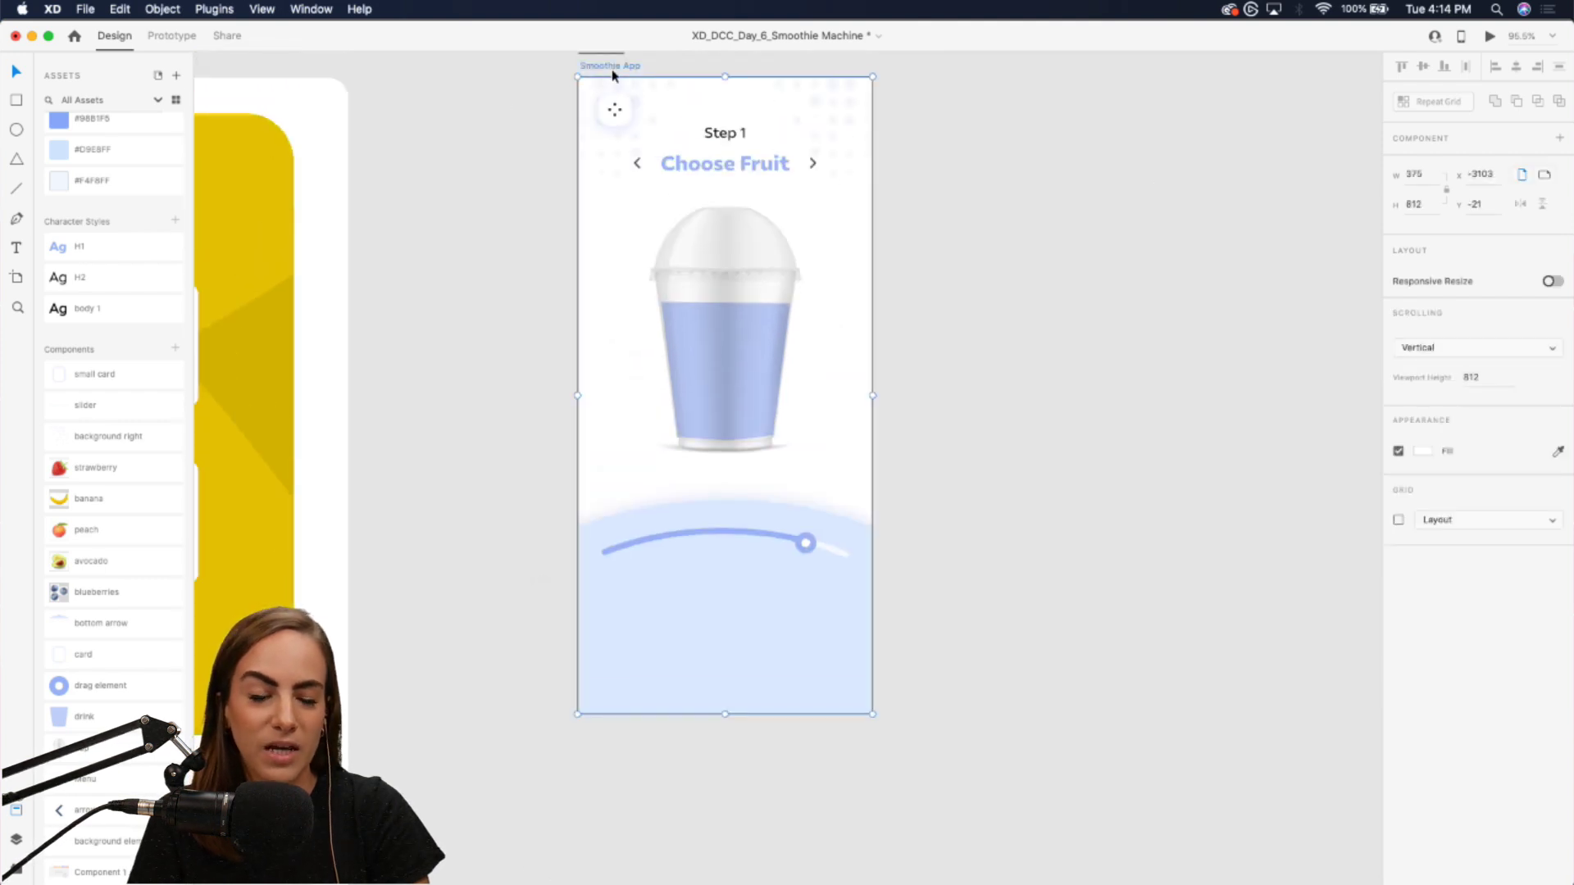
key("super+d")
- Rotate the circular slider group on the duplicated artboard to -23° so the handle sits on the left part of the track
scroll(1291, 492, "up", 3)
scroll(1106, 439, "down", 3)
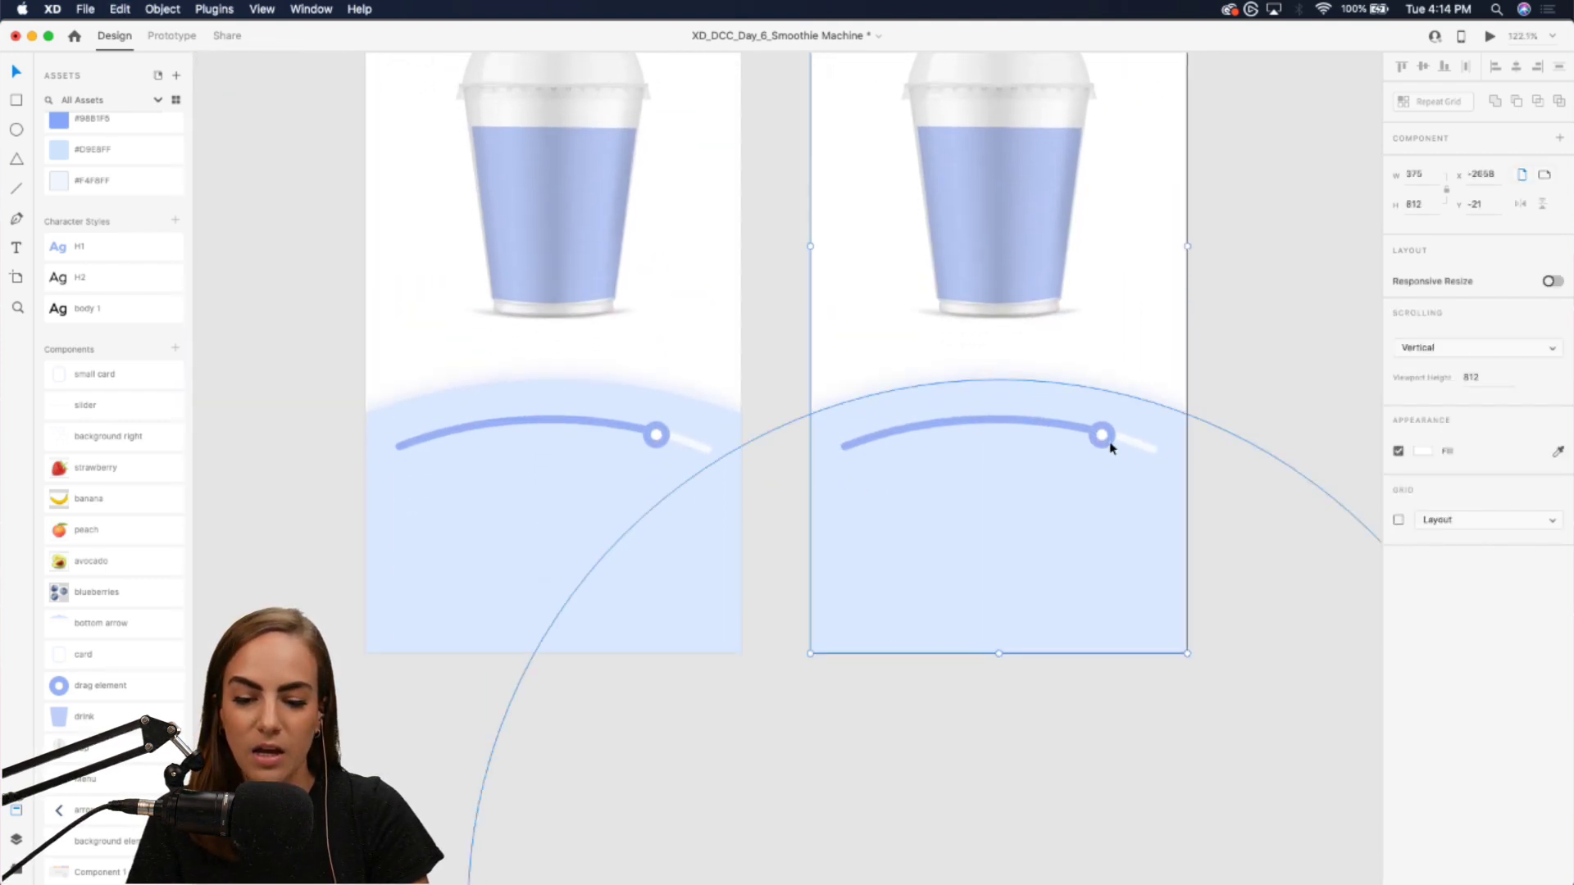
left_click(1100, 435)
scroll(1102, 443, "down", 2)
scroll(1102, 443, "right", 5)
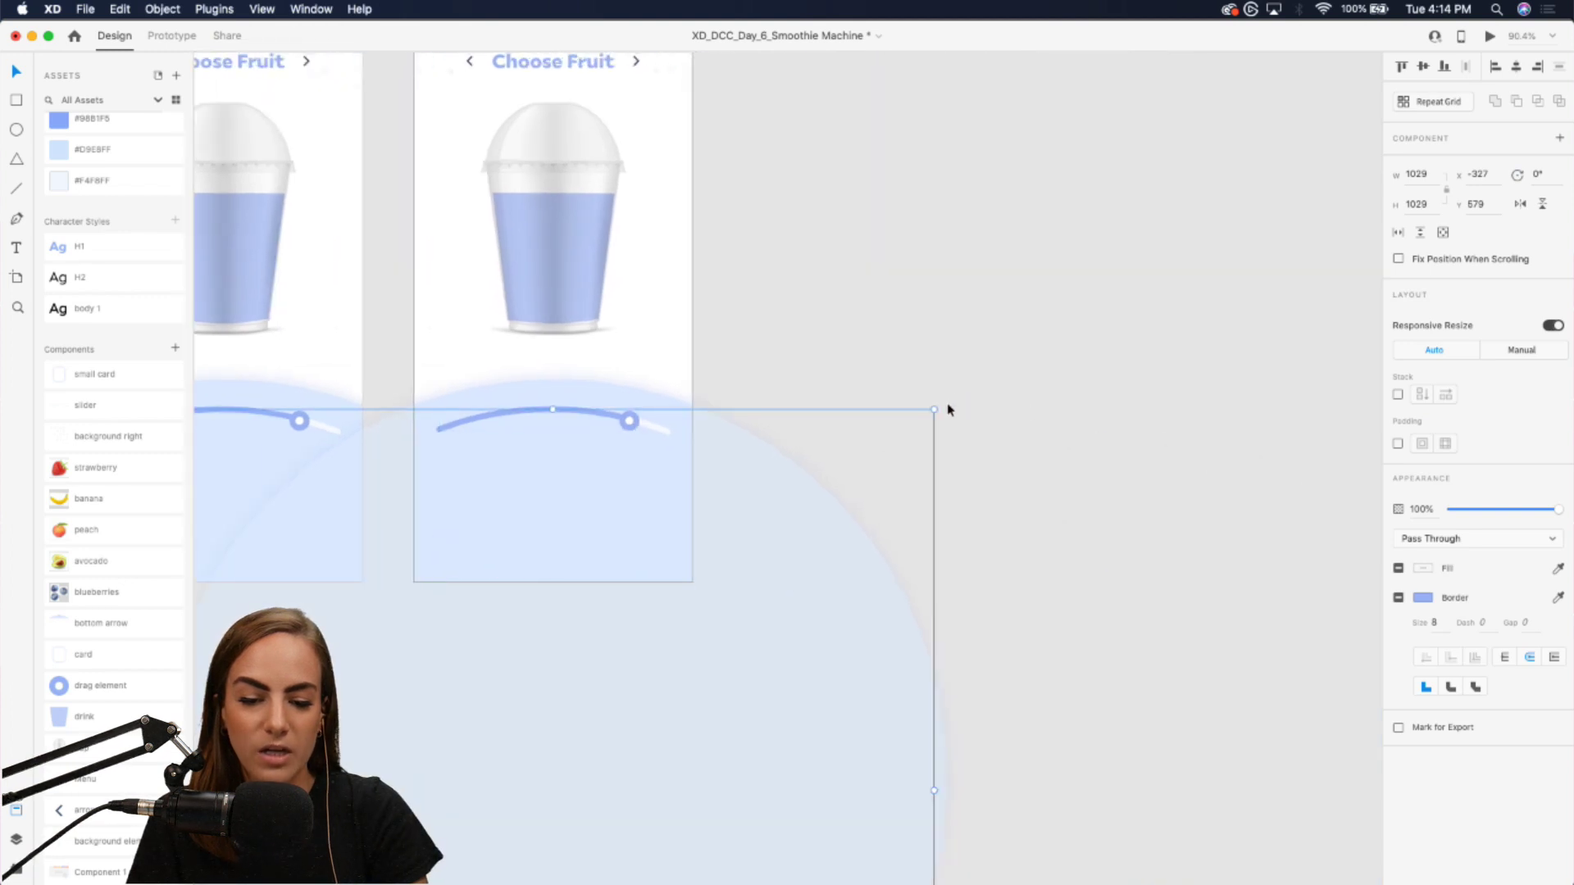
left_click_drag(939, 408, 723, 374)
scroll(721, 368, "up", 5)
scroll(721, 367, "left", 3)
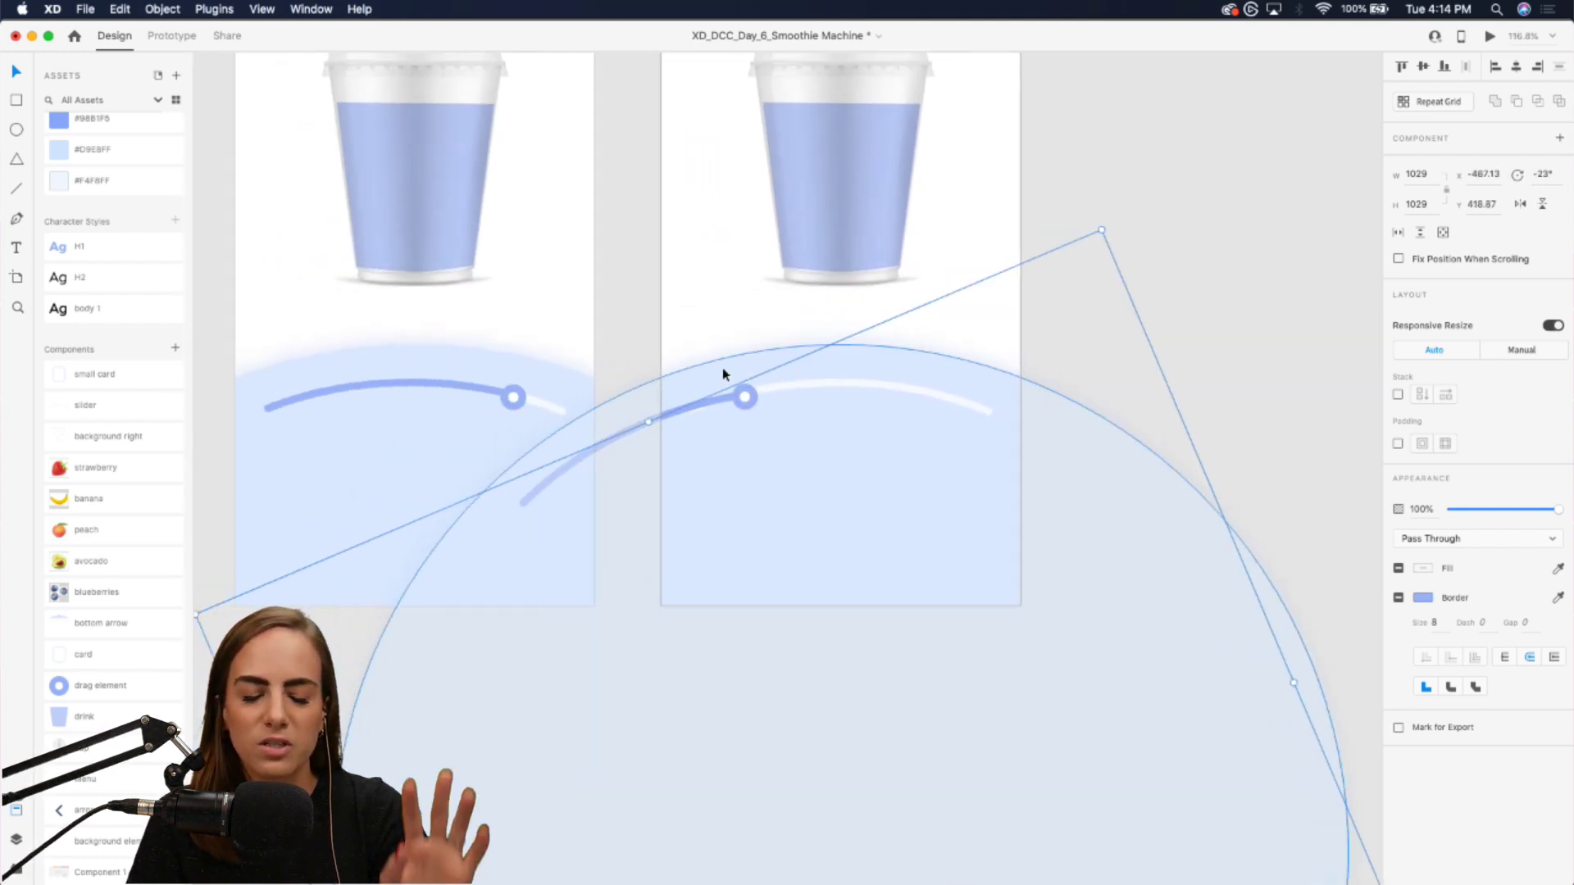
- Link the original artboard's drag handle to the new Smoothie App – 1 artboard with a Drag trigger and Auto-Animate action
left_click(553, 399)
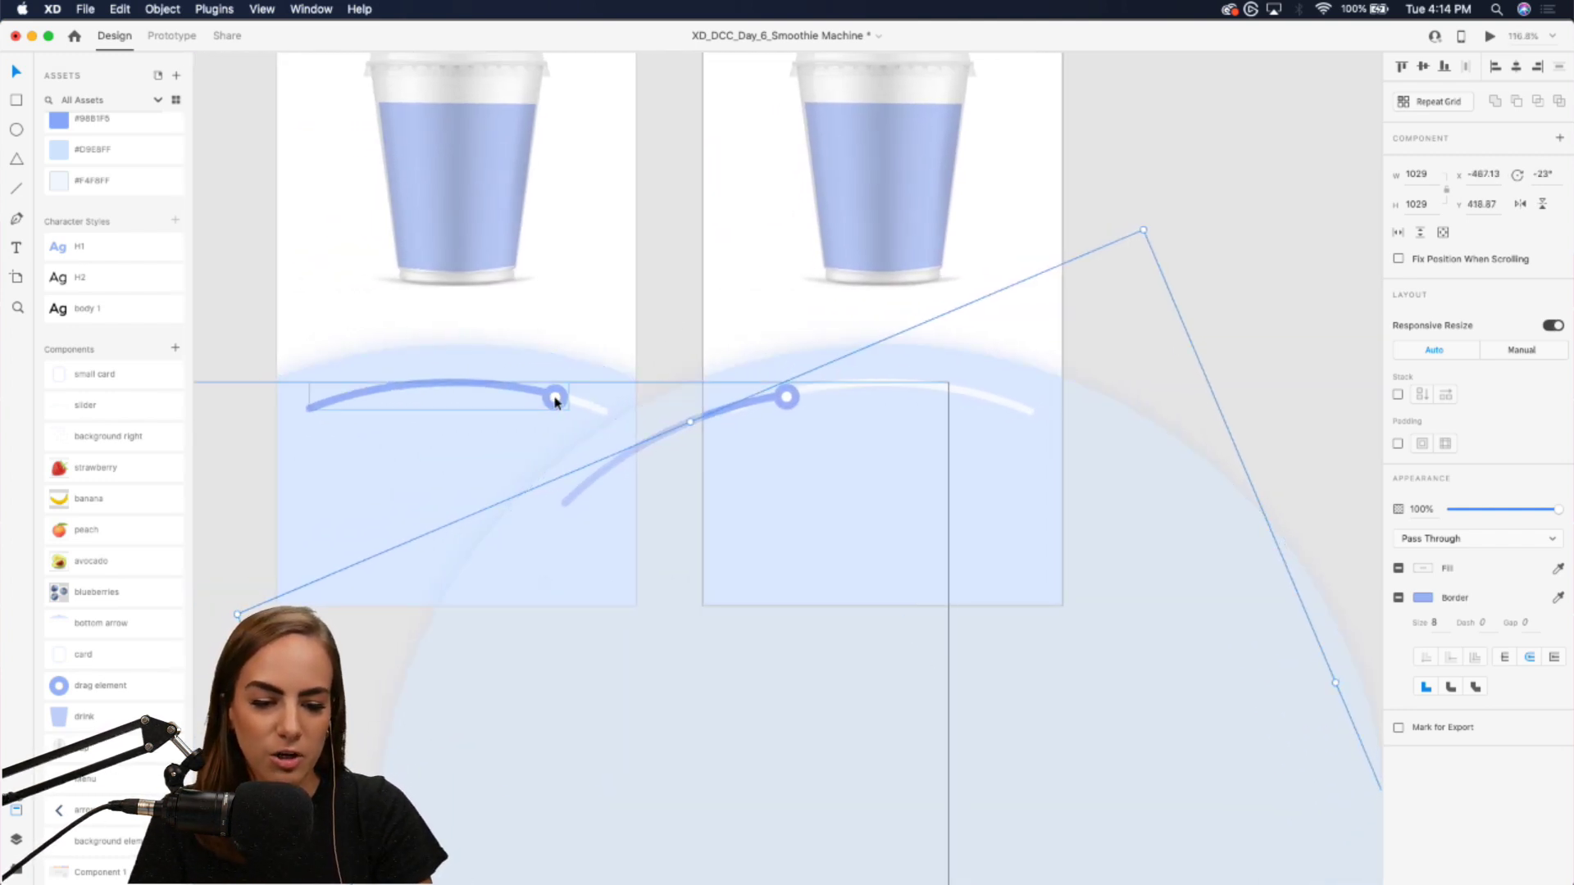
double_click(555, 399)
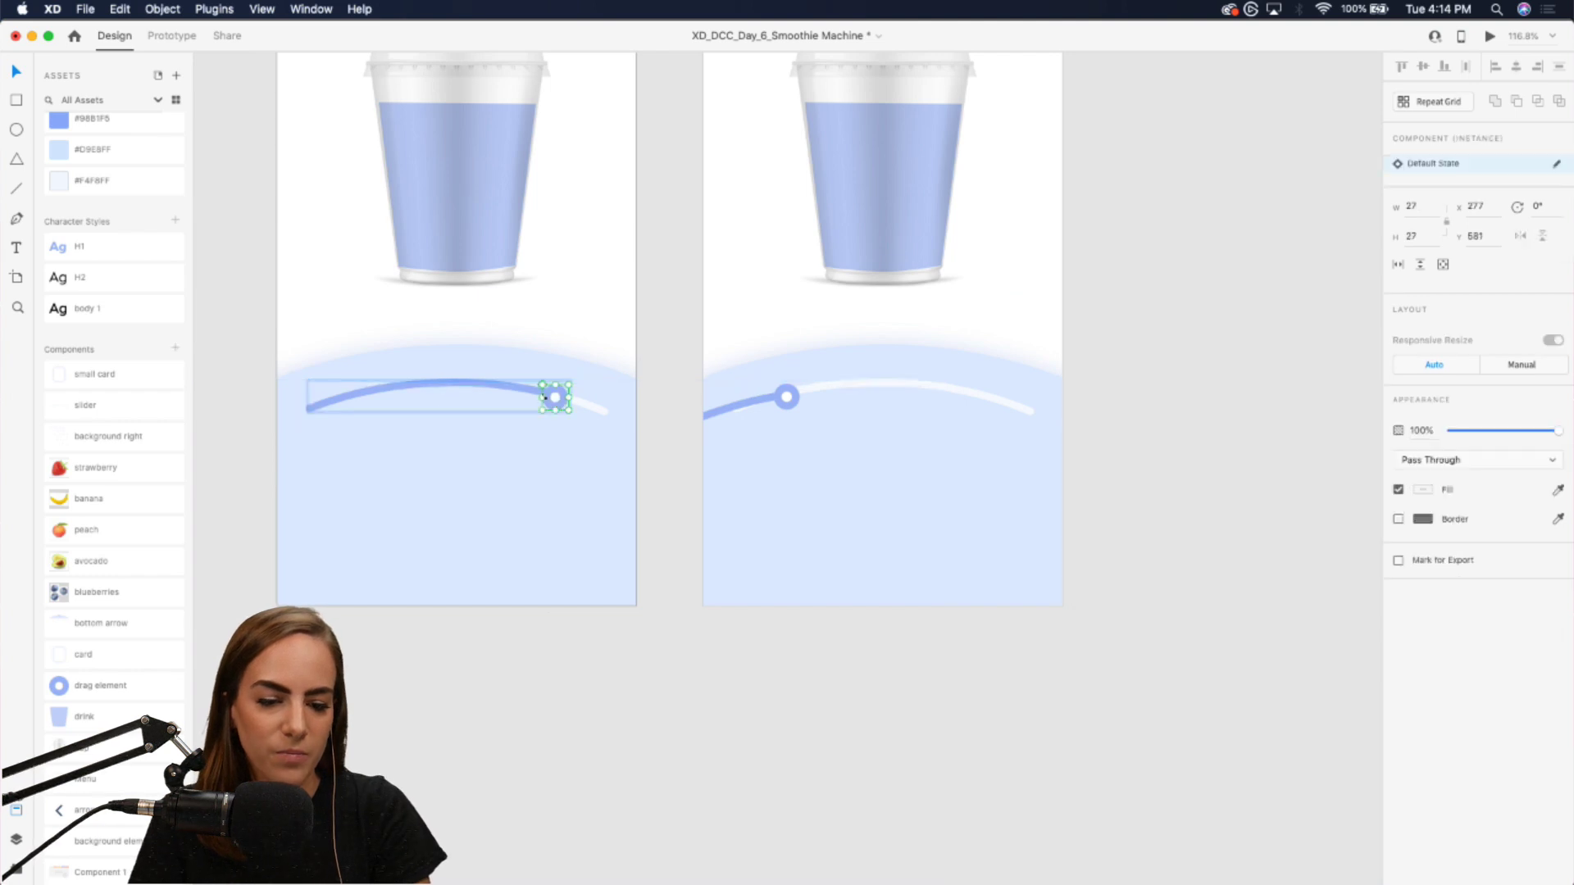
left_click(169, 36)
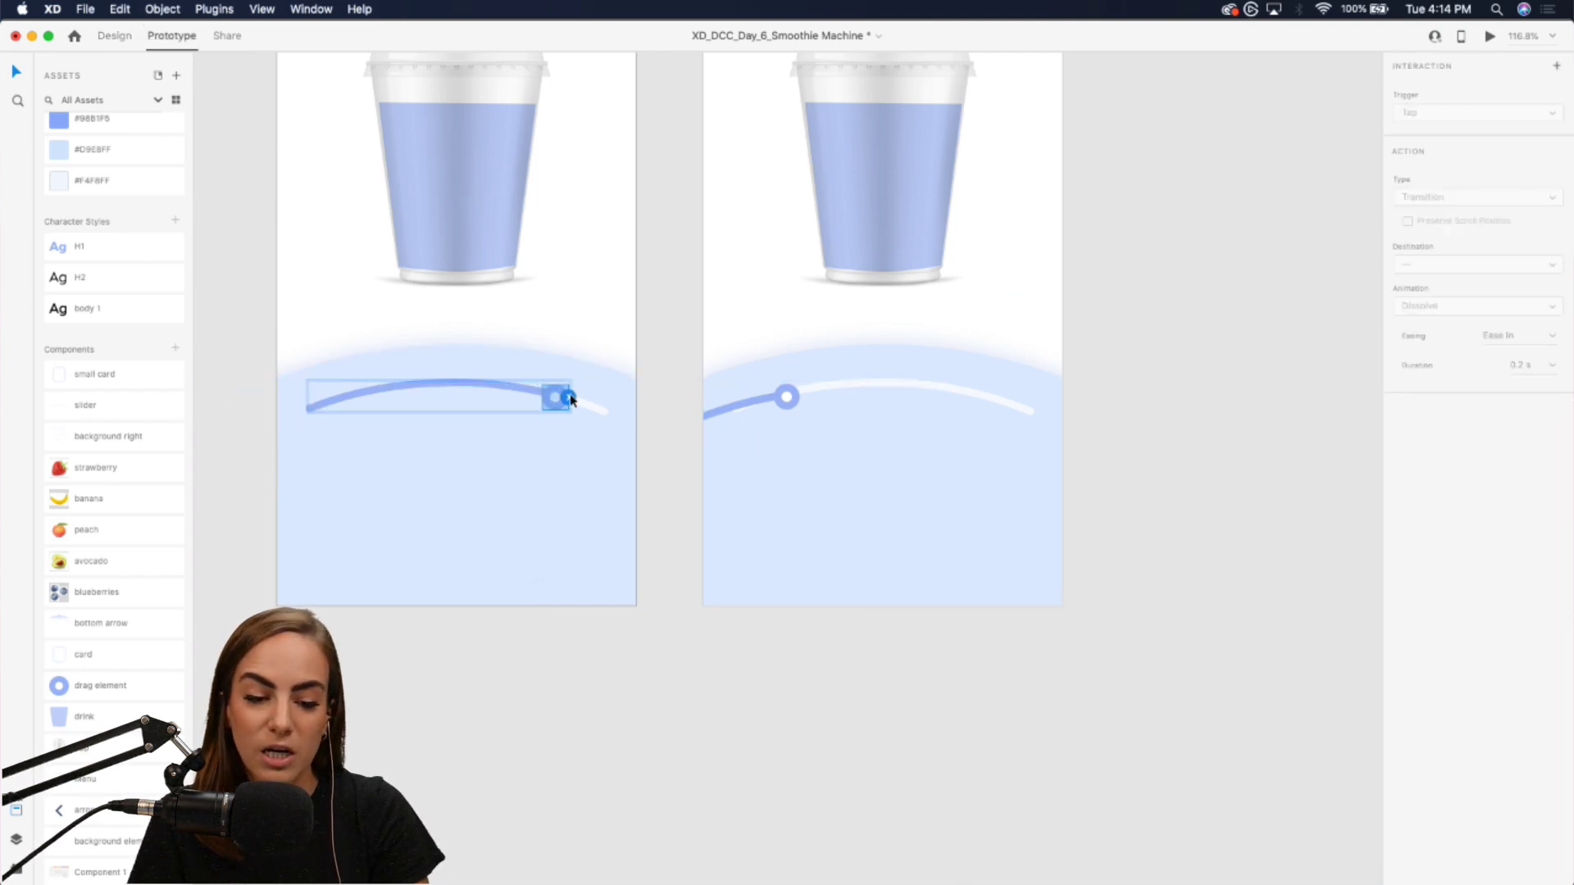
left_click_drag(570, 398, 726, 287)
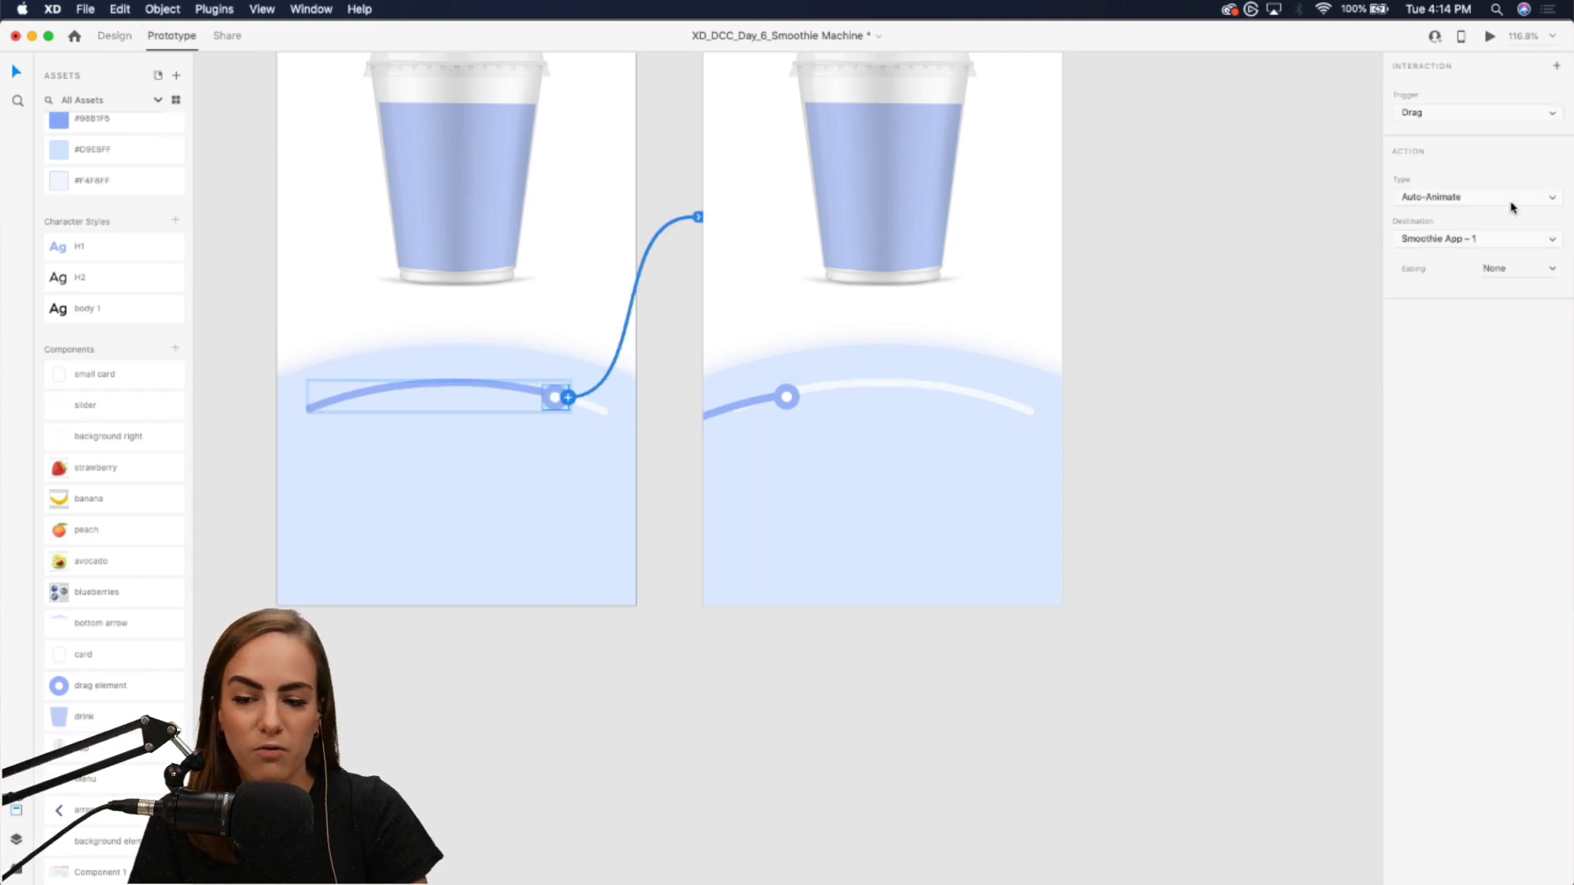
- Preview the prototype and test dragging the curved slider's handle back along the track
left_click(1489, 37)
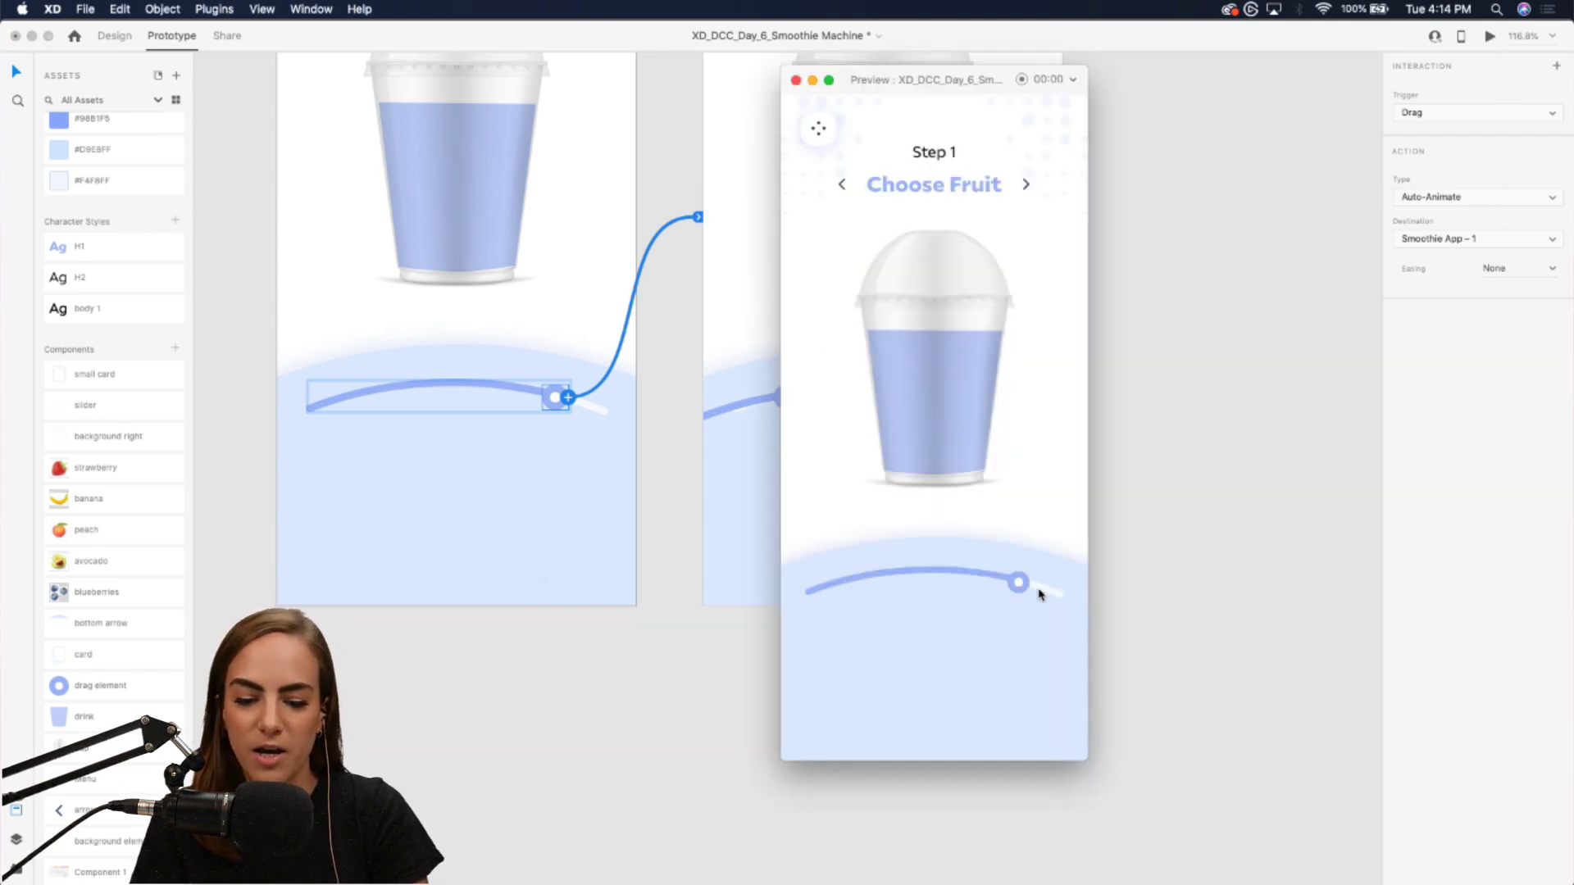
left_click_drag(1014, 583, 837, 585)
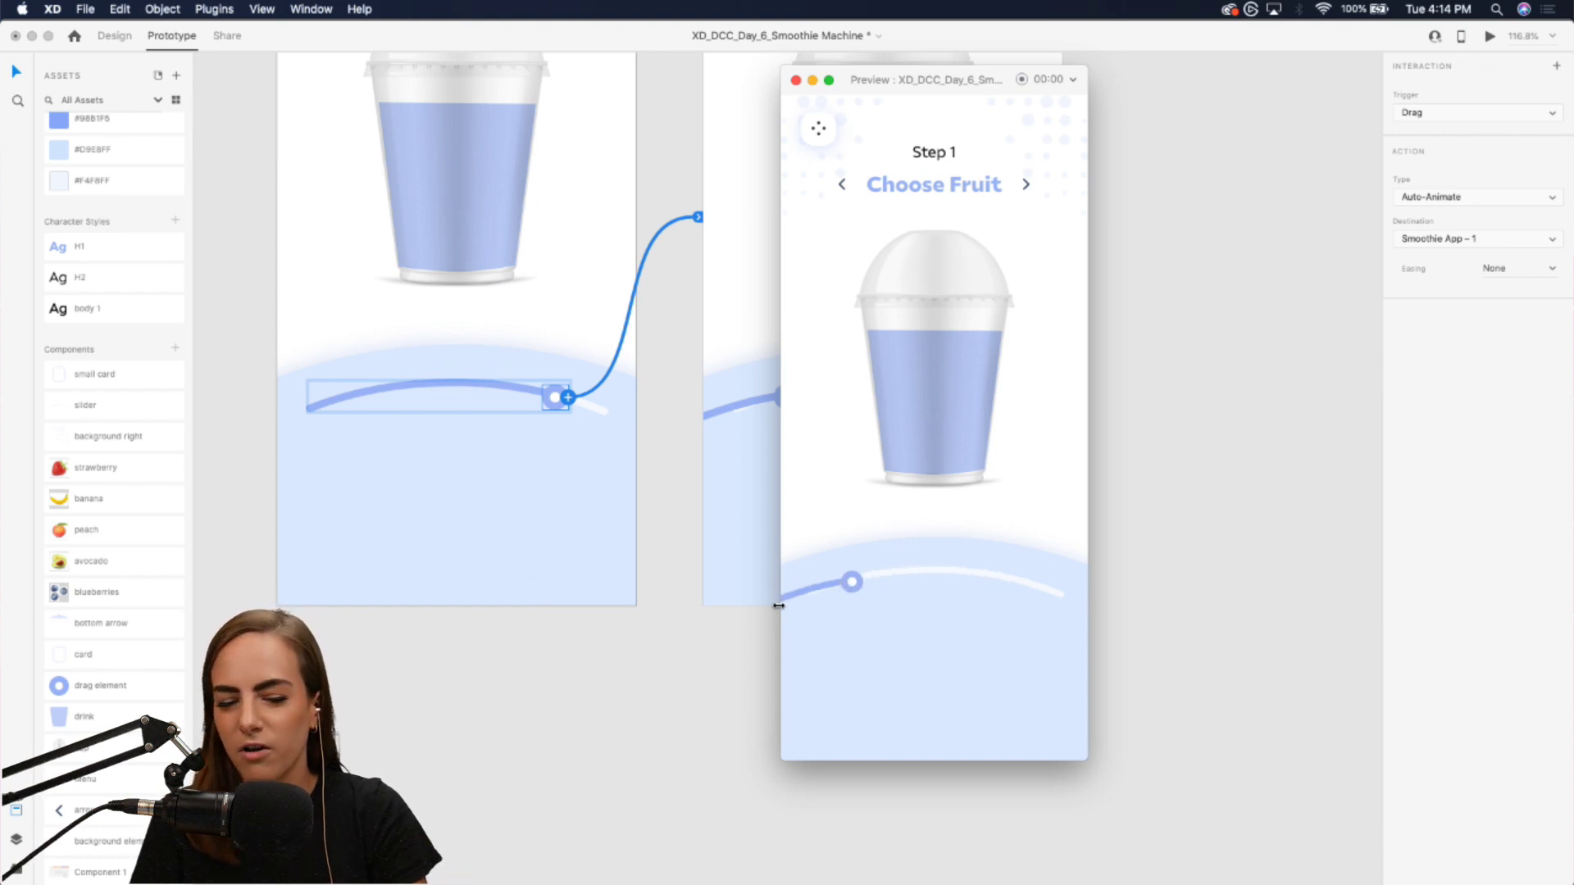
left_click(795, 79)
- Delete the duplicated Smoothie App – 1 artboard
scroll(886, 246, "up", 5)
scroll(886, 246, "left", 3)
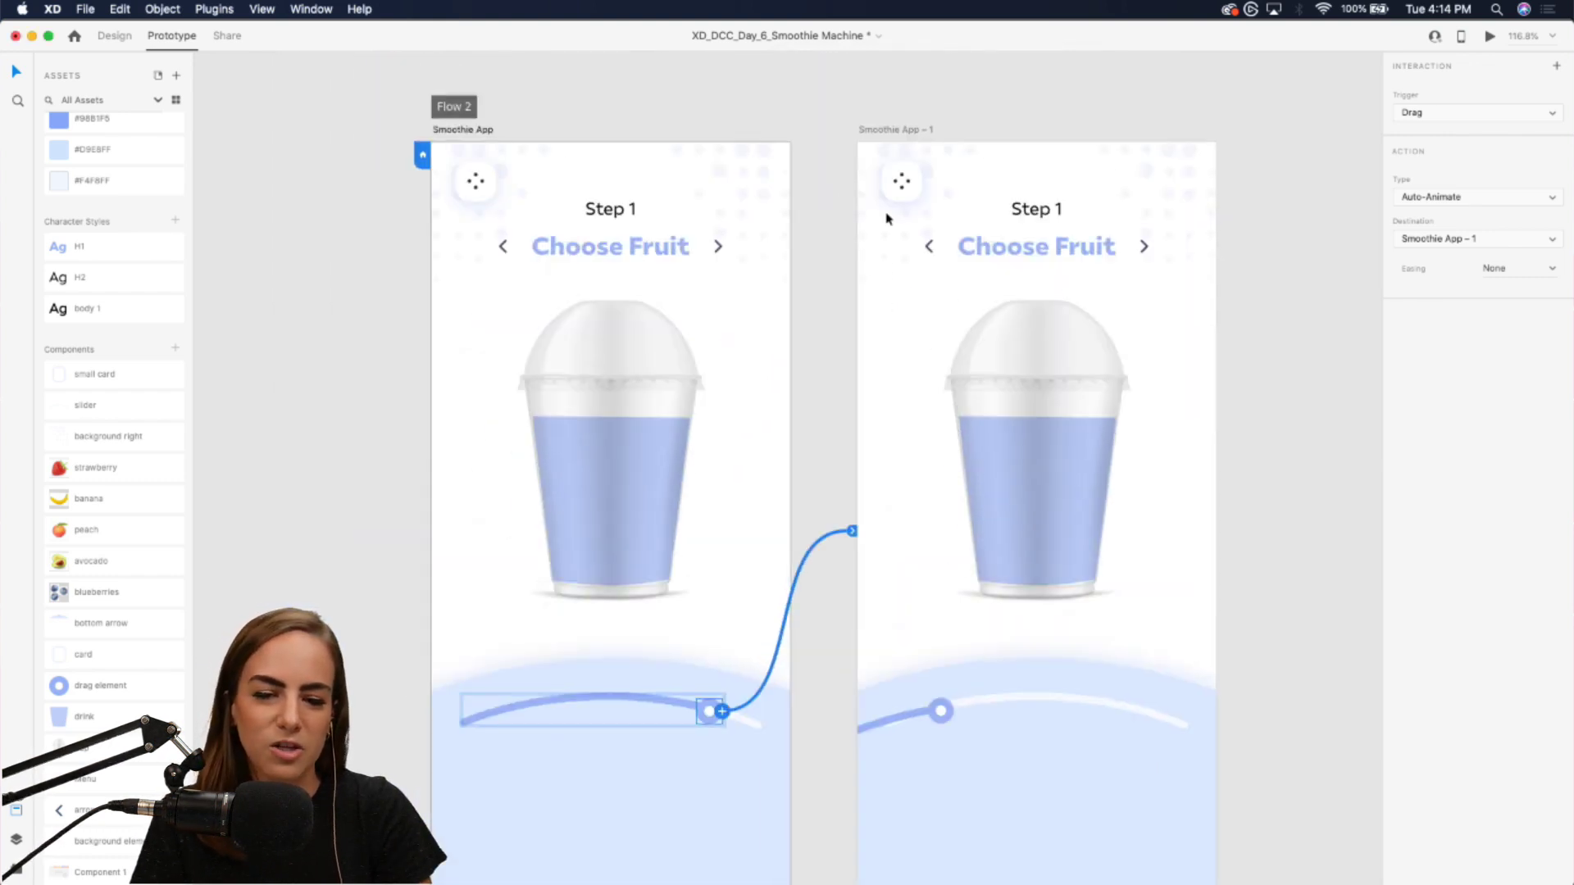
left_click(886, 129)
key("Delete")
scroll(884, 115, "up", 1)
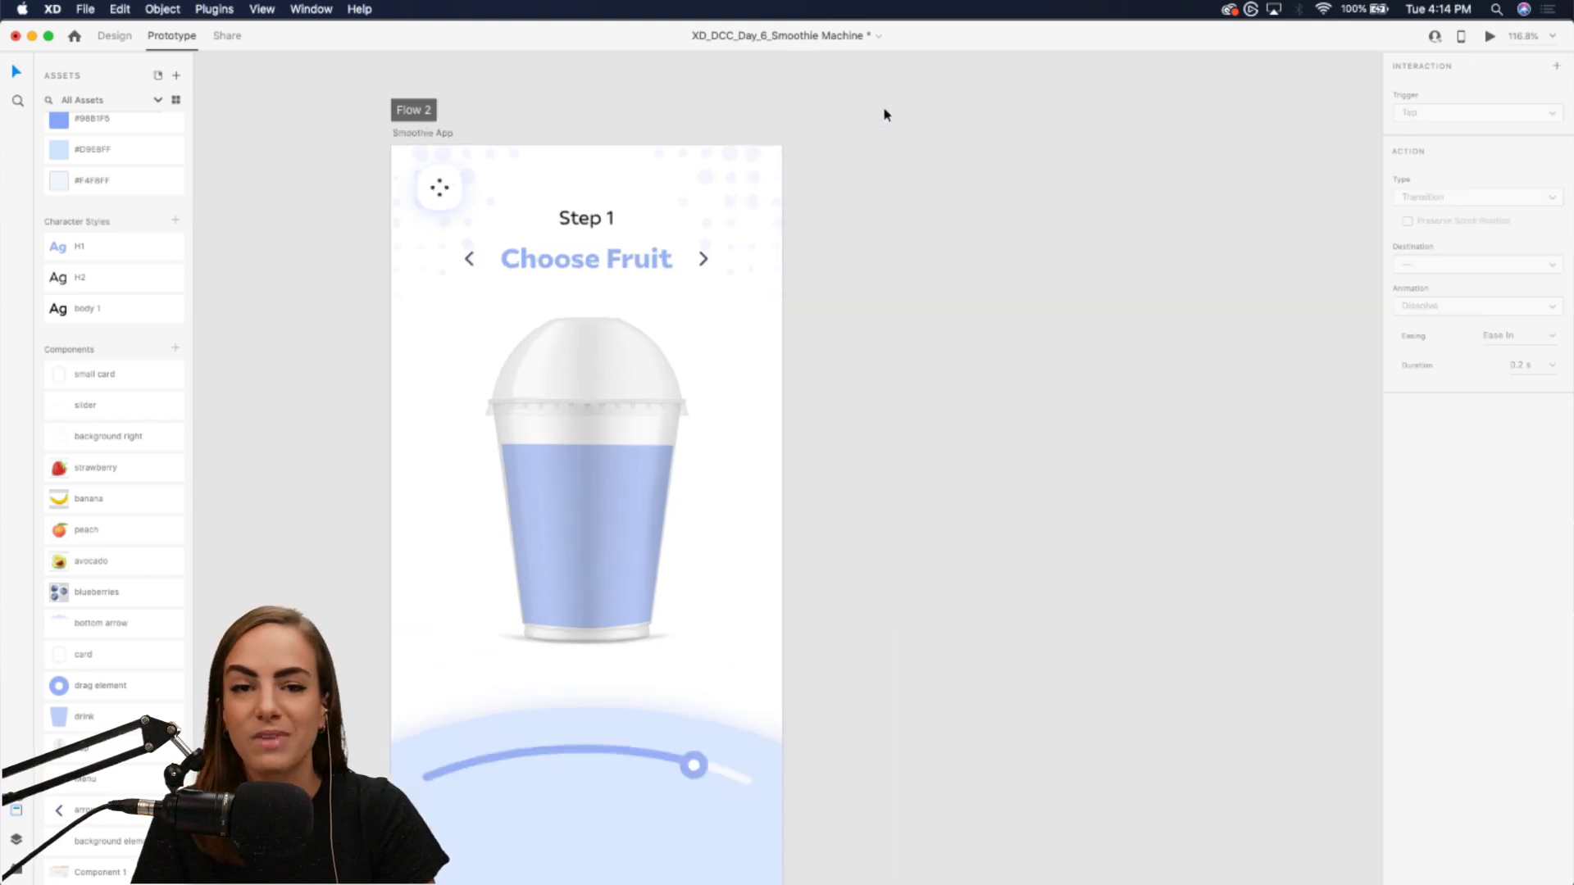
- Draw a closed straight-segment Pen path in Design mode that loosely surrounds the blue slider curve and its handle
scroll(882, 113, "down", 5)
scroll(681, 326, "up", 3)
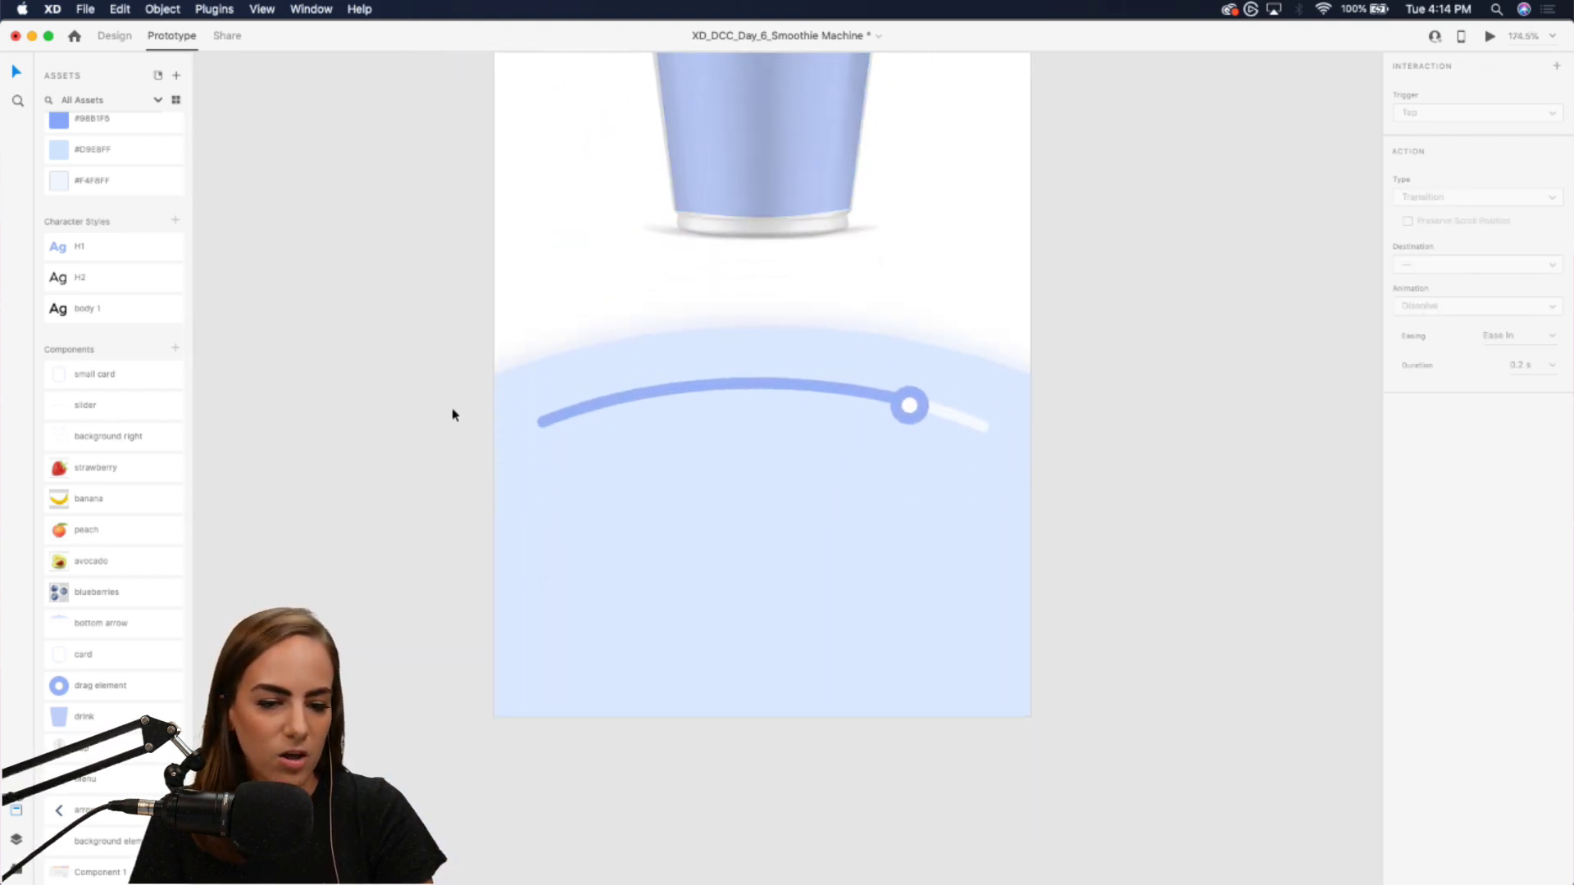
scroll(452, 414, "up", 3)
left_click(115, 36)
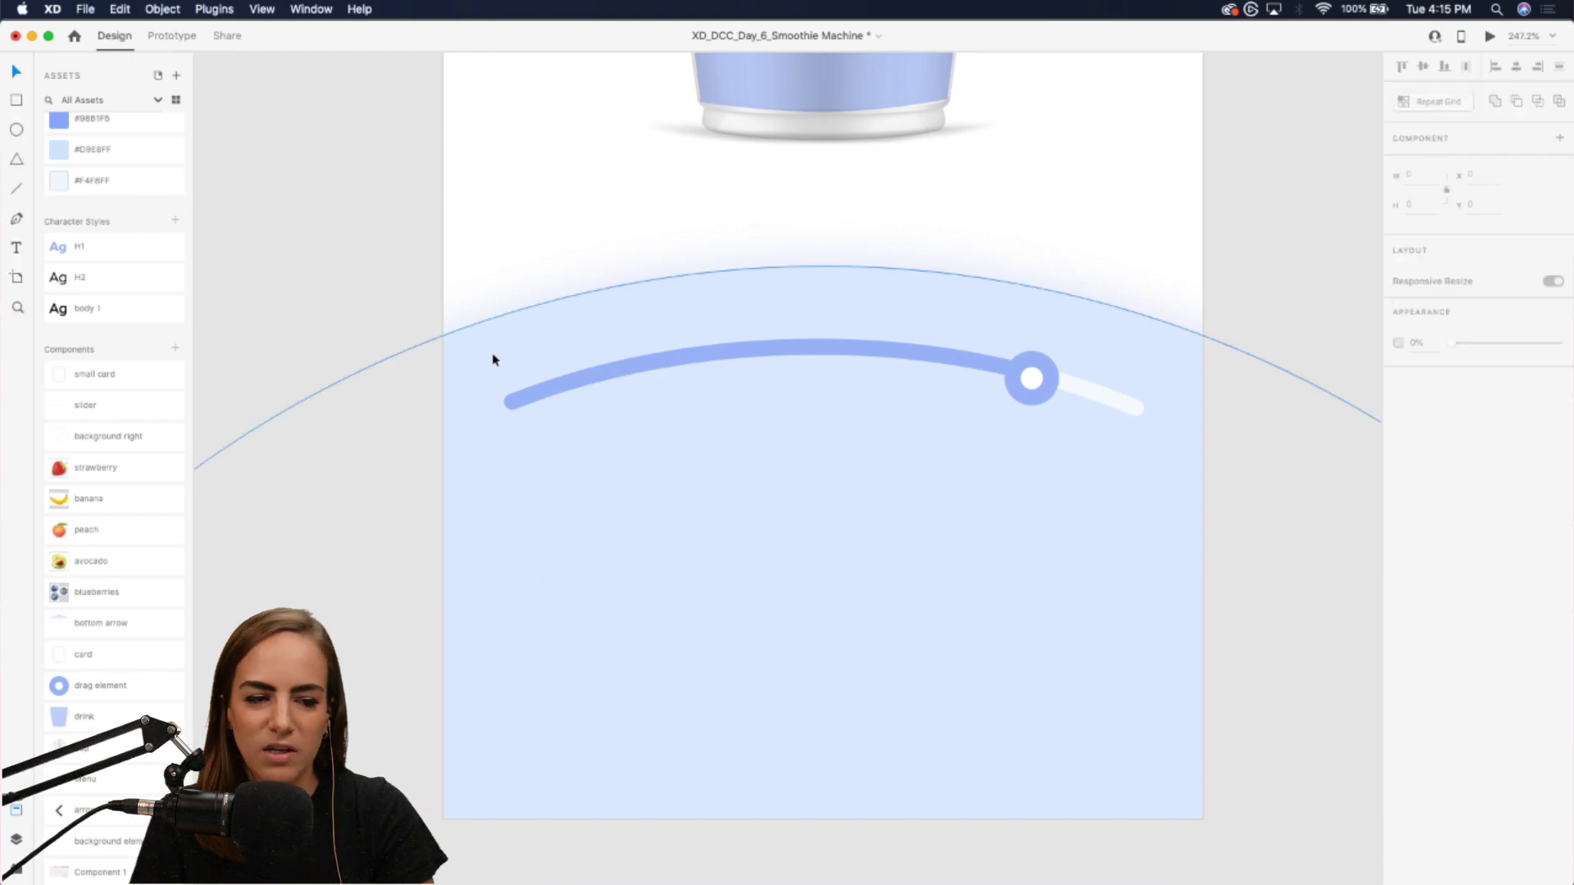
key("p")
left_click(484, 370)
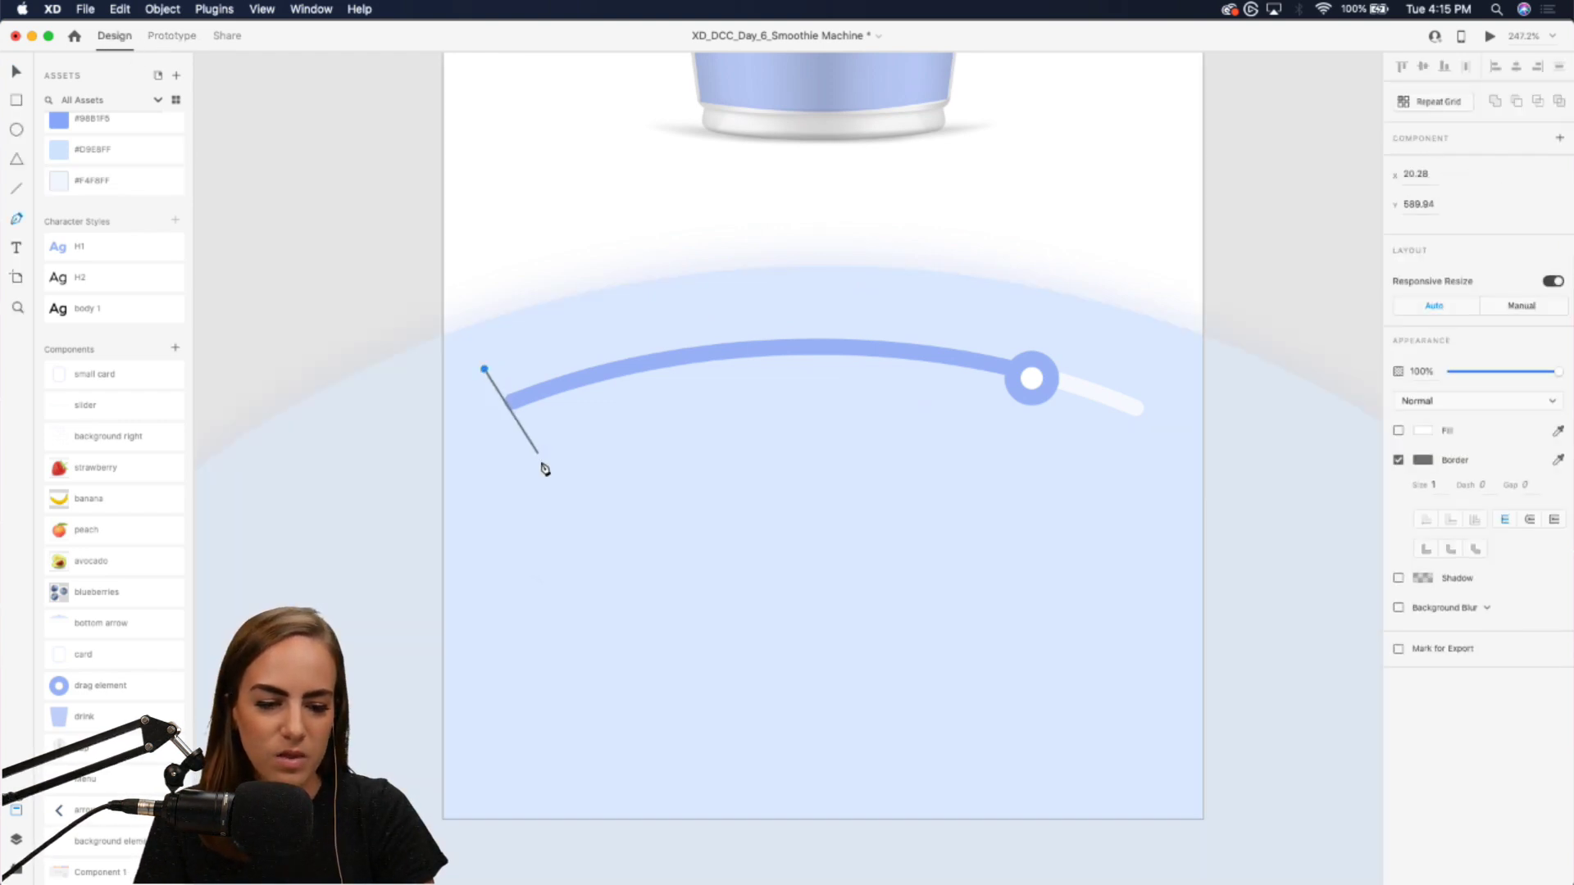
left_click(531, 446)
left_click(614, 407)
left_click(771, 388)
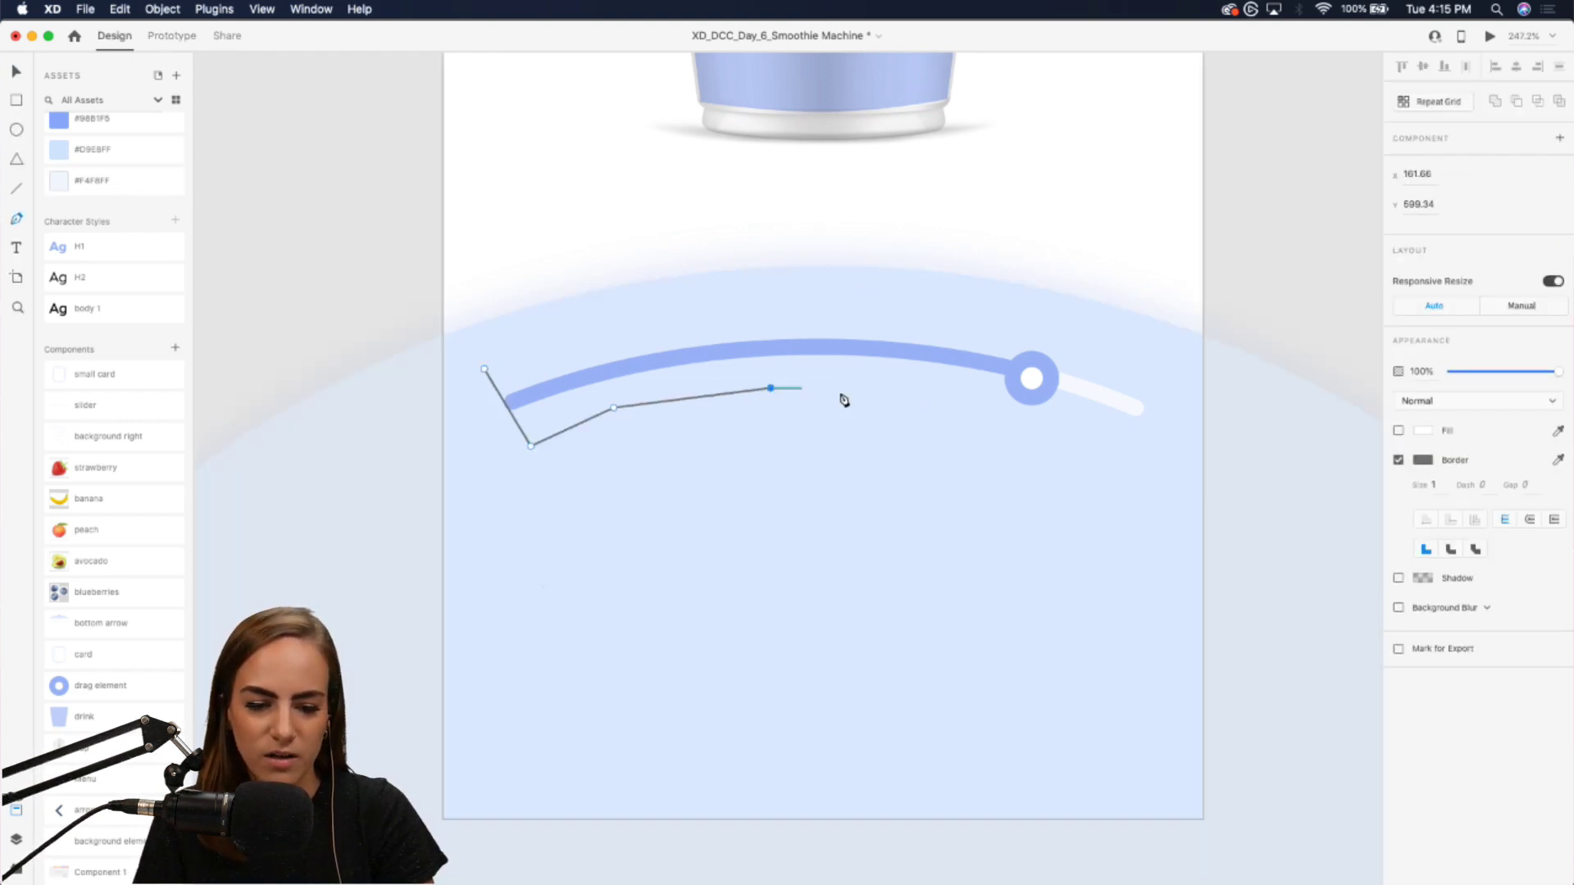
left_click(921, 404)
left_click(1039, 439)
left_click(1114, 374)
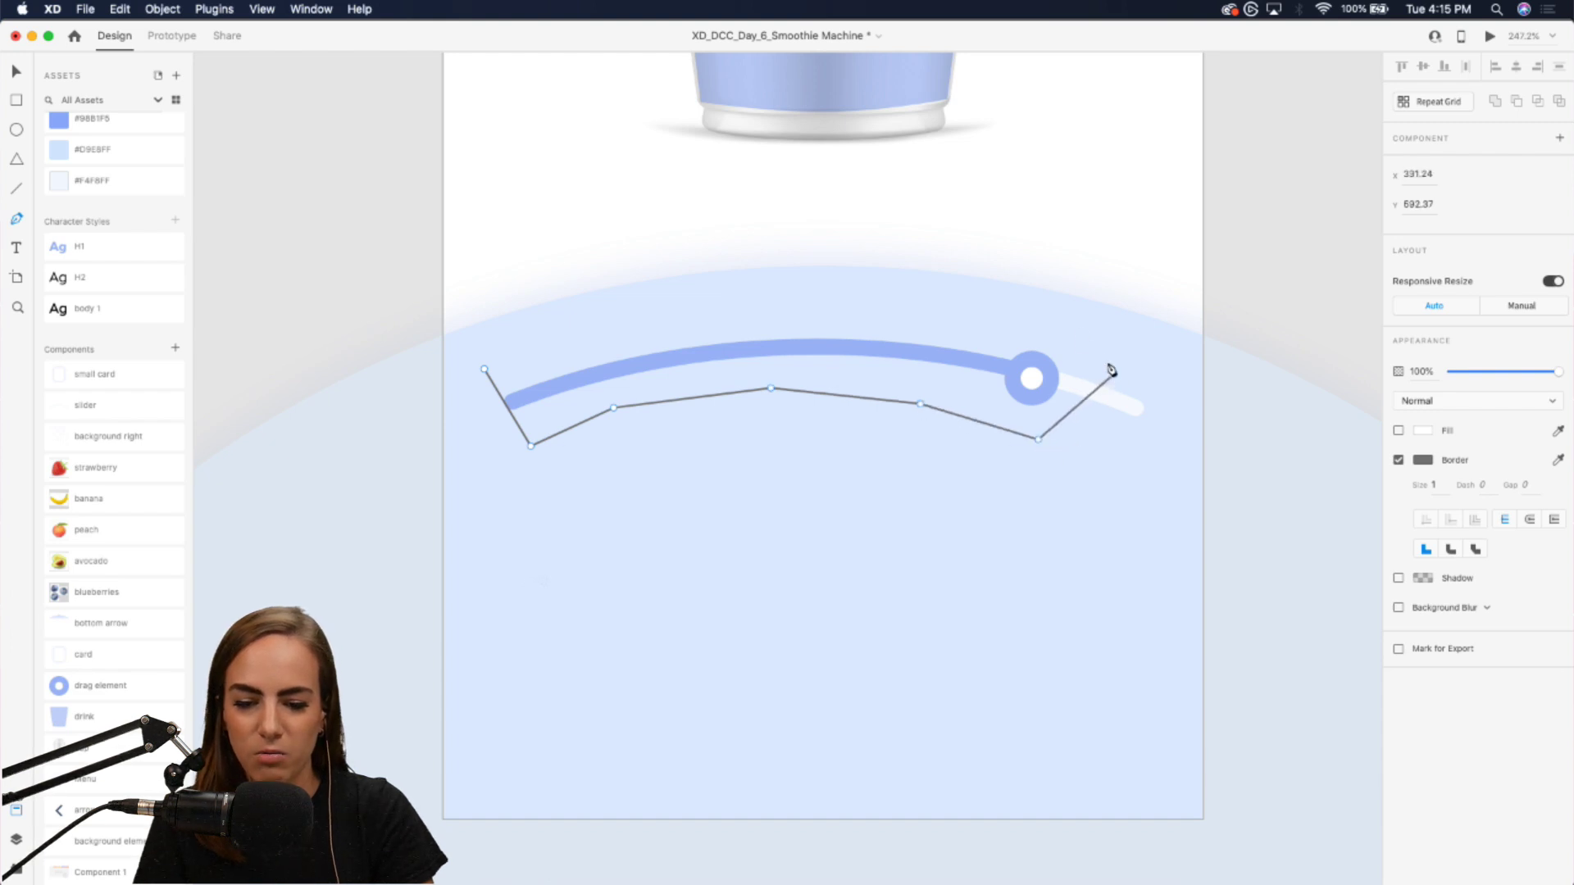
left_click(1066, 317)
left_click(831, 294)
left_click(668, 304)
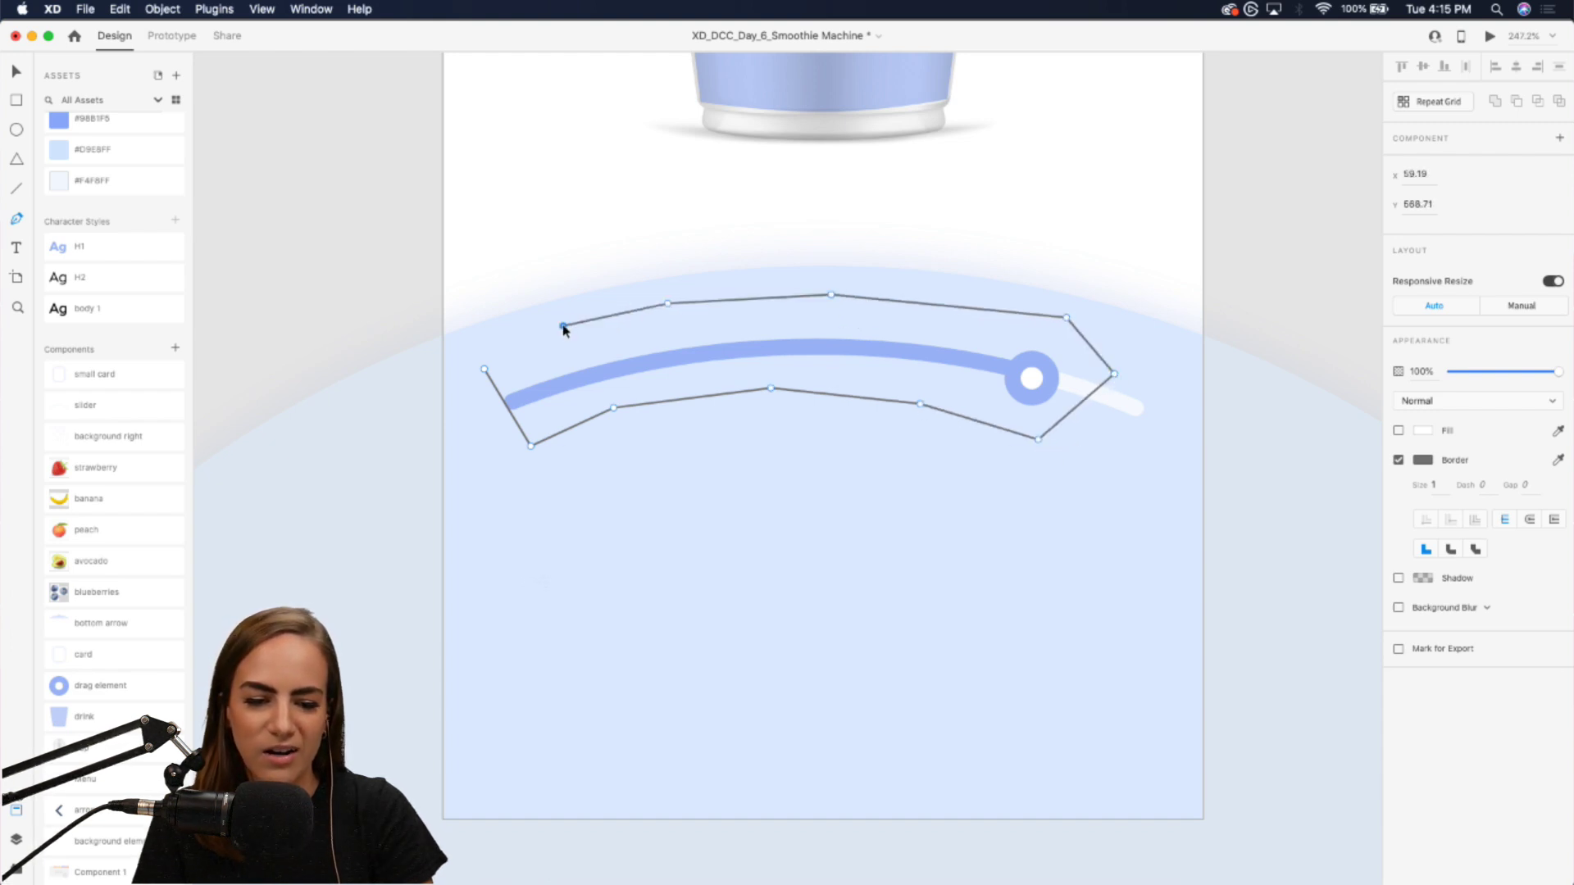
left_click(563, 326)
left_click(485, 370)
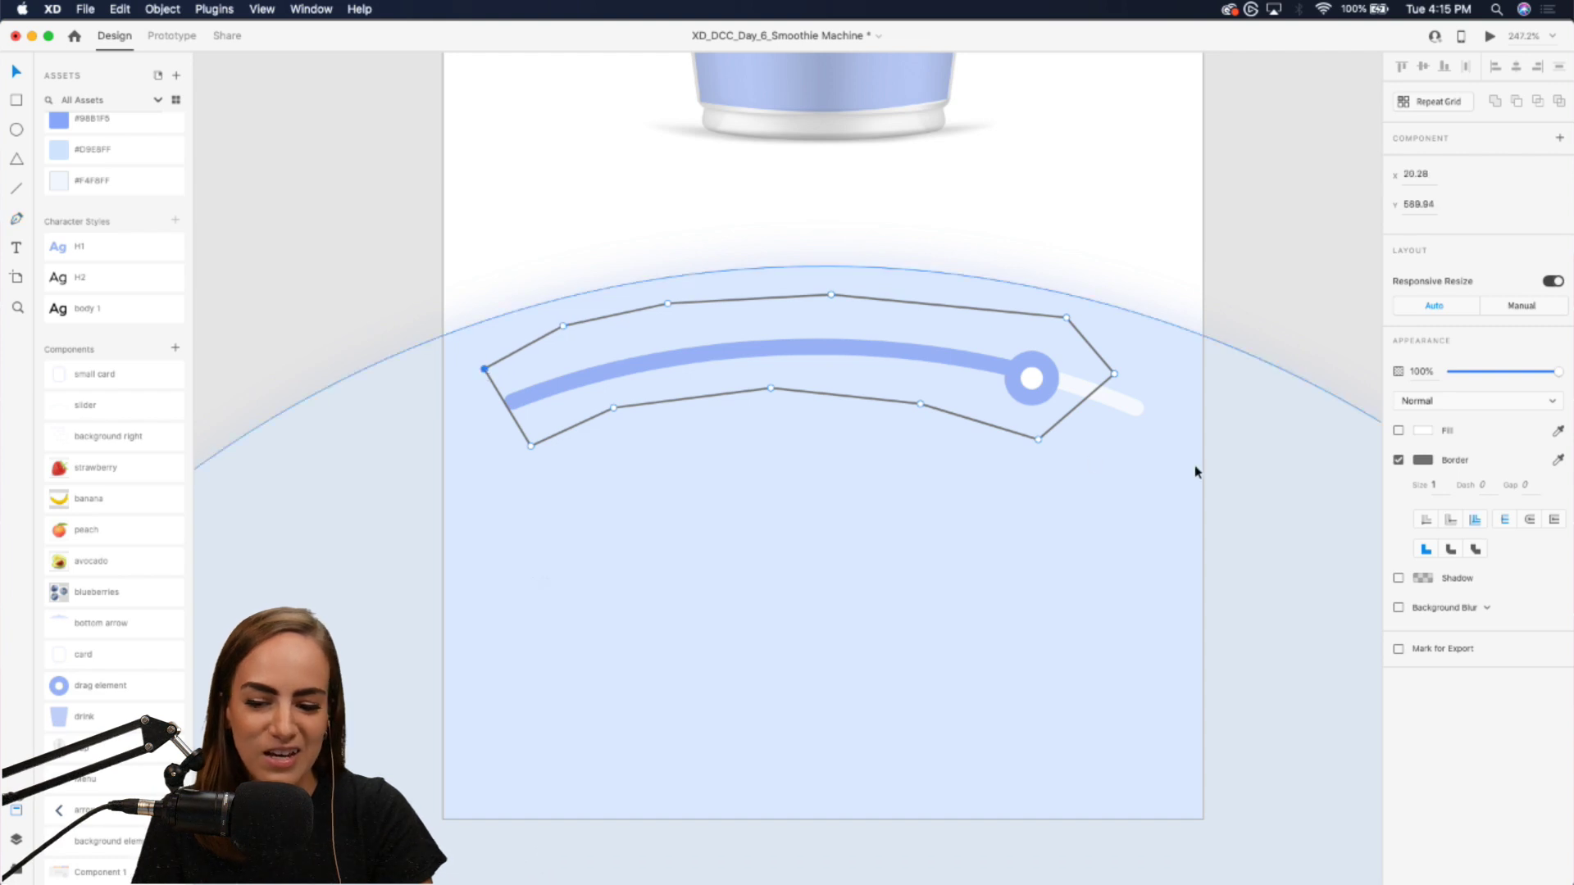
- Remove the border from the path around the slider and give it a solid dark blue fill
left_click(1398, 460)
left_click(1399, 431)
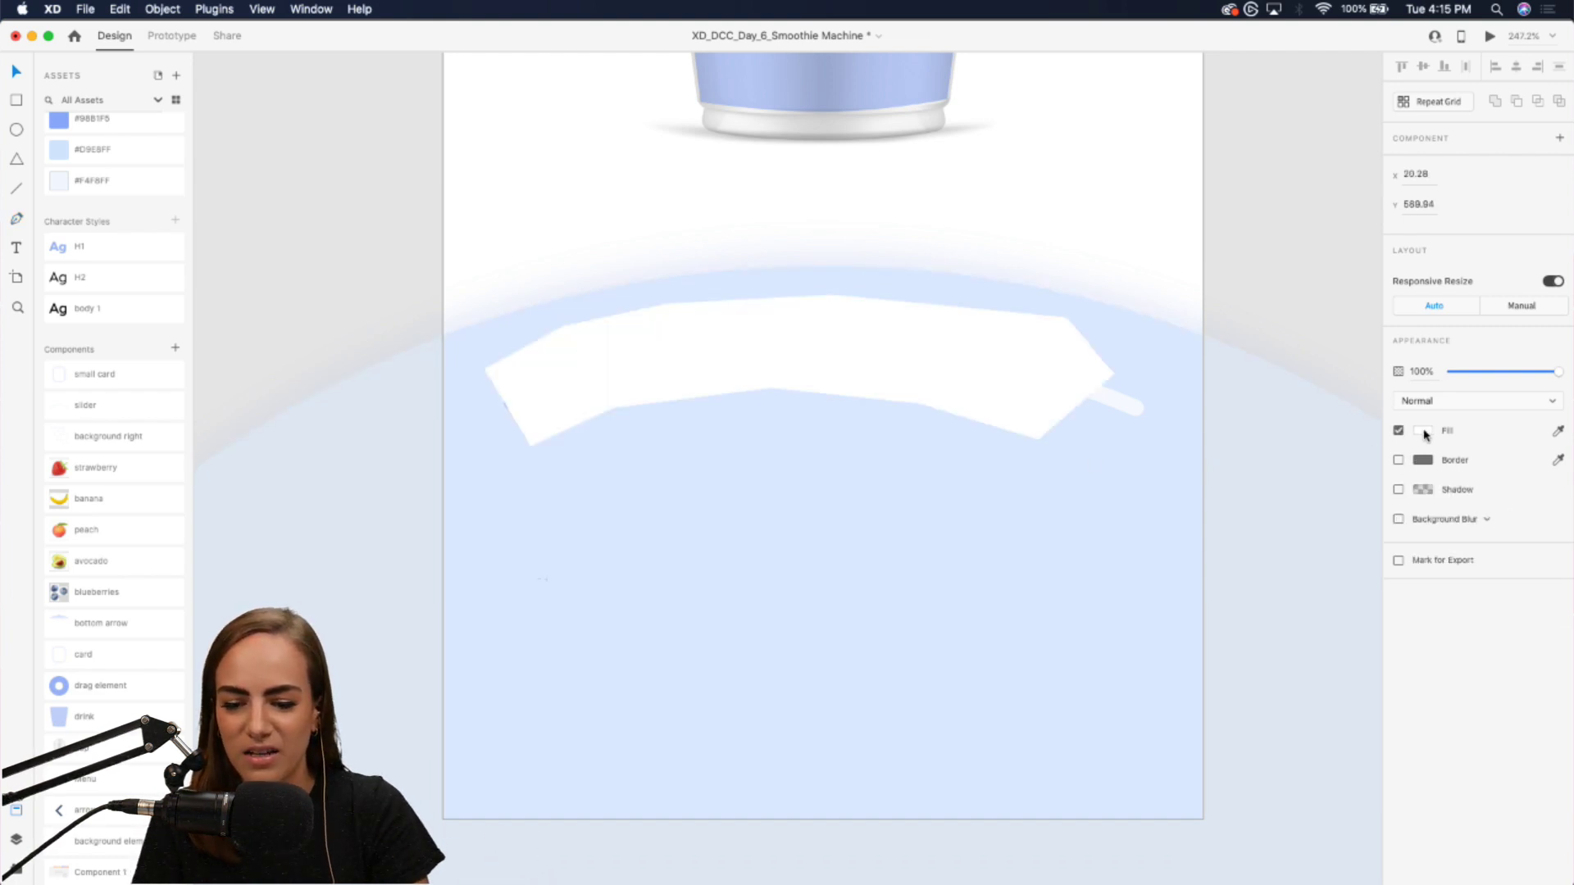
left_click(1424, 430)
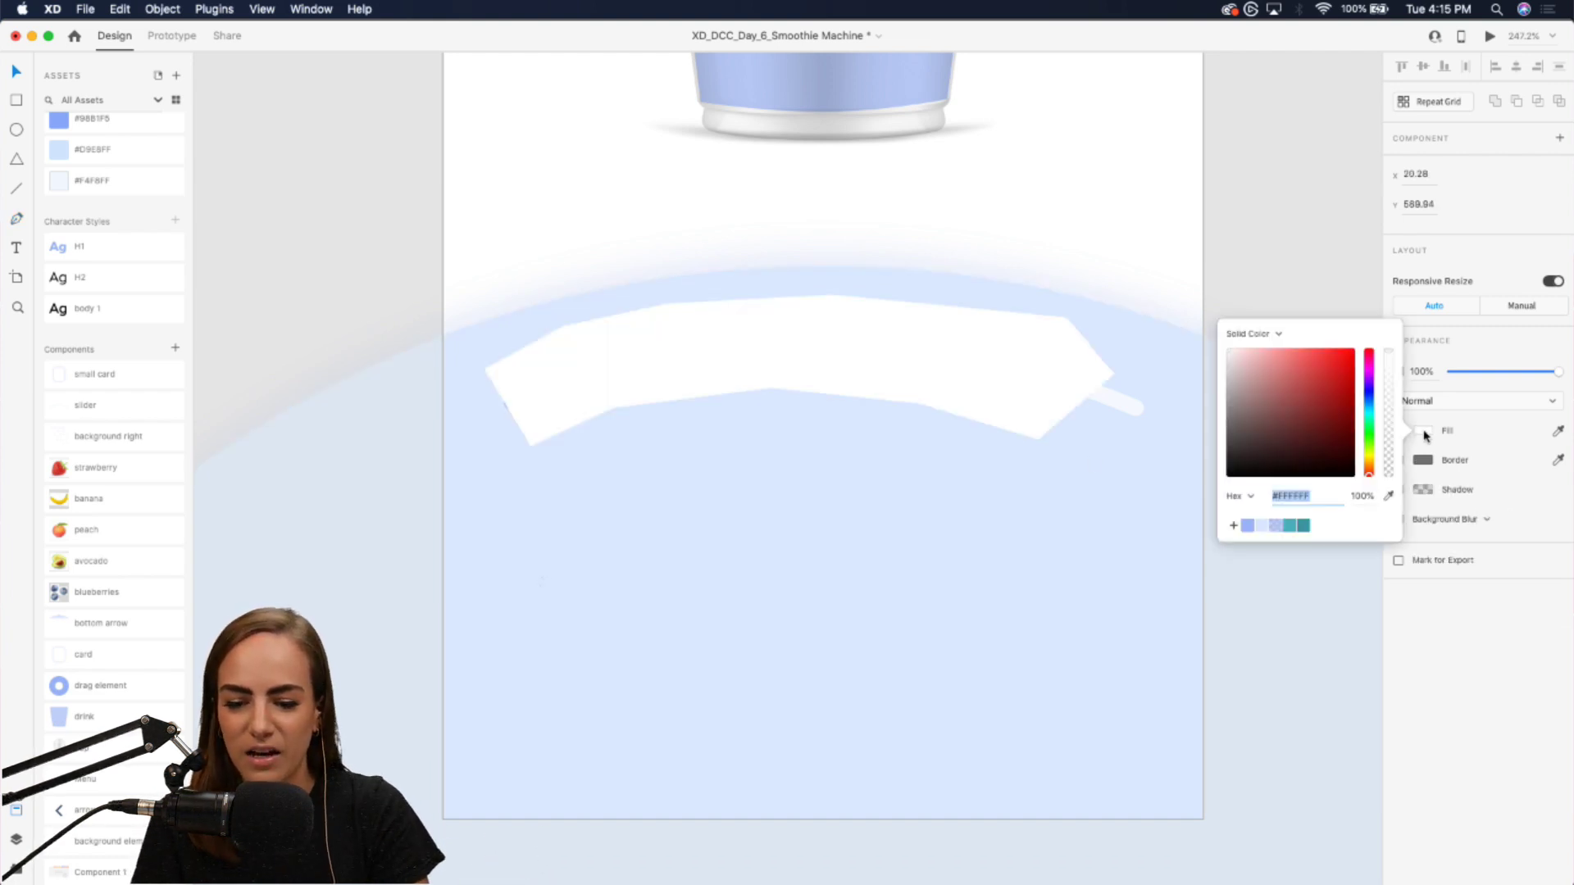
left_click(1337, 386)
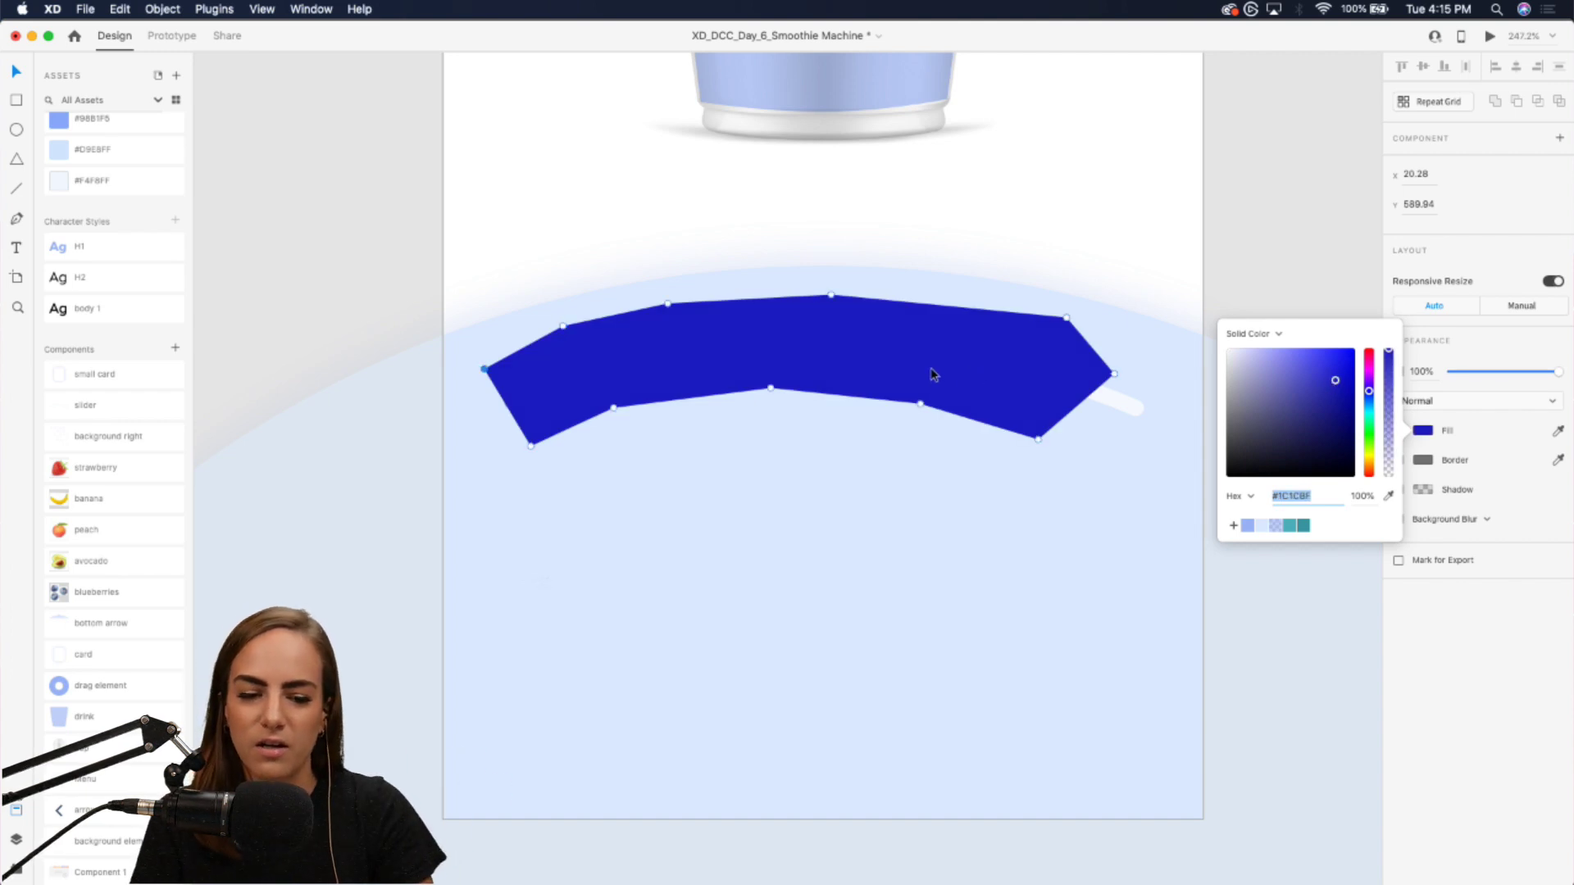
key("Escape")
key("Escape")
- Mask the circular slider group with the dark blue shape and position the mask so it encloses the curve and handle
left_click_drag(861, 365, 823, 402)
left_click(1043, 371, "shift")
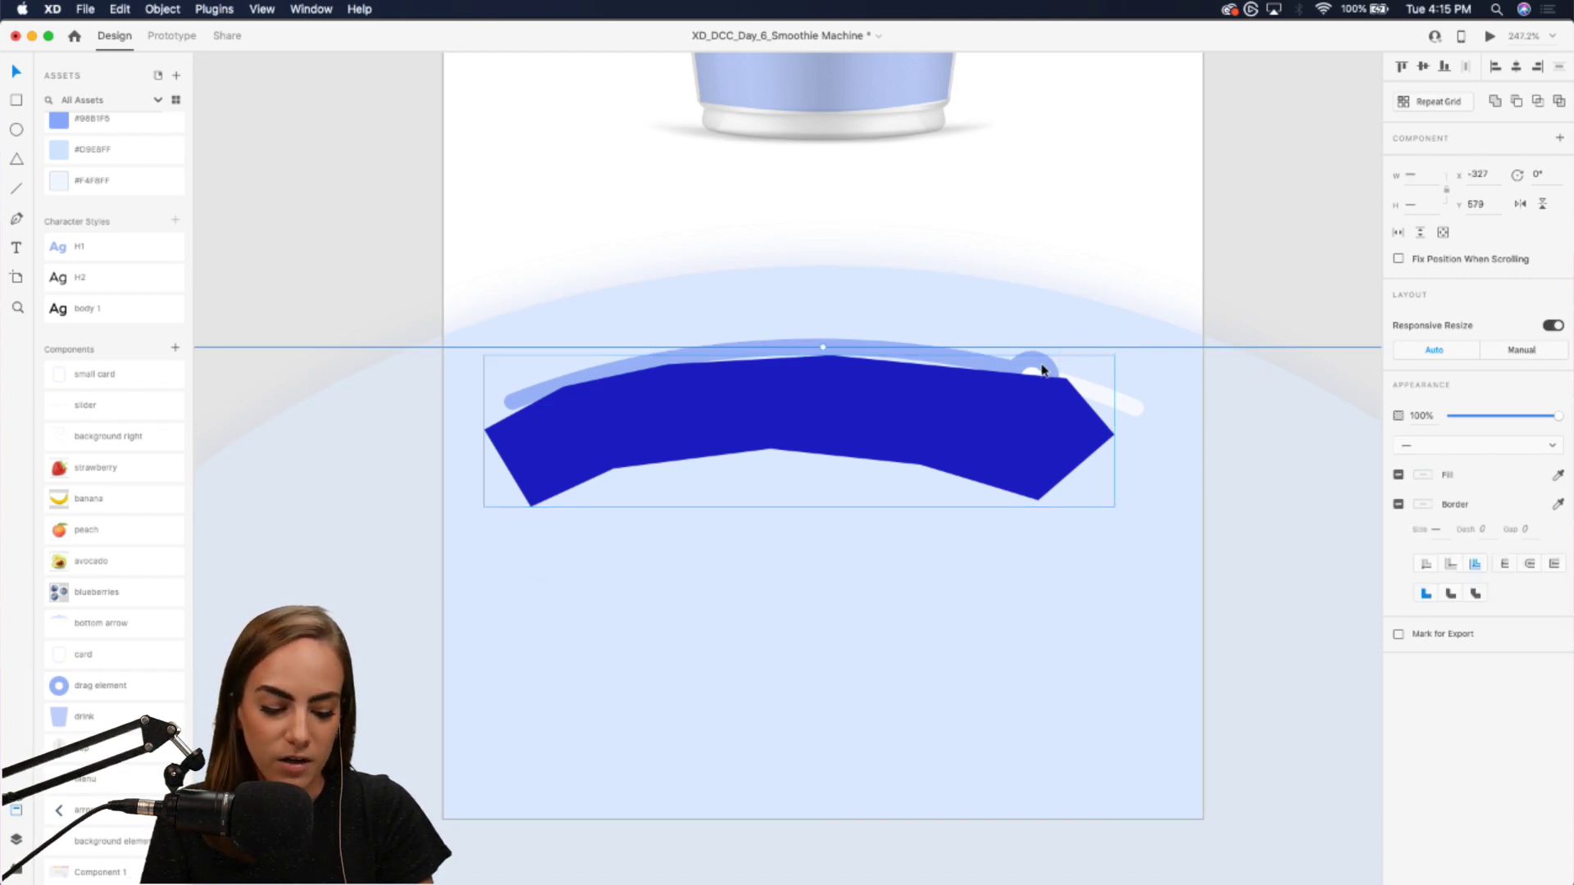
key("super+shift+m")
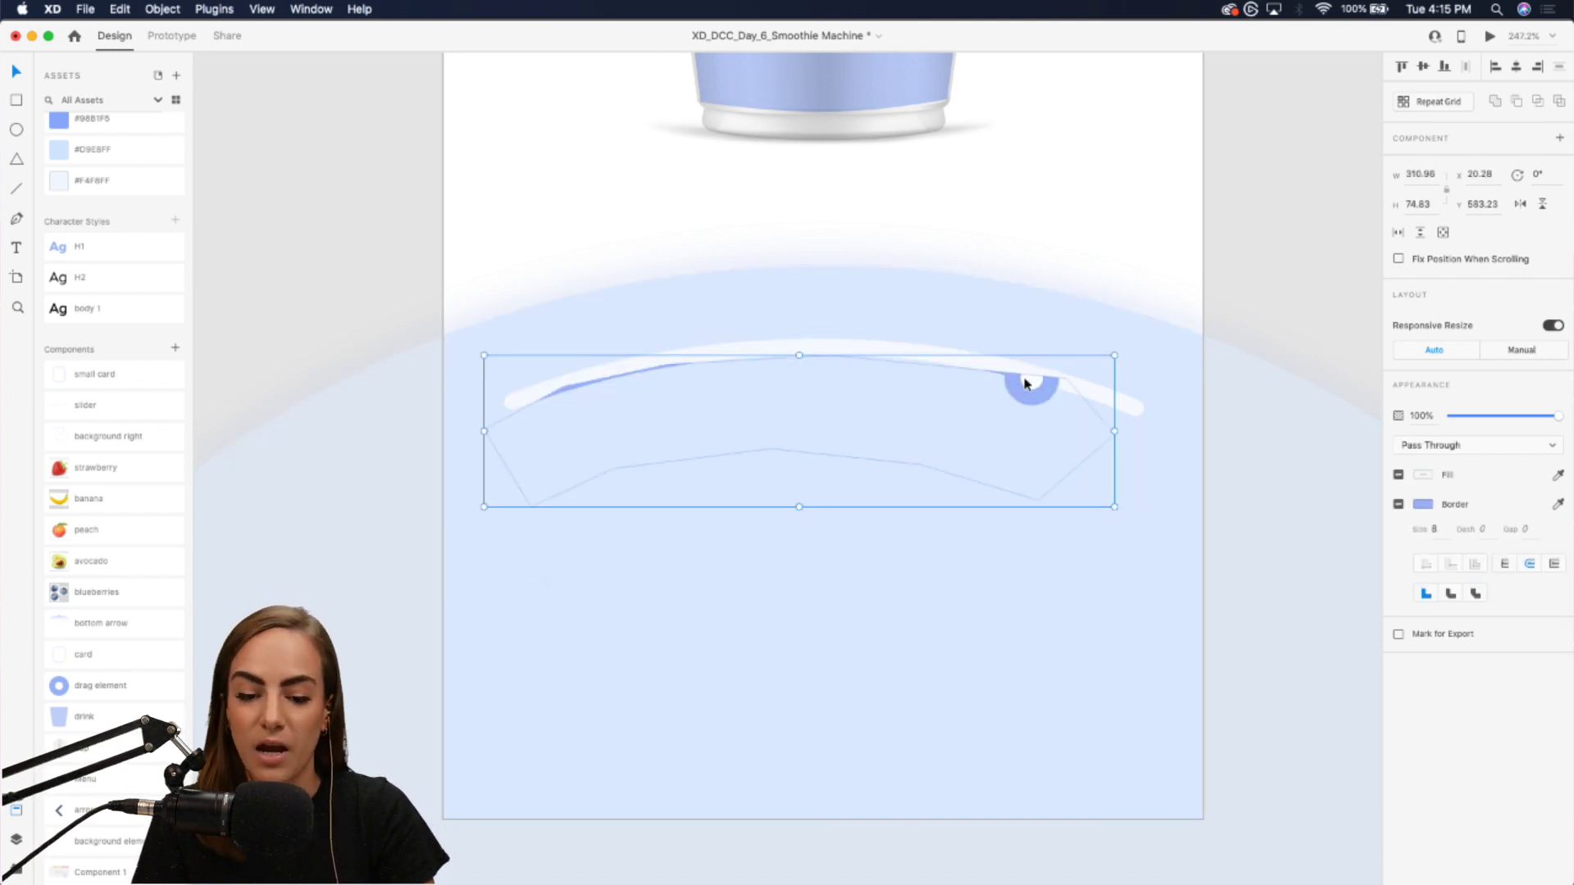
left_click_drag(1008, 377, 1007, 320)
left_click(327, 180)
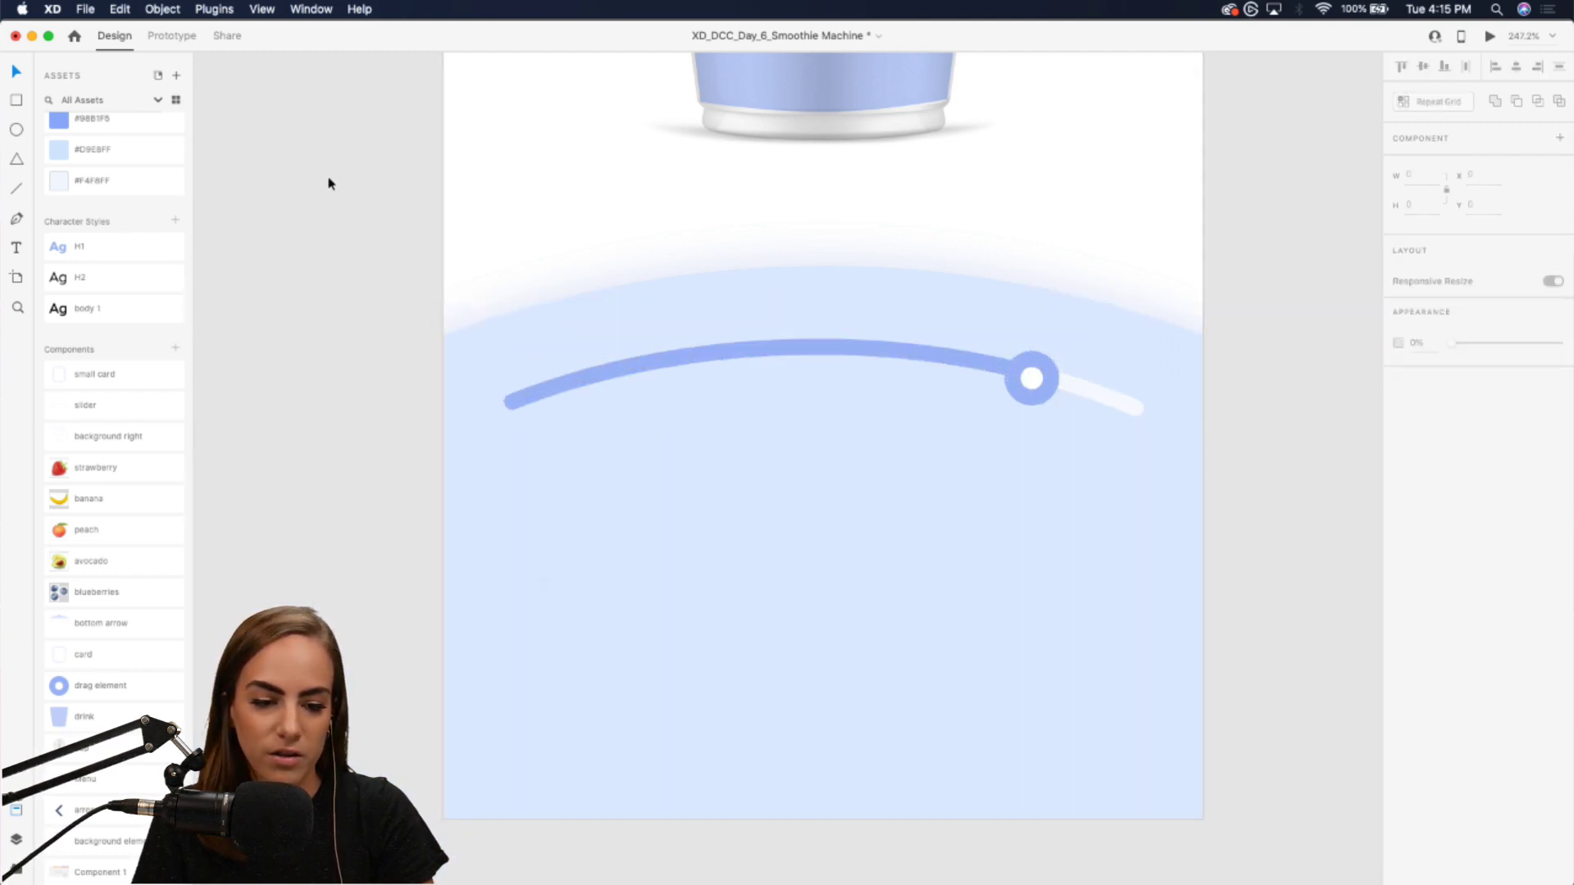
- Duplicate the Smoothie App artboard with its masked slider
scroll(328, 180, "down", 3)
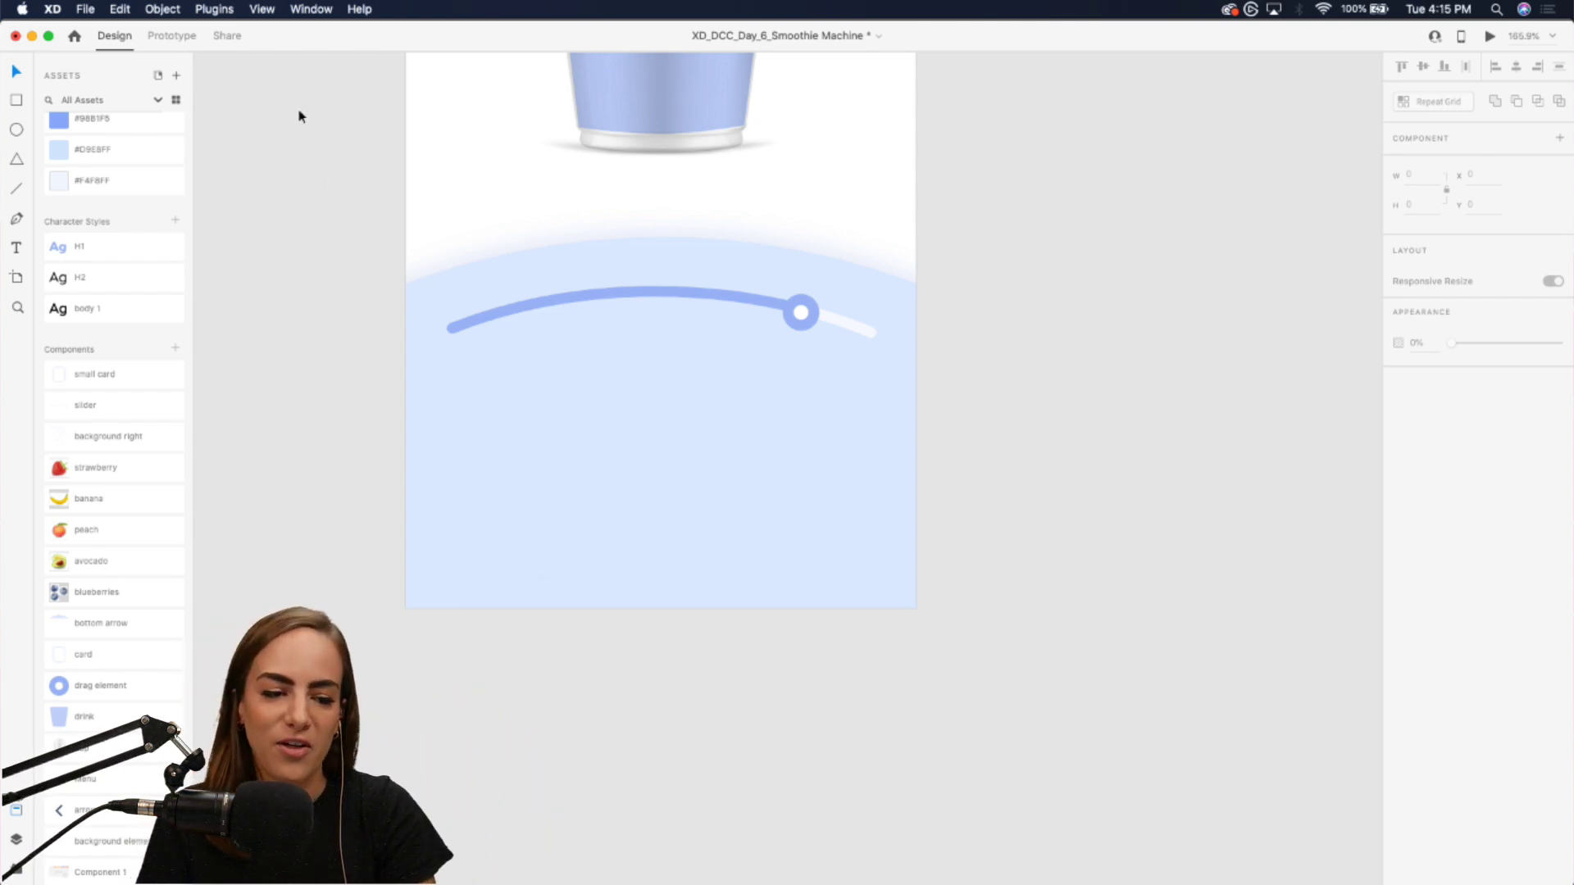
scroll(737, 397, "down", 5)
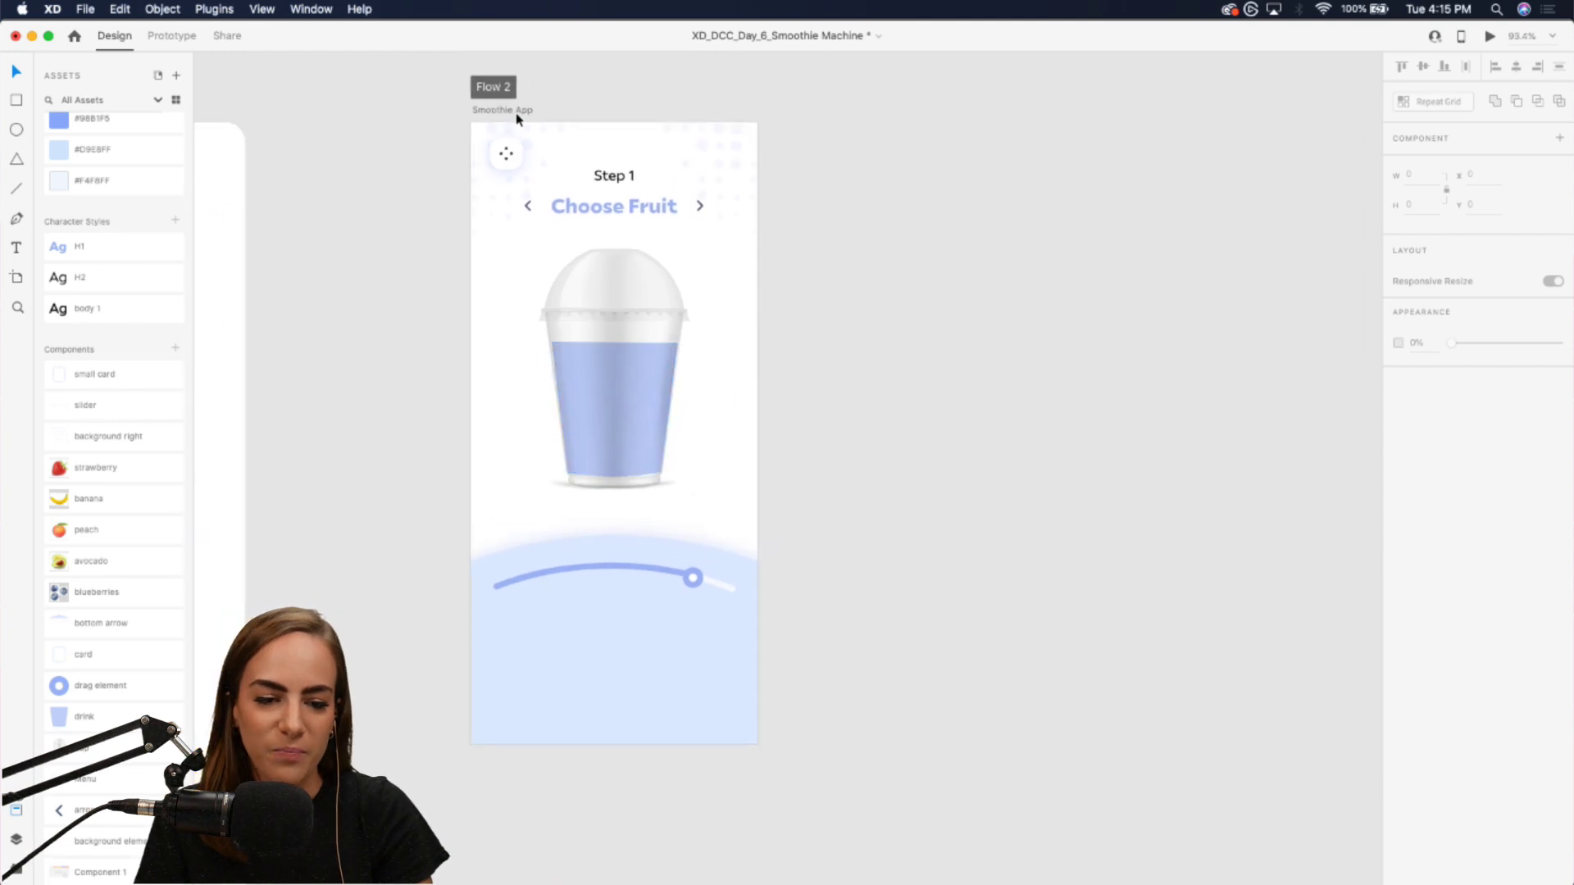
left_click(516, 112)
key("super+d")
- Rotate the circular slider group inside the mask on the duplicated artboard so the handle sits on the left part of the track
scroll(1037, 297, "up", 3)
scroll(983, 471, "down", 2)
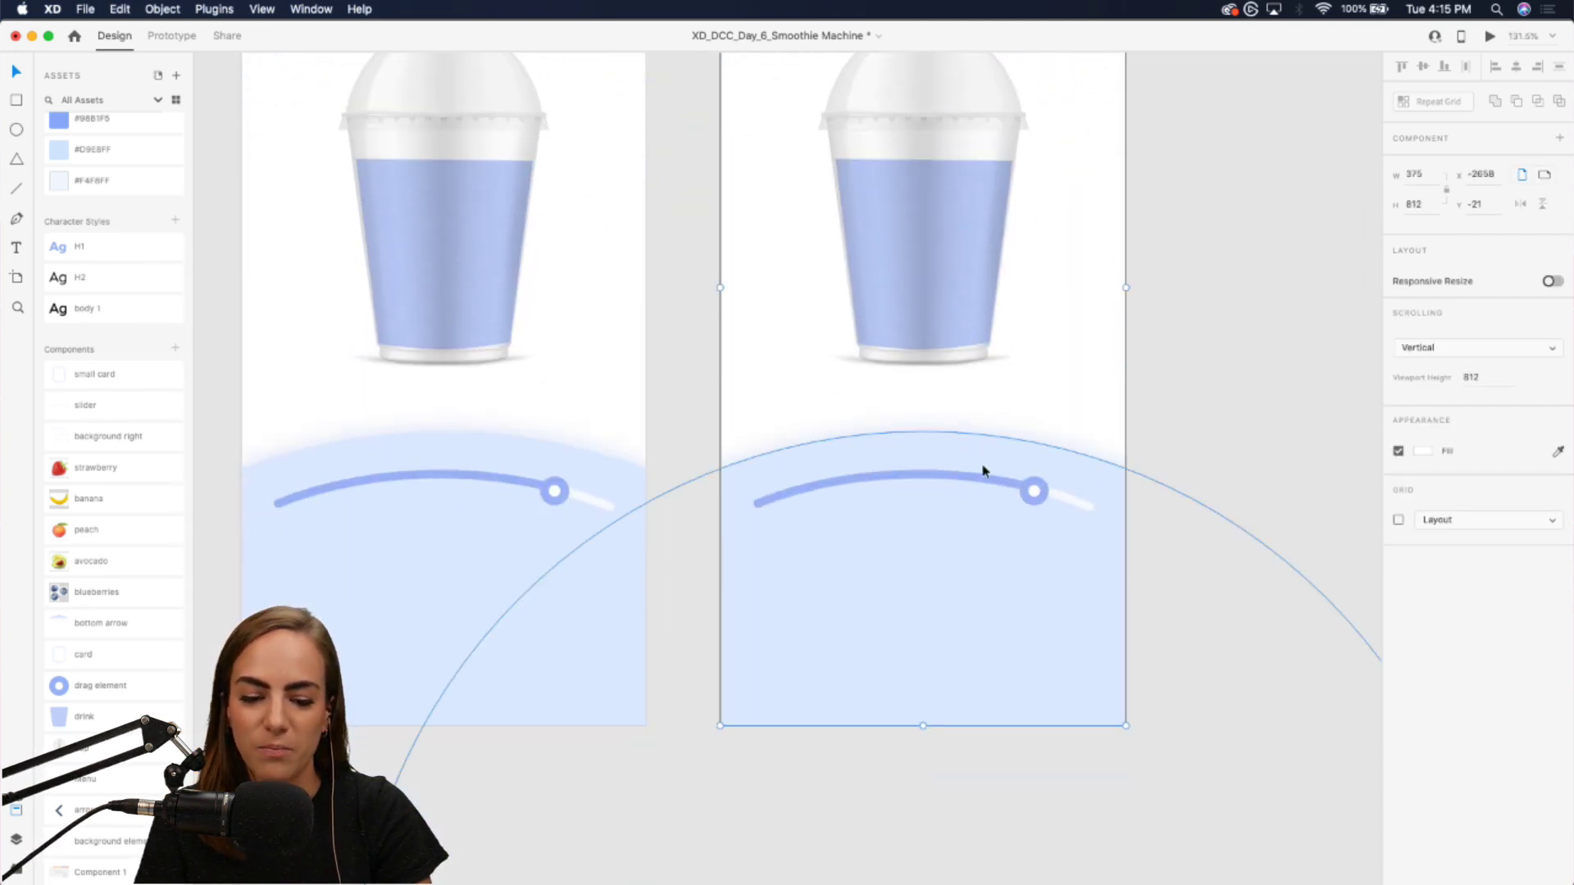
left_click(1039, 496)
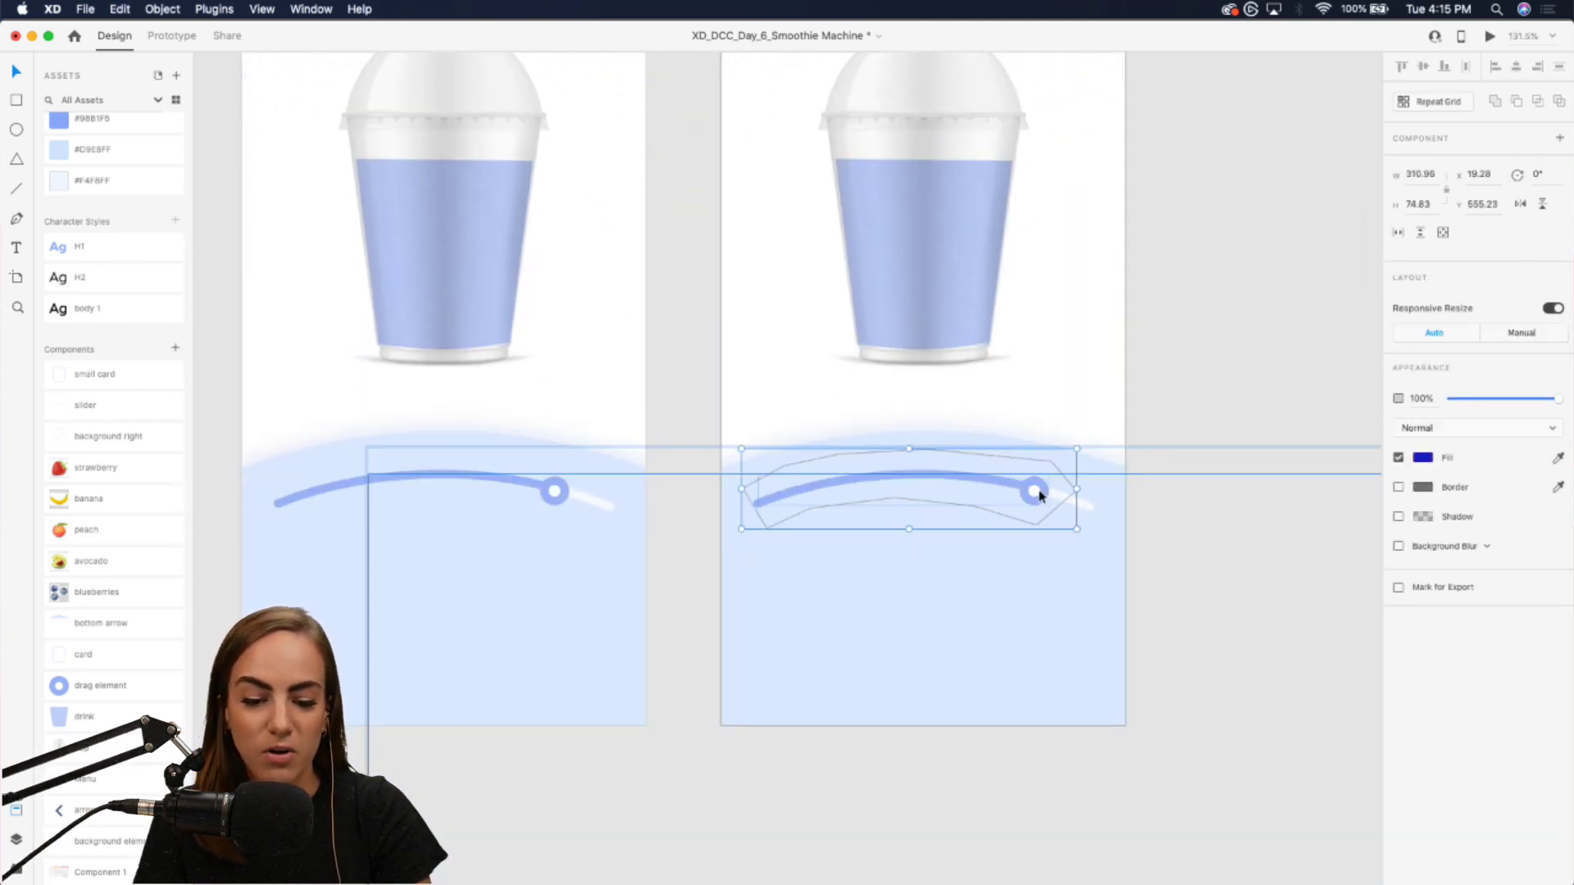
key("Escape")
scroll(1039, 497, "down", 3)
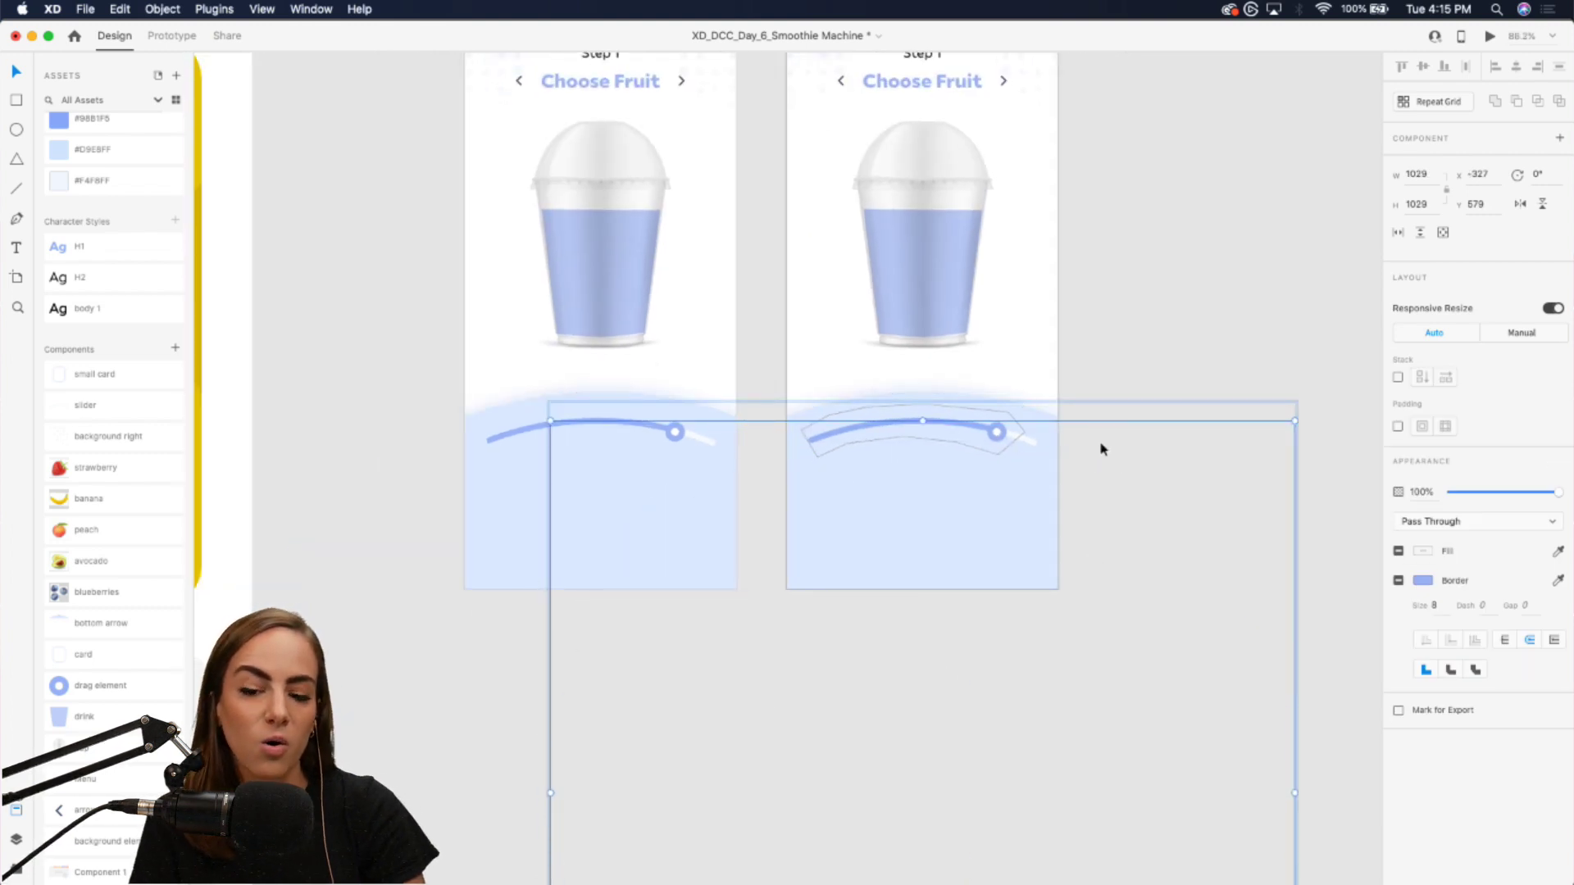
left_click_drag(1296, 418, 1103, 386)
key("super+z")
left_click(1096, 241)
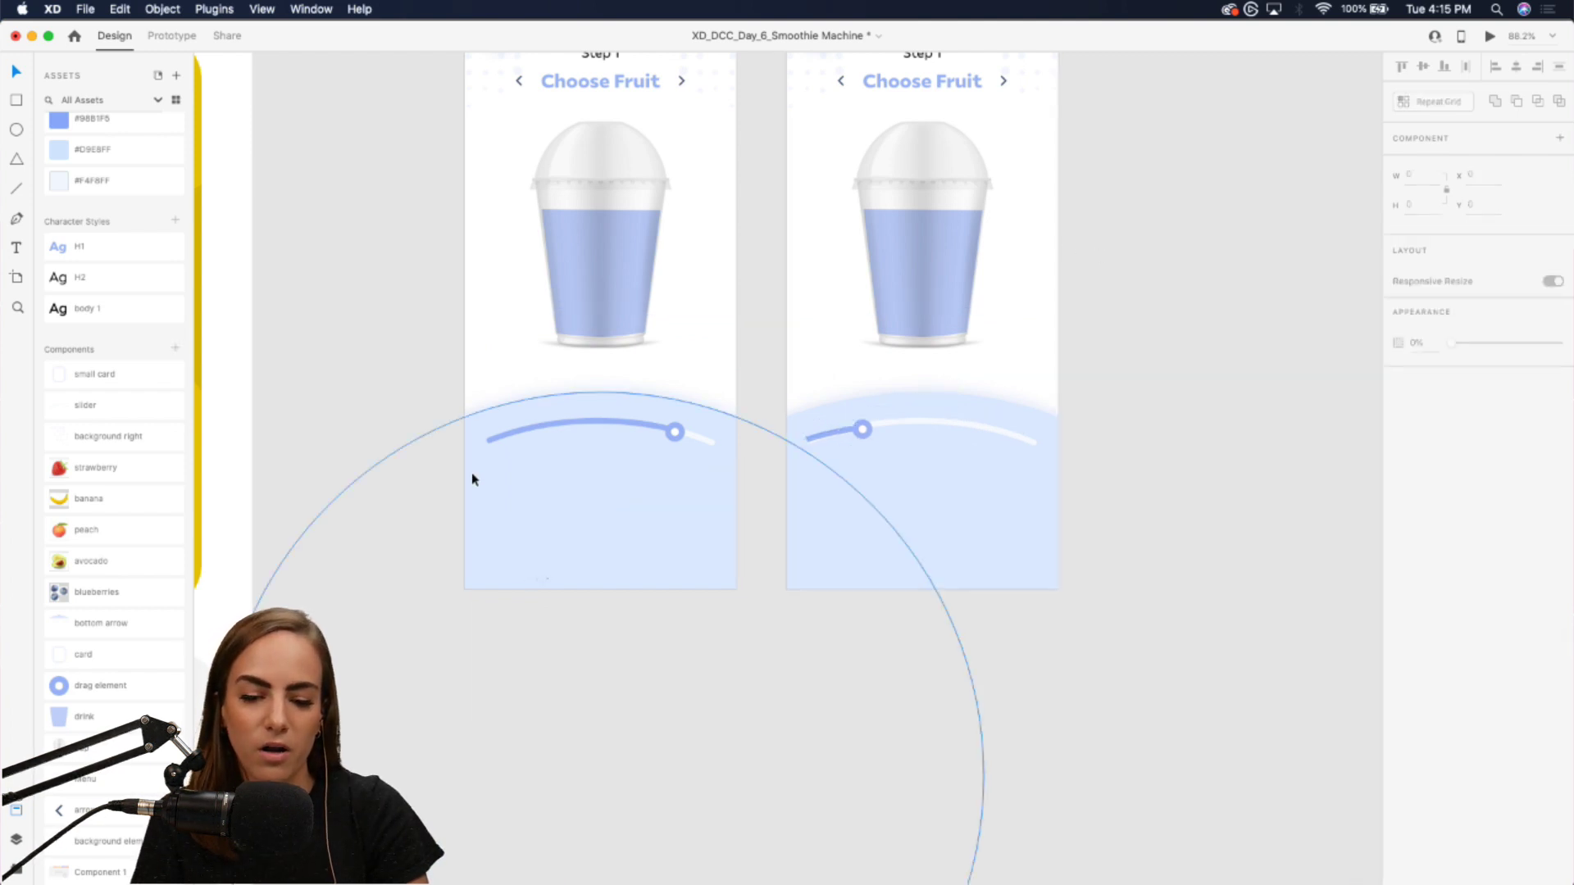
- Link the original artboard's nested drag handle to Smoothie App – 1 with a Drag trigger and Auto-Animate action
scroll(470, 472, "up", 3)
left_click(793, 415)
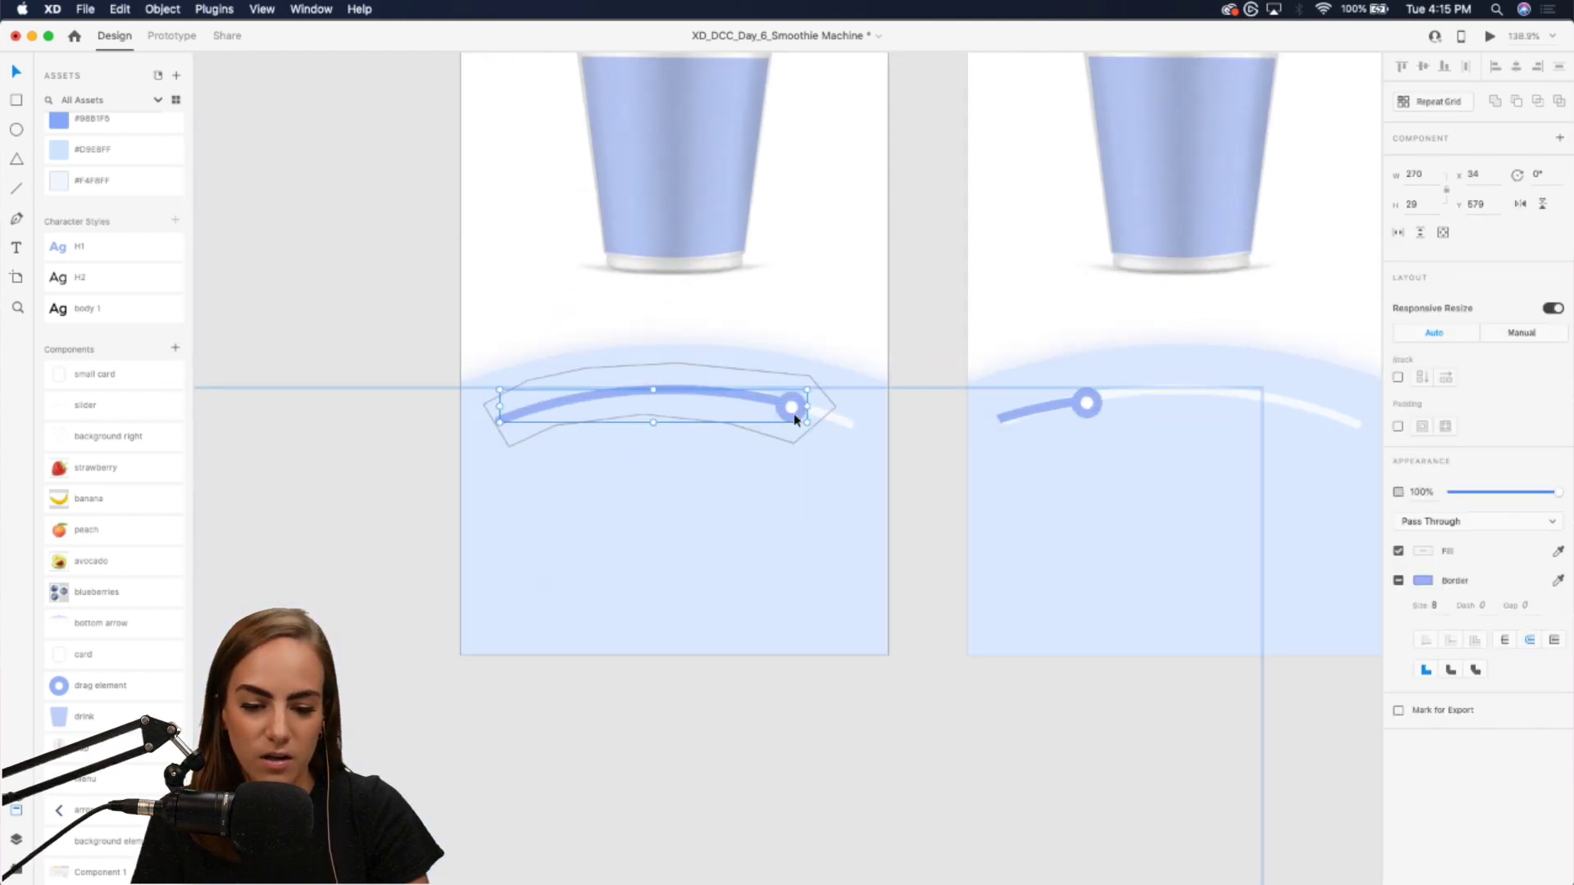
double_click(792, 410)
scroll(792, 414, "up", 5)
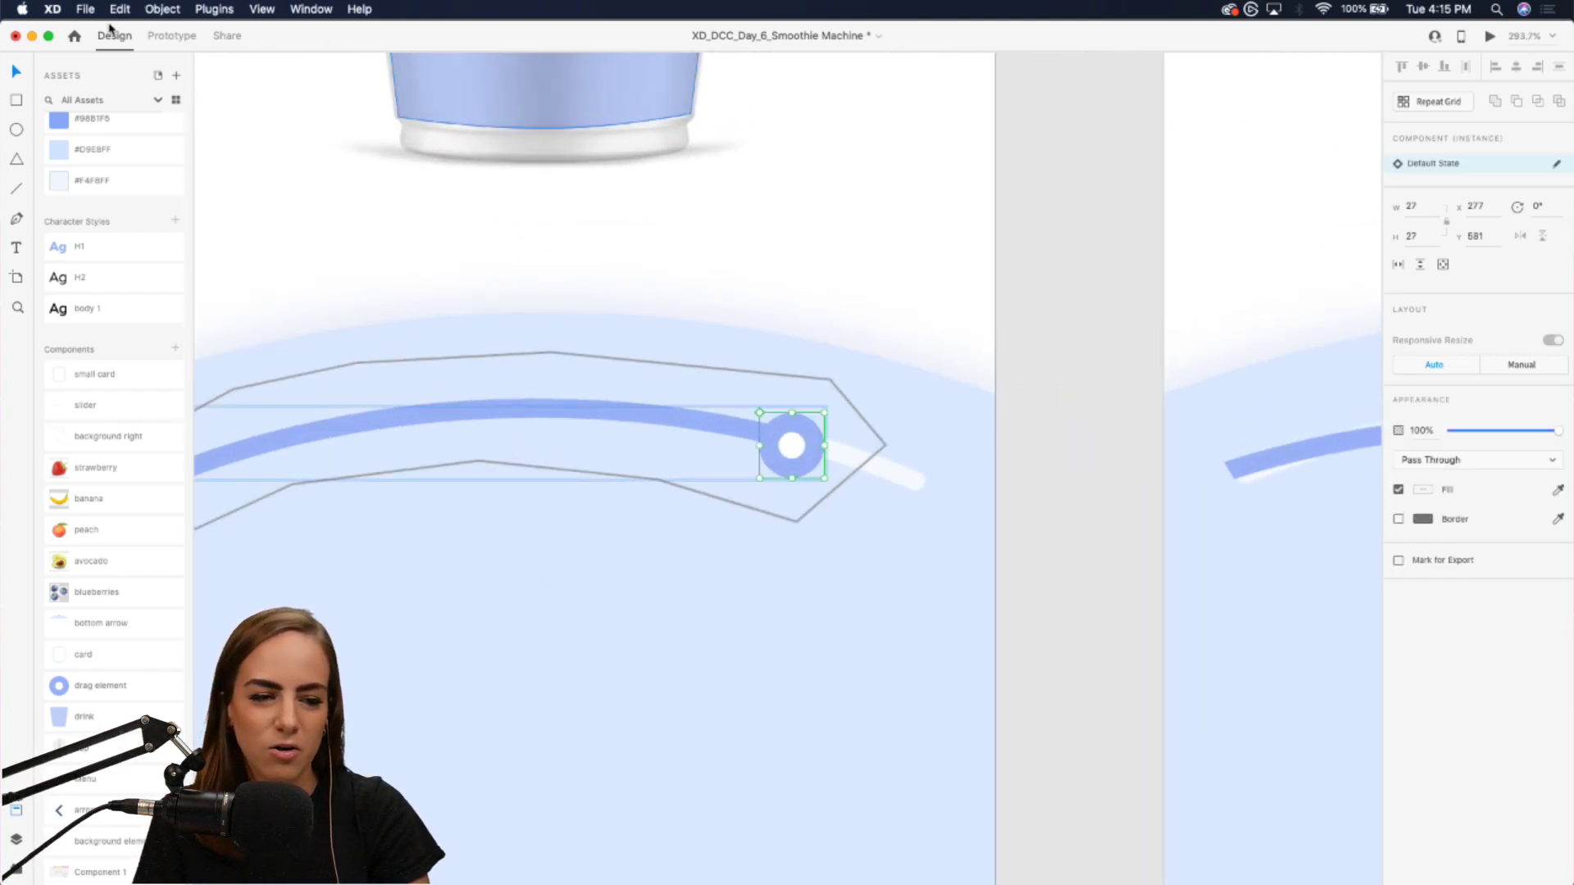
left_click(173, 36)
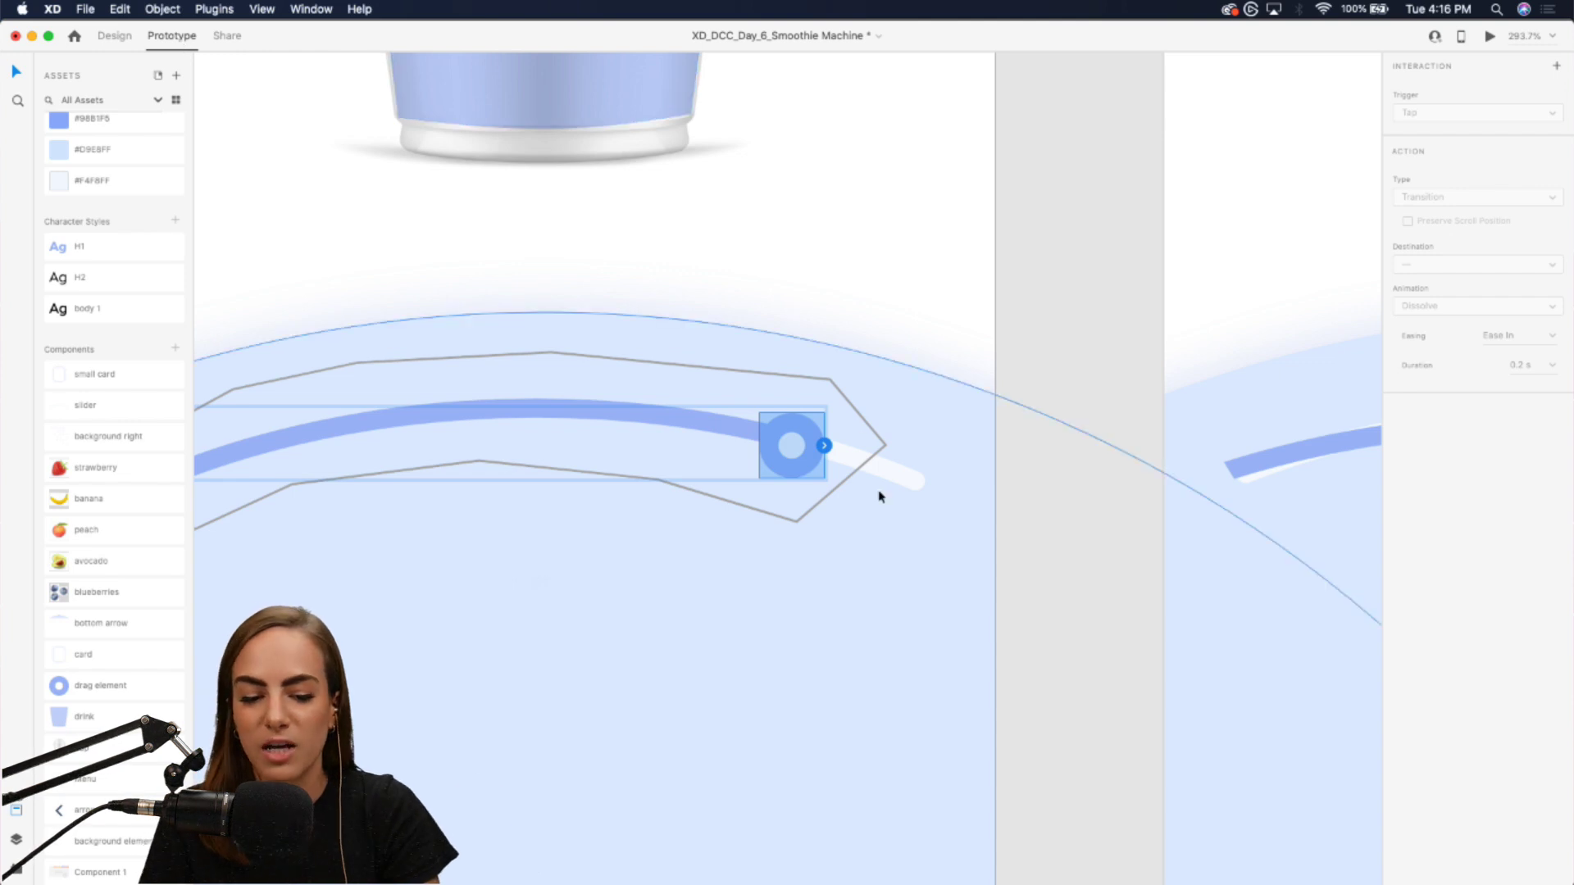
left_click_drag(824, 445, 1198, 220)
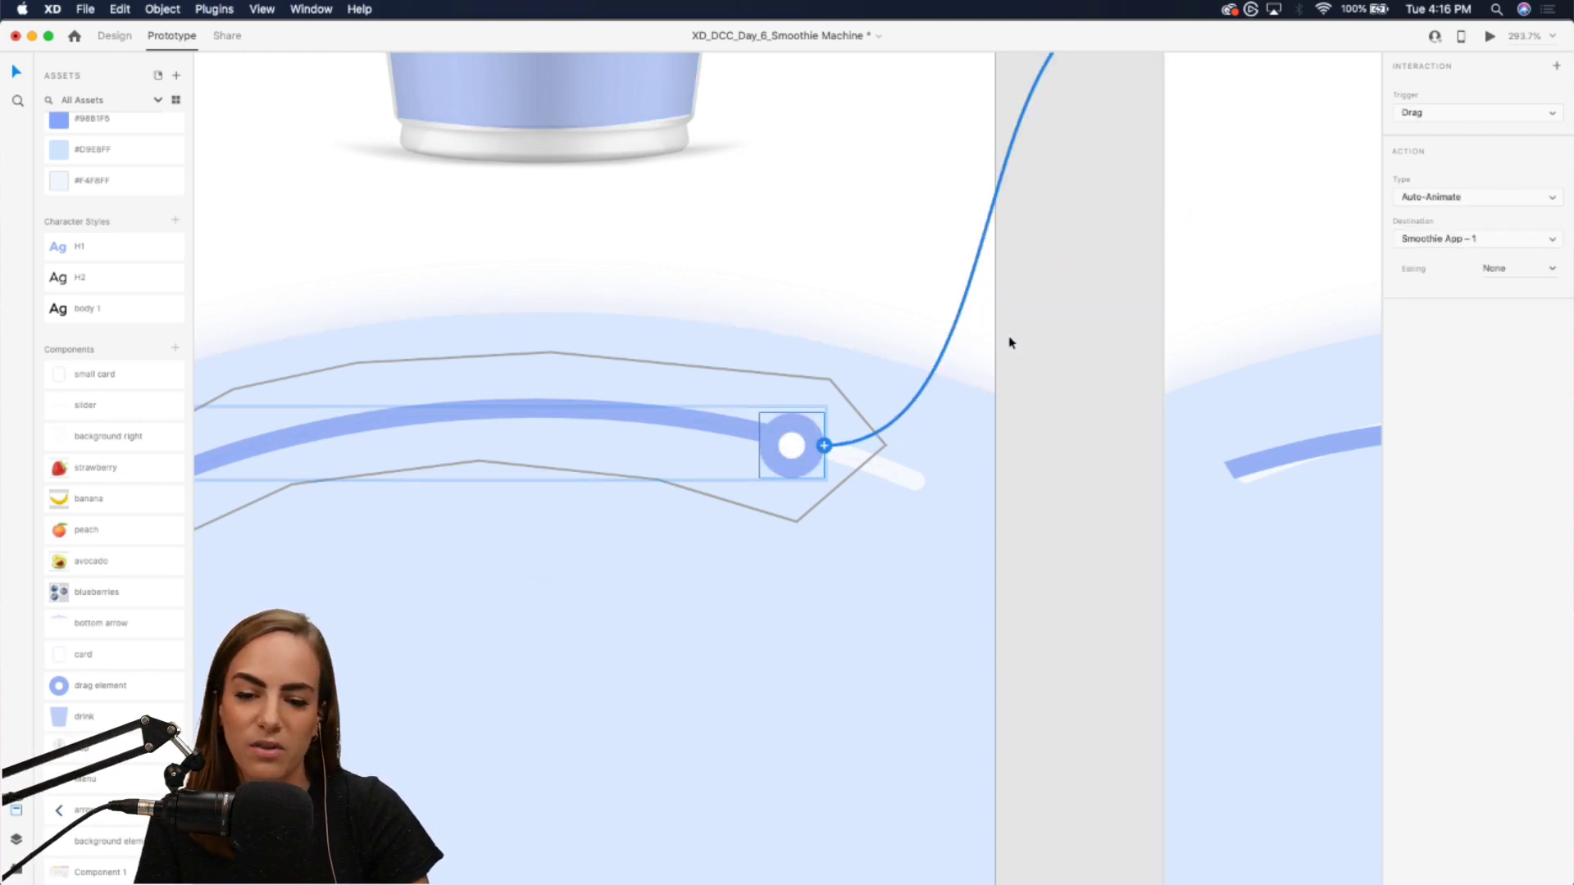
- Preview the masked slider prototype and test dragging its handle along the curve
scroll(1009, 343, "down", 5)
left_click(1490, 38)
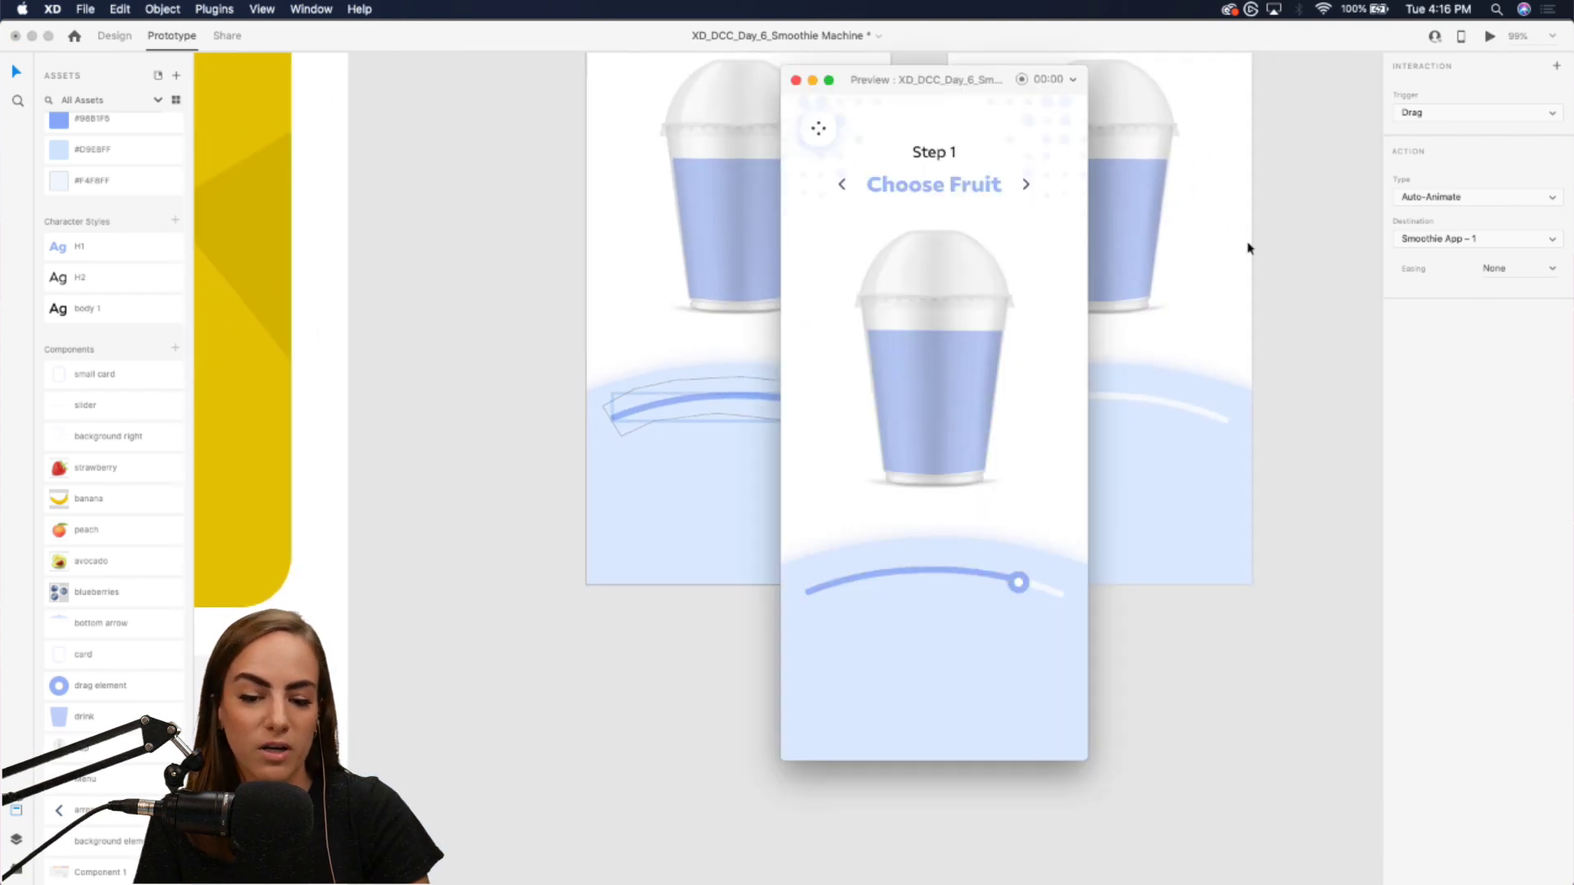
left_click_drag(1019, 584, 899, 590)
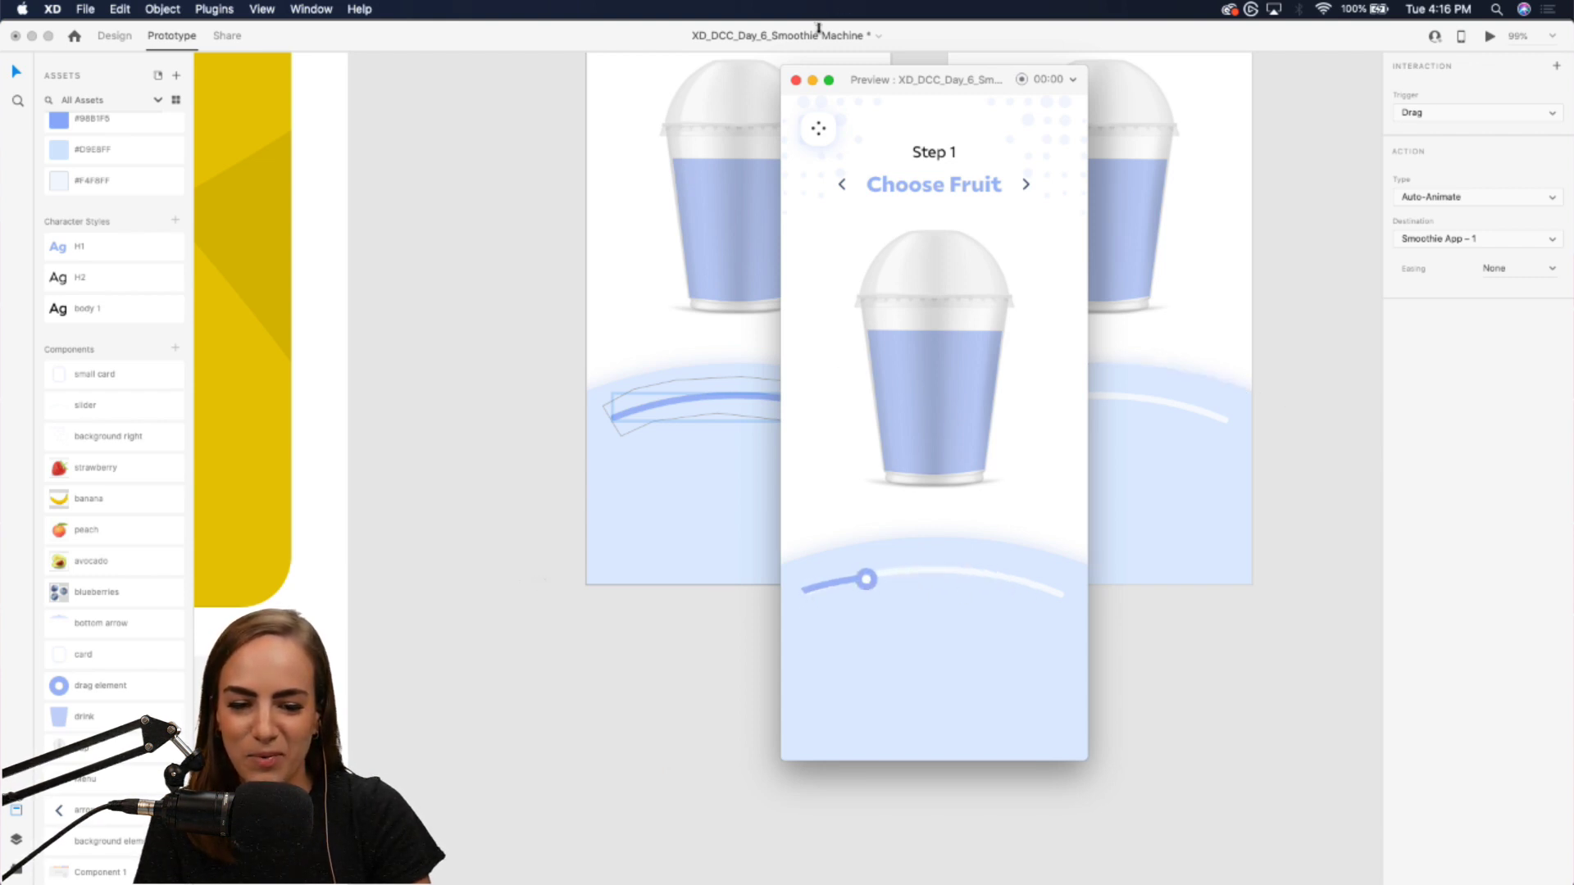
left_click(794, 79)
- Lower the top of the blue drink fill on the duplicated artboard's cup, reducing its height to about 46 px
scroll(1241, 377, "up", 3)
scroll(1241, 378, "up", 5)
scroll(1241, 377, "right", 4)
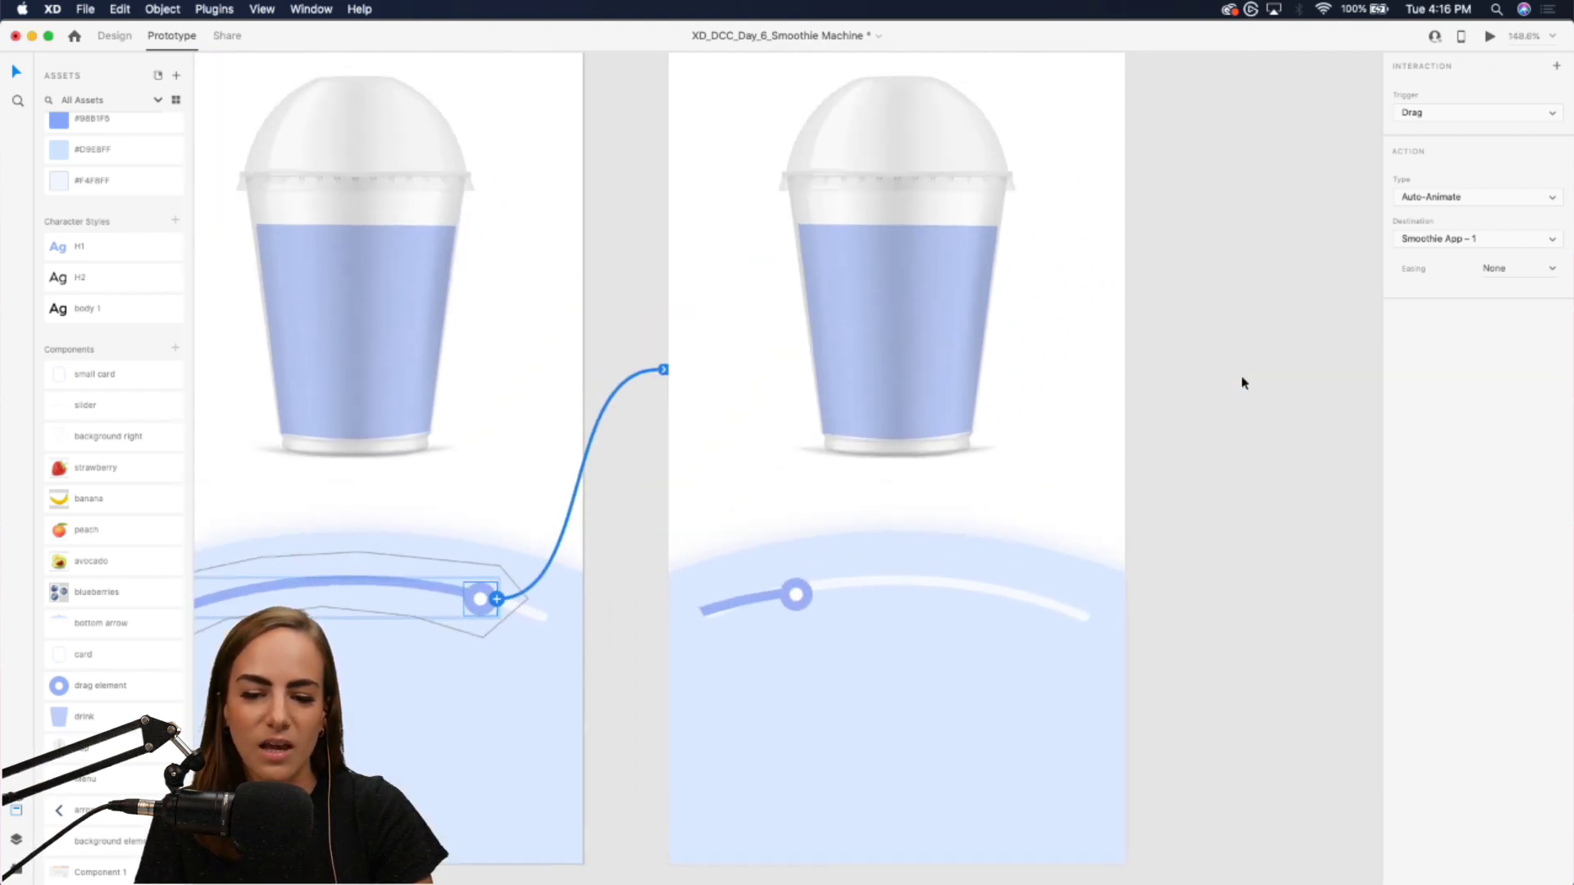
left_click(912, 328)
scroll(912, 328, "up", 3)
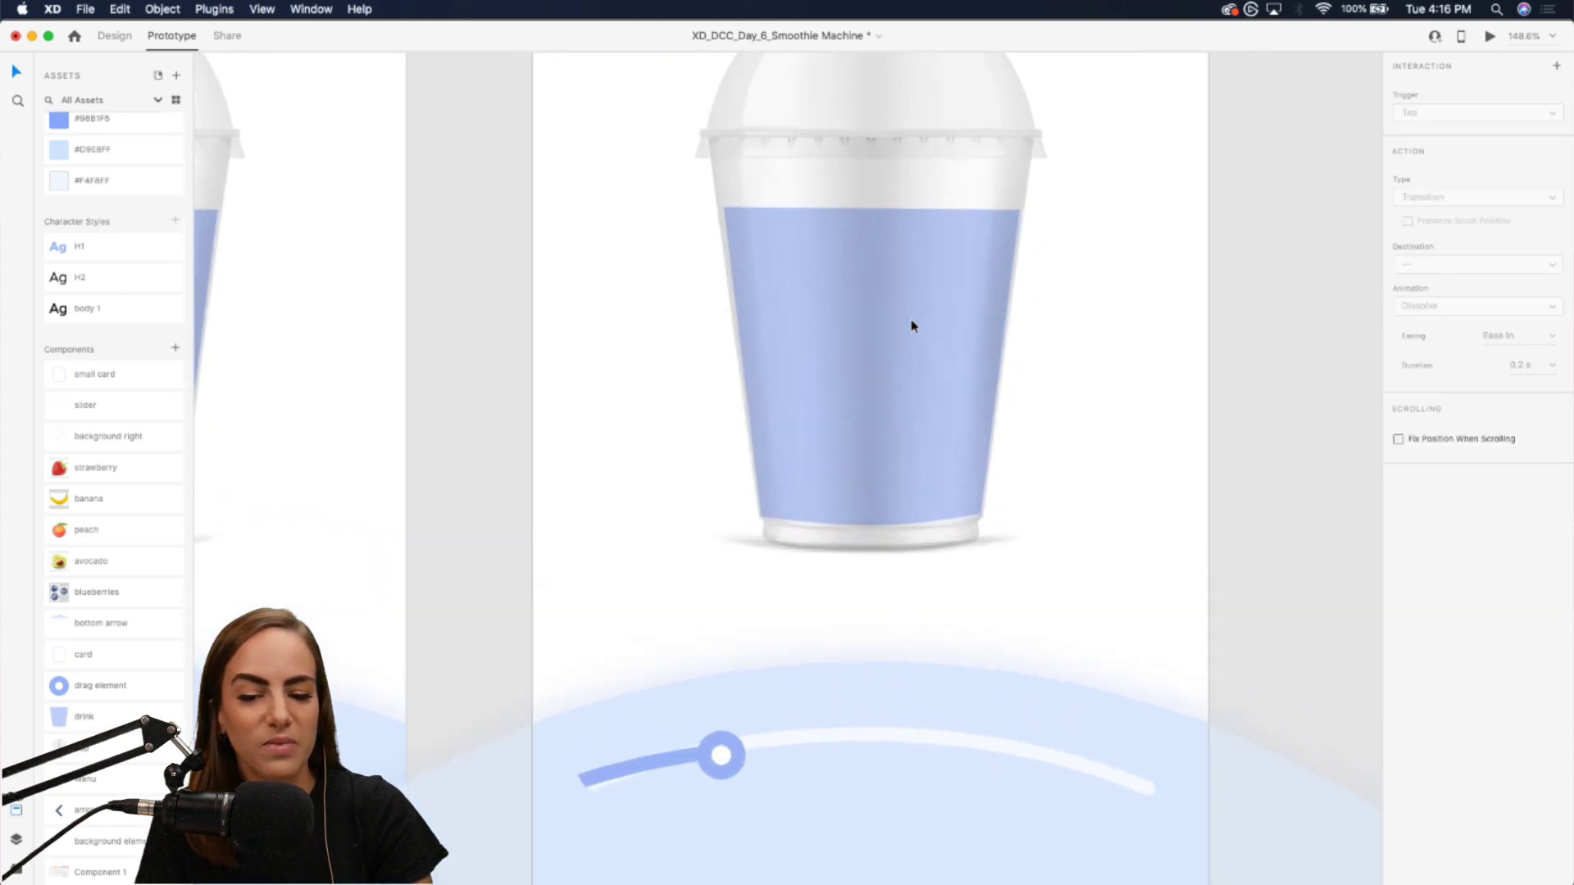
left_click(113, 36)
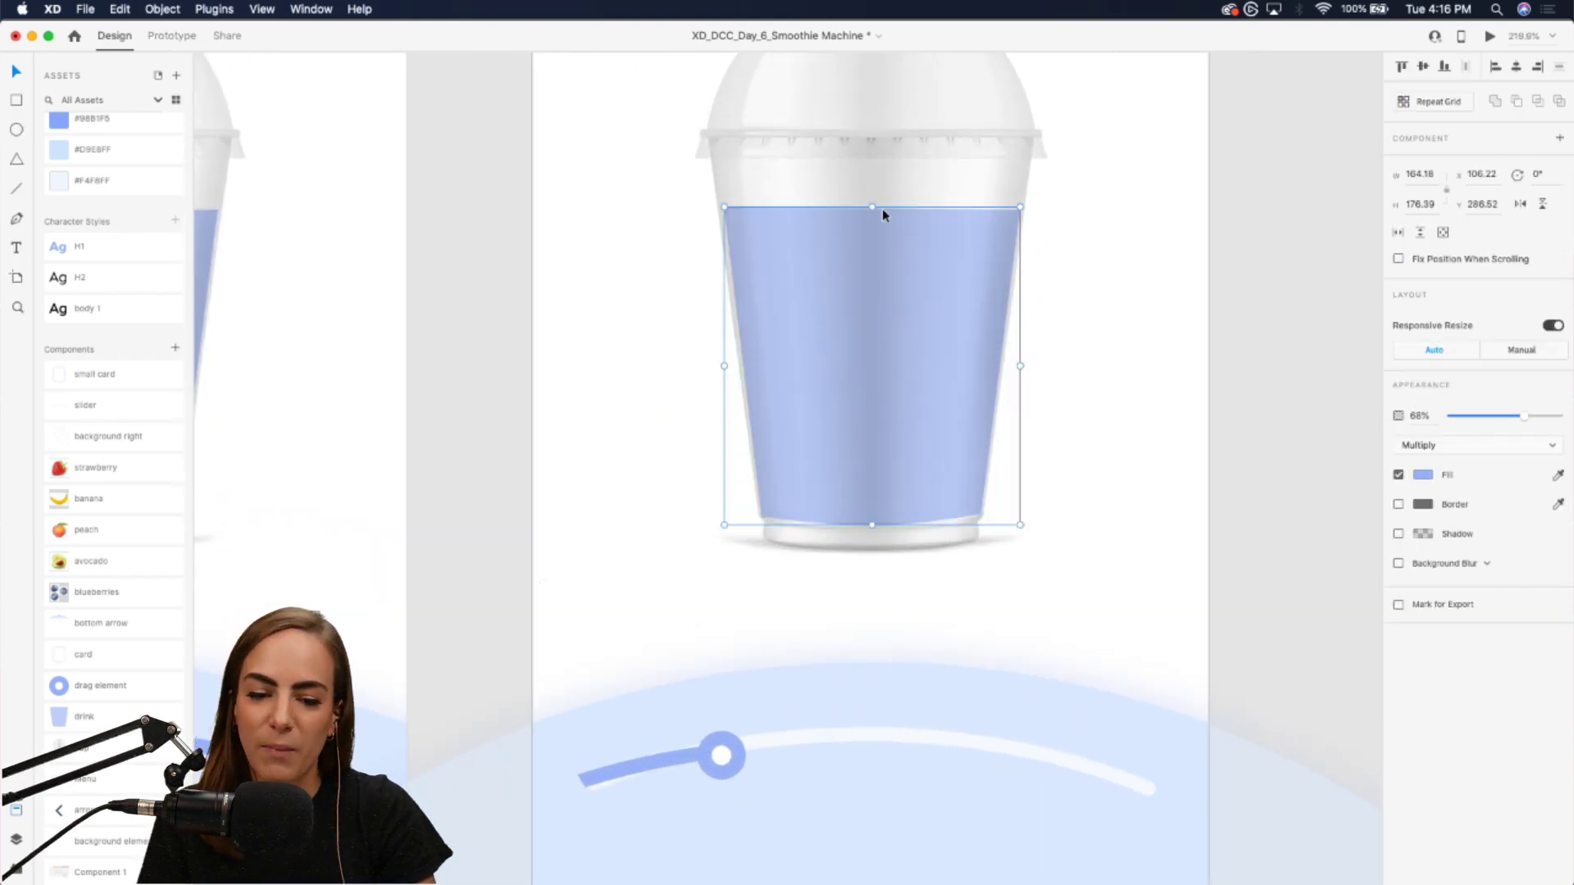
left_click_drag(872, 207, 868, 445)
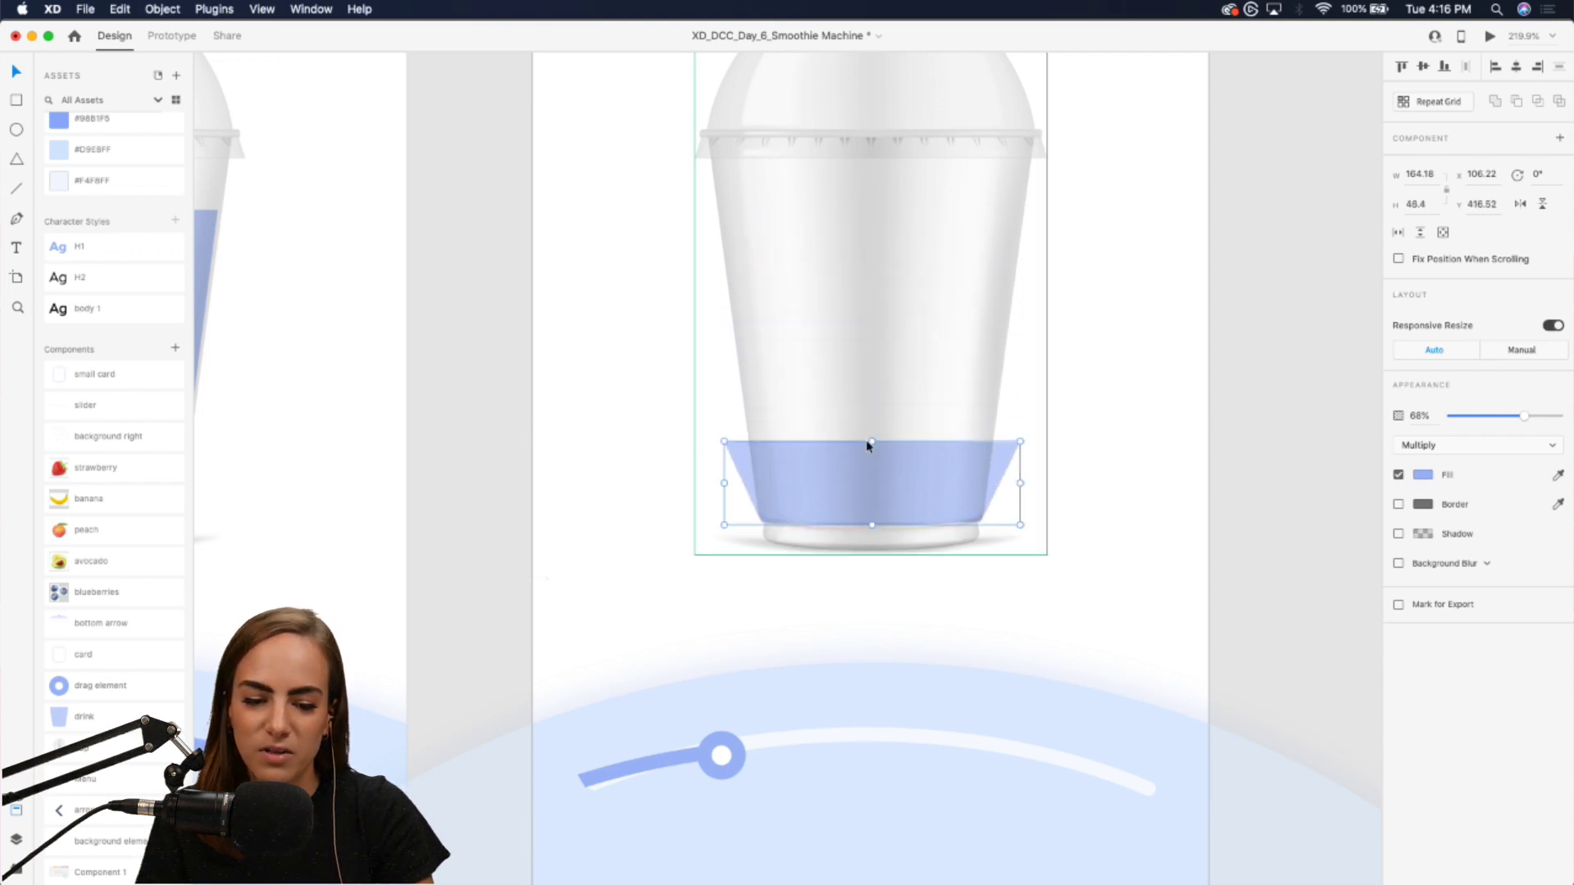
- Move the drink fill's two top corner points inward so its sides follow the cup walls on the duplicated artboard
scroll(867, 444, "up", 5)
double_click(678, 480)
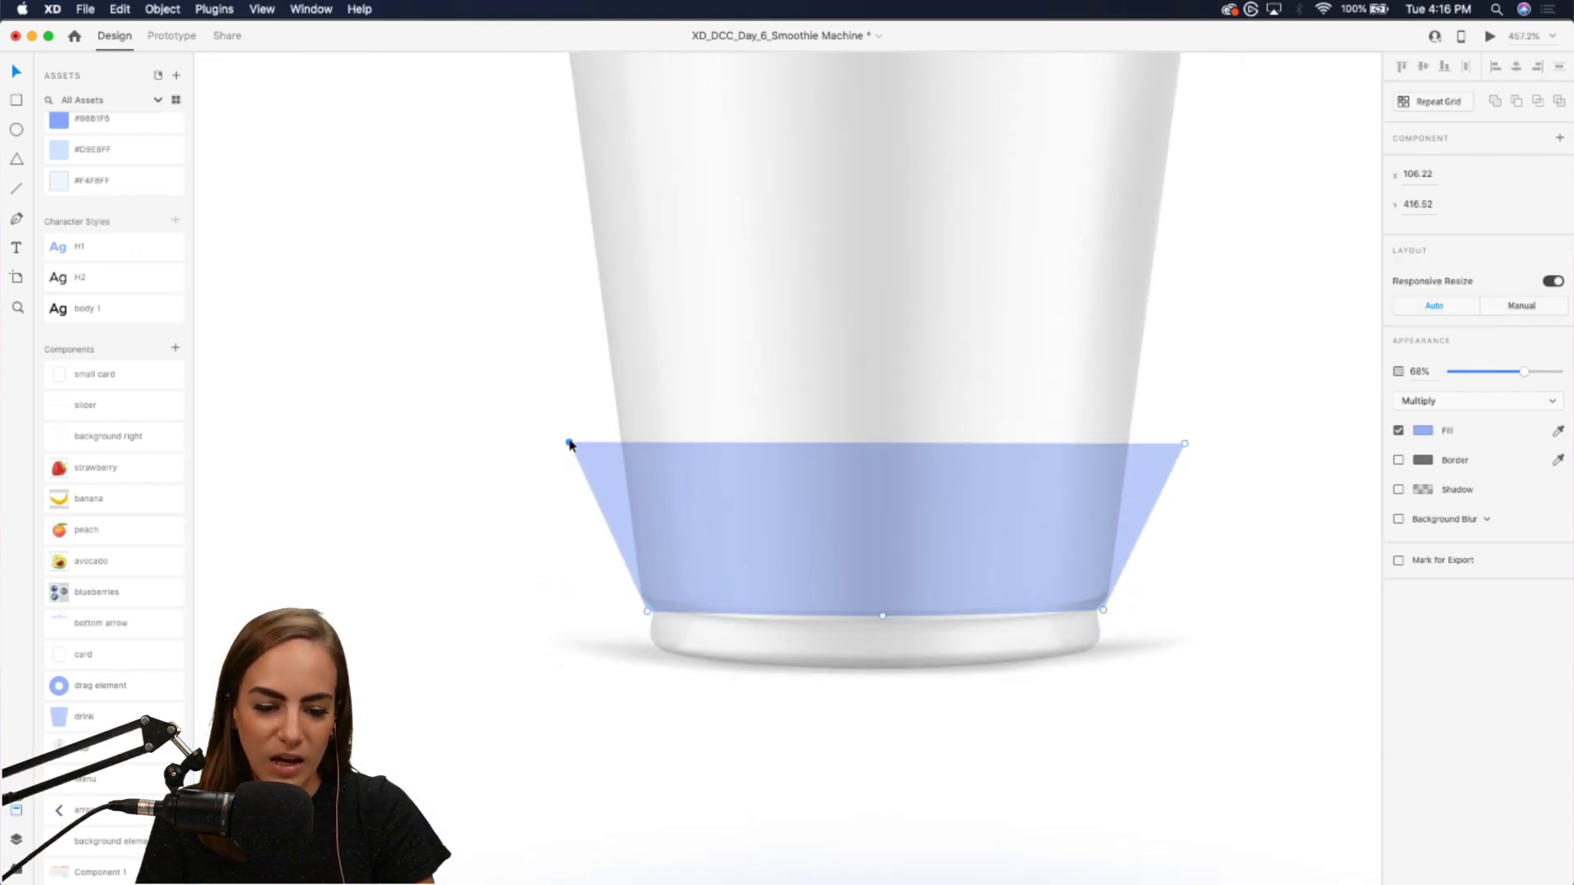
left_click_drag(569, 444, 623, 445)
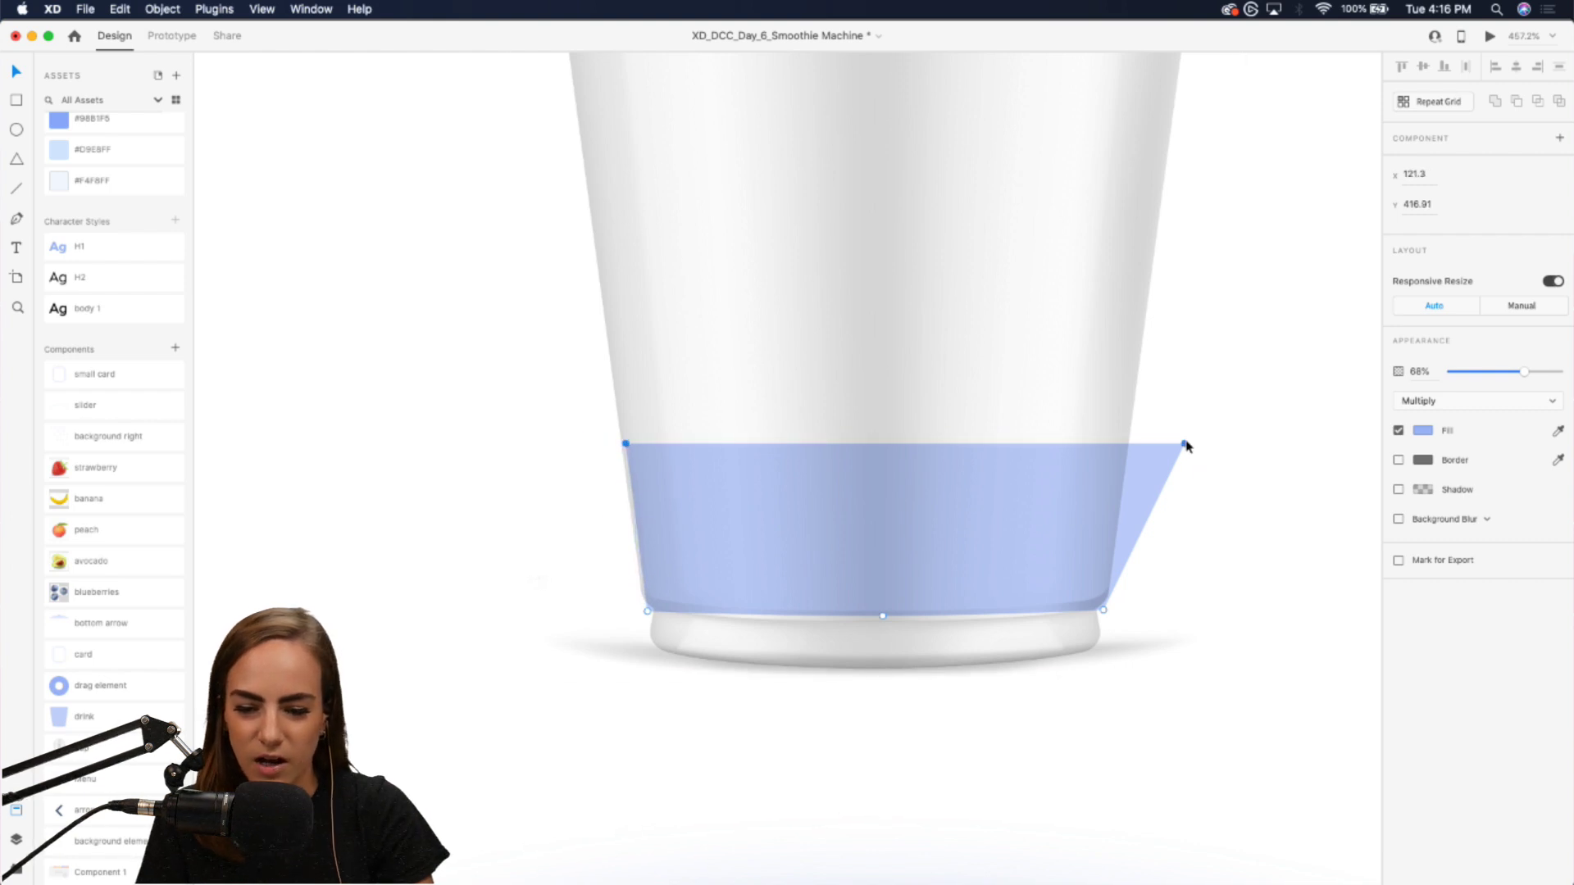
left_click_drag(1184, 443, 1124, 447)
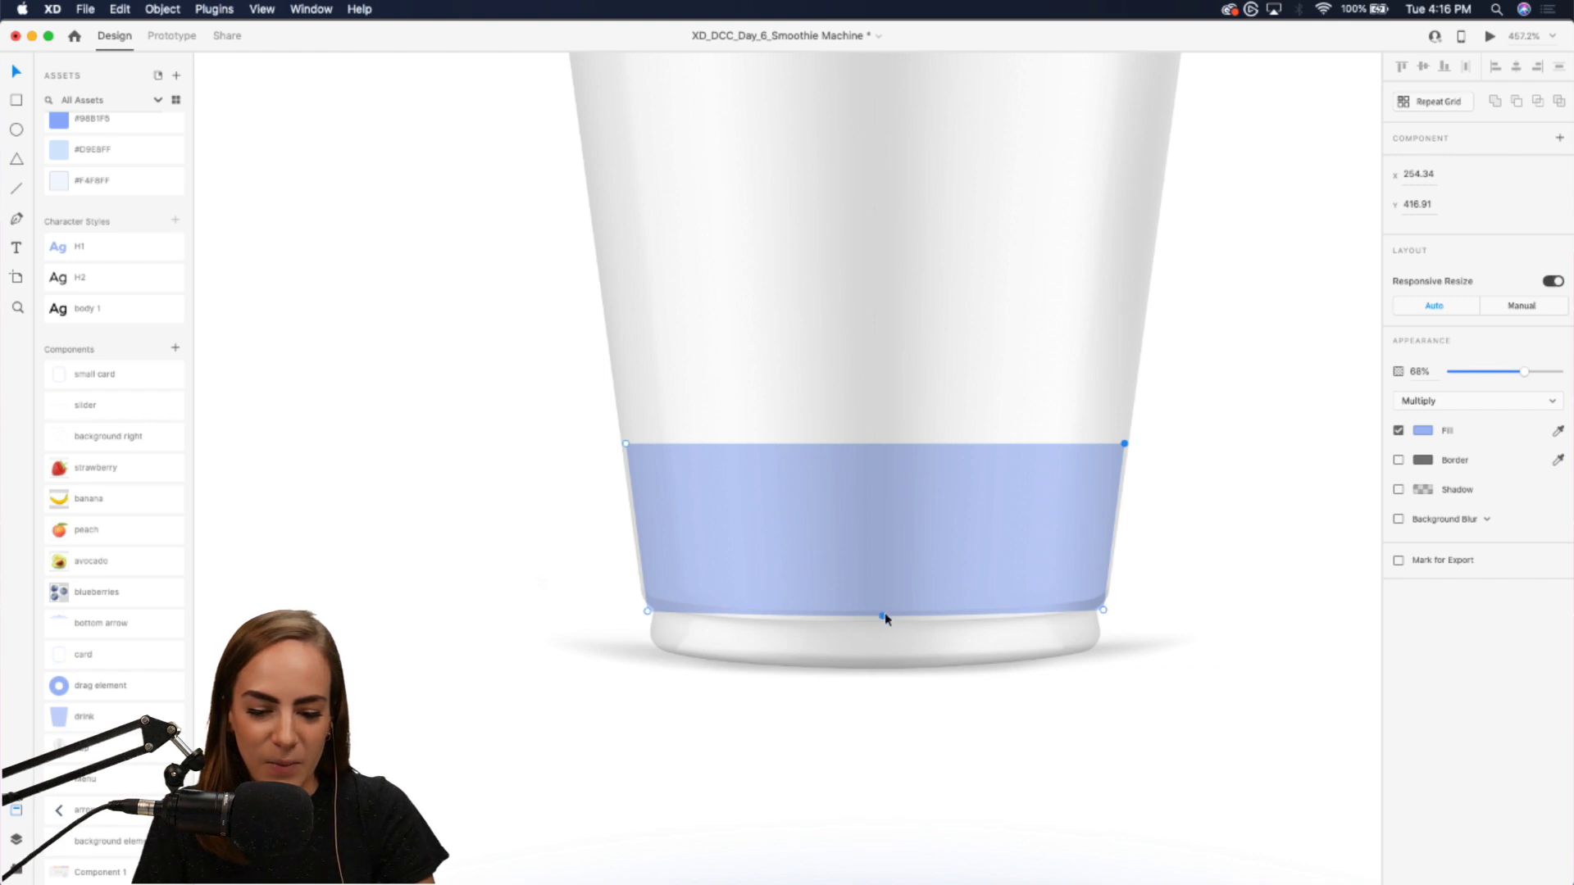
- Raise the drink fill's bottom anchor points slightly above the cup's base, keeping the curved lower edge
left_click_drag(885, 620, 884, 608)
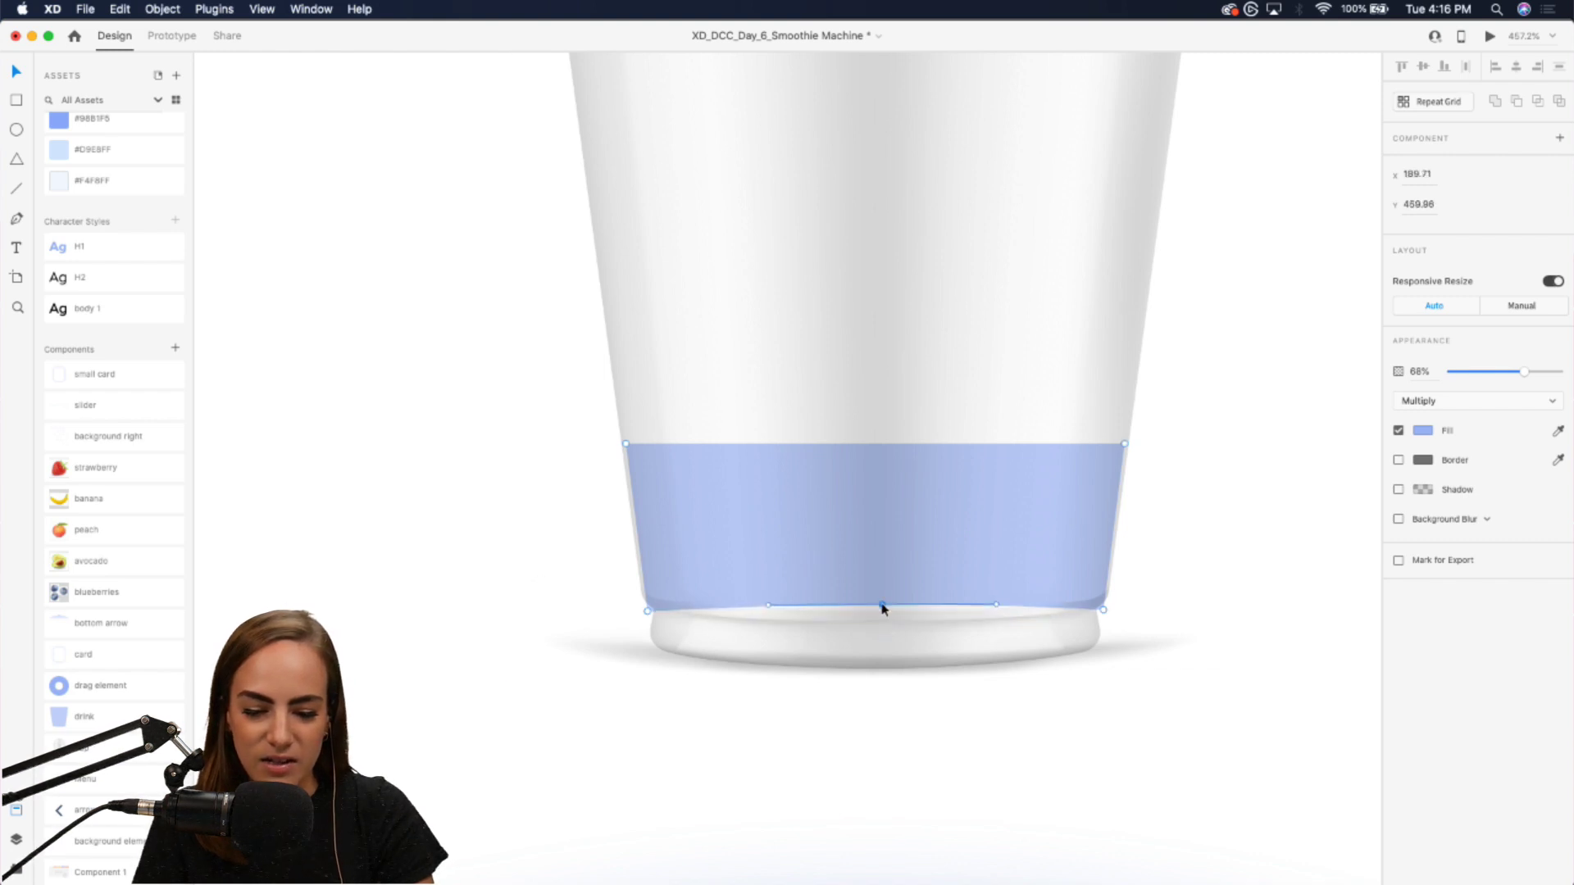
left_click(647, 611, "shift")
left_click_drag(647, 611, 648, 585)
key("Escape")
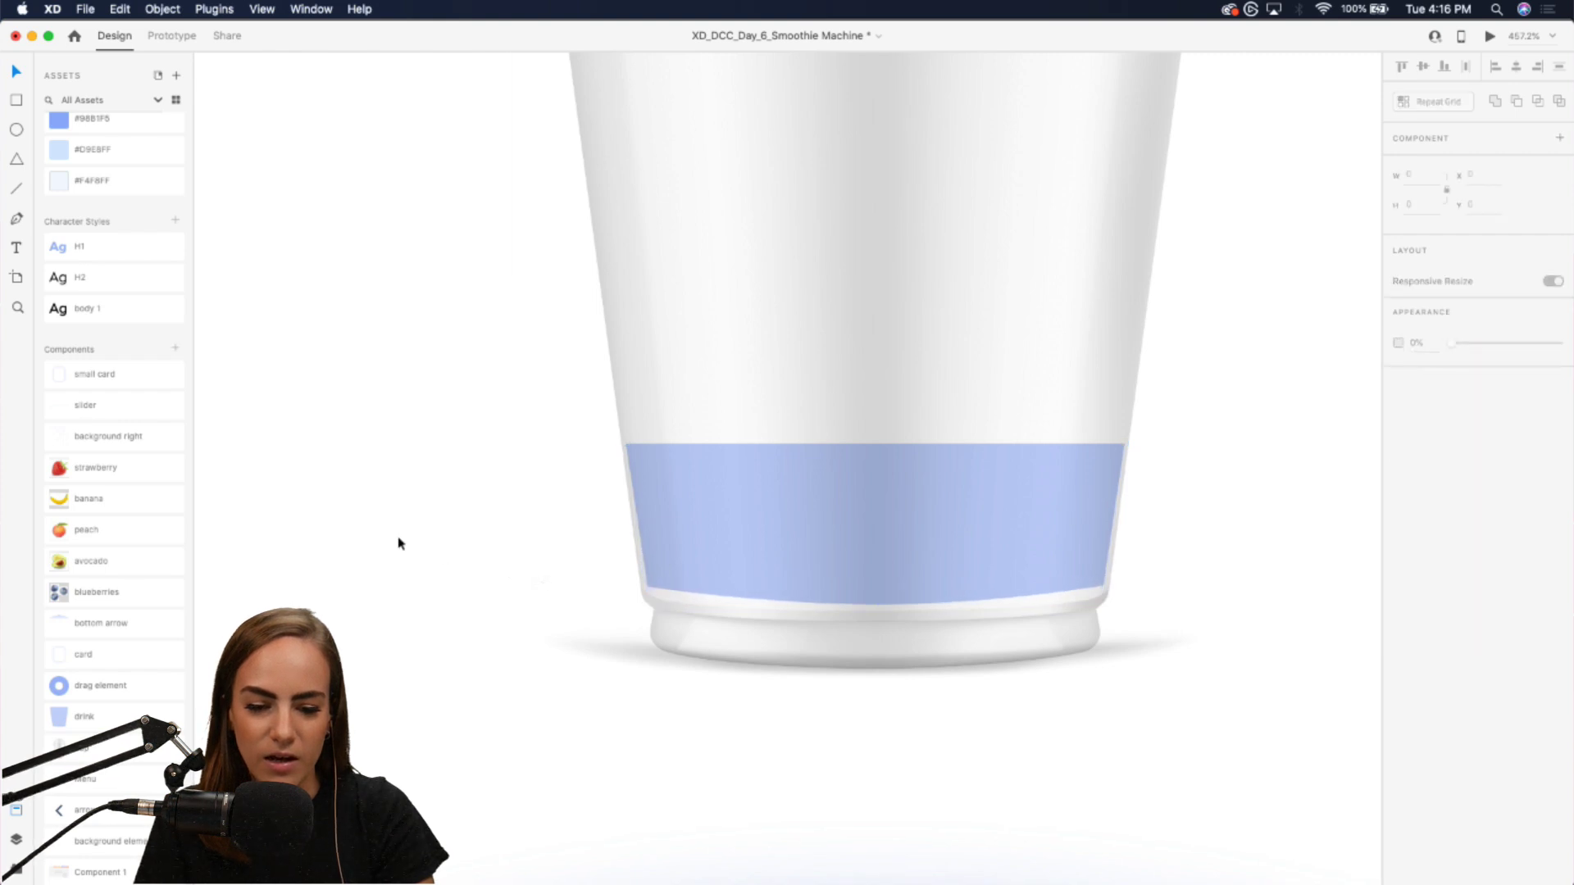
- Preview the prototype and test how the drink level responds to dragging the slider handle
scroll(399, 544, "down", 10)
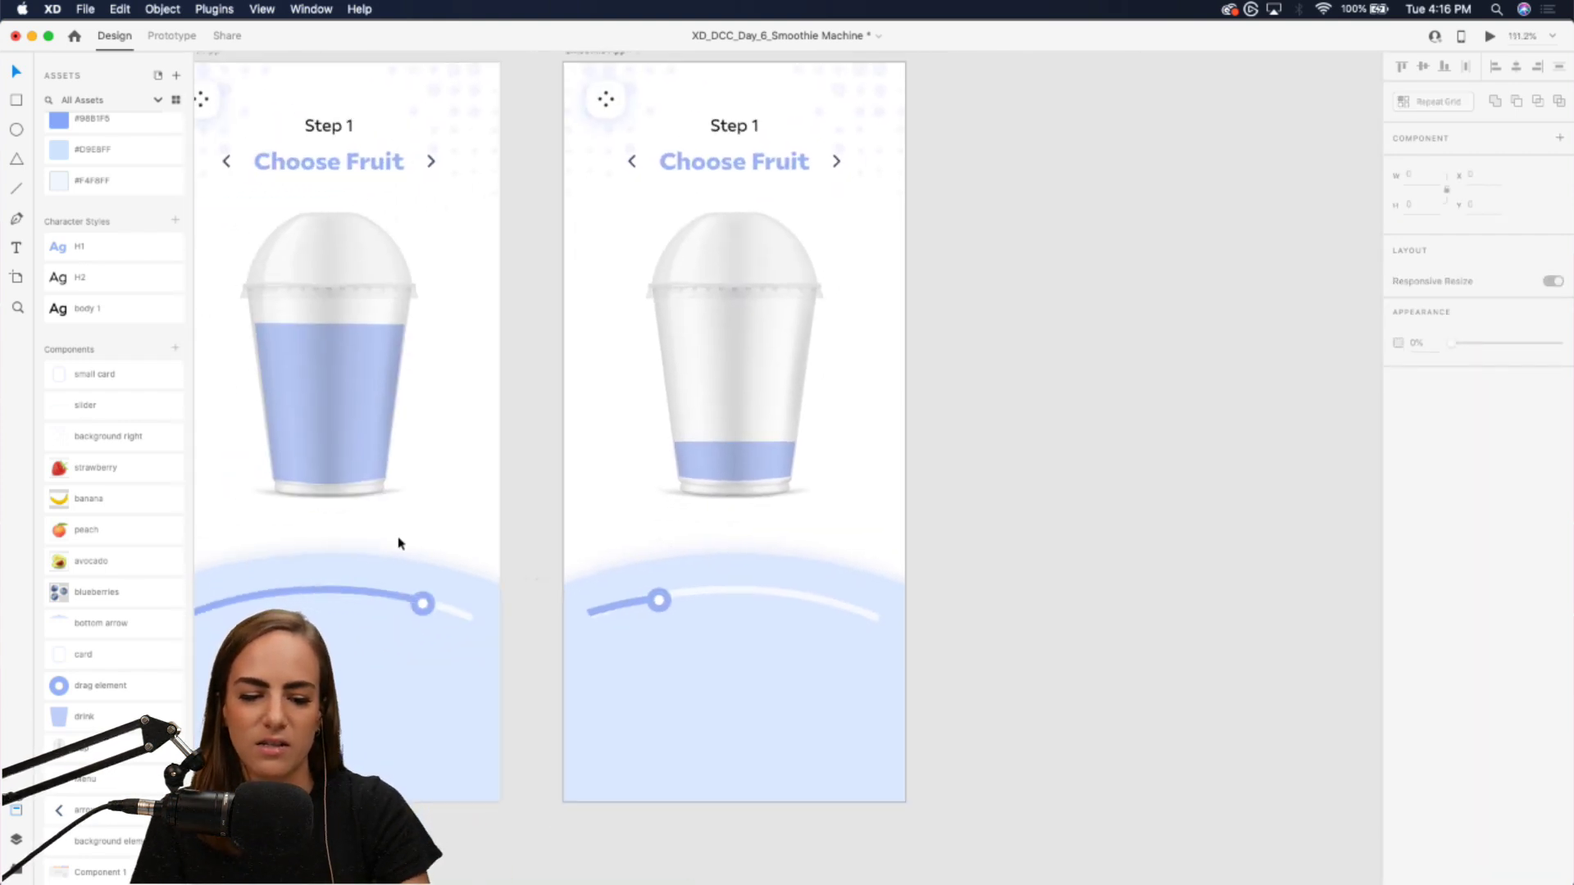
scroll(399, 541, "down", 3)
left_click(555, 474)
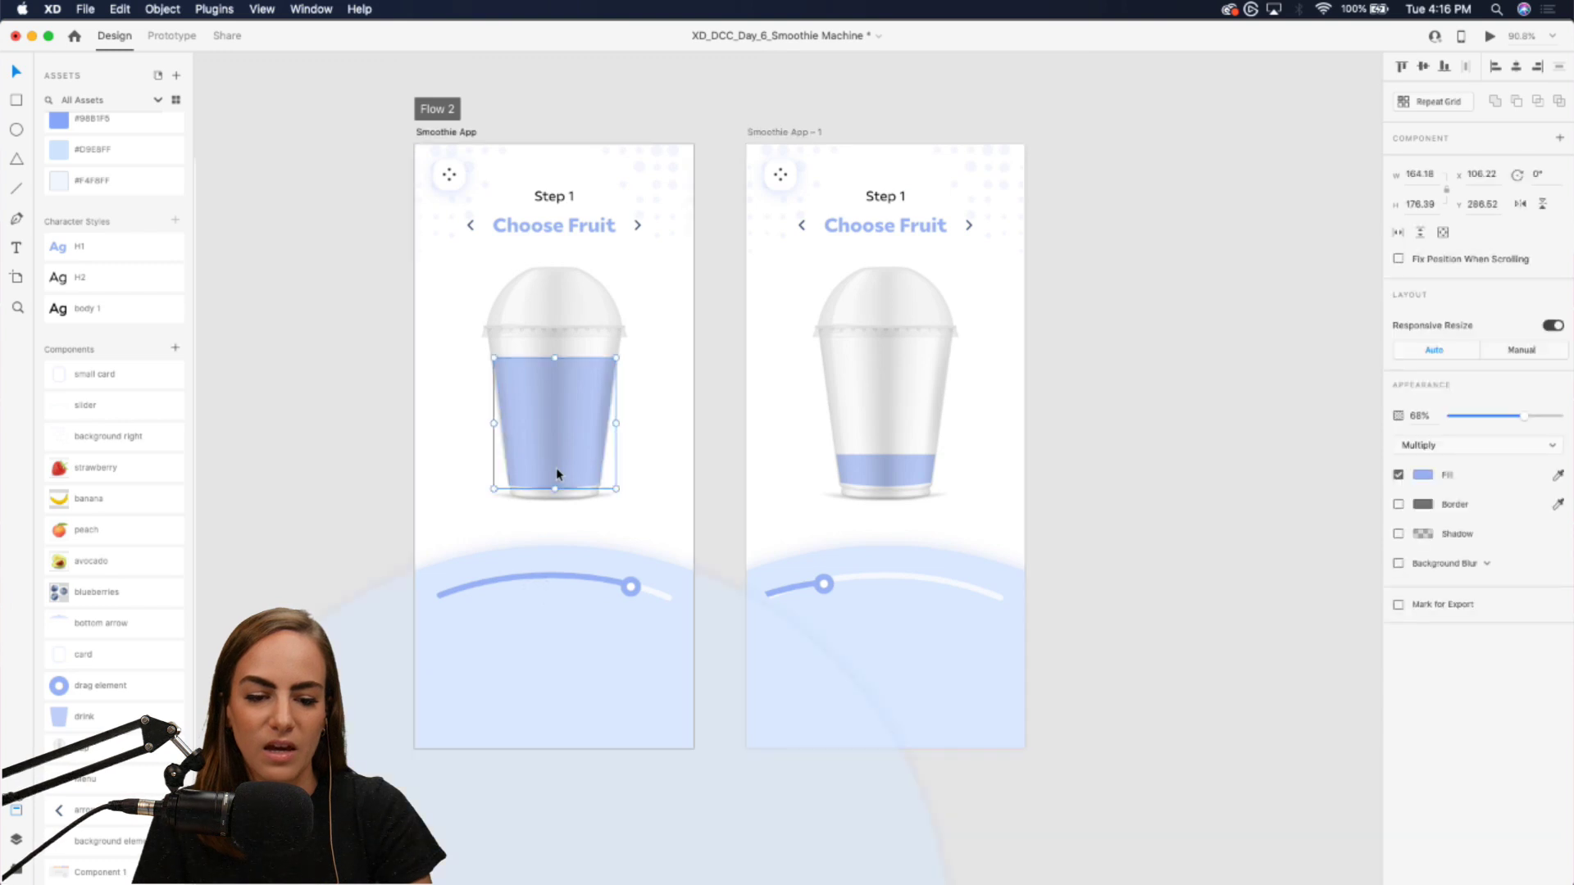
left_click(1490, 37)
left_click_drag(1018, 584, 863, 587)
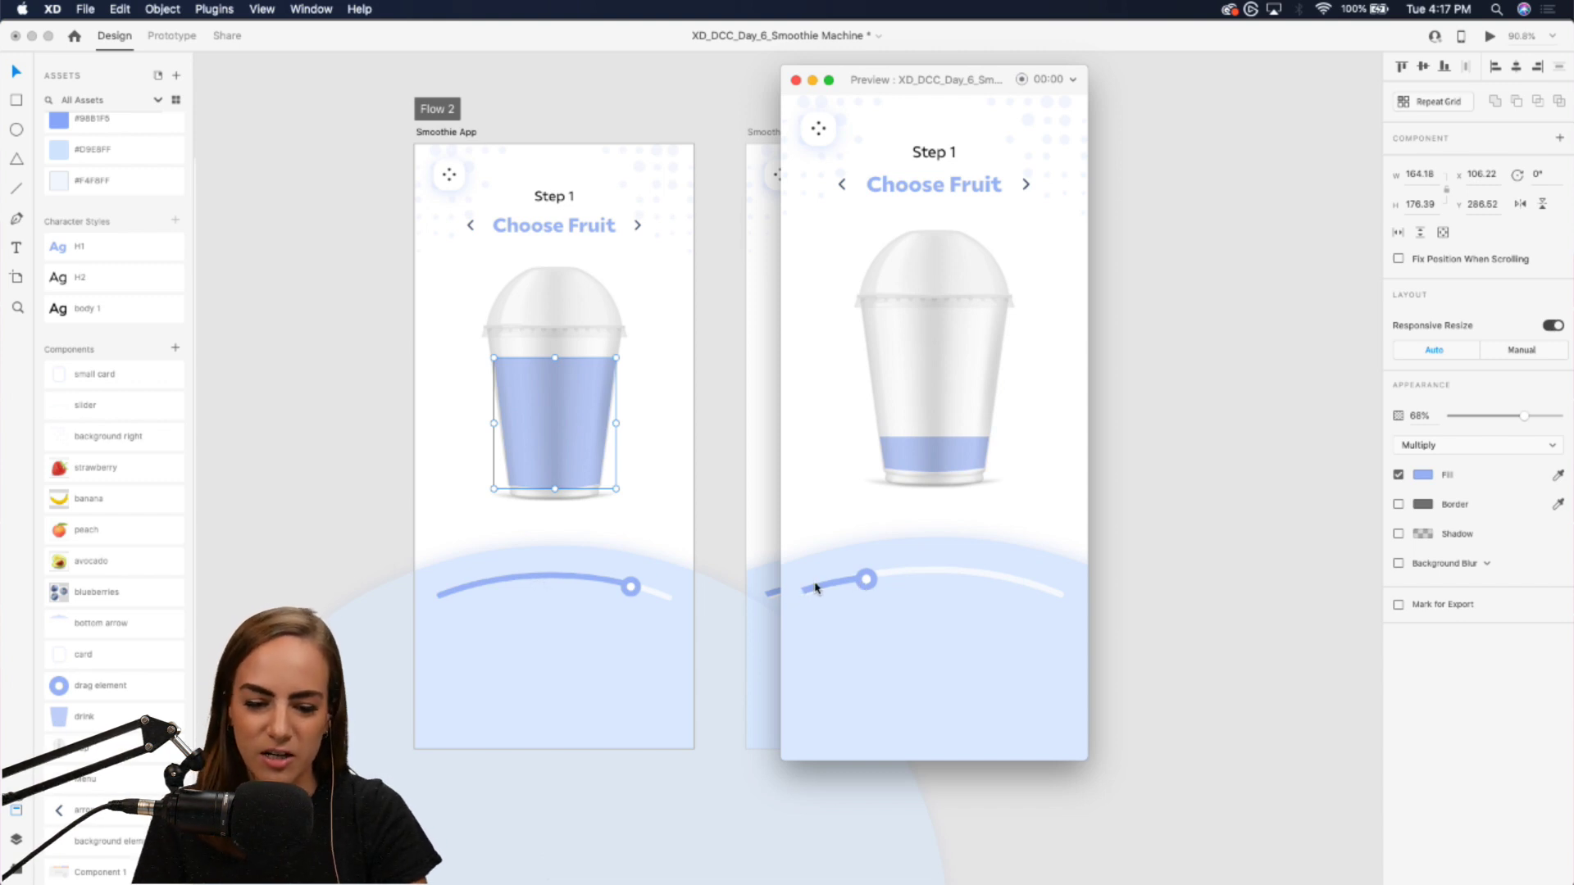
left_click(795, 80)
- Draw a 13 px circle over the starting end of the slider track on the duplicated artboard
scroll(791, 469, "up", 10)
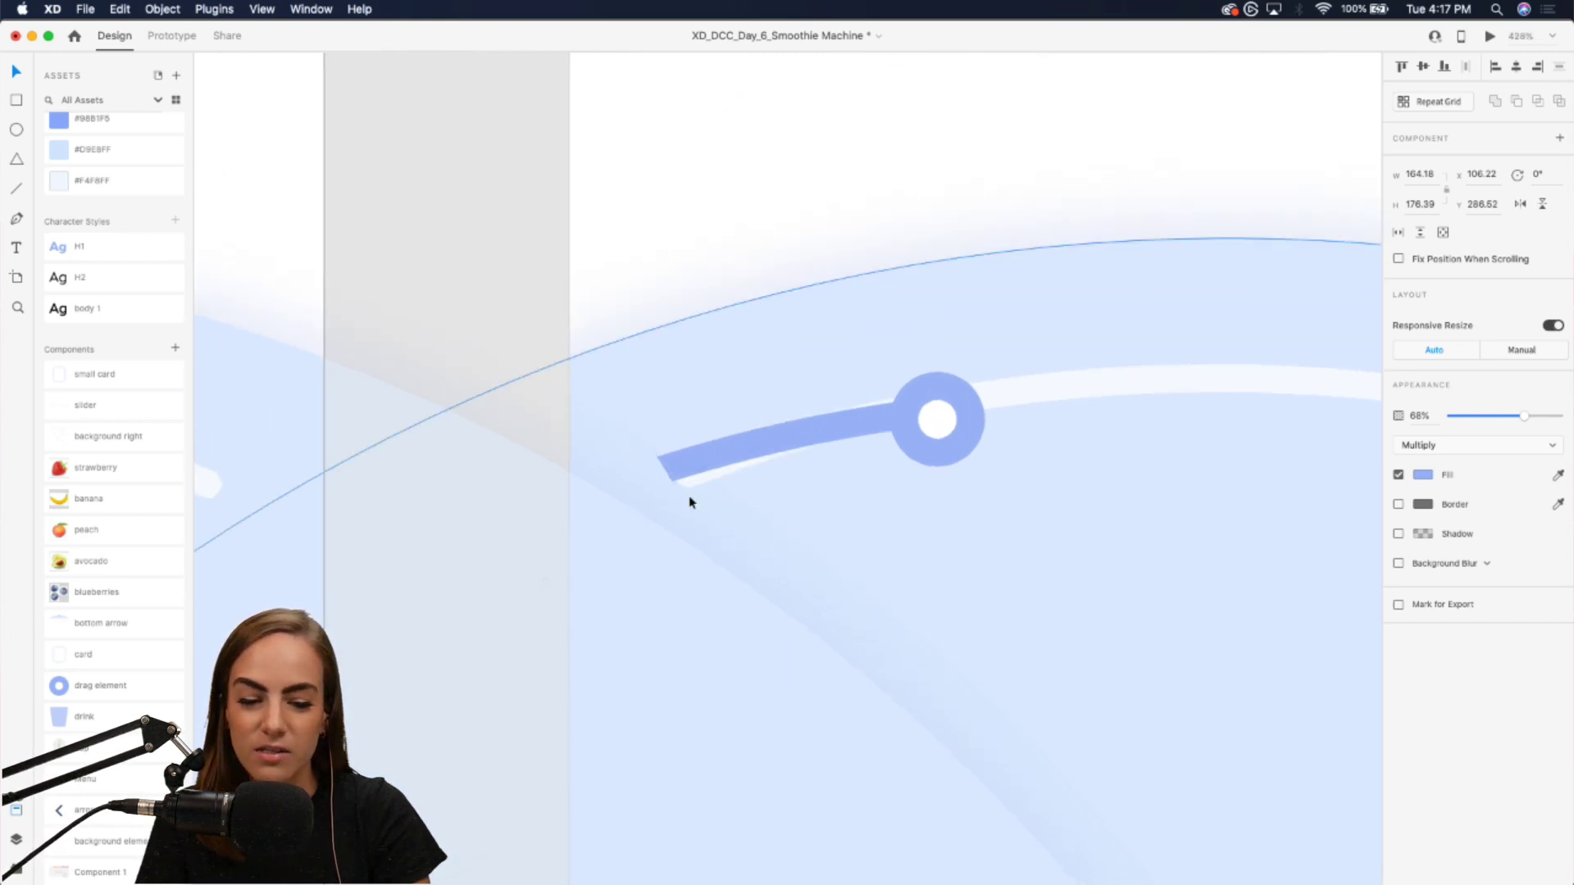
left_click(527, 351)
scroll(783, 494, "up", 5)
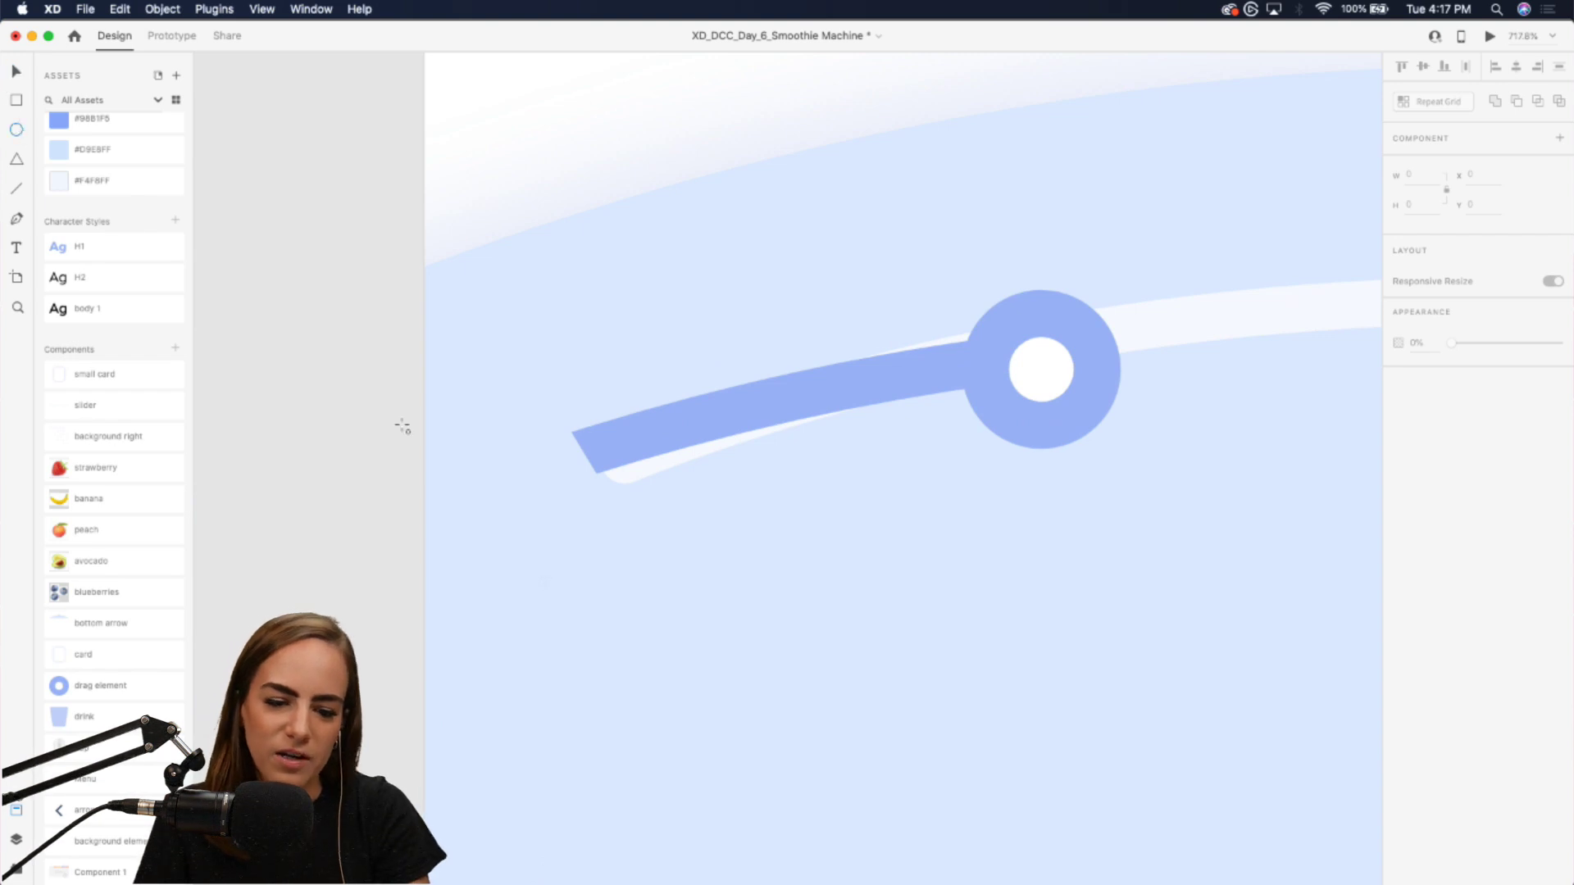
scroll(403, 422, "up", 1)
left_click_drag(633, 414, 732, 501)
left_click_drag(661, 449, 651, 447)
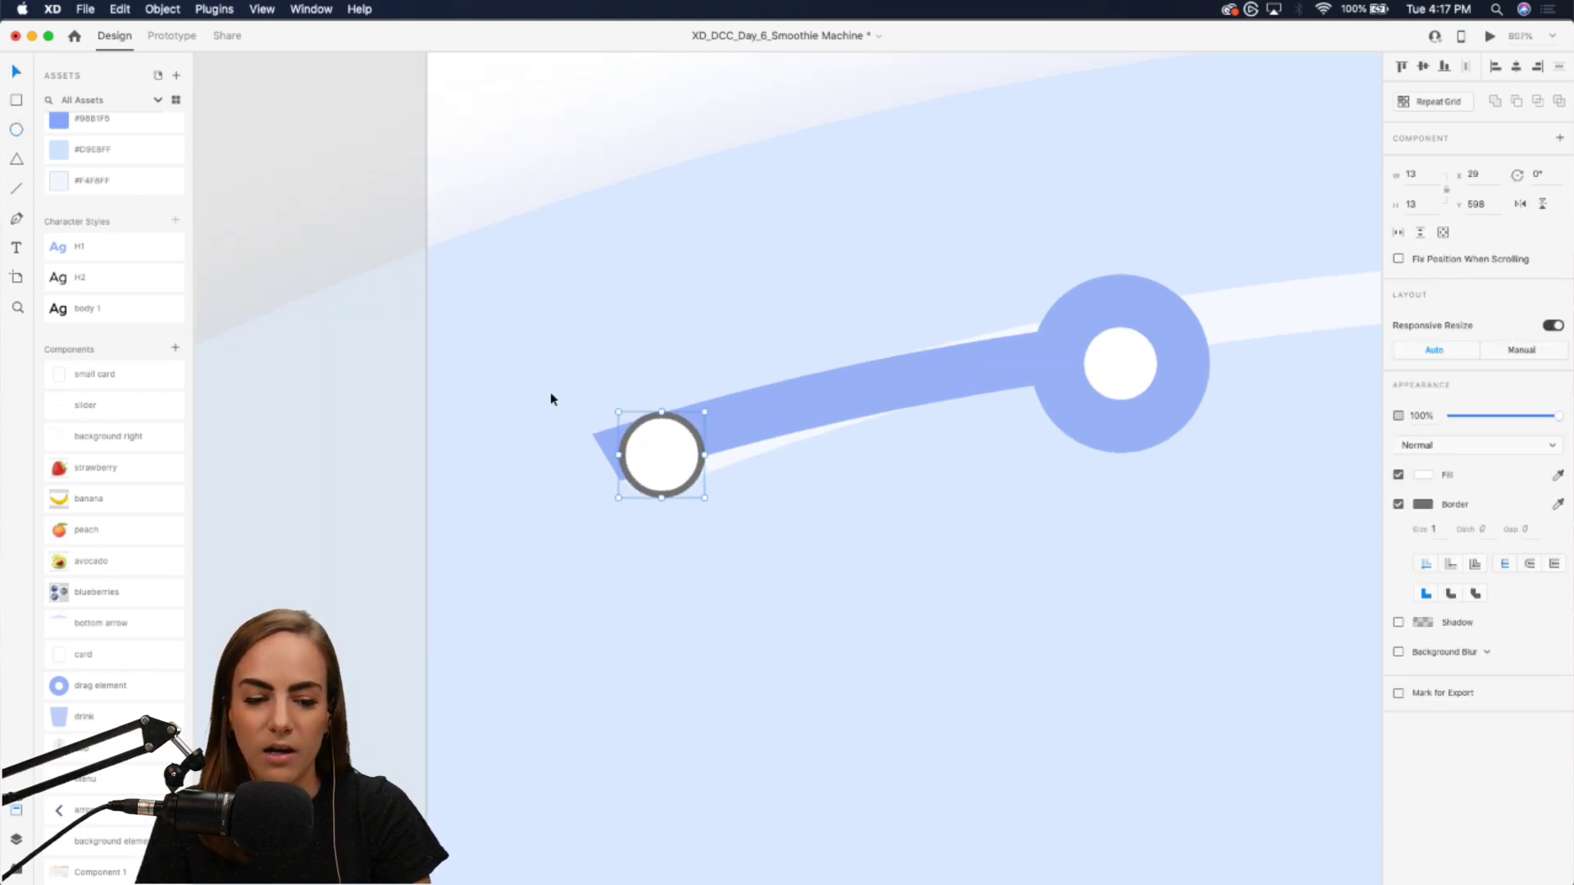
- Draw a 23 by 43 px rectangle, rotate it to -25°, and place it partly over the small circle
left_click_drag(487, 359, 639, 643)
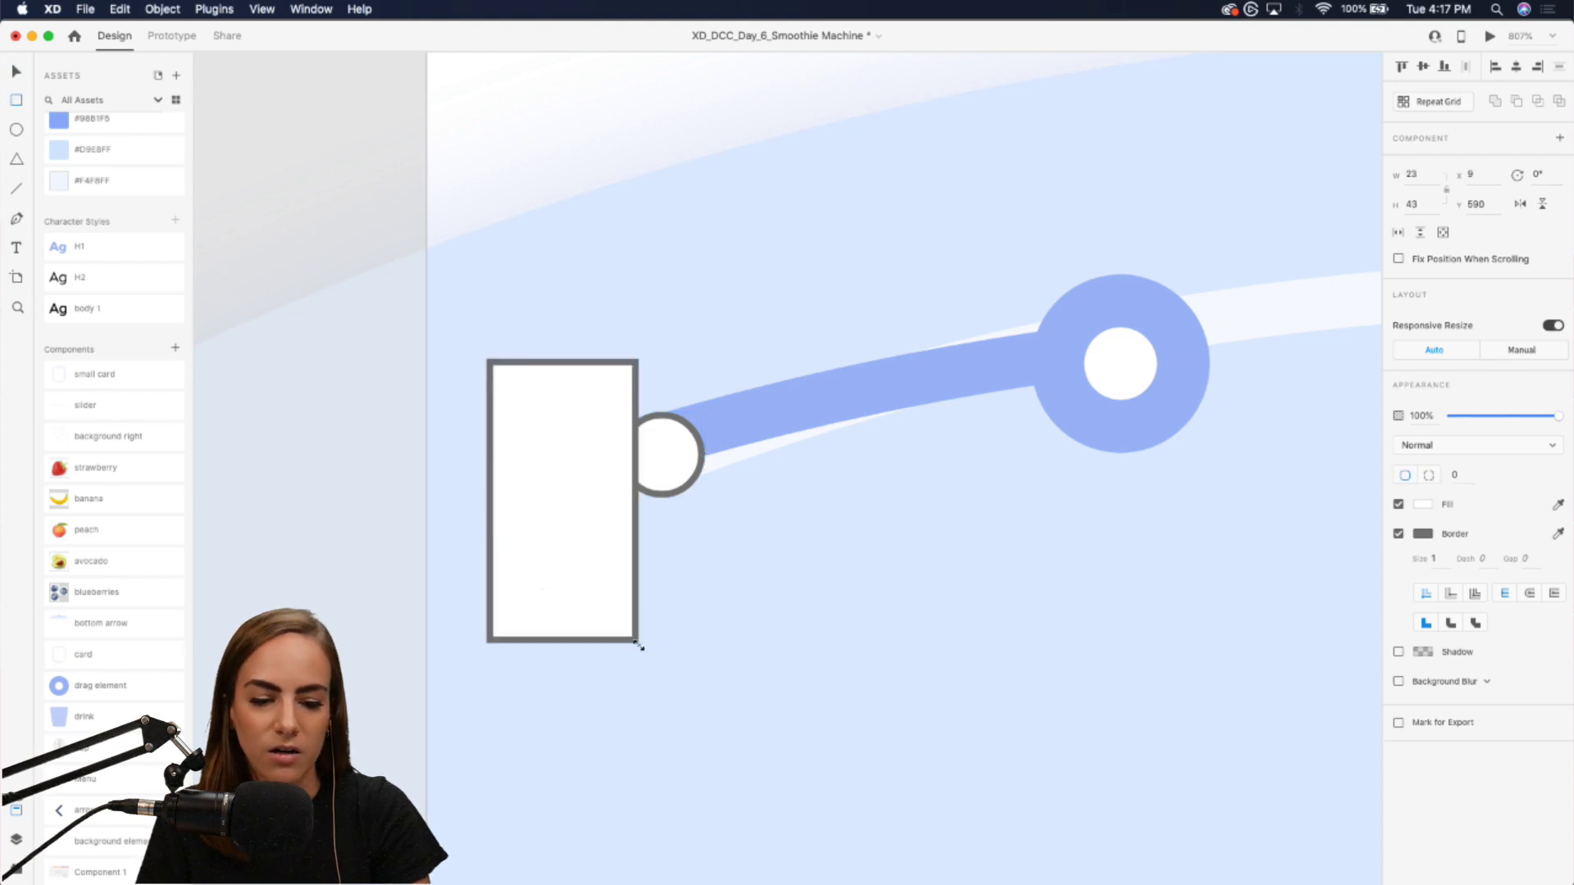
left_click_drag(630, 348, 572, 327)
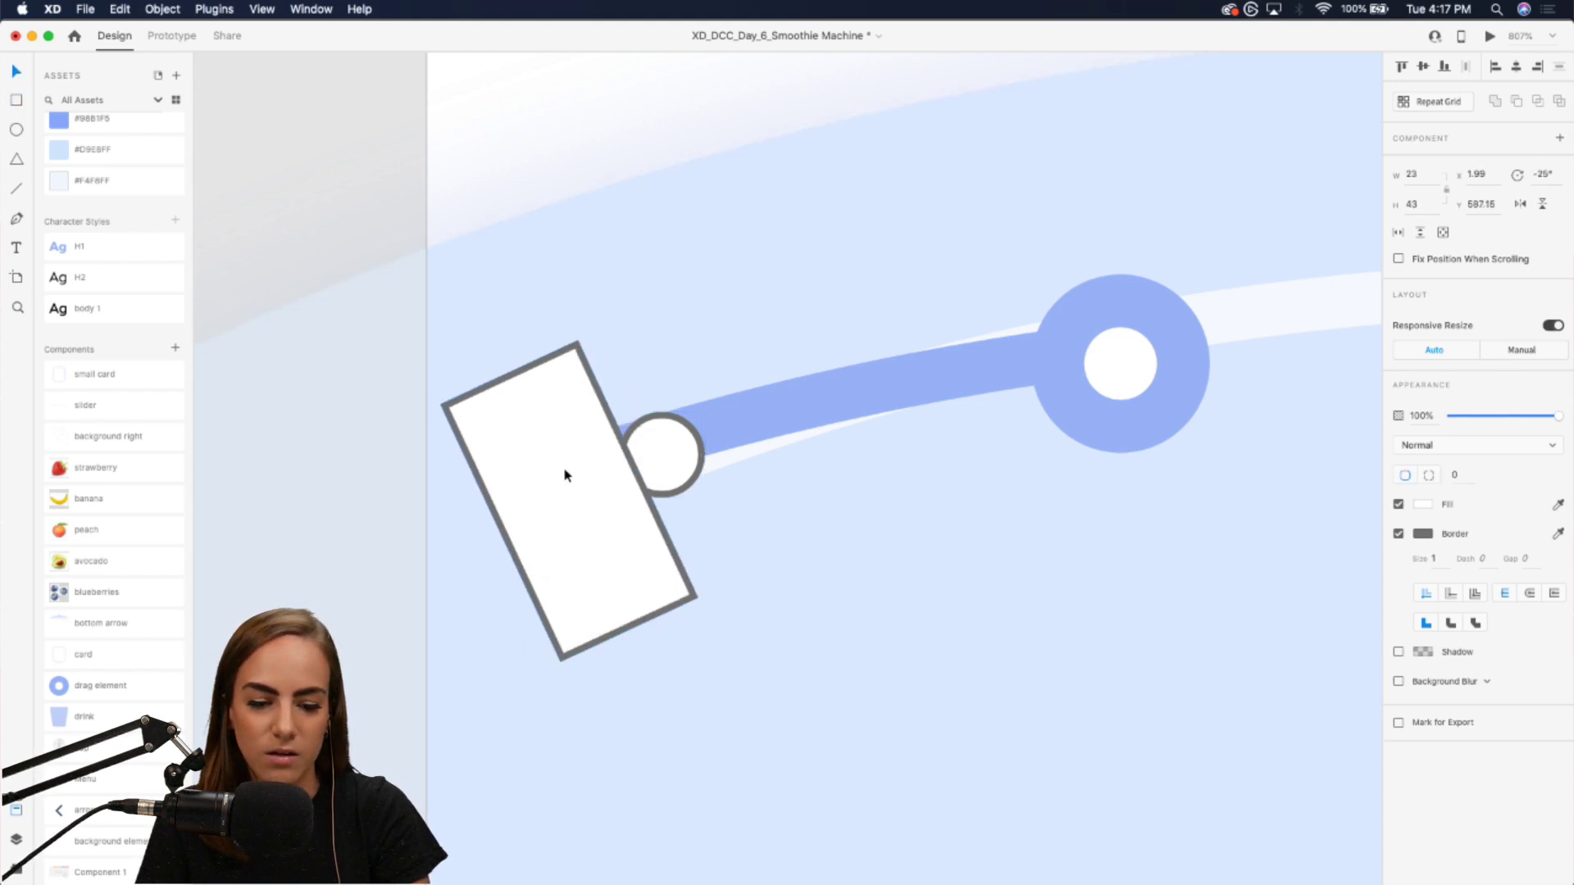
left_click_drag(562, 475, 587, 470)
- Subtract the small circle from the rotated rectangle to form a cover shape with a rounded notch
left_click(681, 456)
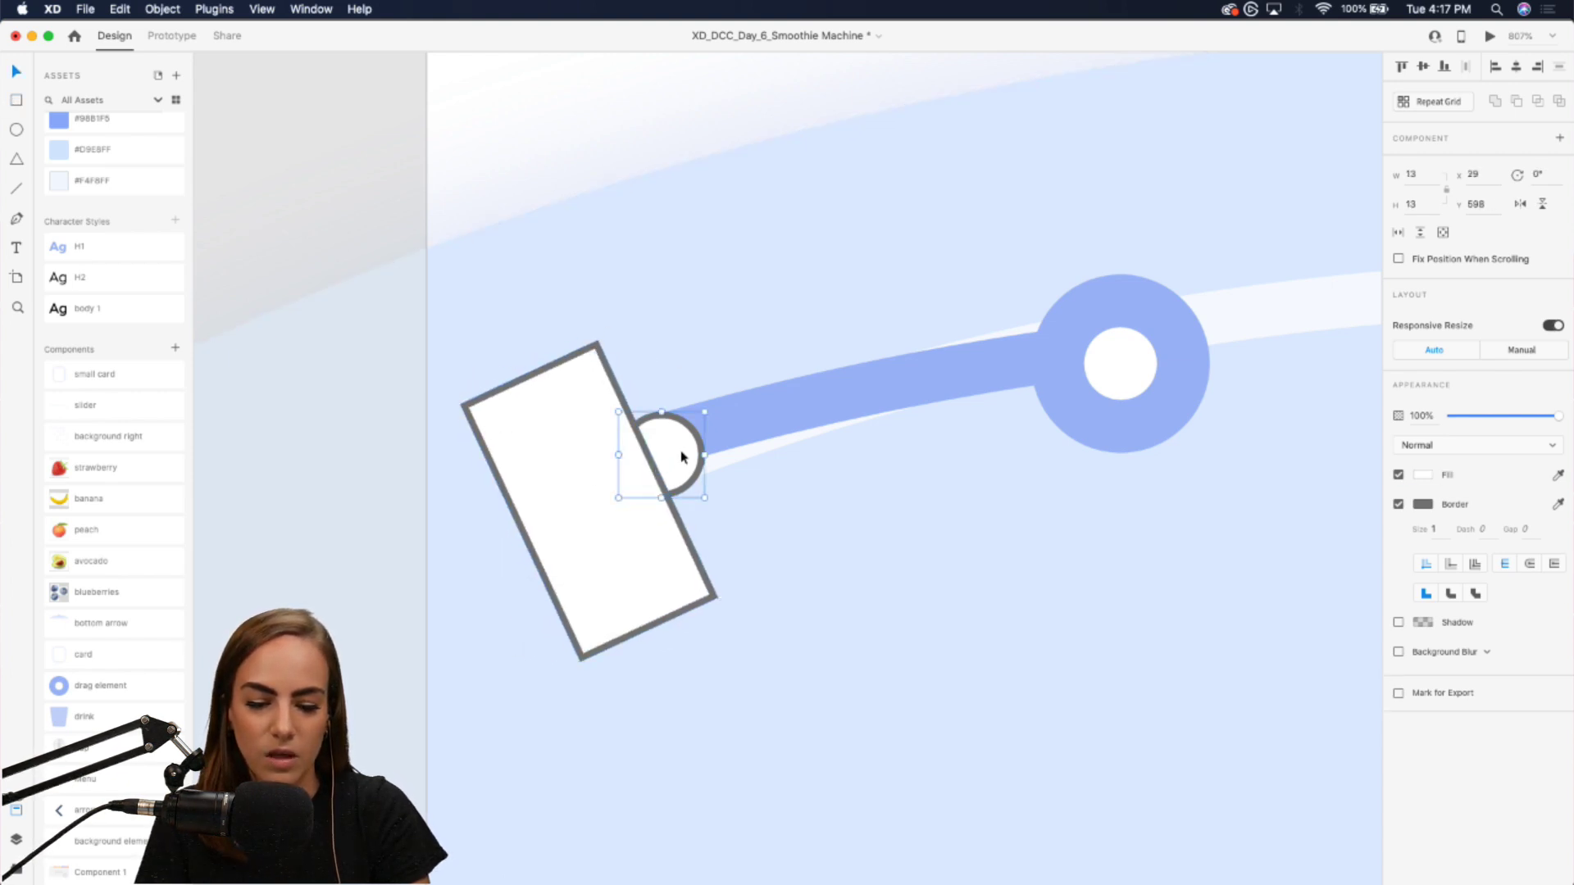
left_click(545, 412, "shift")
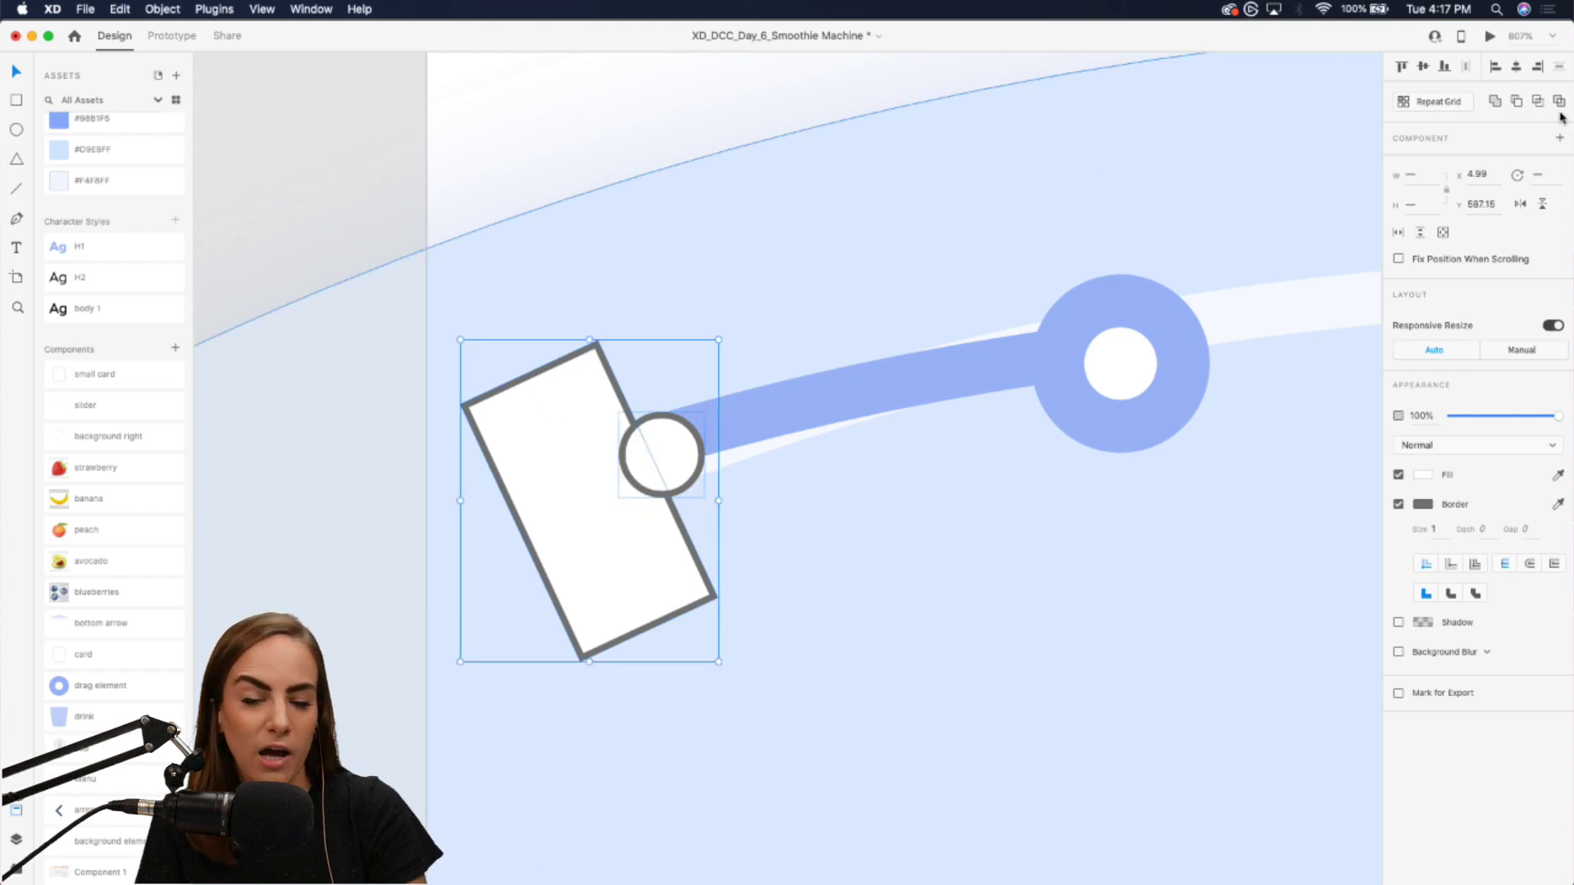
left_click(1517, 103)
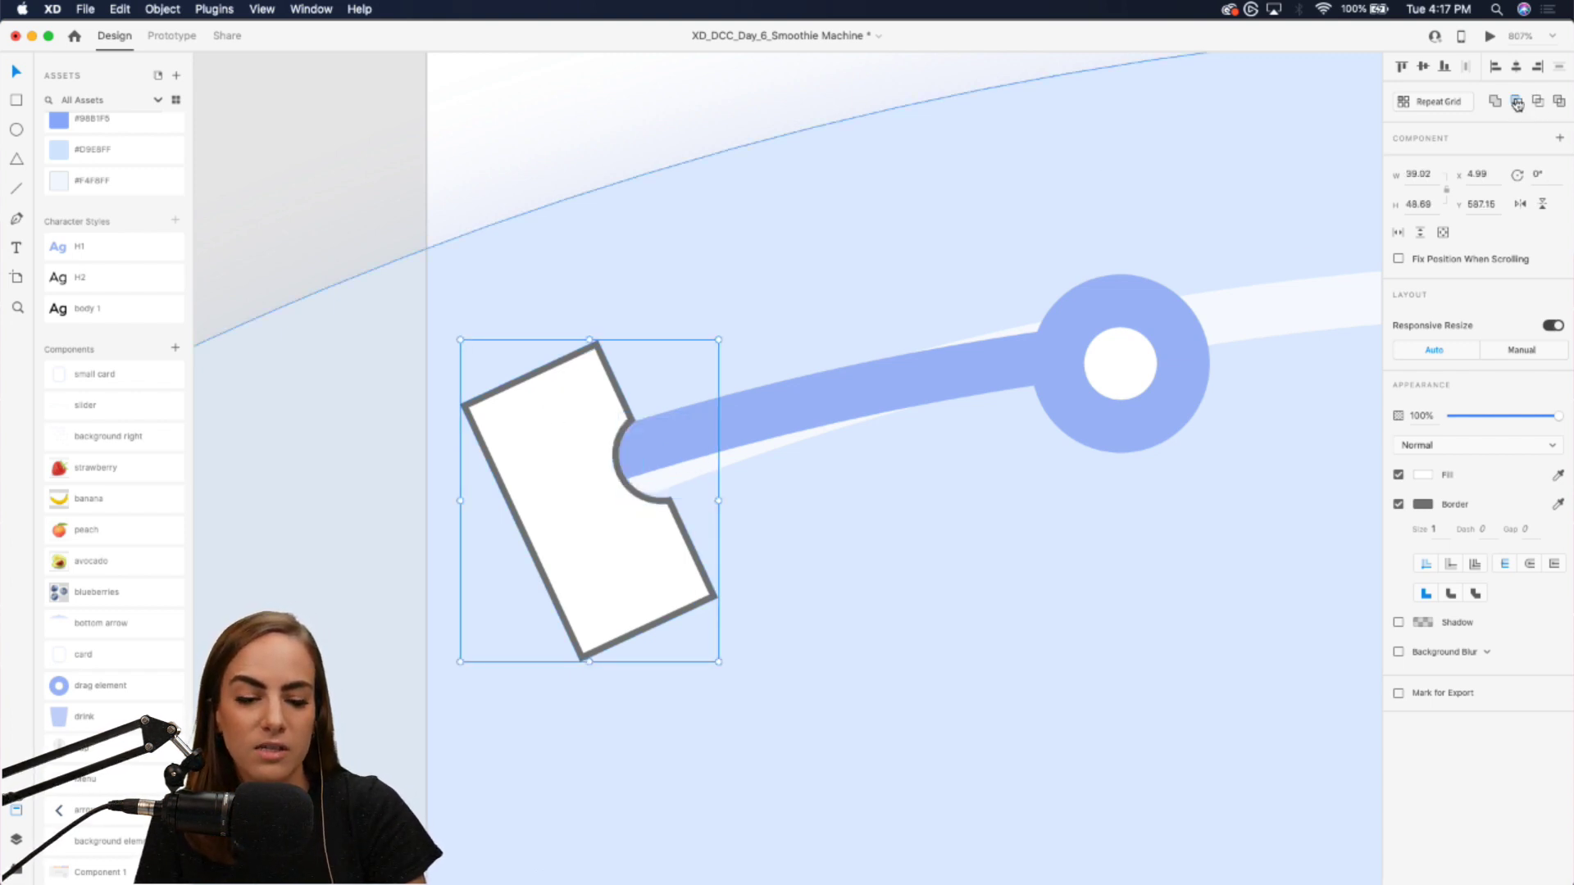
- Fill the cover shape with the light blue background colour and remove its border
left_click(913, 260)
left_click(1398, 504)
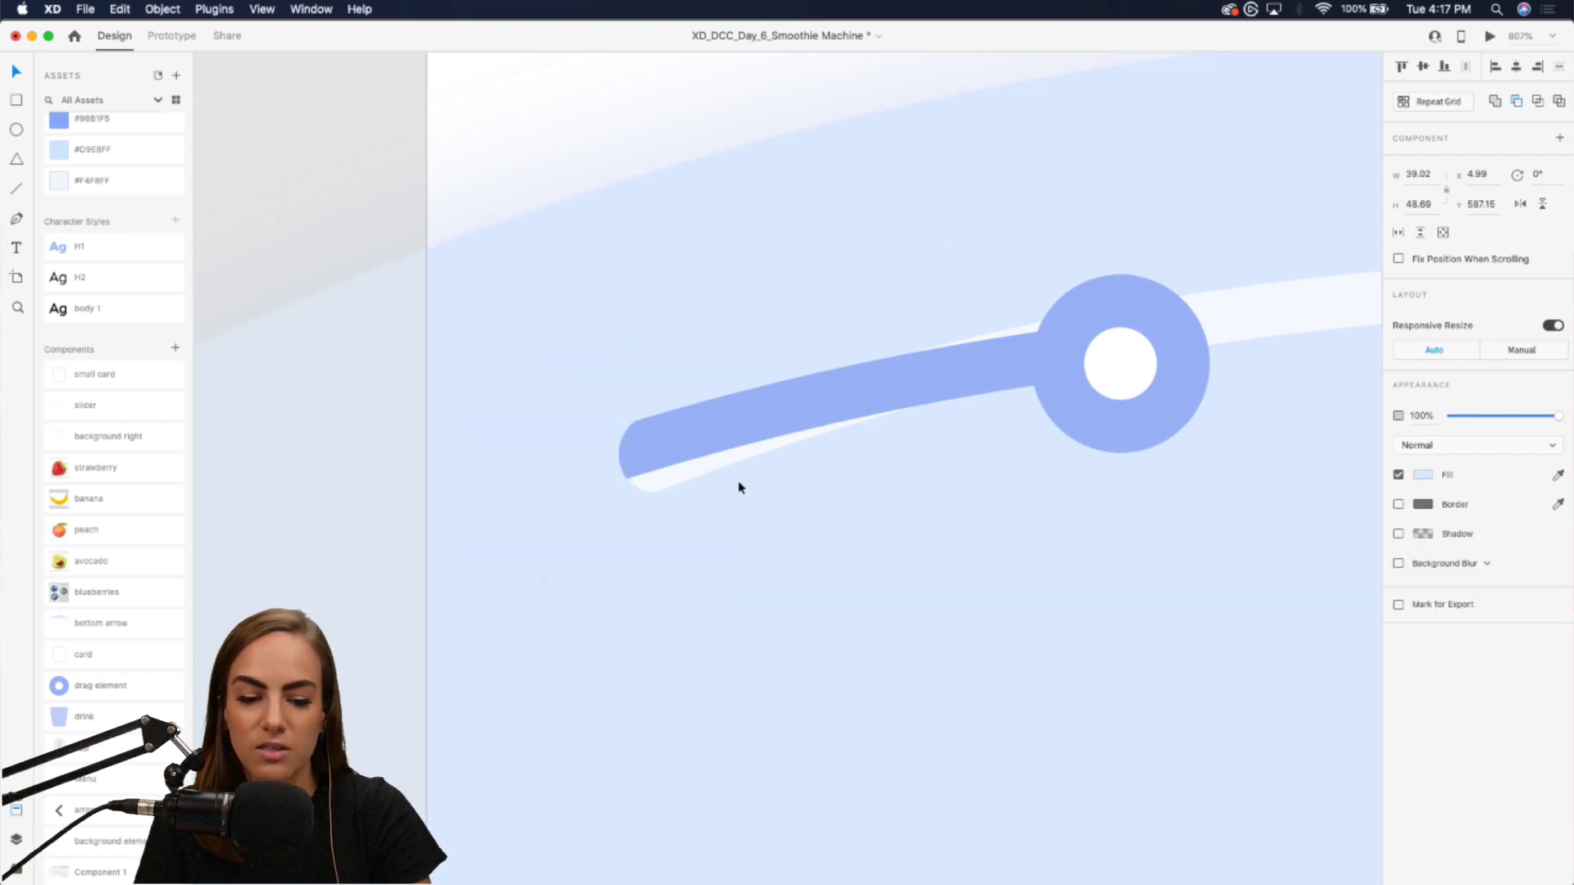
key("Up")
key("Down")
key("Left")
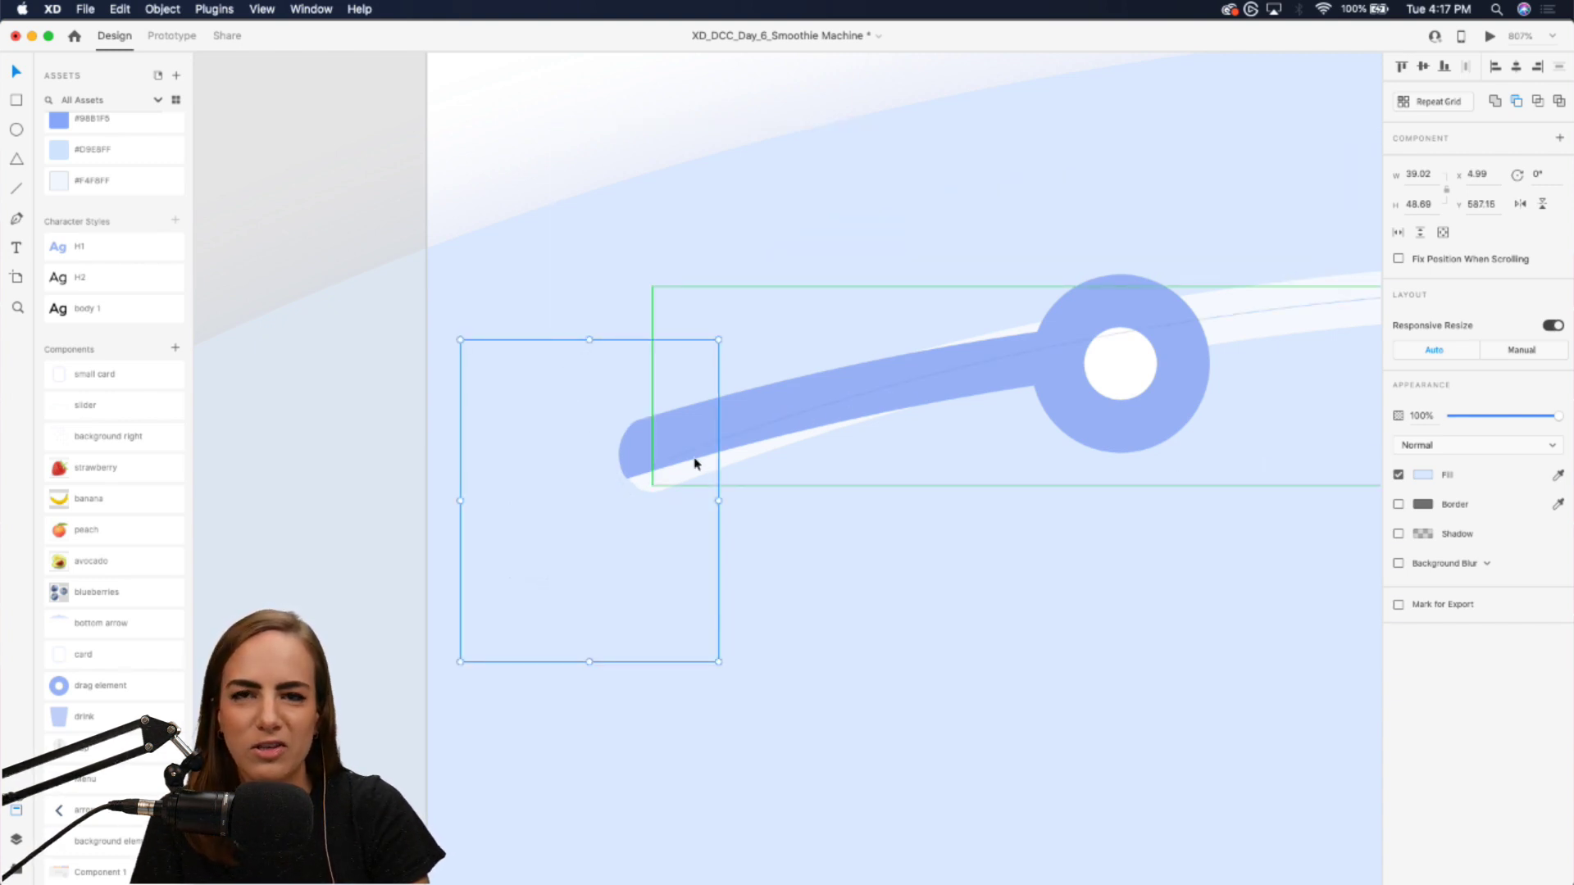
- Copy the cover shape to the same spot over the track's starting end on the original Smoothie App artboard
scroll(695, 464, "down", 5)
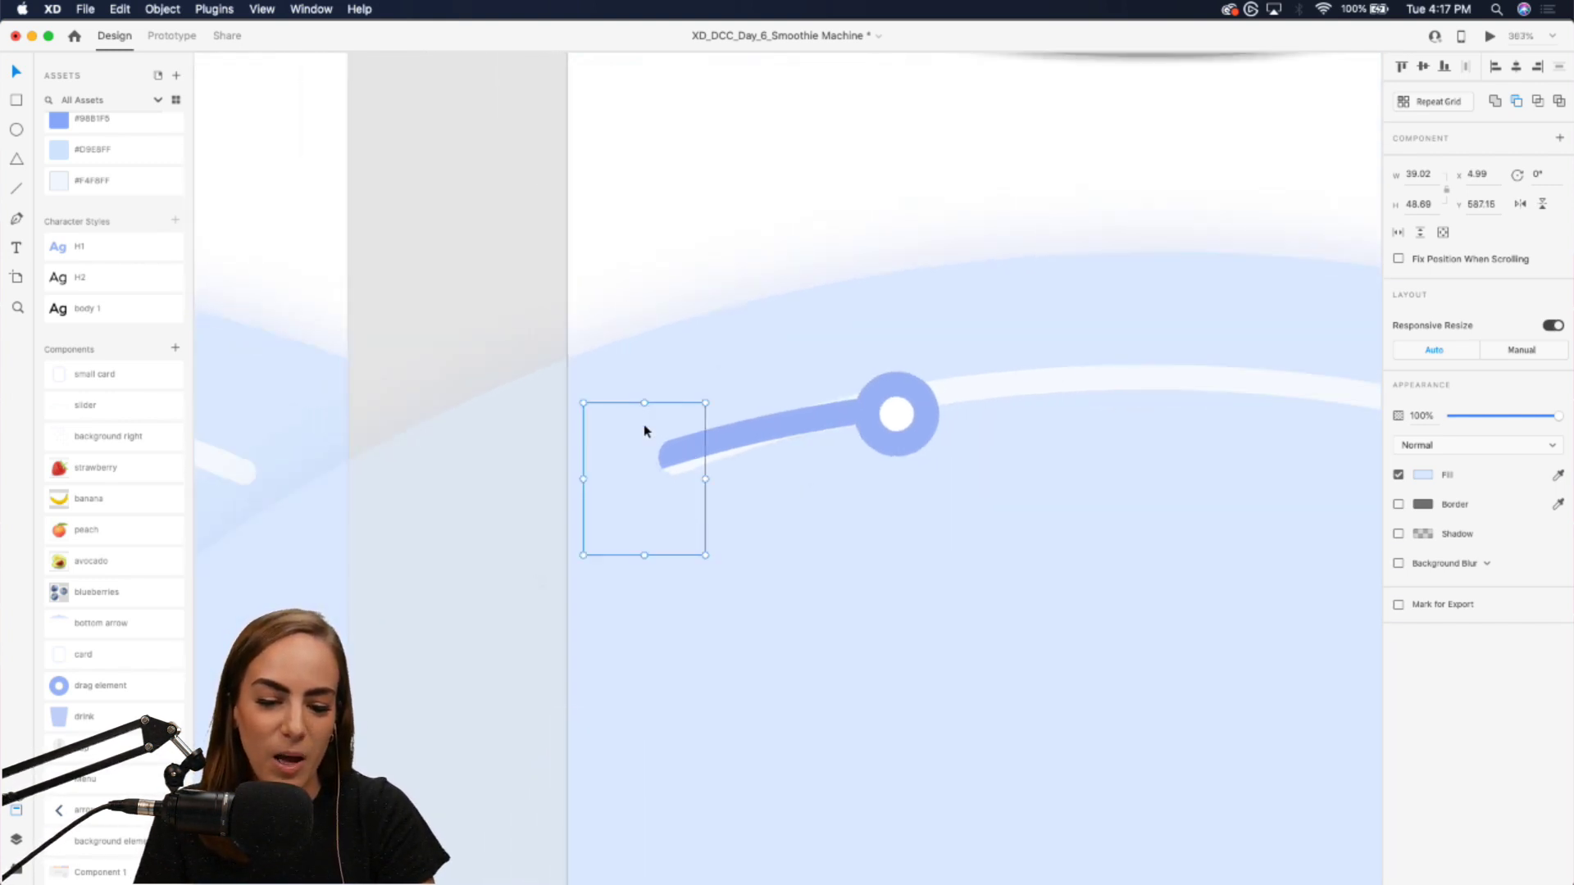
scroll(649, 487, "left", 7)
scroll(649, 486, "right", 8)
key("super+c")
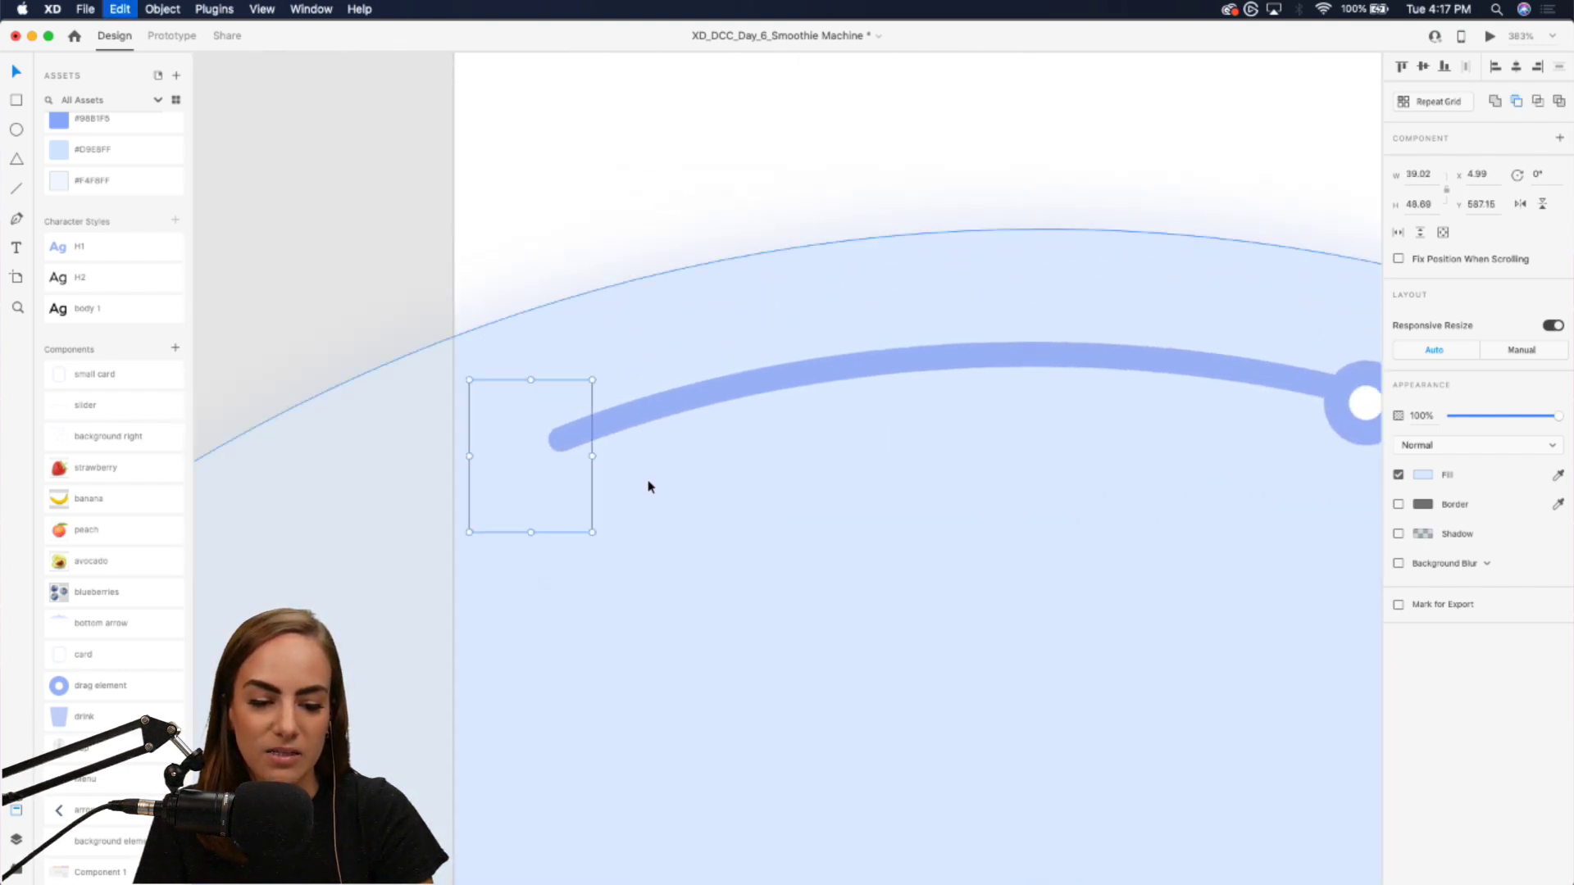
- Preview the prototype and test dragging the slider handle with the cover shapes in place on both artboards
scroll(649, 487, "down", 10)
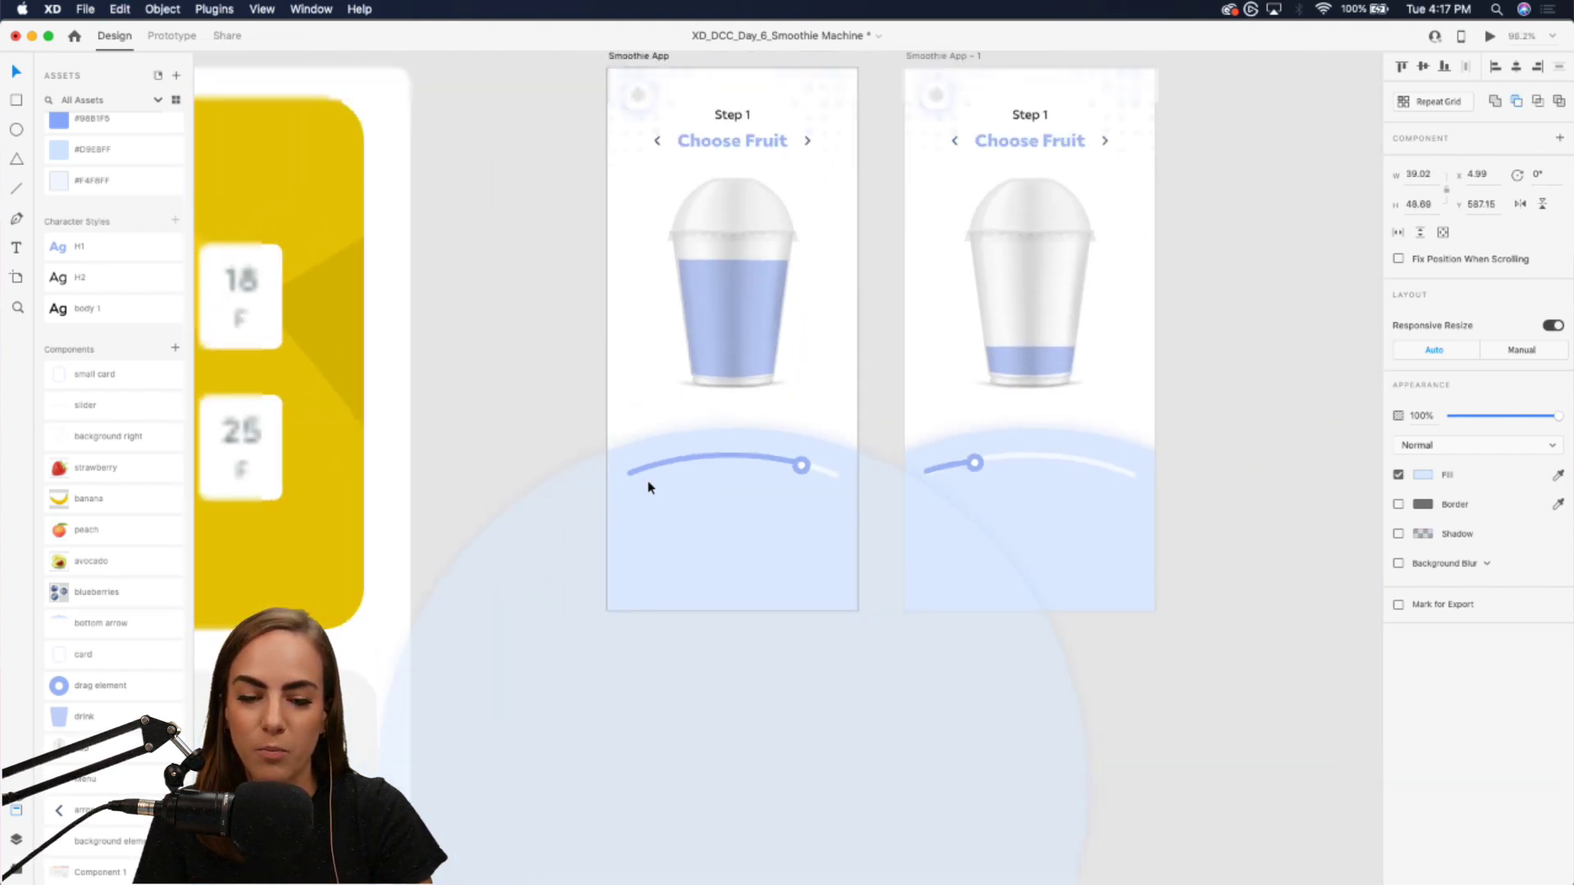
left_click(706, 519)
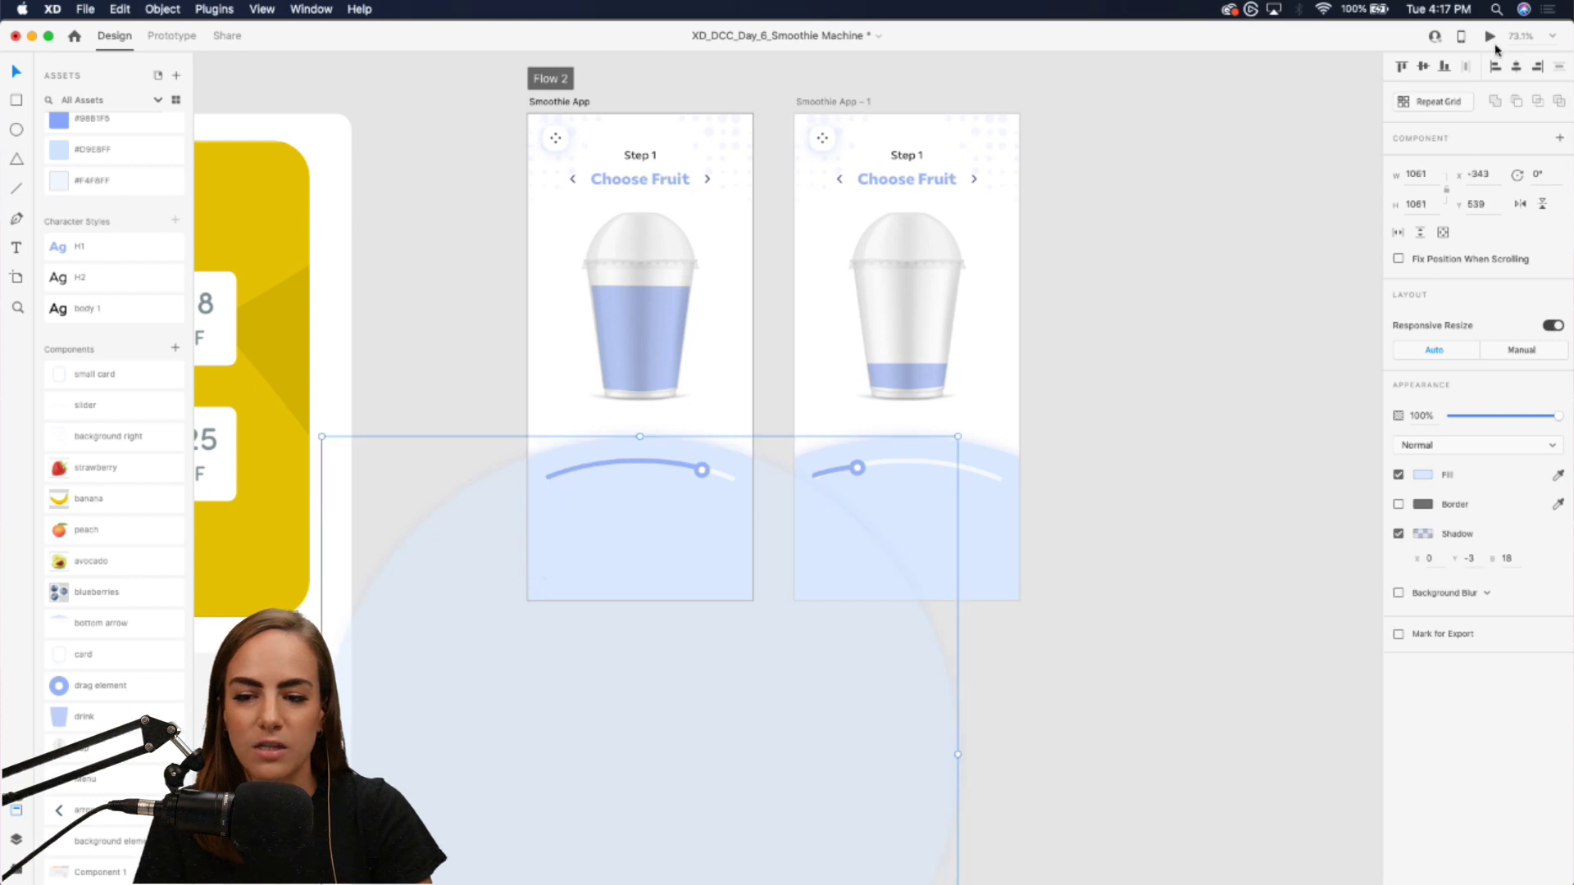
left_click(1490, 37)
left_click_drag(1025, 592, 1076, 597)
left_click(795, 80)
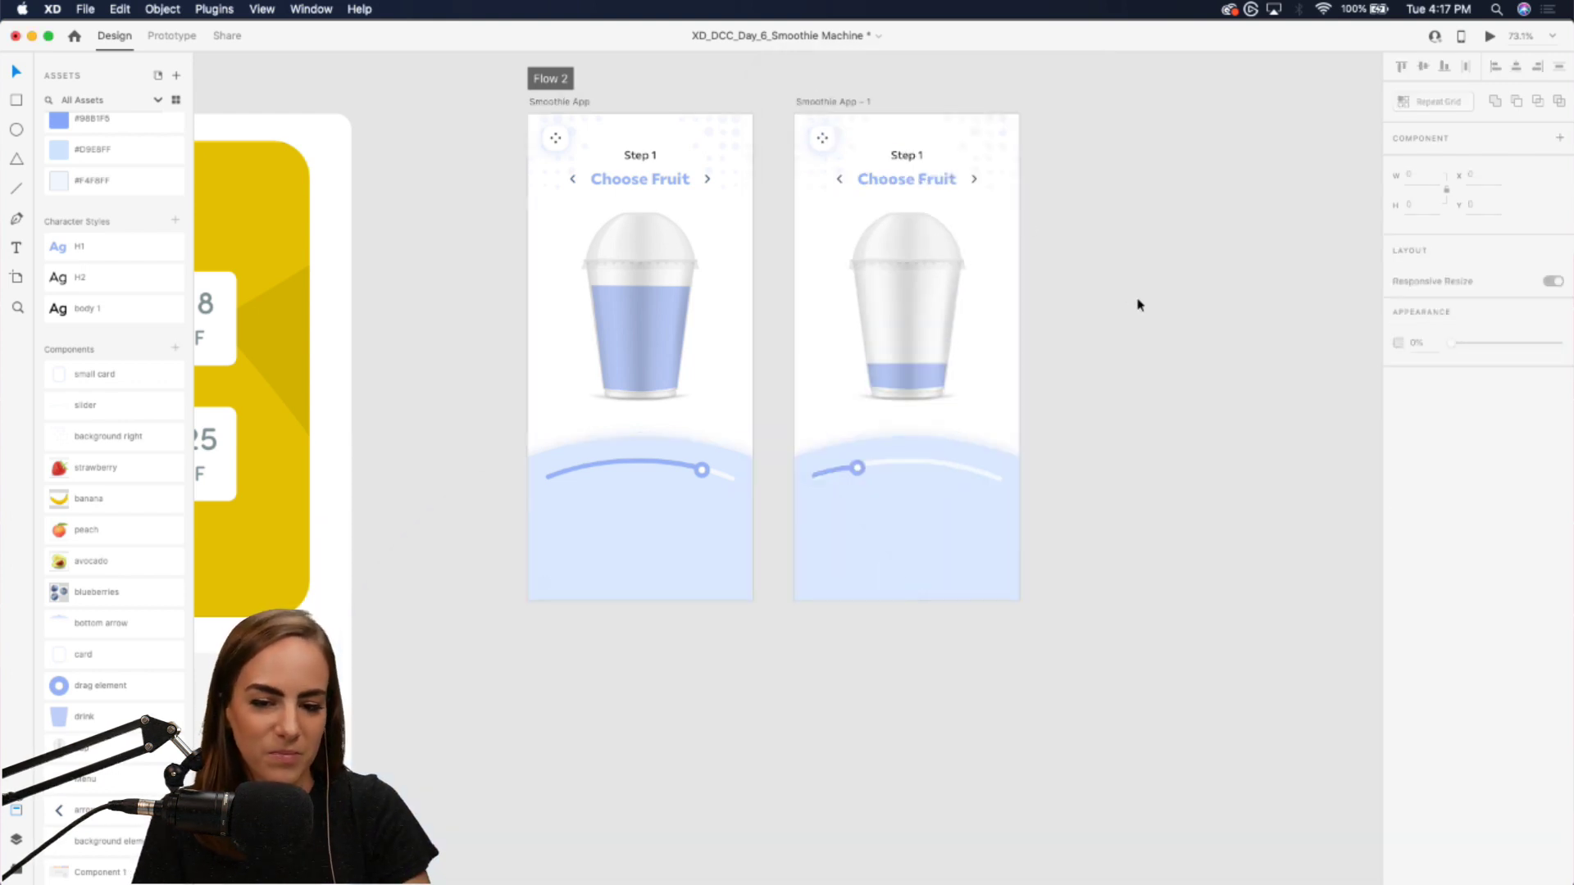
scroll(696, 500, "up", 3)
scroll(696, 496, "up", 3)
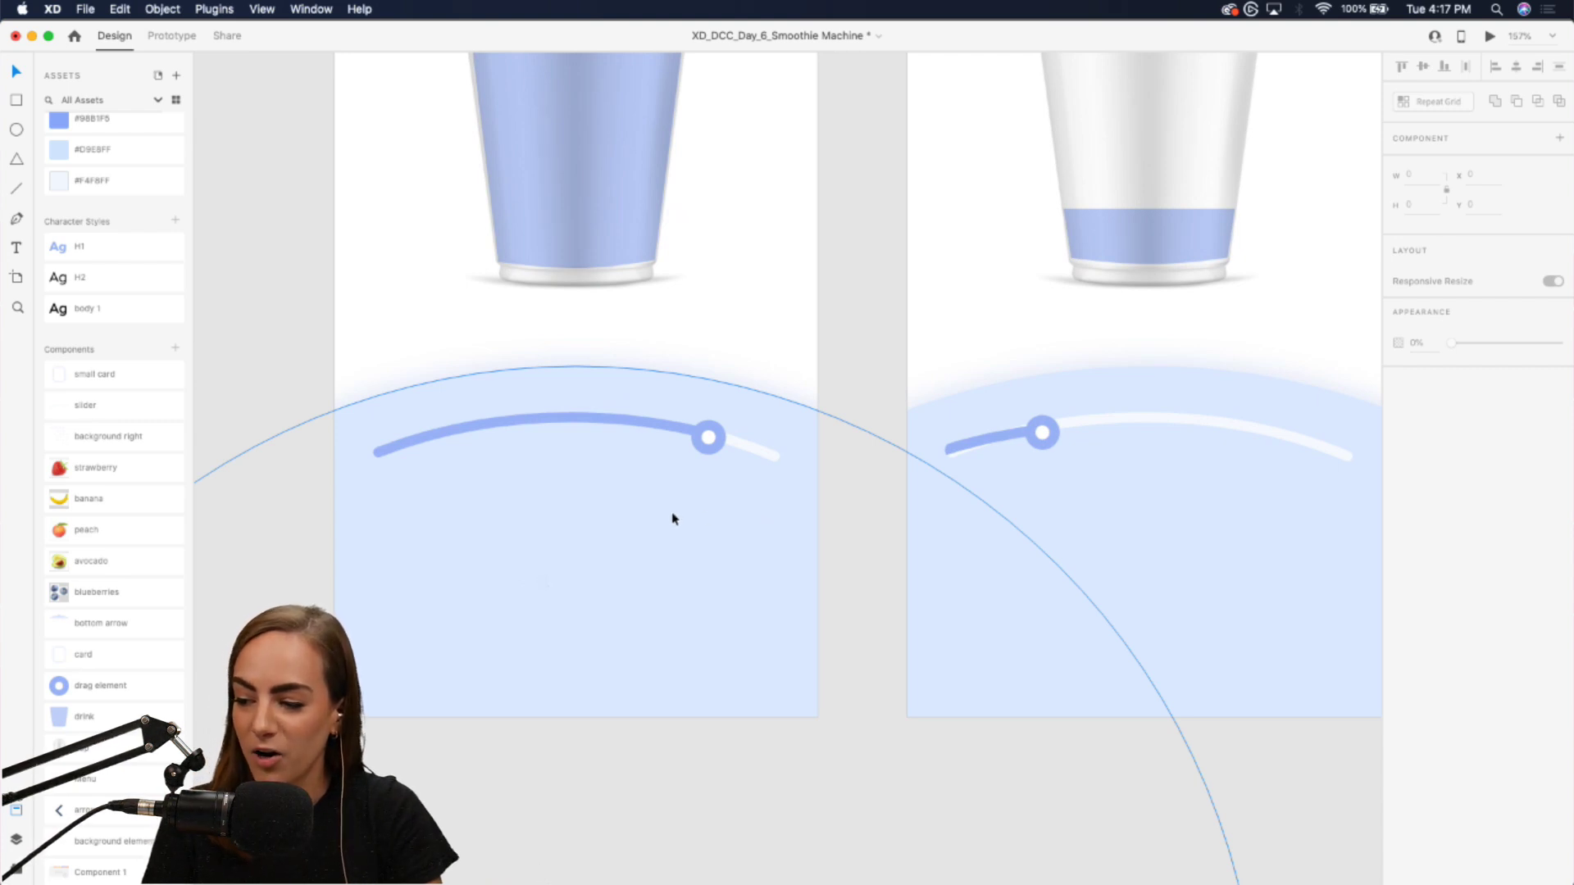
scroll(672, 518, "left", 5)
scroll(672, 518, "down", 2)
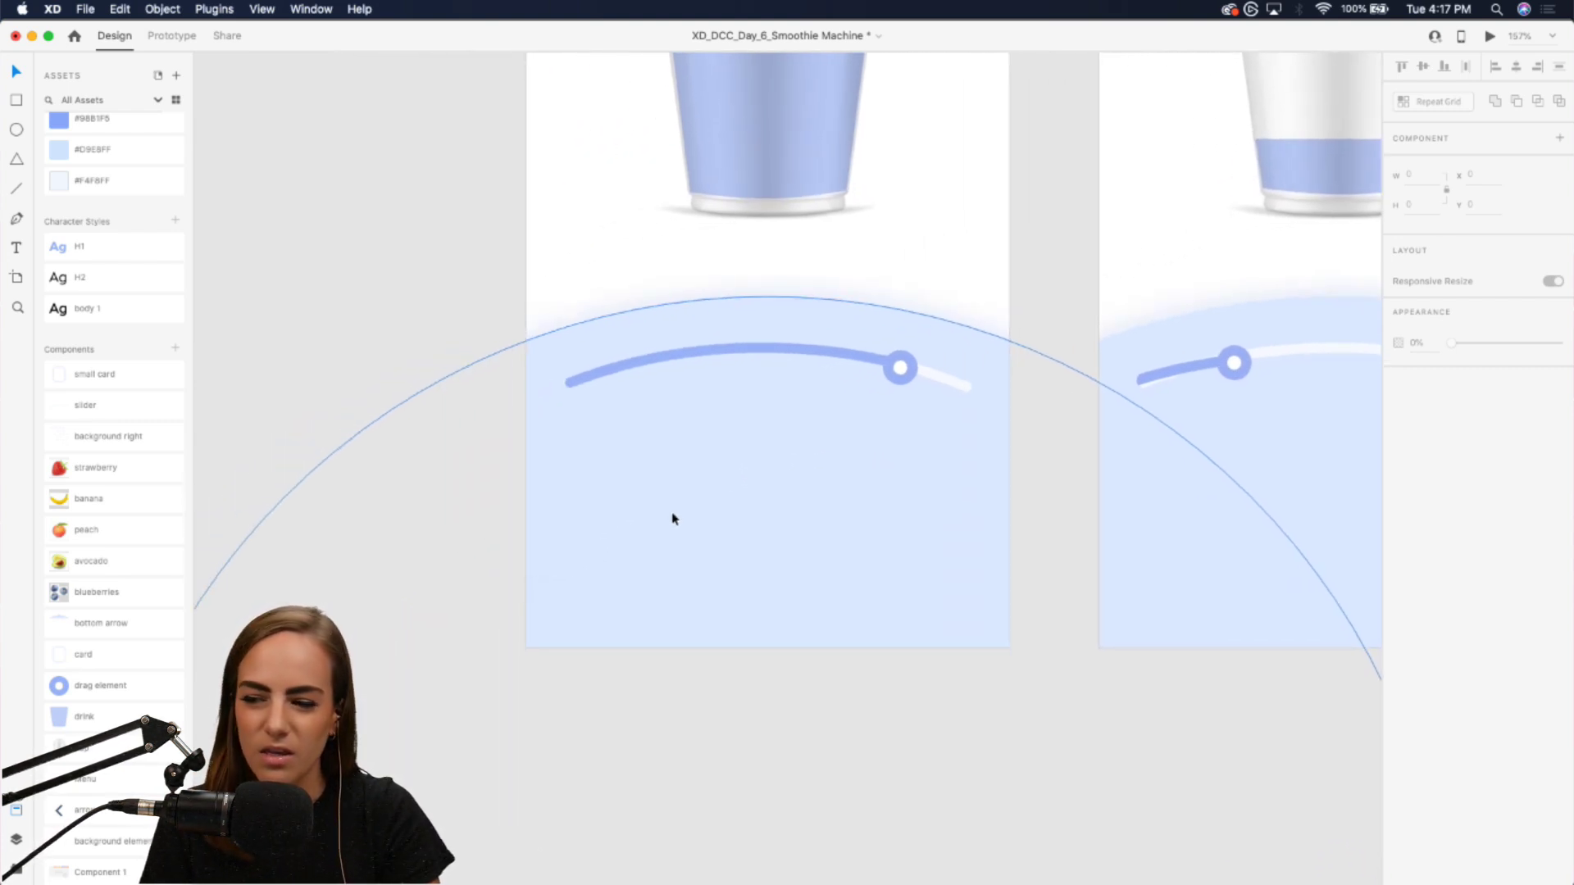
scroll(673, 518, "up", 5)
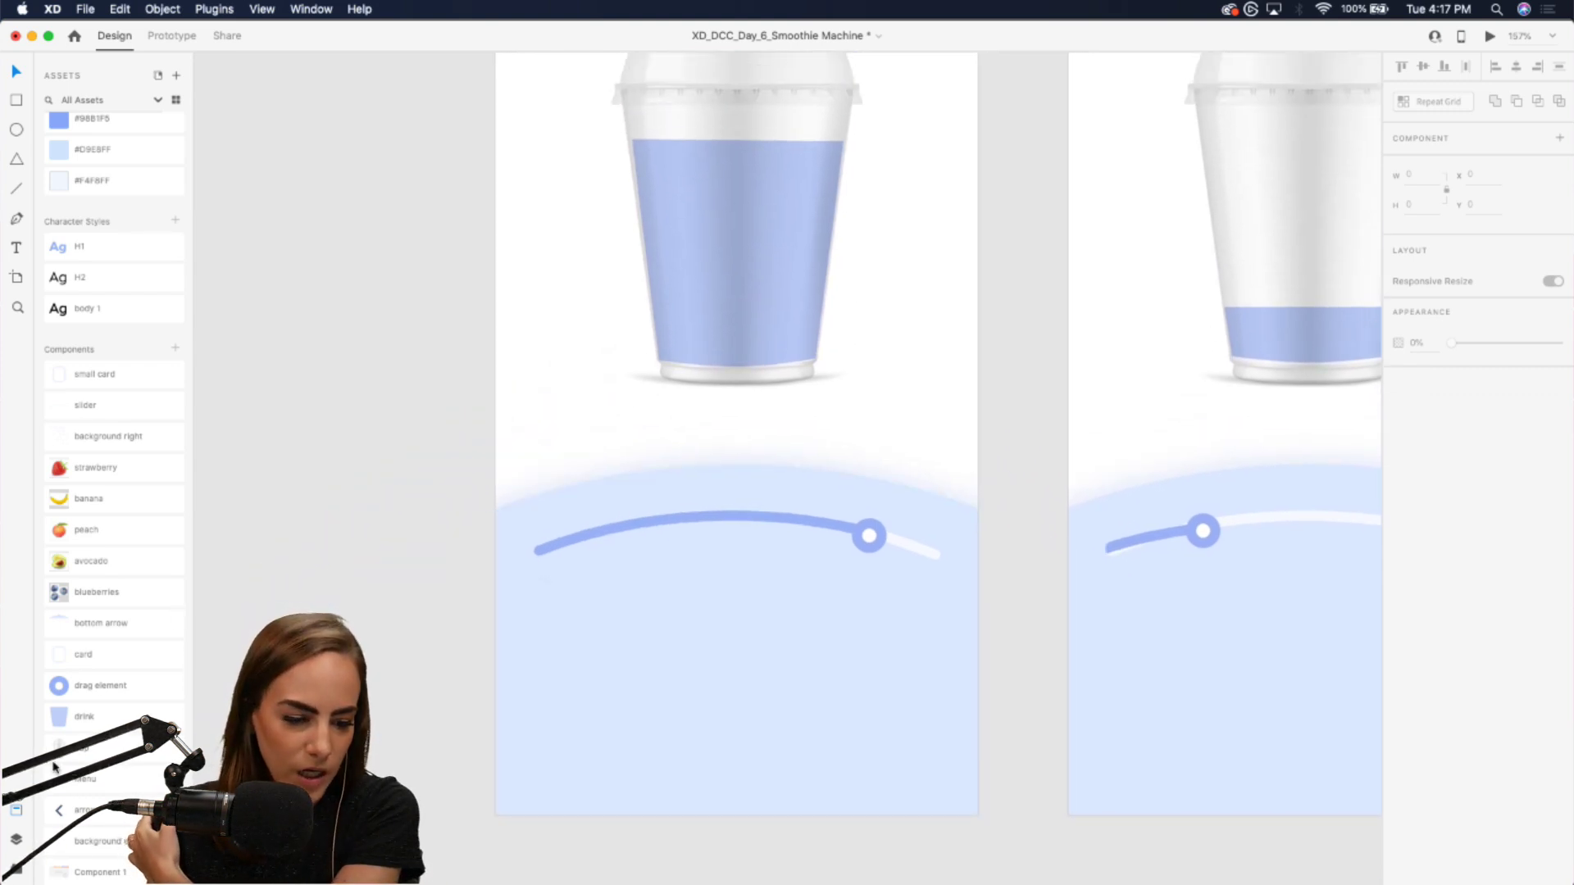
scroll(129, 381, "up", 5)
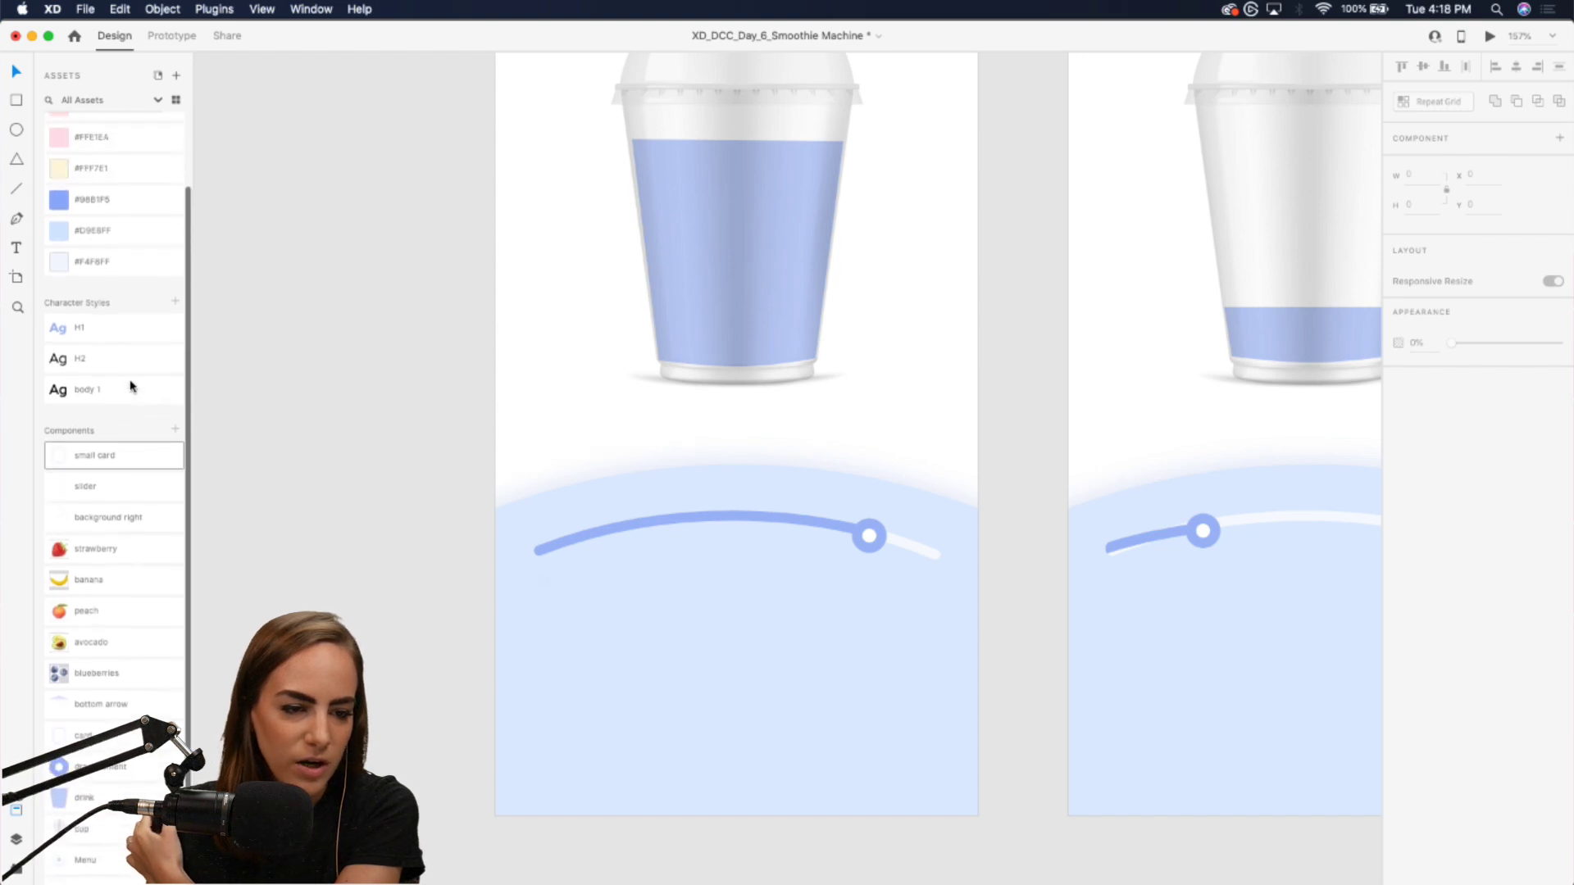
key("super+alt+p")
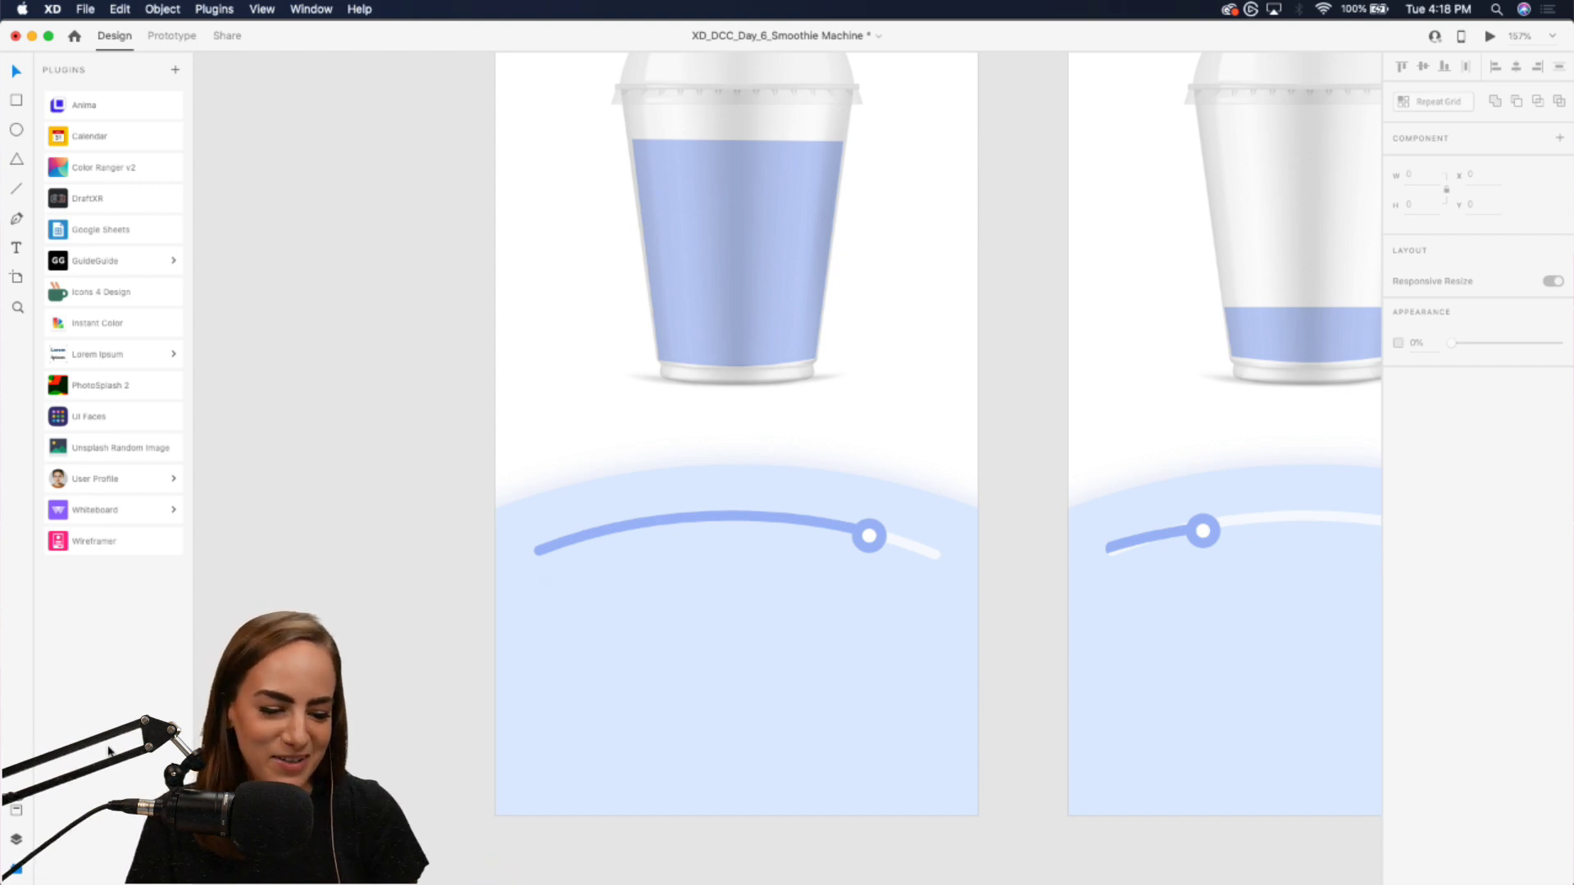
left_click(16, 809)
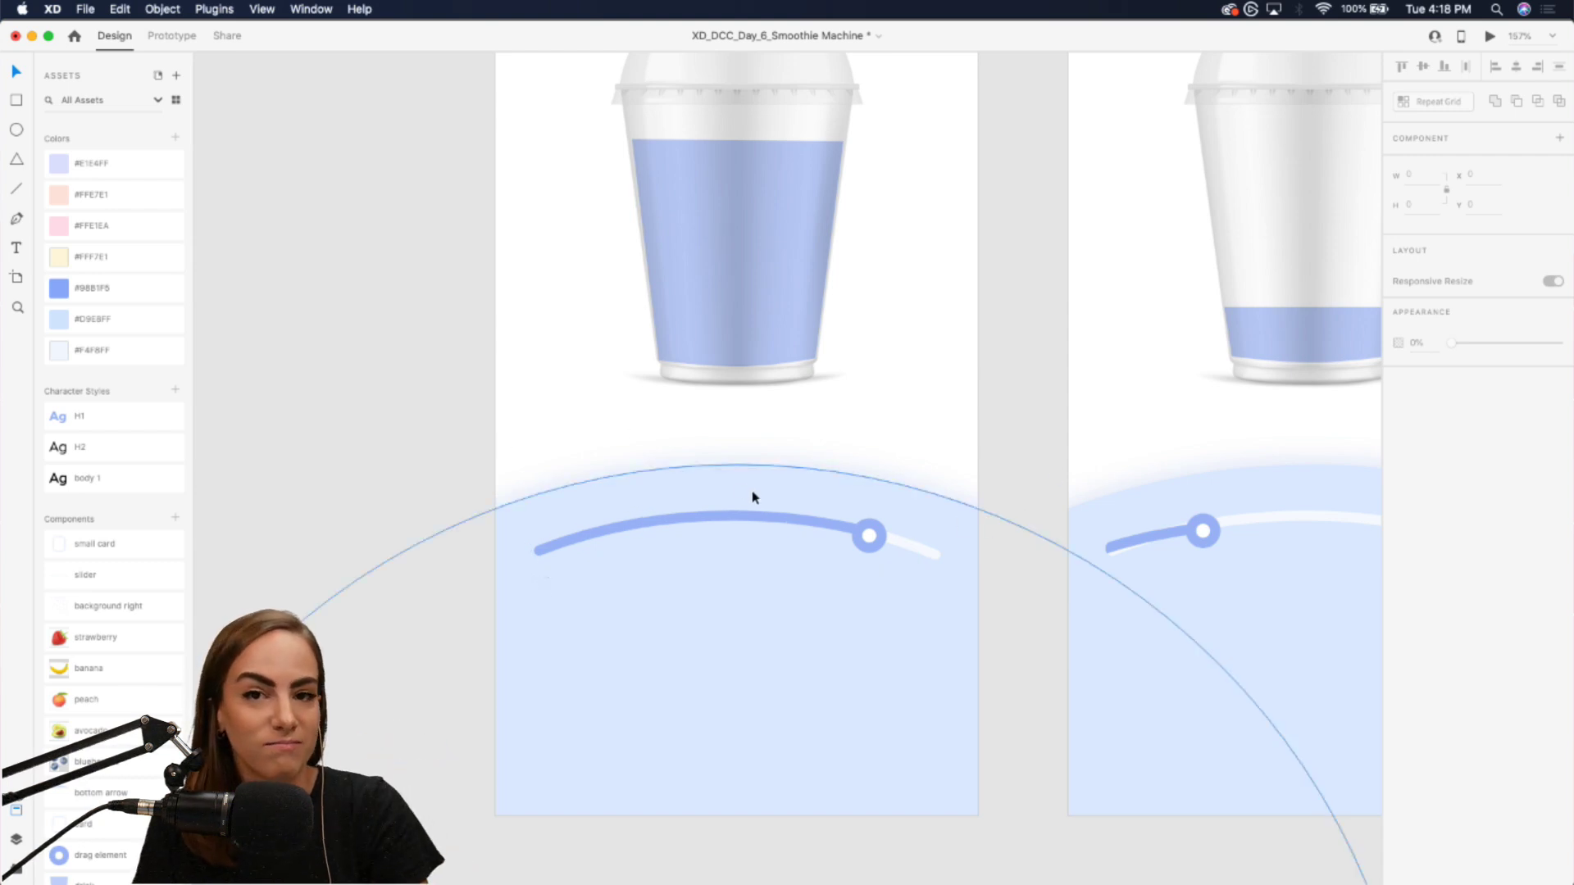
- Place the card component below the curved slider on the original artboard and put the blueberries component on it
scroll(751, 491, "up", 2)
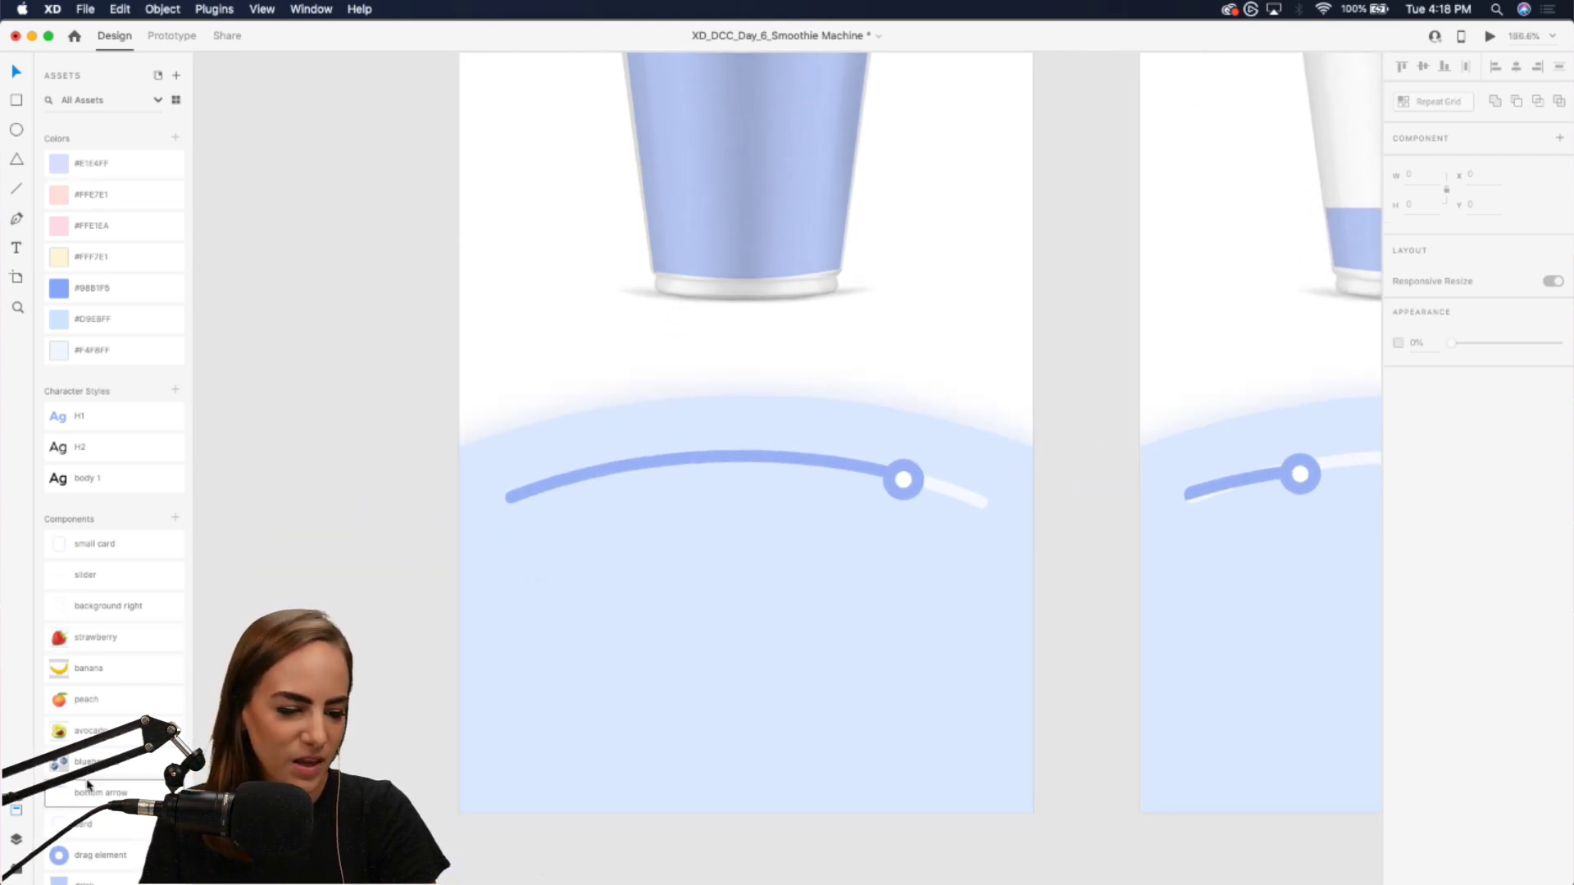
scroll(87, 784, "down", 2)
scroll(109, 483, "down", 1)
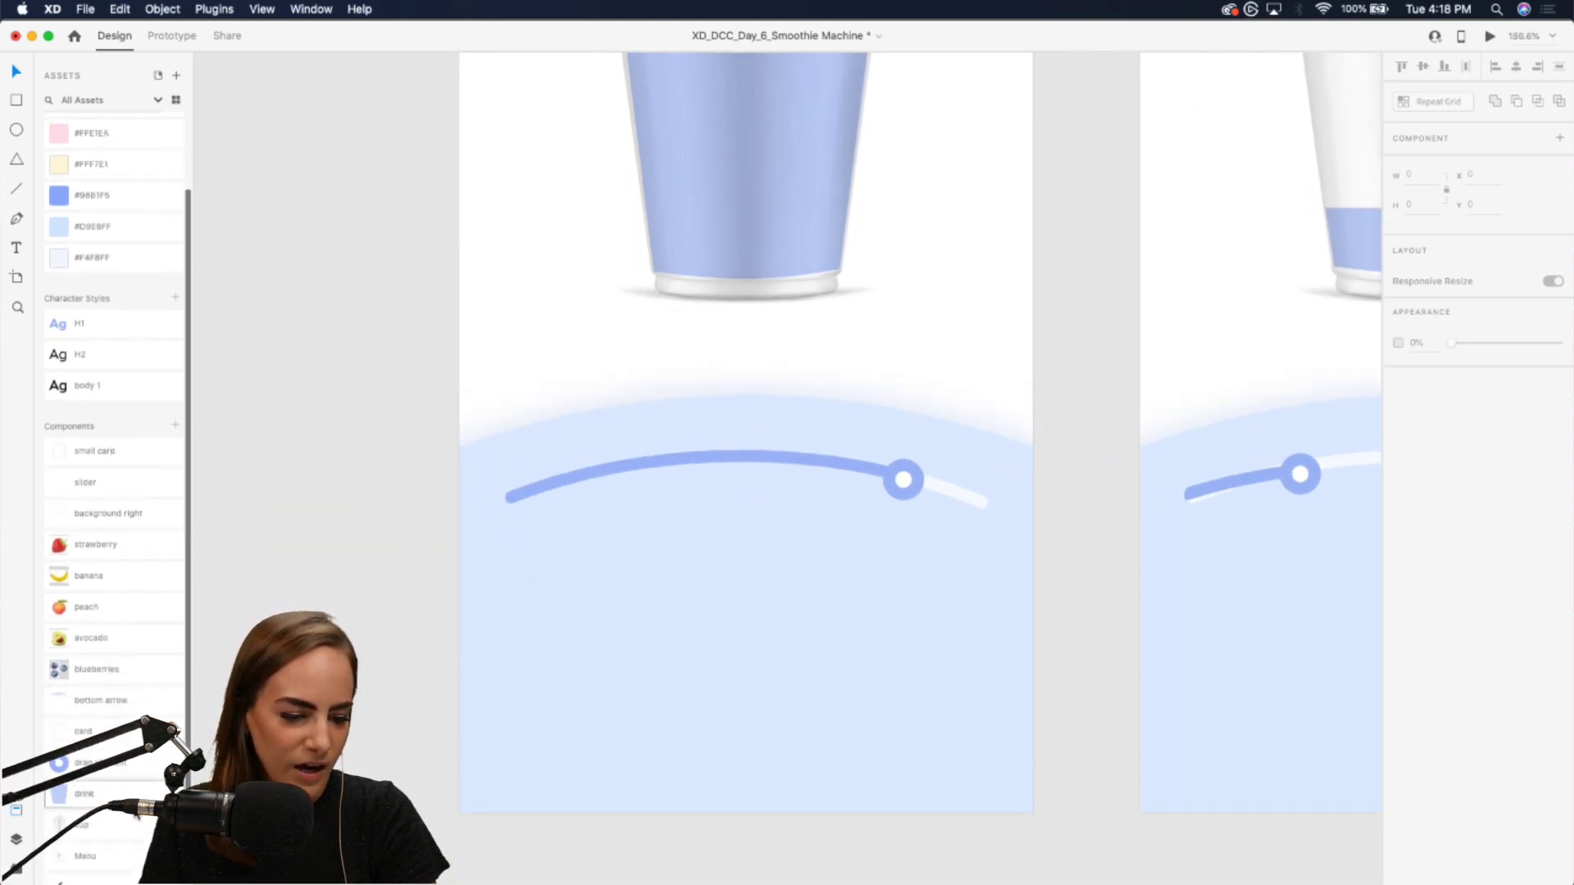
scroll(98, 722, "down", 1)
left_click_drag(82, 706, 775, 632)
scroll(776, 633, "down", 2)
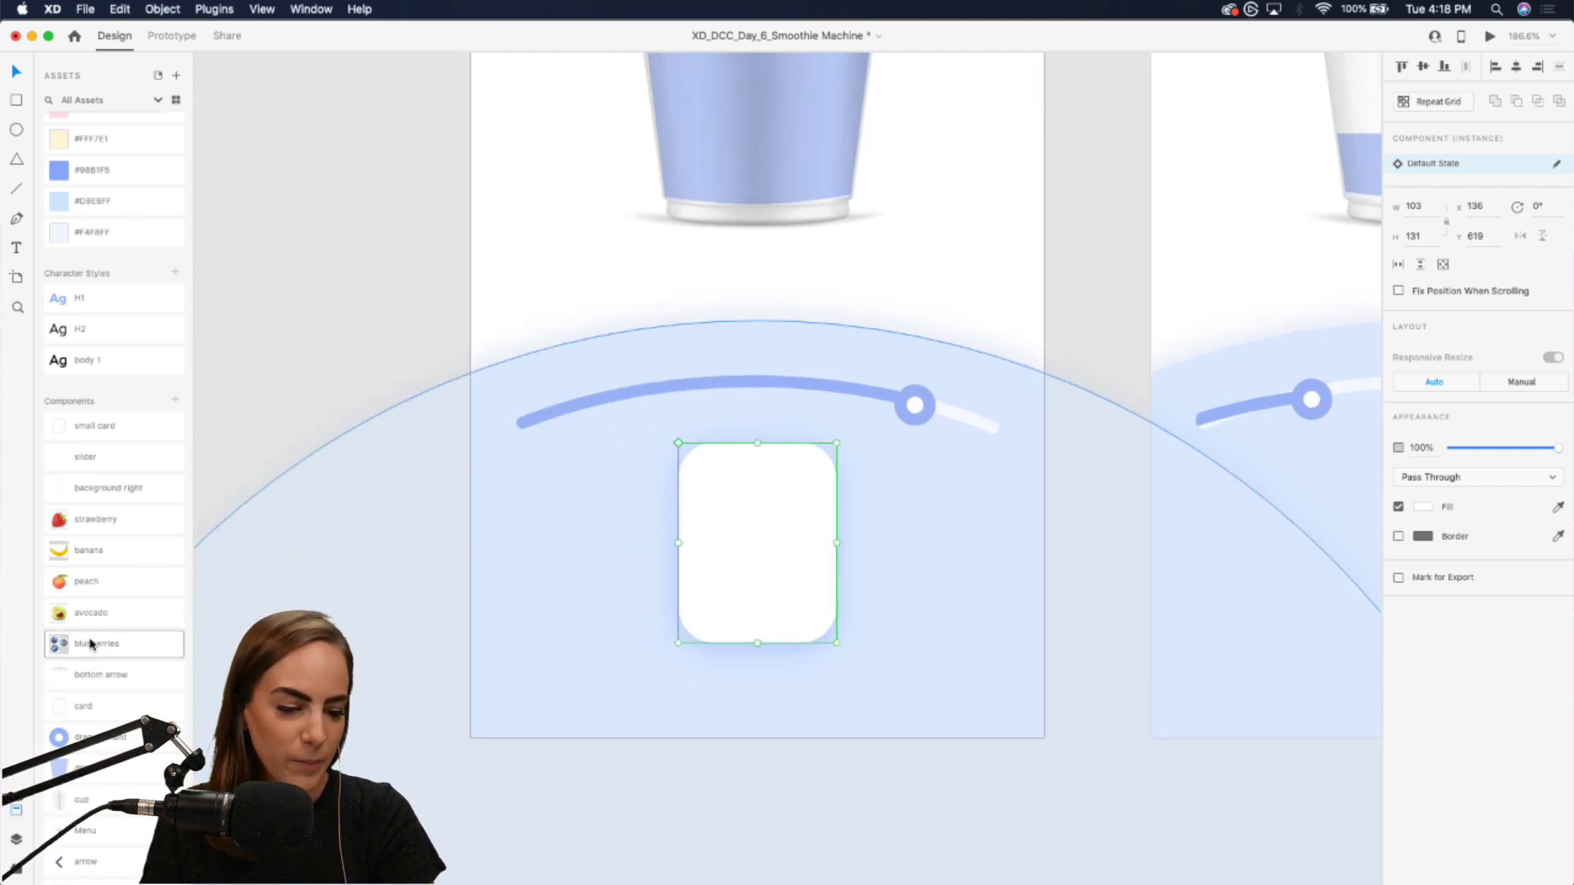
left_click_drag(91, 645, 796, 518)
- Draw a 44 by 67 px rectangle over the blueberries and round its corners to a 10 px radius
scroll(797, 518, "up", 5)
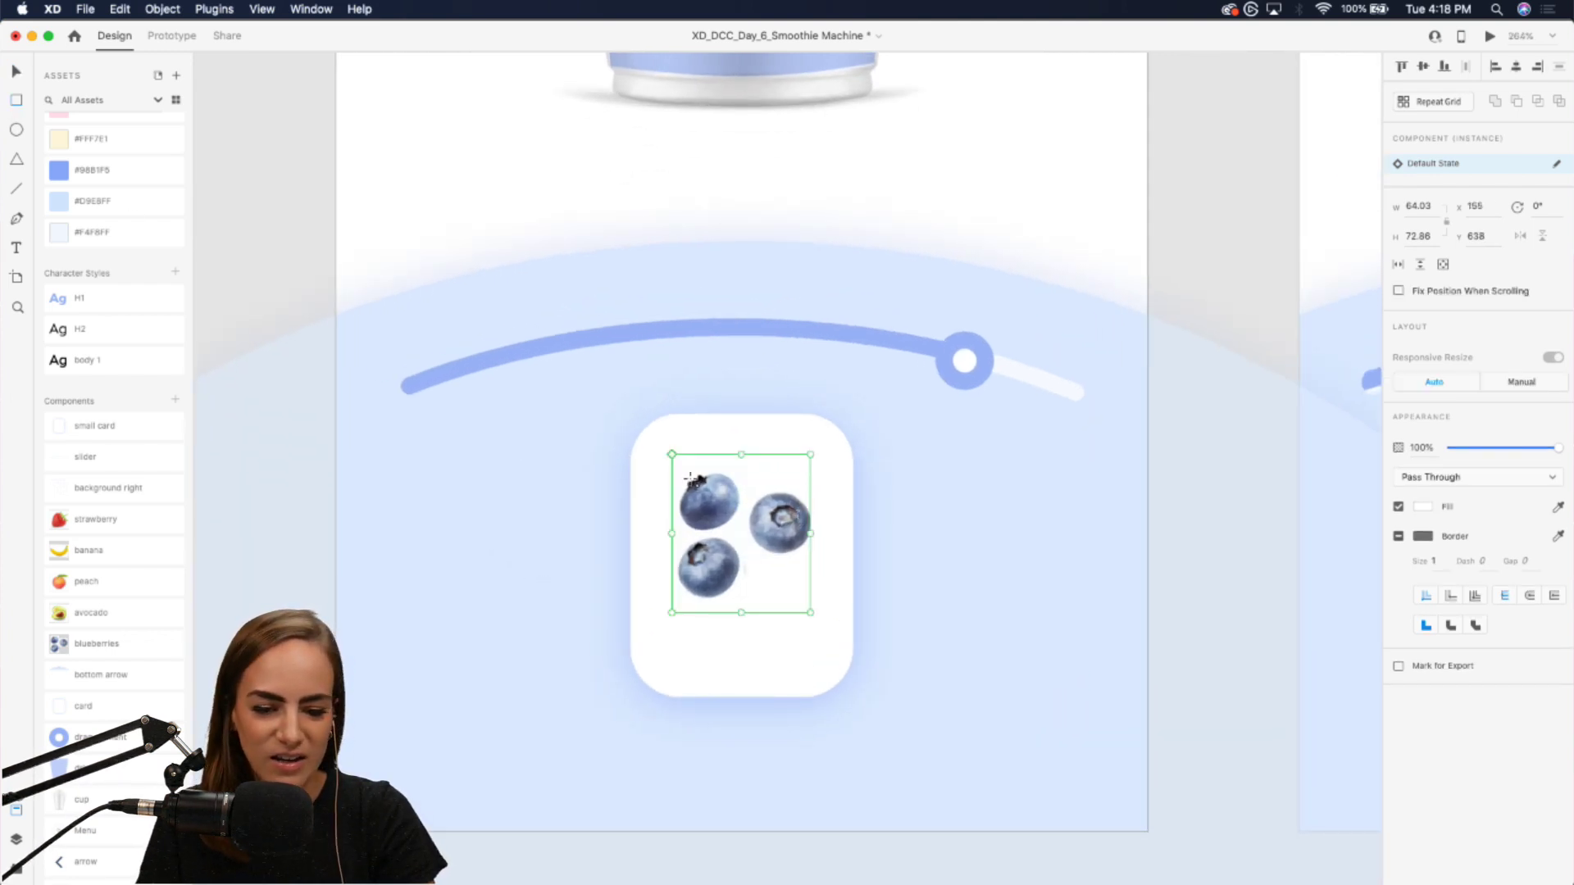
left_click_drag(694, 461, 789, 606)
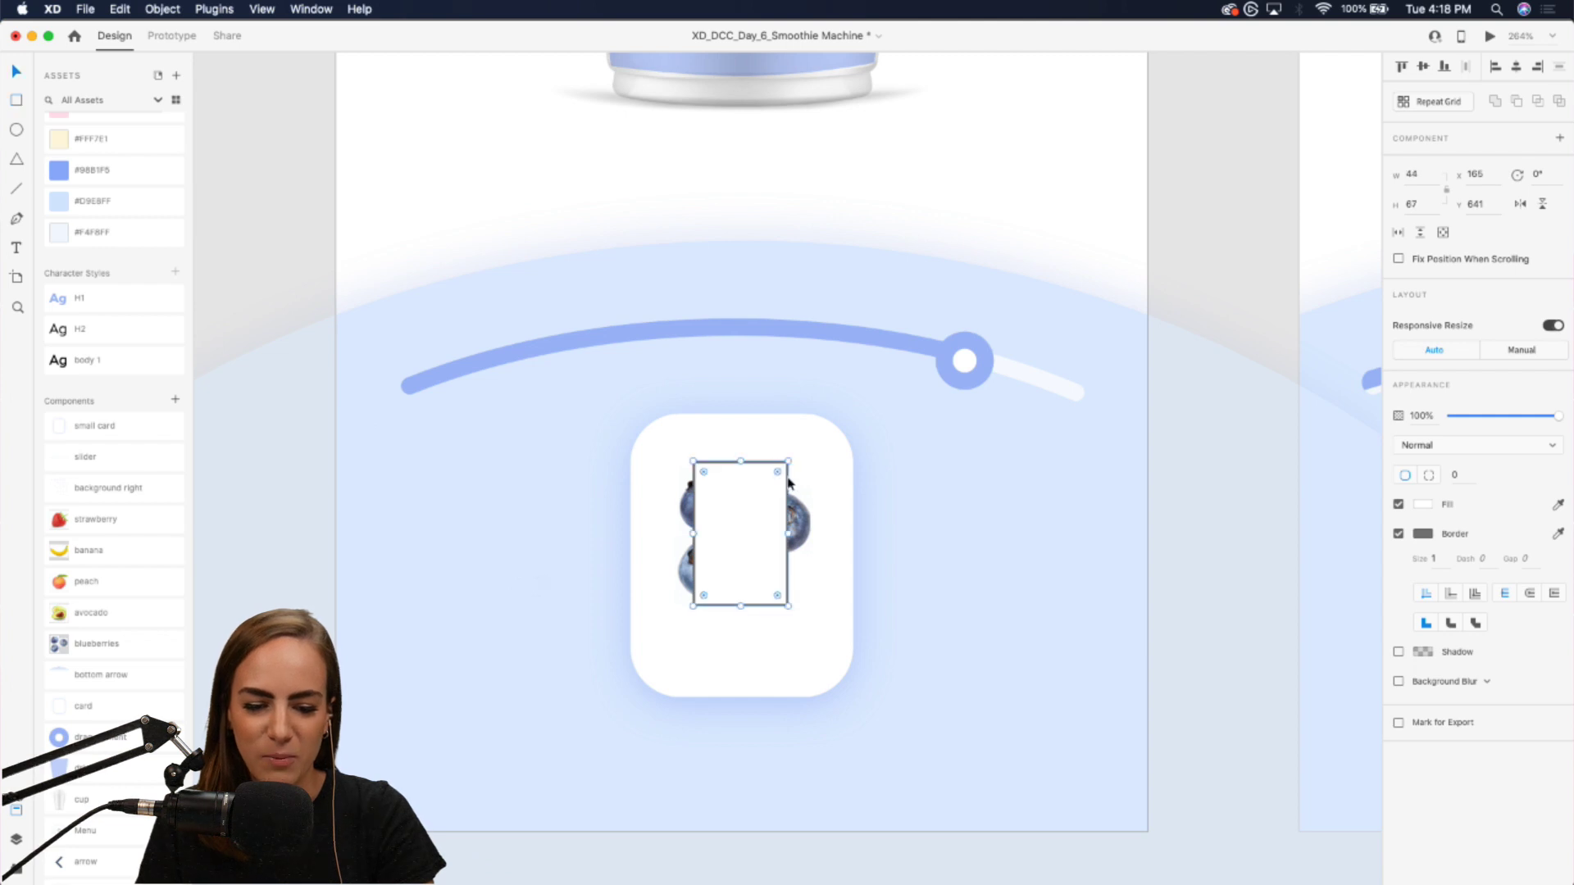
left_click_drag(777, 482, 768, 483)
key("super+z")
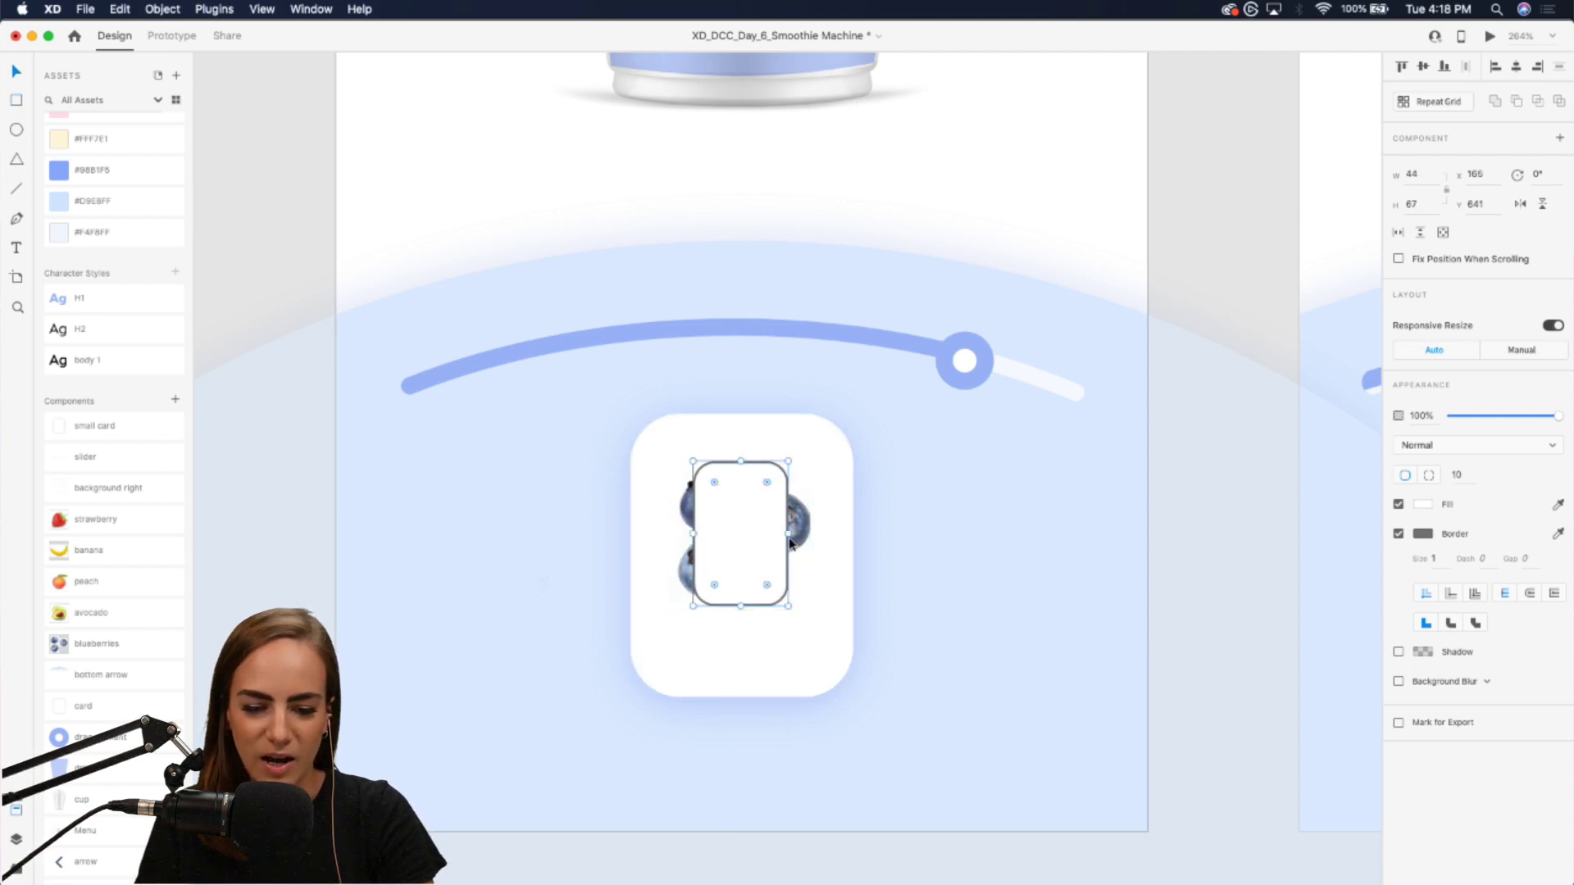
- Widen the blueberries' backing rectangle to 47 px, fill it with the light blue asset colour, remove its border and send it behind the blueberries
left_click_drag(789, 536, 795, 537)
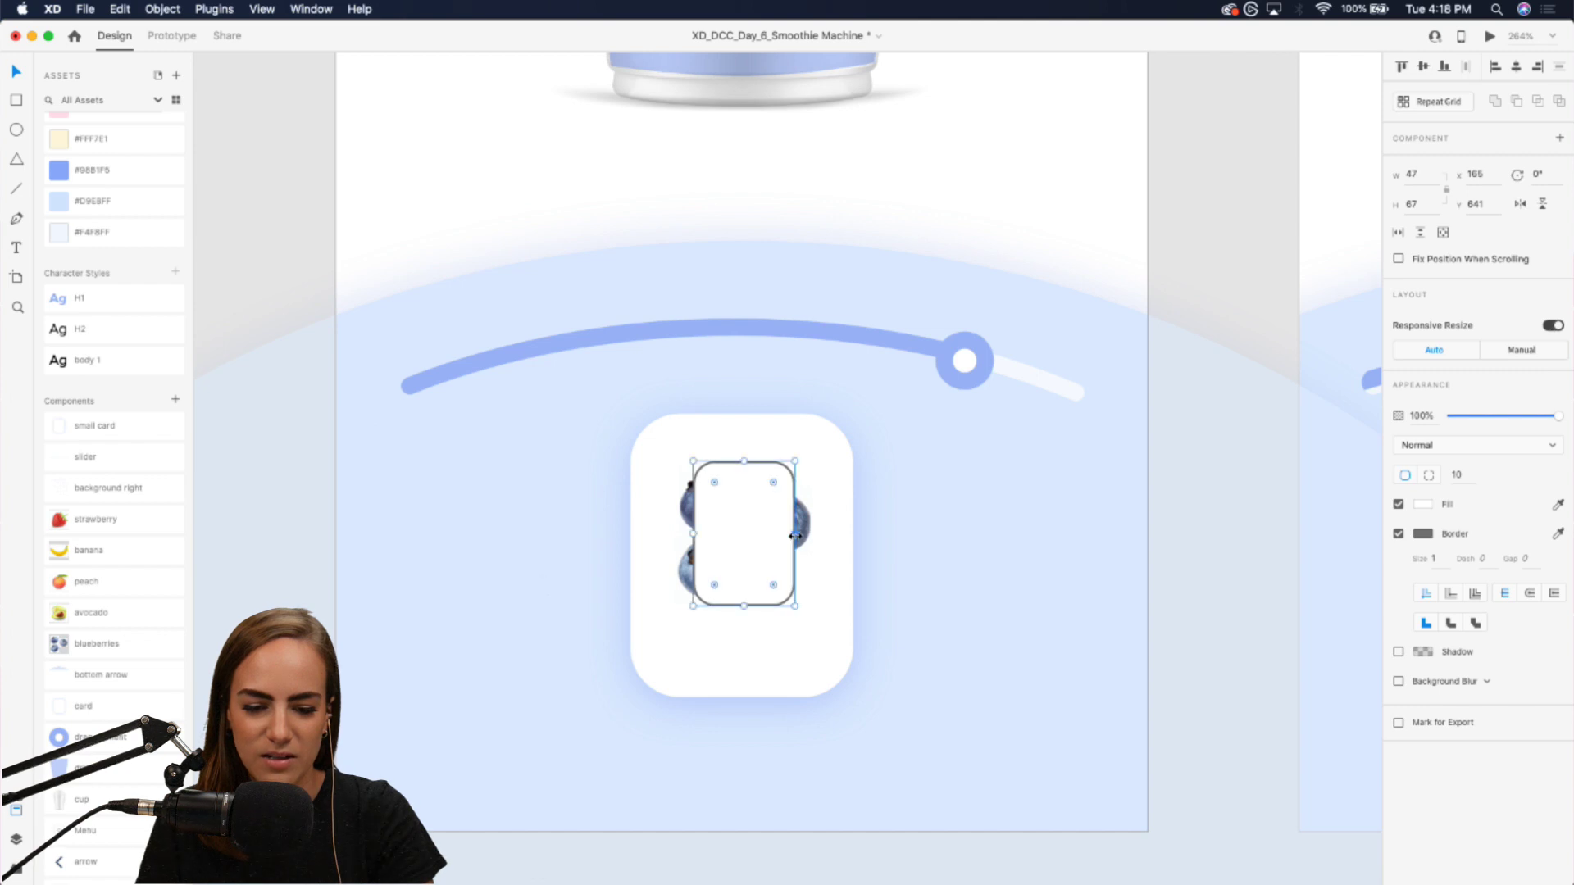
left_click(109, 206)
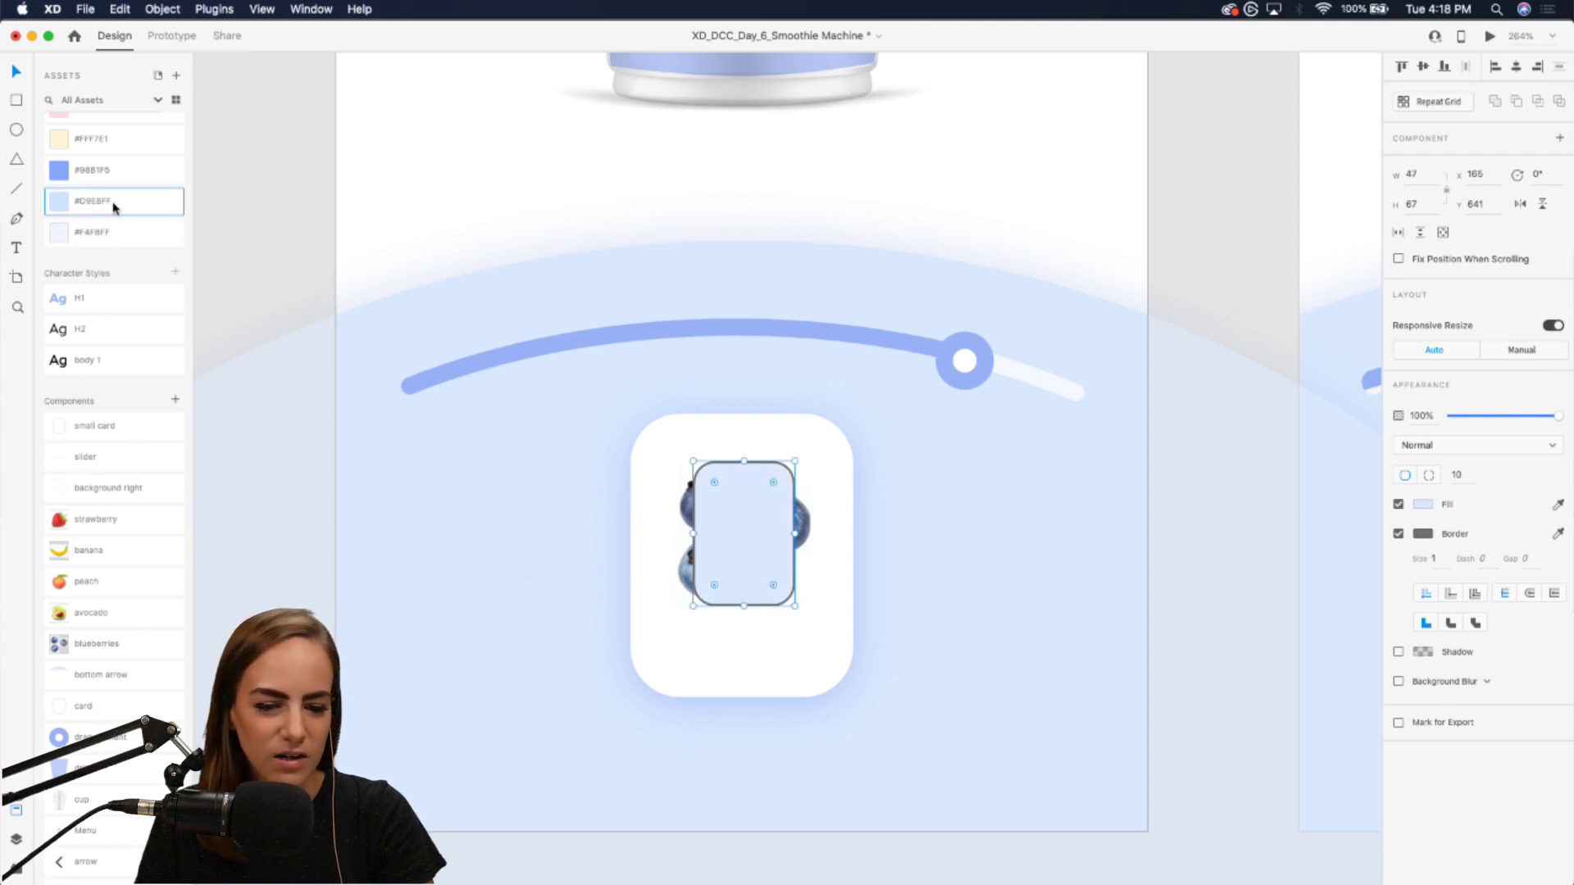
left_click(1399, 534)
key("super+bracketleft")
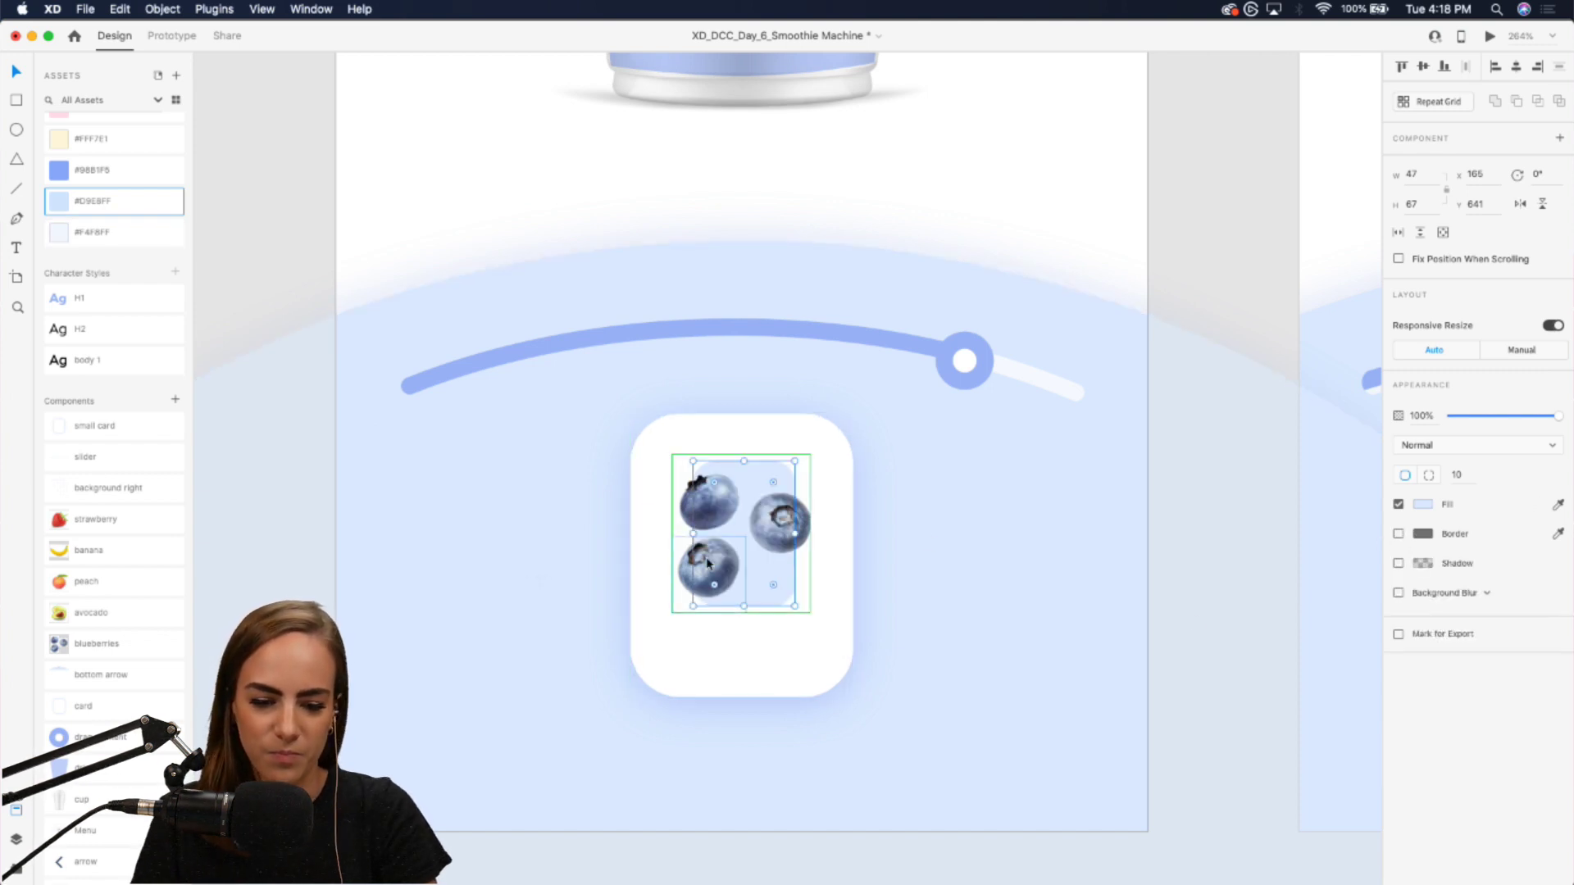
- Add the auto-width text label "Blueberry" under the blueberries and centre it on the card
scroll(666, 643, "down", 3)
key("t")
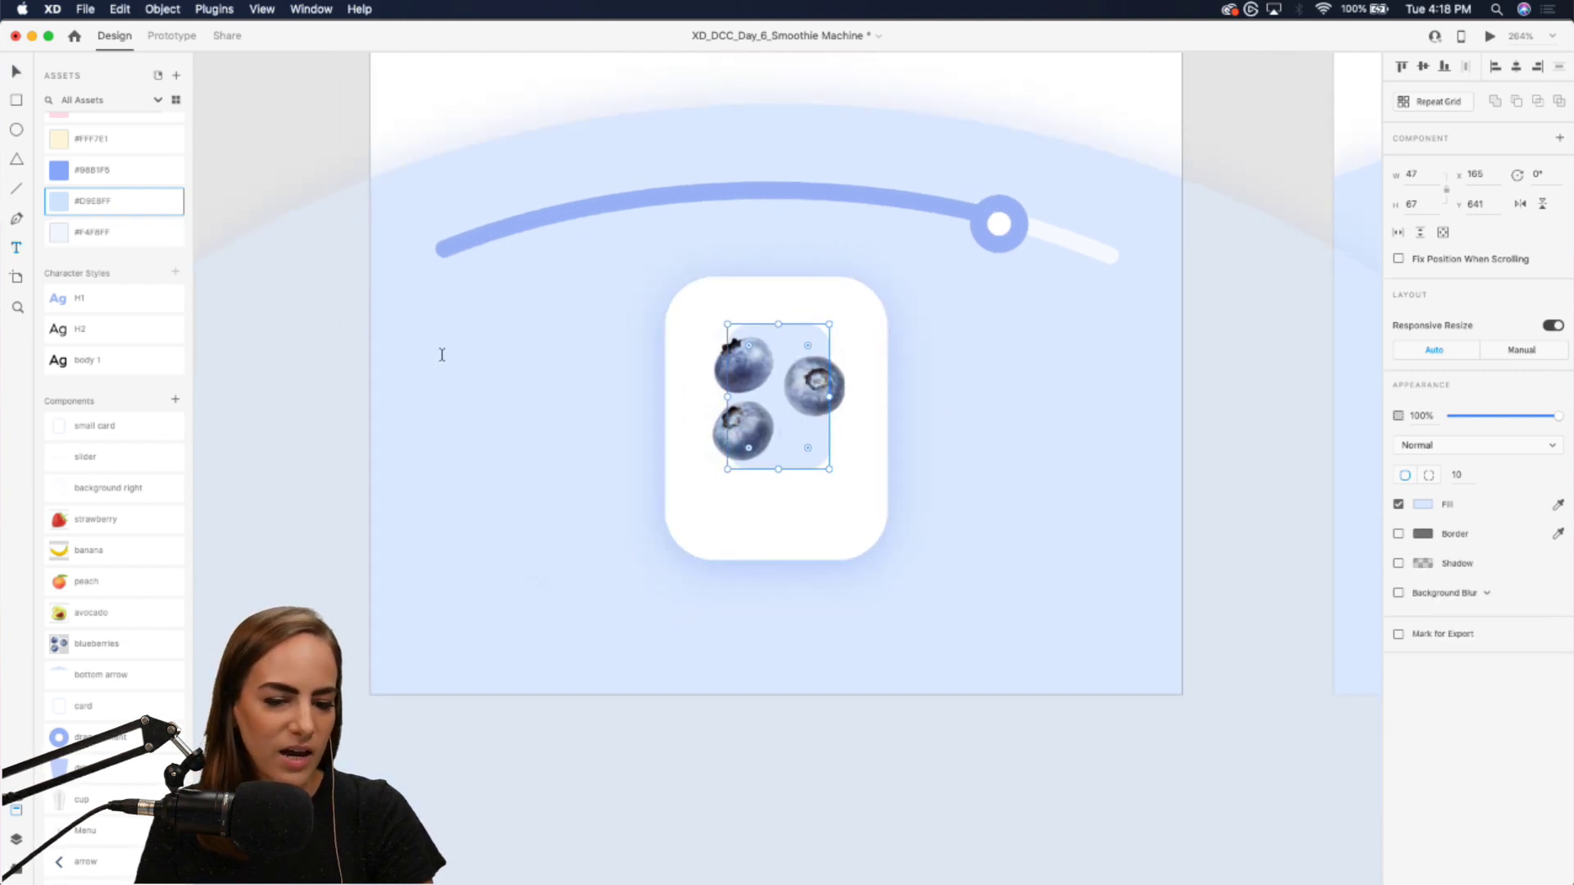
left_click_drag(695, 502, 874, 561)
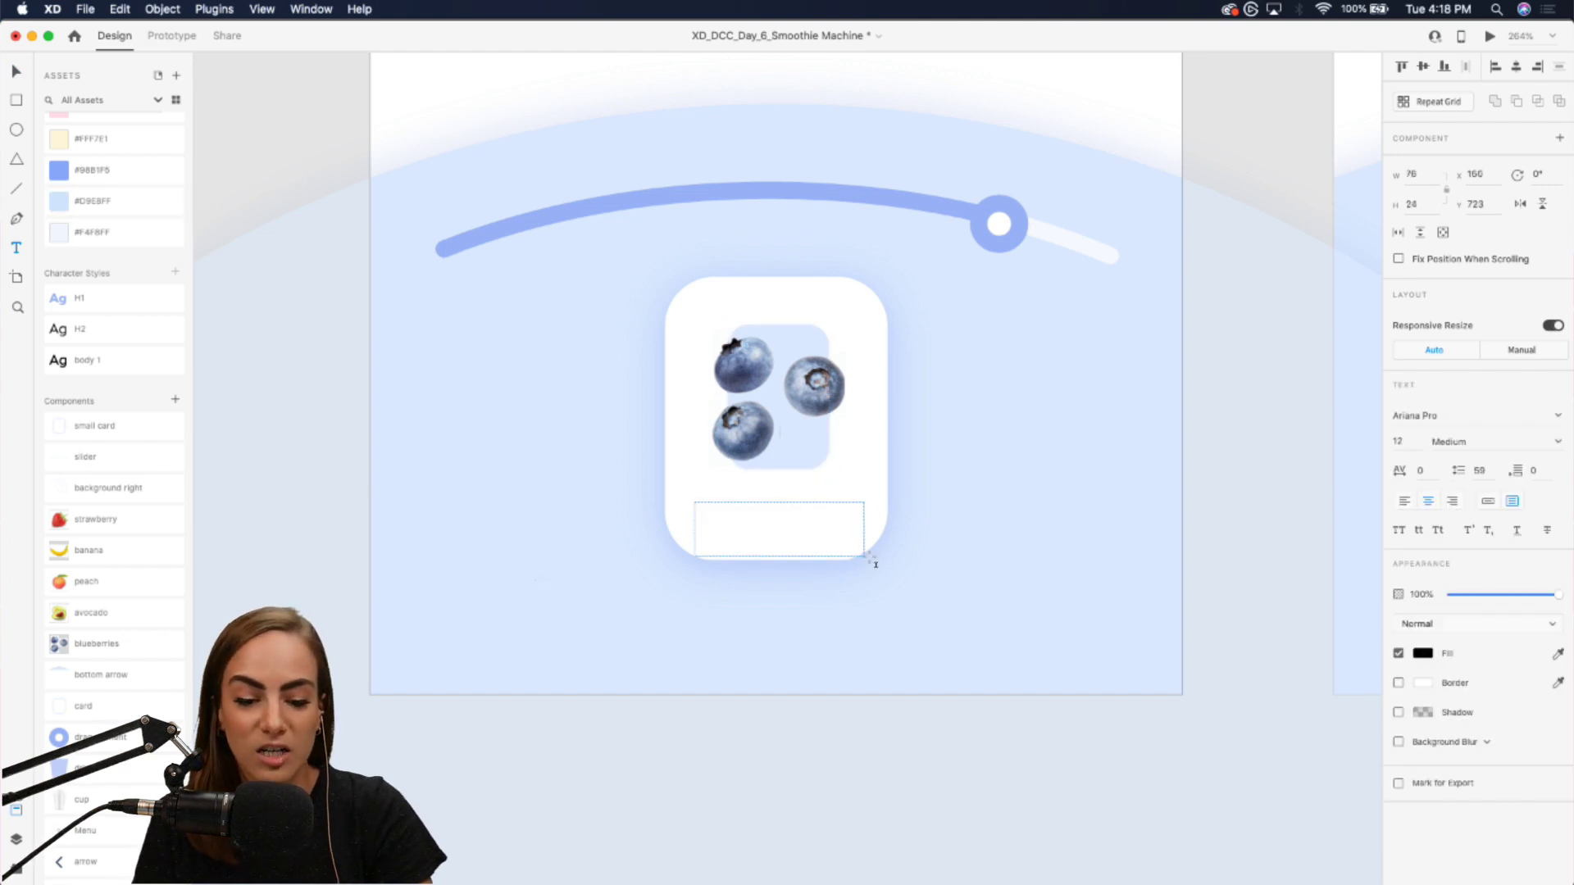
type("Blueberrie")
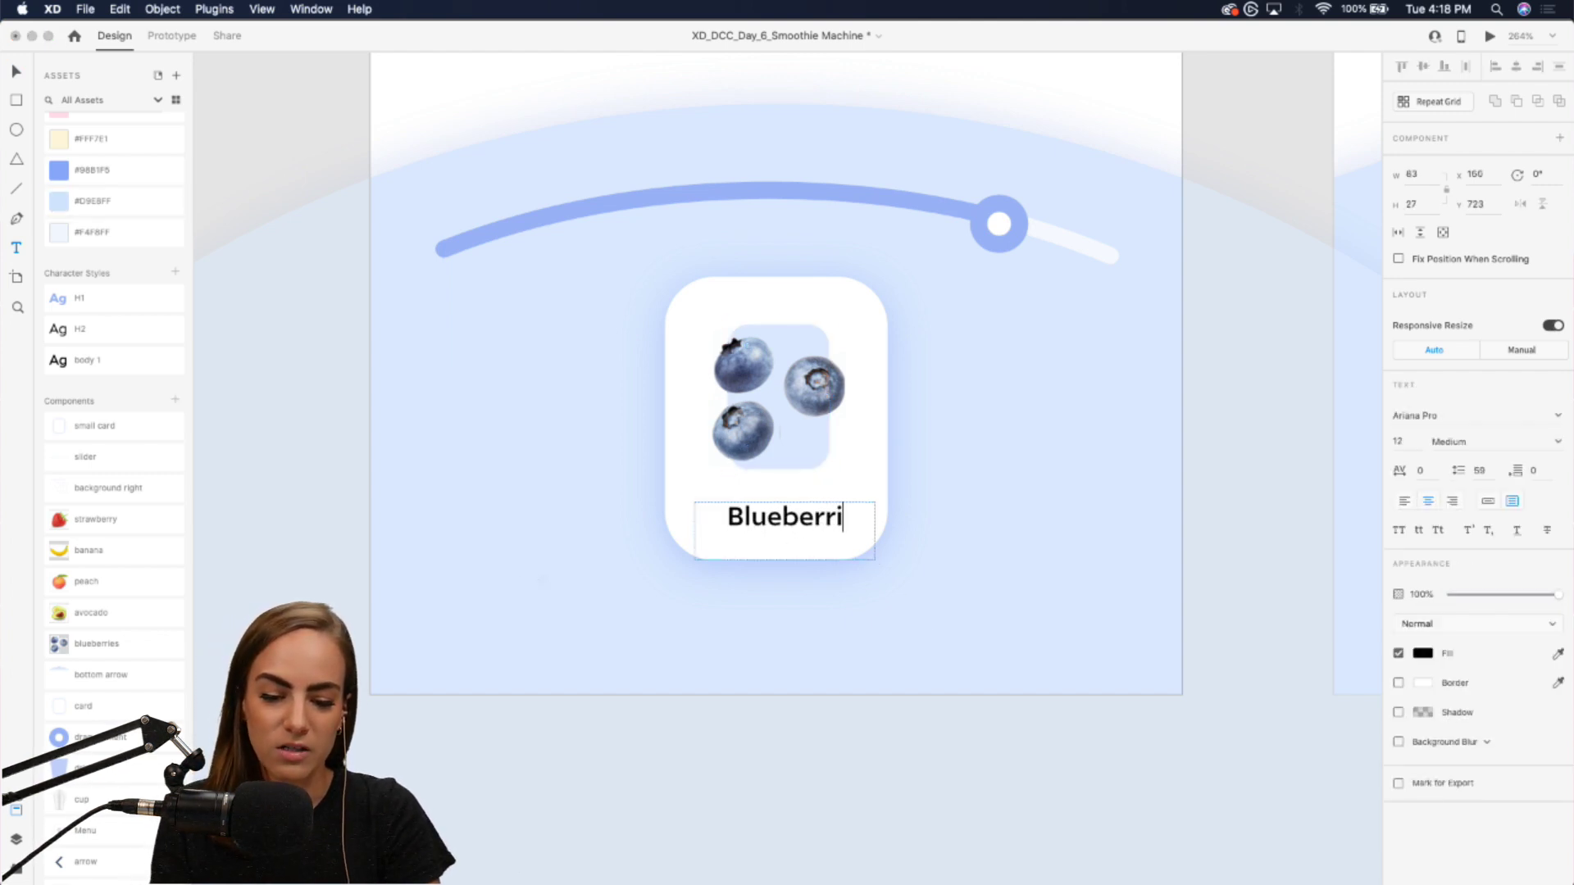
key("BackSpace")
key("BackSpace")
type("y")
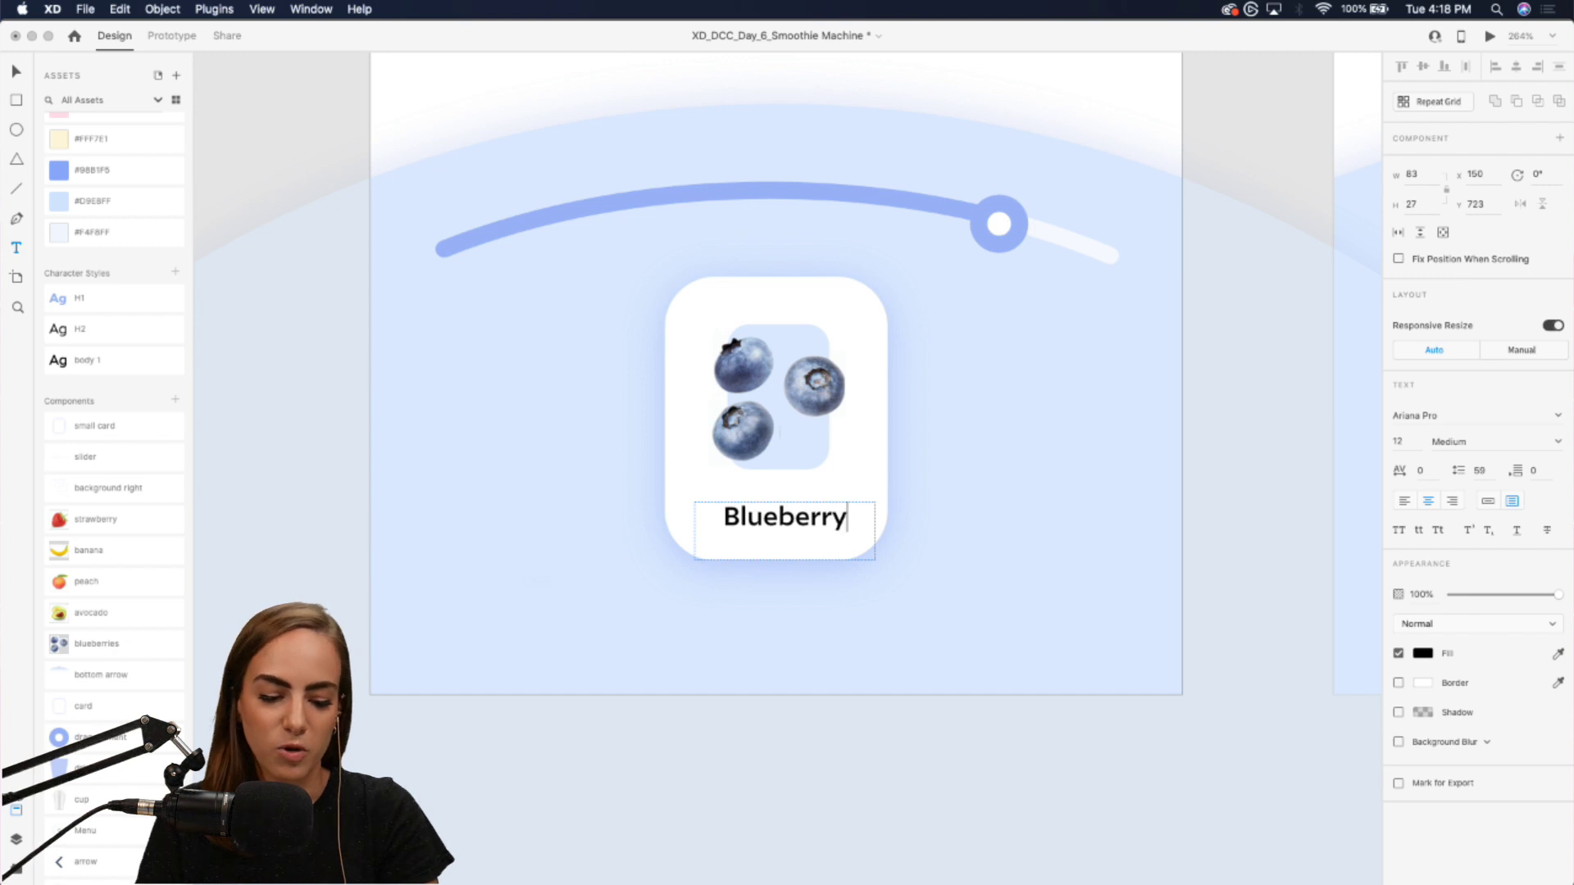
key("Escape")
left_click(1486, 501)
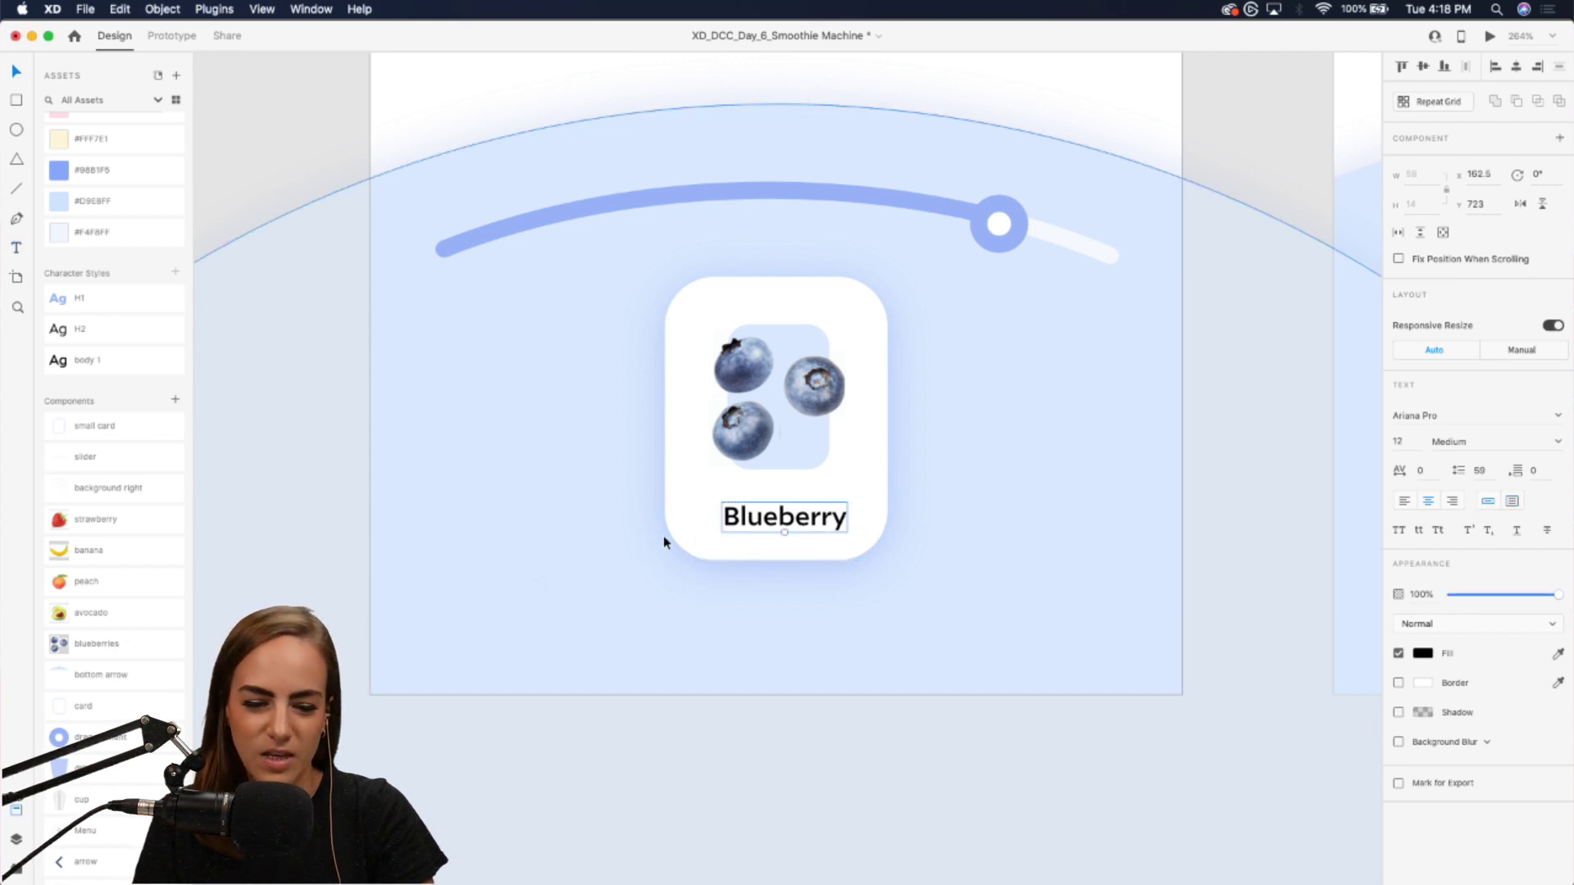
left_click_drag(786, 521, 777, 514)
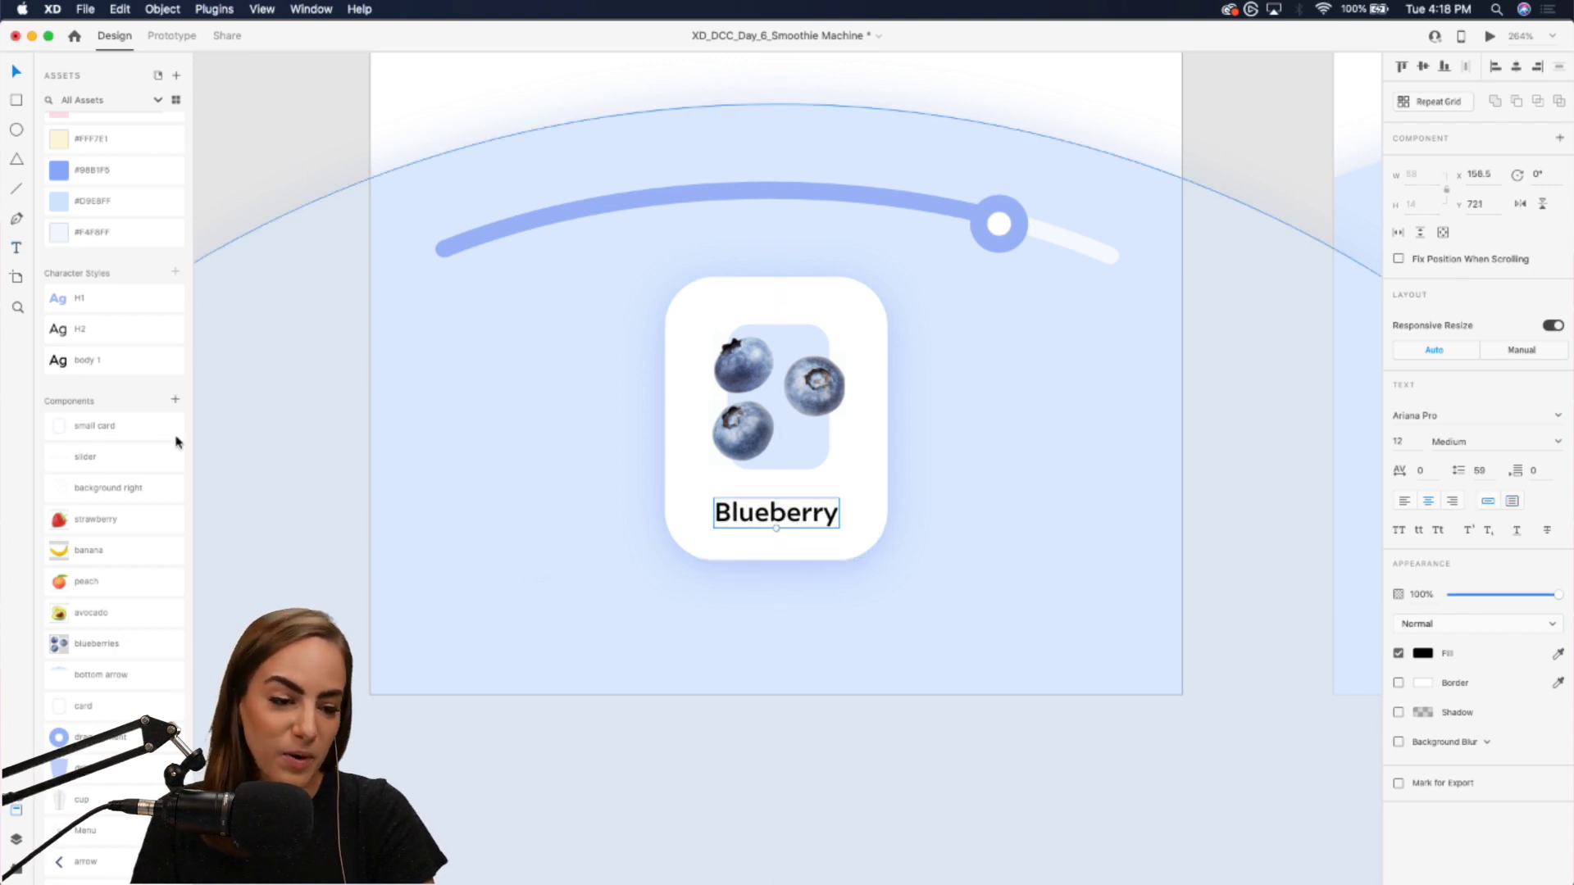
- Group the blueberries, their backing rectangle, the label and the white card together
scroll(495, 487, "down", 3)
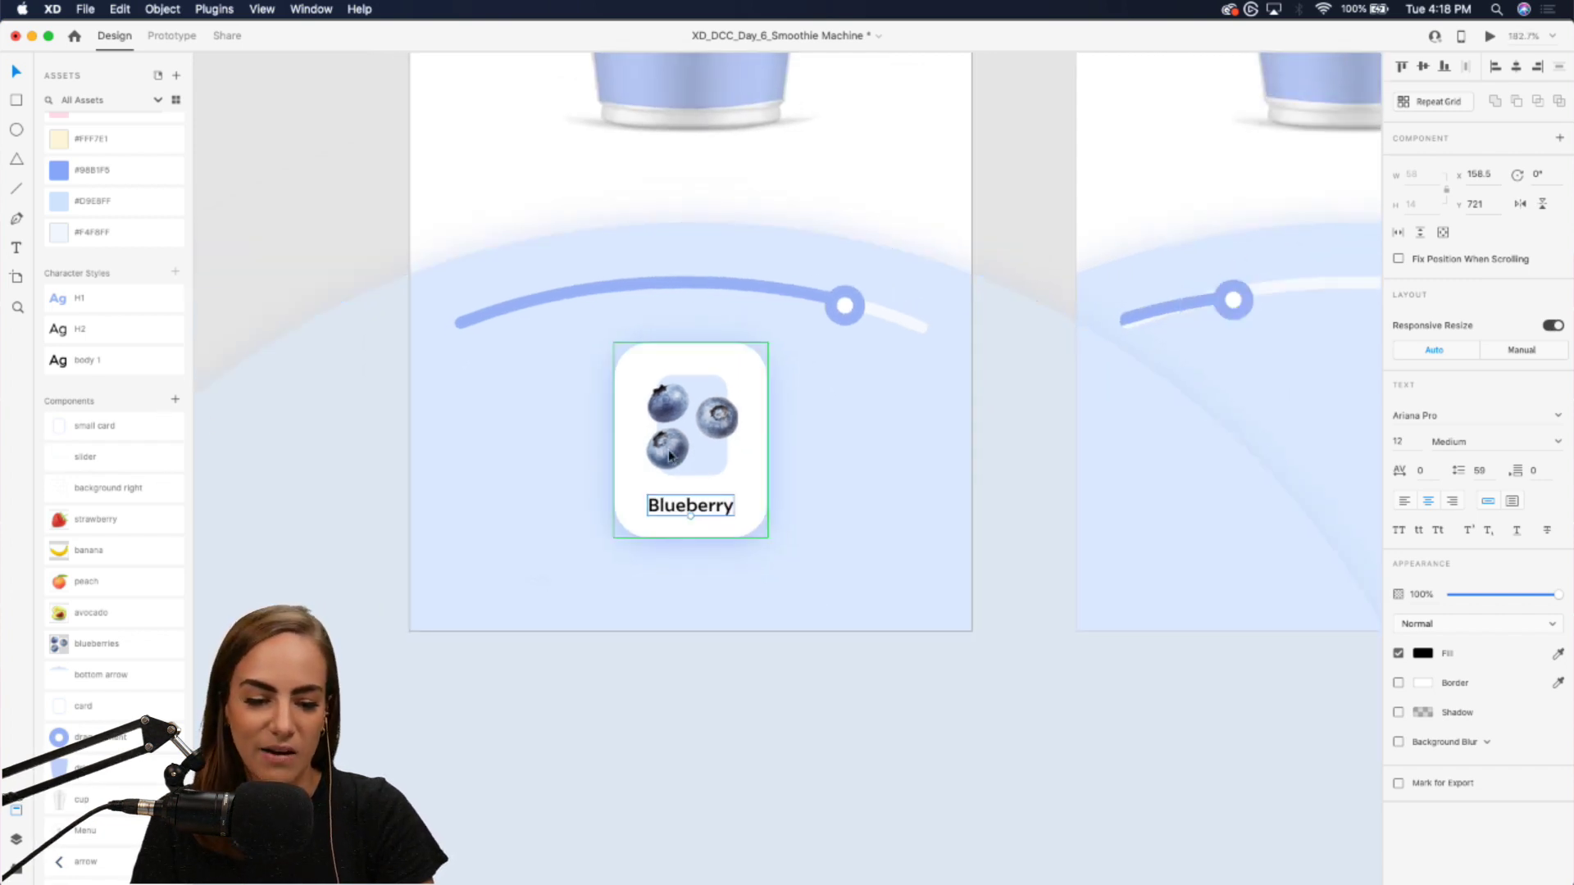
scroll(686, 448, "up", 2)
scroll(686, 447, "up", 2)
left_click(736, 401)
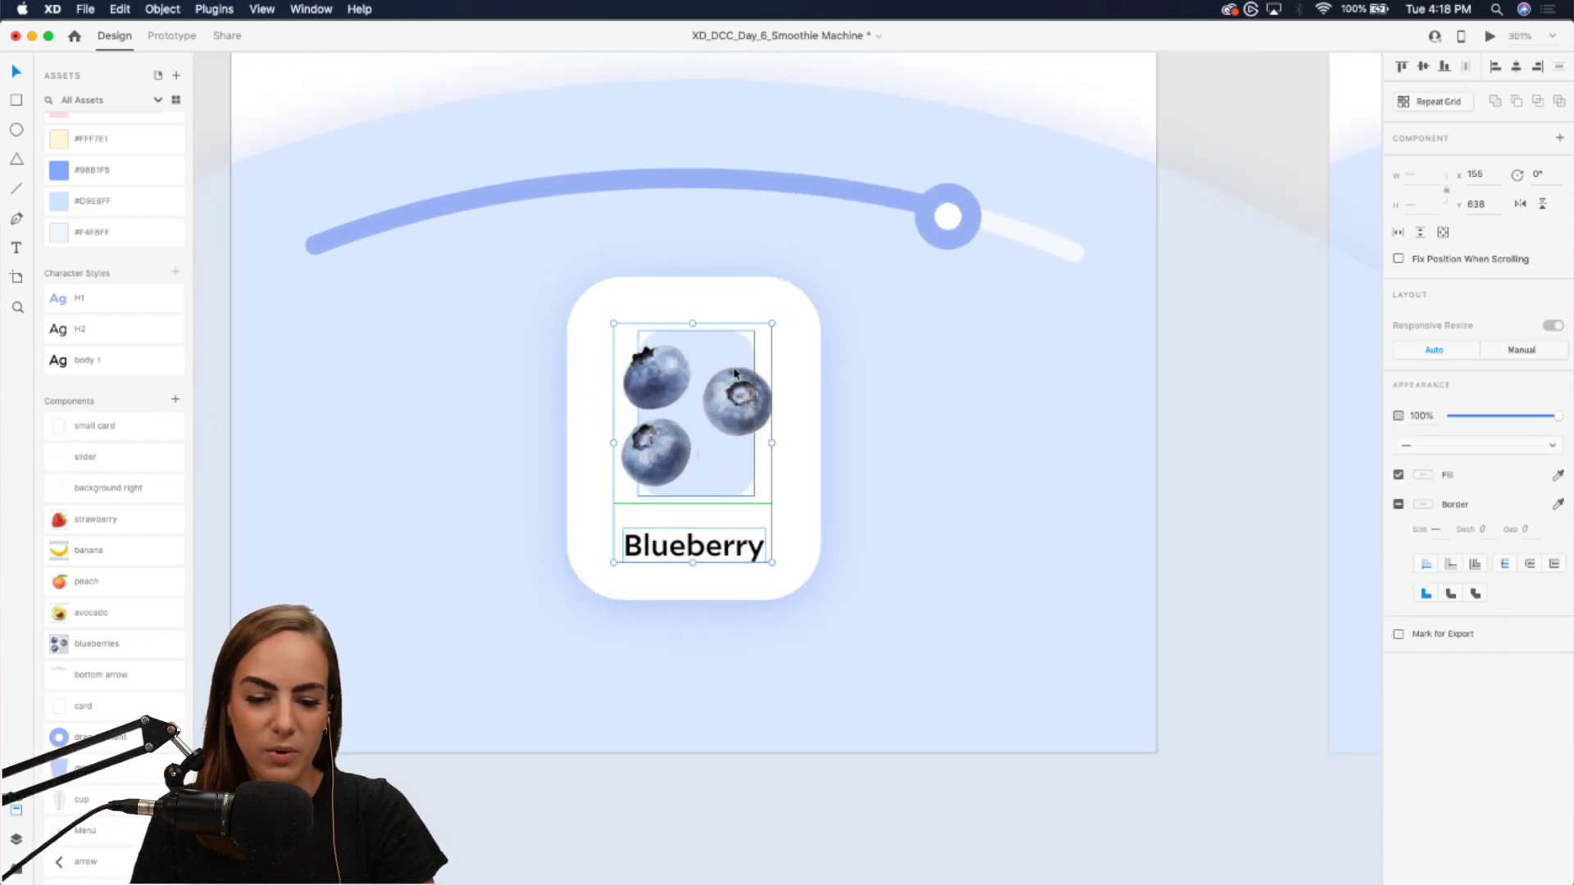
left_click(804, 482)
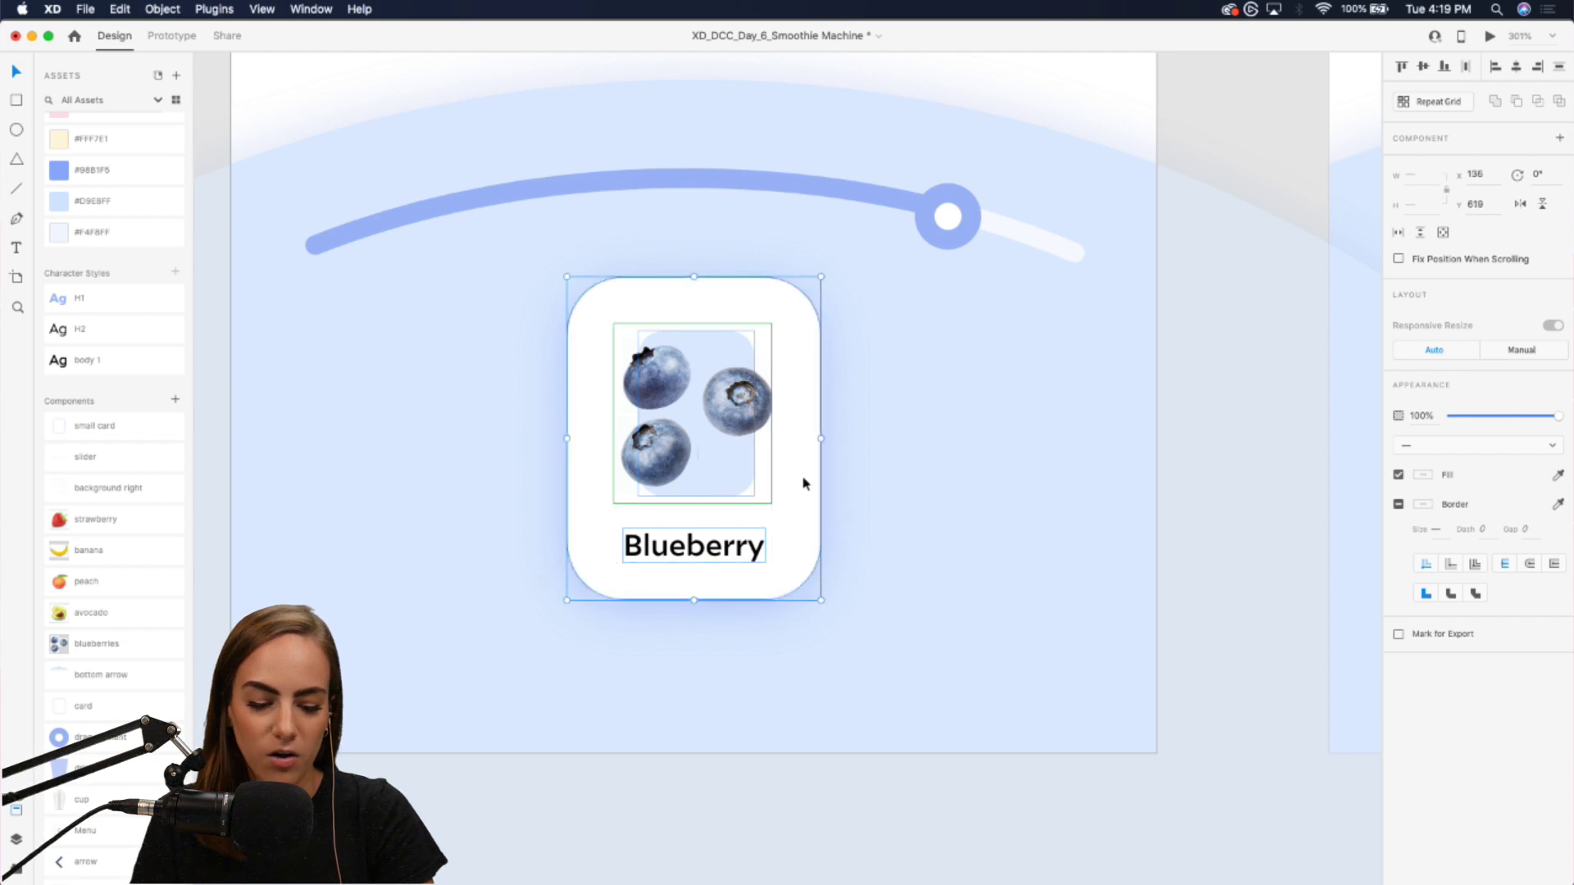
scroll(803, 482, "down", 3)
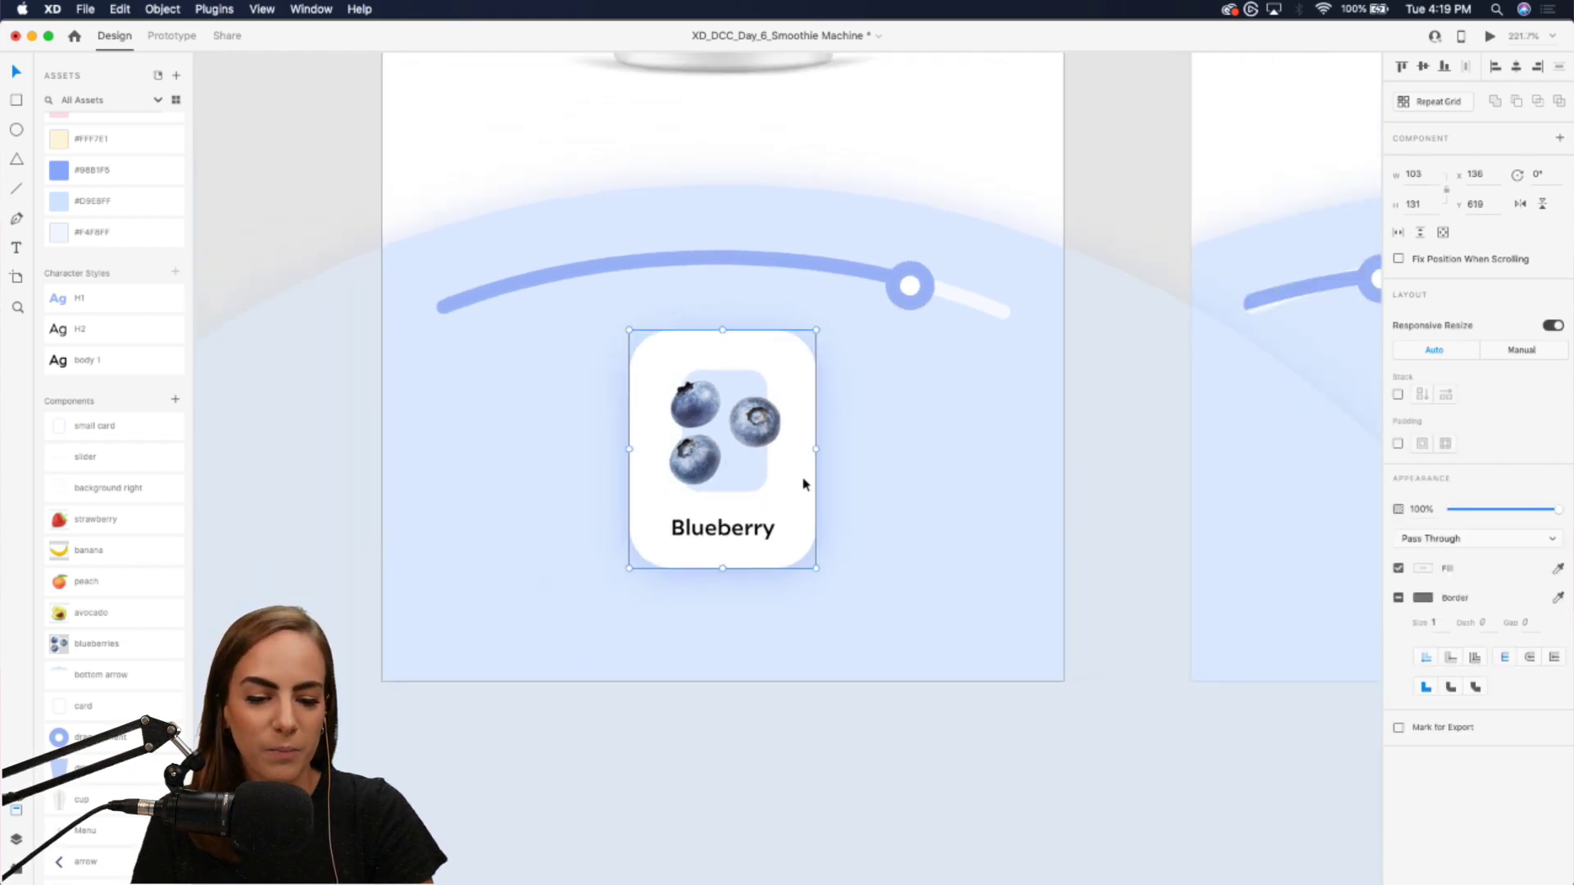
- Place a small card component to the left of the Blueberry card and put the banana component on it
left_click_drag(86, 425, 556, 416)
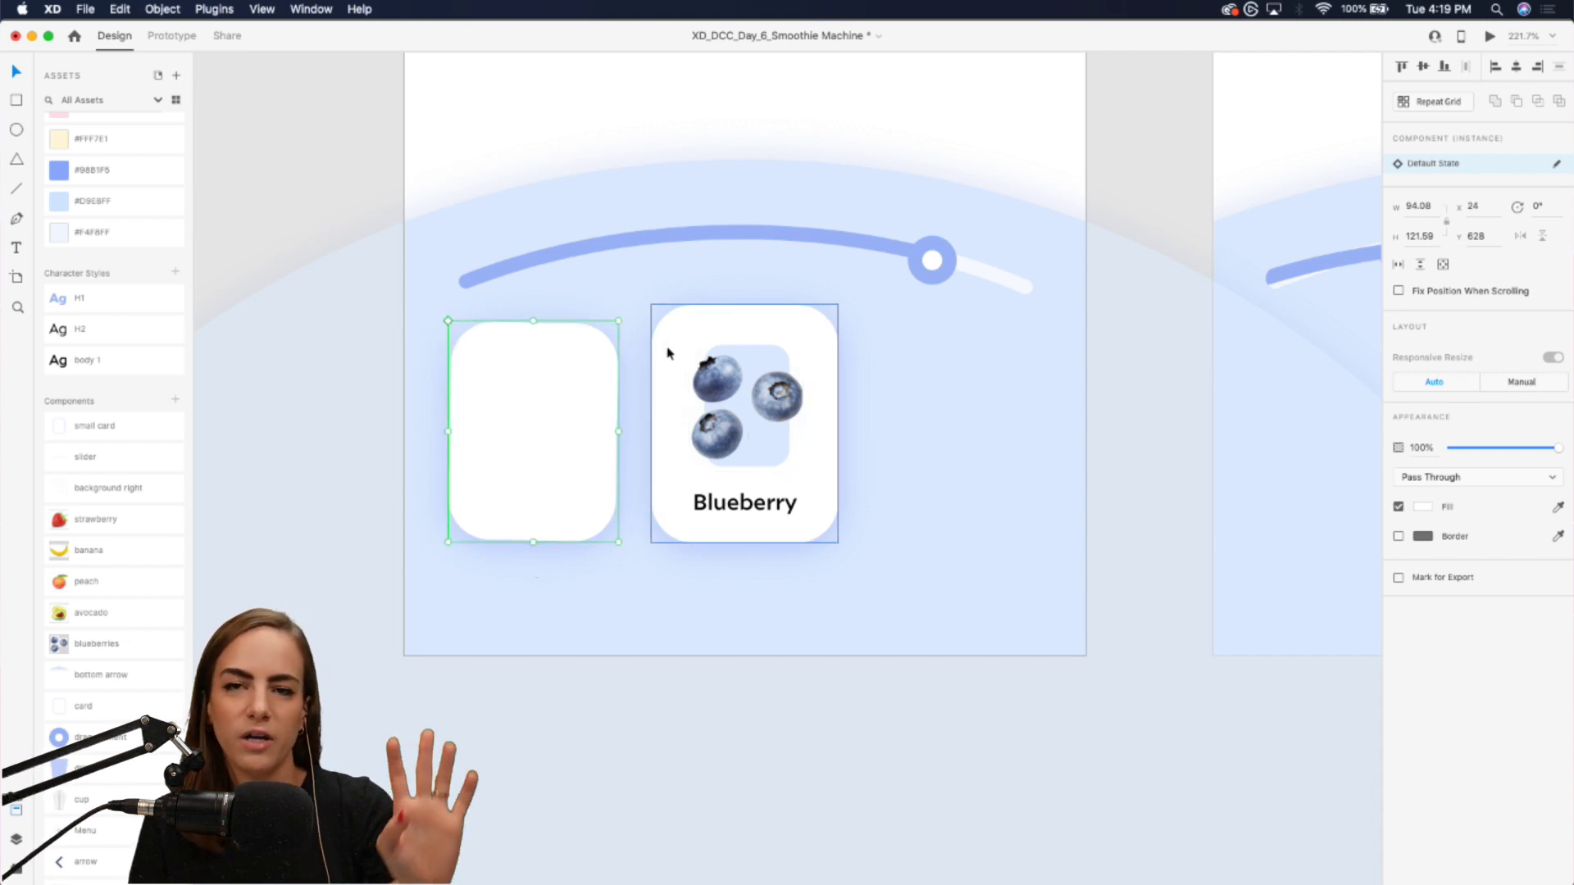
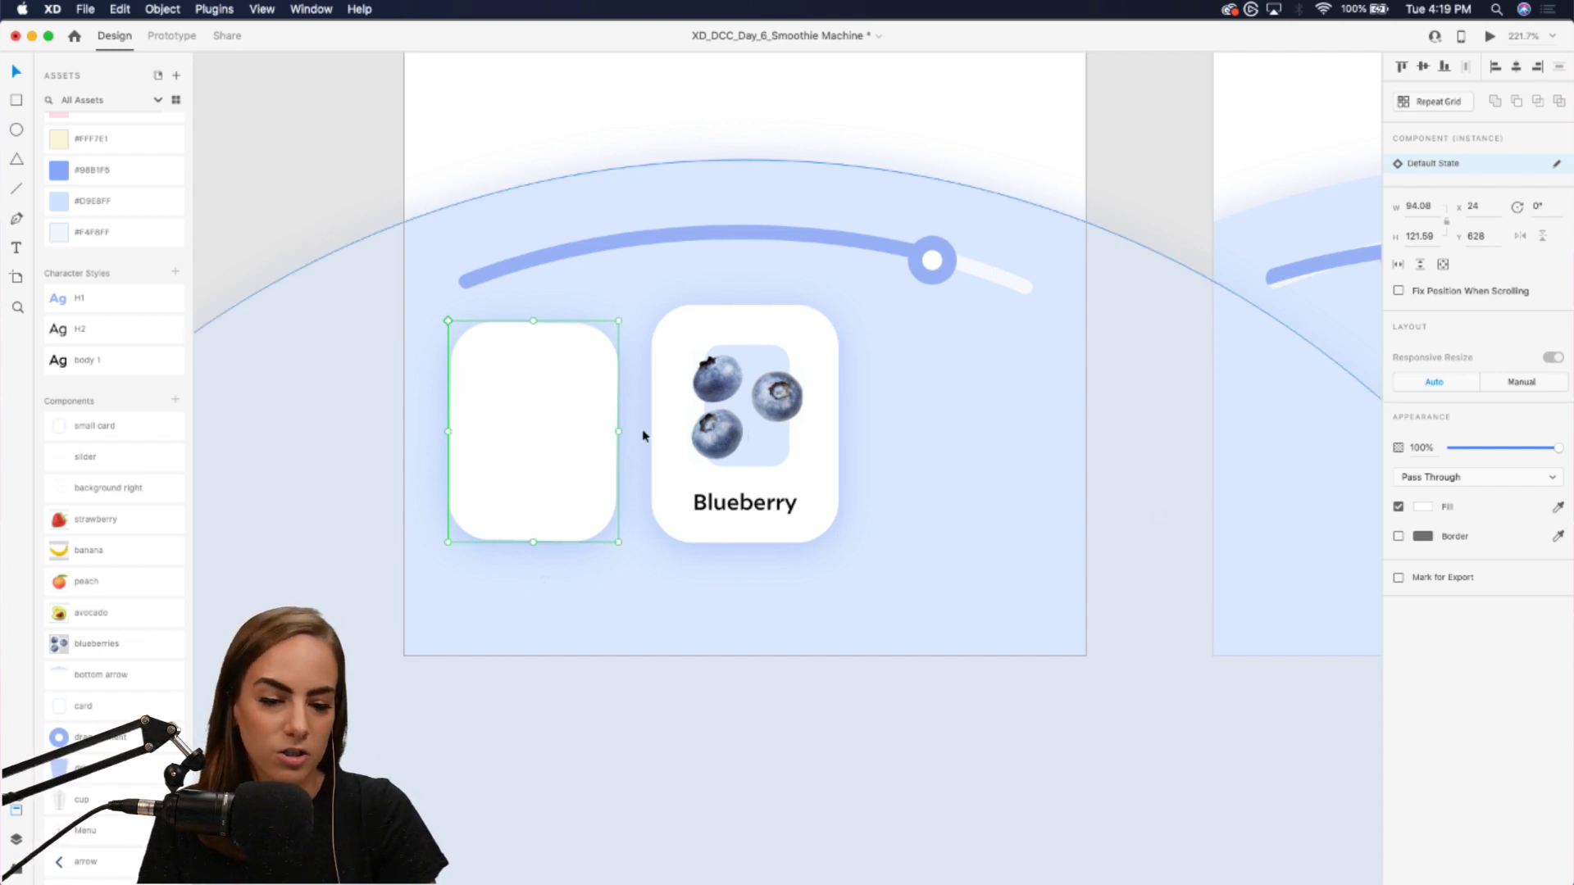
left_click_drag(82, 550, 533, 441)
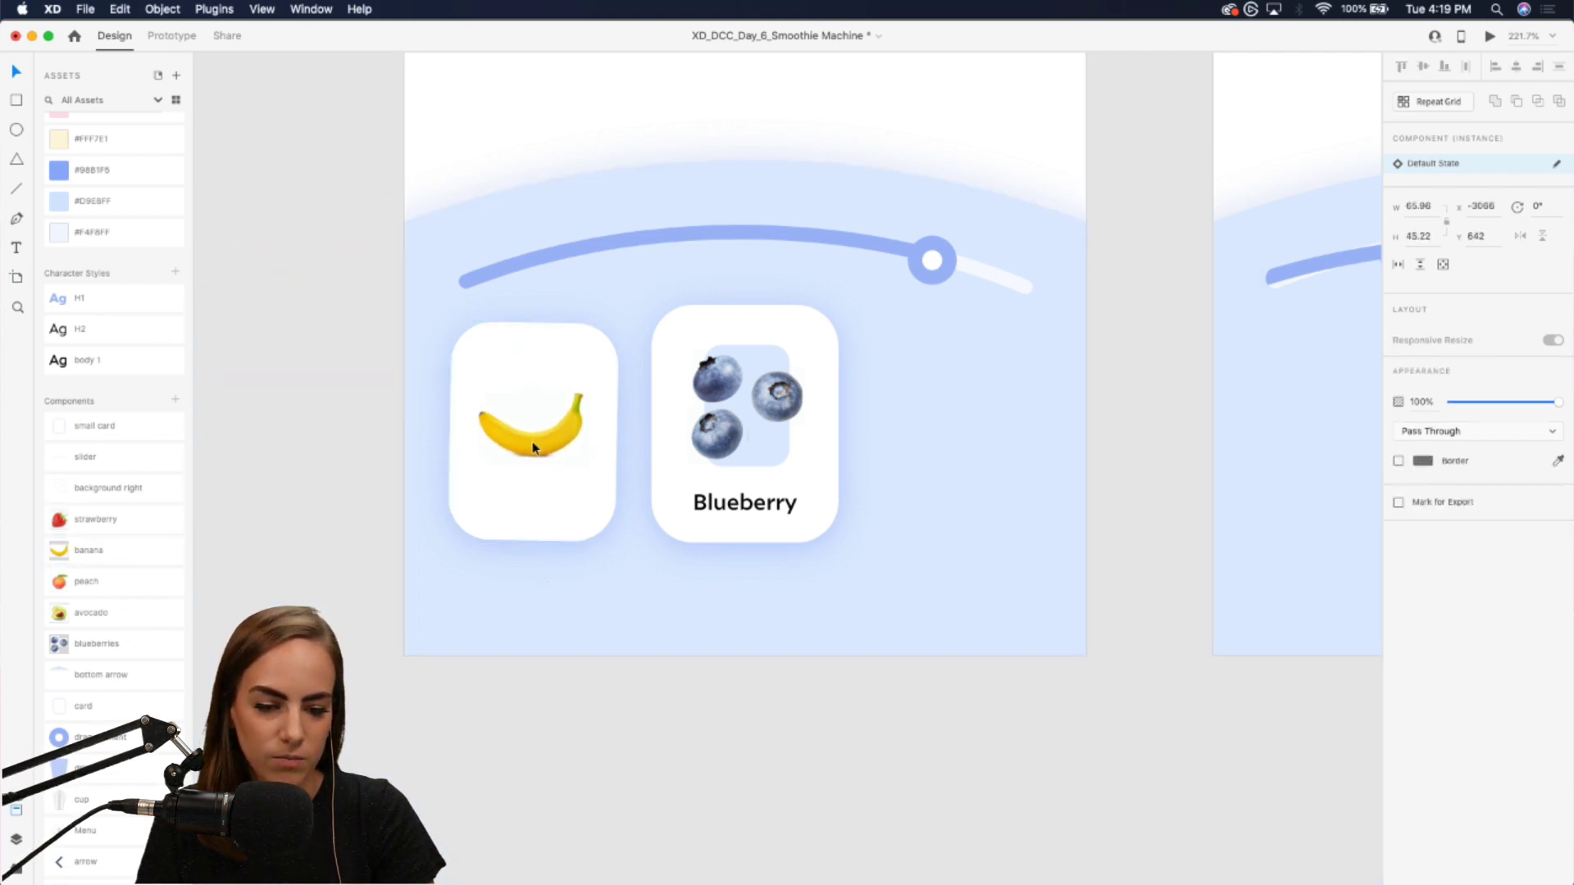
- Draw a 44 by 60 px rectangle with a 7 px corner radius over the banana and bring the banana in front of it
scroll(382, 355, "up", 2)
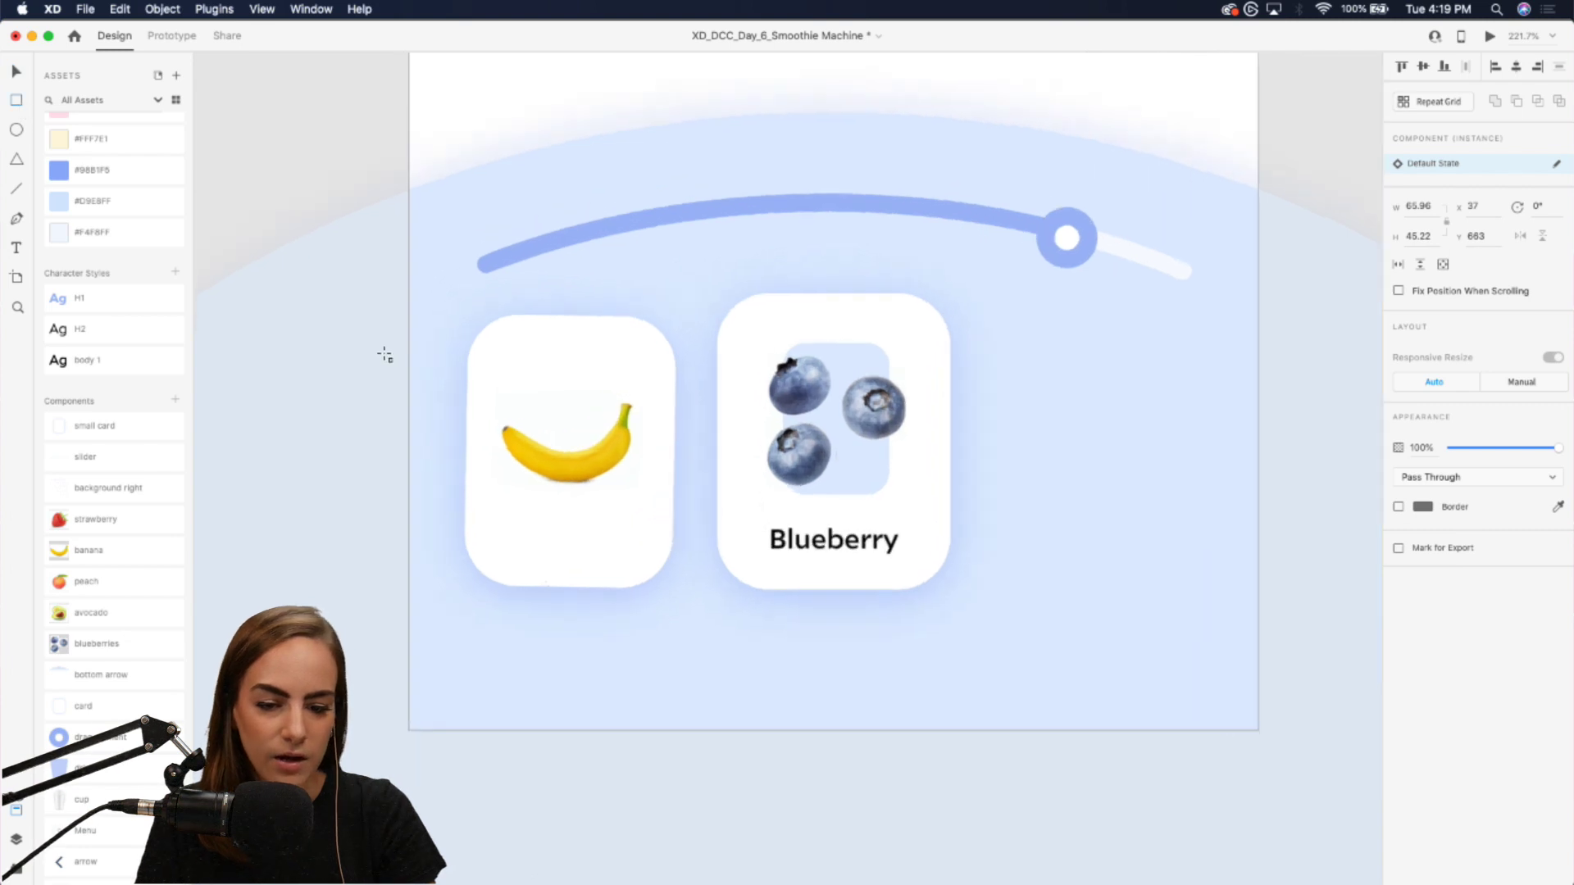
left_click_drag(525, 372, 619, 509)
left_click_drag(608, 384, 604, 387)
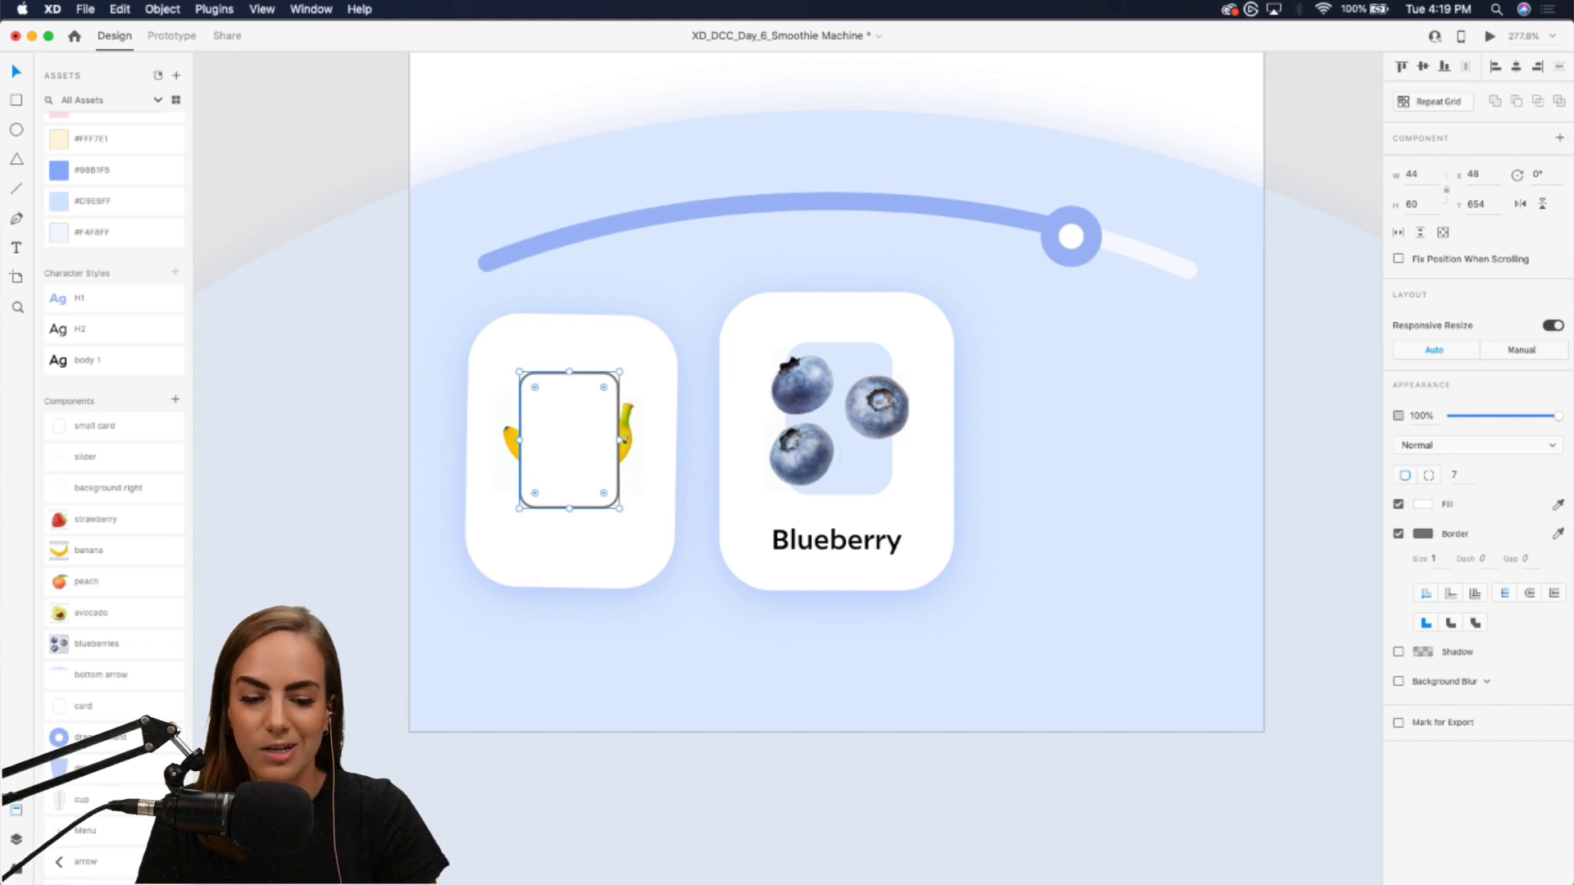
left_click(512, 447)
key("super+shift+bracketright")
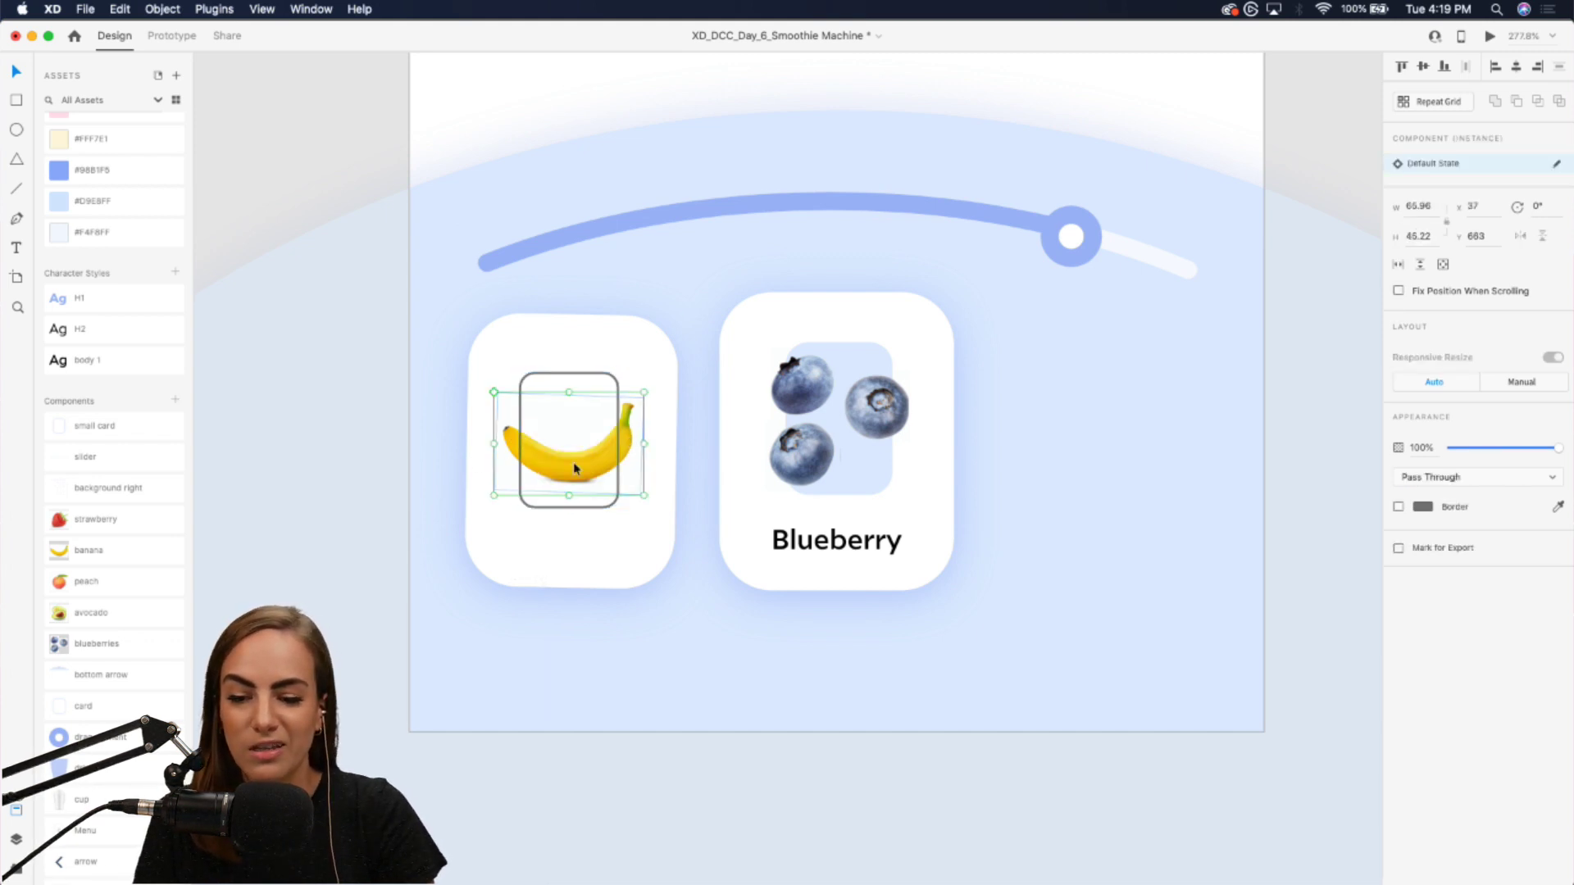
- Fill the rectangle behind the banana with the cream colour #FFF7E1 and remove its border
left_click(535, 390)
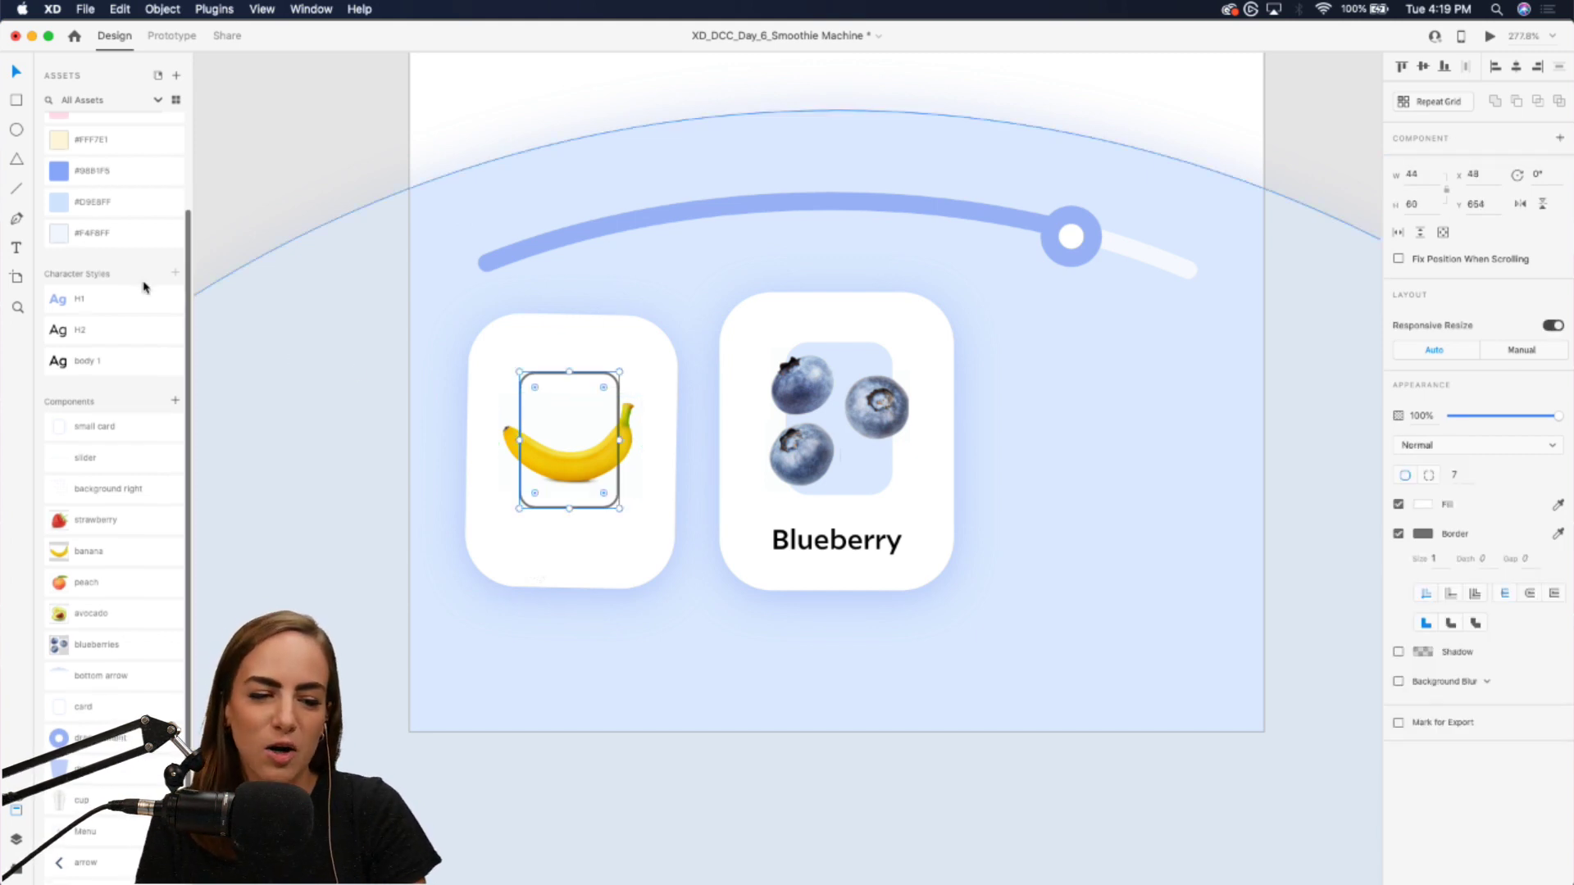
scroll(107, 263, "up", 1)
left_click(100, 163)
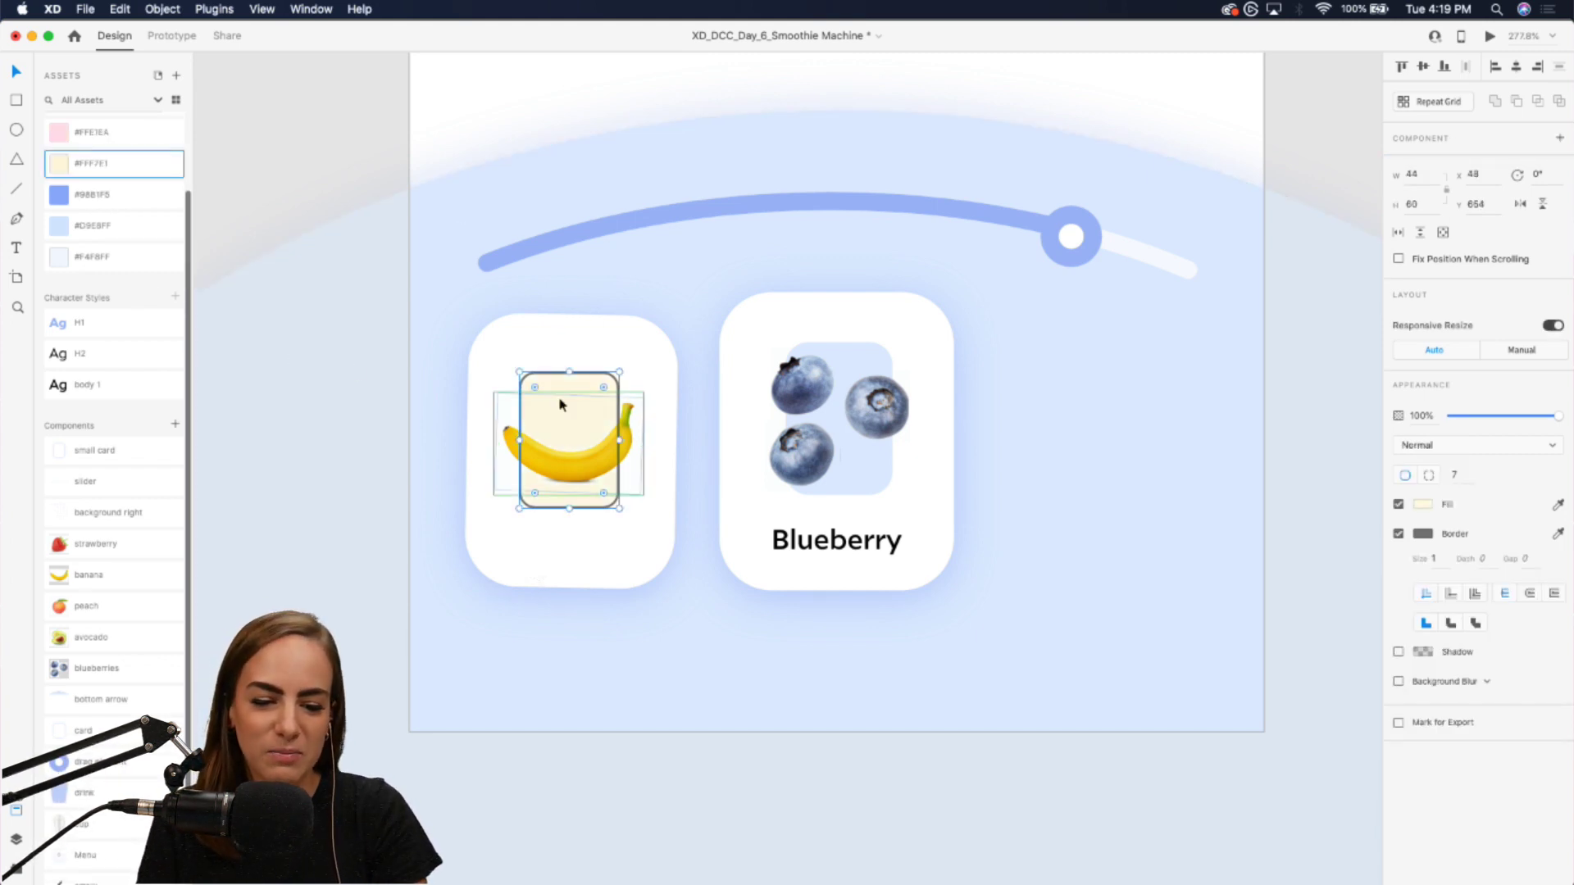
left_click(1398, 535)
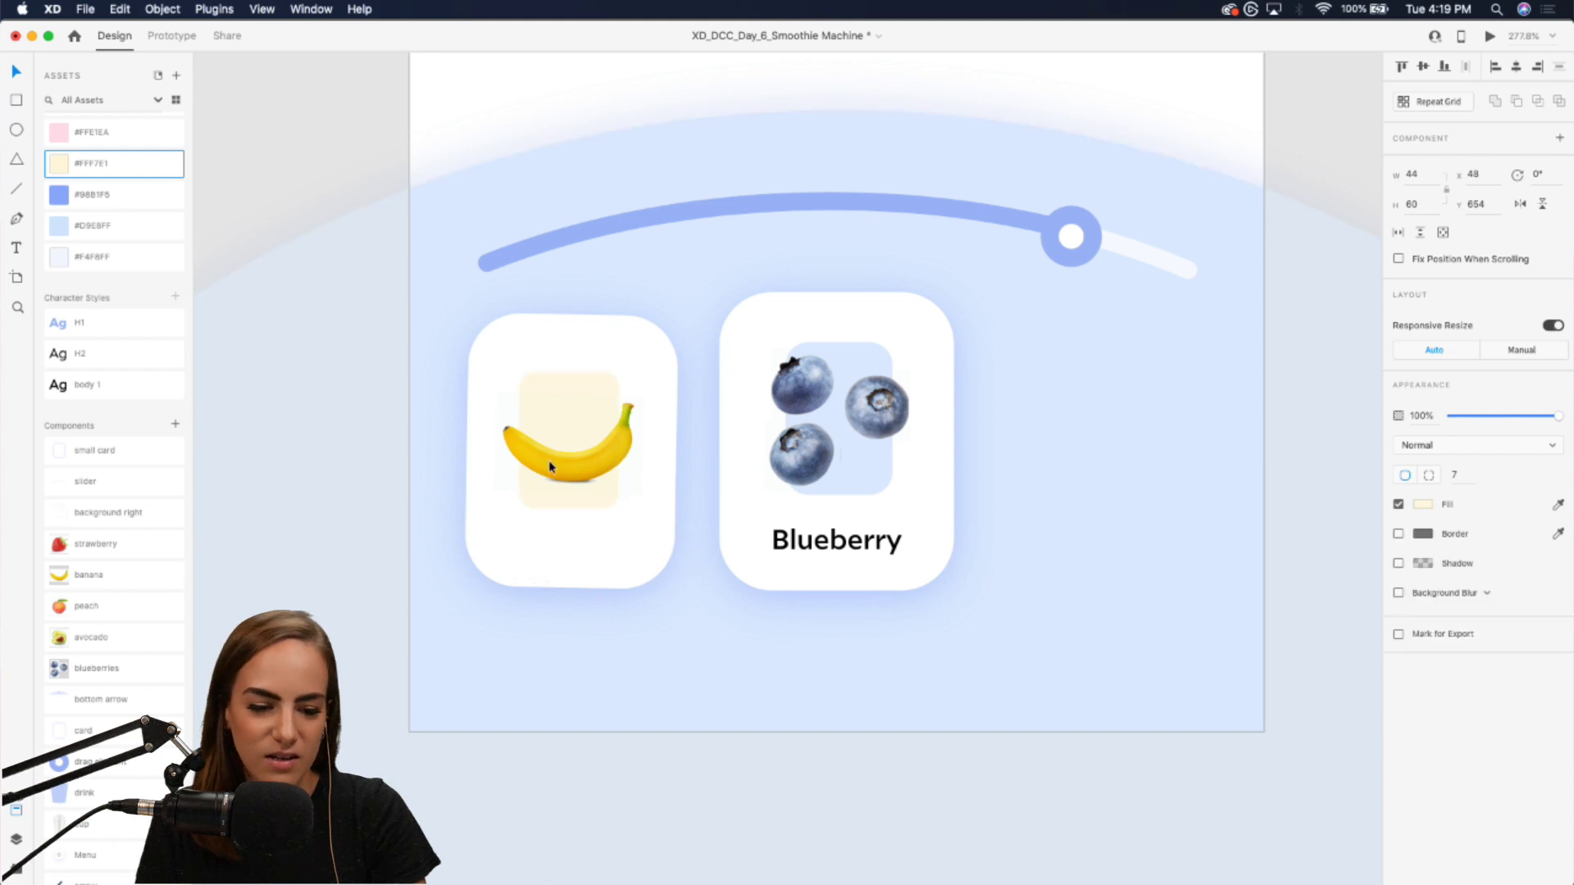
- Copy the Blueberry label onto the banana card and change its text to "Banana"
double_click(871, 547)
left_click(566, 538)
double_click(850, 554)
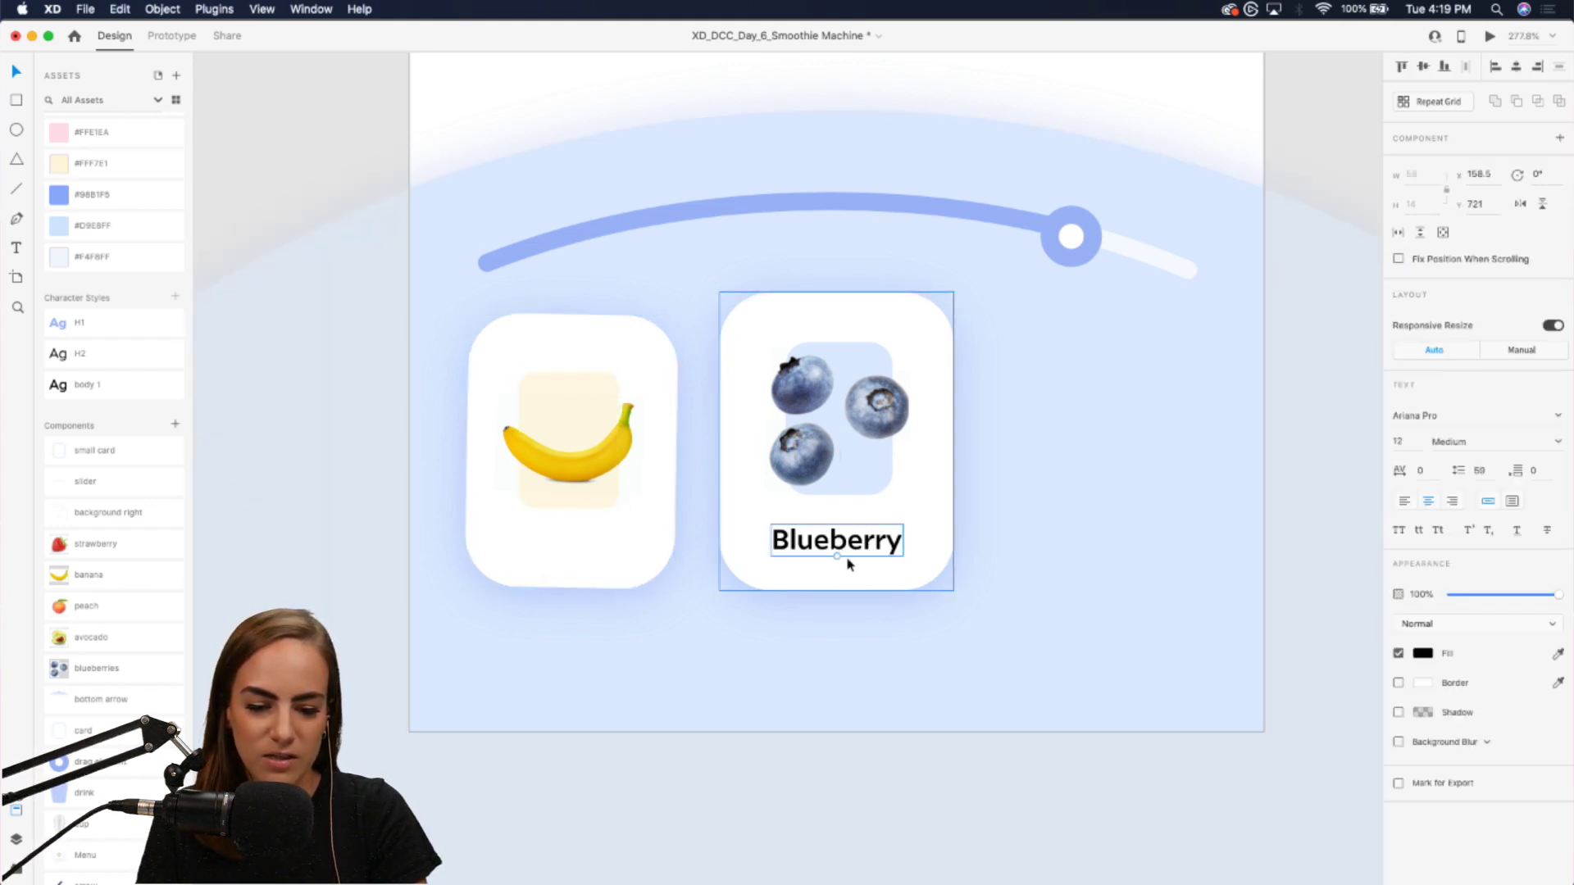
left_click_drag(850, 555, 587, 549)
double_click(589, 548)
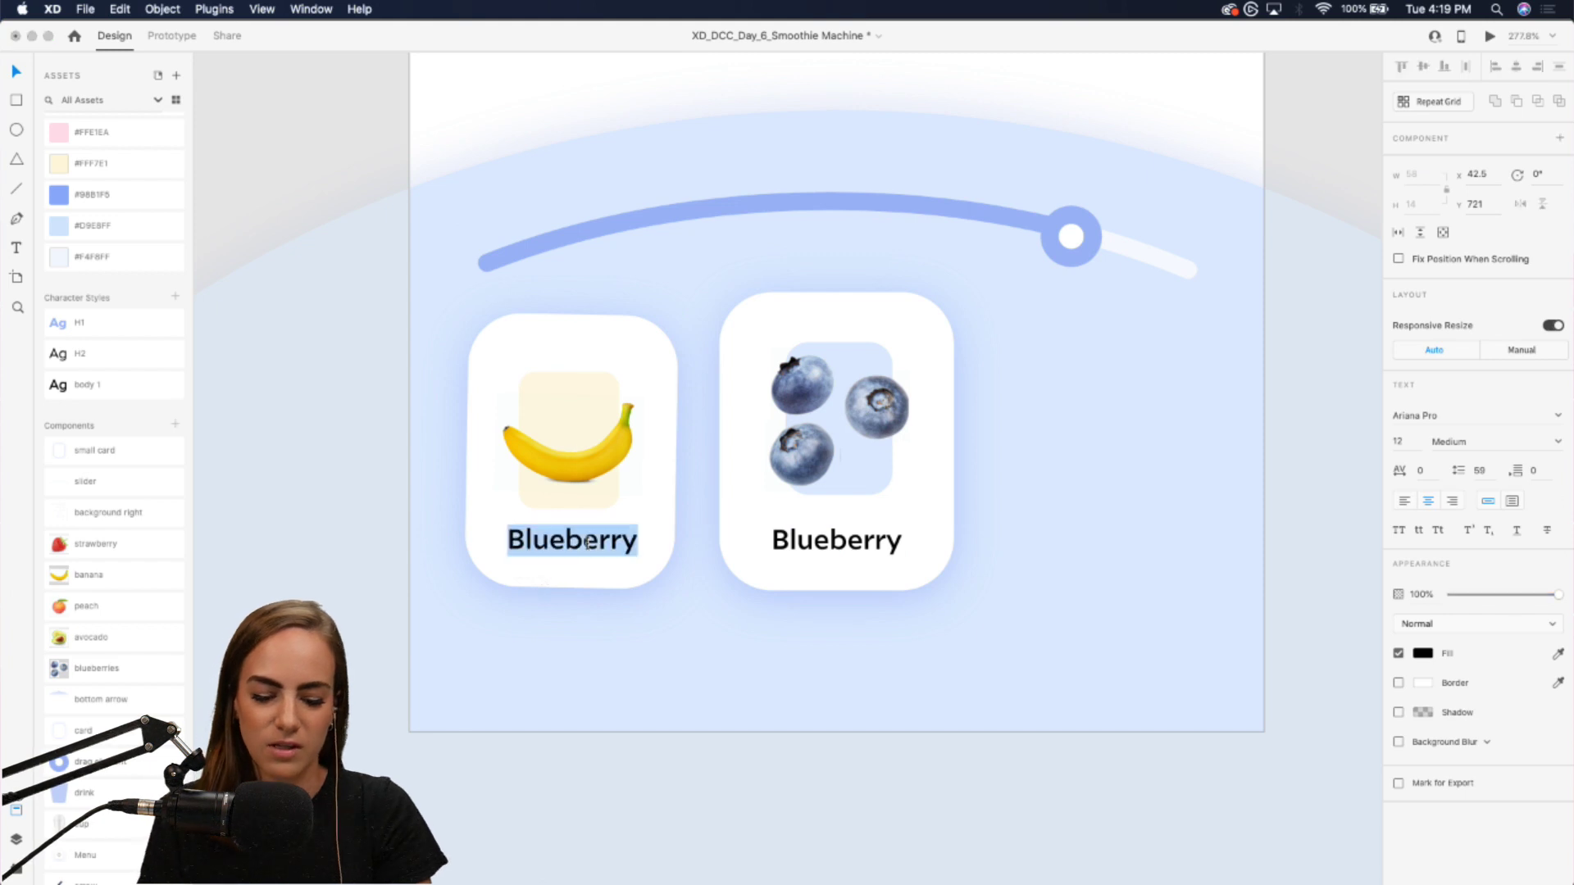
type("Banana")
key("Escape")
- Group the banana card's parts and place a copy of the group to the right of the Blueberry card
left_click(580, 460, "shift")
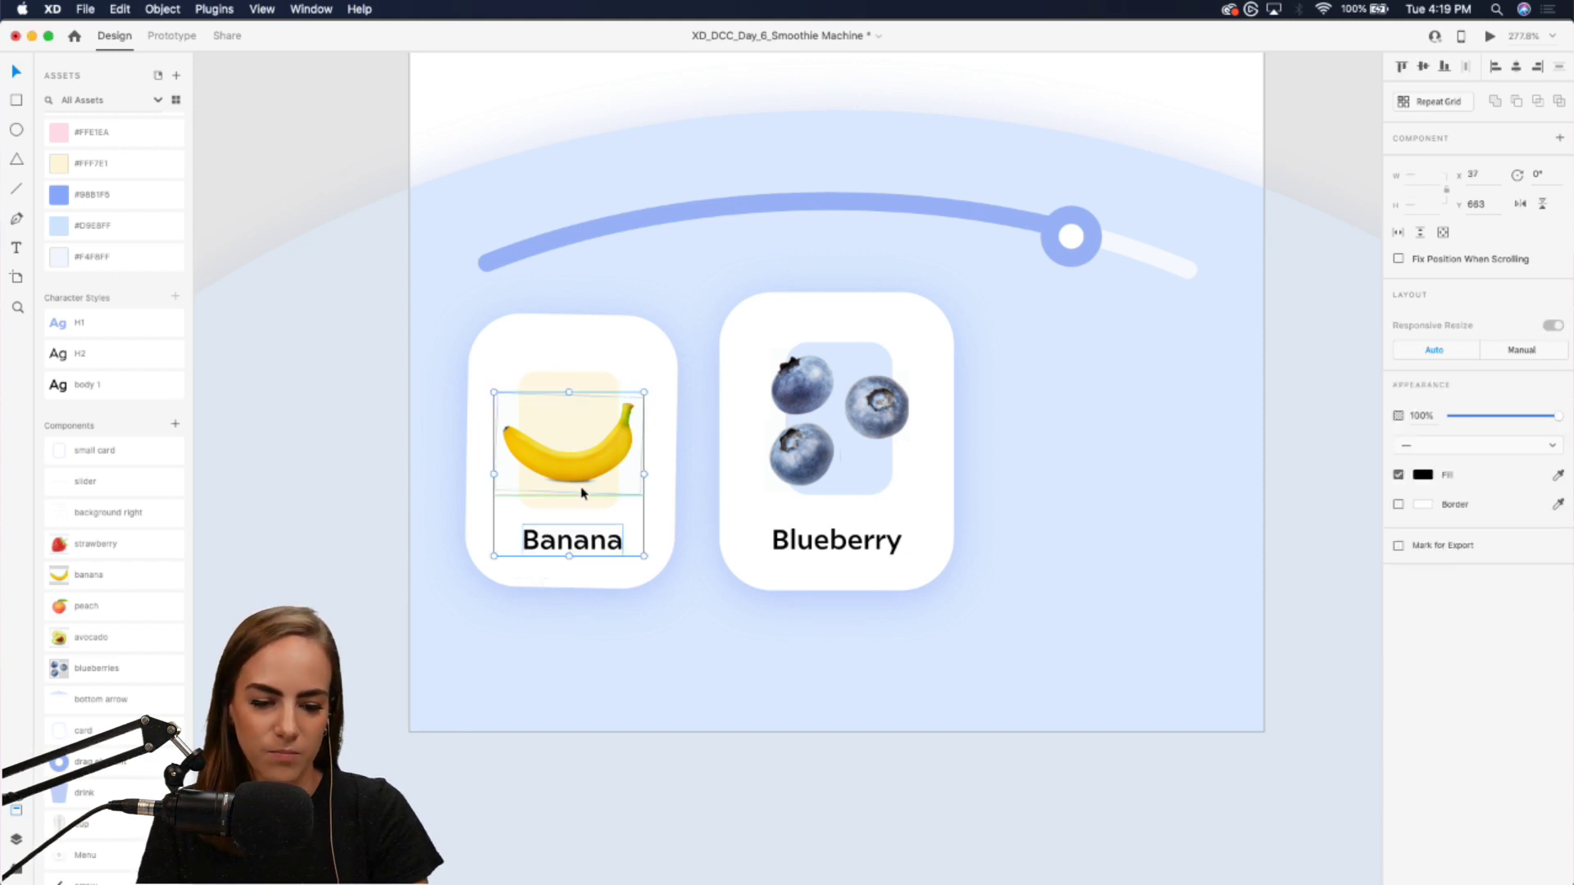
key("super+g")
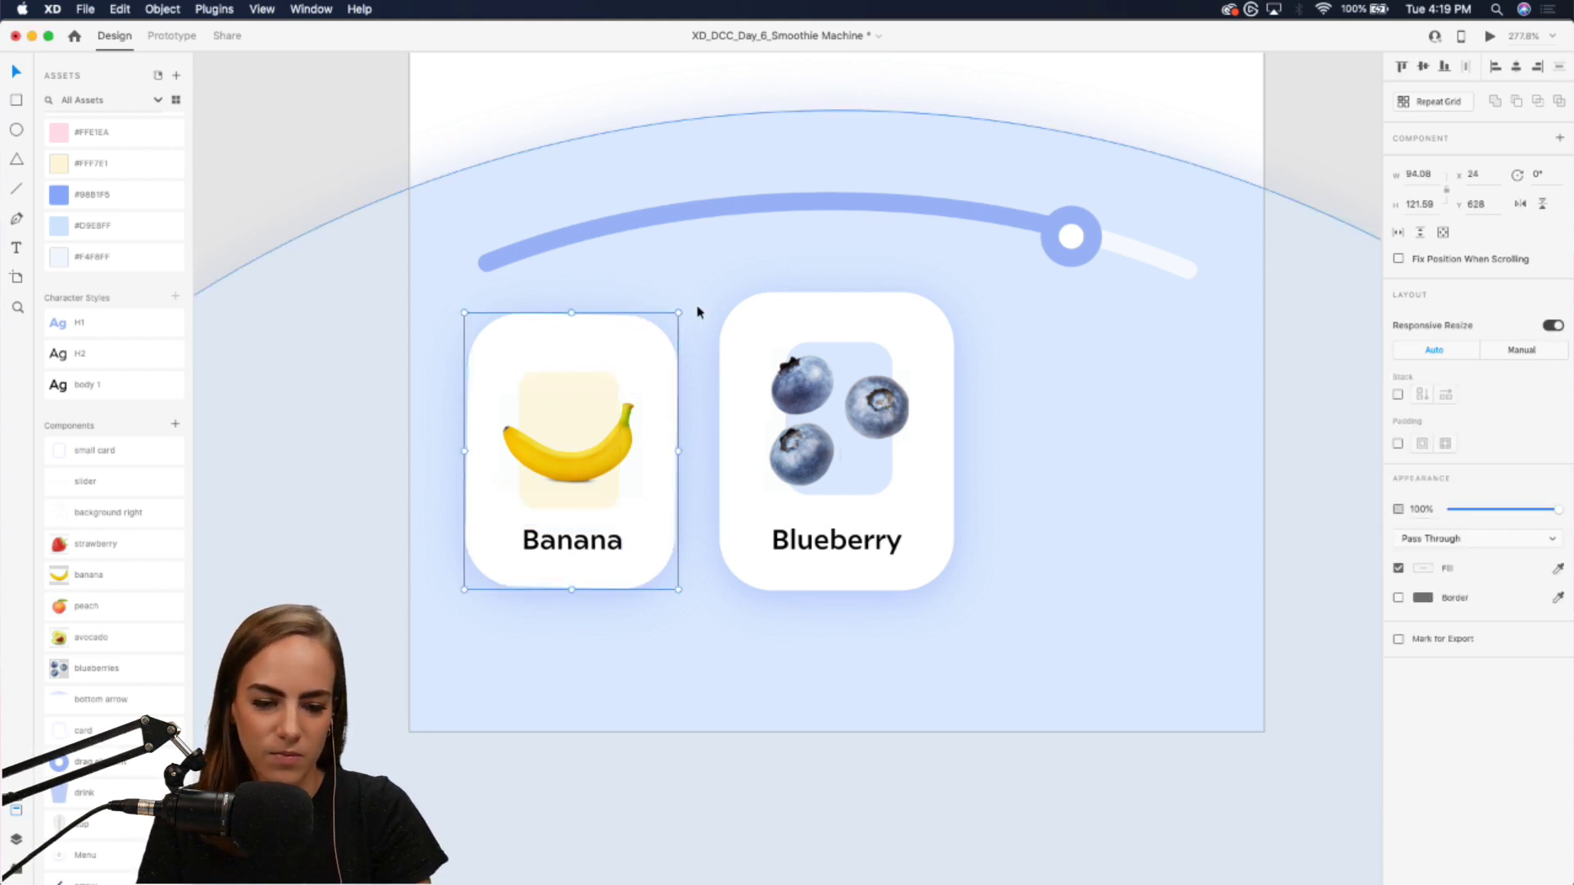
left_click_drag(572, 404, 1117, 435)
left_click(284, 175)
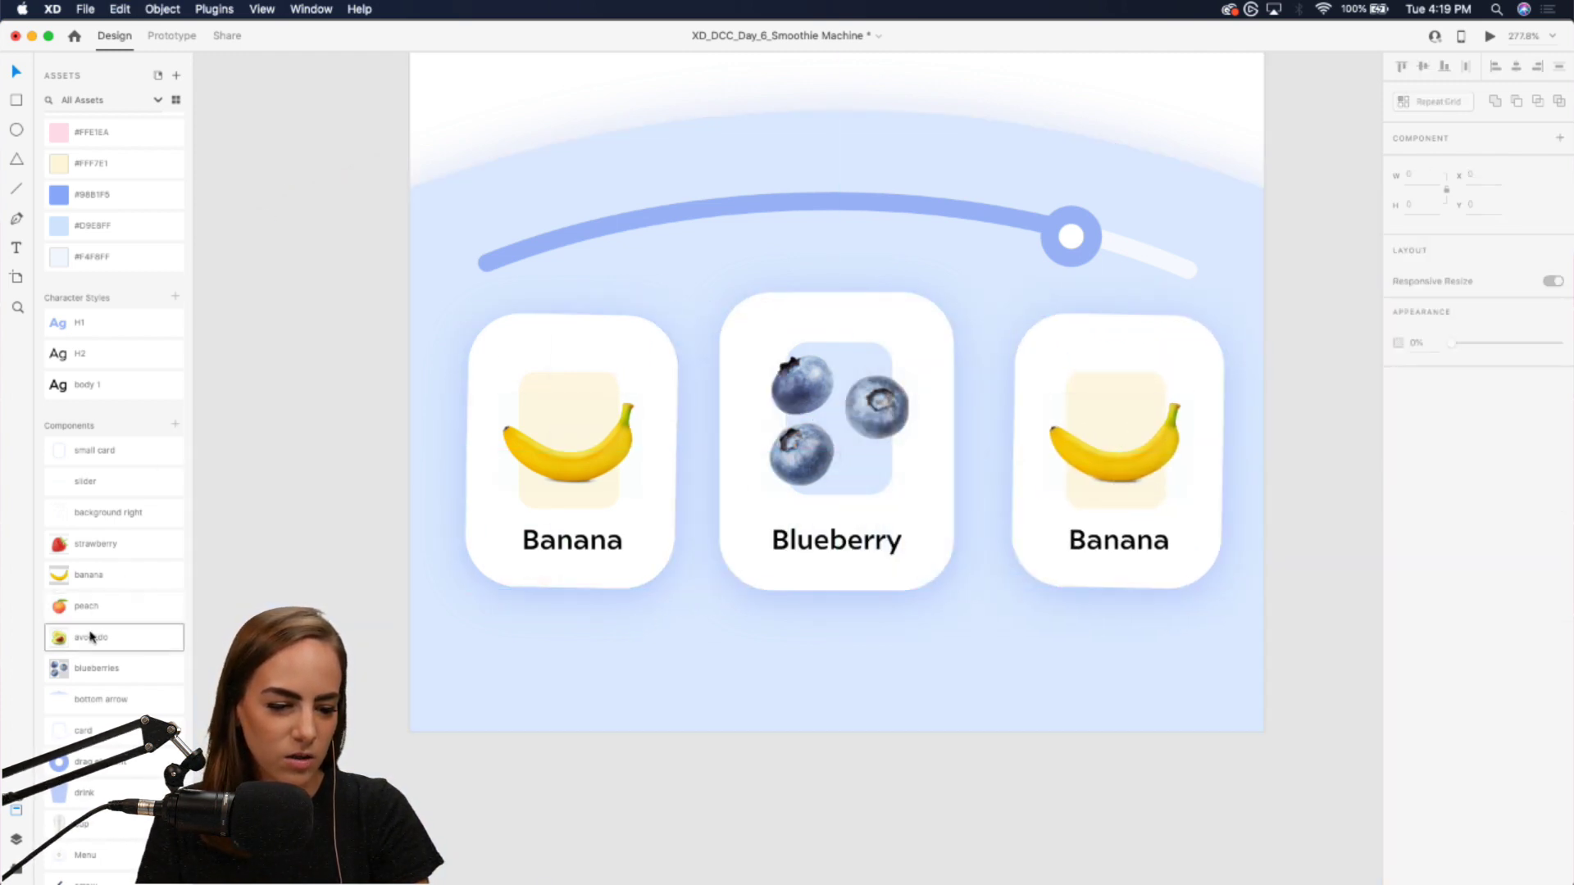
- Replace the banana picture in the copied card group with the avocado component
left_click_drag(86, 637, 1094, 447)
double_click(1116, 461)
key("super+v")
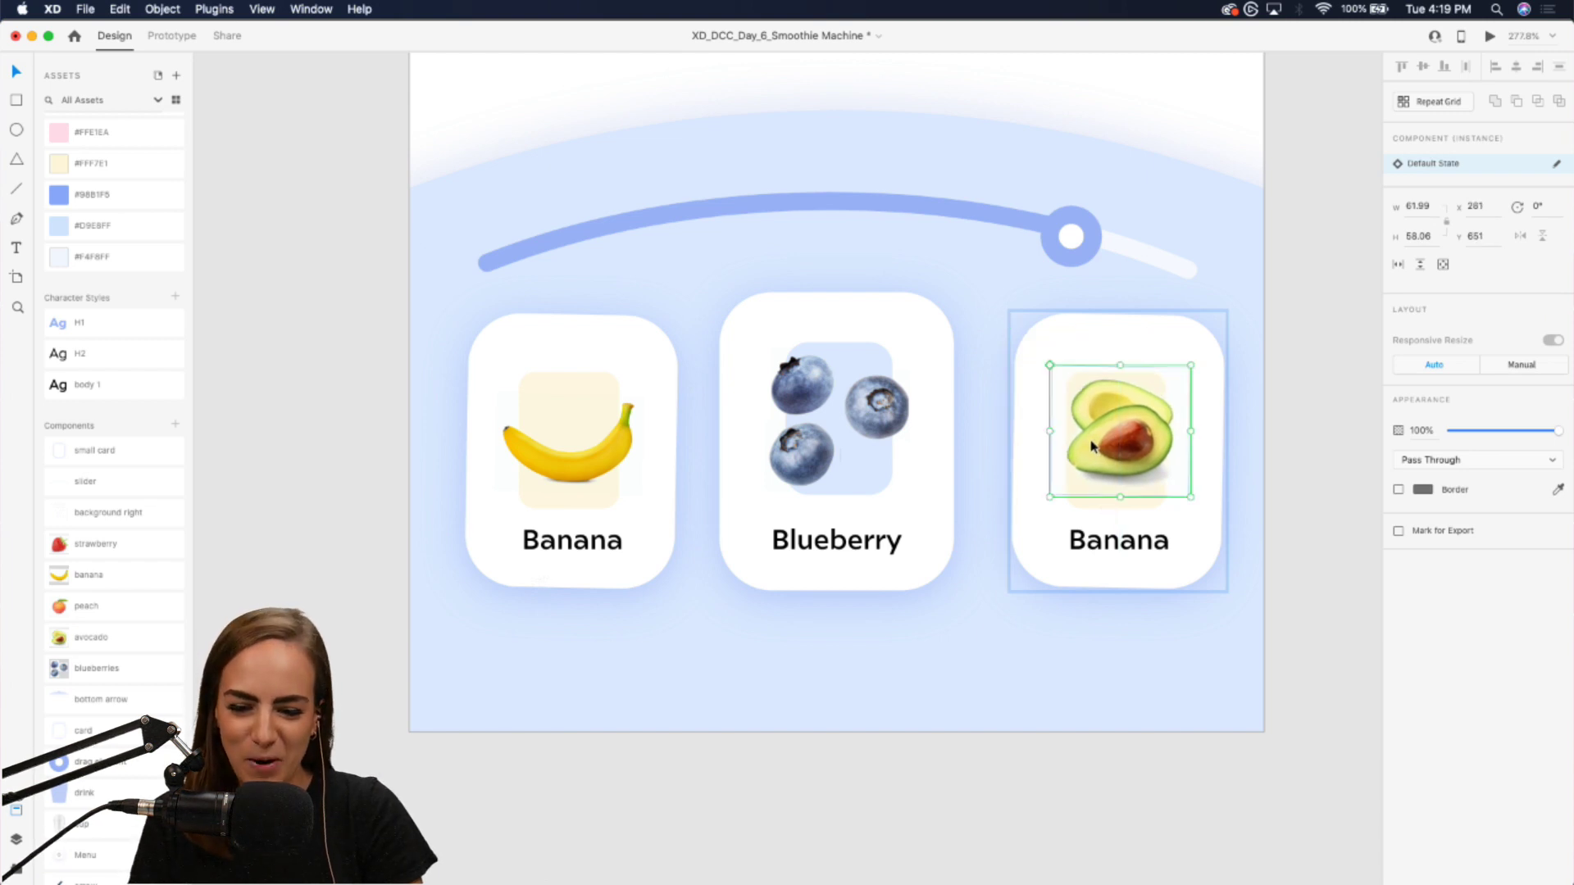
- Change the fill of the rectangle behind the avocado to light green #E8FFE1
left_click(1092, 502)
scroll(107, 217, "up", 3)
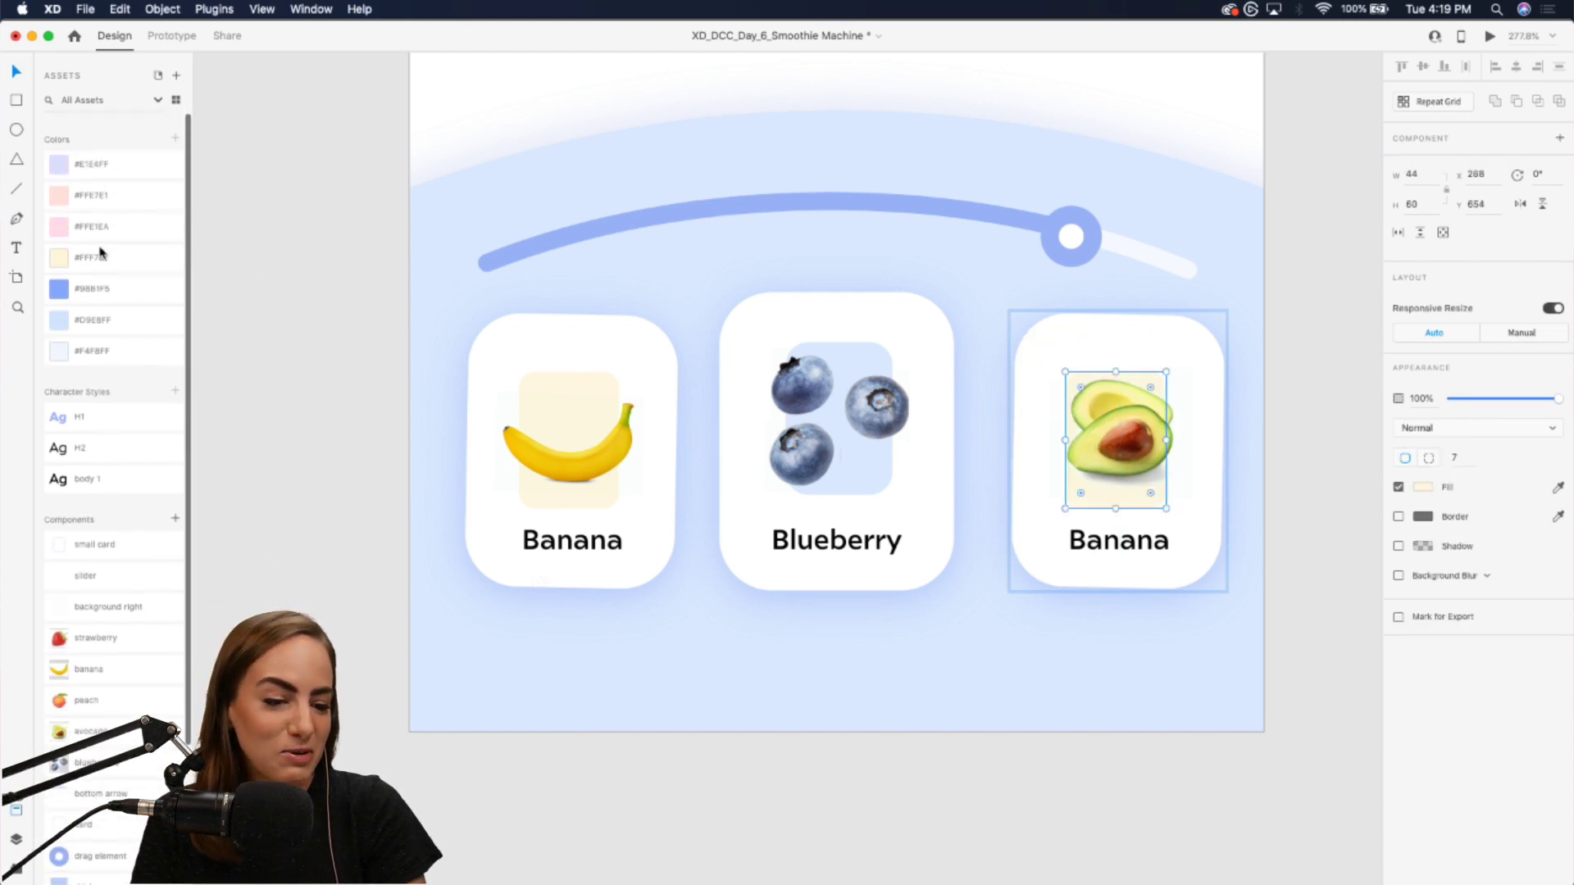
left_click(1427, 488)
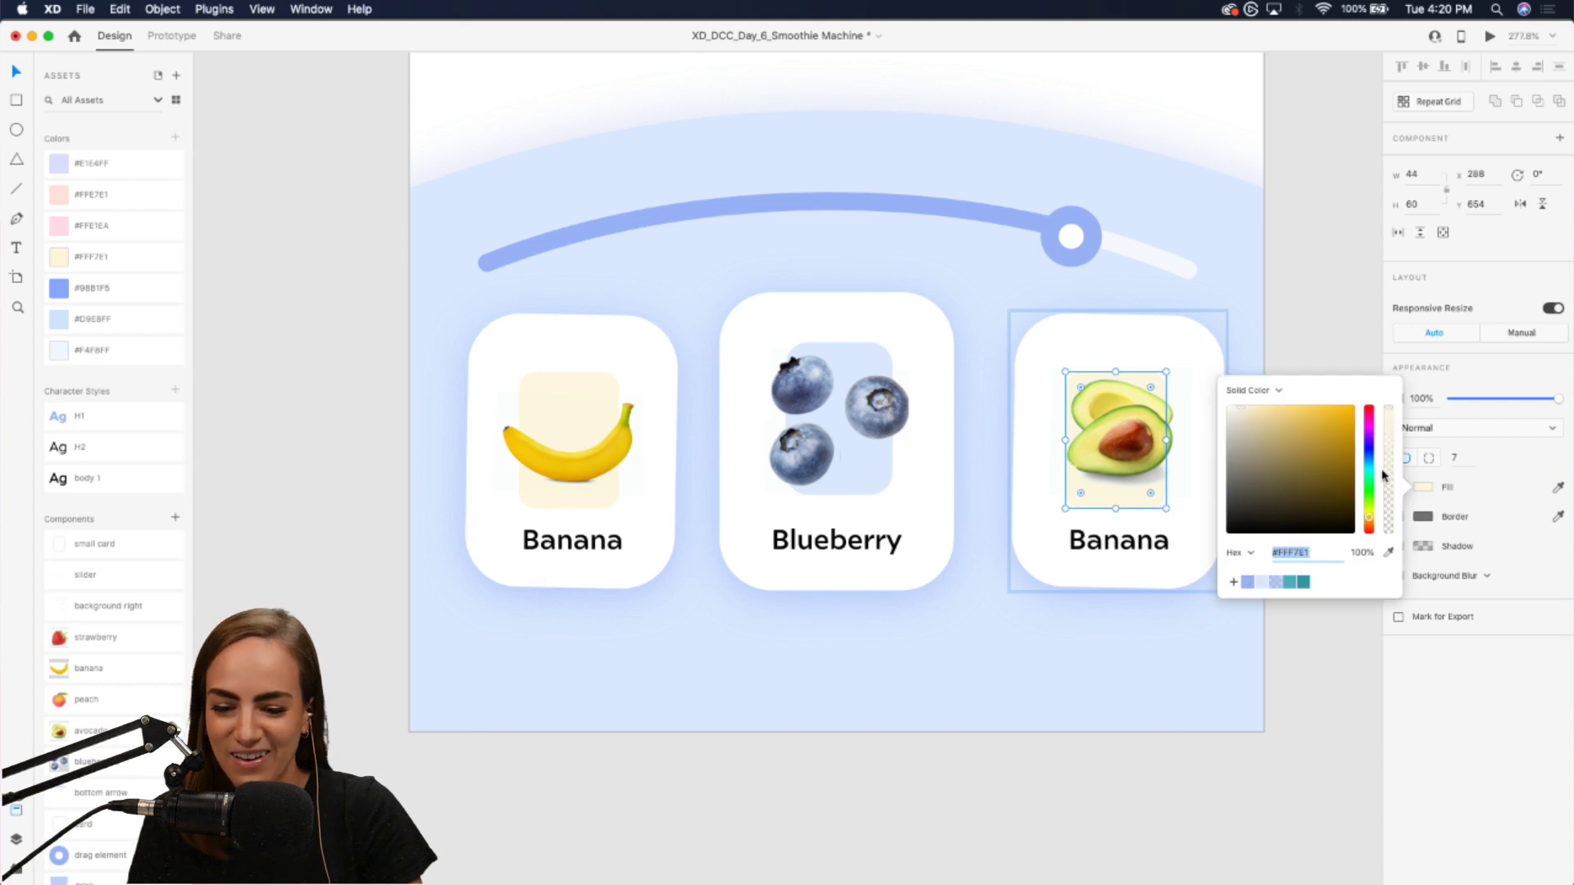
left_click(1369, 500)
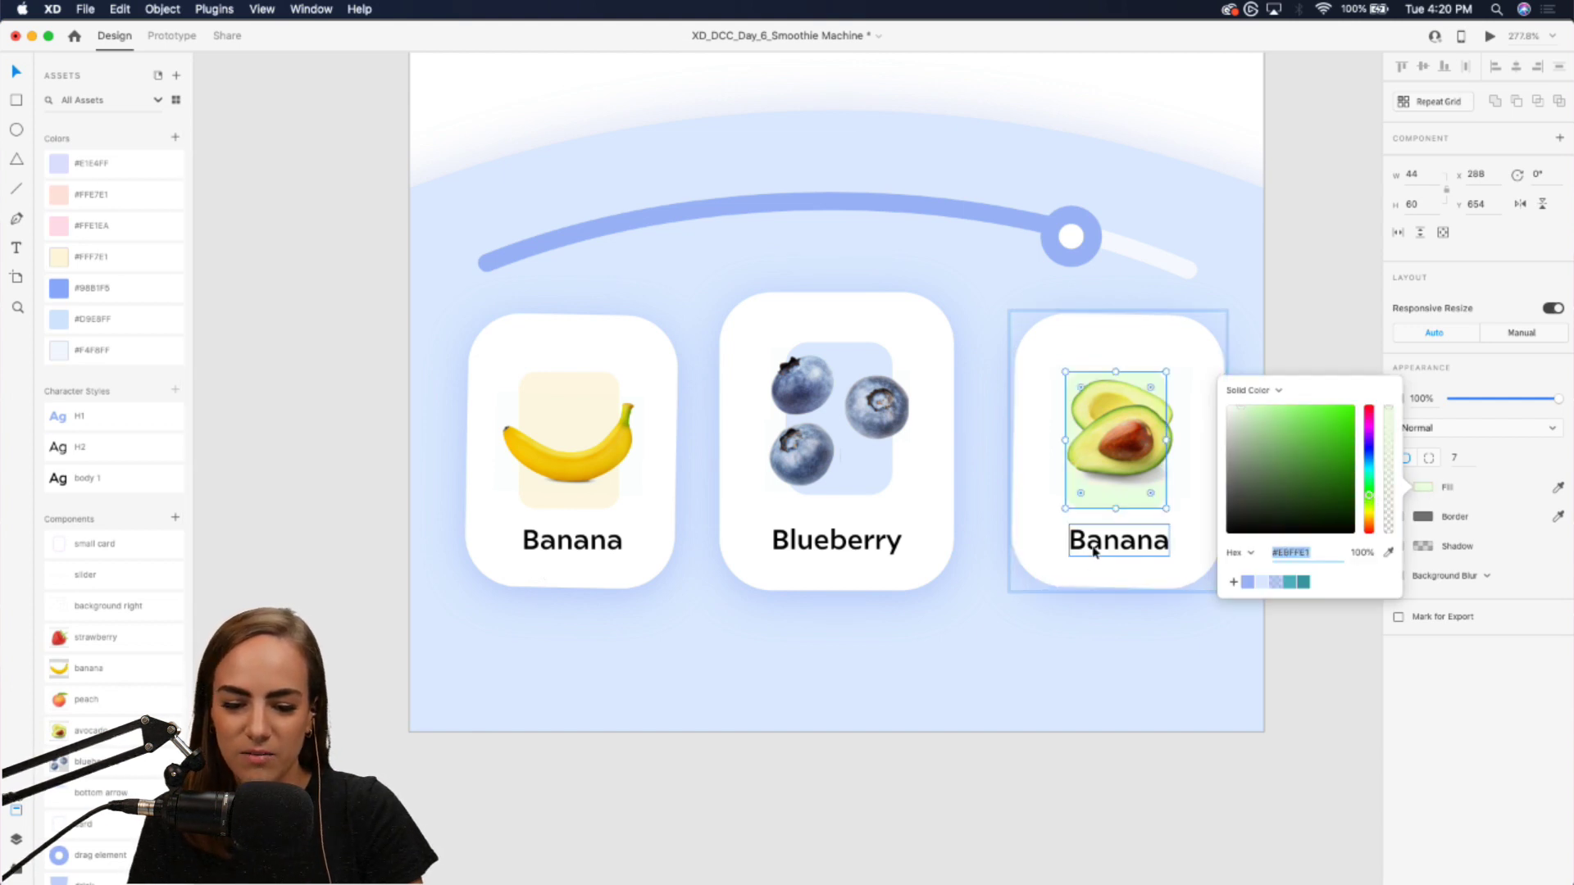
- Change the label on the avocado card to "Avocado"
double_click(1119, 540)
type("Avocado")
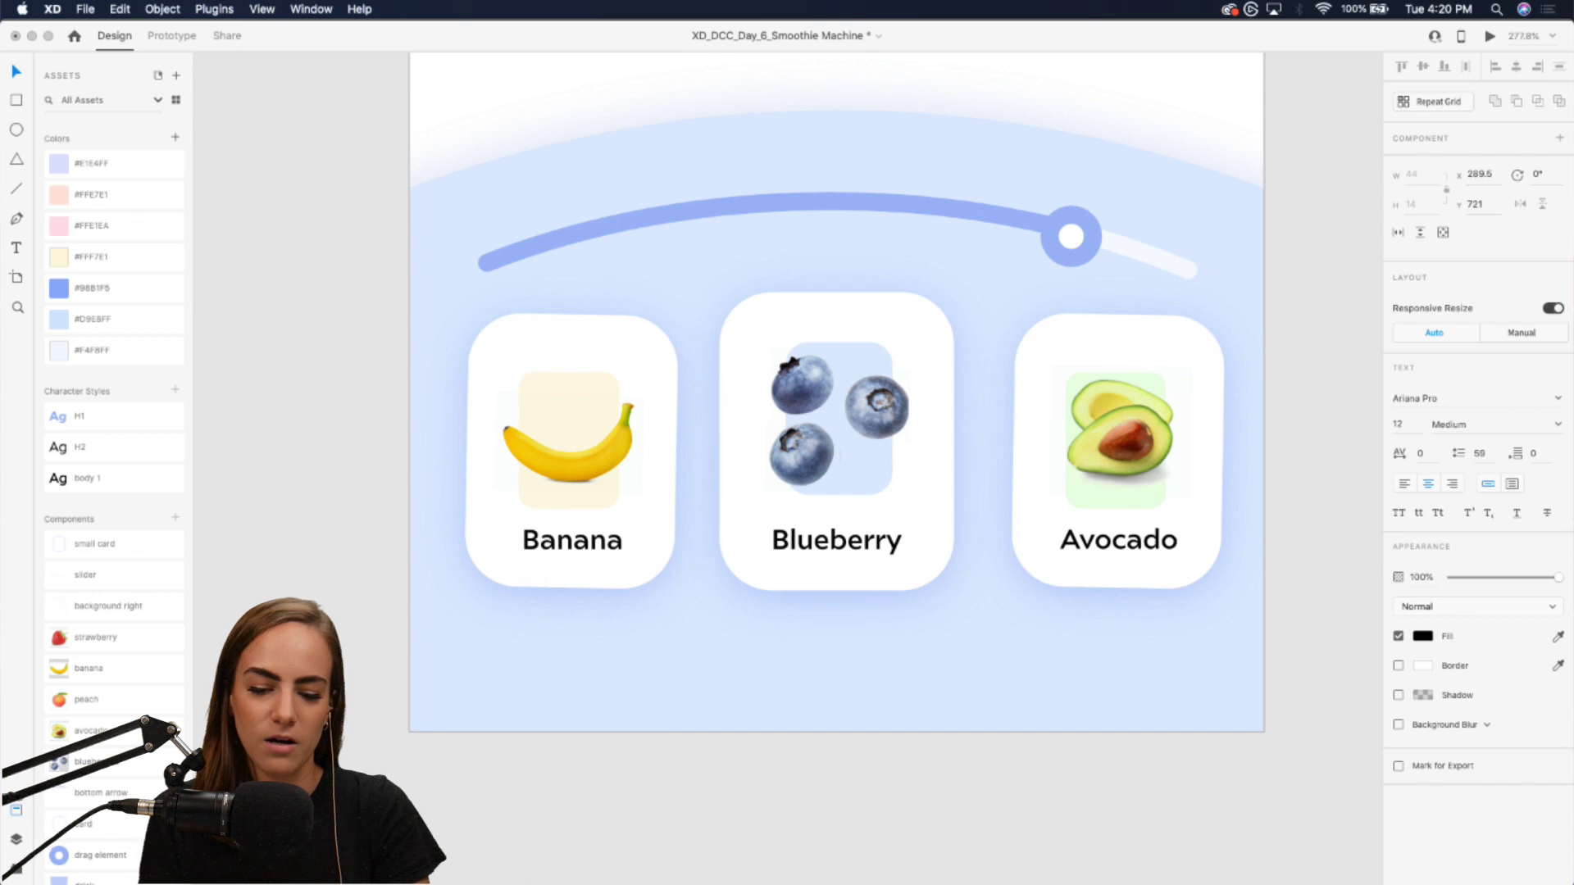
key("Escape")
left_click(1297, 429)
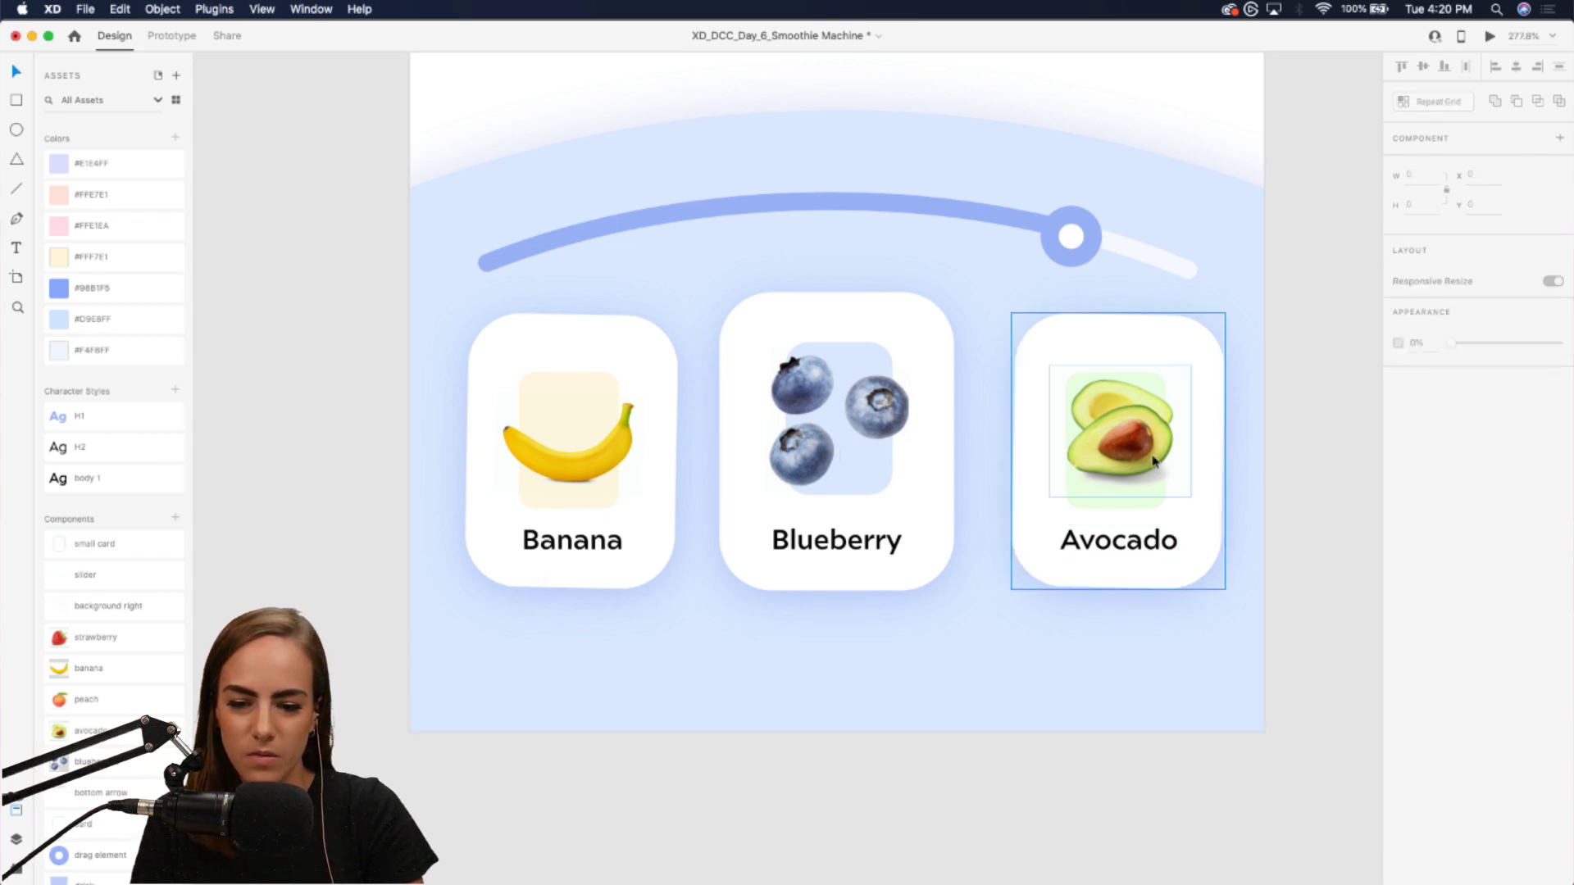
left_click(1110, 448)
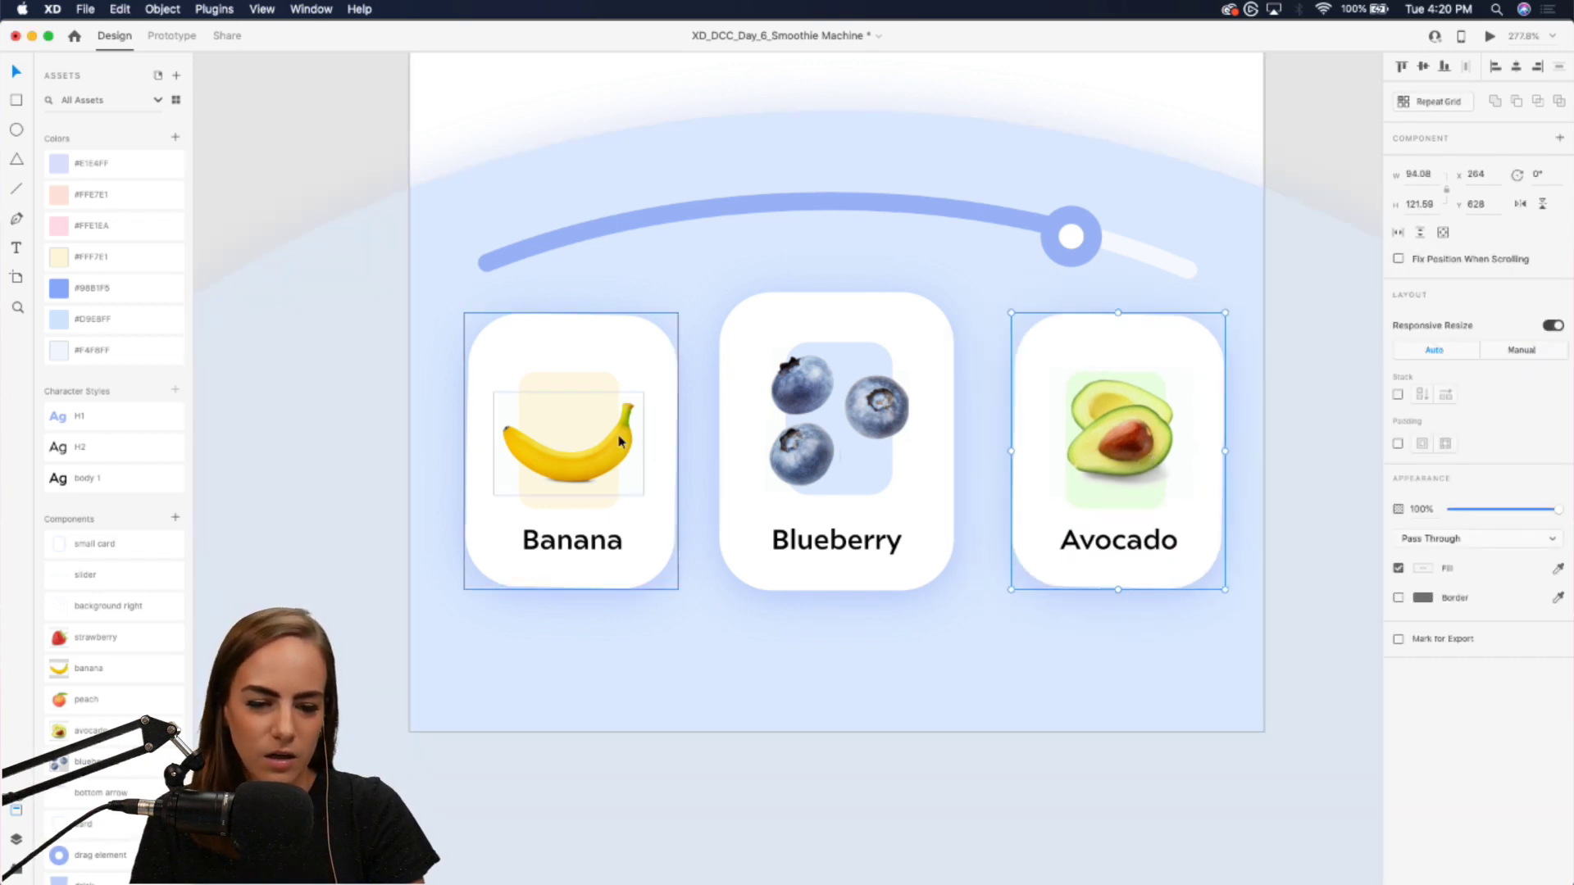
key("super+v")
key("super+z")
- Rotate the banana card to -7° and the avocado card to 9°, lowering the avocado card to about the banana card's height
left_click(667, 395)
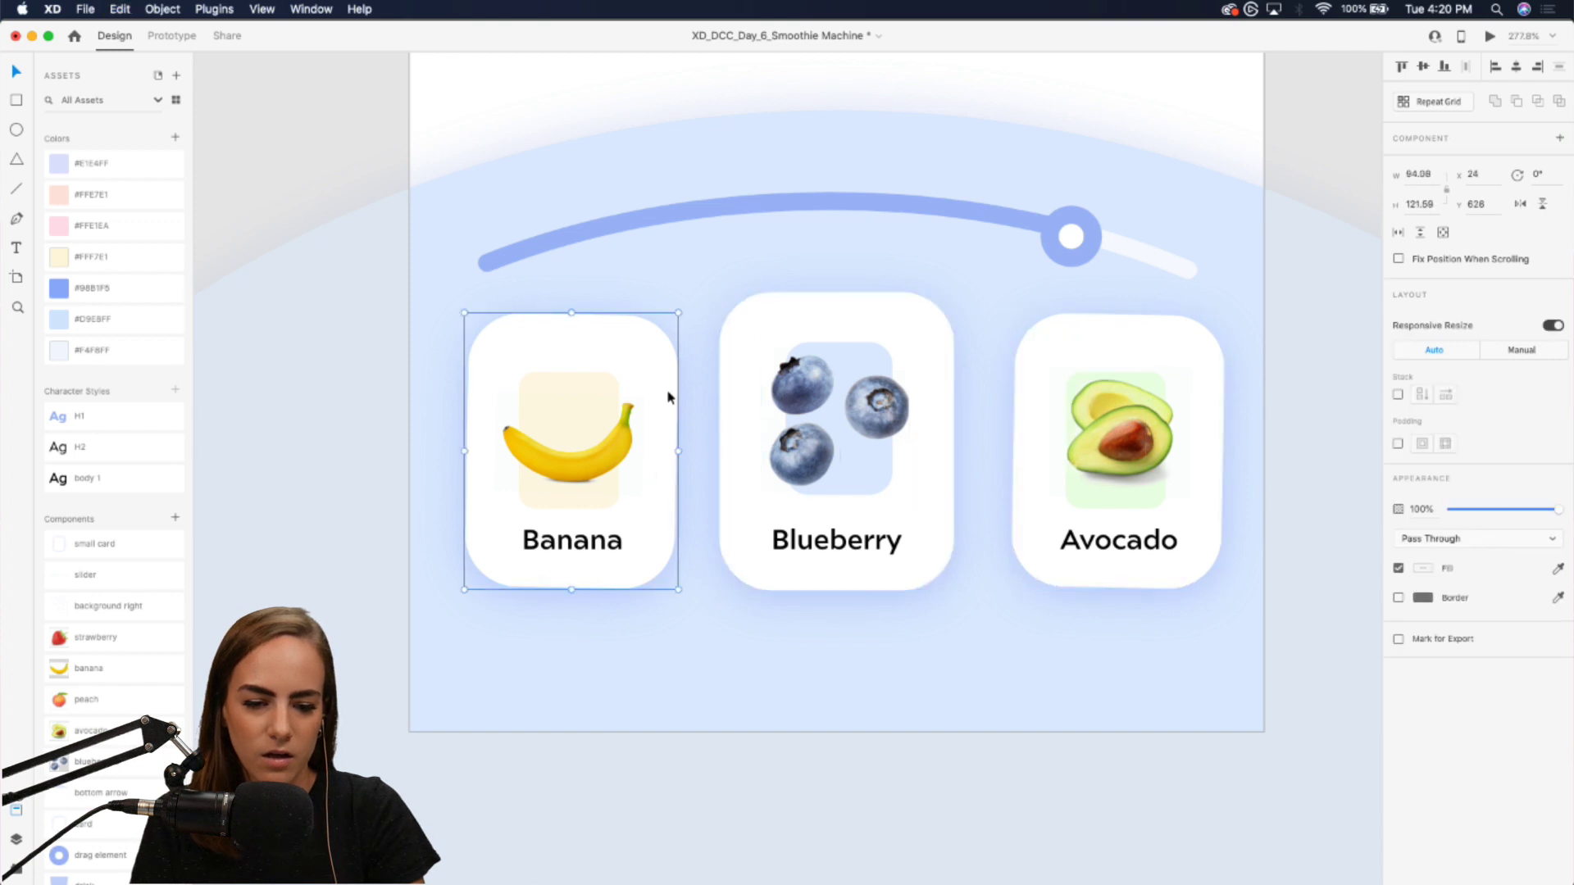
left_click_drag(660, 292, 611, 362)
left_click(1116, 392)
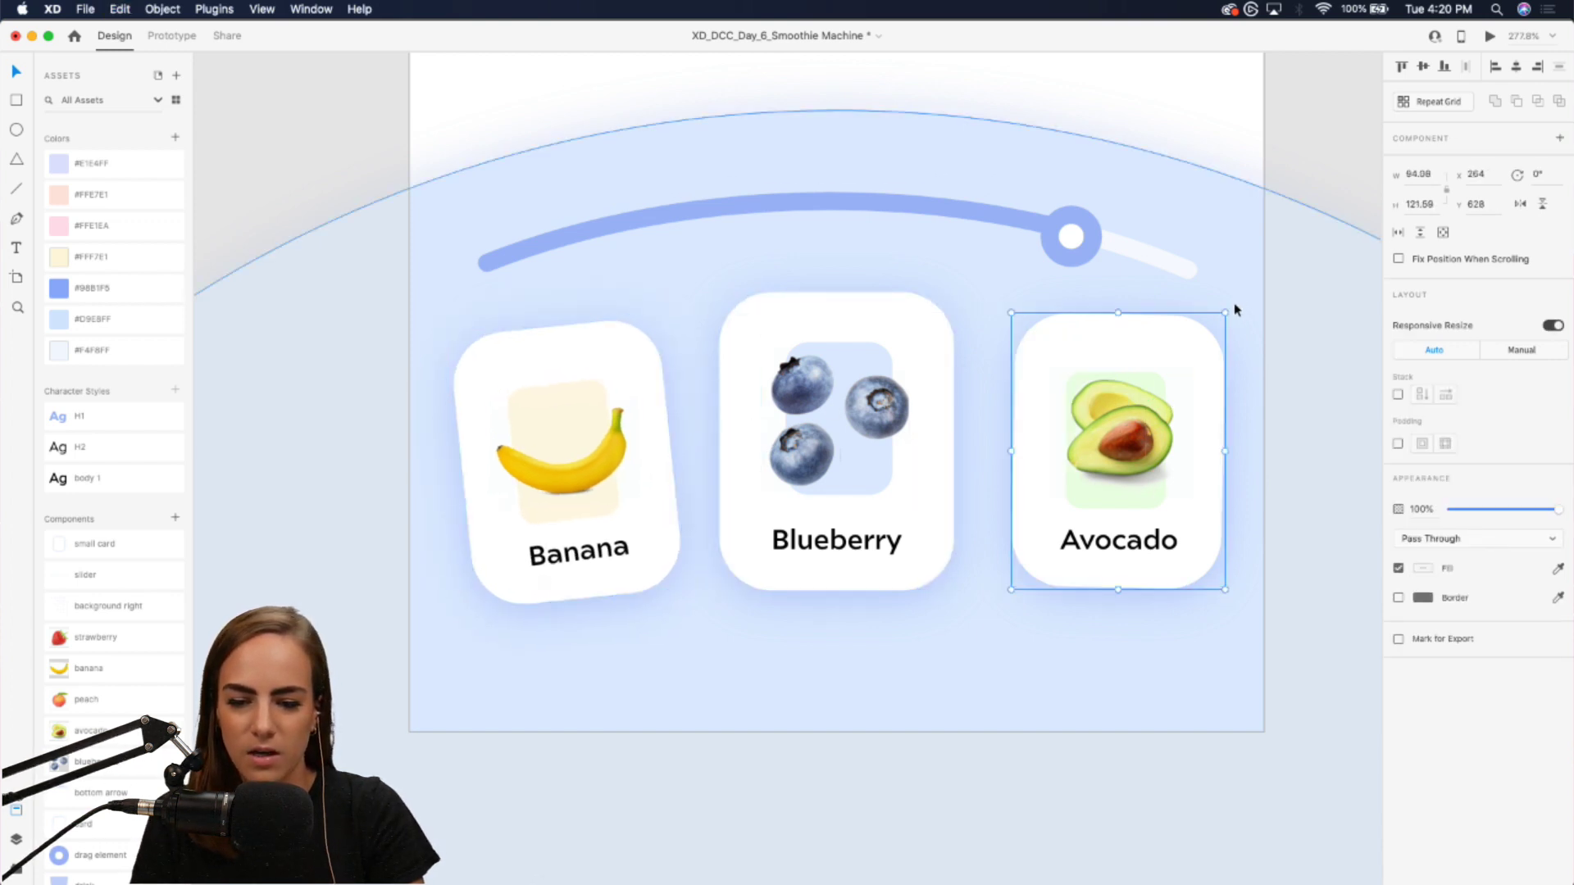
left_click_drag(1226, 309, 1254, 320)
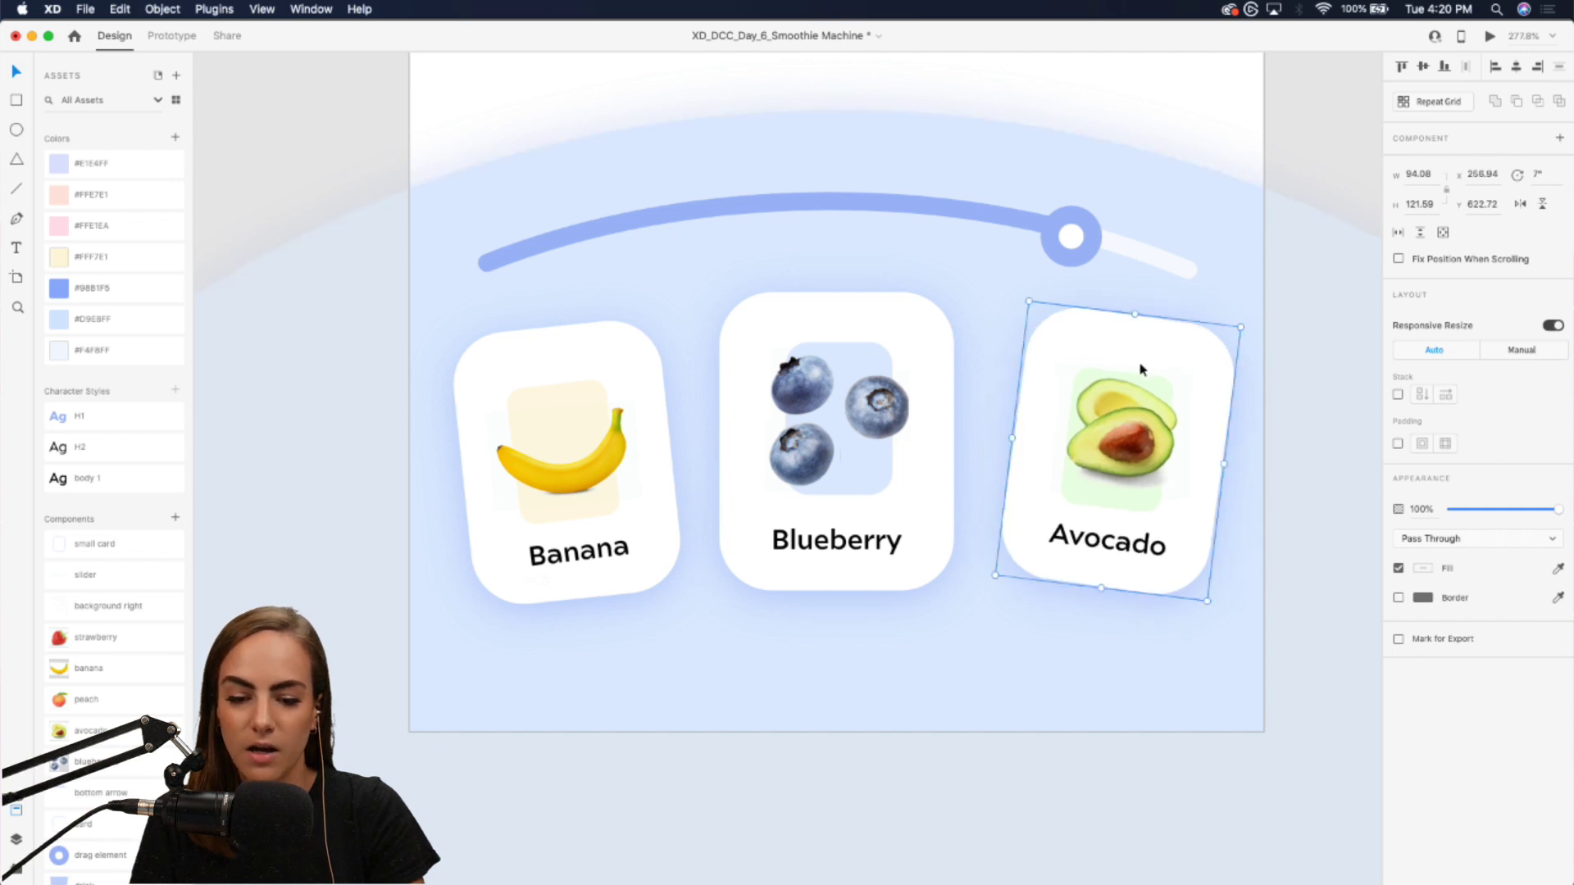
left_click_drag(1142, 369, 1145, 378)
left_click_drag(1248, 340, 1258, 339)
left_click_drag(1205, 386, 1197, 393)
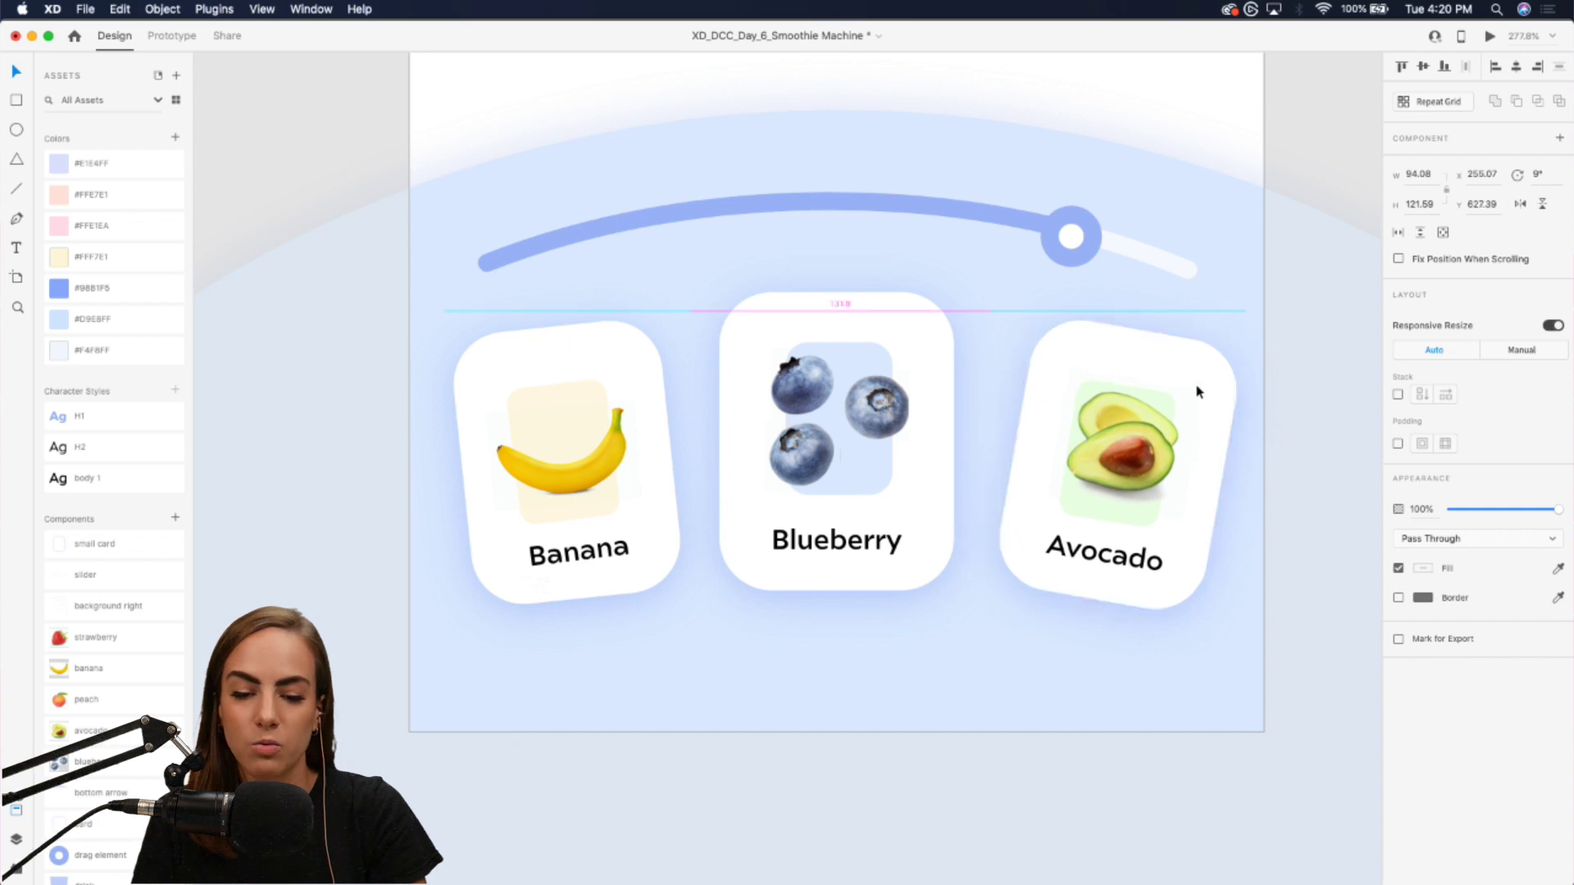
left_click(615, 473)
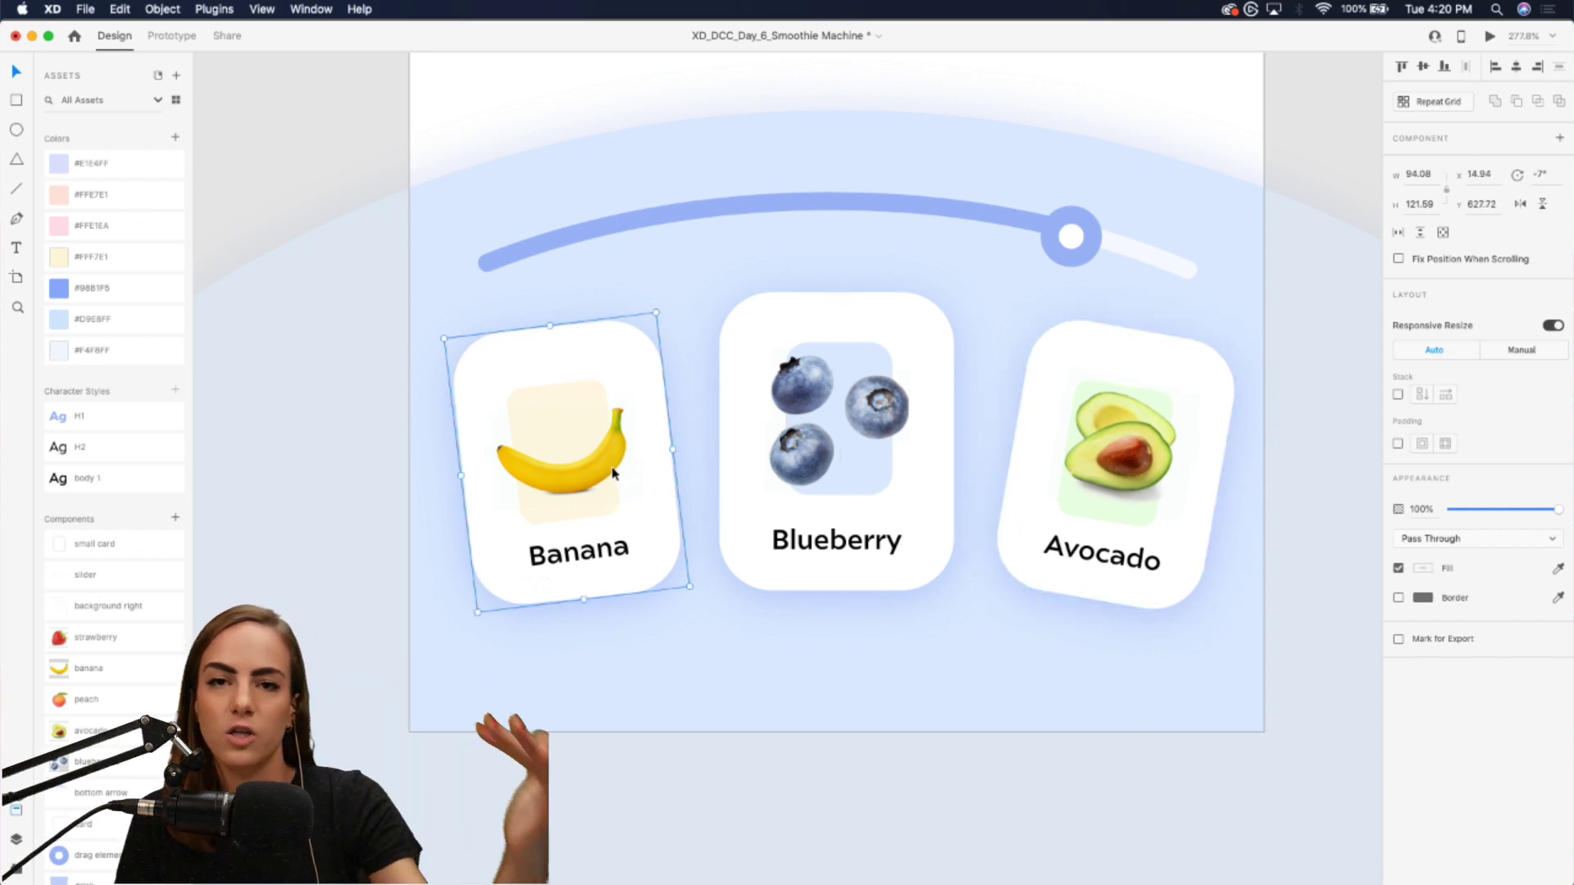
scroll(879, 451, "down", 5)
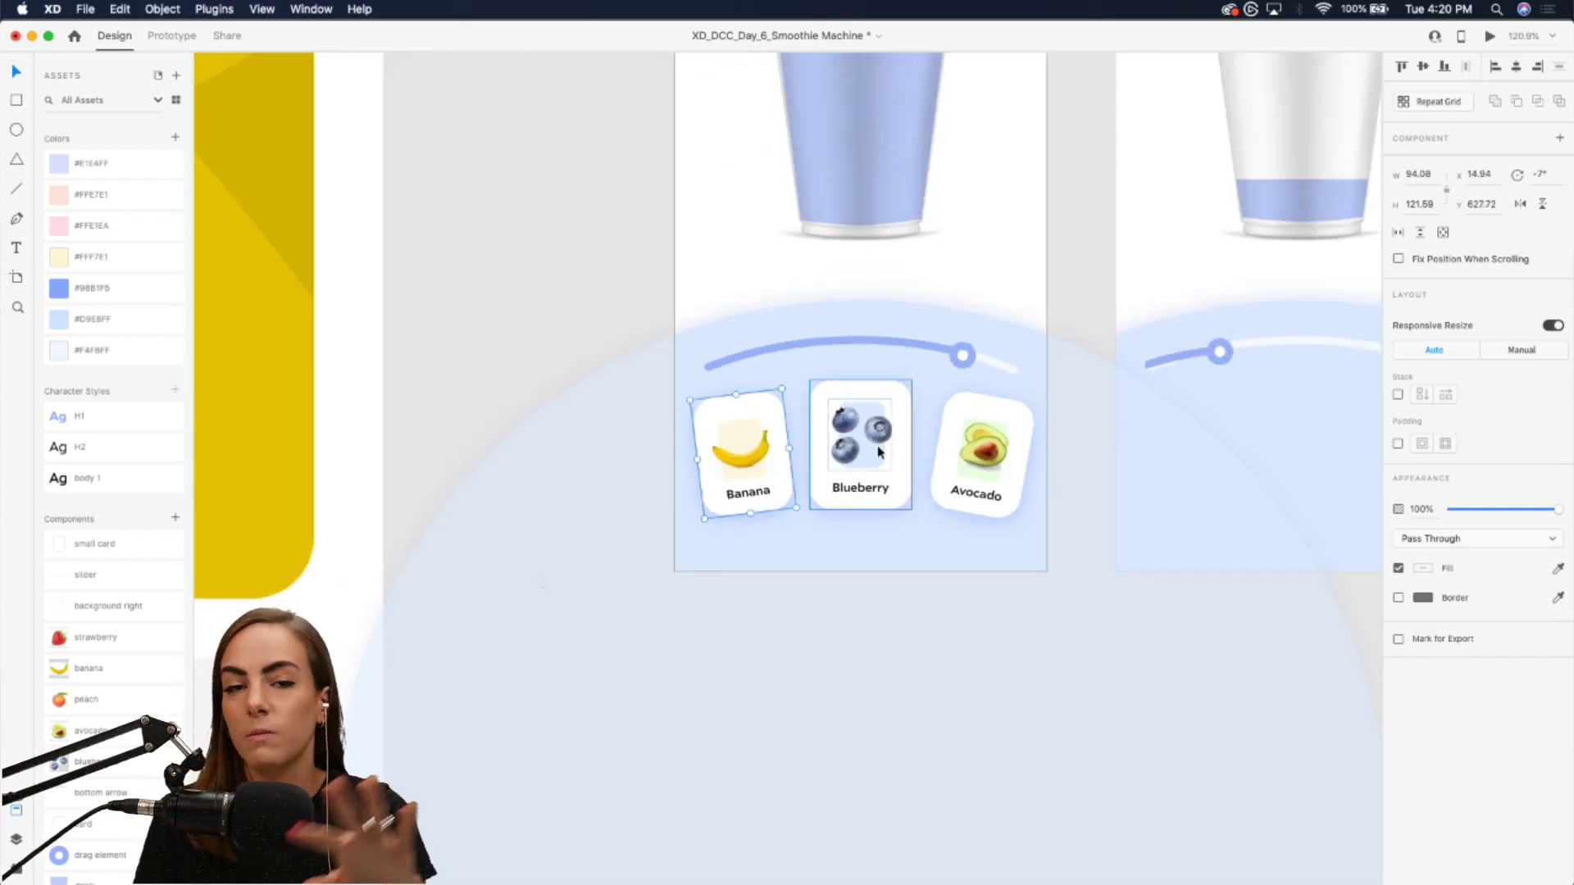
left_click(987, 332)
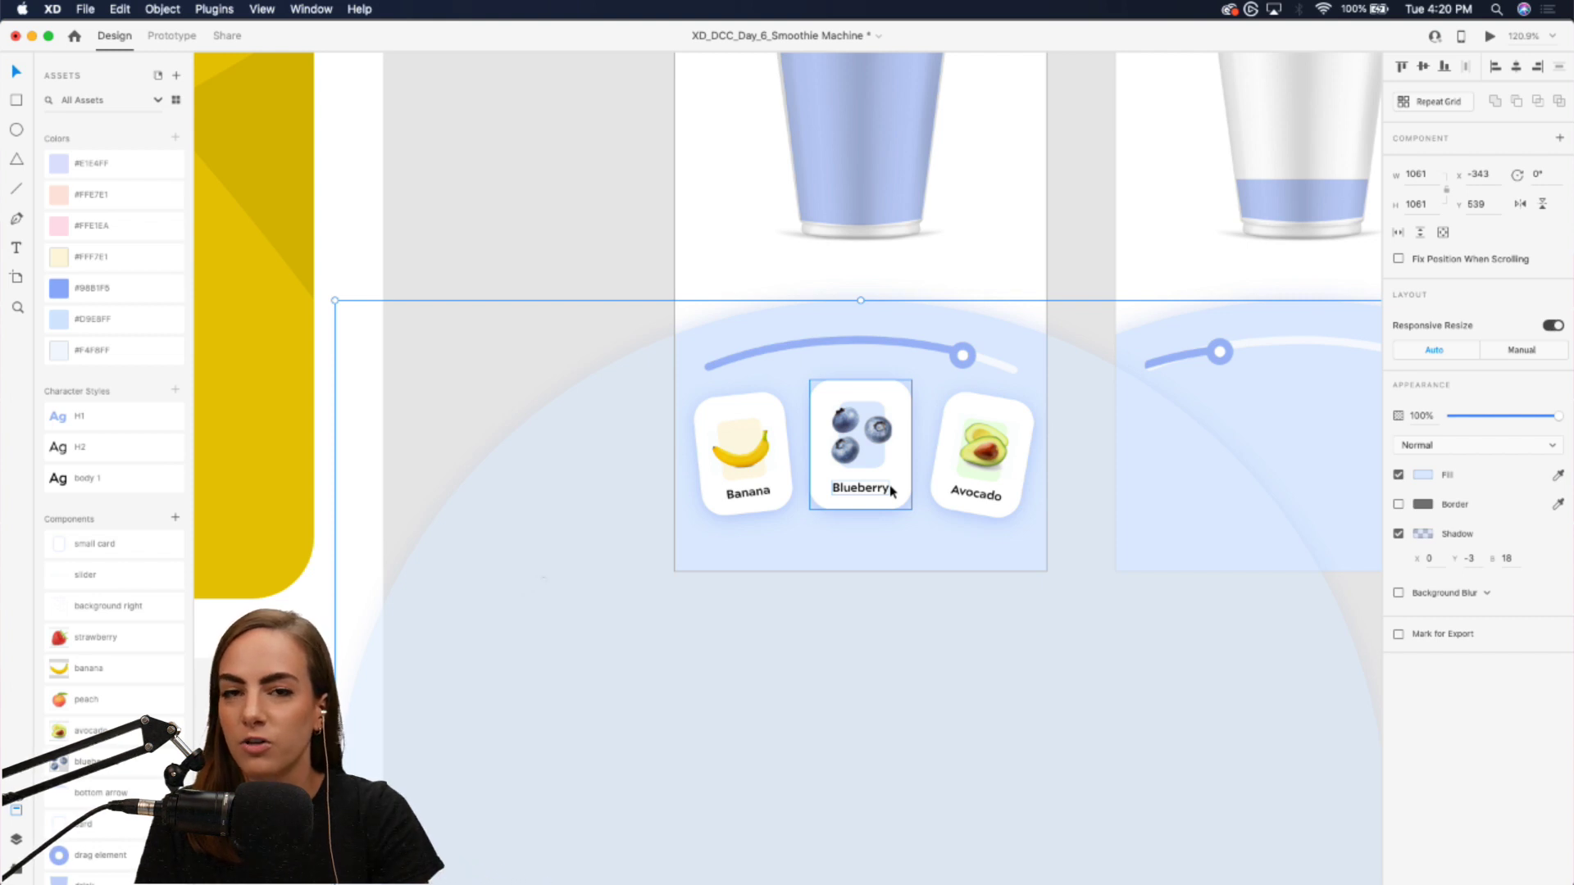
scroll(892, 492, "up", 3)
left_click(574, 203)
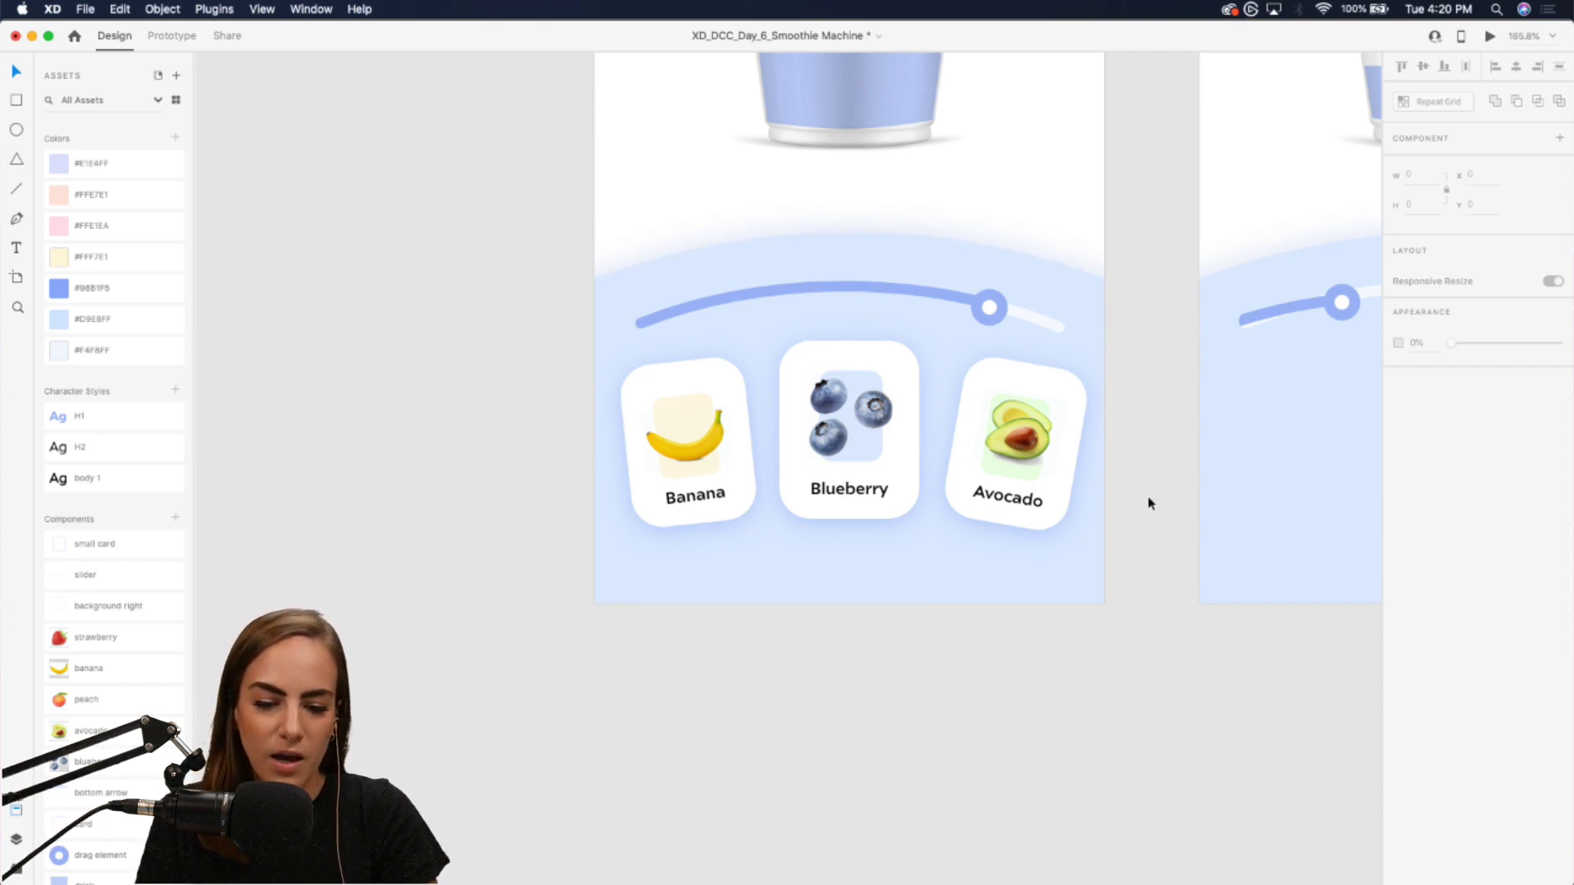
- Place the bottom arrow component on the artboard's lower edge, centred beneath the Blueberry card at about X 76, Y 775
scroll(1147, 506, "up", 1)
scroll(98, 705, "down", 3)
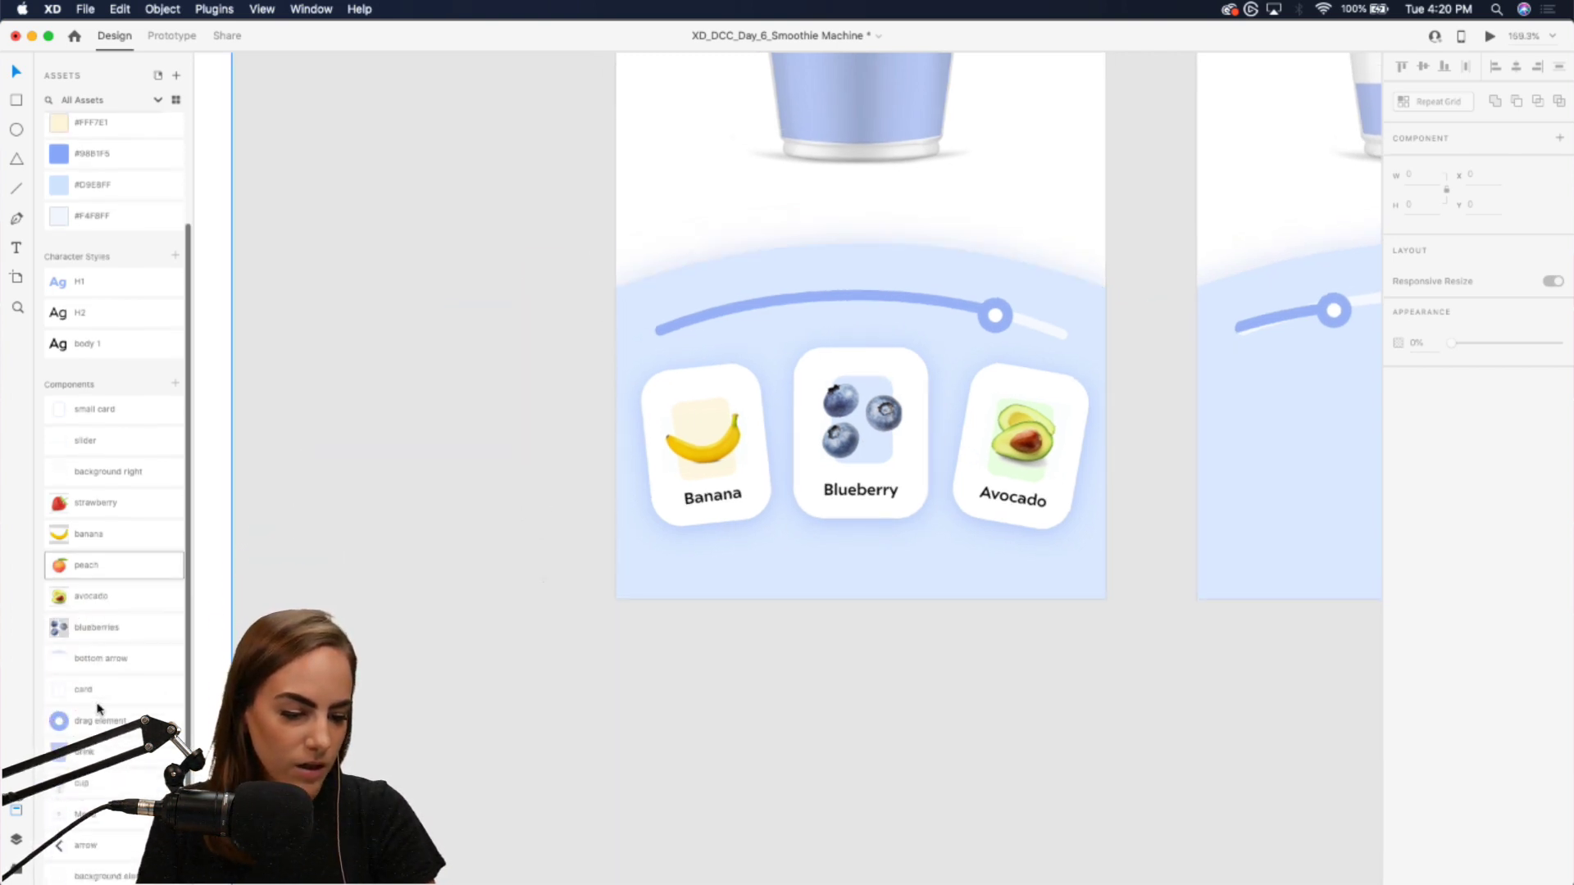
scroll(87, 822, "down", 1)
left_click(109, 623)
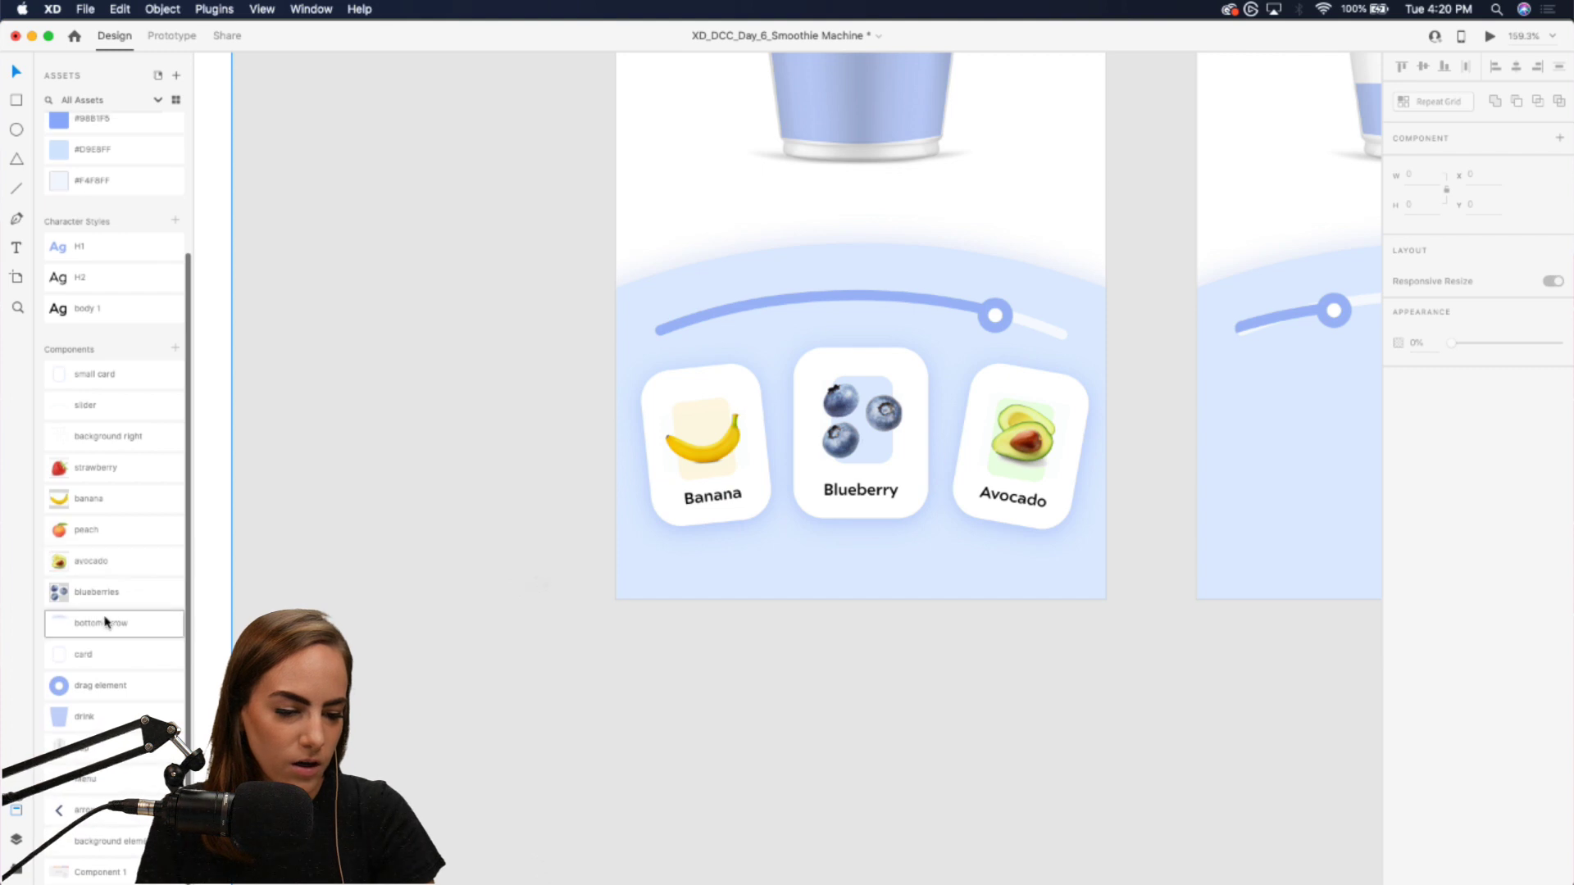
left_click_drag(457, 271, 854, 569)
scroll(854, 568, "up", 5)
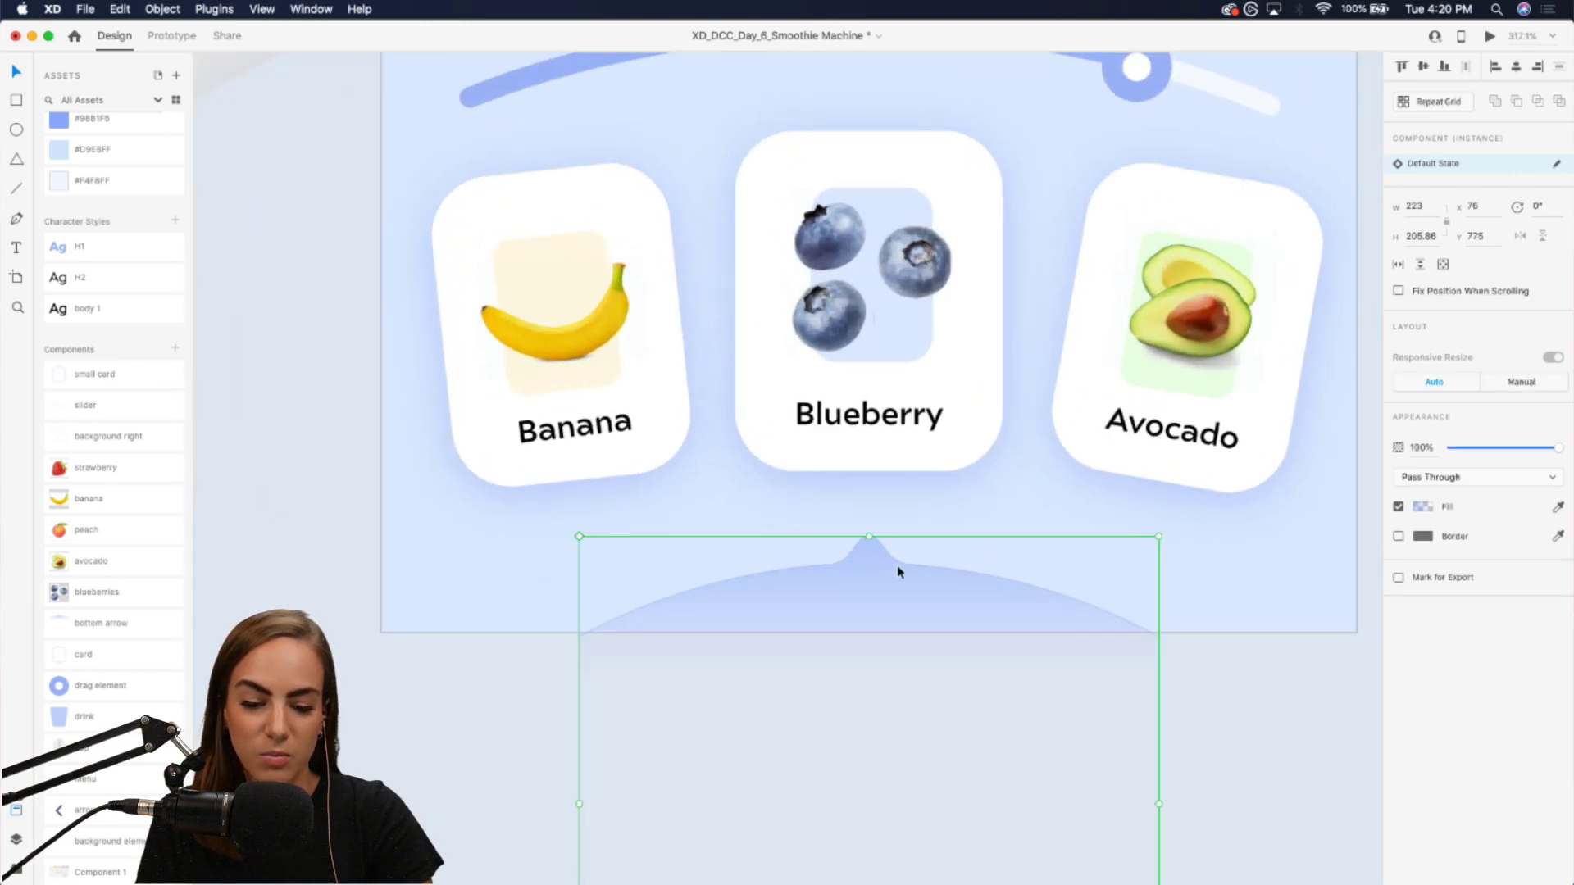
scroll(842, 546, "up", 8)
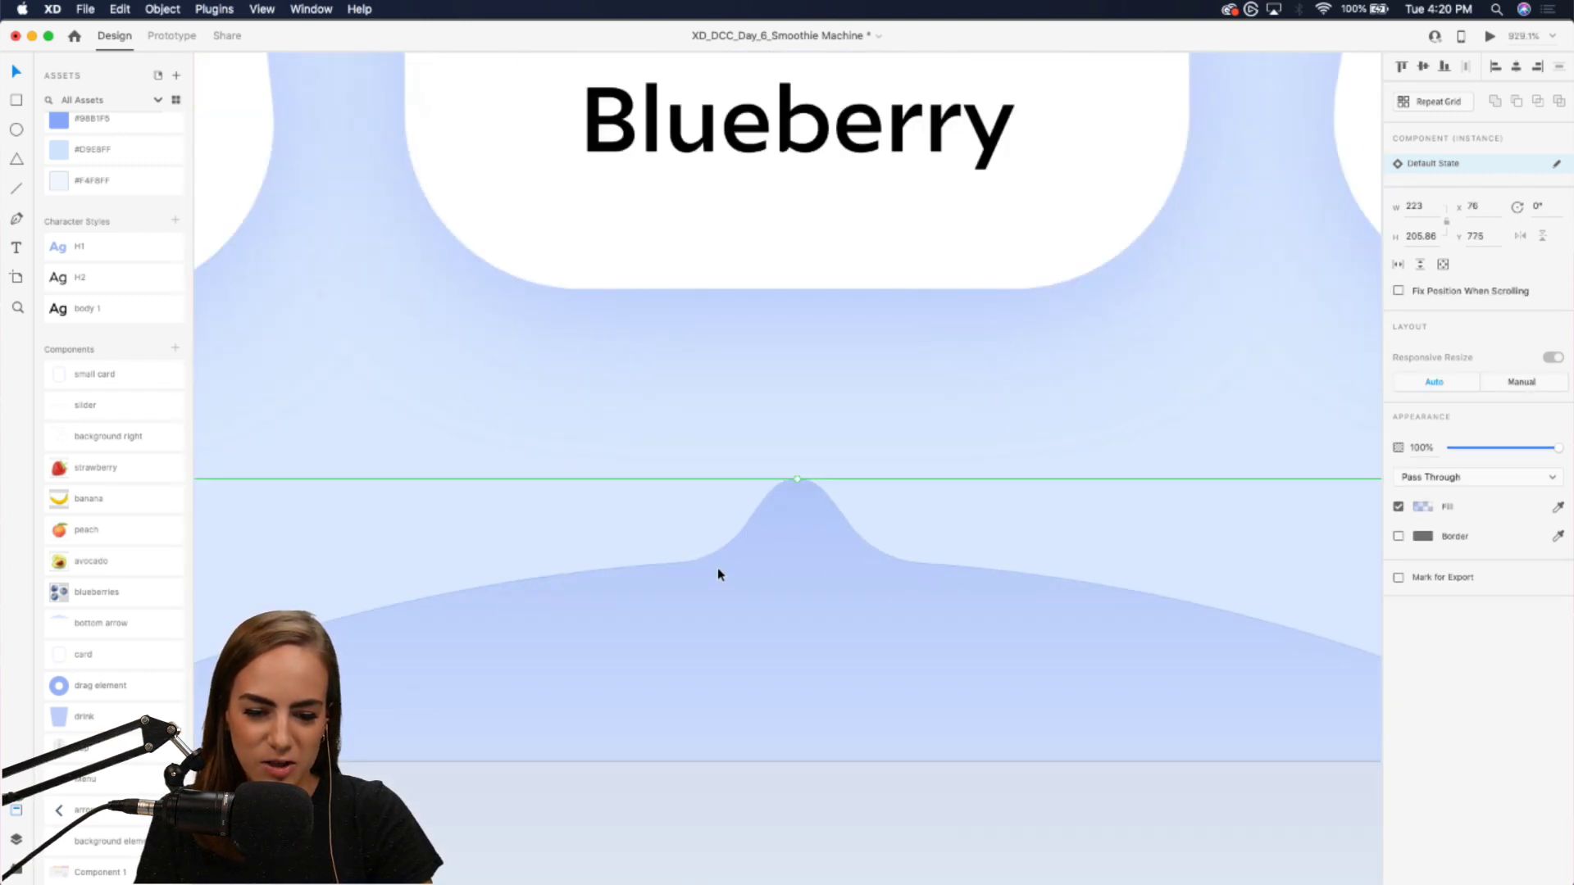
scroll(821, 484, "down", 10)
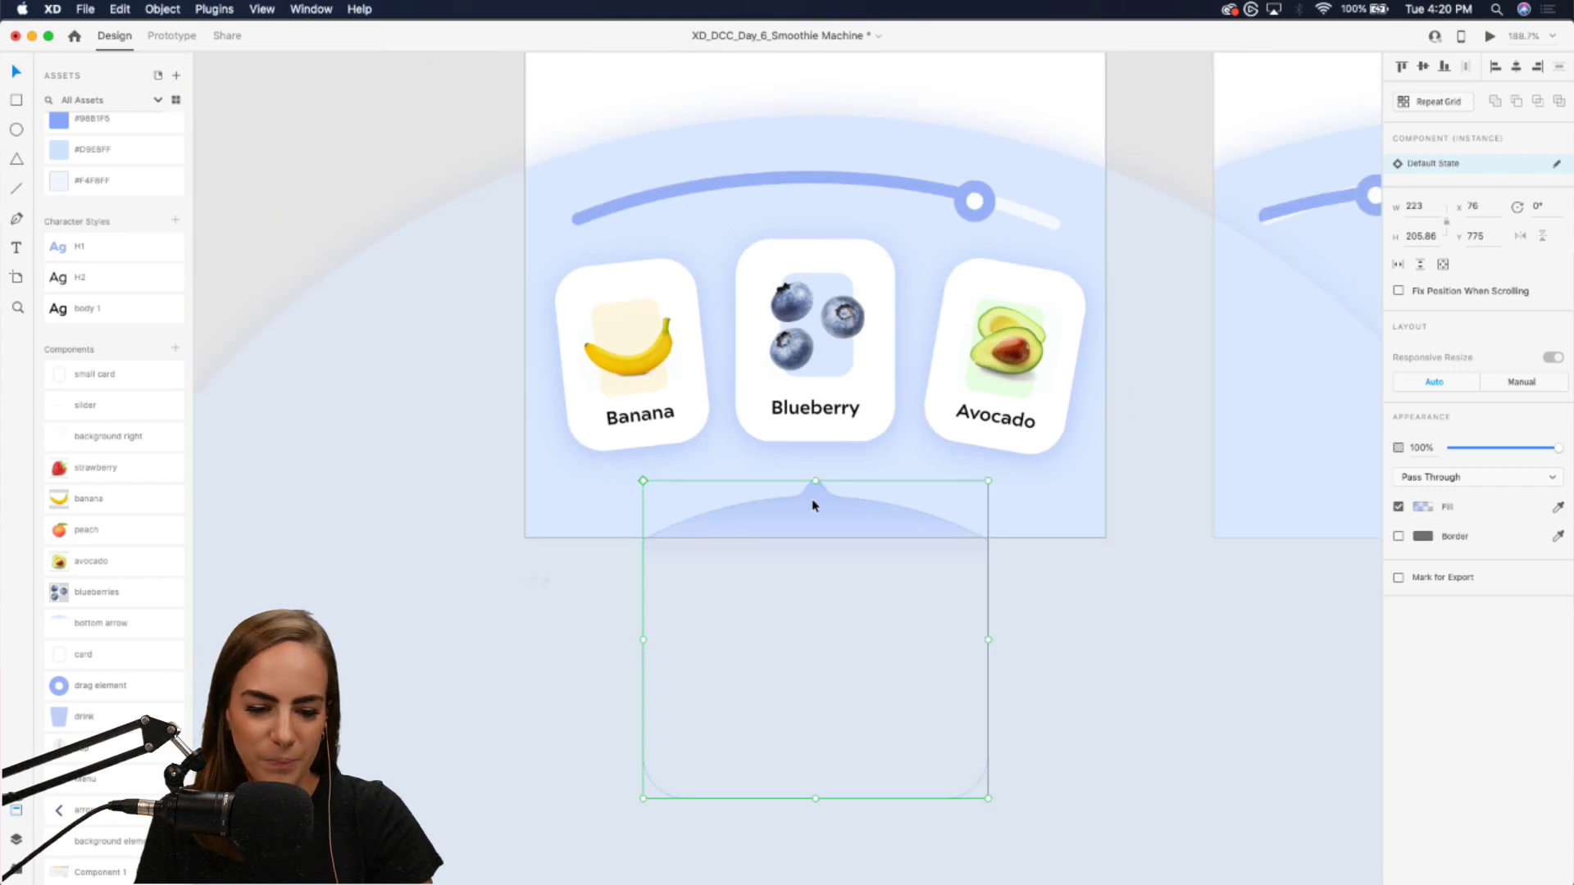
left_click(391, 127)
- Copy the three fruit cards and the bottom arrow into the Smoothie App – 1 artboard at the same position
scroll(391, 127, "down", 3)
scroll(391, 130, "up", 4)
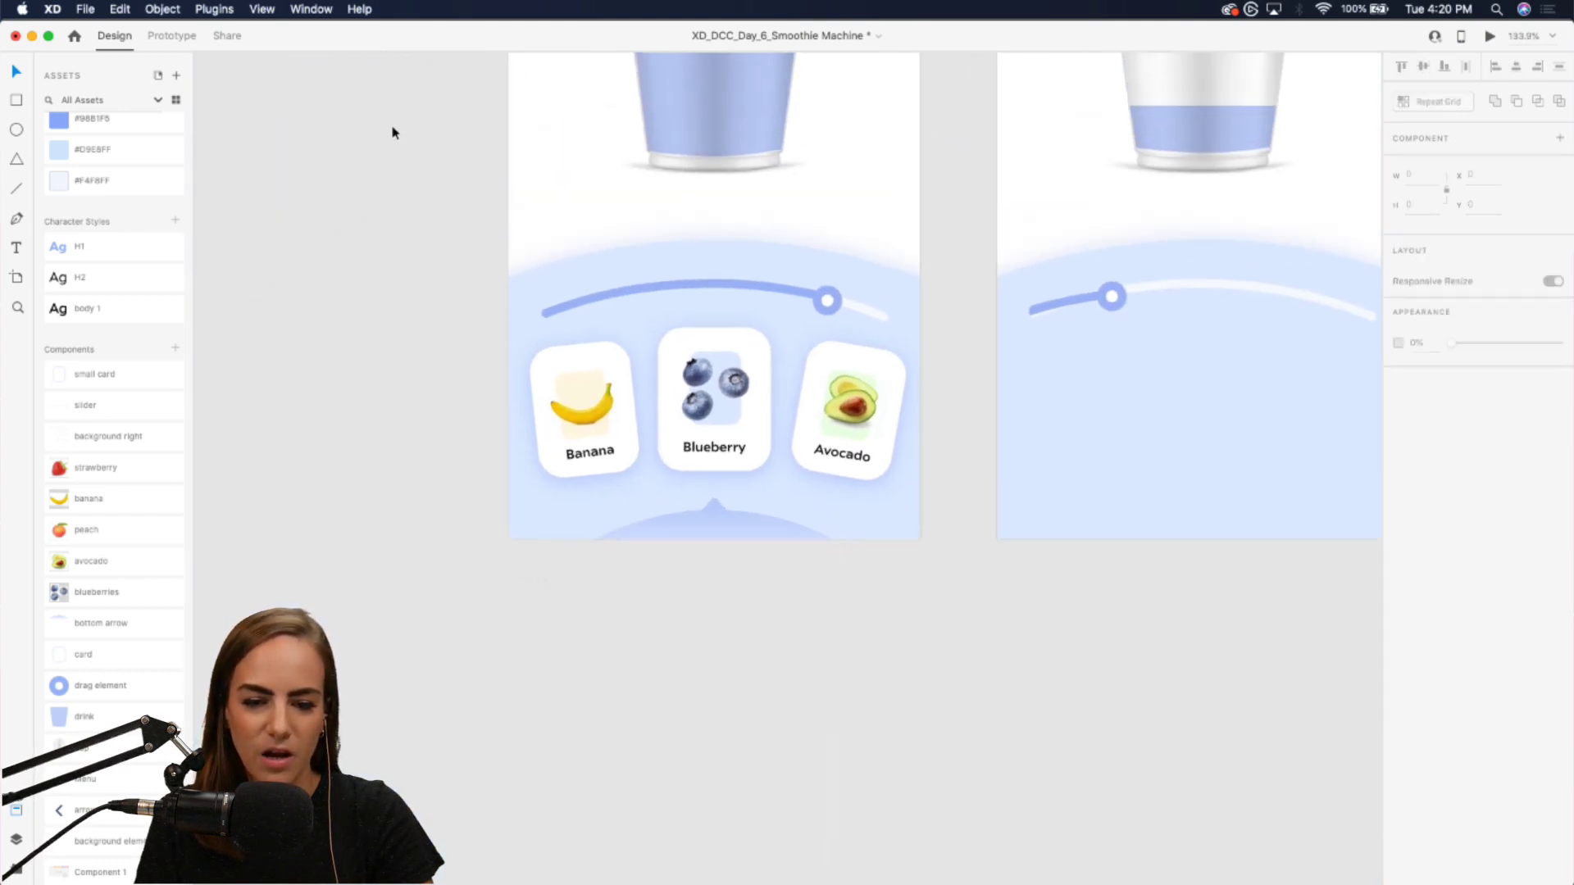
scroll(391, 131, "down", 2)
left_click(665, 486)
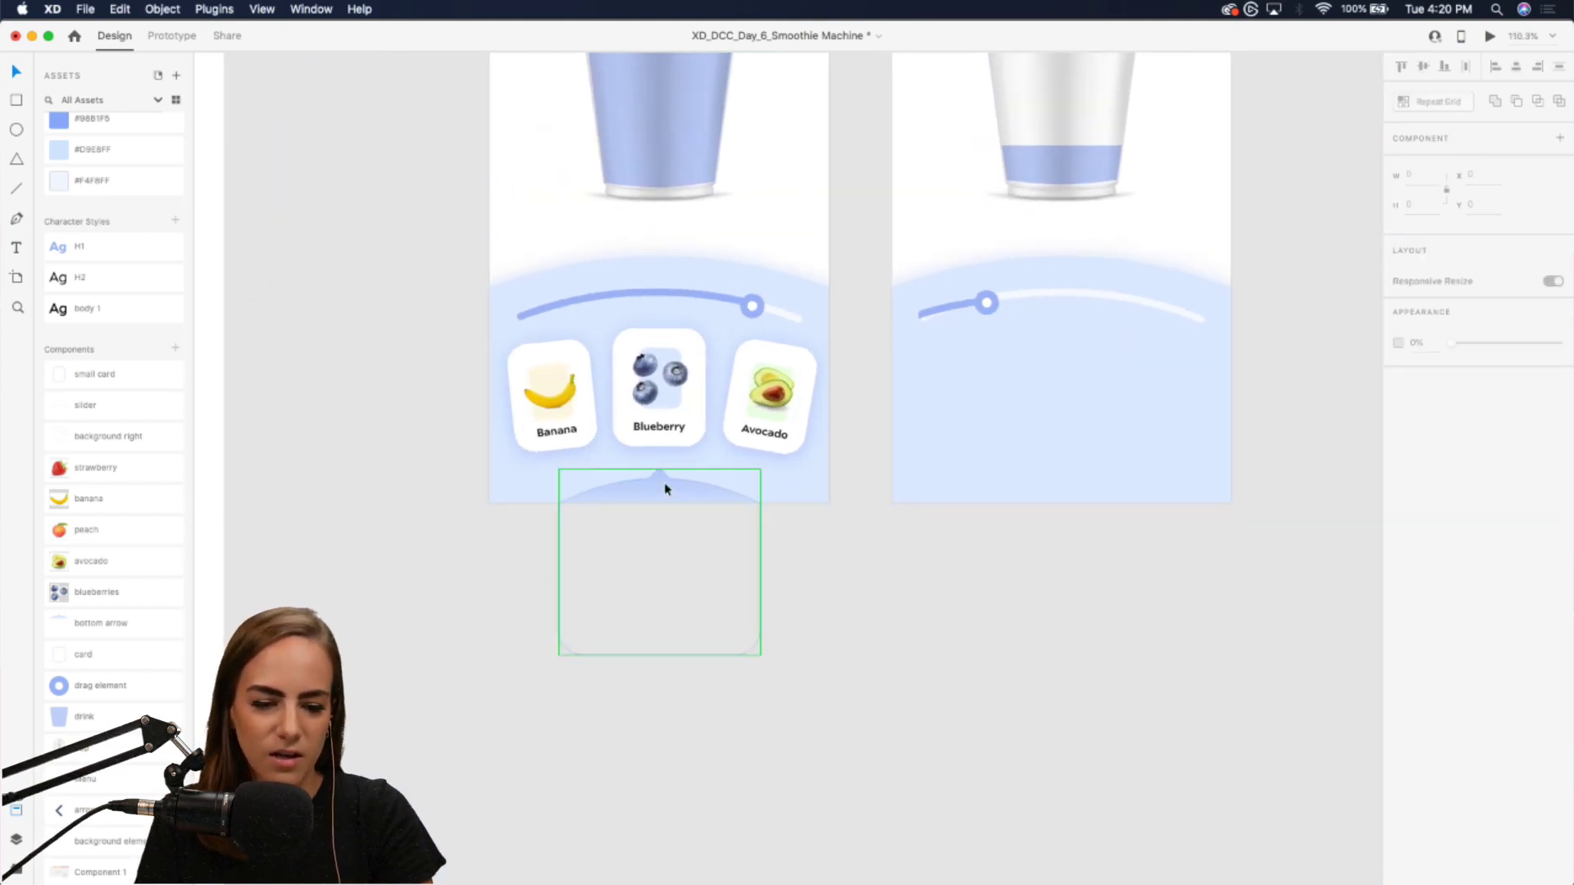
left_click(770, 393, "shift")
left_click(659, 385, "shift")
left_click(553, 393, "shift")
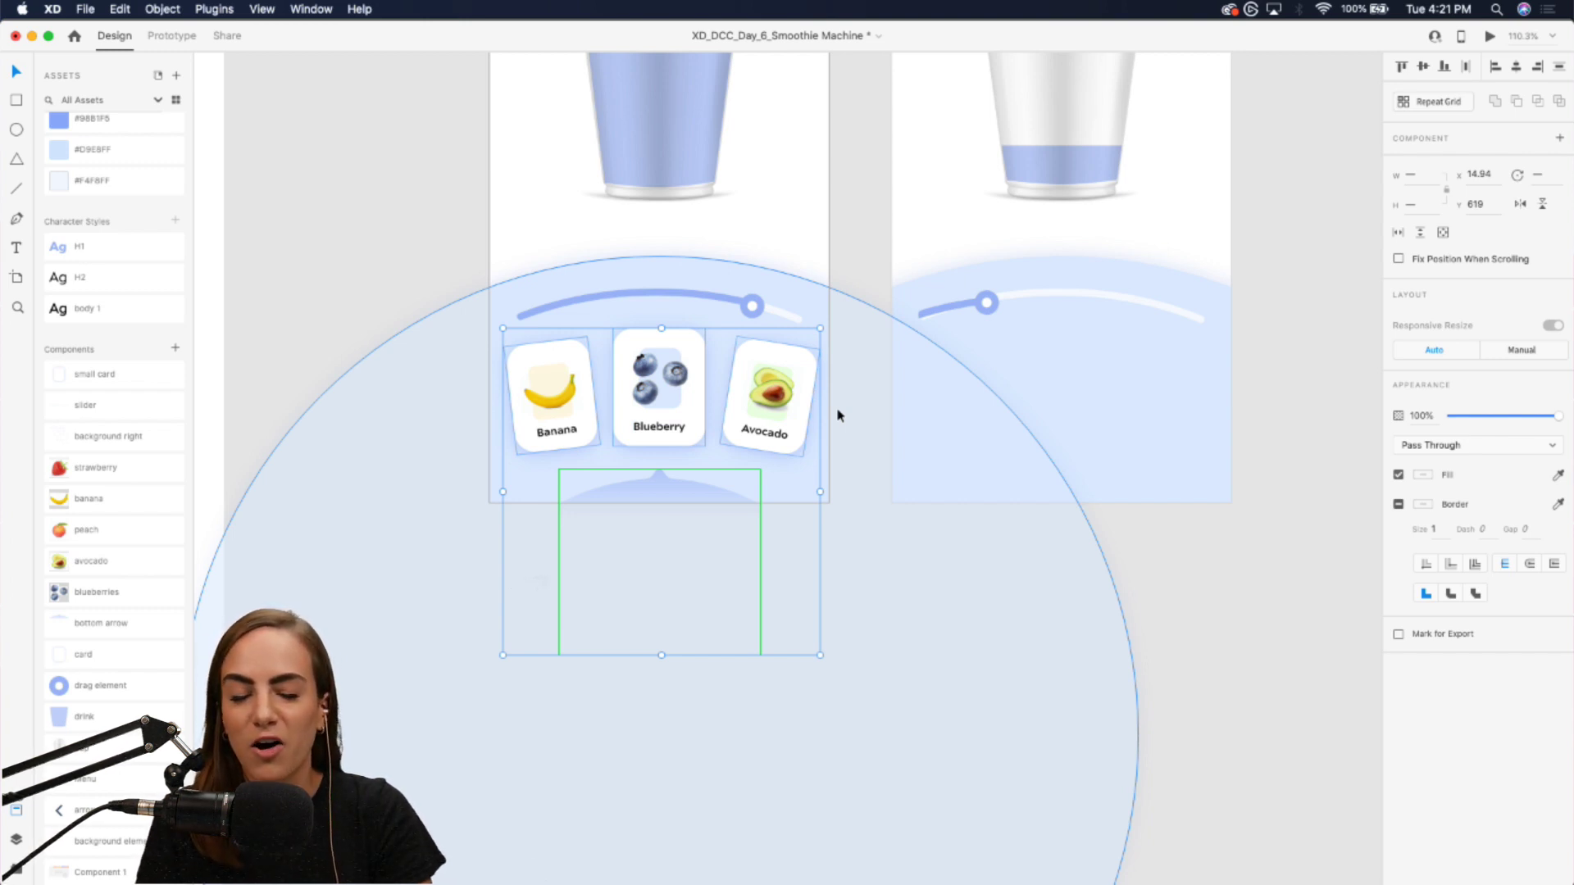
left_click(1057, 405)
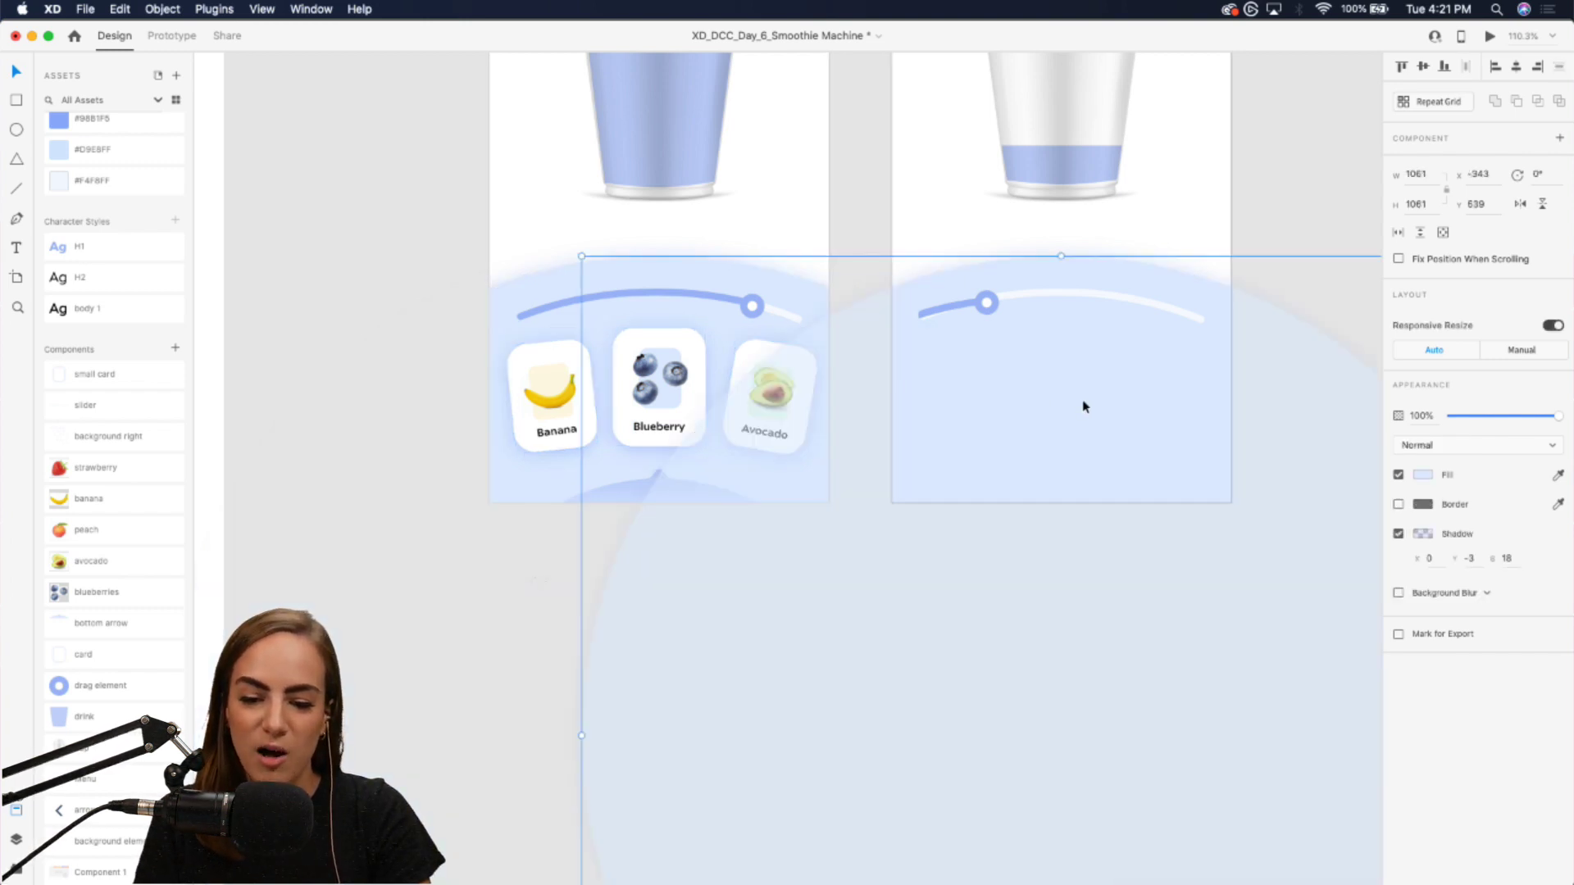
key("super+v")
scroll(1083, 406, "down", 5)
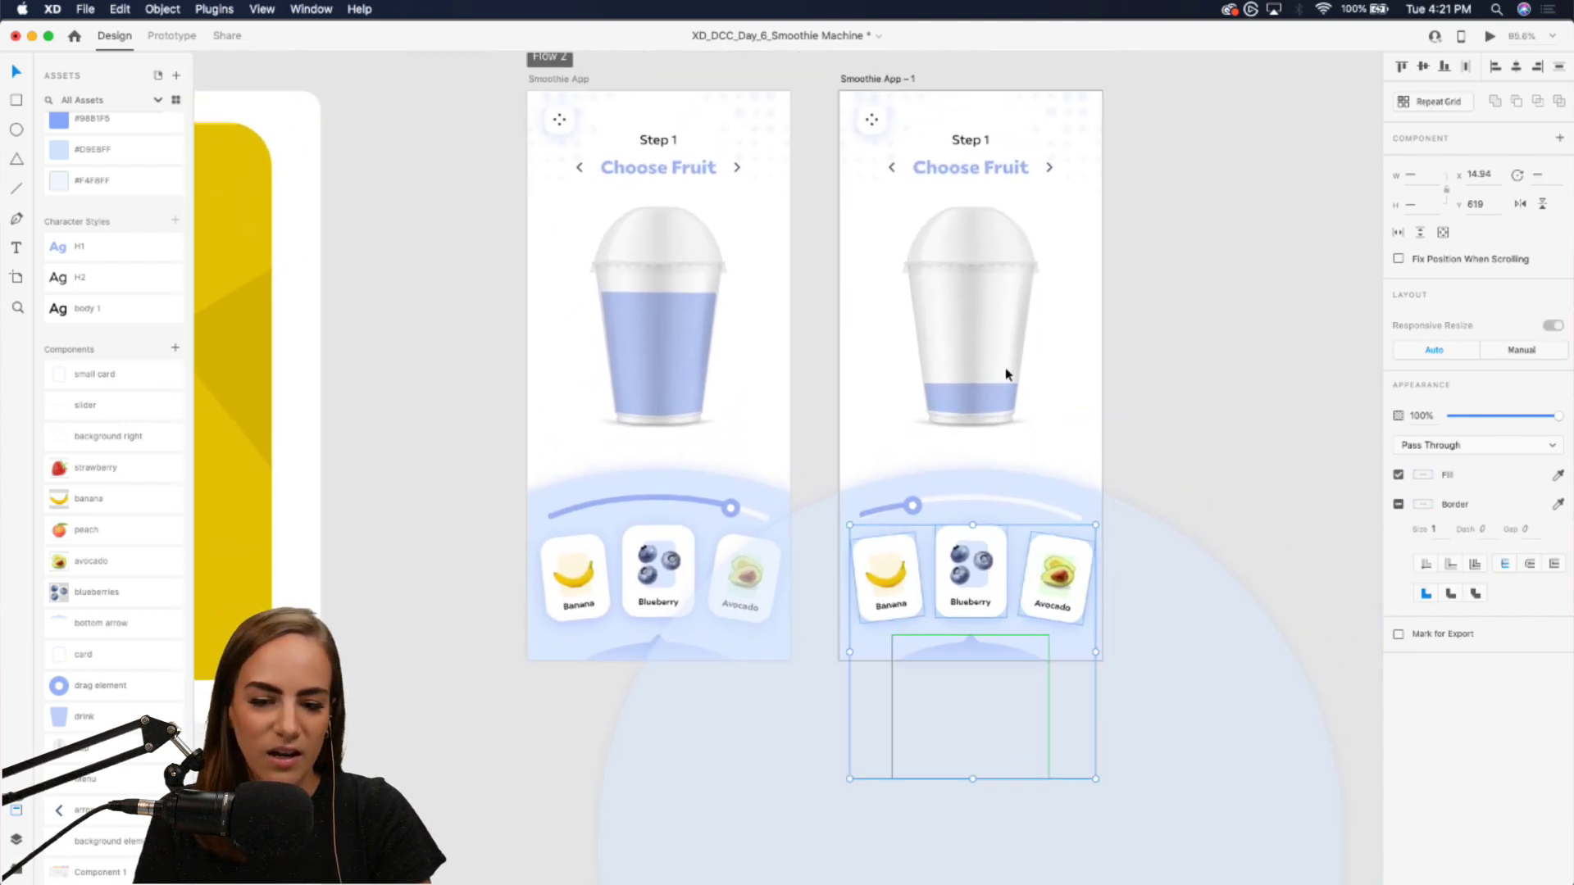
- Preview the prototype from the Smoothie App artboard and test dragging the slider handle above the fruit cards
left_click(833, 322)
left_click(601, 328)
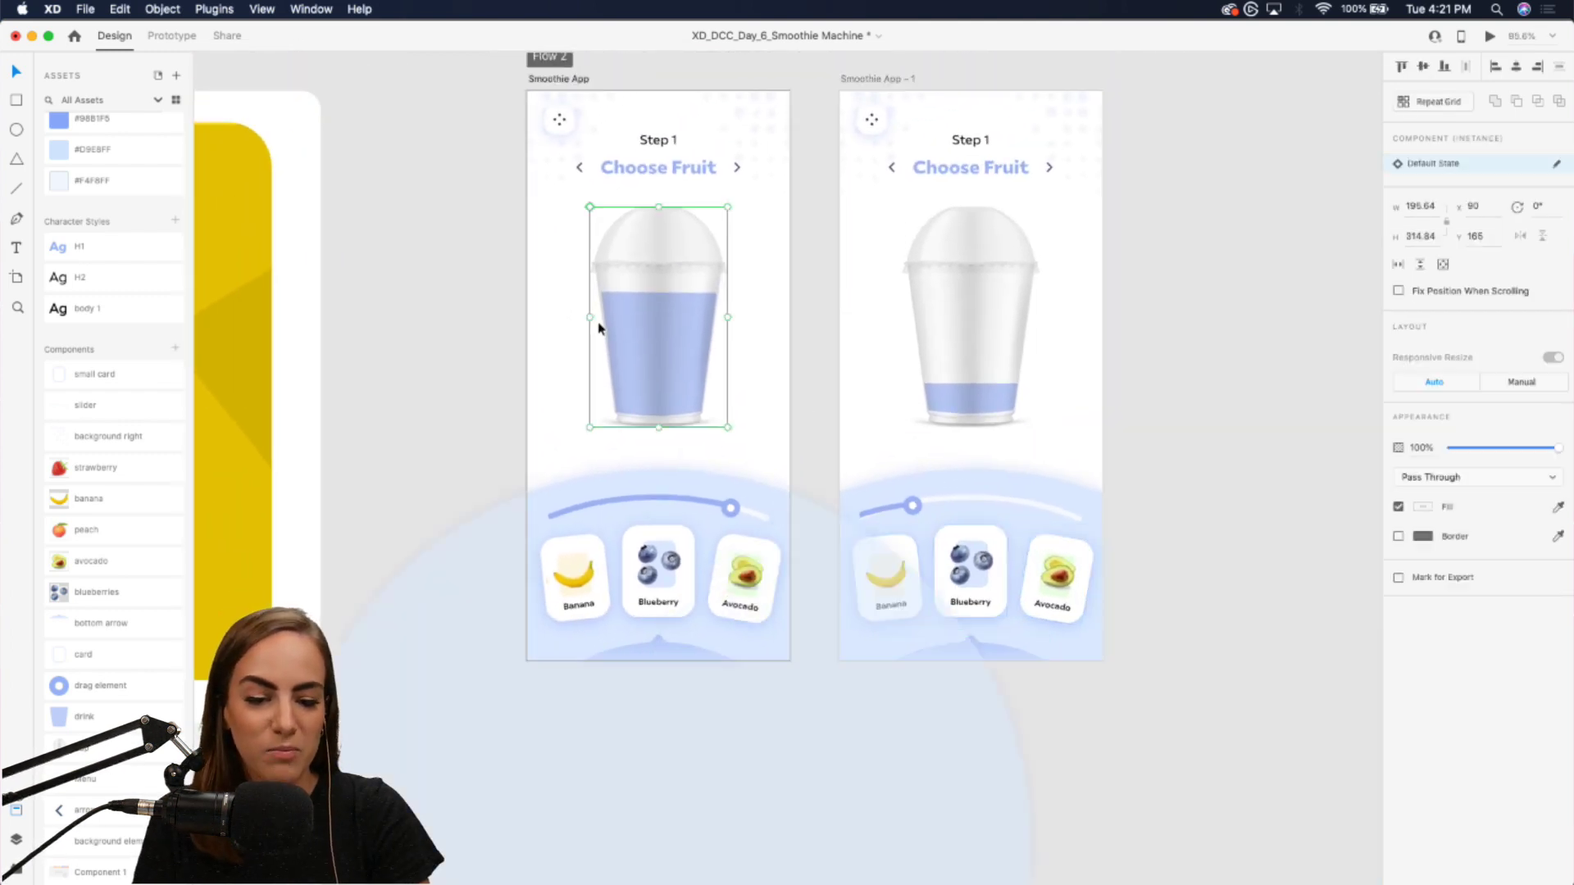
left_click(1489, 36)
scroll(701, 240, "right", 10)
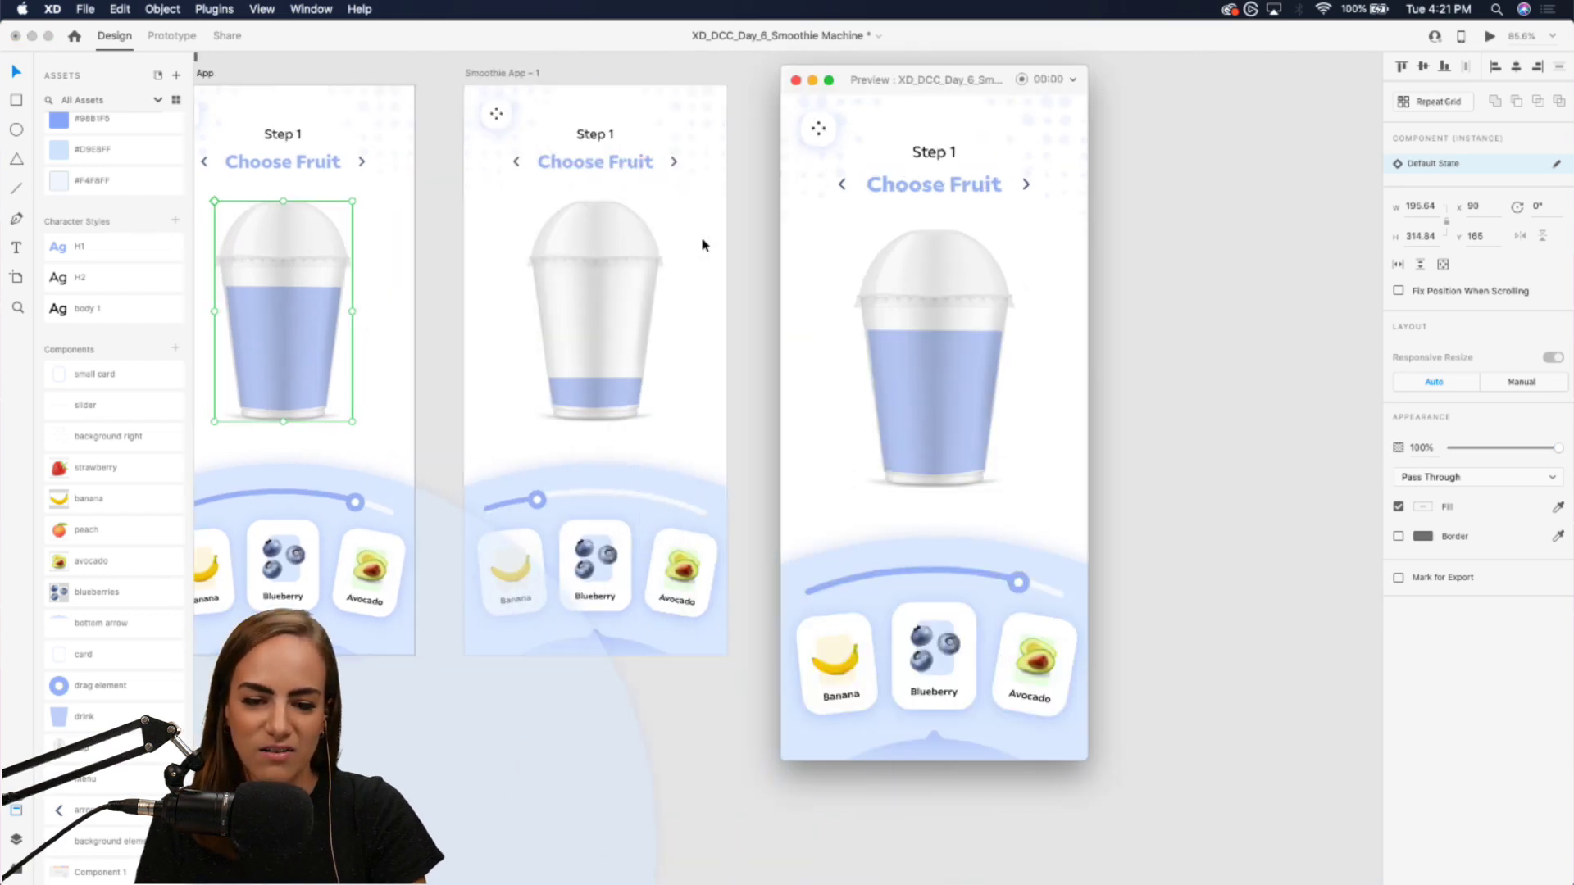
mouse_move(1017, 584)
left_mouse_down()
mouse_move(862, 584)
mouse_move(1016, 582)
left_mouse_up()
left_click(795, 80)
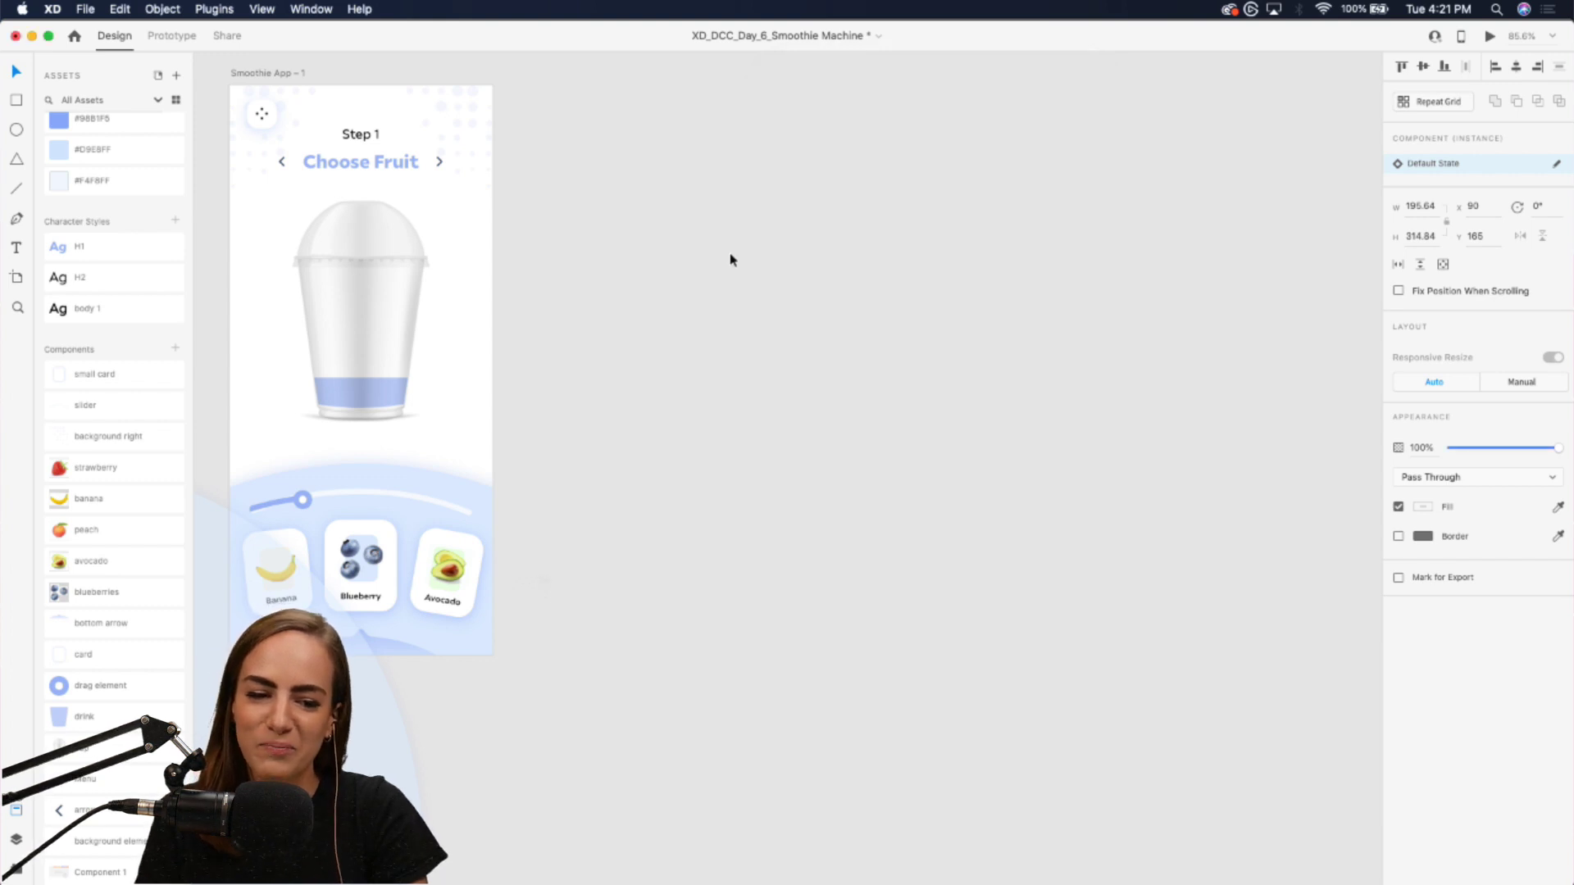
- Examine how the rotating fruit card groups extend beyond the artboards in the Flow 1 example
scroll(732, 260, "left", 10)
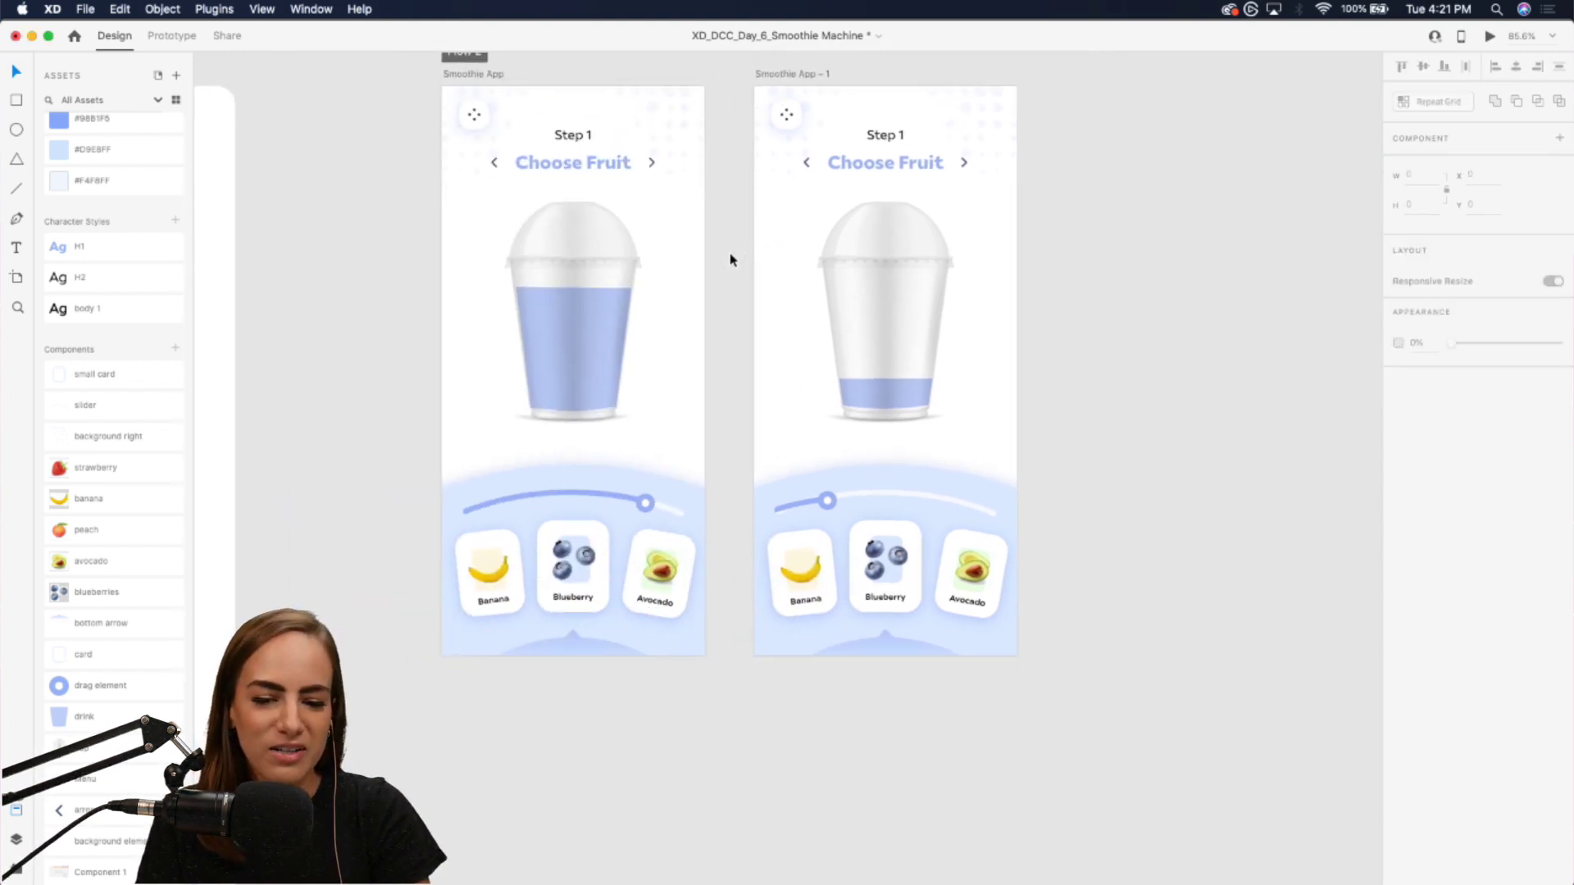
scroll(732, 260, "down", 3)
scroll(731, 260, "left", 3)
scroll(731, 260, "right", 4)
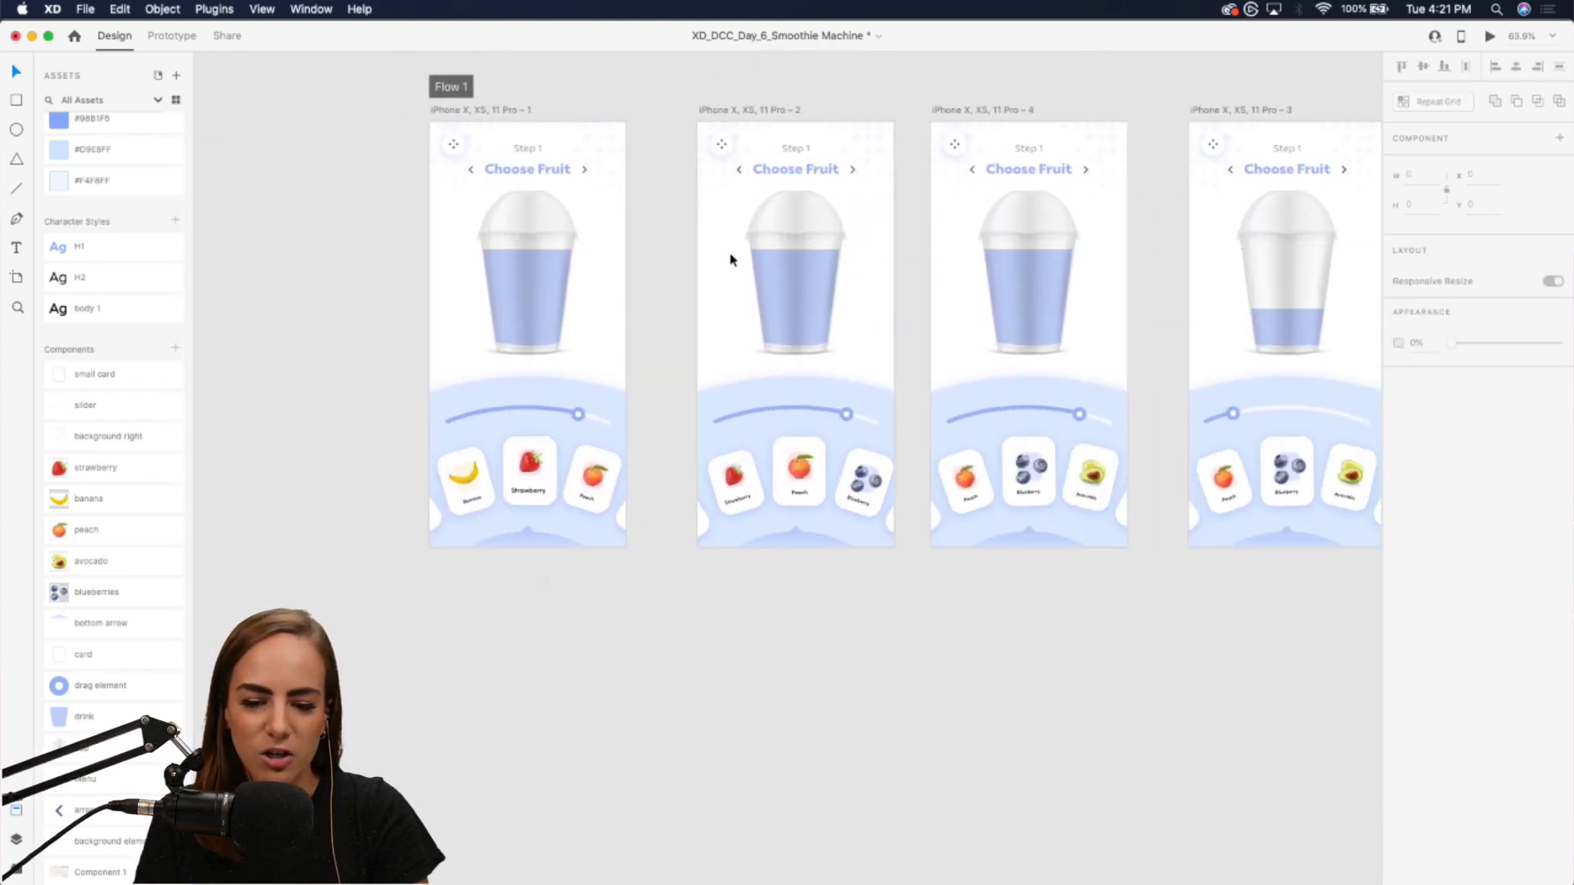
scroll(514, 478, "up", 5)
left_click(508, 480)
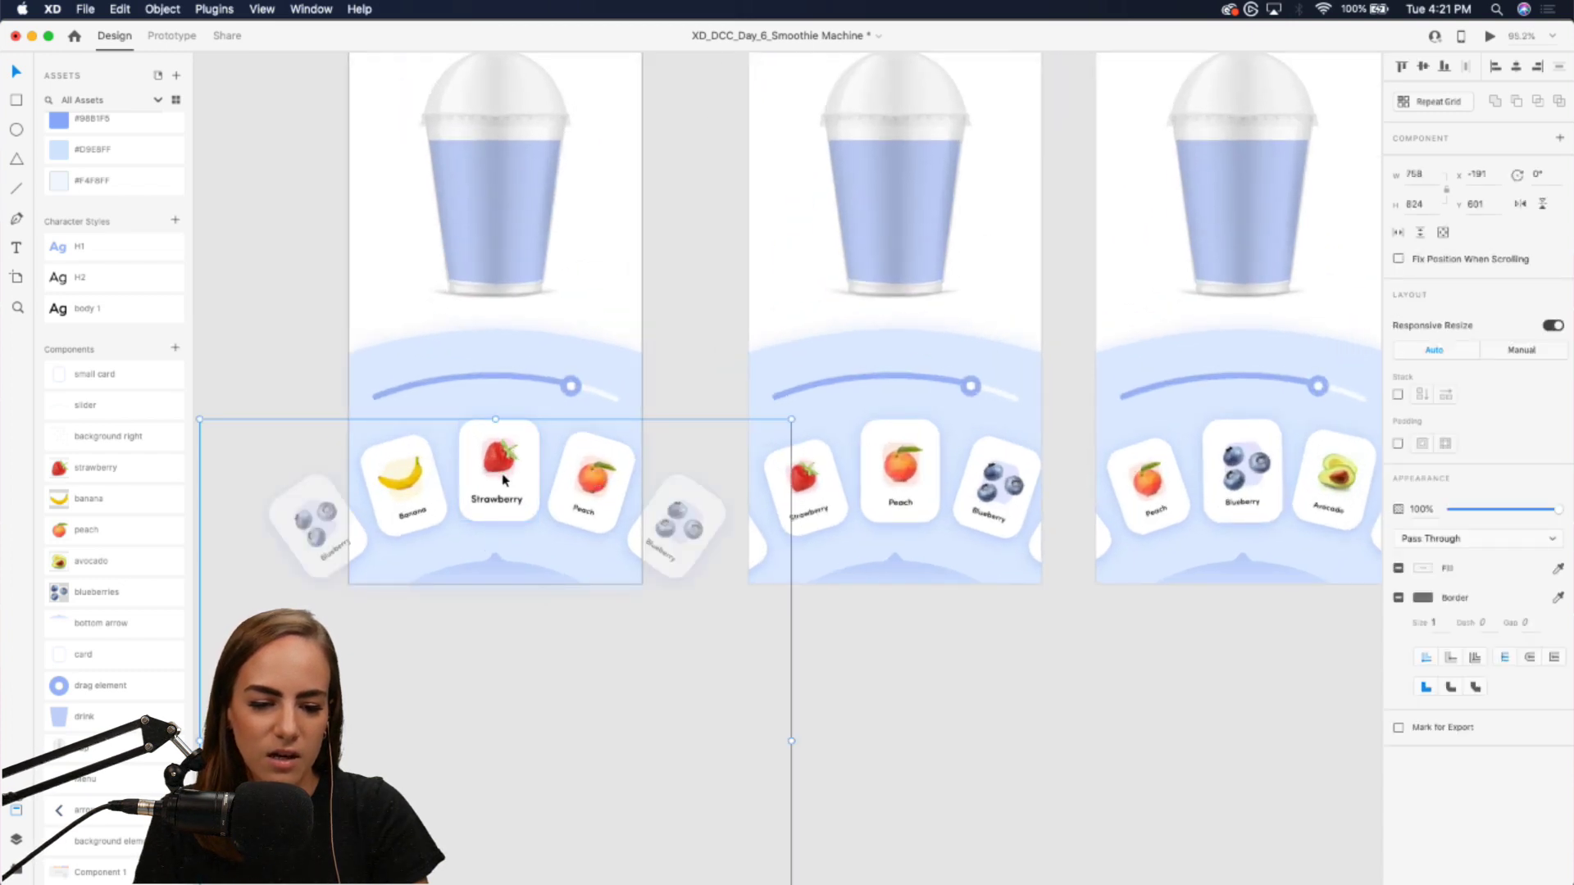
scroll(380, 515, "up", 5)
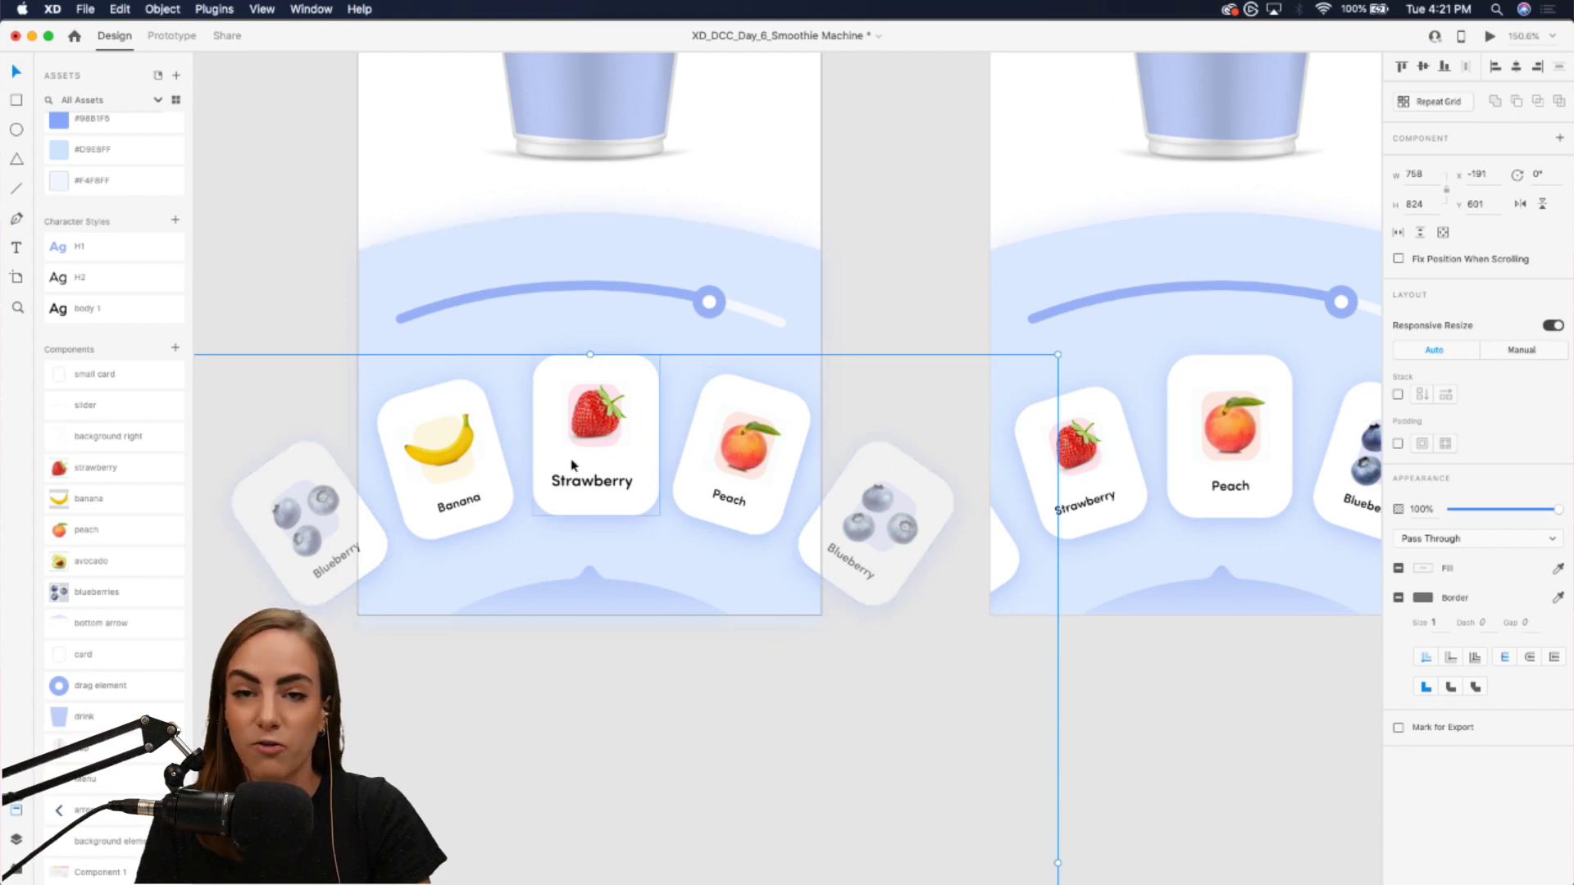
scroll(574, 463, "right", 5)
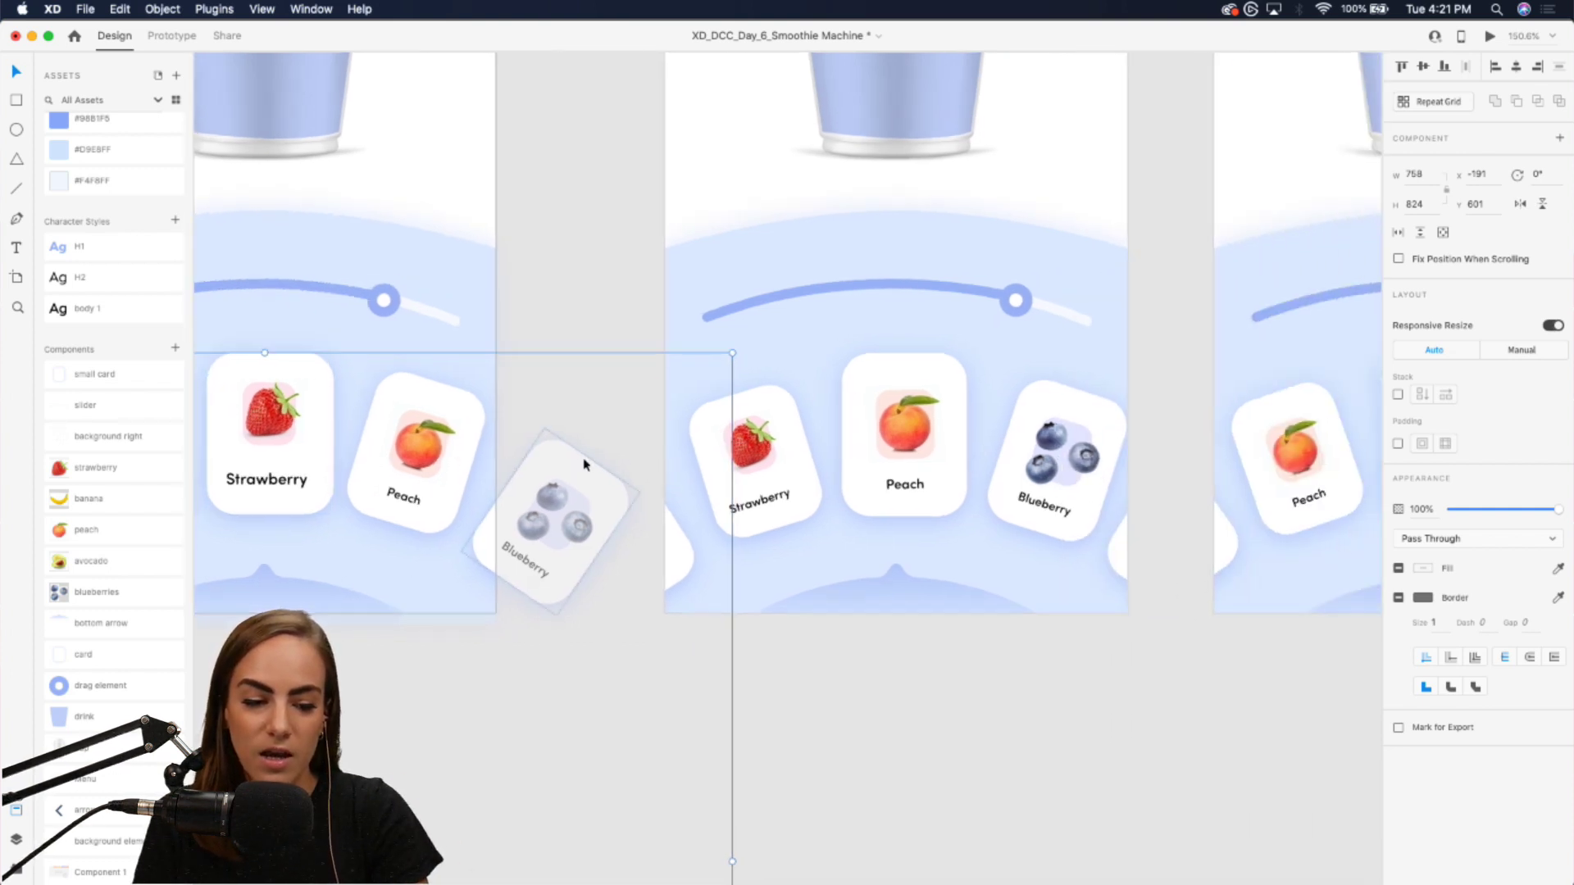
scroll(581, 459, "left", 3)
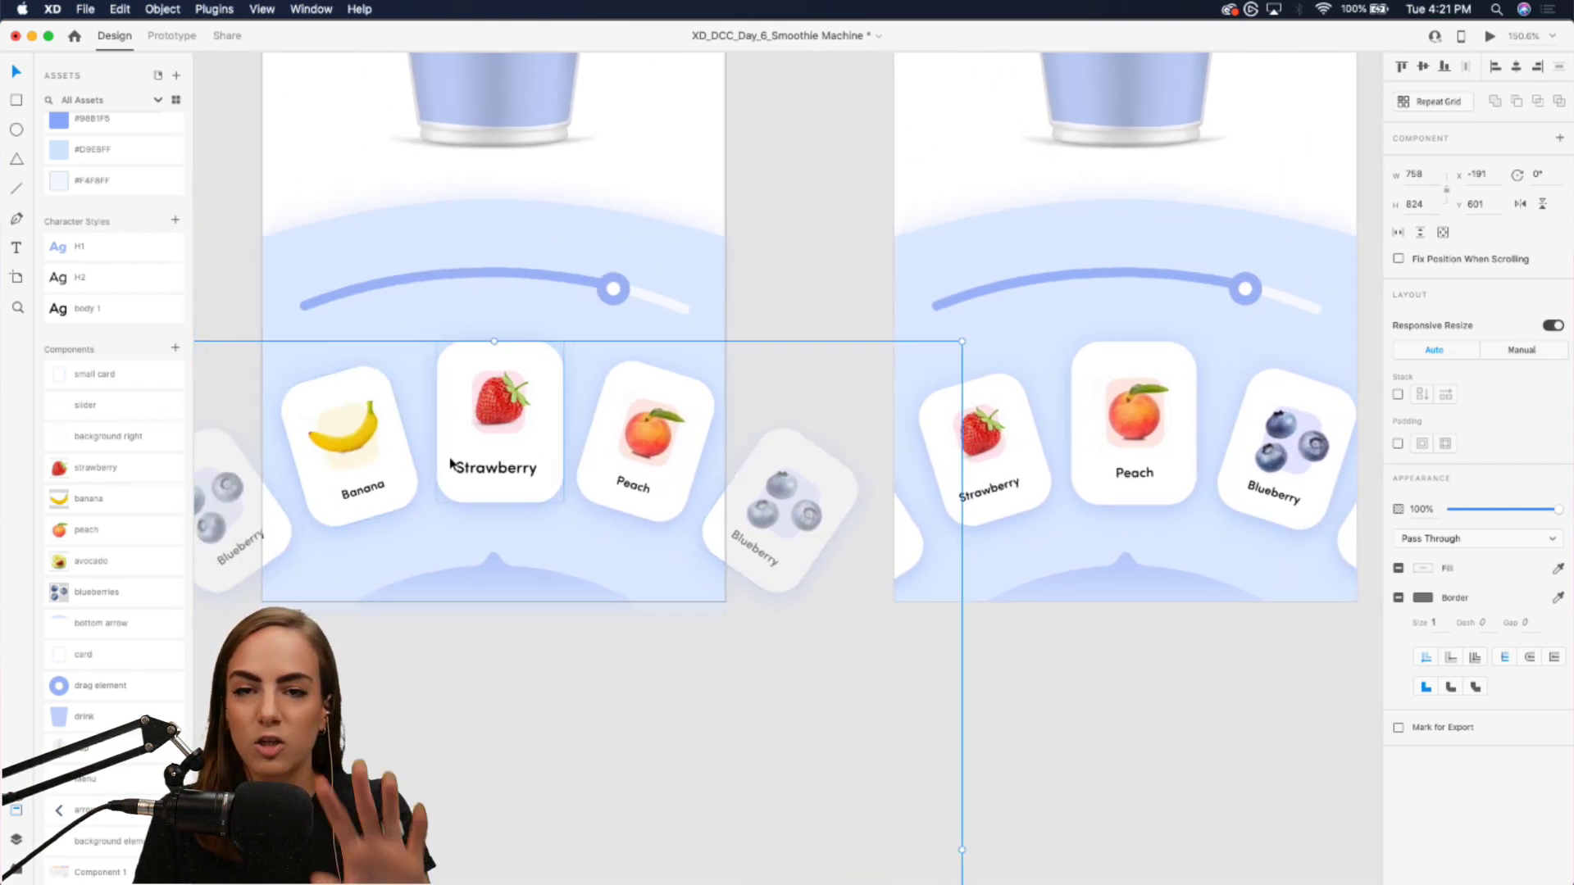
scroll(525, 459, "right", 3)
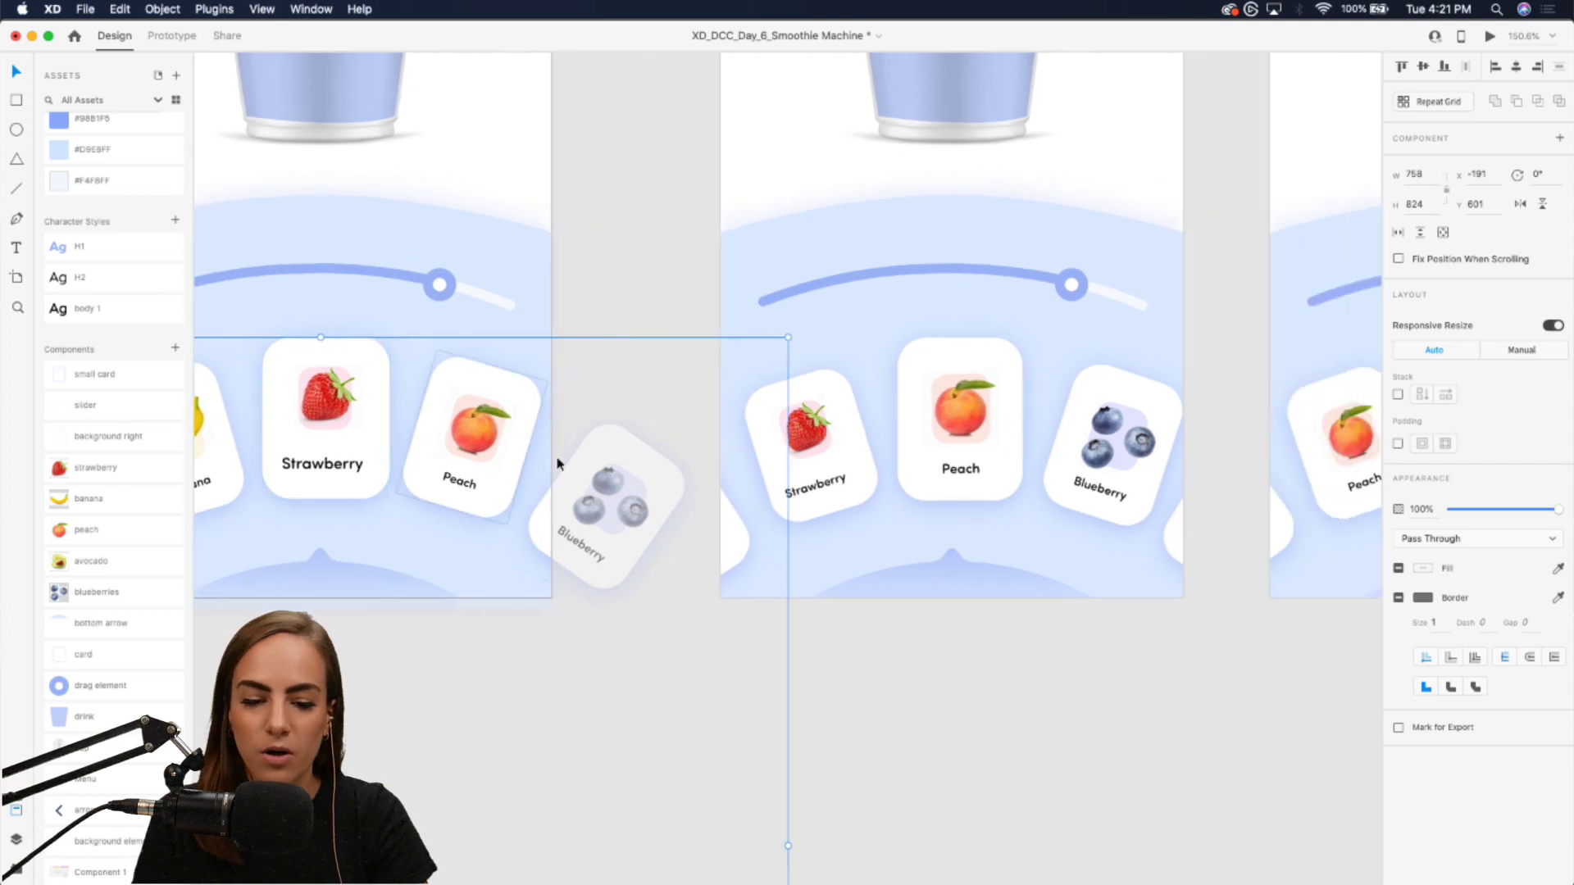
left_click(975, 460)
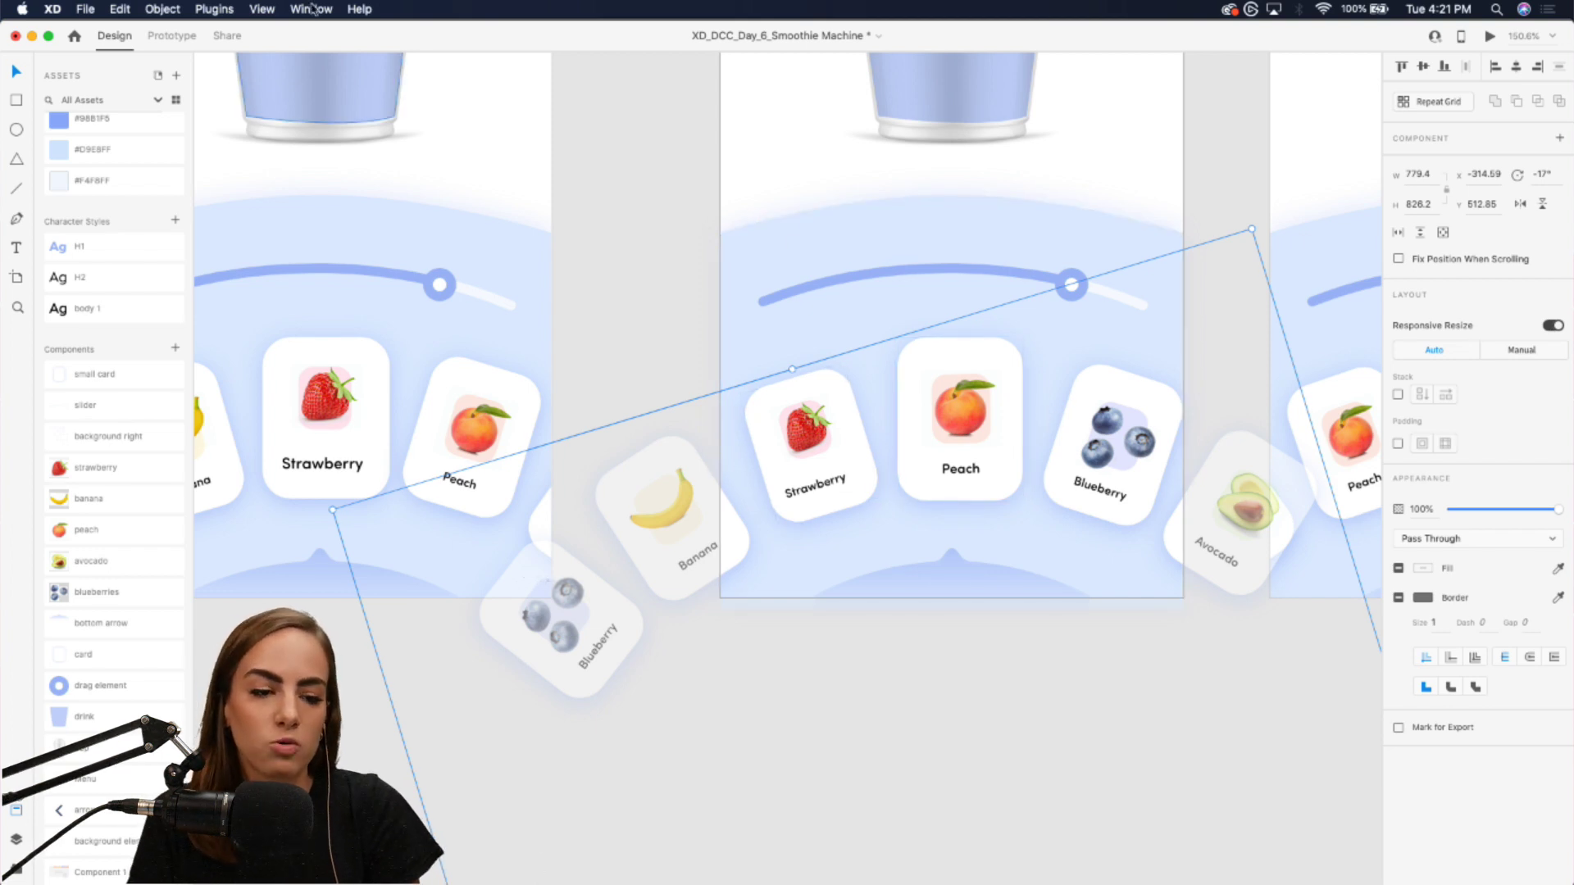
- Inspect the prototype interaction on the fruit card group of the iPhone X, XS, 11 Pro – 1 artboard
key("ctrl+Tab")
left_click(408, 369)
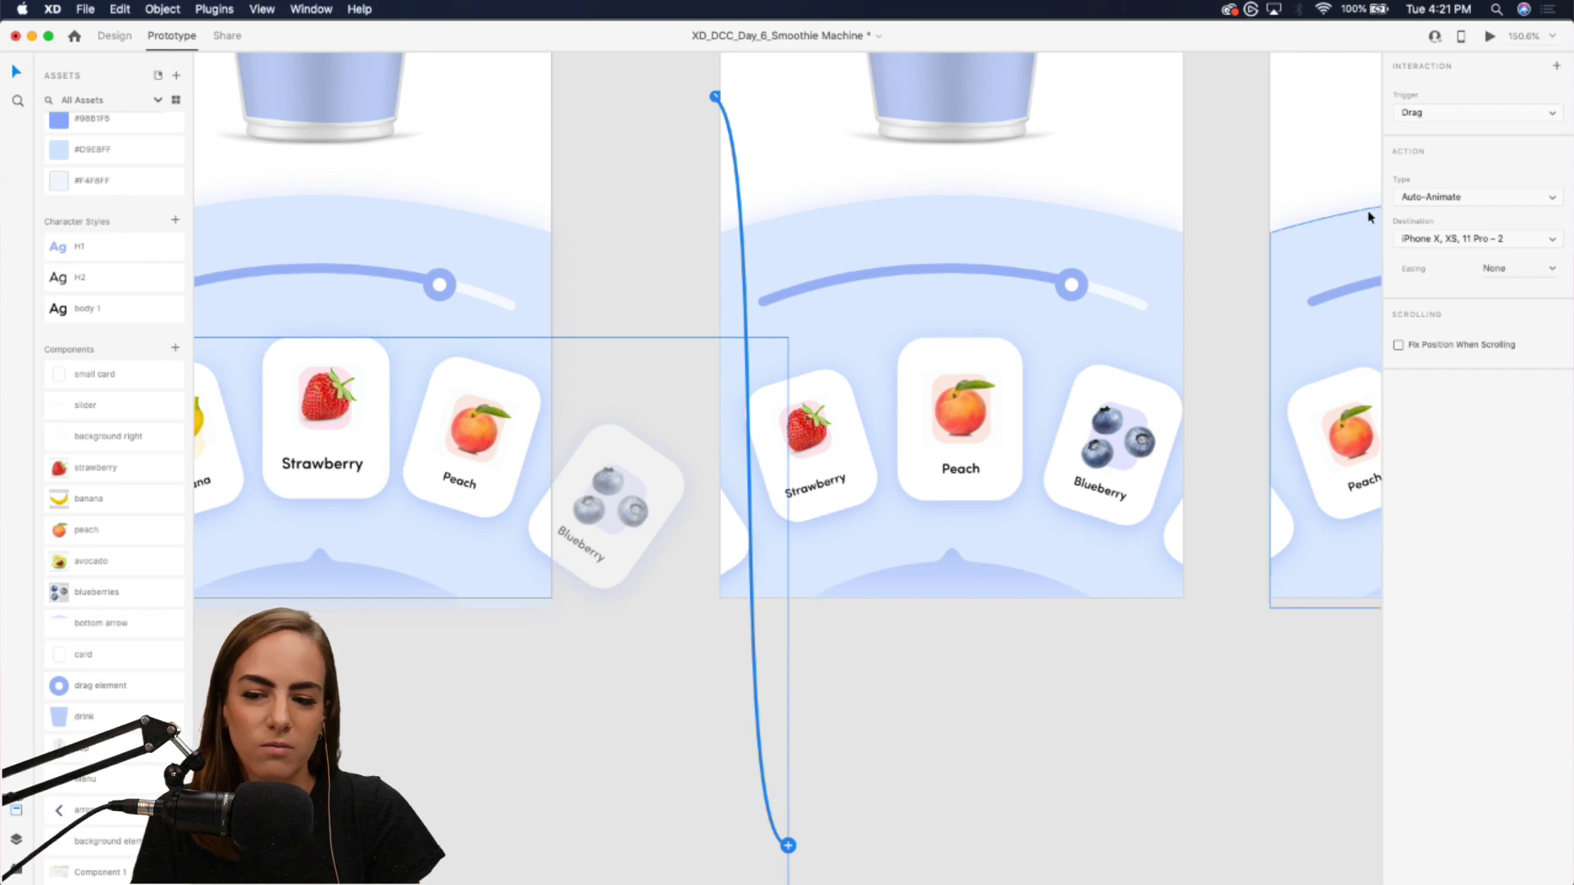
scroll(747, 354, "down", 10)
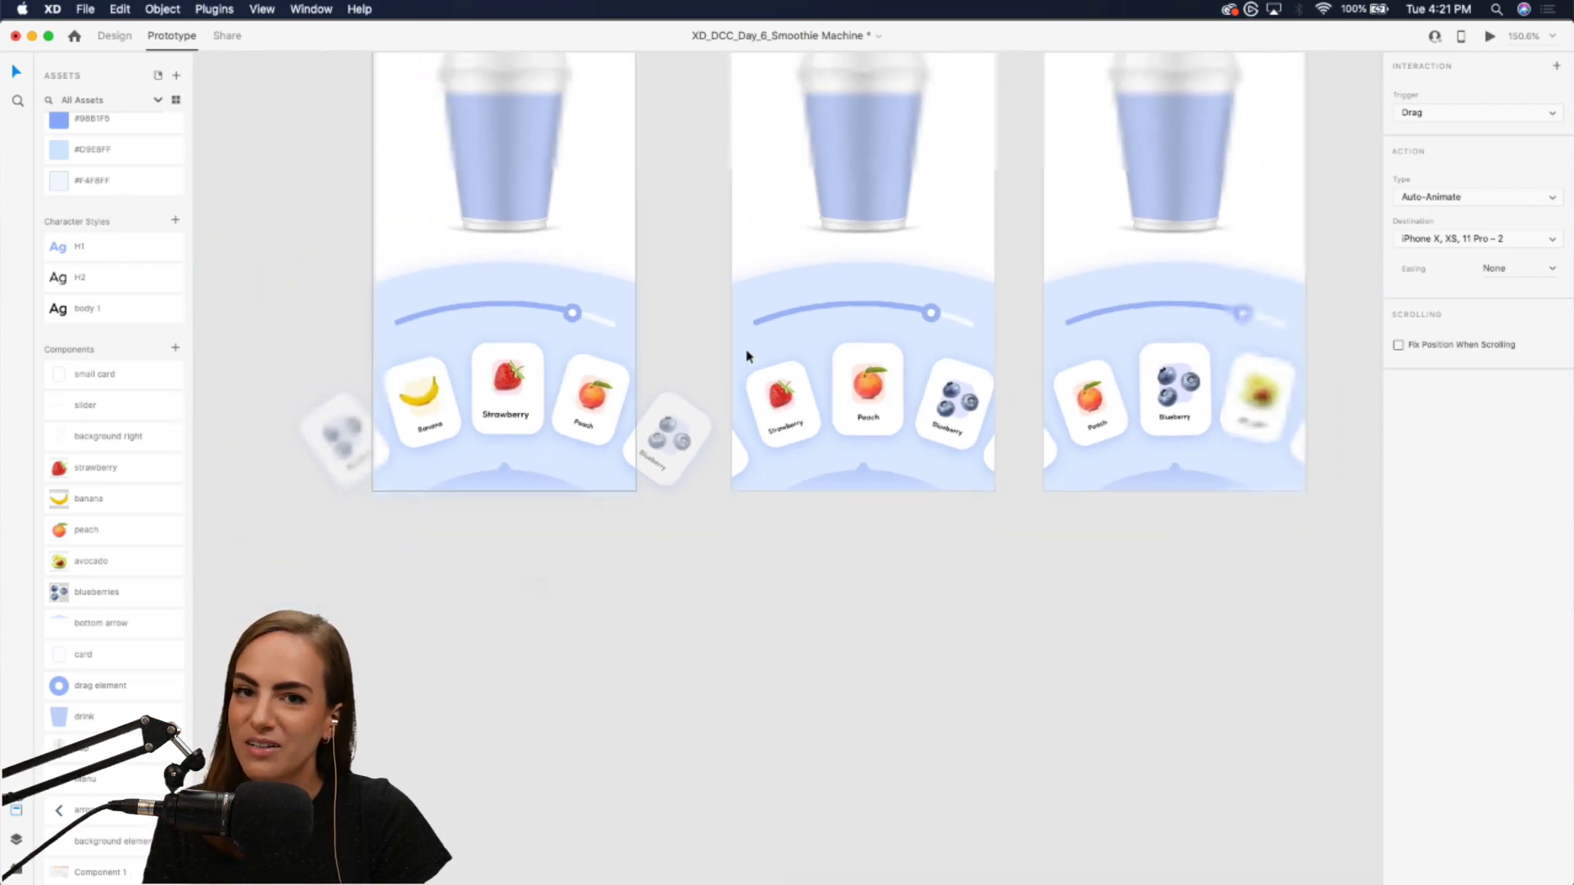
- Preview Flow 1 from its first artboard and swipe the fruit cards from Strawberry through Peach to Blueberry
left_click(533, 239)
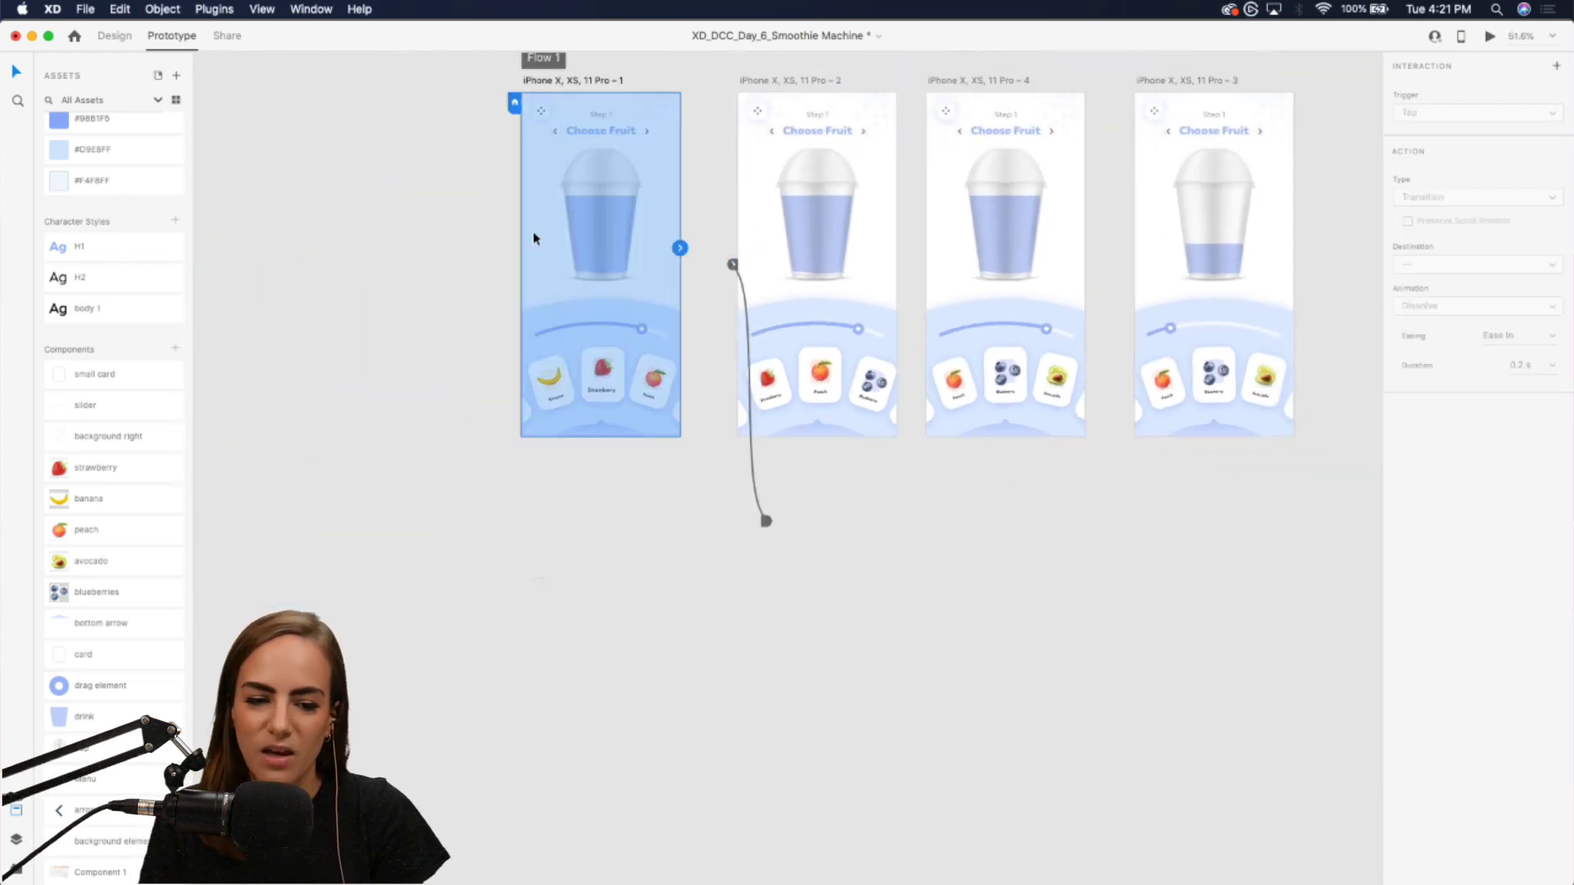
left_click(1491, 37)
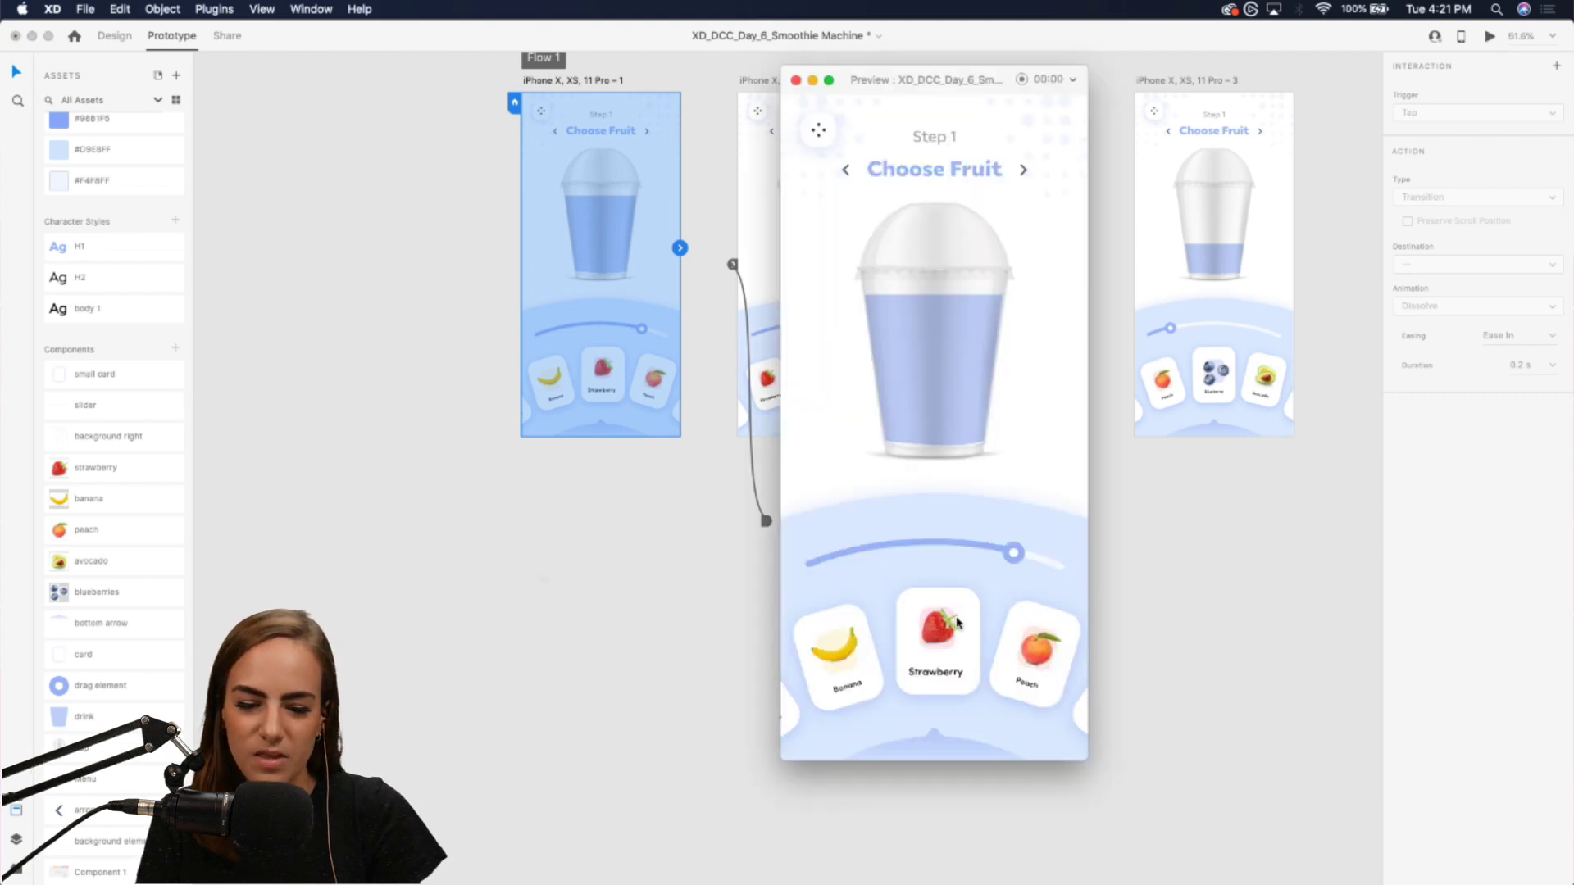
left_click_drag(956, 623, 803, 662)
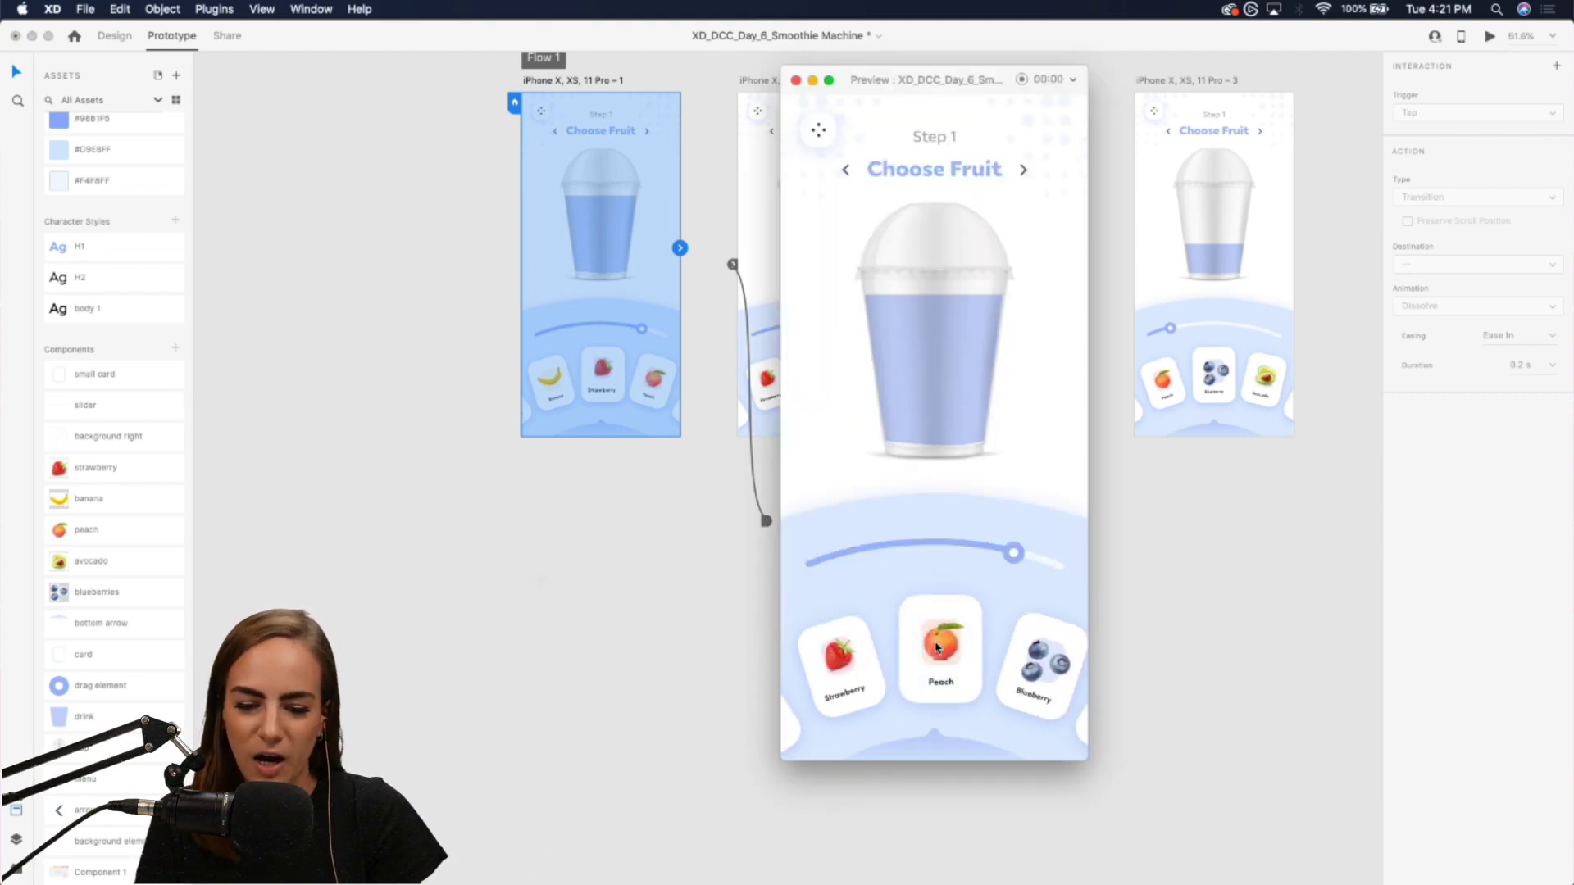
left_click_drag(950, 649, 808, 647)
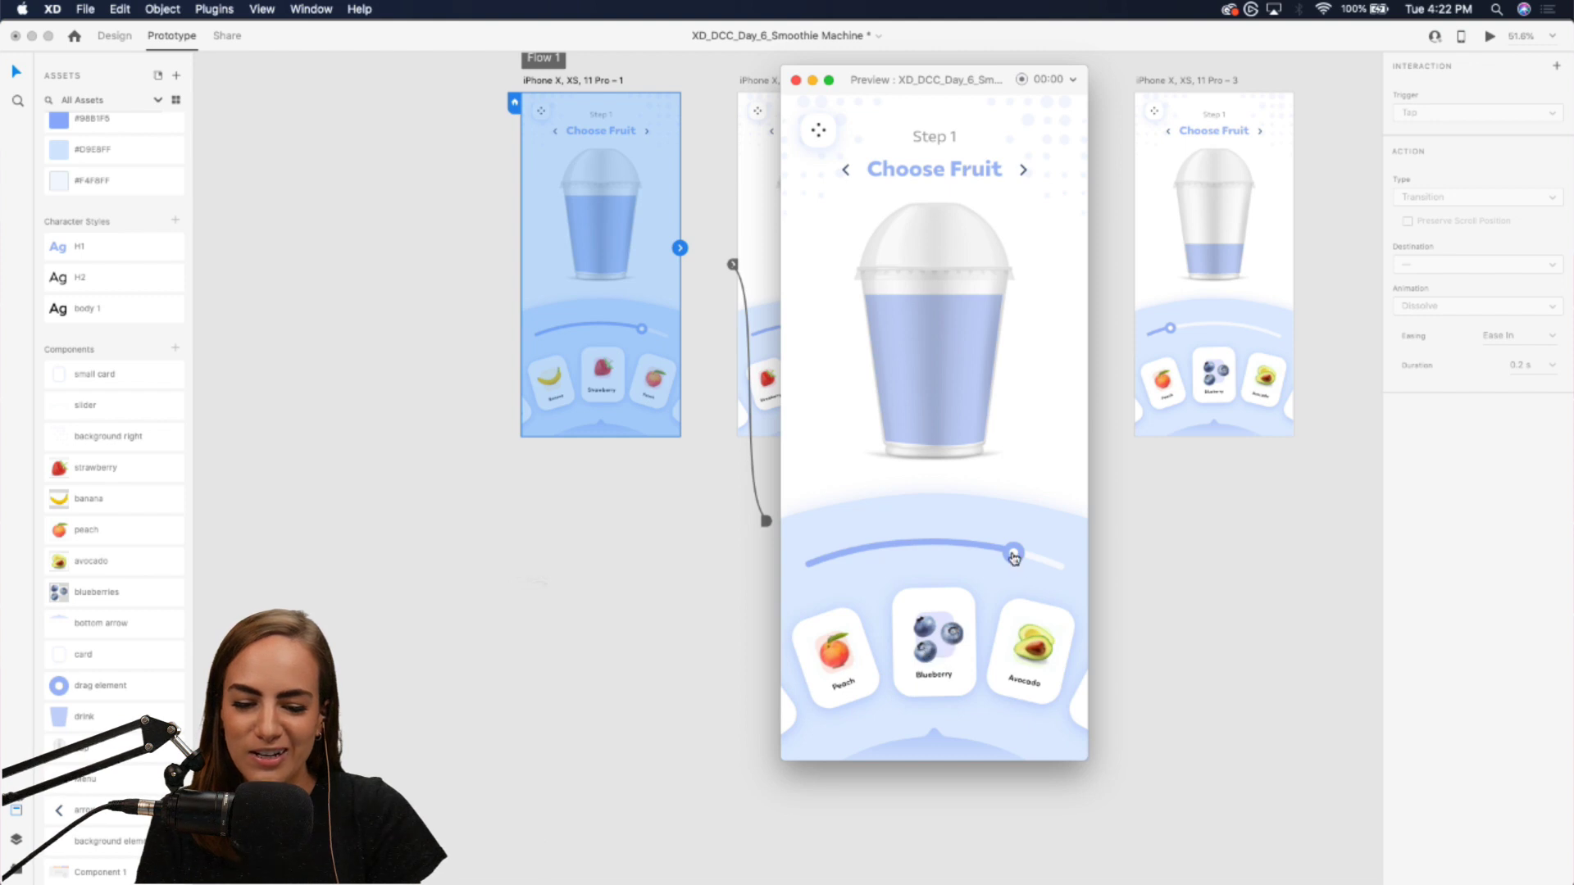
- Try the slider handle in the Flow 1 preview, close the preview and return to the Smoothie App artboards in Flow 2
left_click_drag(1014, 558, 1052, 577)
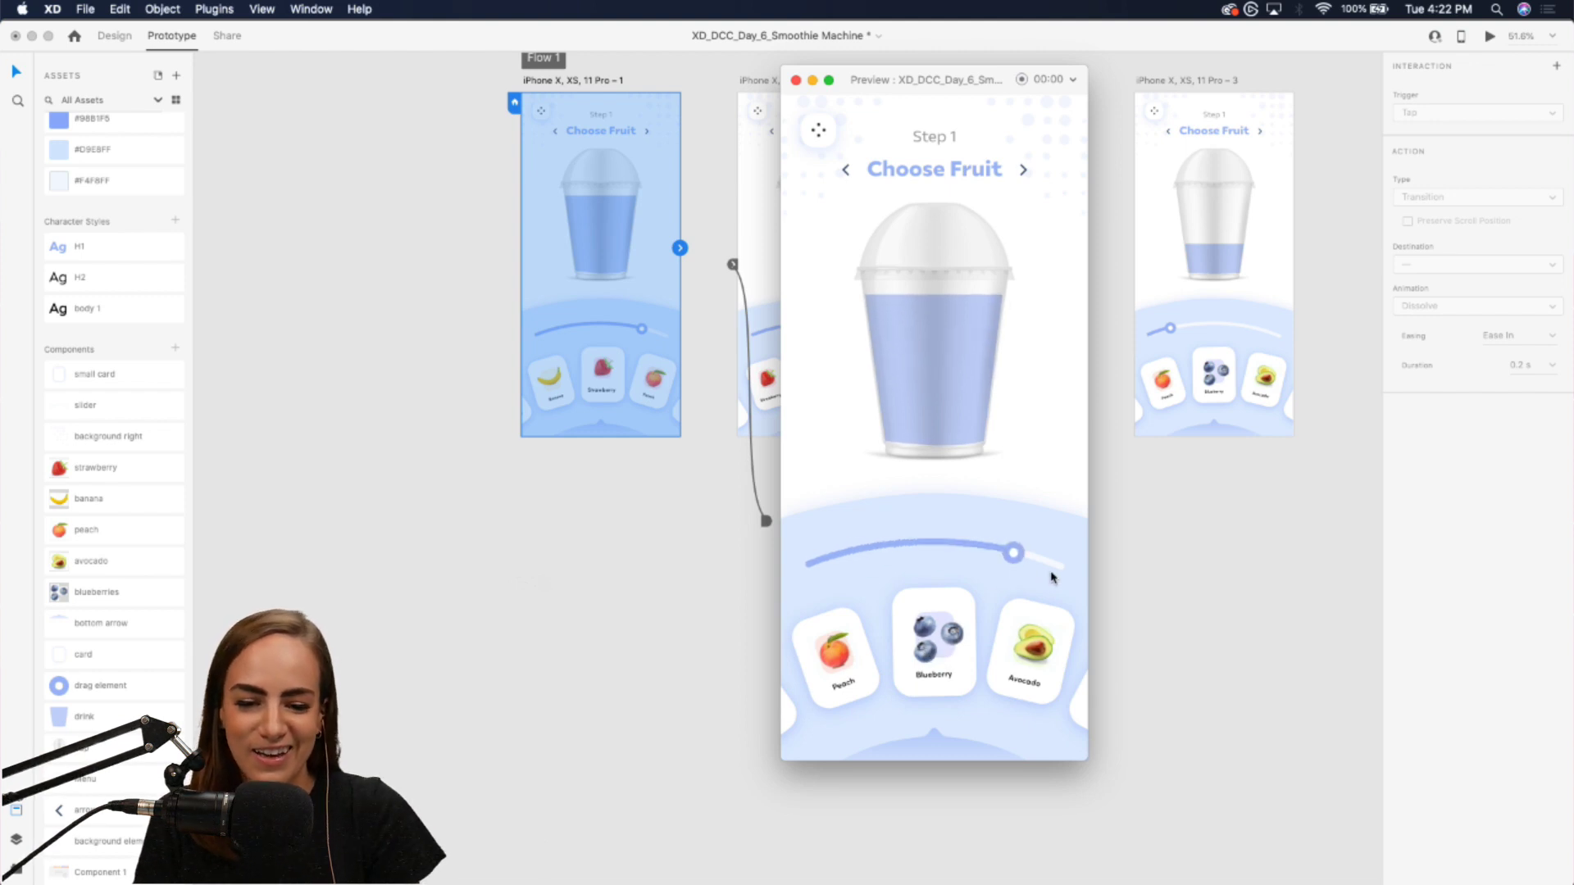
left_click(795, 80)
left_click(590, 552)
scroll(590, 552, "down", 3)
scroll(590, 554, "left", 10)
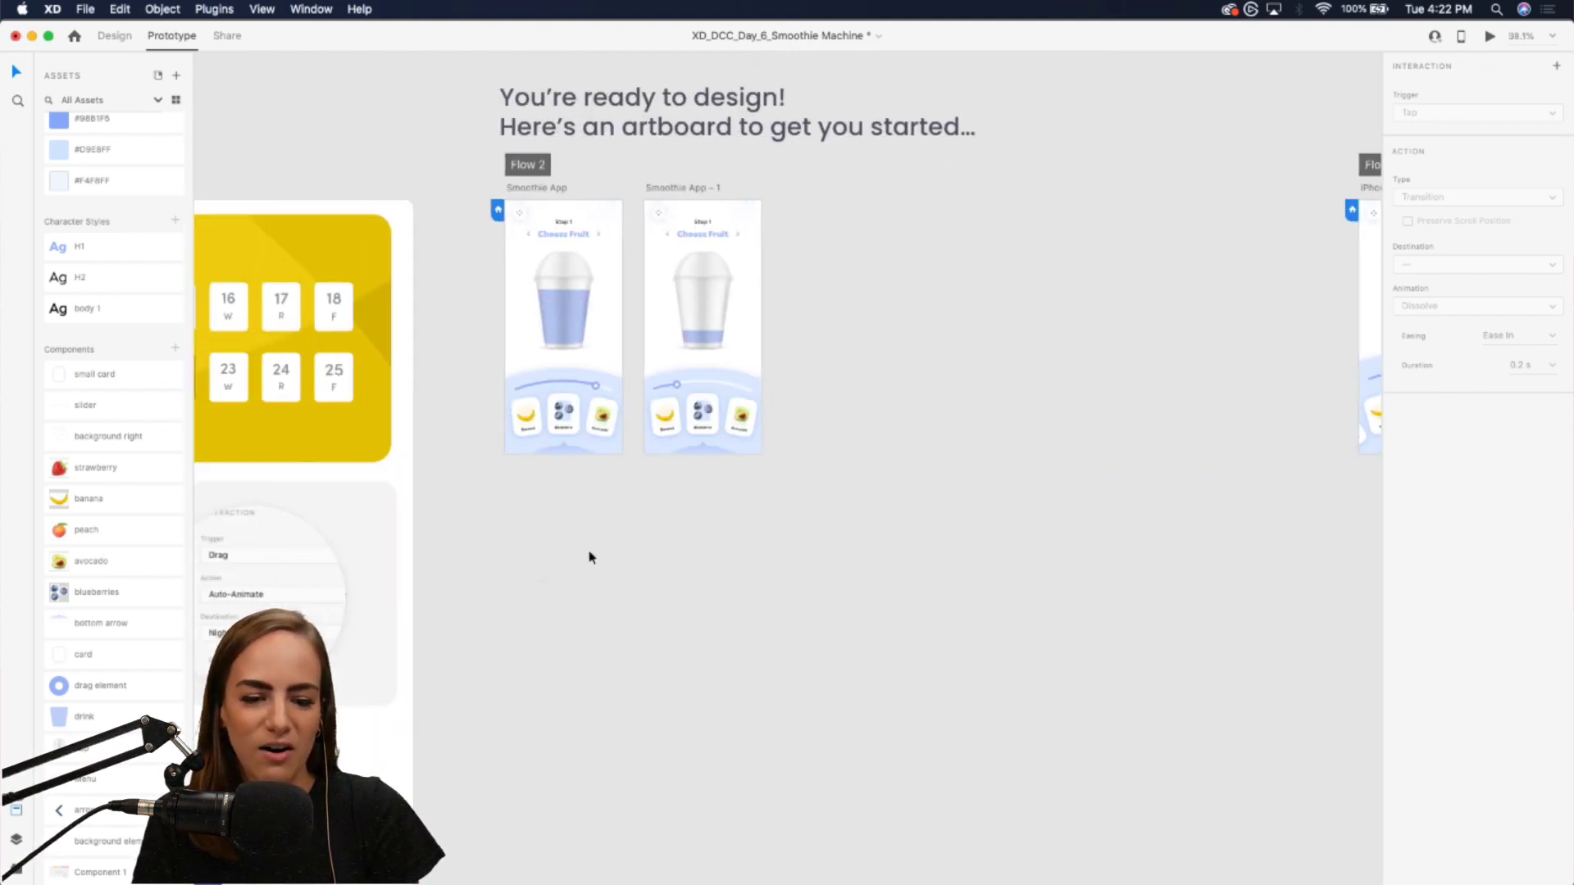
scroll(591, 557, "left", 3)
scroll(590, 558, "up", 5)
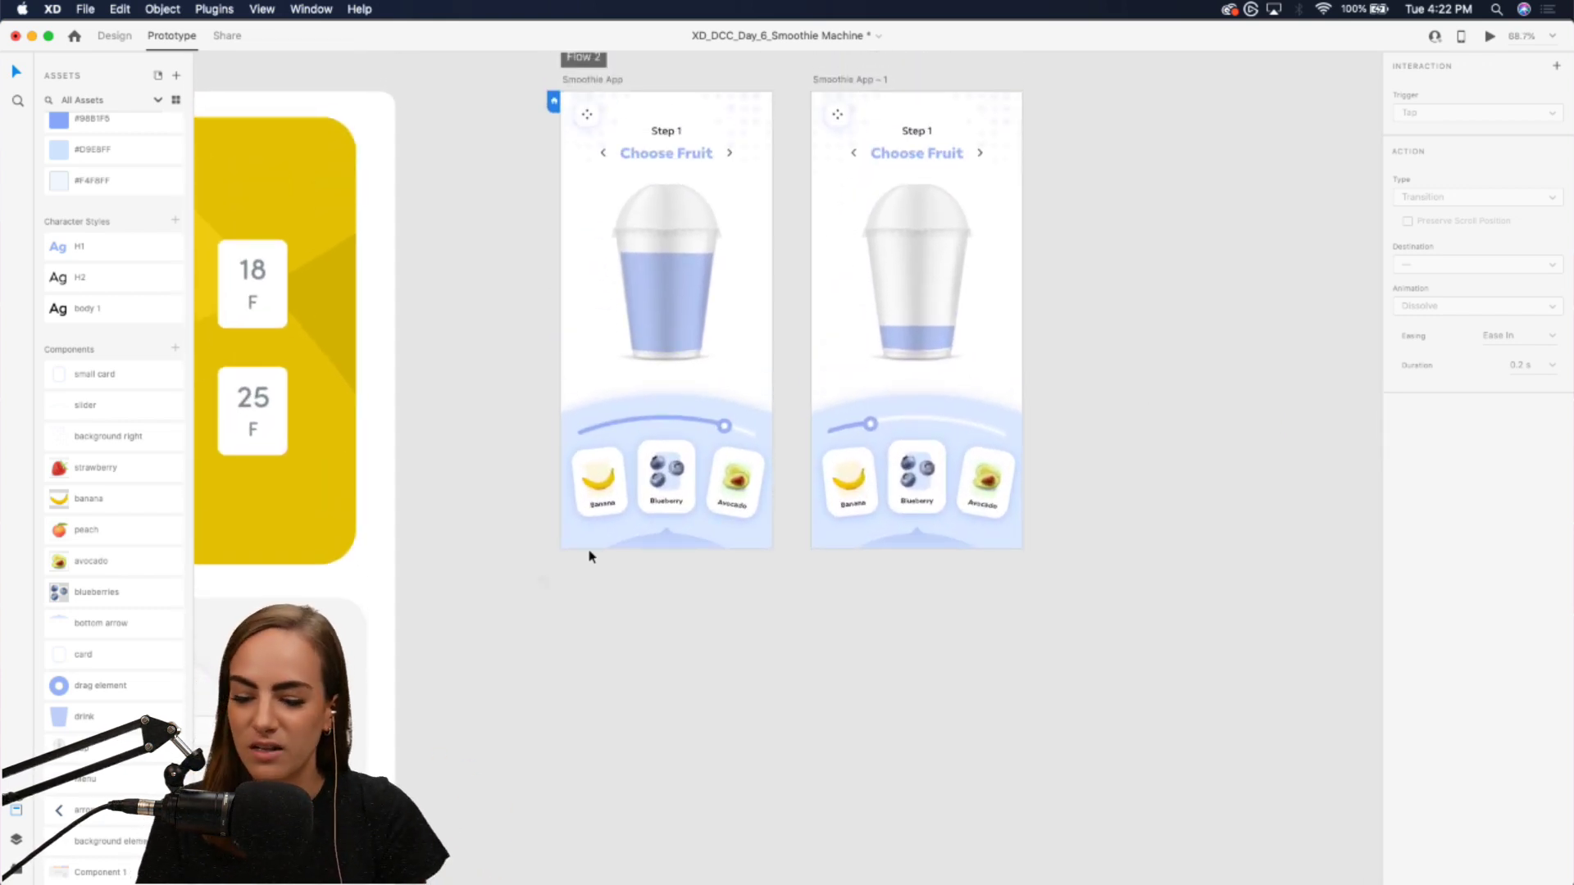
- Examine which export options the document offers for artboards
left_click(86, 9)
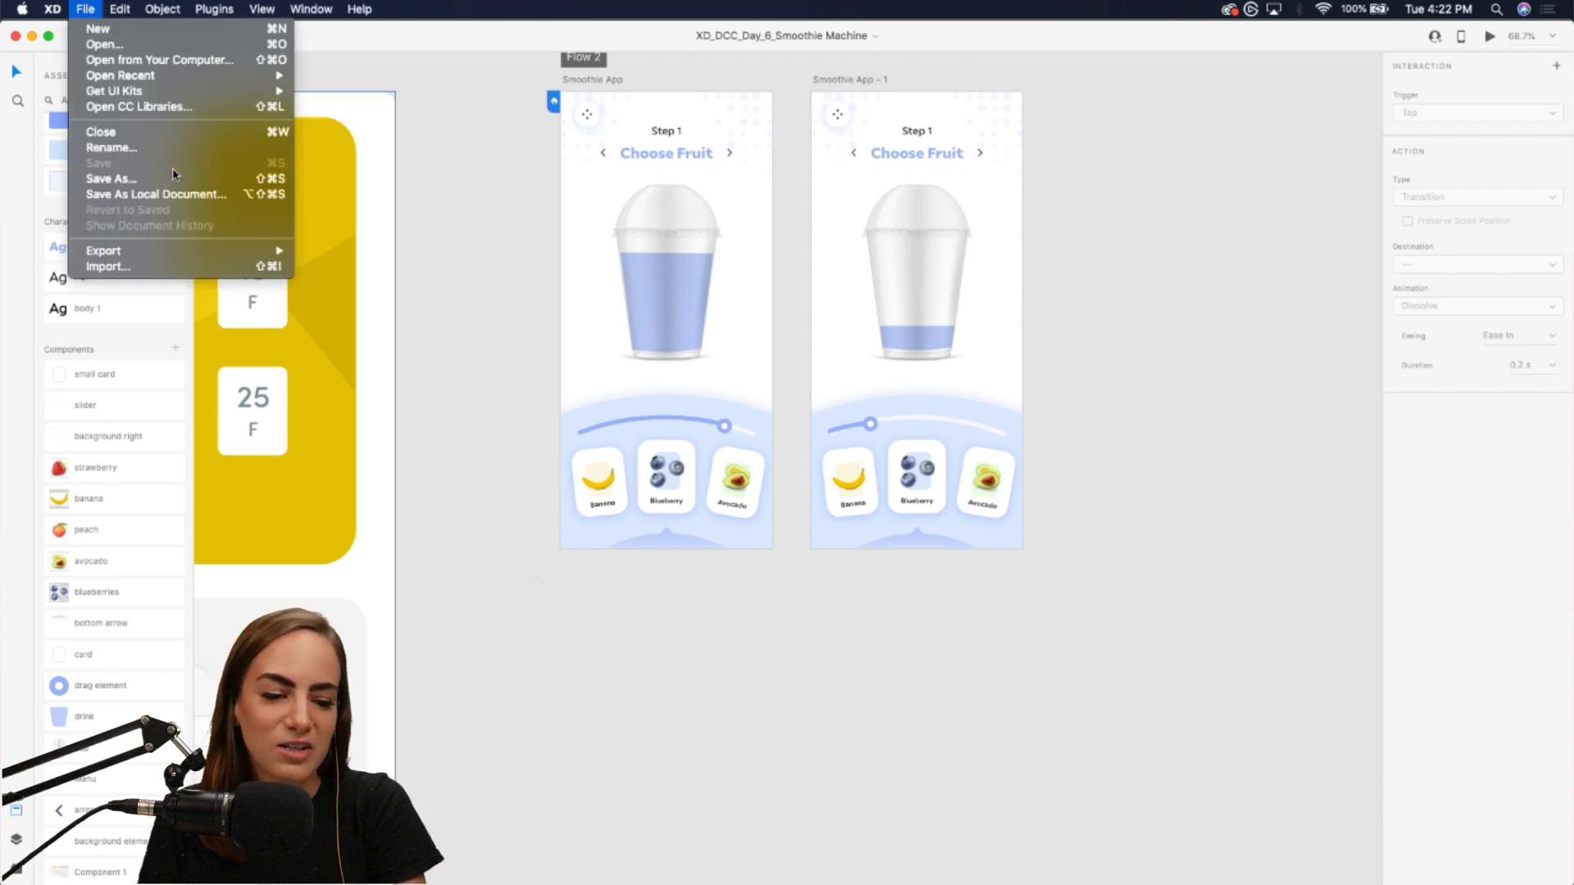
mouse_move(263, 252)
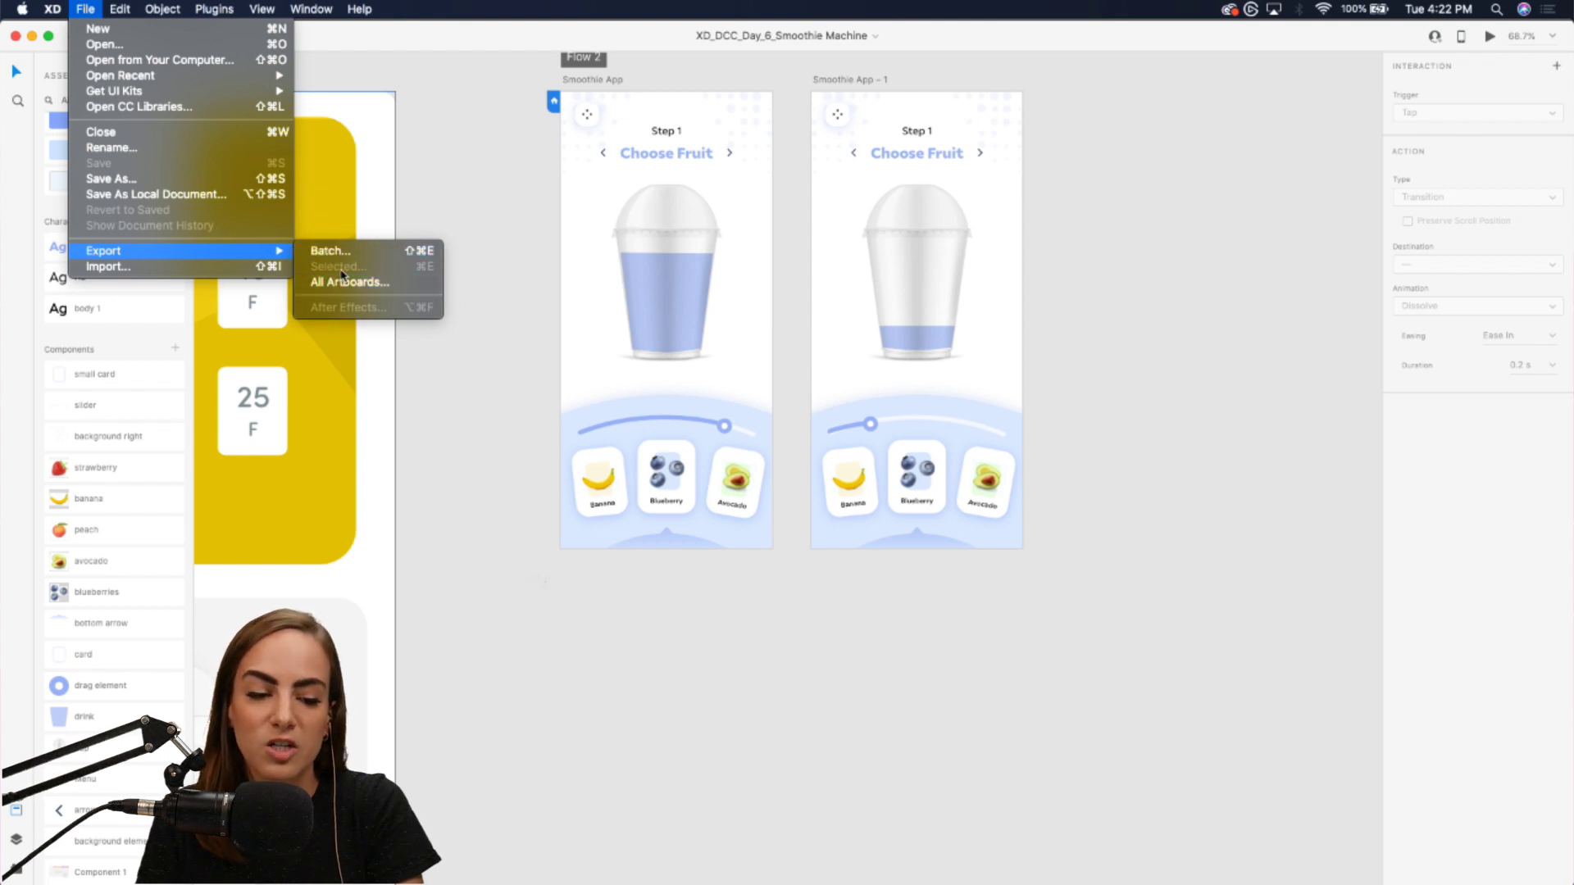
key("Escape")
- Preview the Smoothie App artboard and demonstrate recording the slider interaction
left_click(1491, 37)
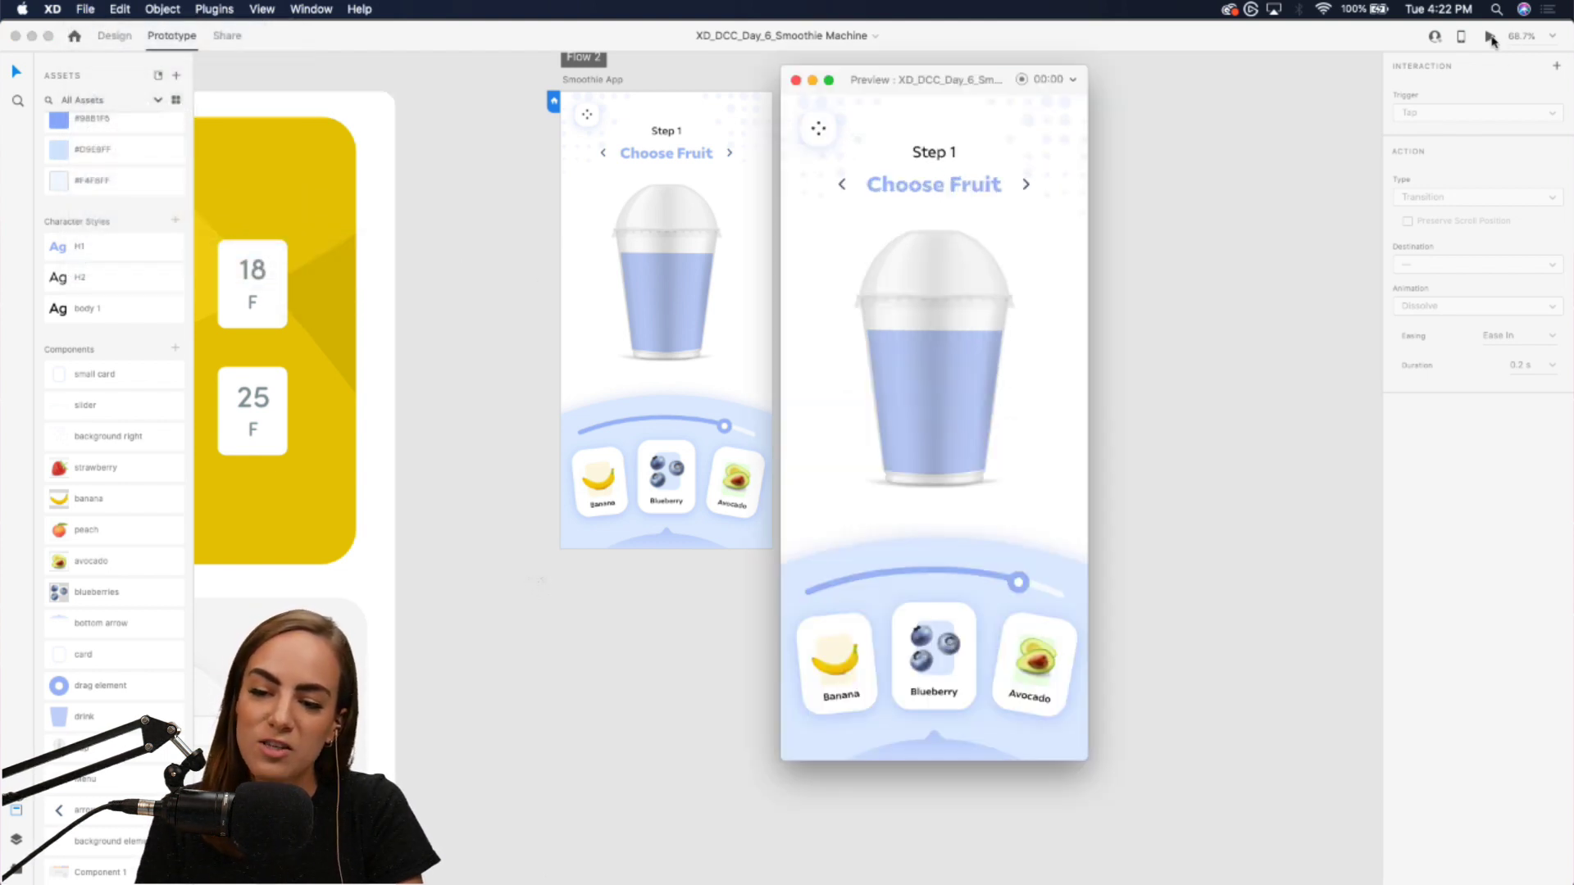
left_click(1021, 80)
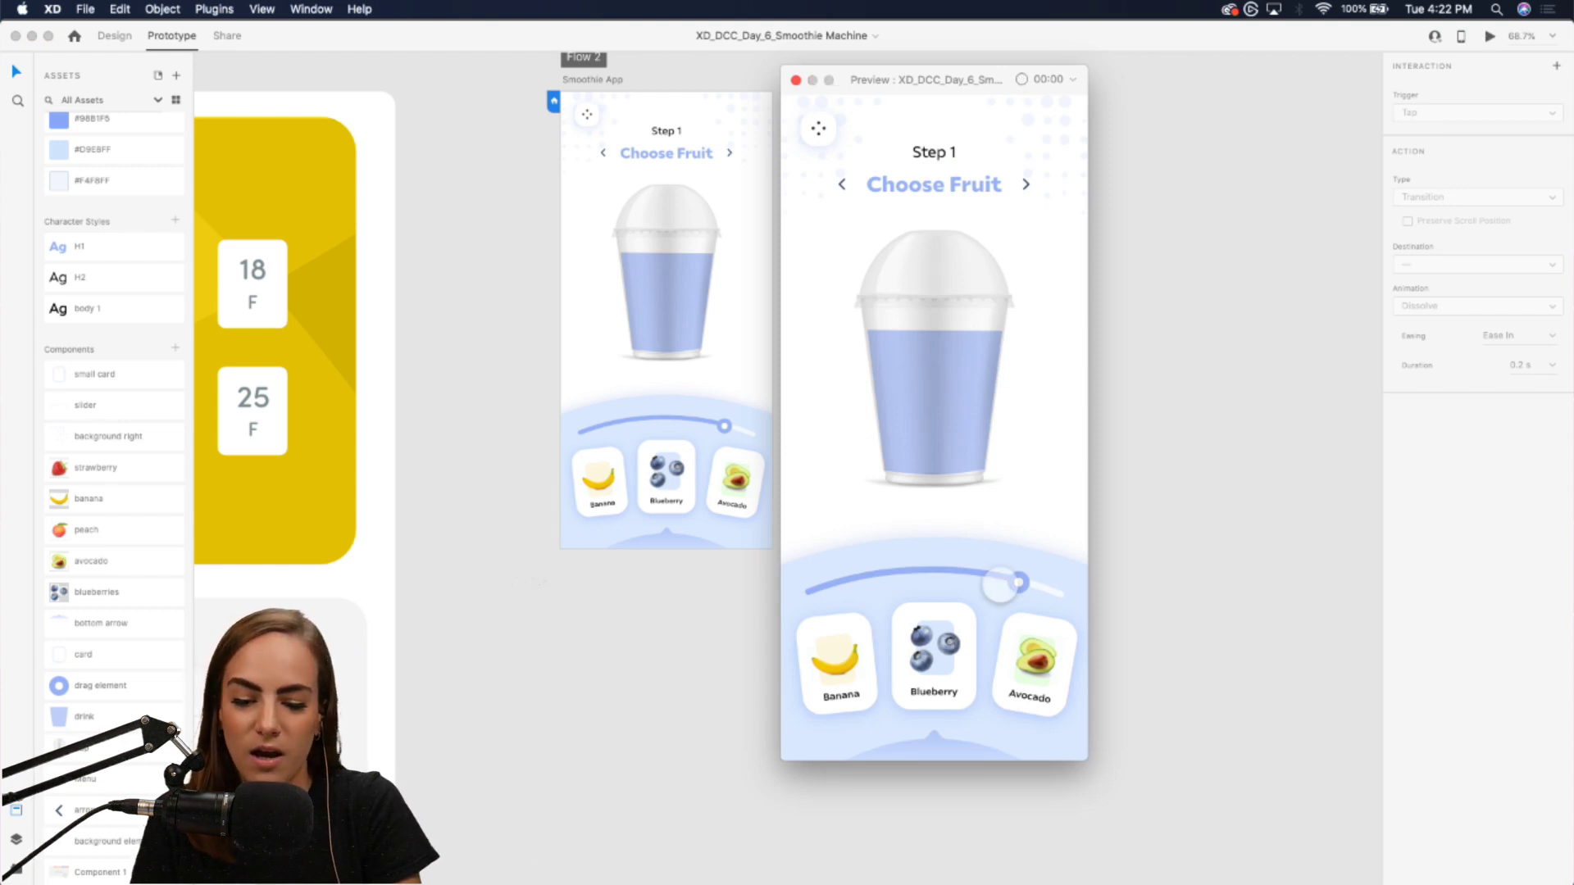
mouse_move(1018, 582)
left_mouse_down()
mouse_move(852, 573)
mouse_move(1019, 581)
left_mouse_up()
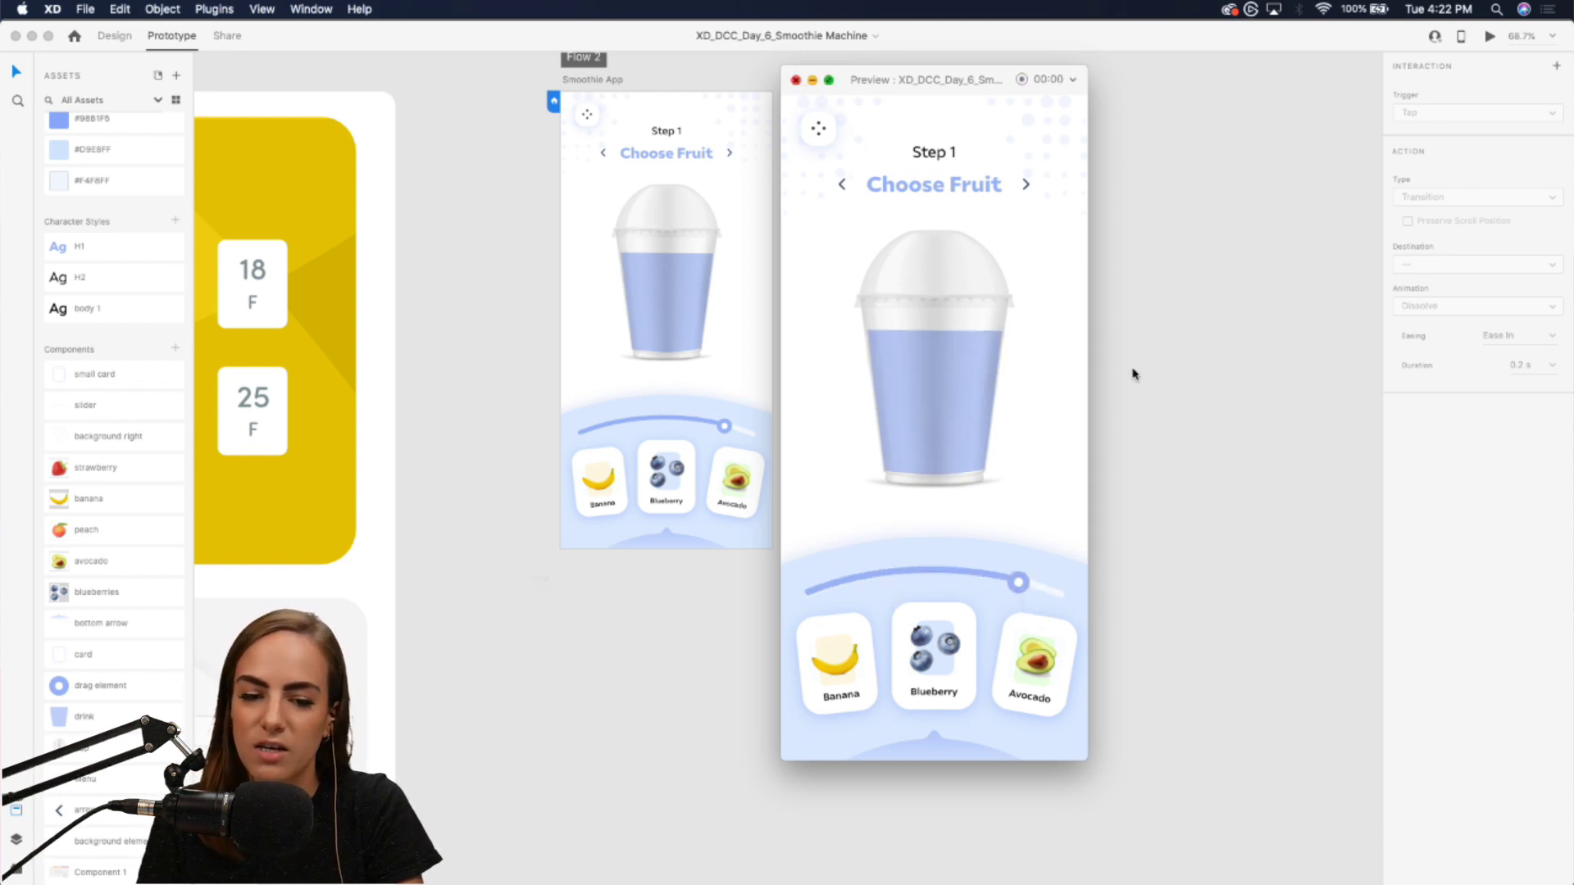
left_click(1176, 693)
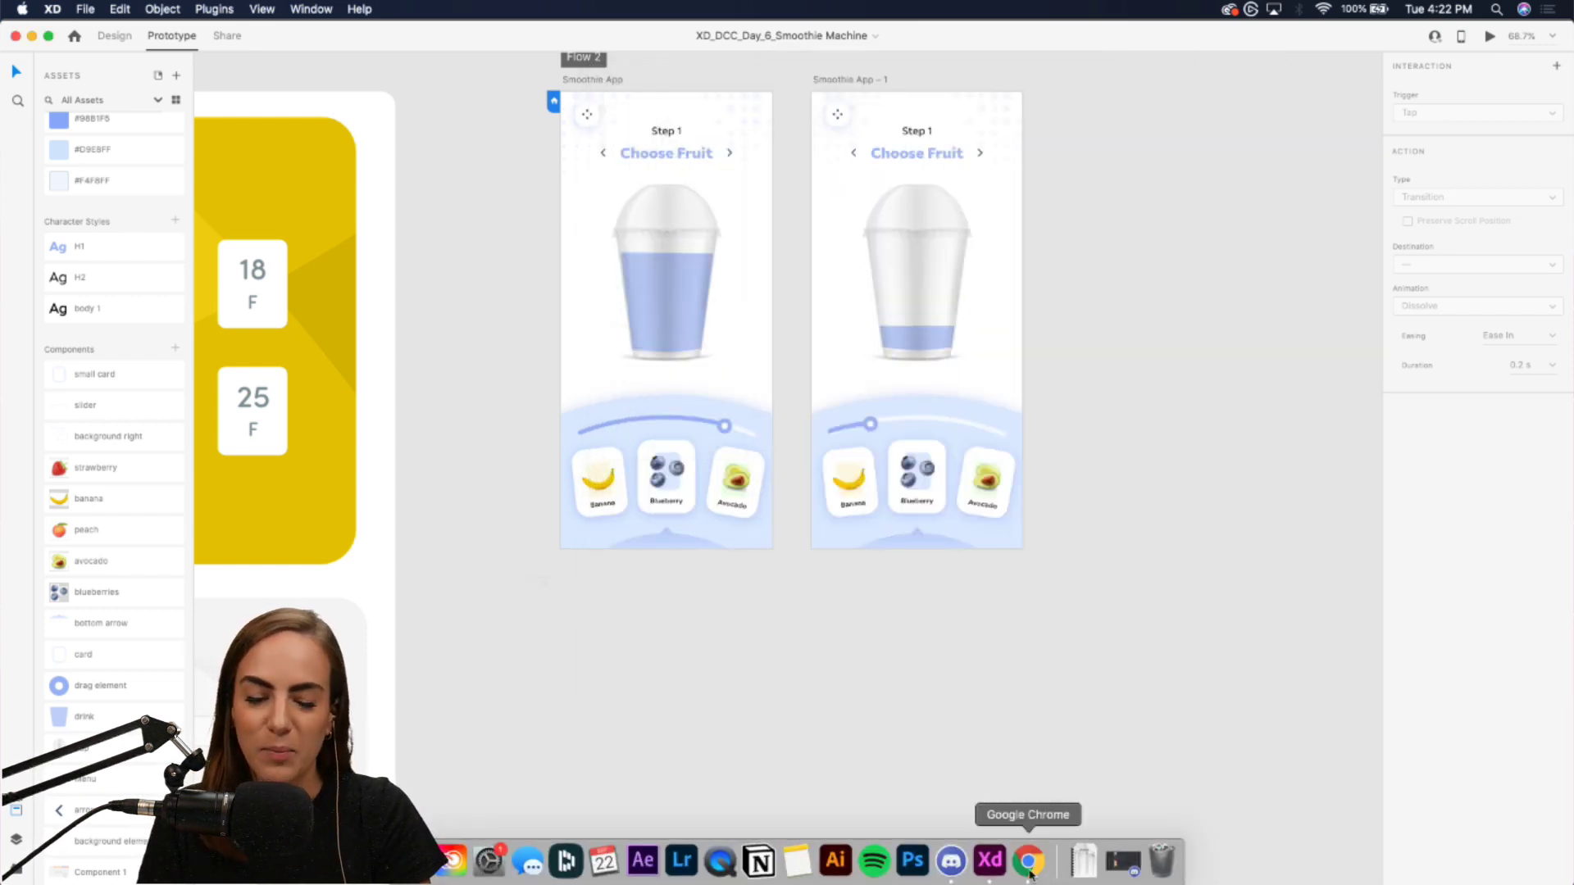
- Switch to Chrome, open the June 8–19 XD Daily Creative Challenge project for editing on Behance and review its title, tags and tools settings
left_click(1029, 876)
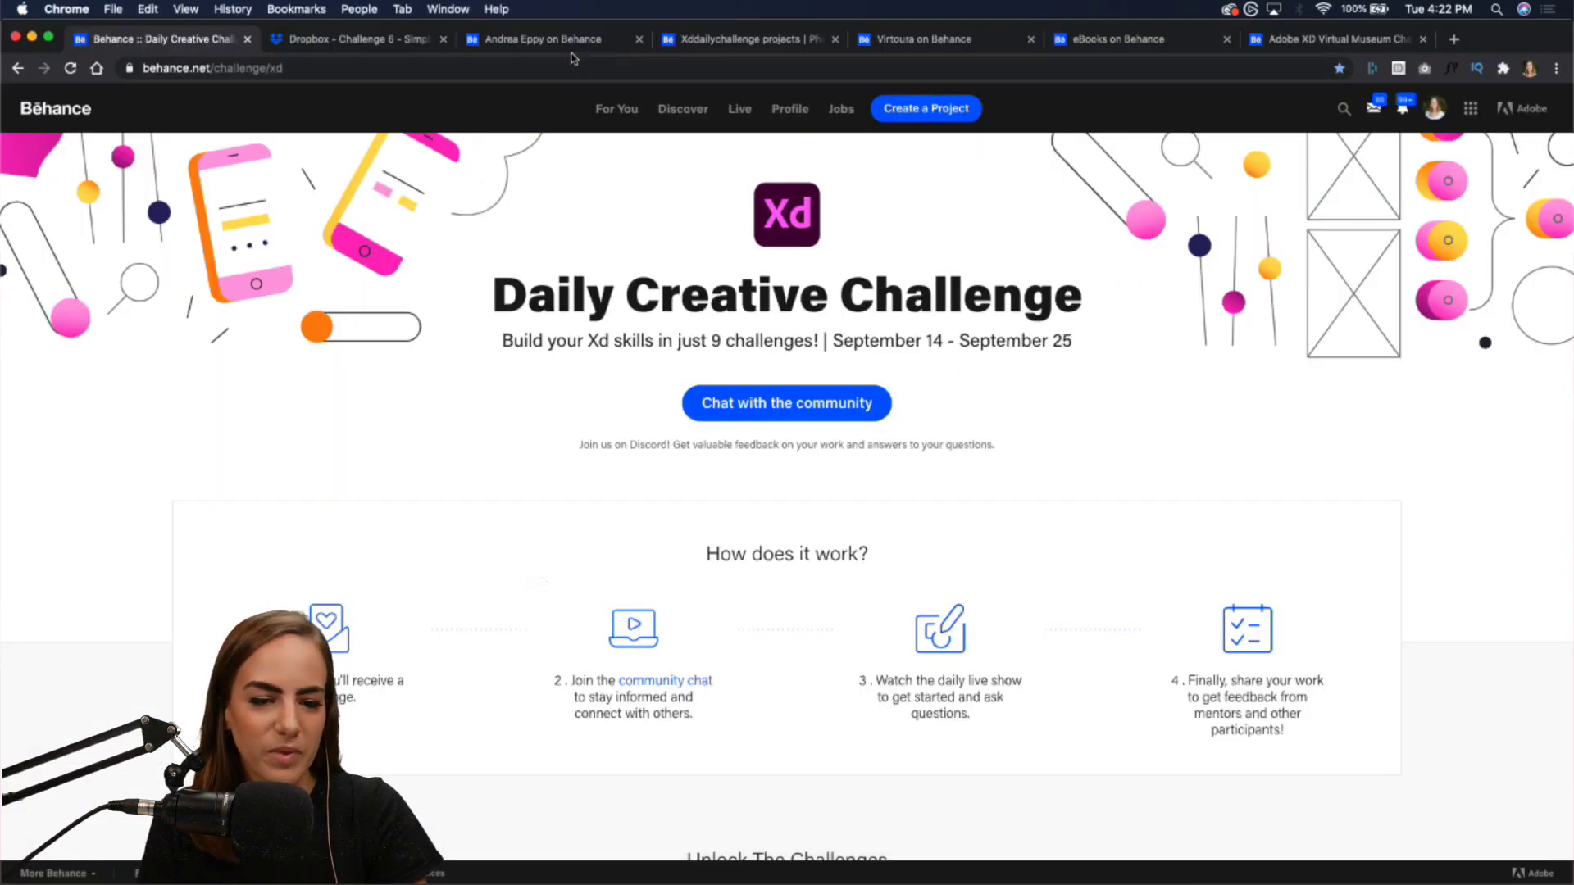
left_click(549, 41)
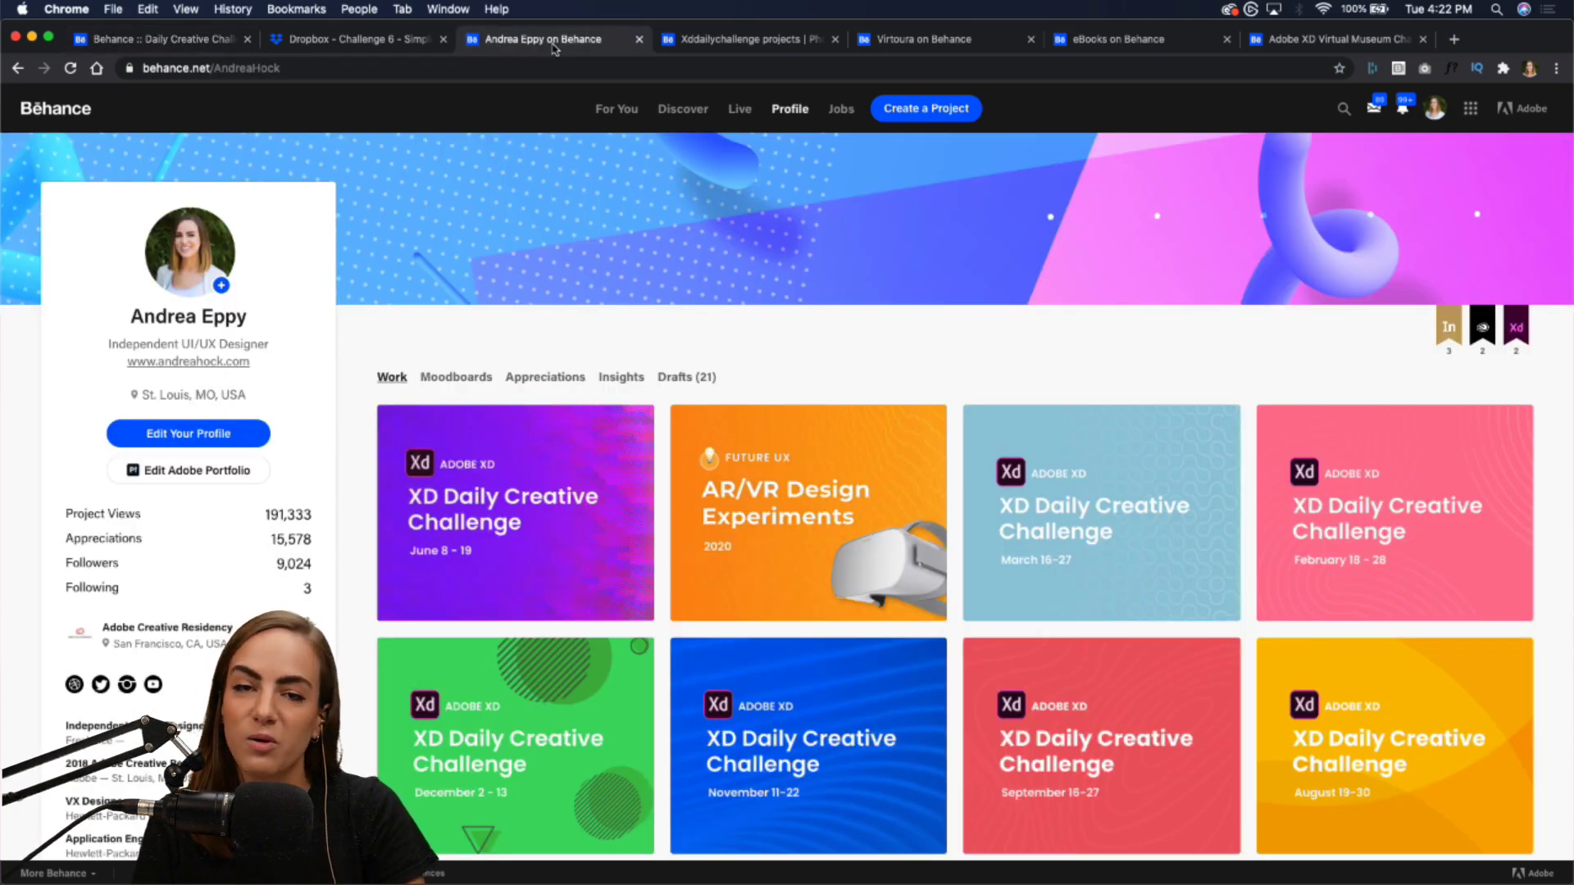
left_click(412, 430)
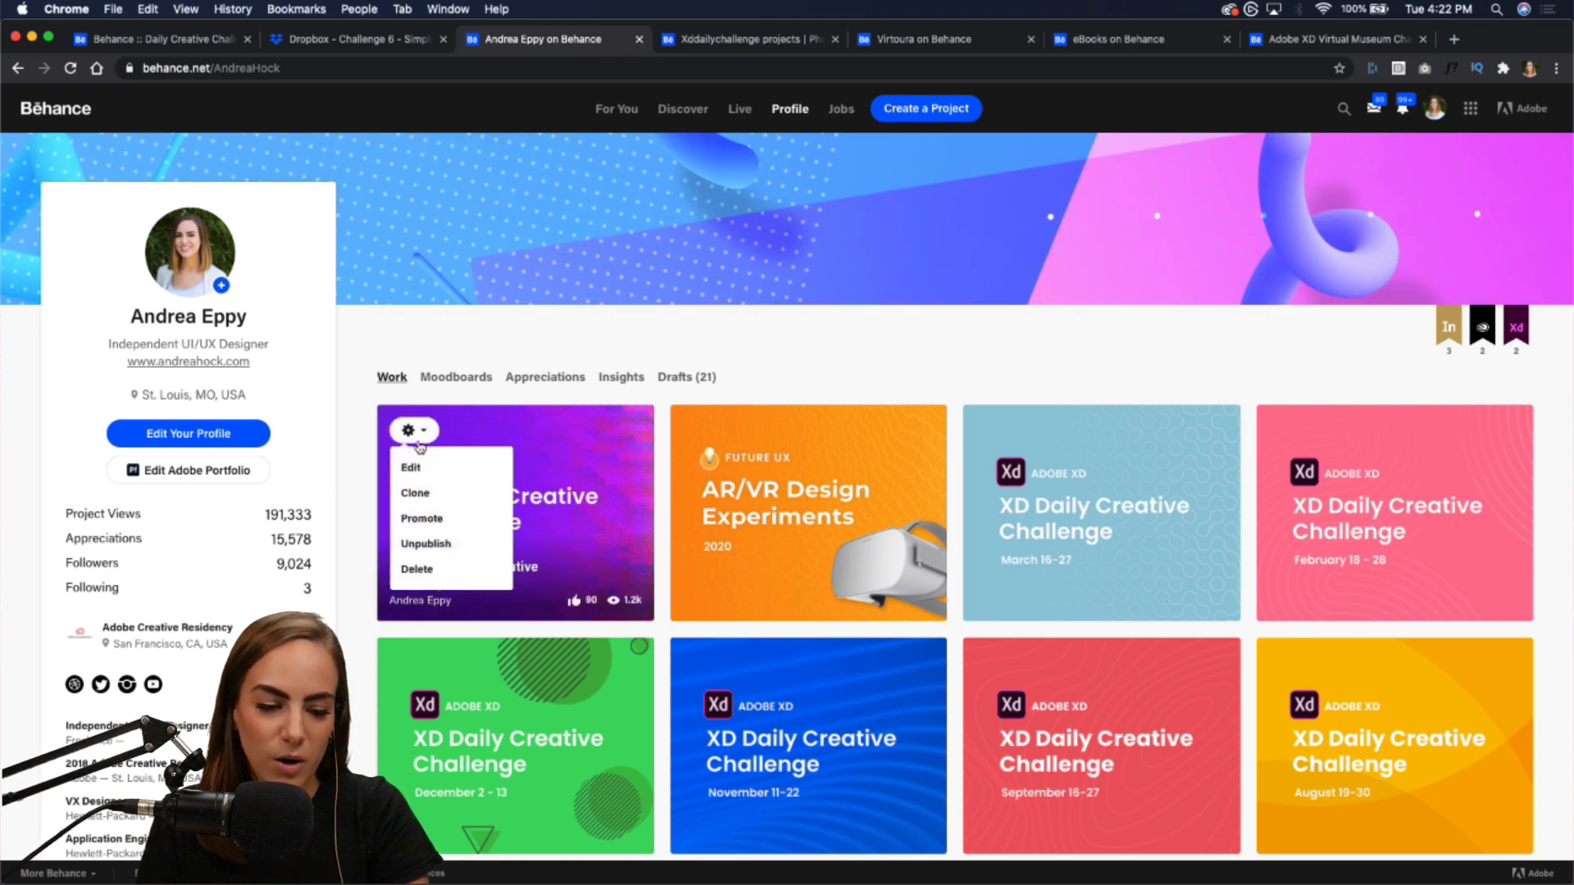
left_click(417, 469)
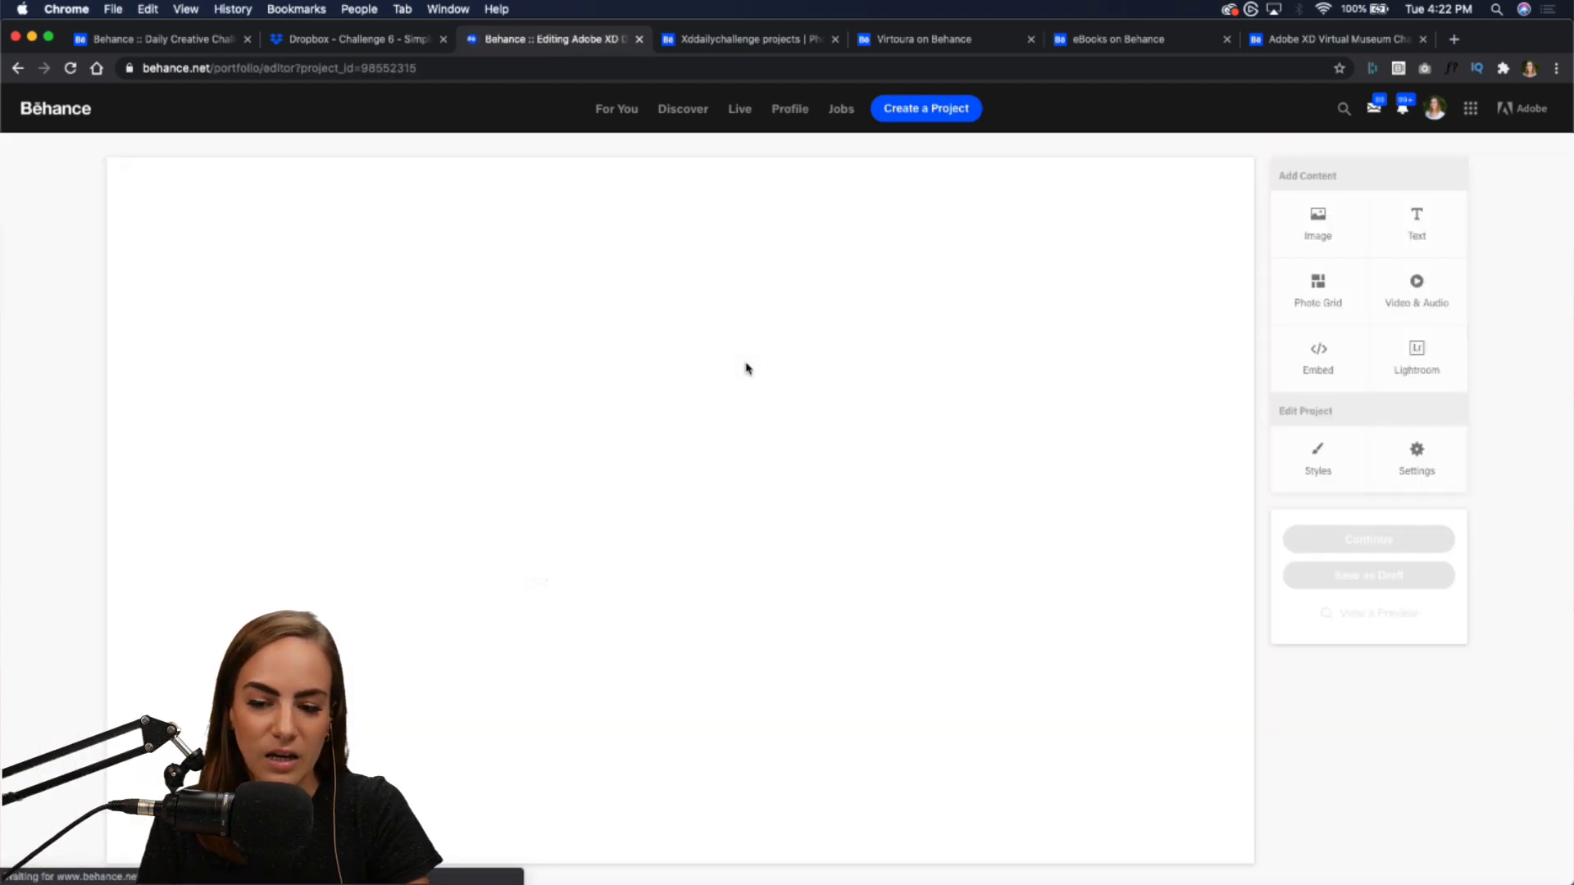
left_click(1416, 461)
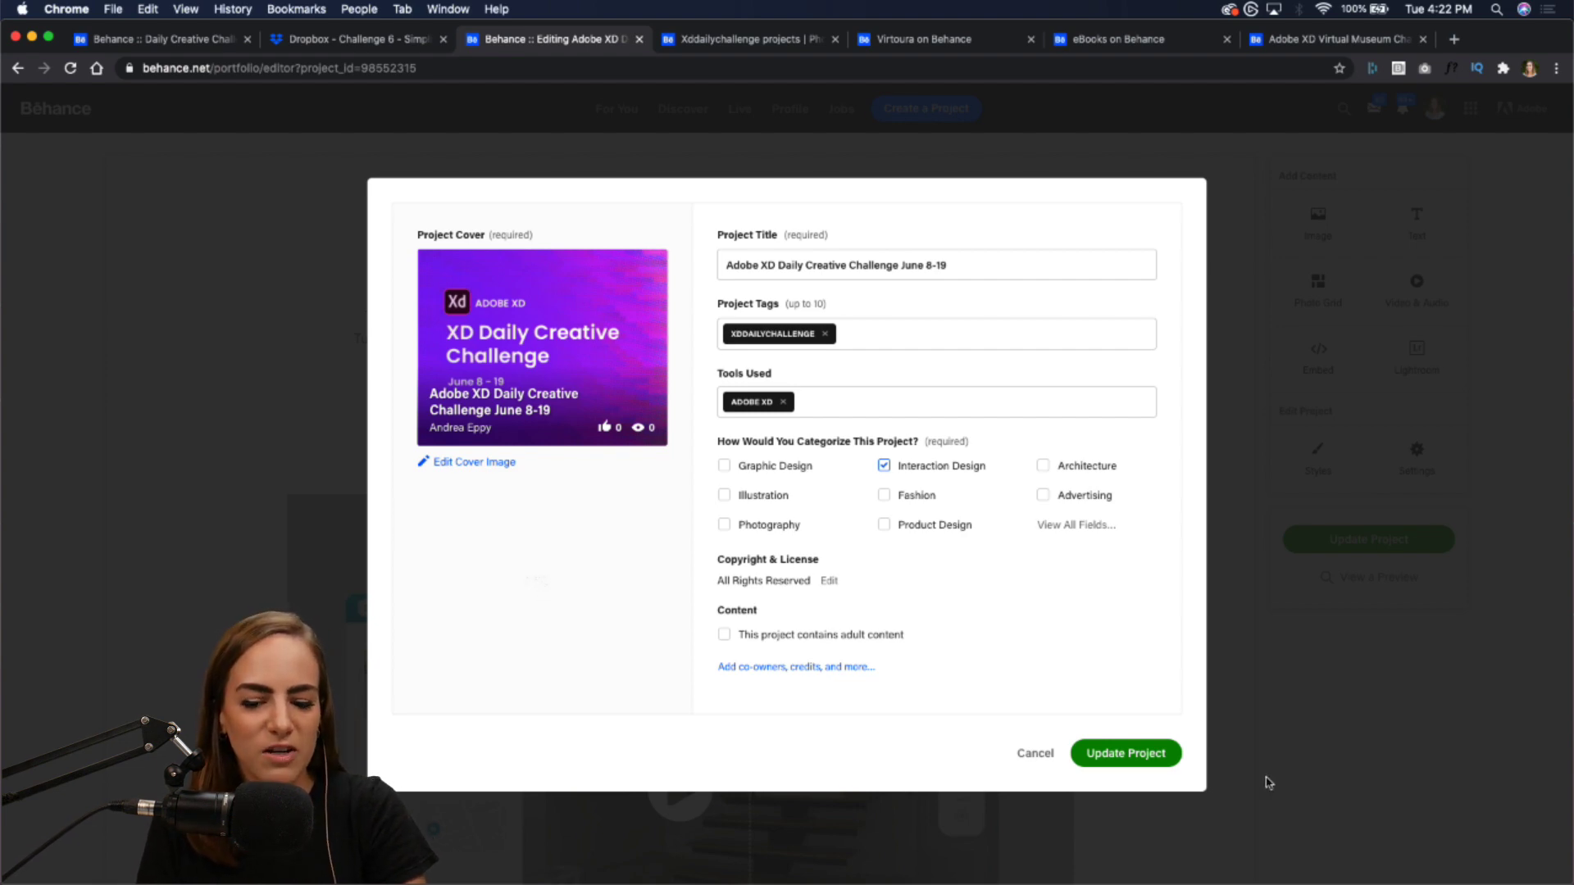
left_click(1036, 750)
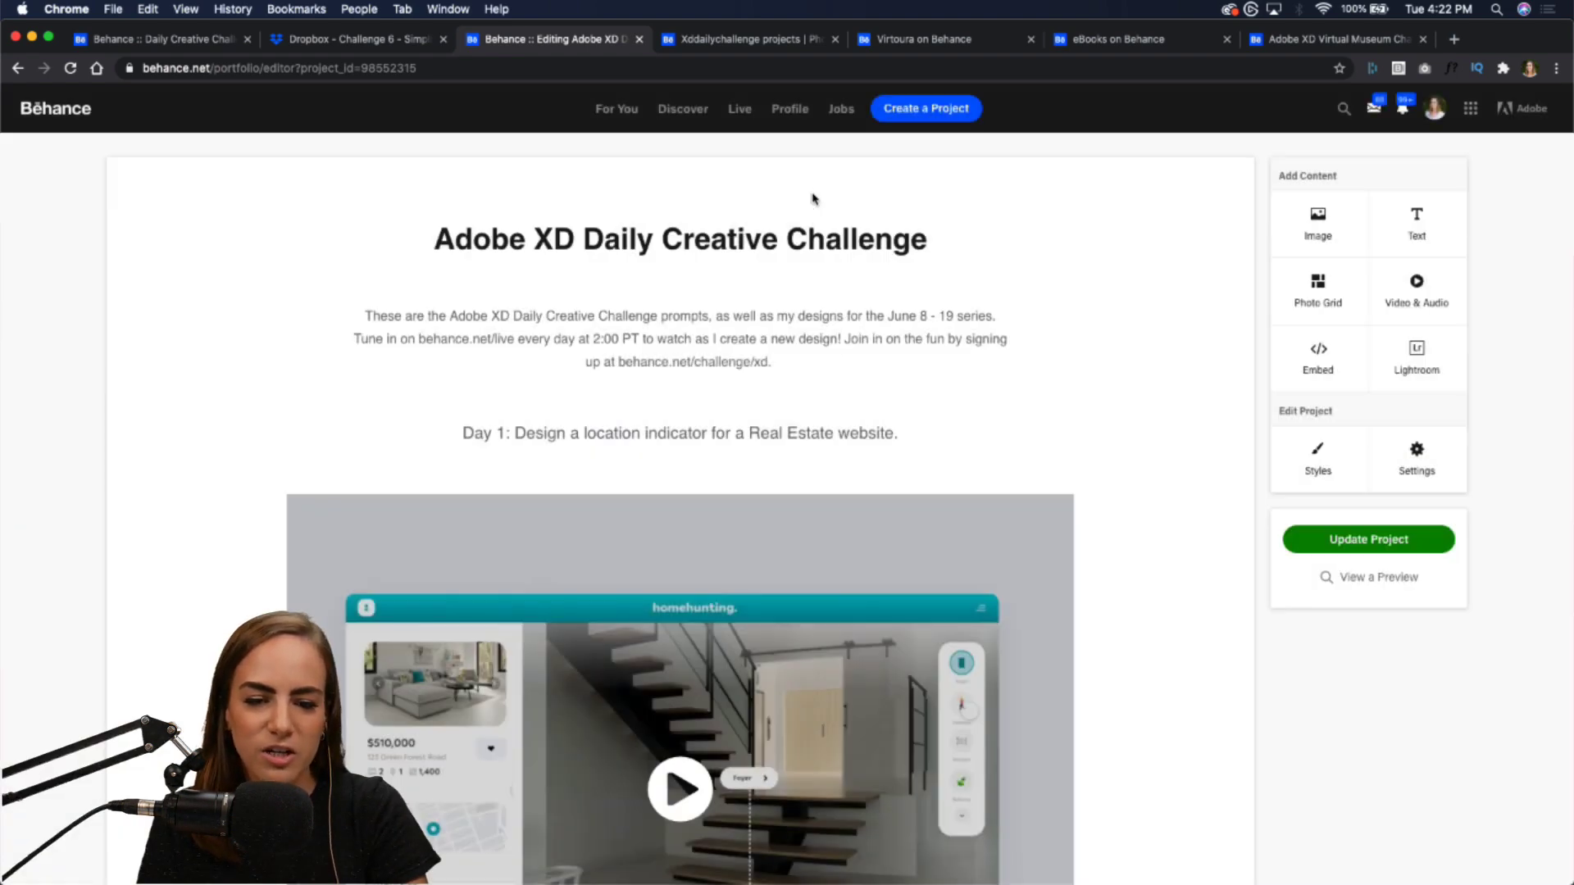
- Reload the xddailychallenge project results on Behance and look through the Virtoura project down to its prototype video
left_click(754, 41)
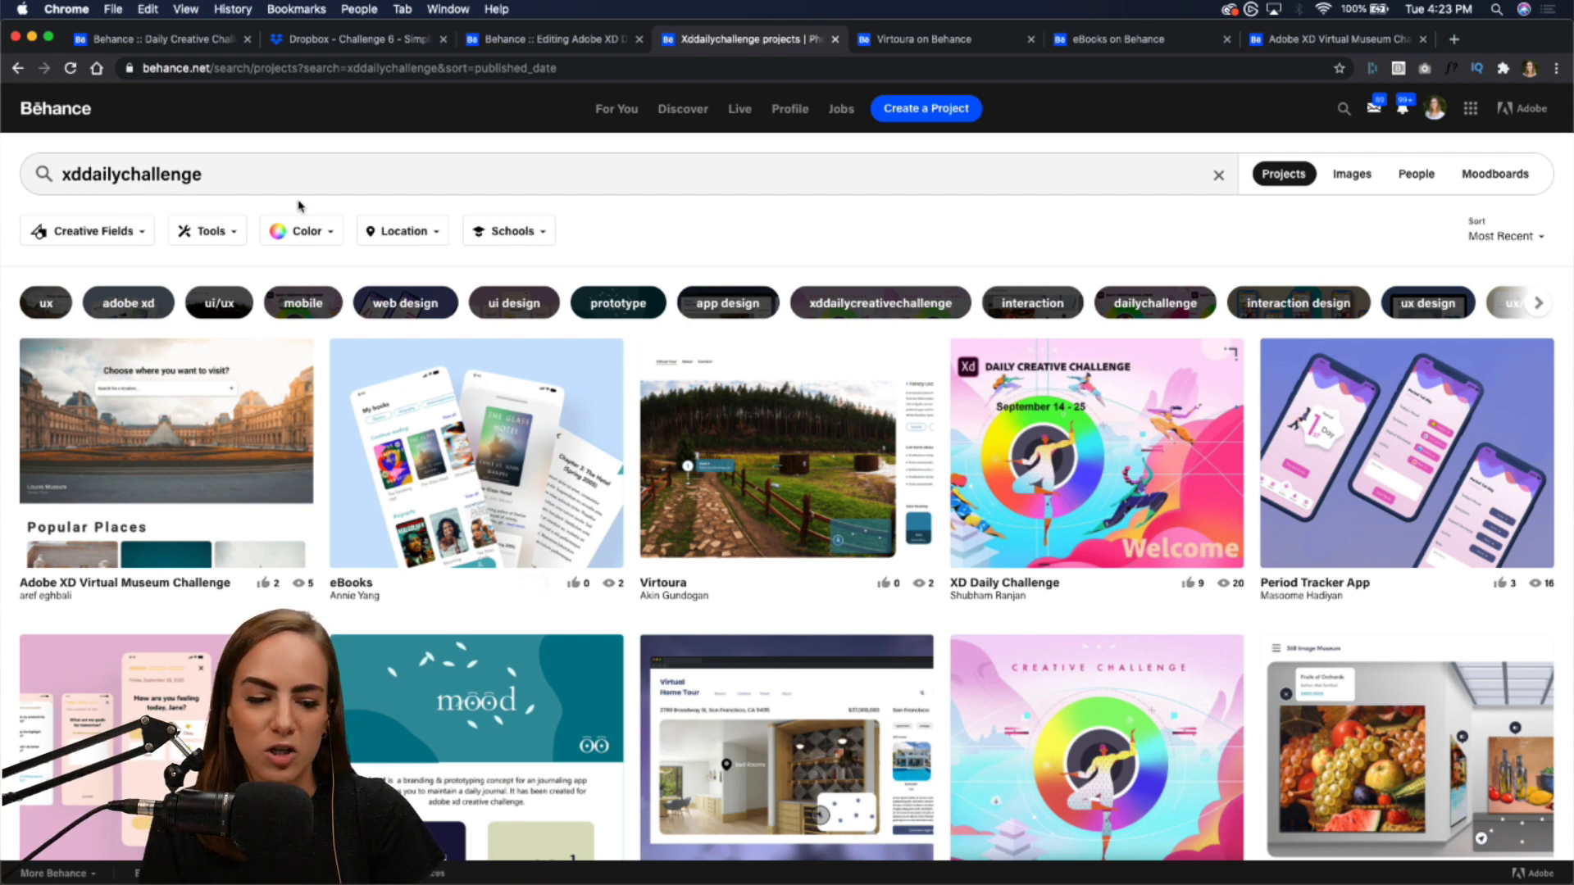
left_click(71, 68)
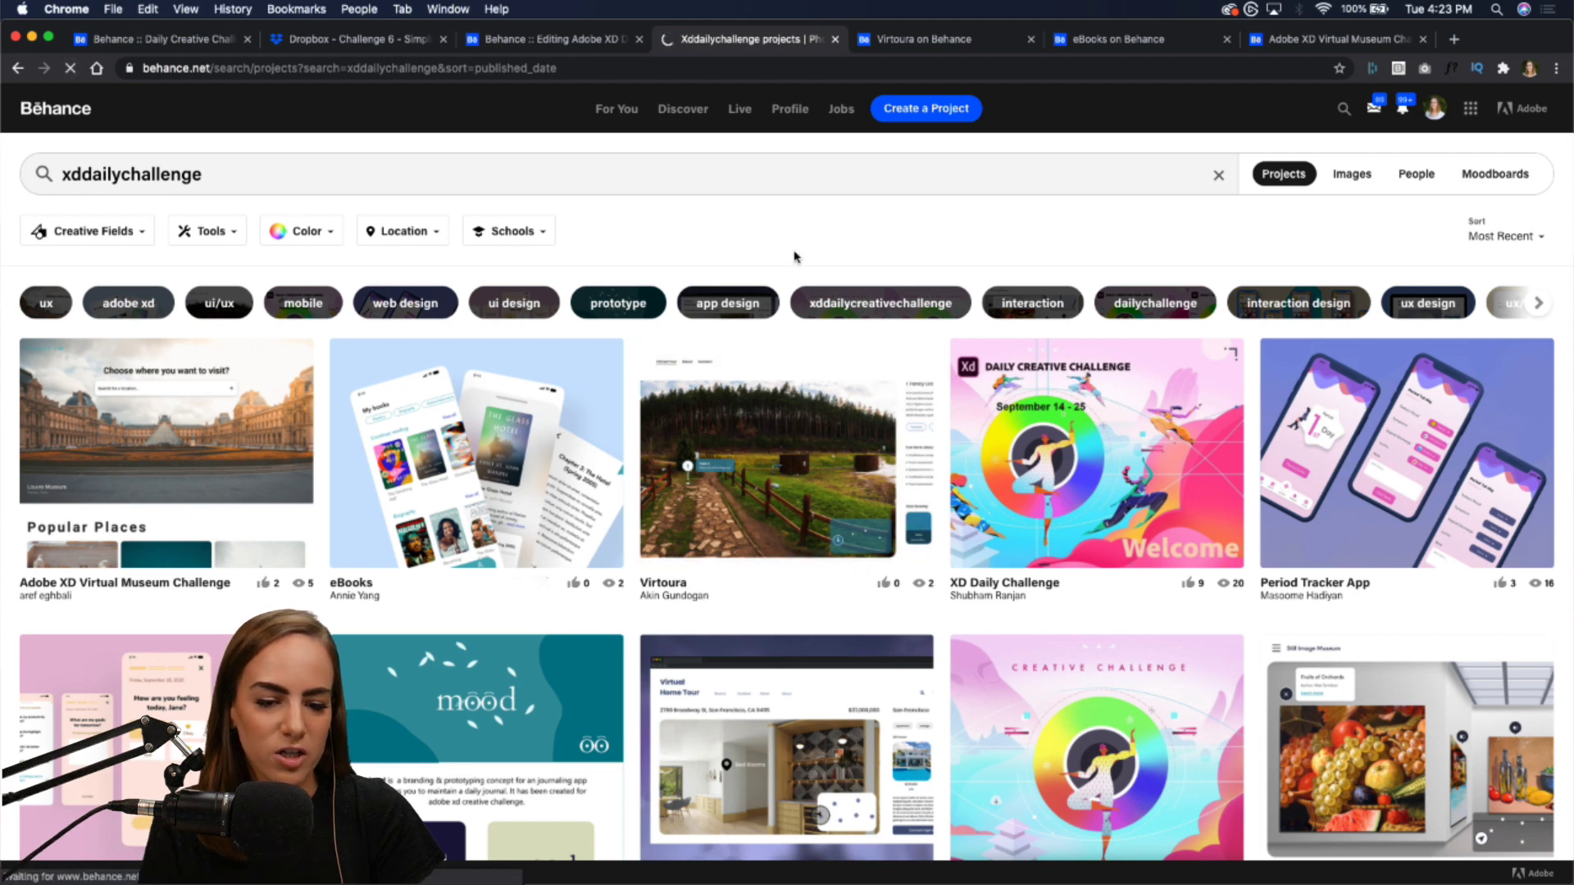
left_click(931, 46)
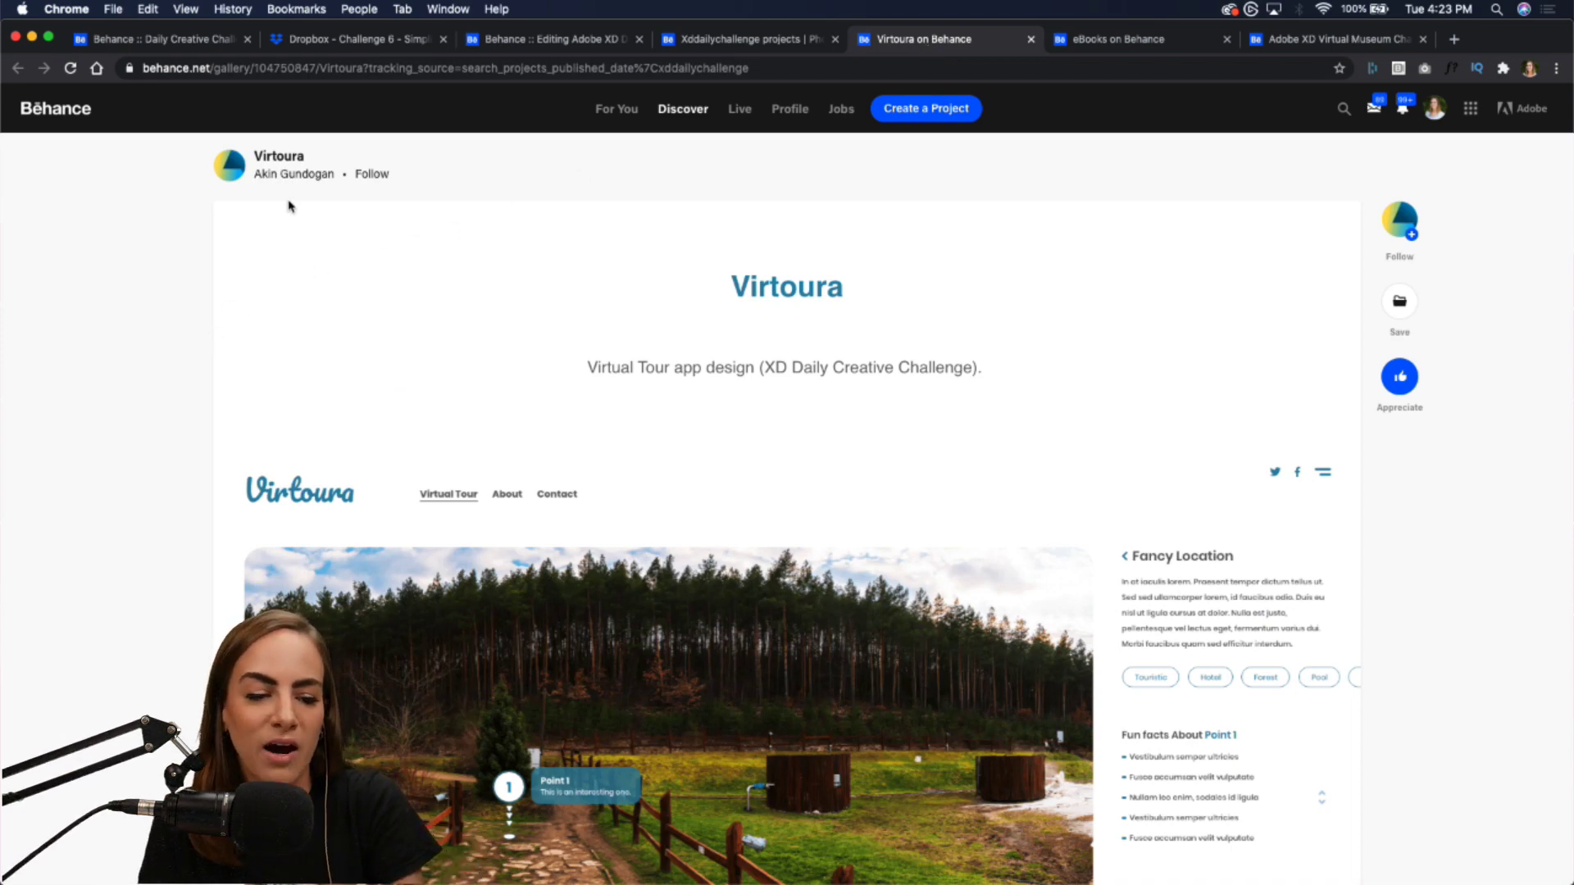
scroll(139, 484, "down", 5)
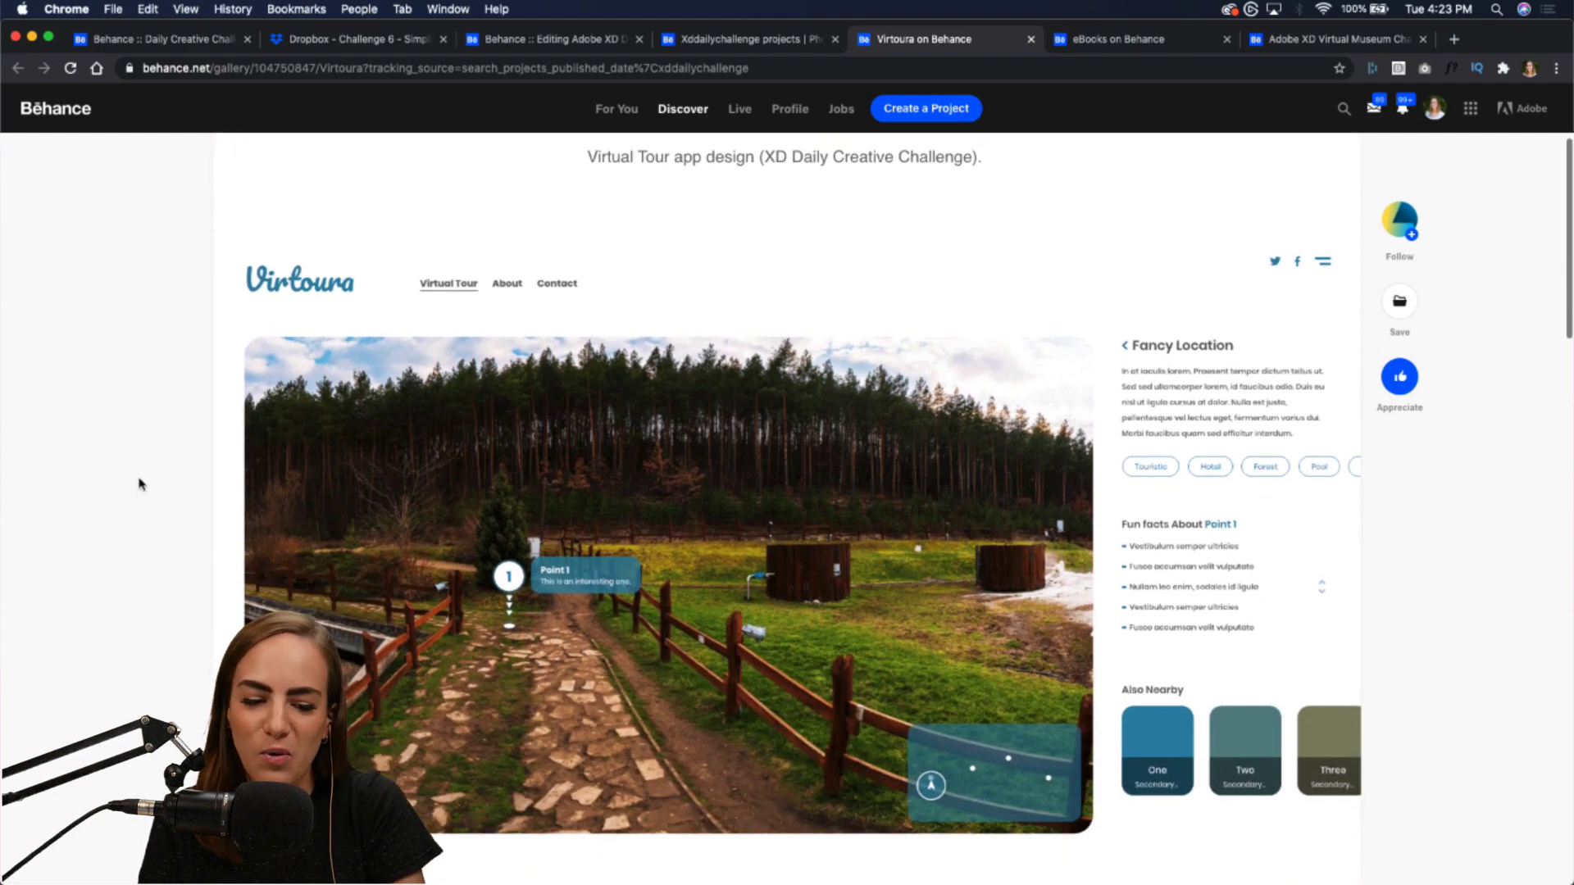
scroll(139, 483, "down", 8)
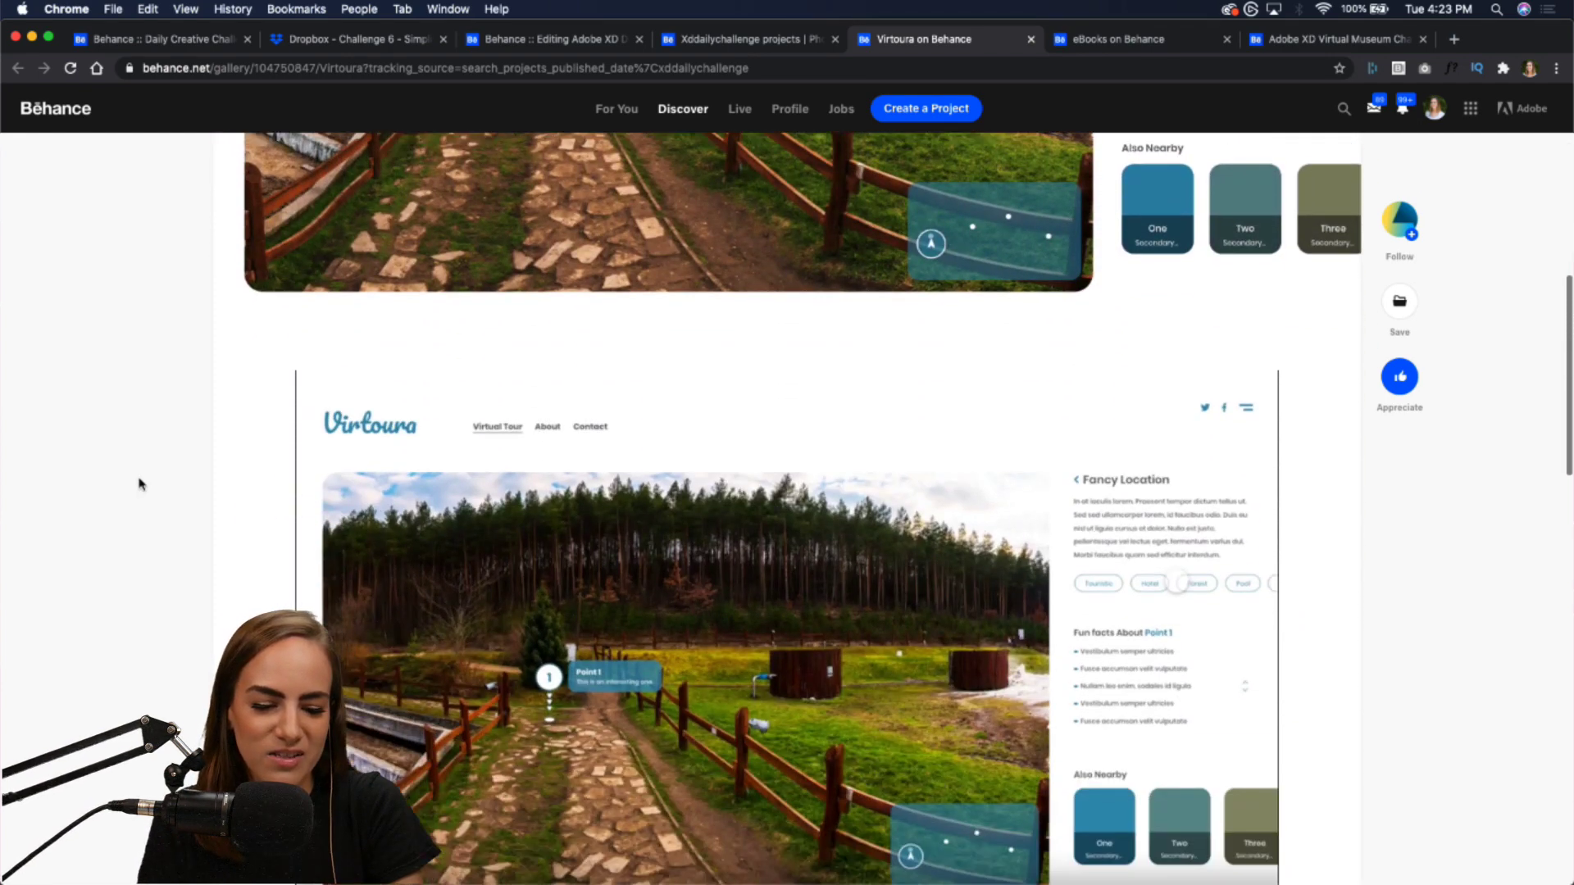
scroll(139, 484, "down", 1)
scroll(802, 517, "up", 2)
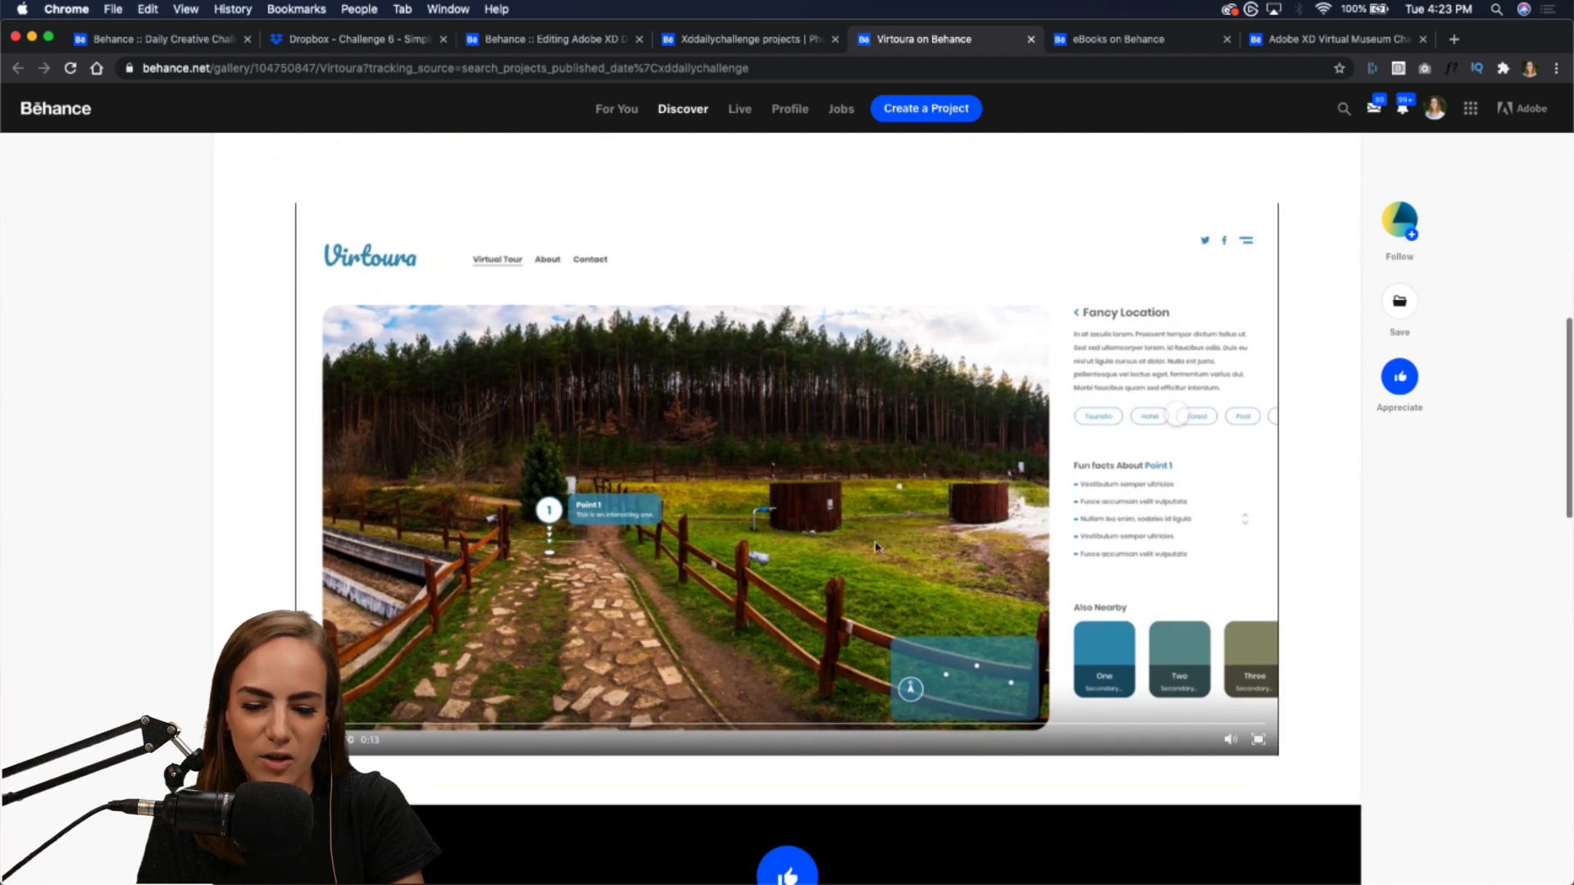
- Watch the Virtoura virtual tour video in full screen, replay it, and return to the project page
left_click(1258, 739)
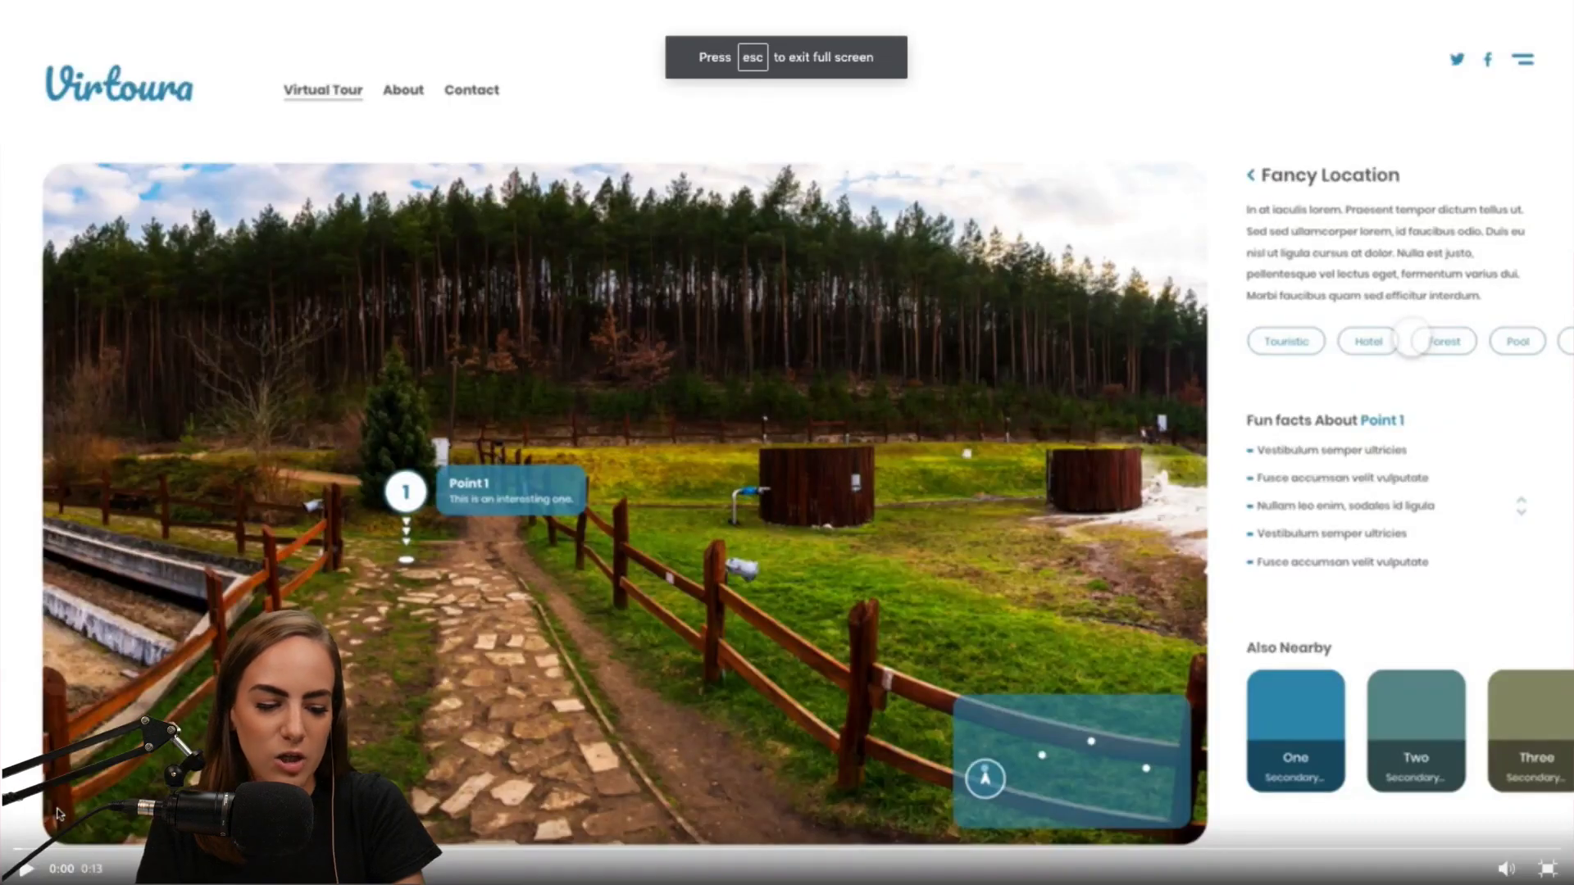
left_click(27, 868)
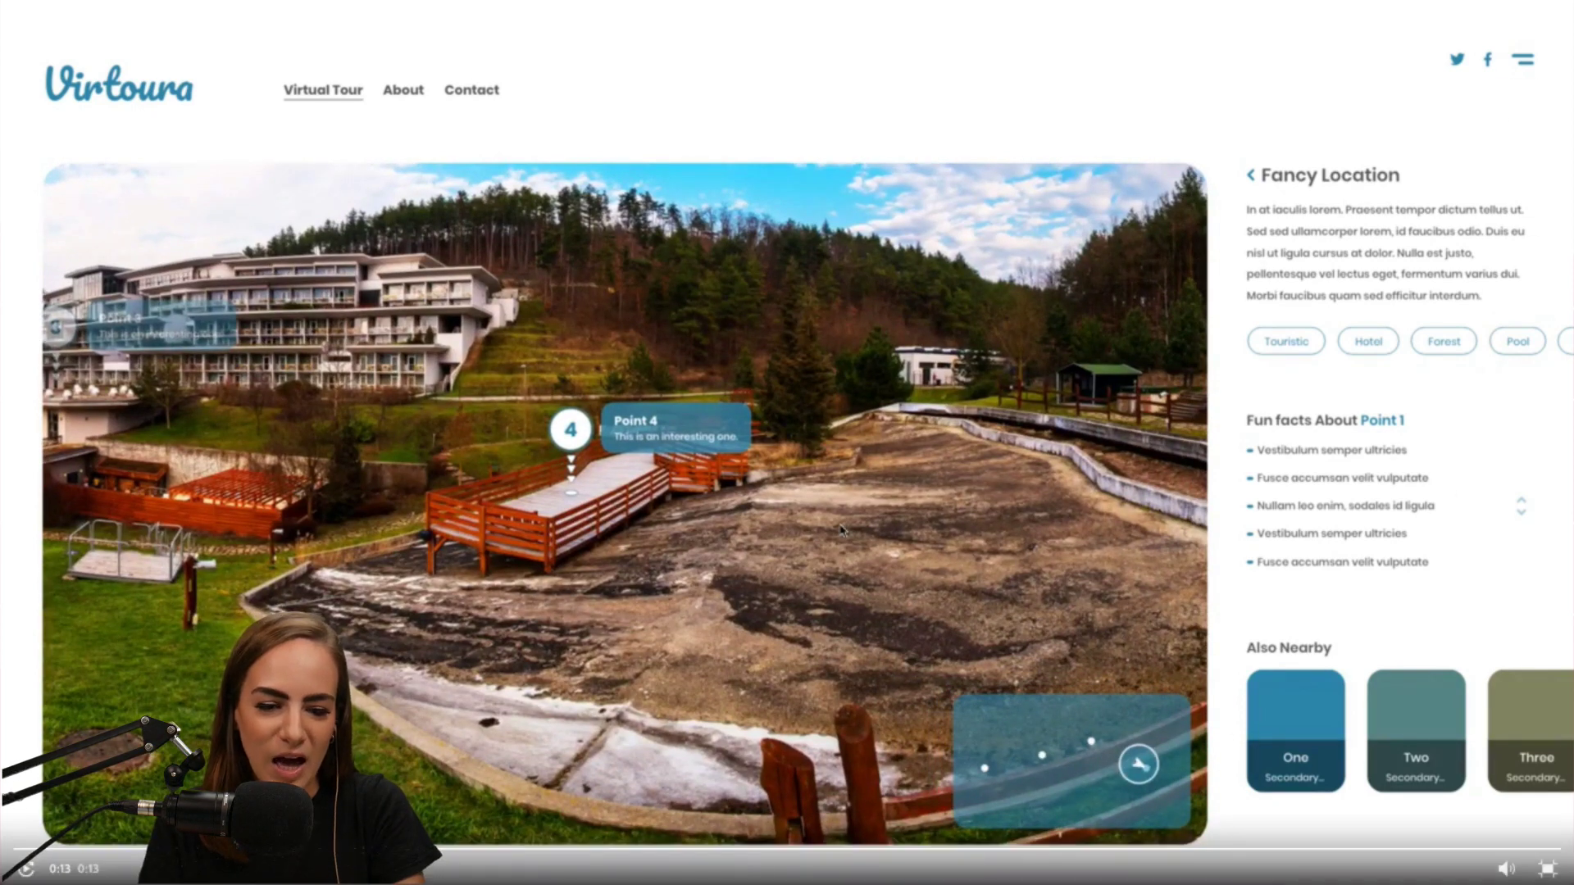
left_click(29, 869)
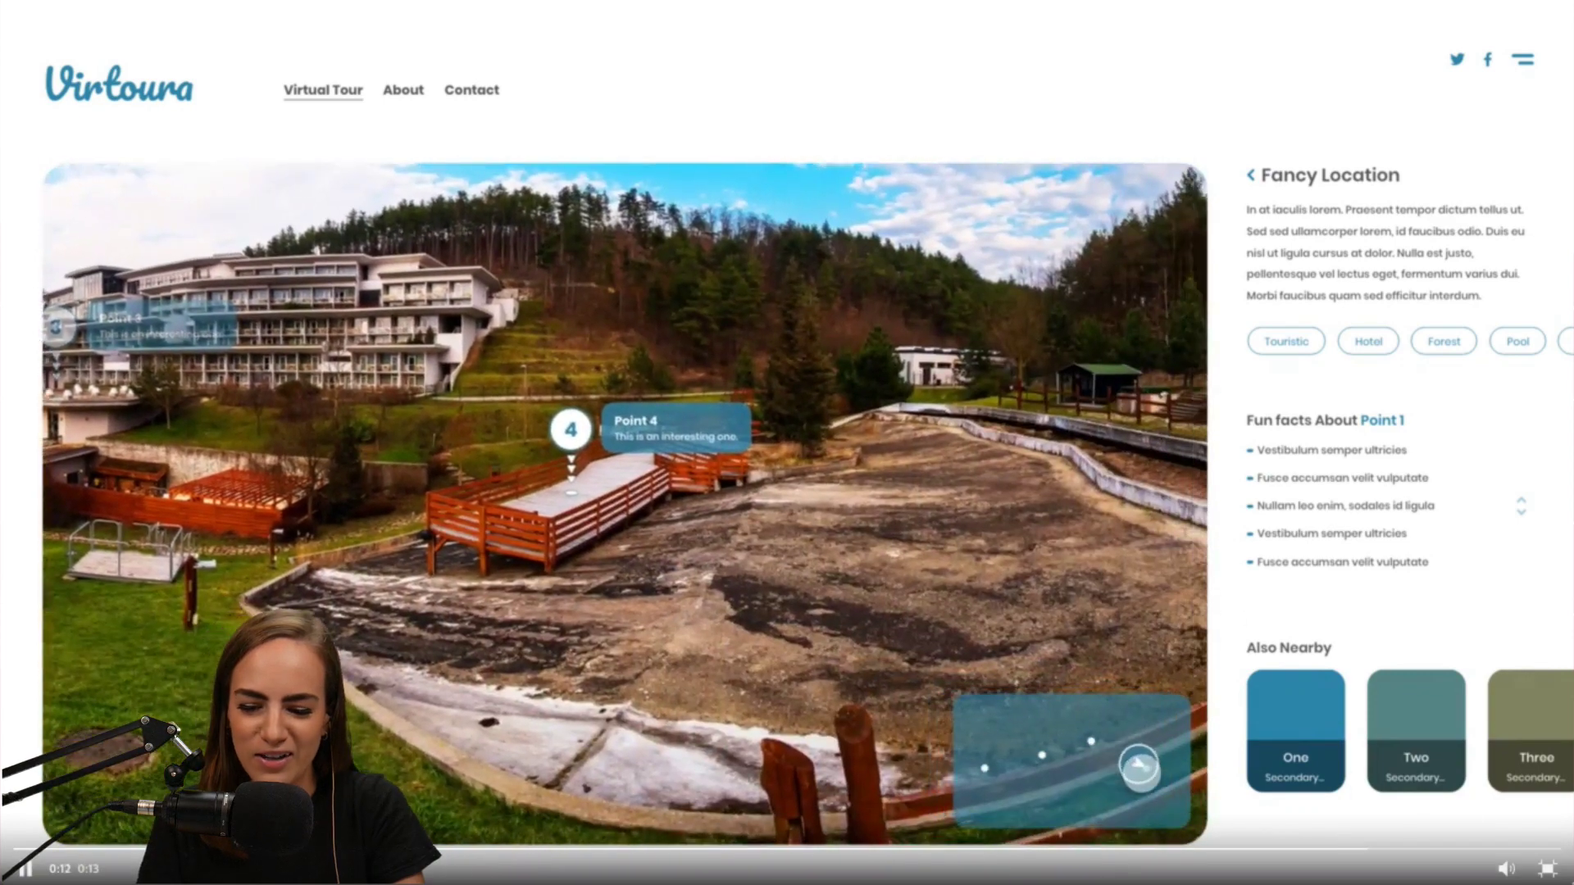
key("Escape")
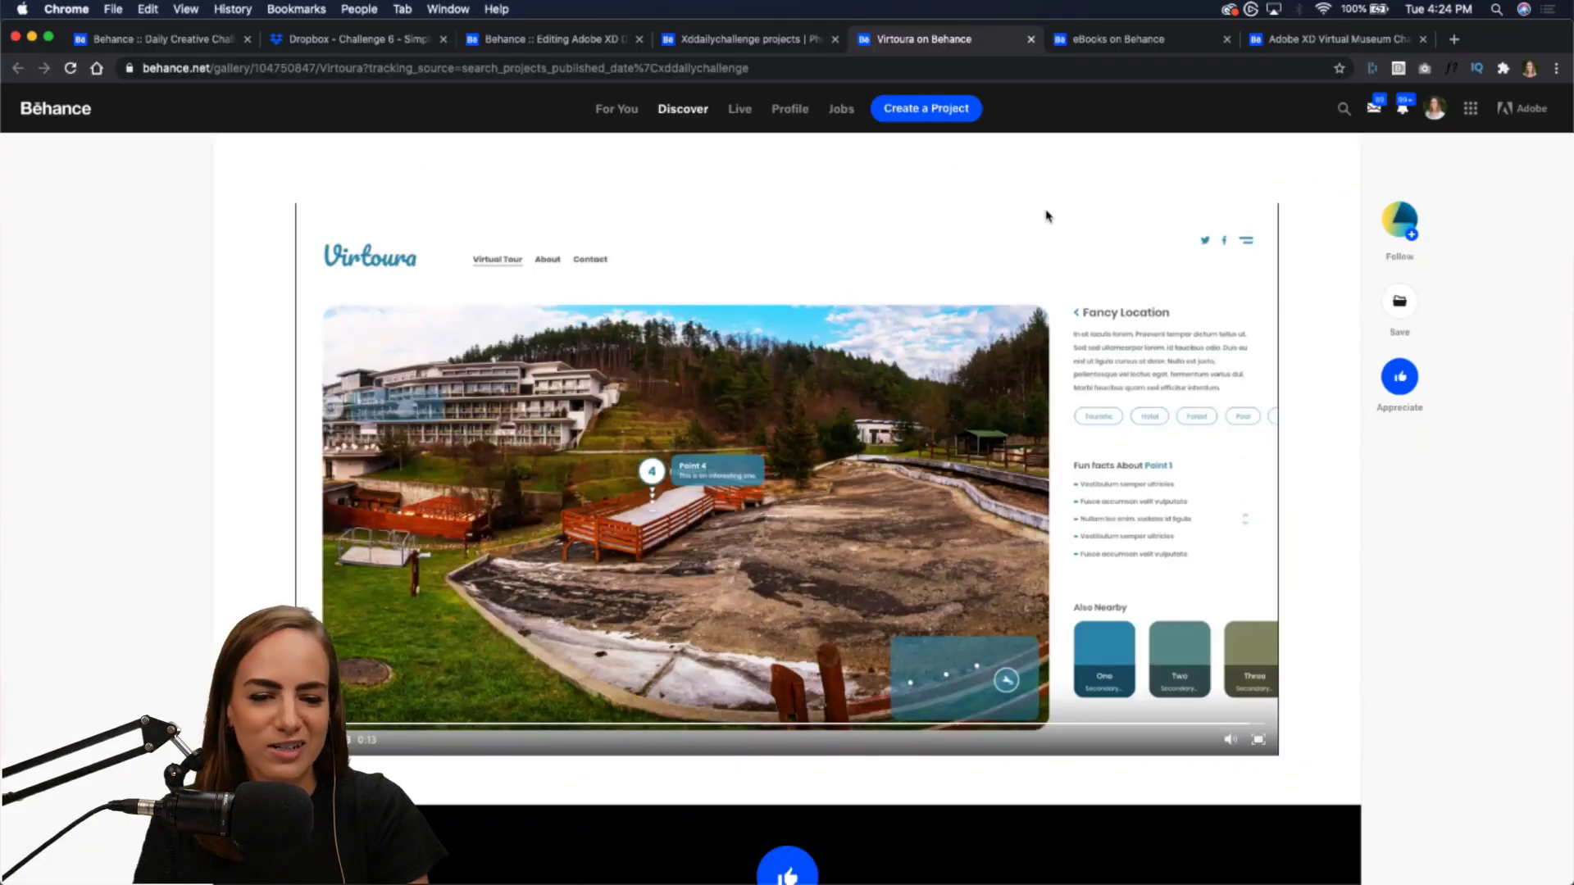
- Review the eBooks project's mockups and watch its prototype video in full screen
left_click(1146, 46)
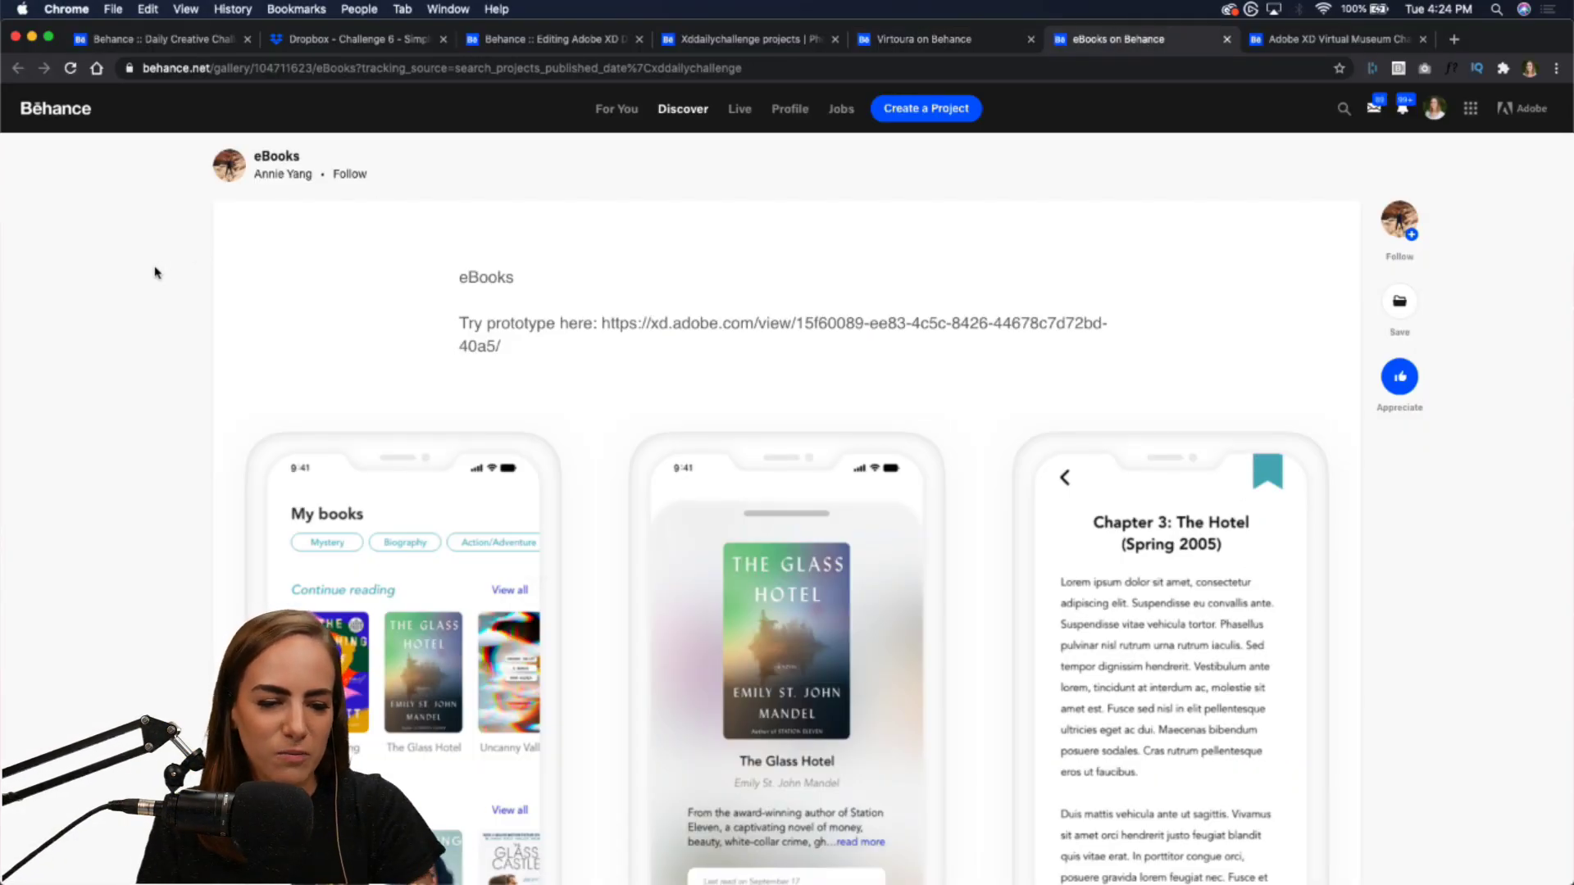
scroll(156, 273, "down", 10)
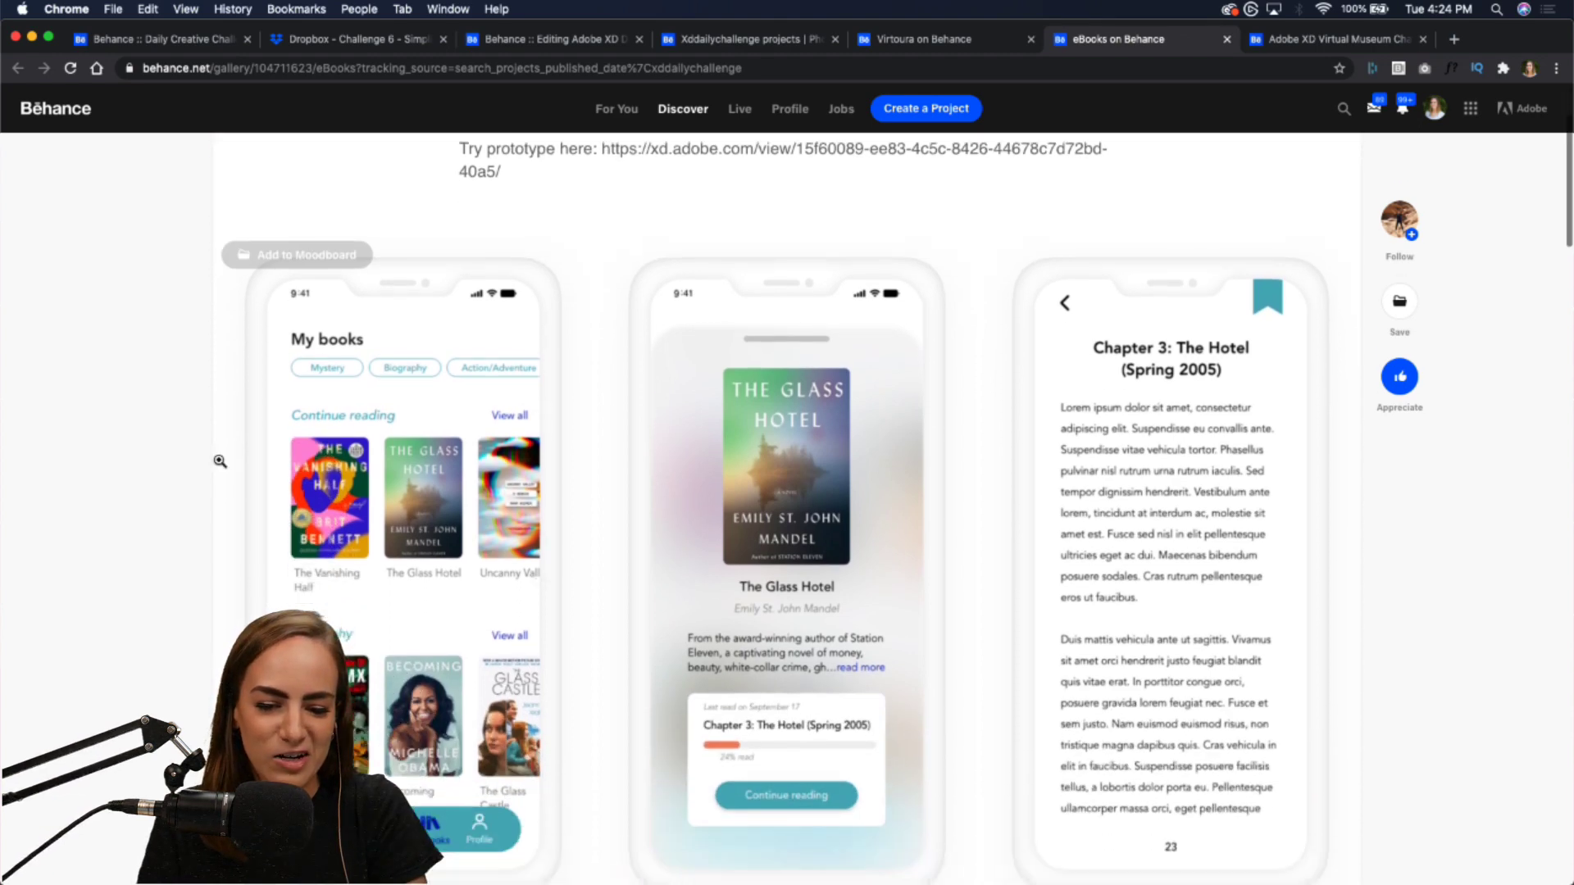
scroll(219, 460, "down", 15)
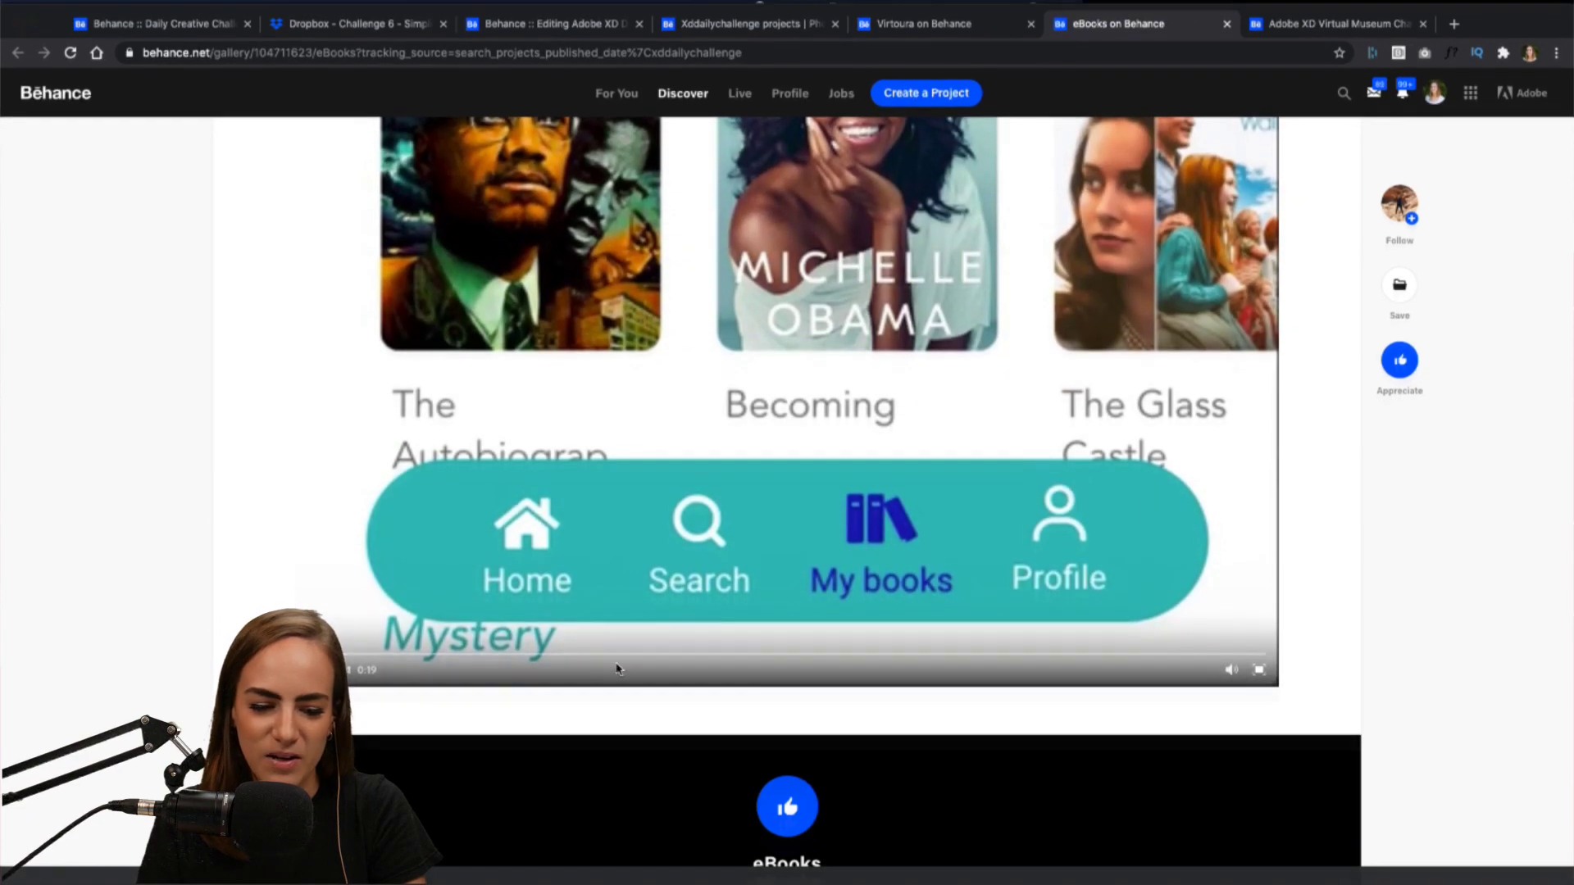
left_click(1267, 688)
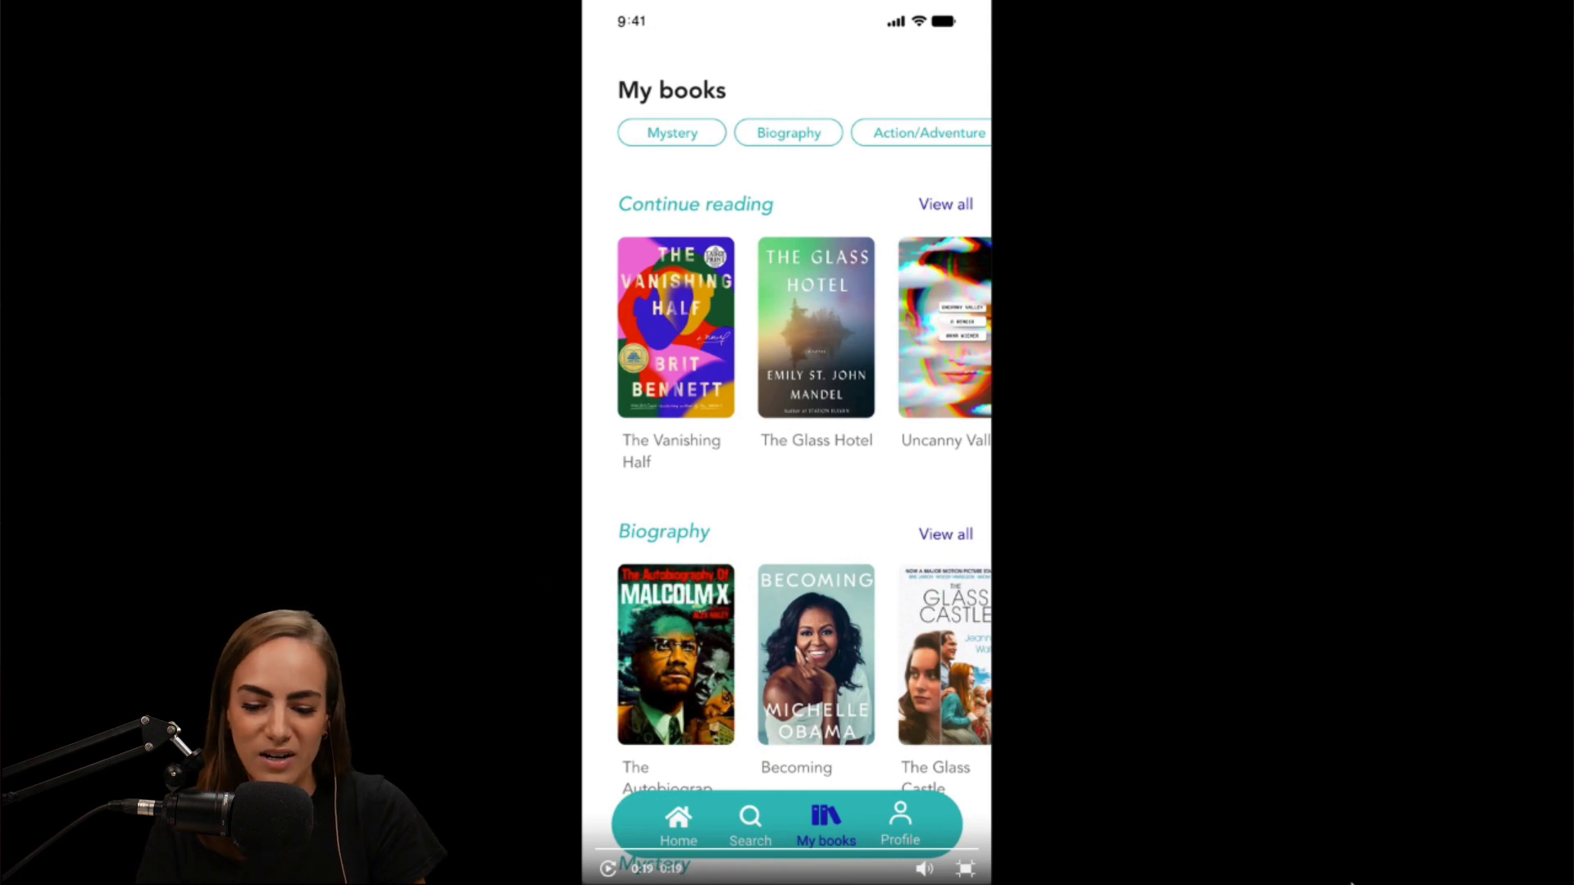
left_click(965, 875)
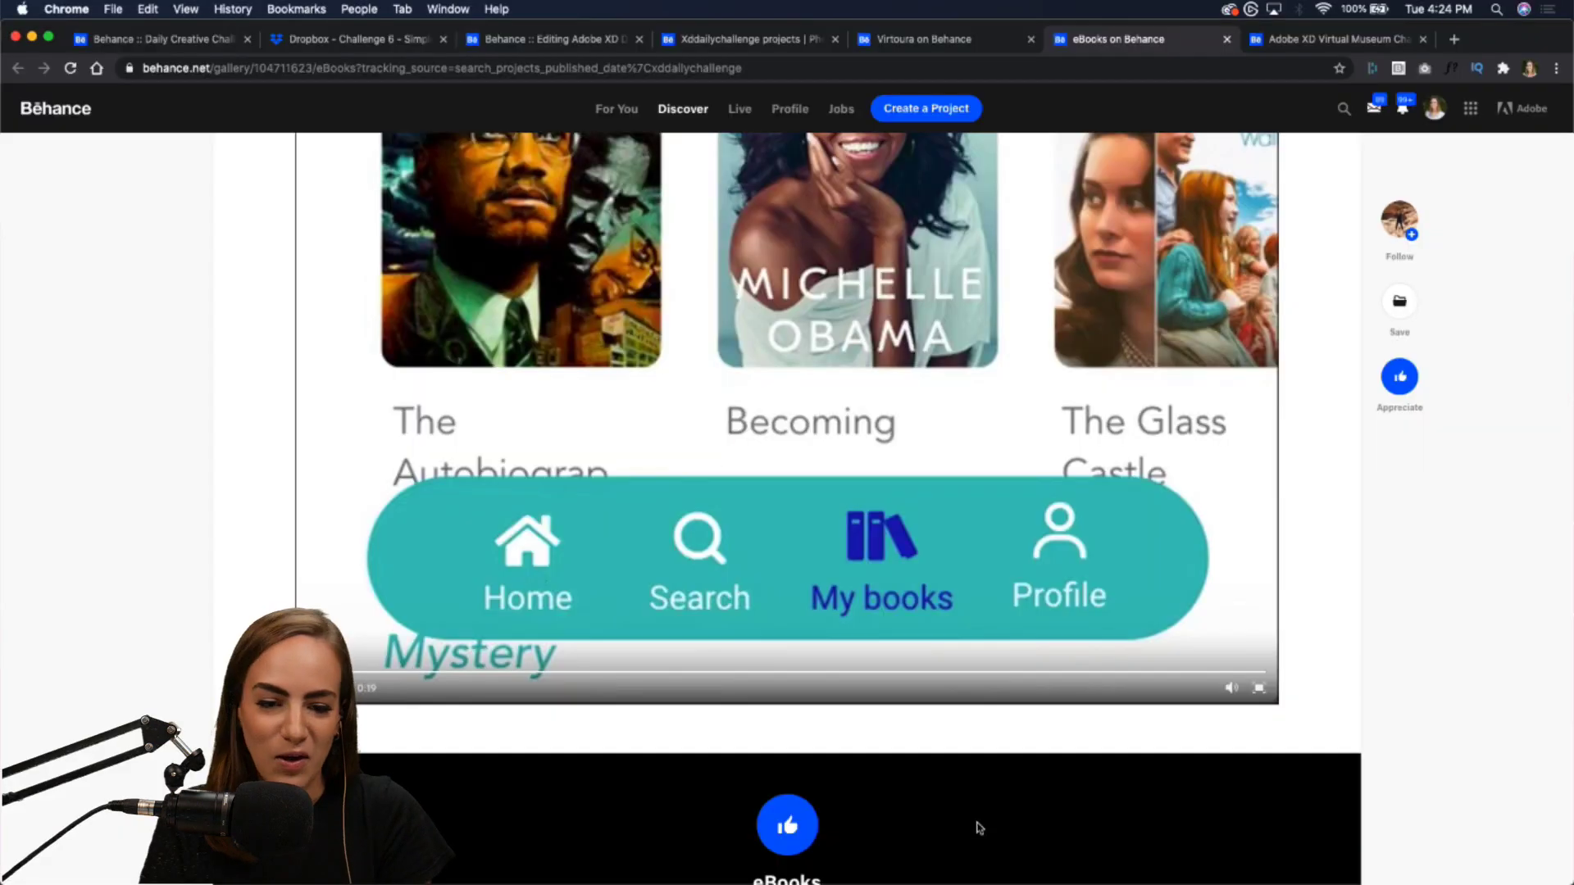
scroll(1065, 574, "up", 10)
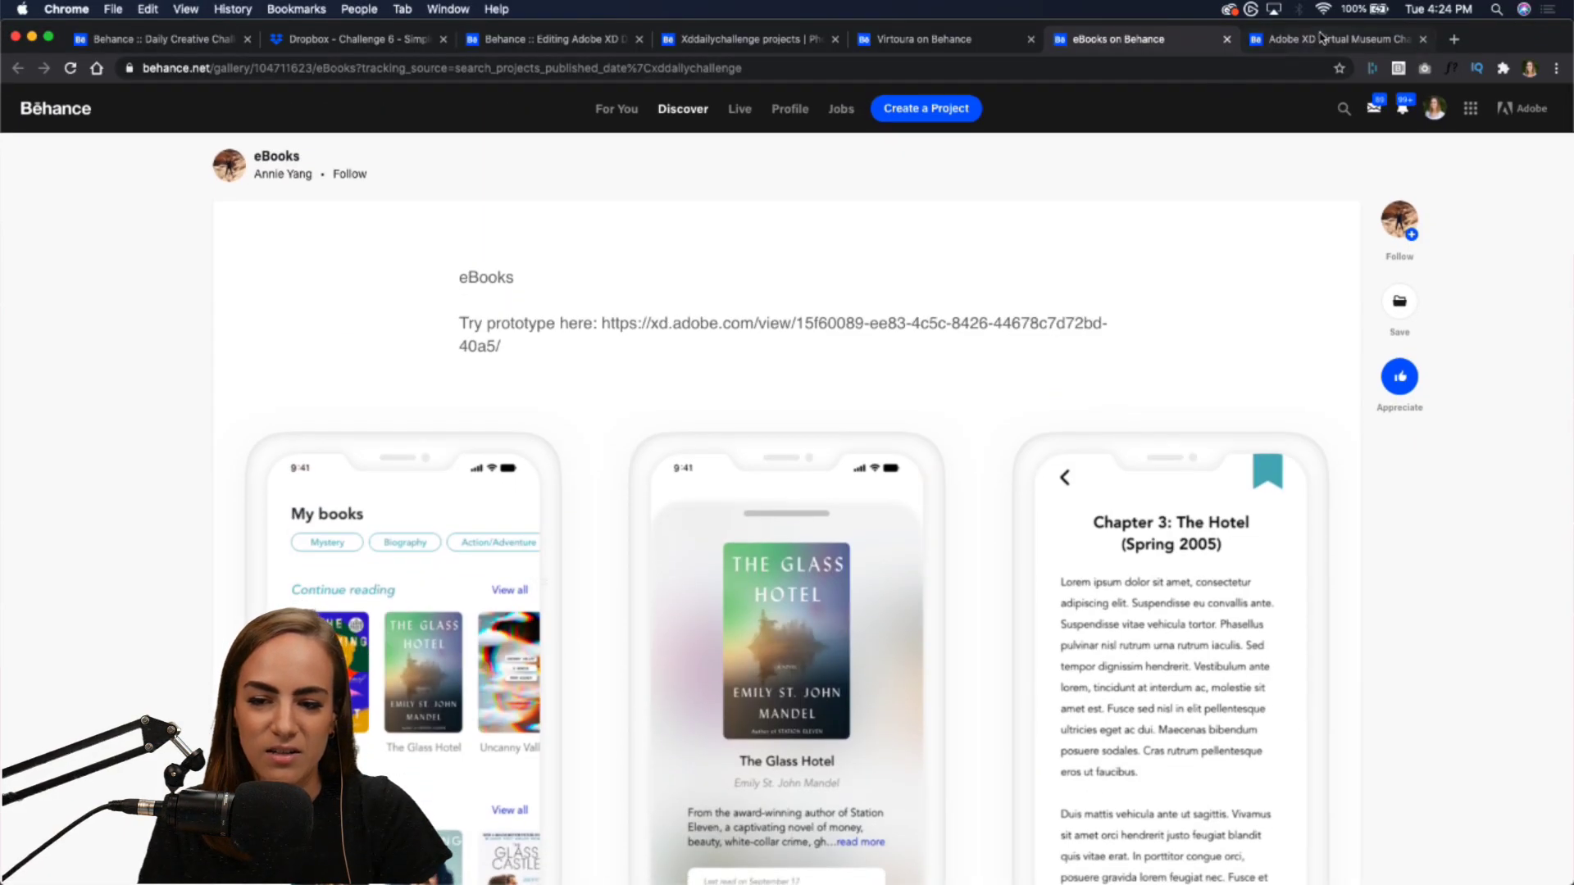
- Look through the Adobe XD Virtual Museum Challenge project down to its prototype video
left_click(1322, 38)
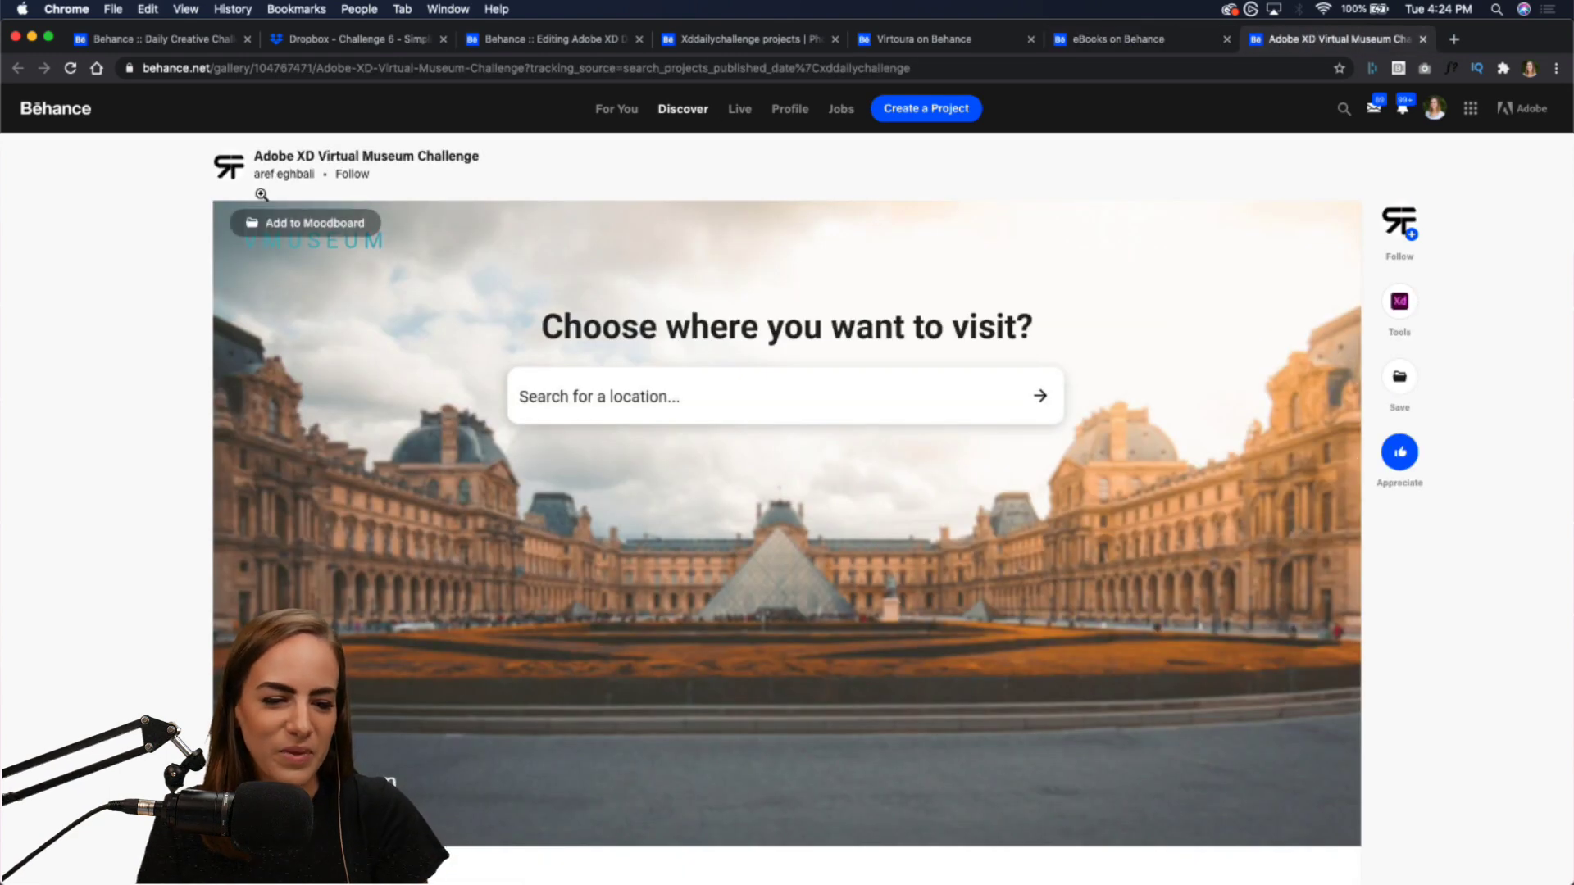
scroll(127, 326, "down", 10)
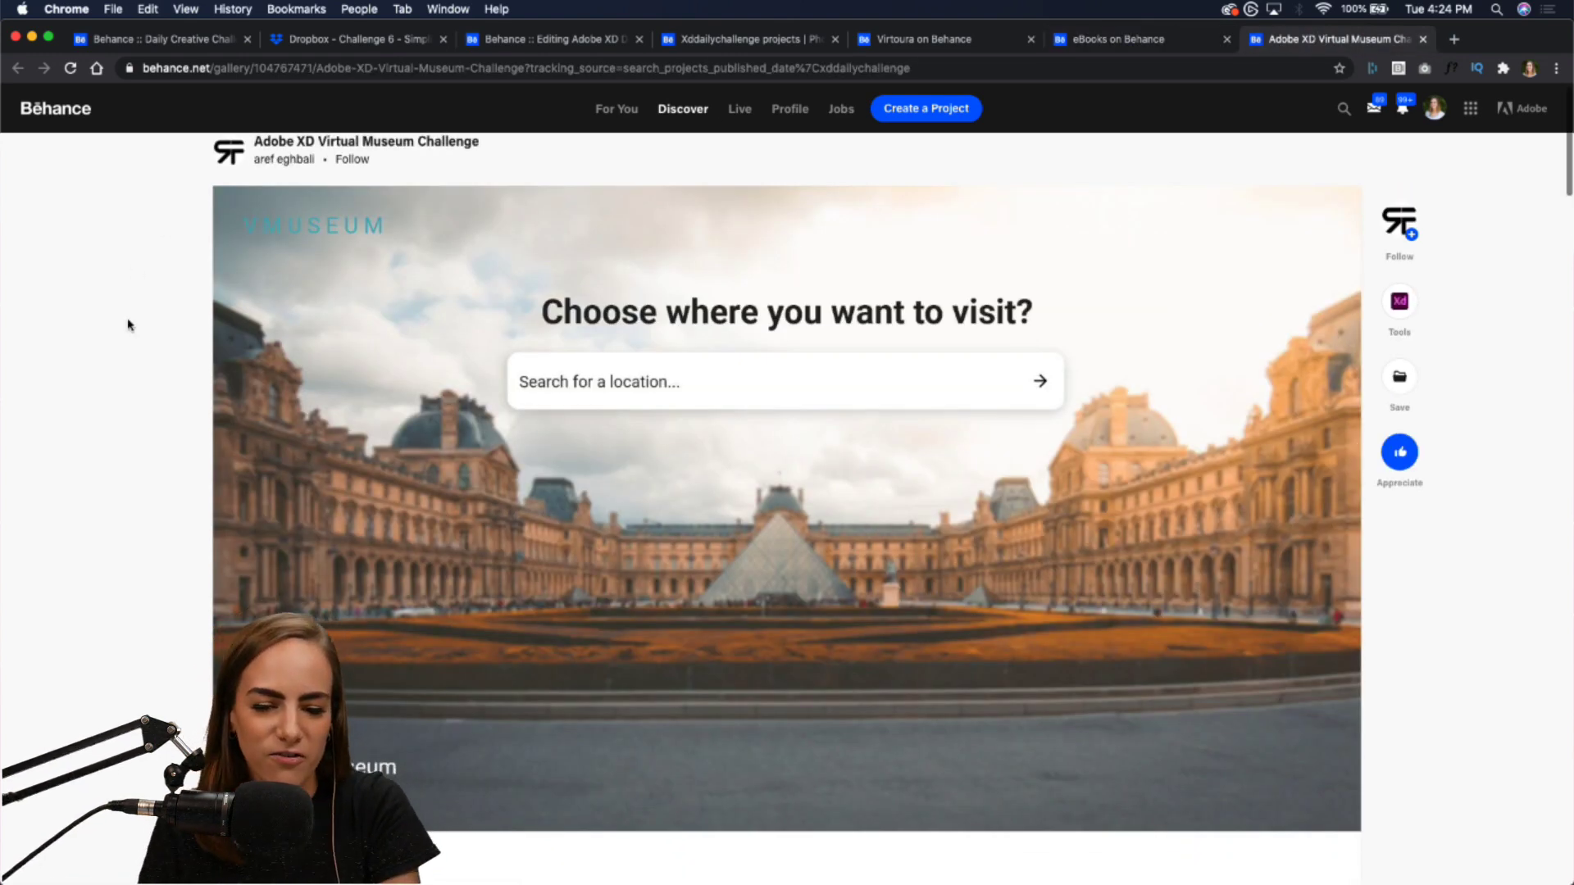
scroll(127, 326, "down", 15)
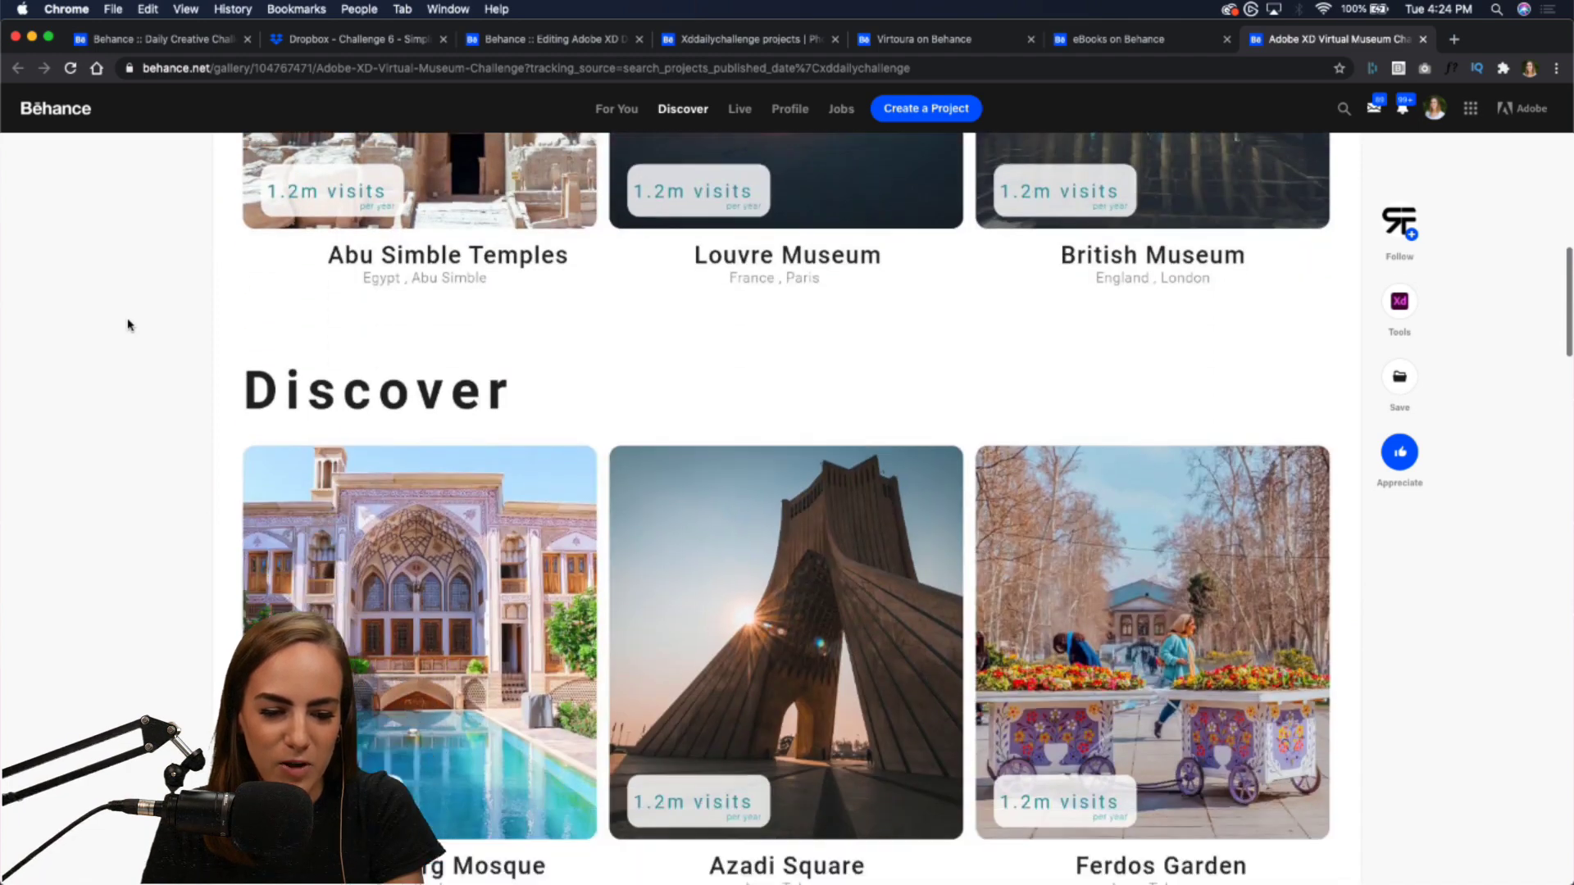
scroll(127, 326, "down", 15)
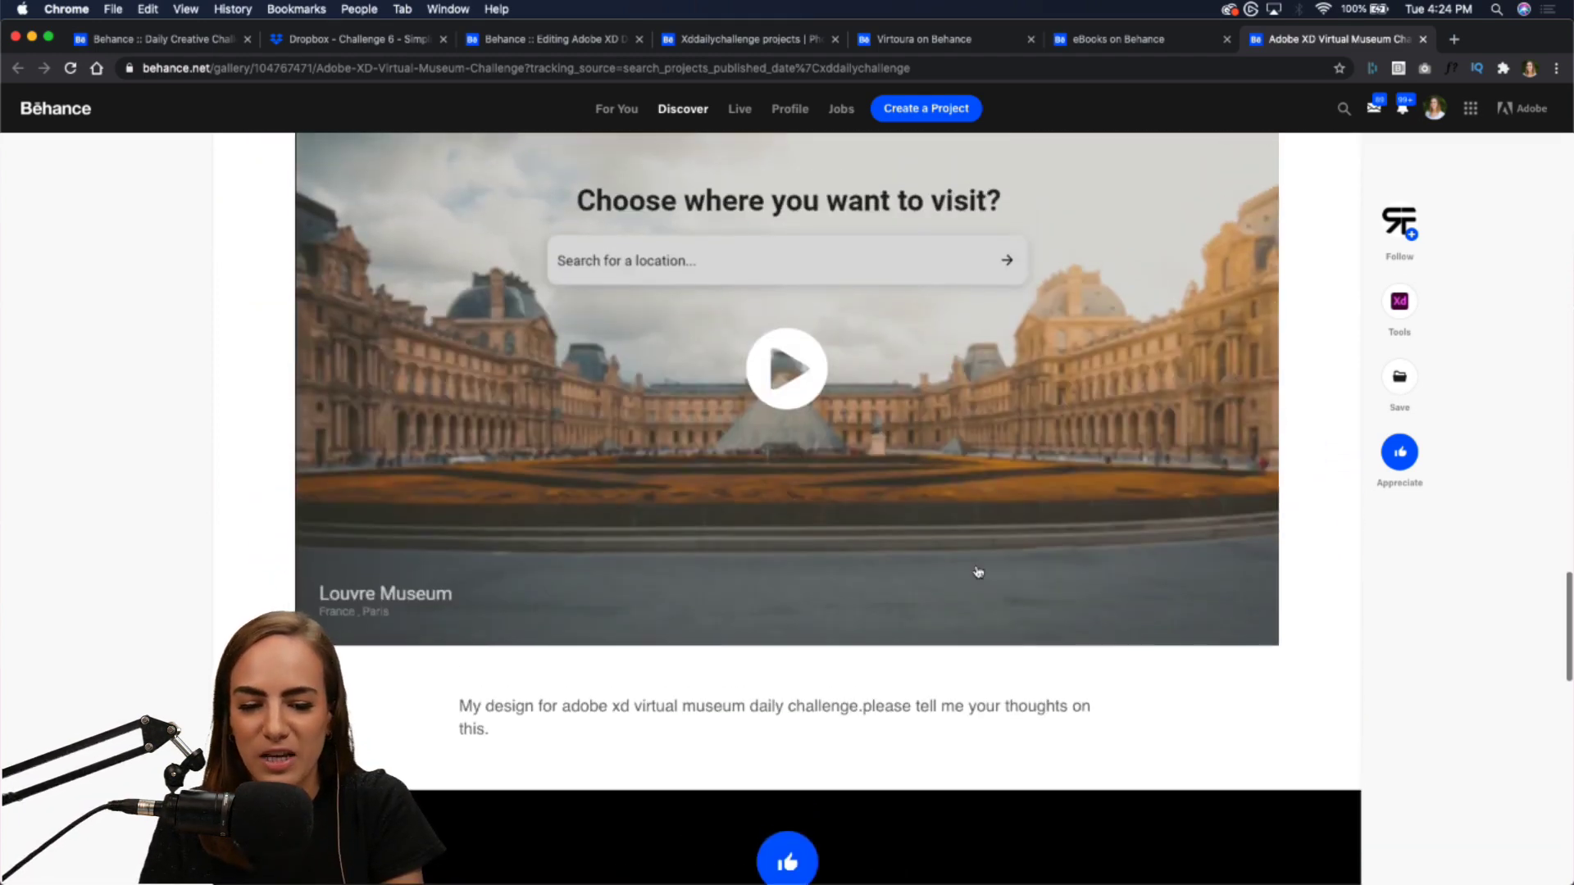
scroll(1007, 576, "up", 2)
- Play the Virtual Museum prototype video in full screen and replay it from the start
left_click(797, 510)
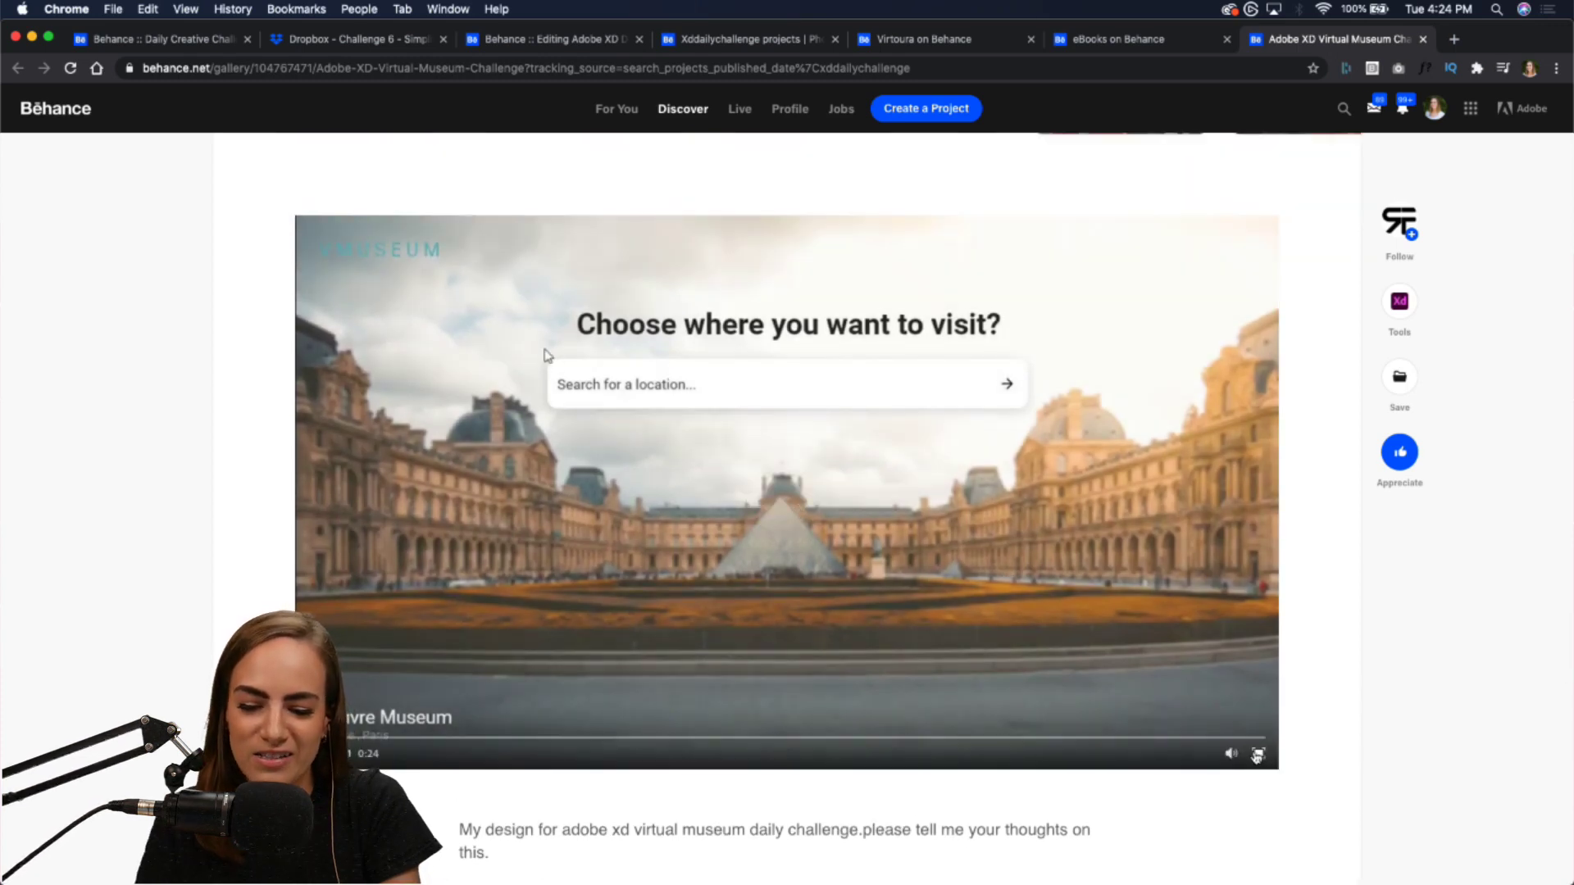
left_click(1256, 757)
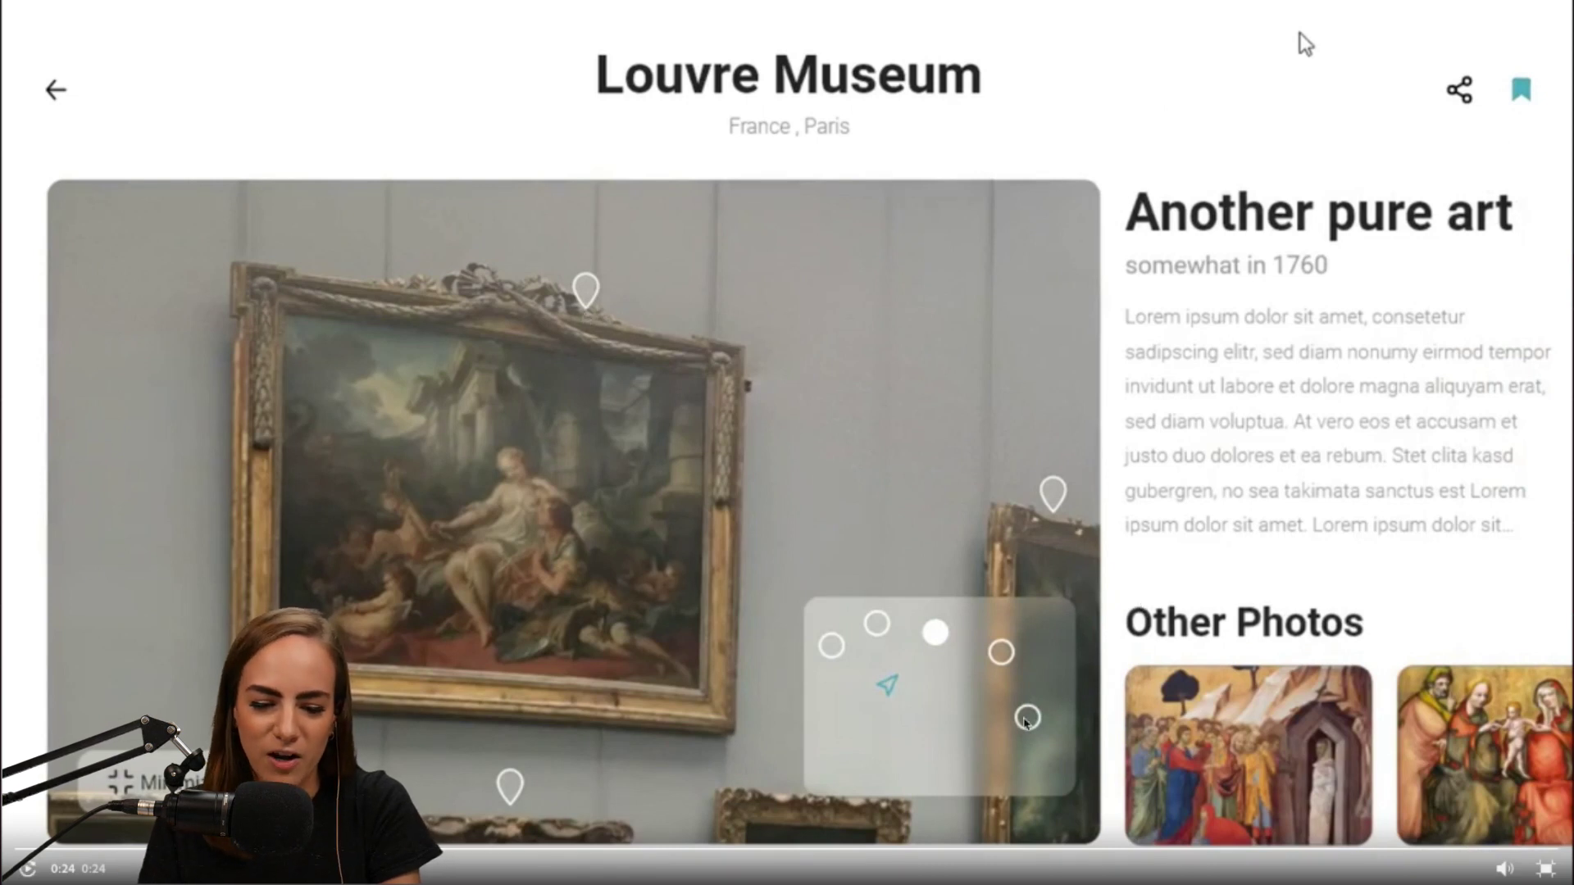
left_click(35, 872)
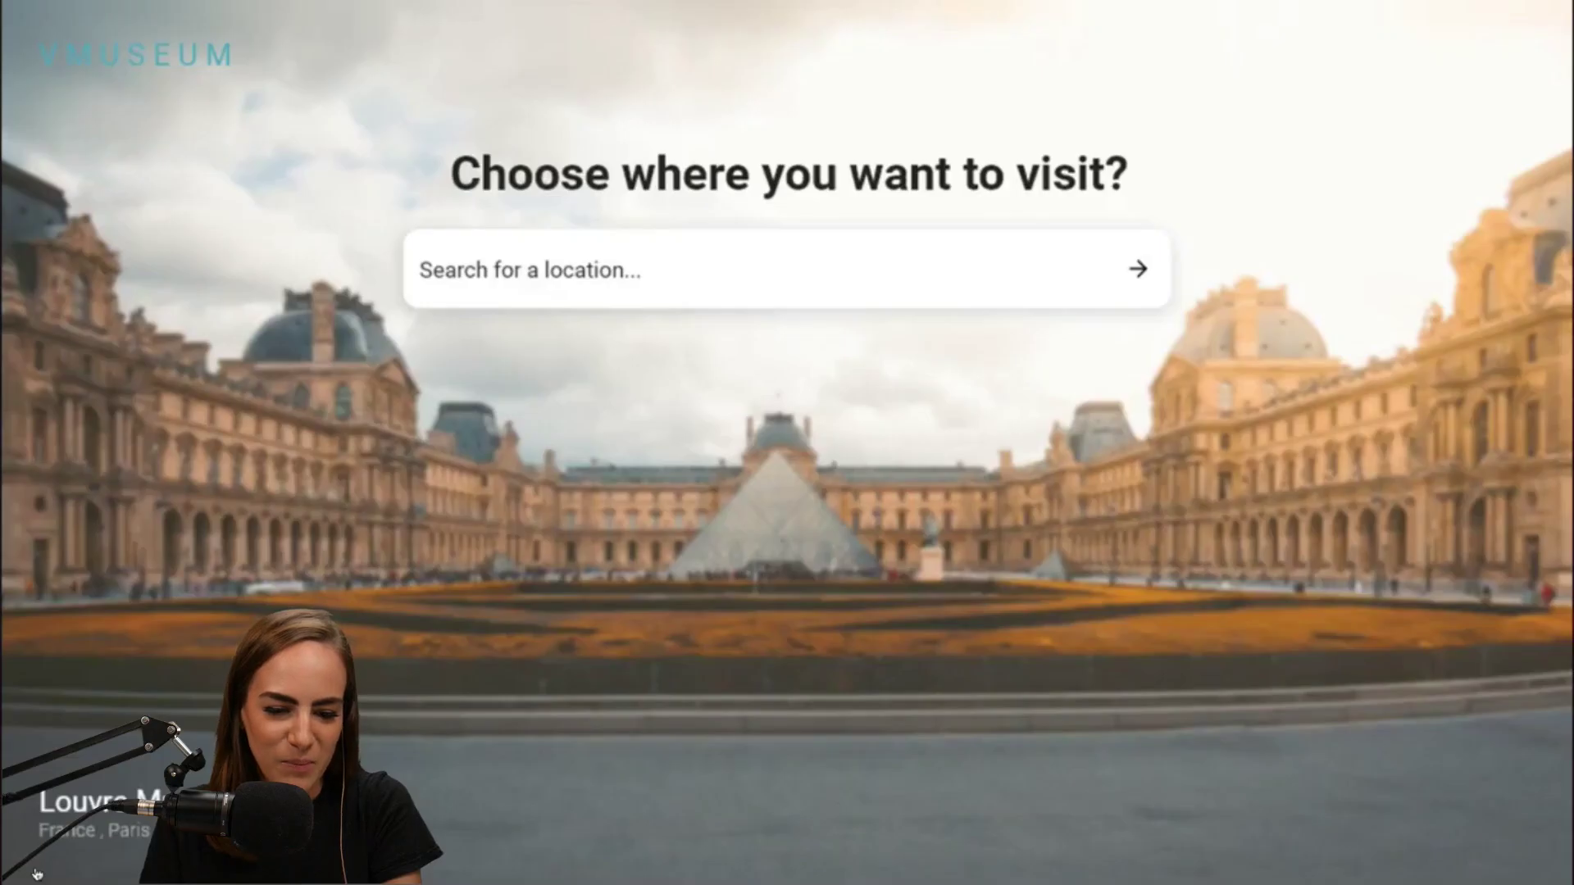